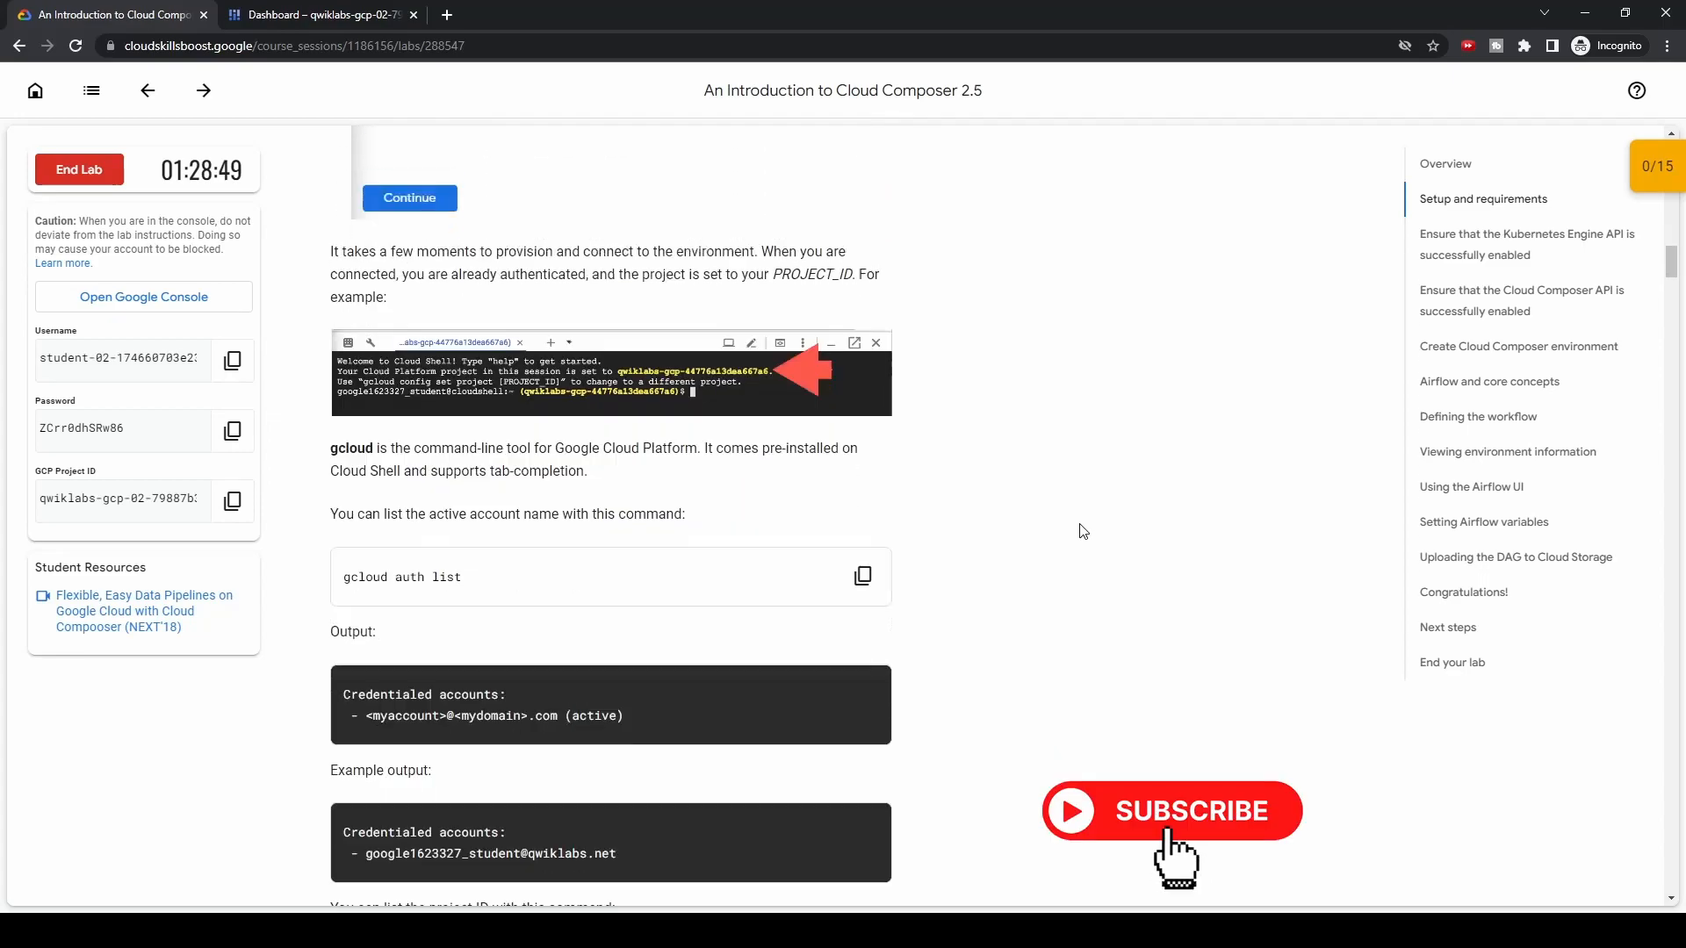
Find the Kubernetes Engine API section in the lab instructions and copy the name "Kubernetes Engine API"
scroll(1083, 531, "down", 8)
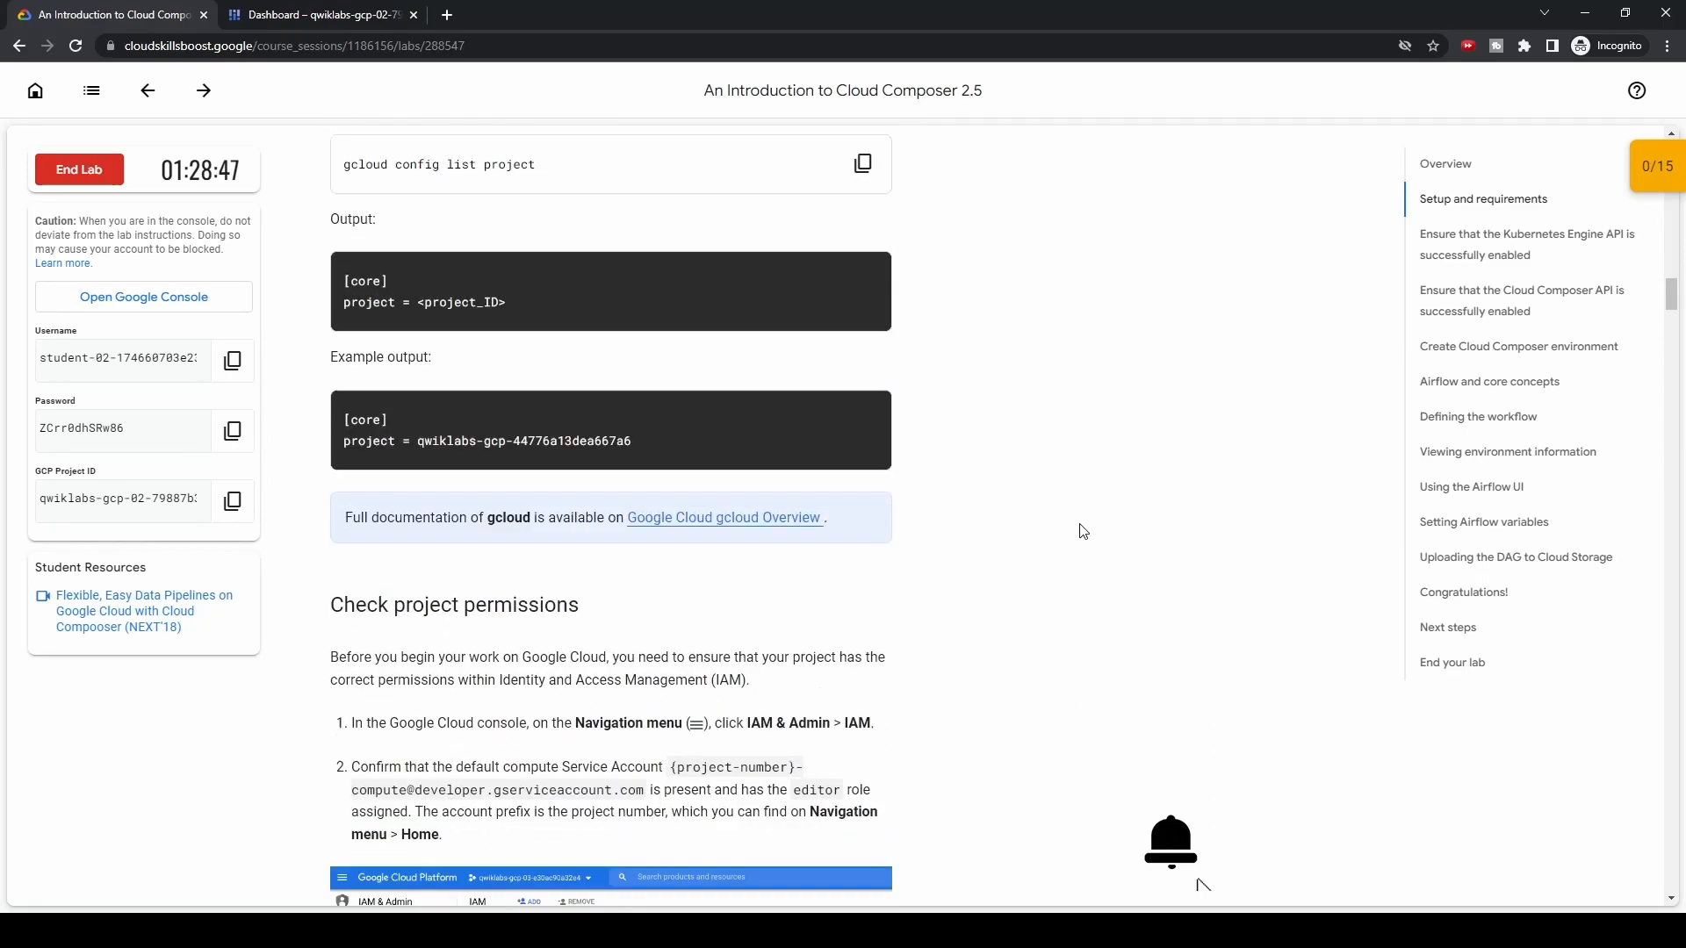
scroll(1082, 531, "down", 5)
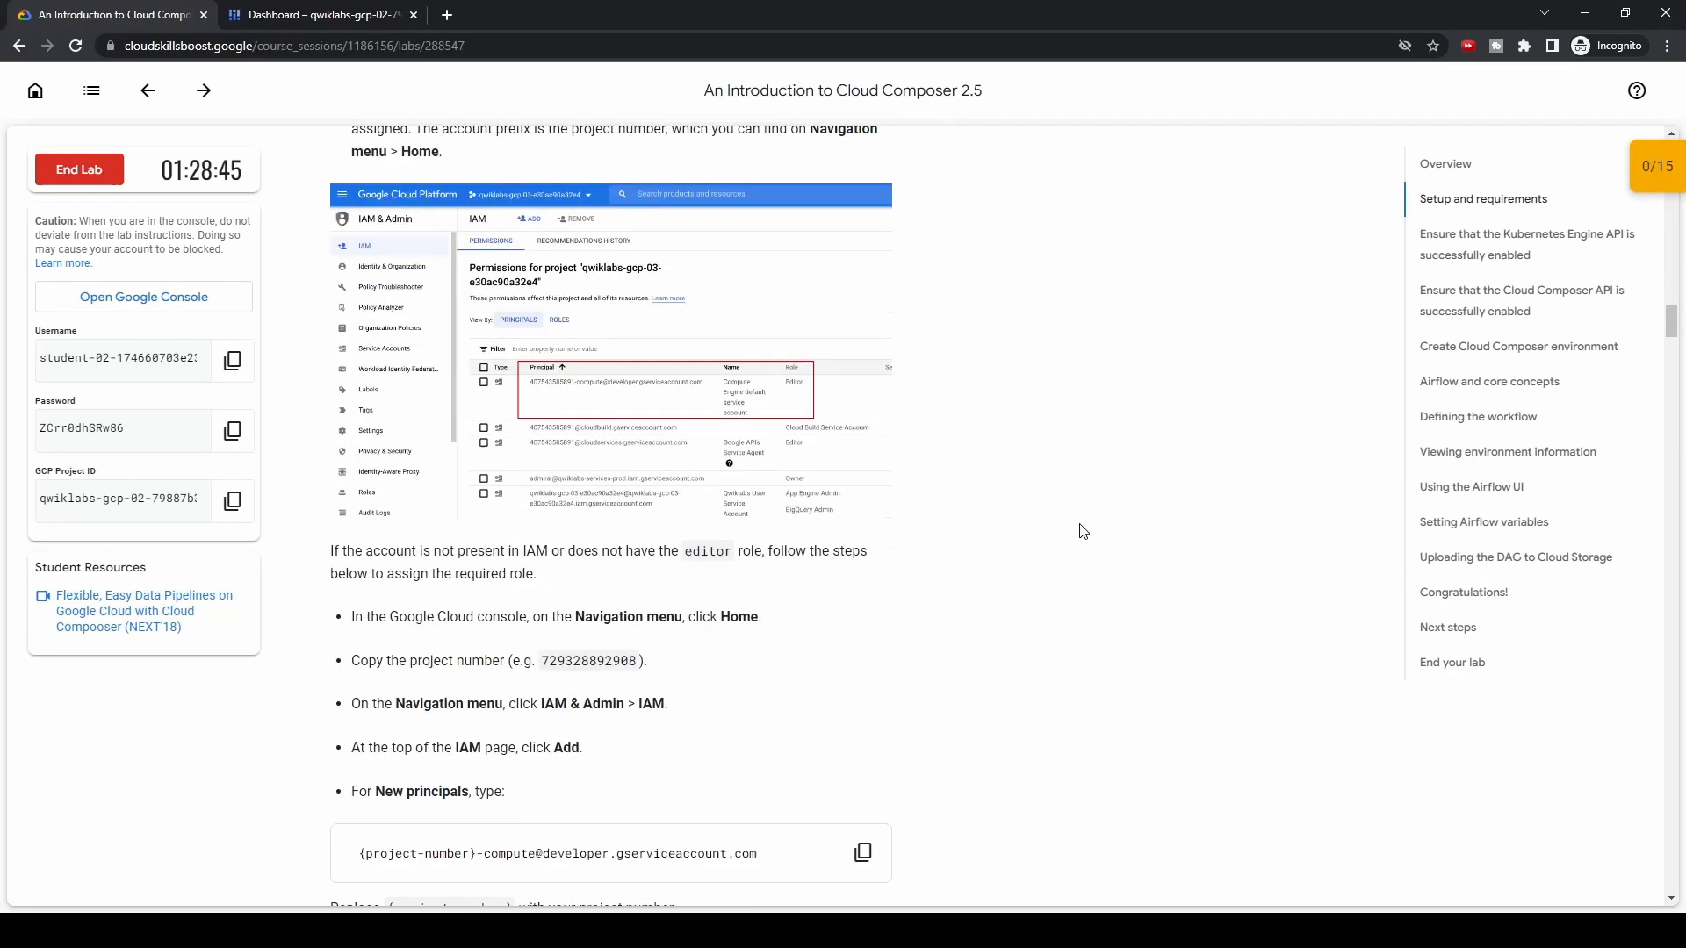
scroll(1082, 531, "down", 6)
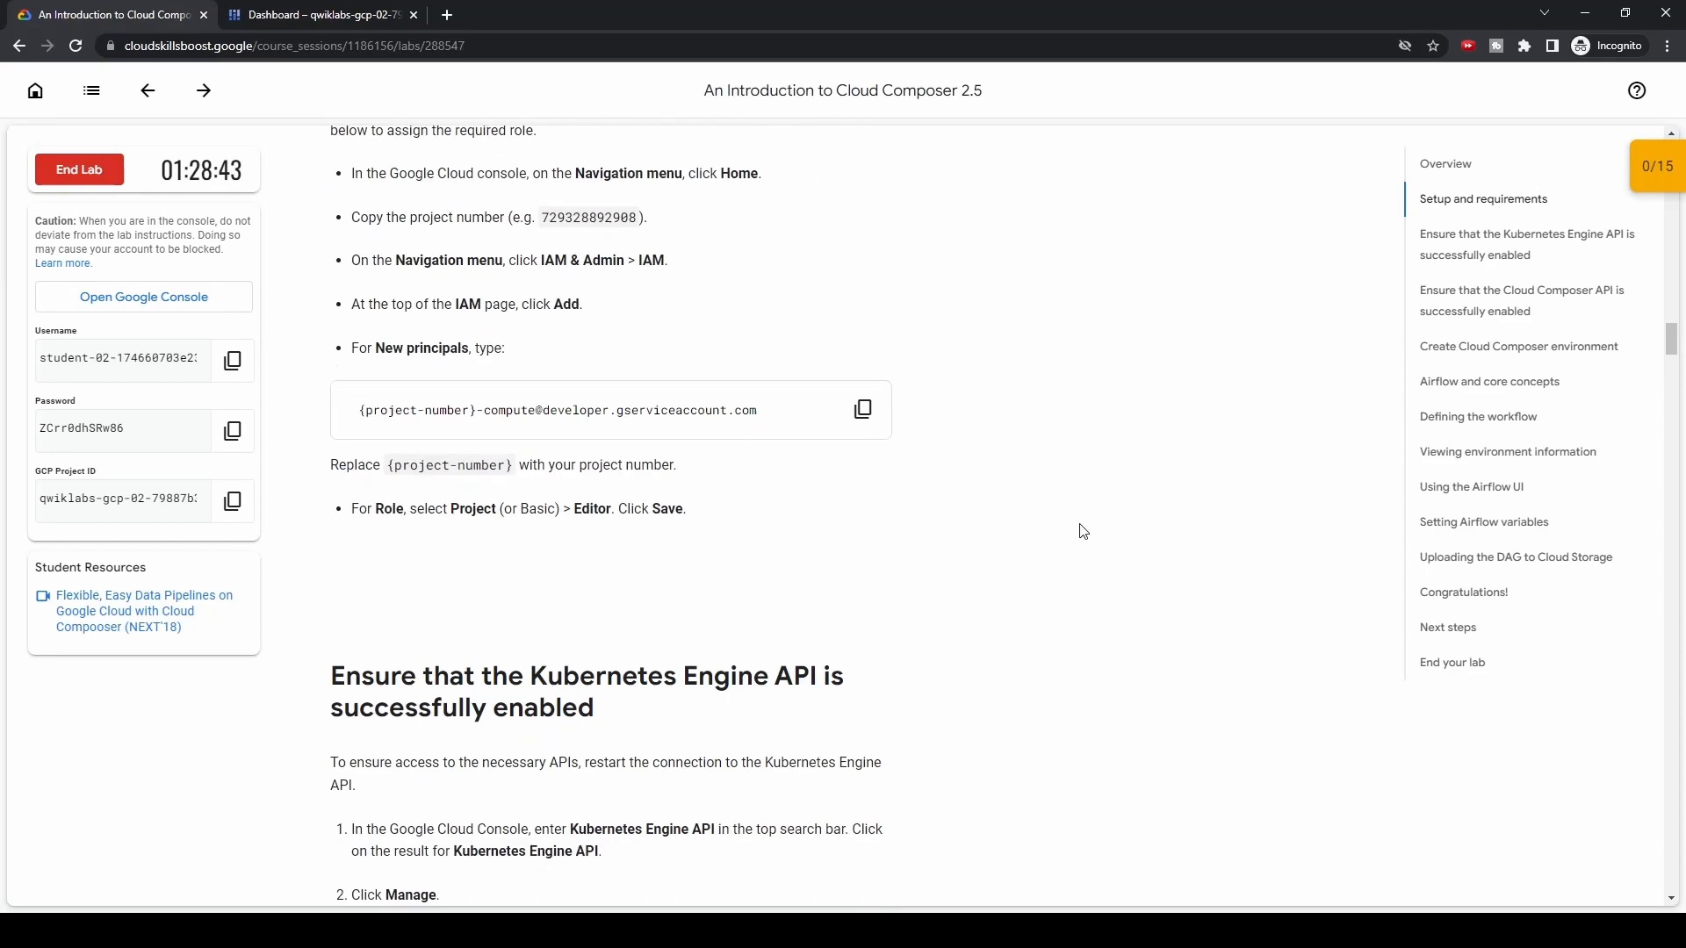
scroll(1083, 532, "down", 3)
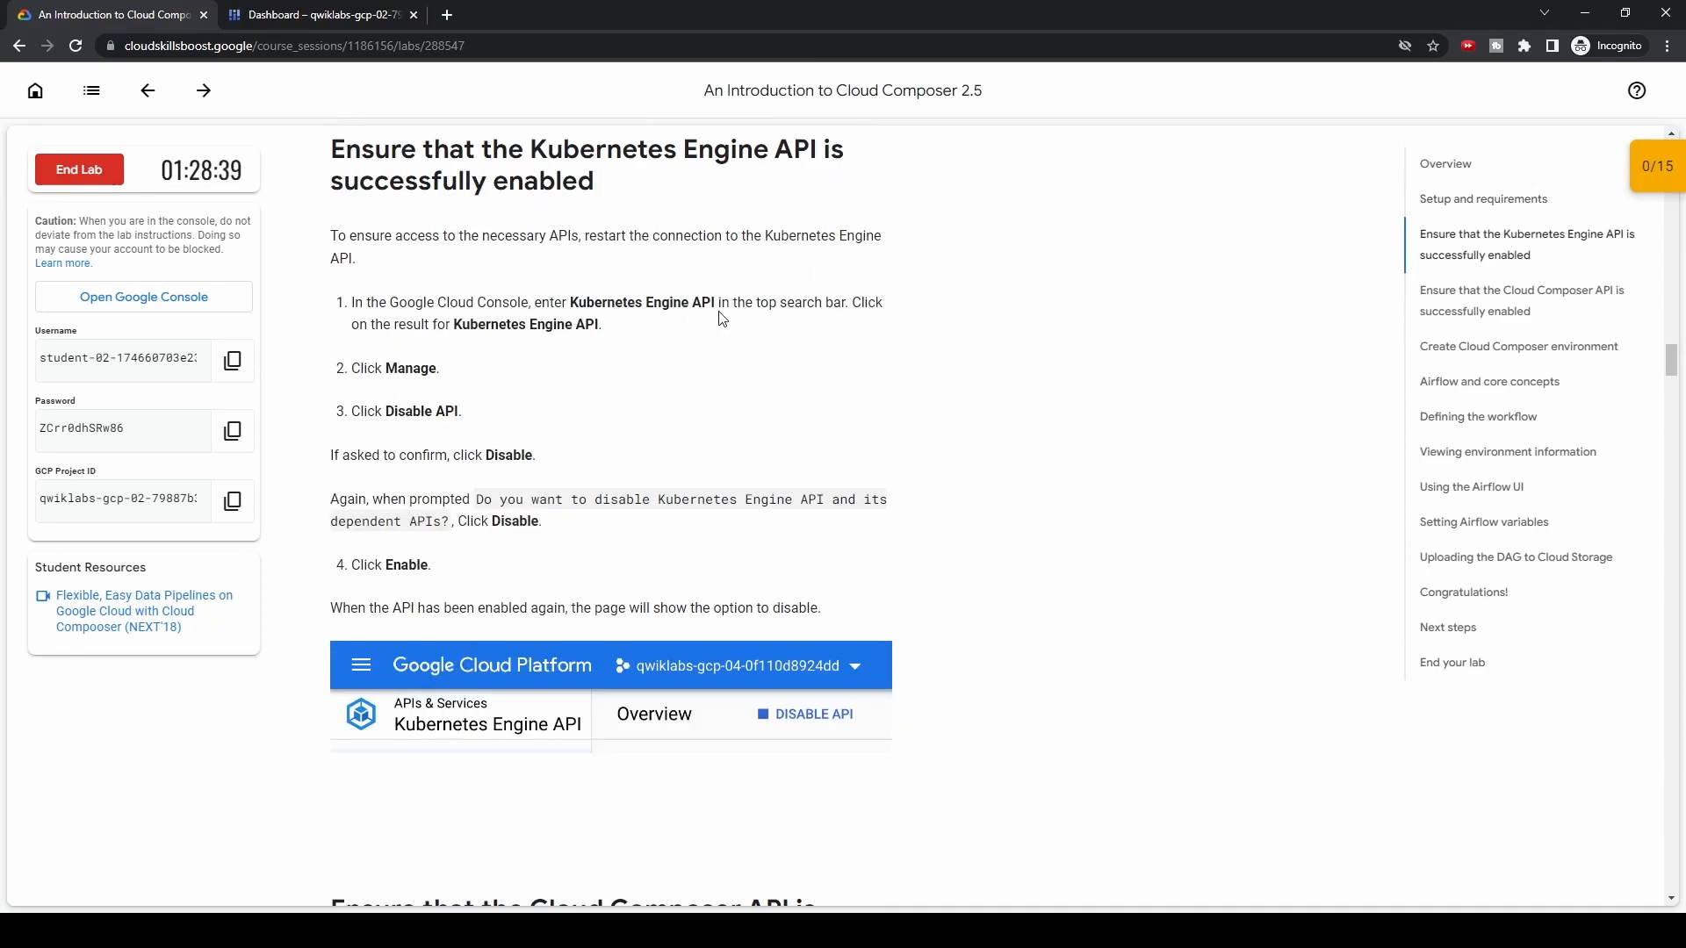
left_click_drag(718, 303, 572, 297)
key("ctrl+c")
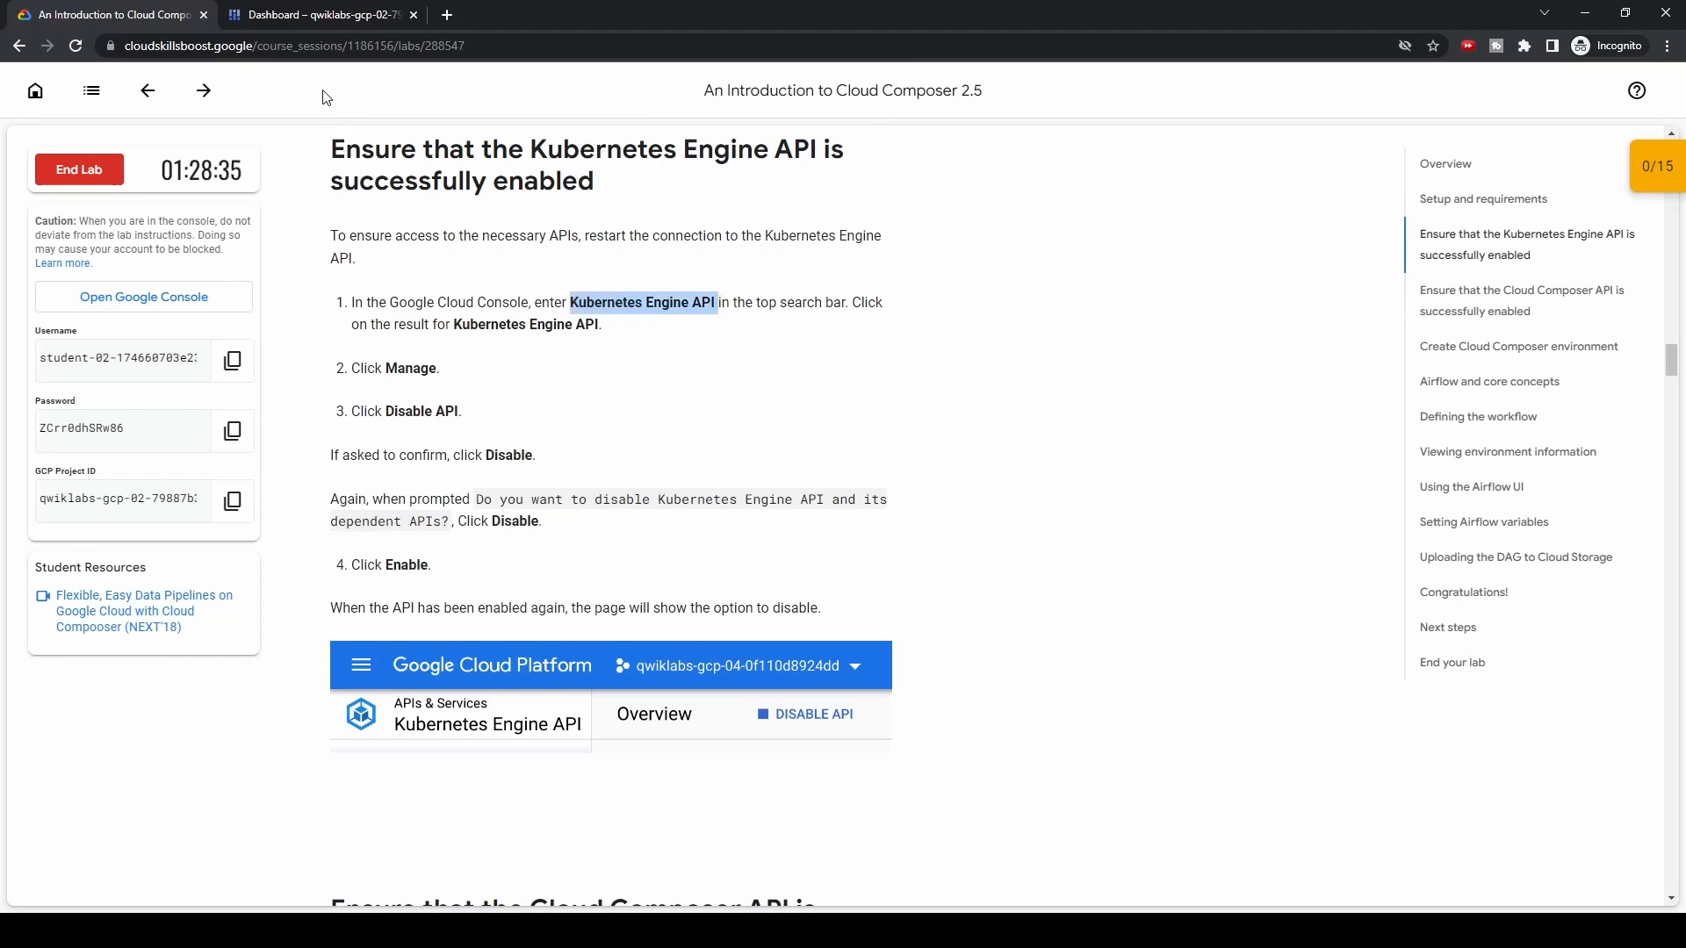
Search the Google Cloud console for the copied "Kubernetes Engine API" and open its Marketplace result in a new browser tab
left_click(307, 14)
left_click(888, 86)
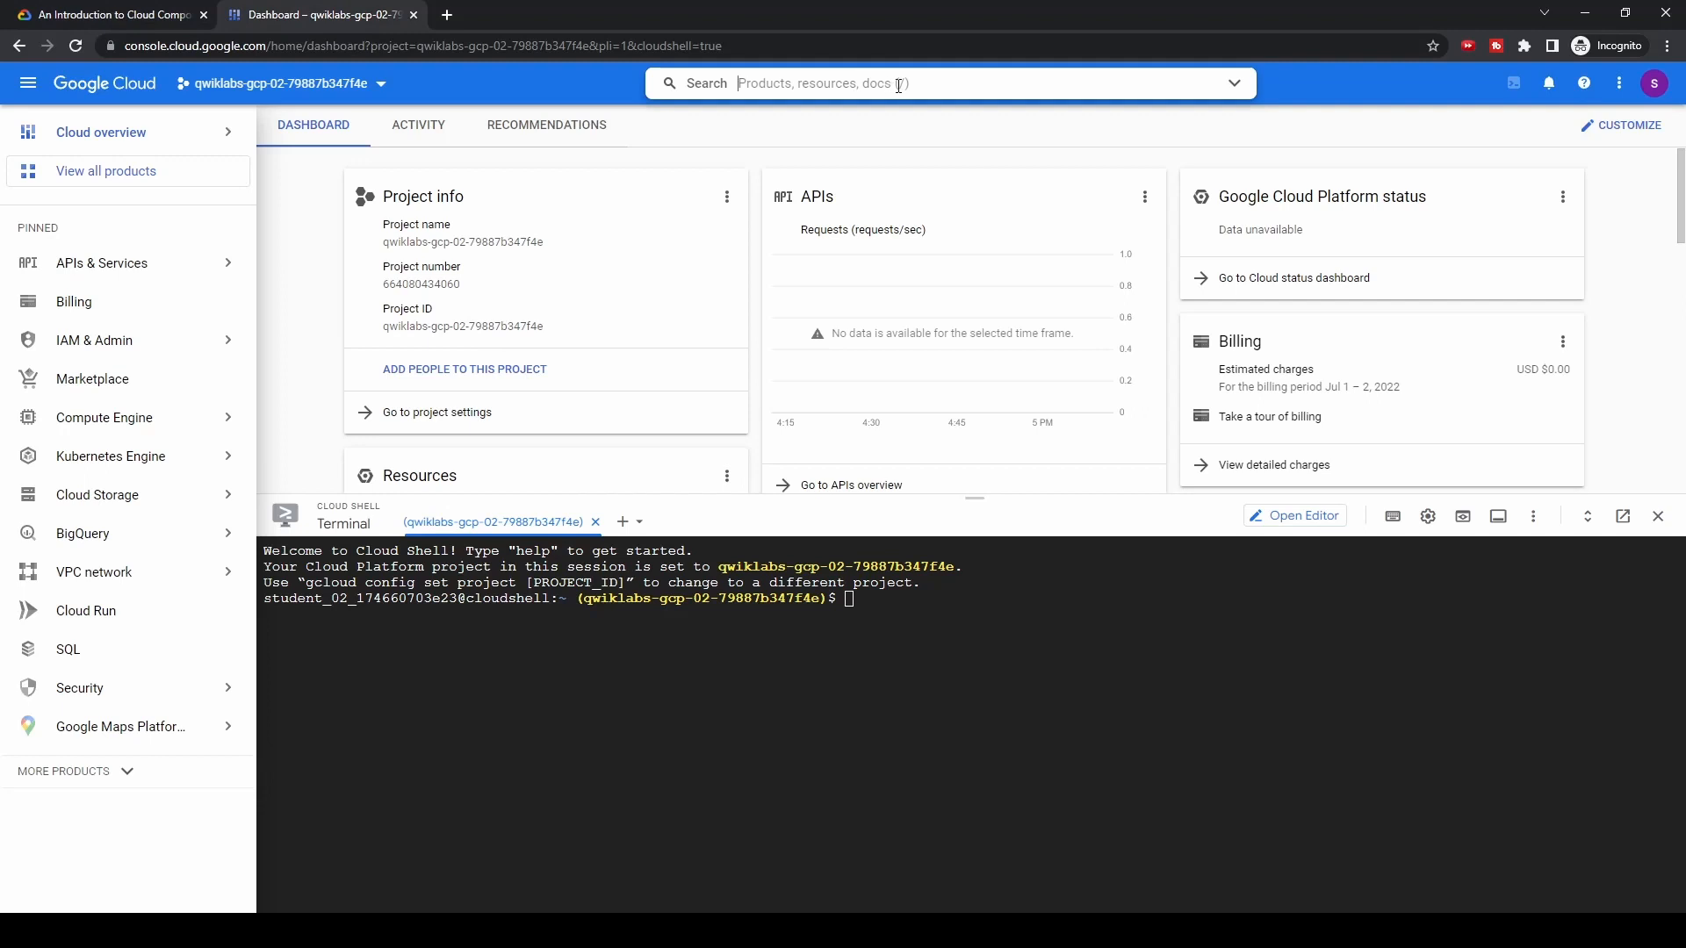
key("ctrl+v")
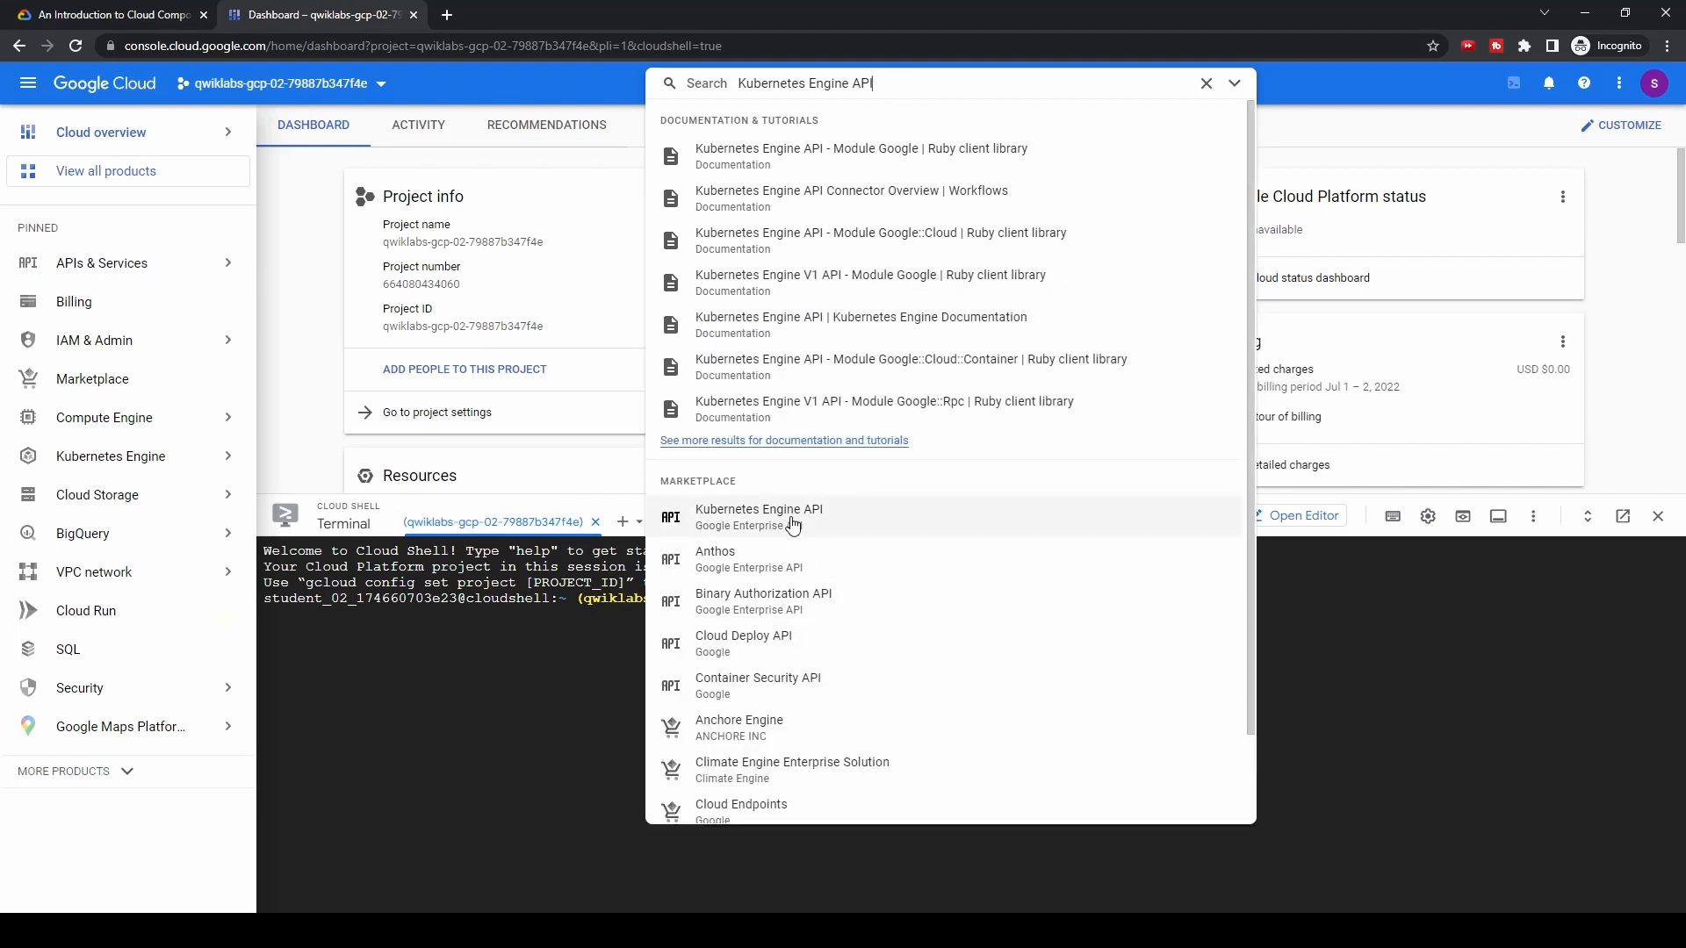
middle_click(831, 528)
left_click(525, 14)
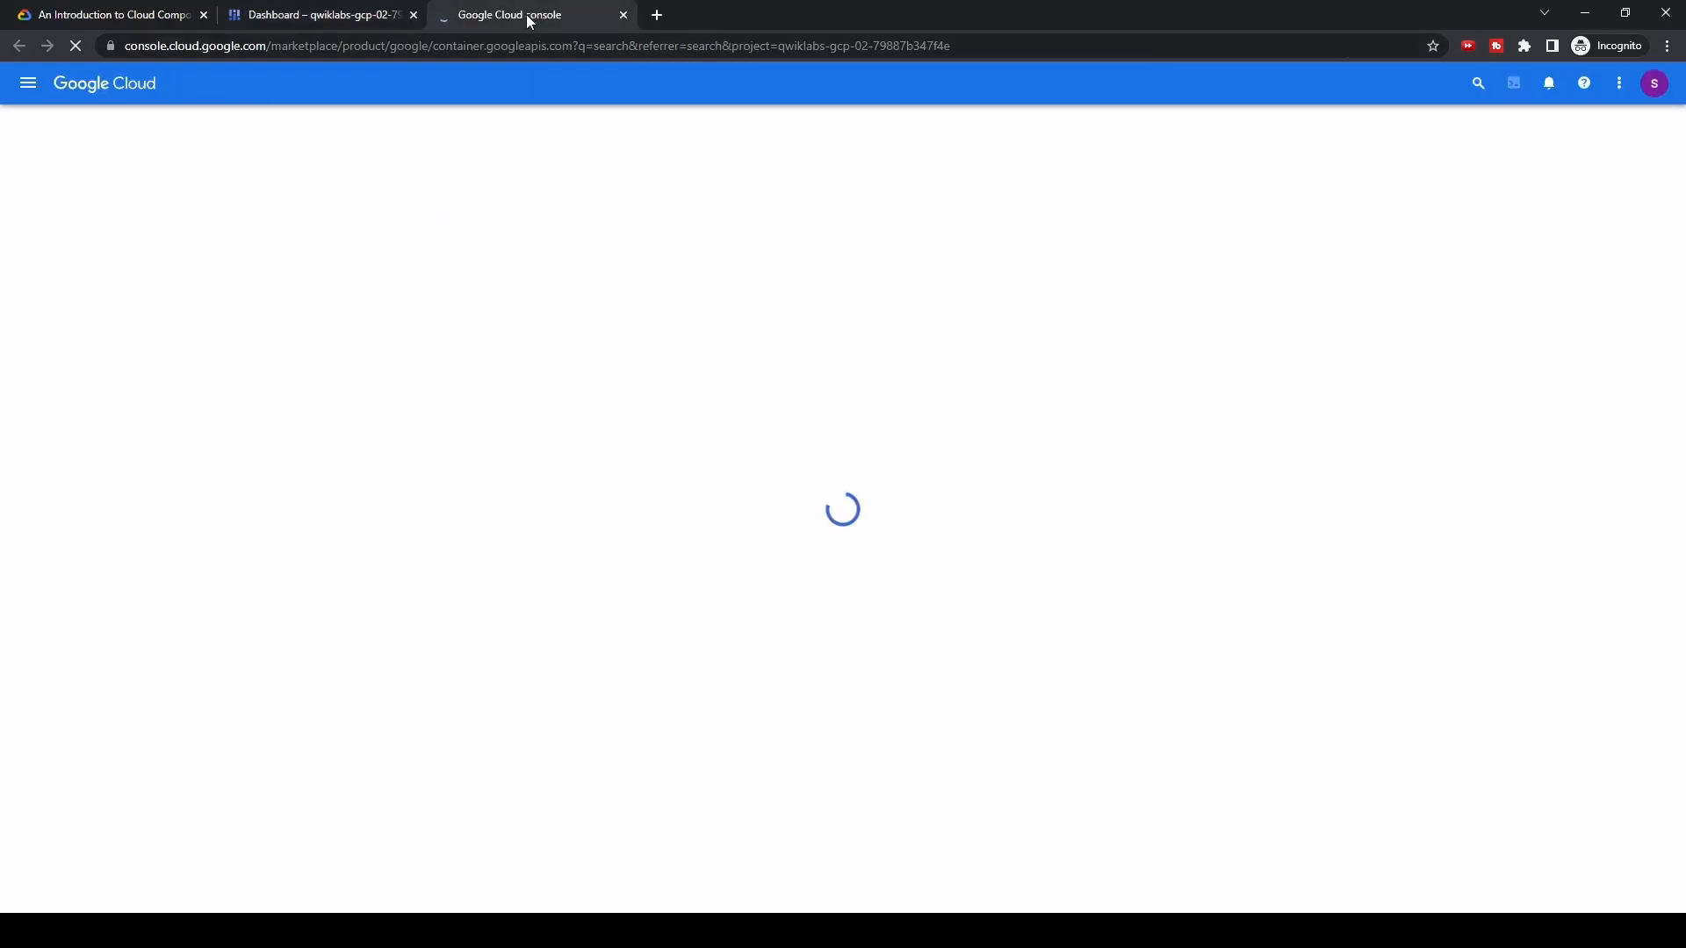
left_click(346, 15)
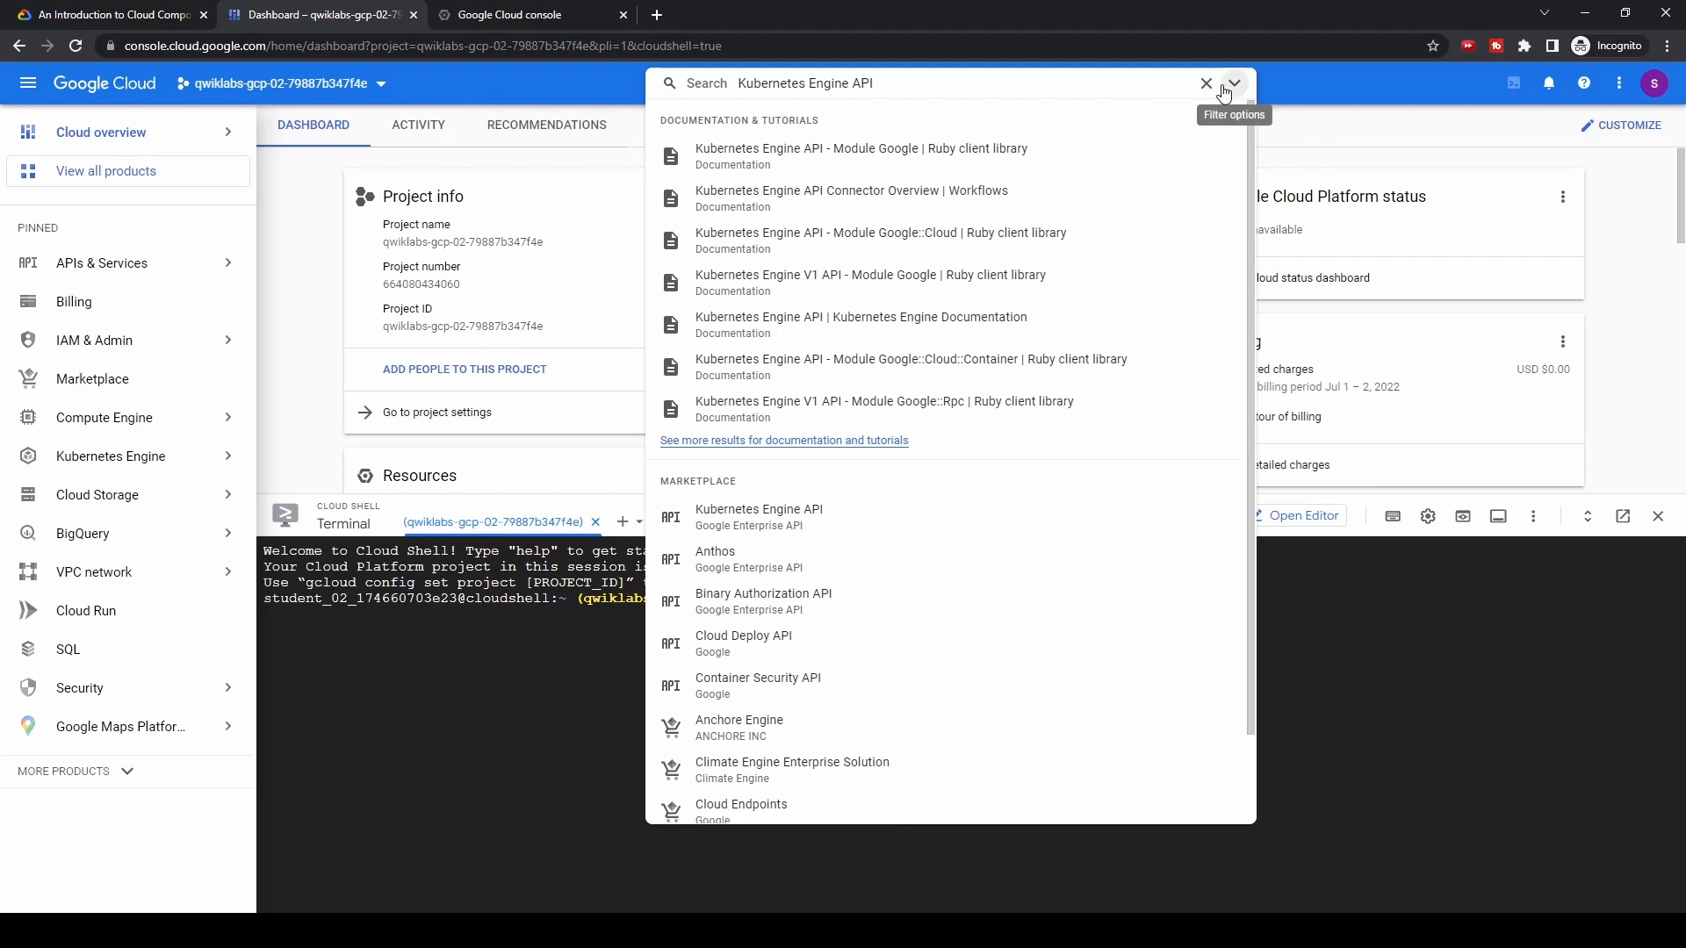
left_click(158, 27)
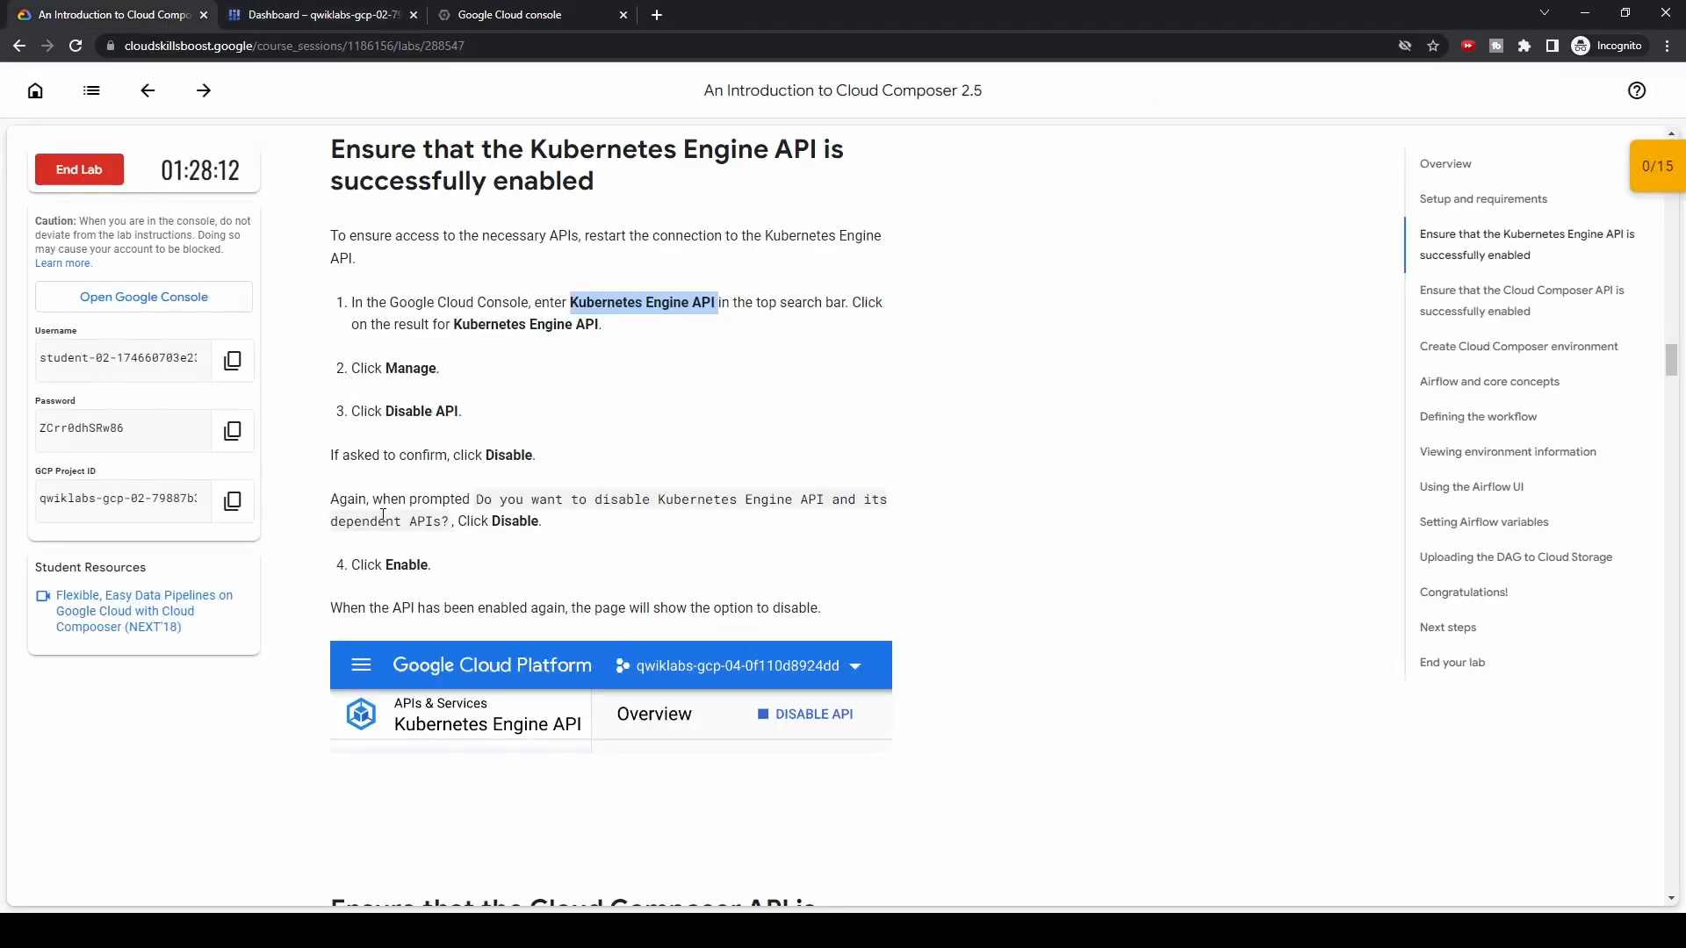
left_click(531, 14)
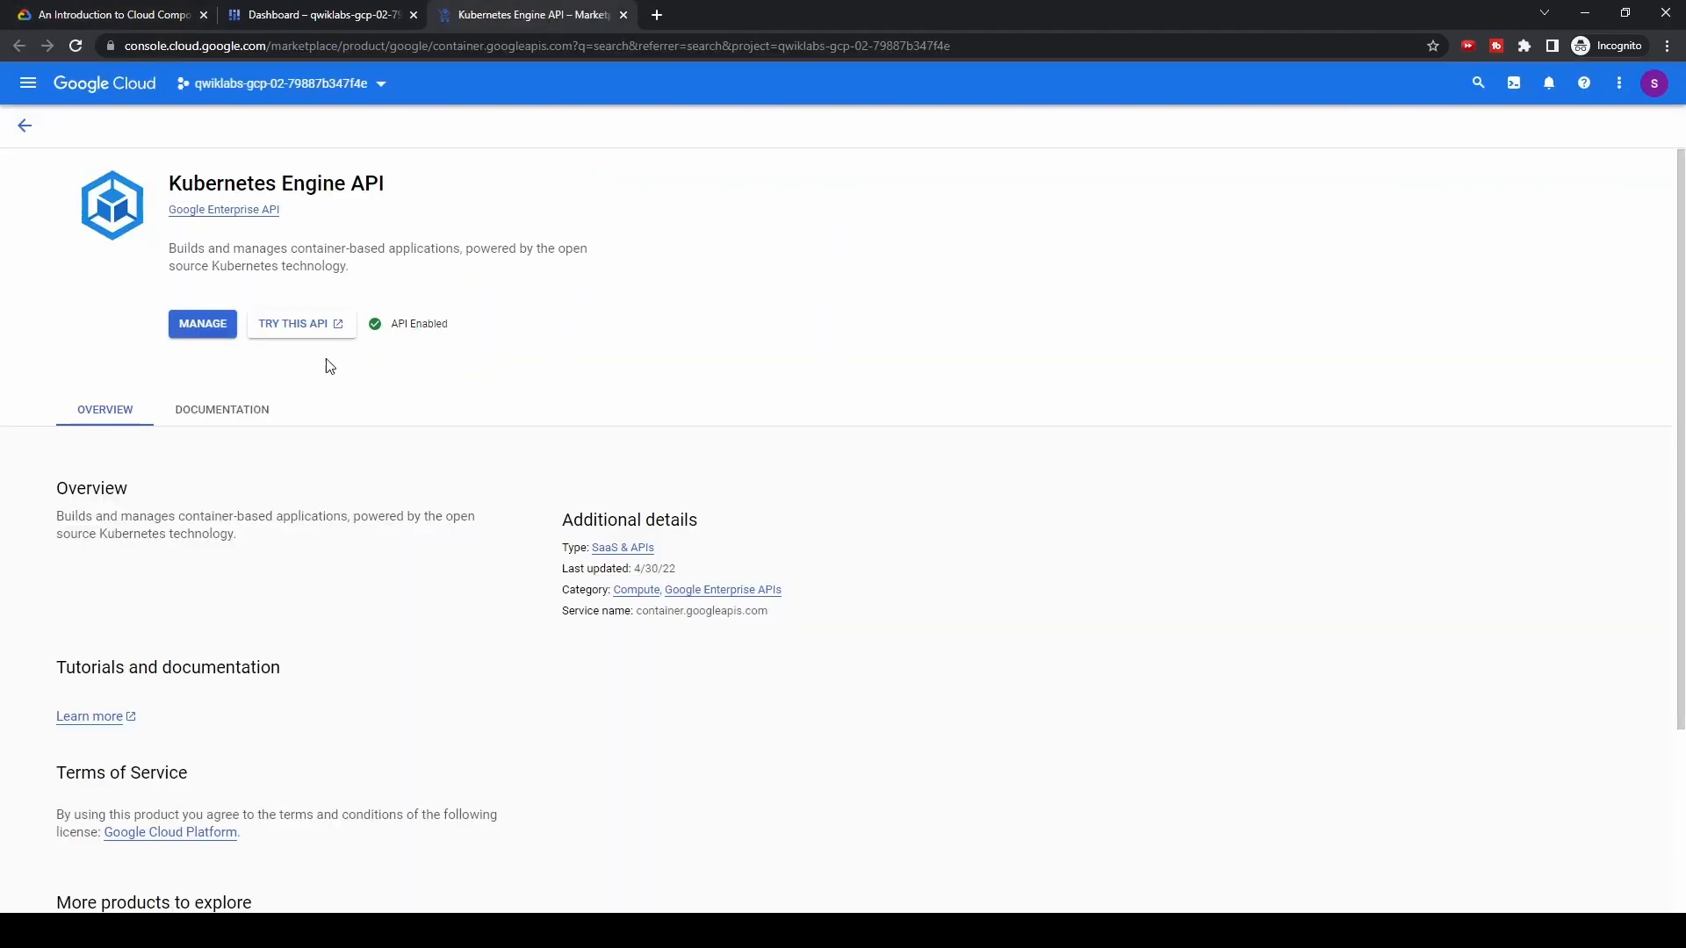
Restart the Kubernetes Engine API by disabling it together with its dependent APIs and enabling it again
left_click(203, 324)
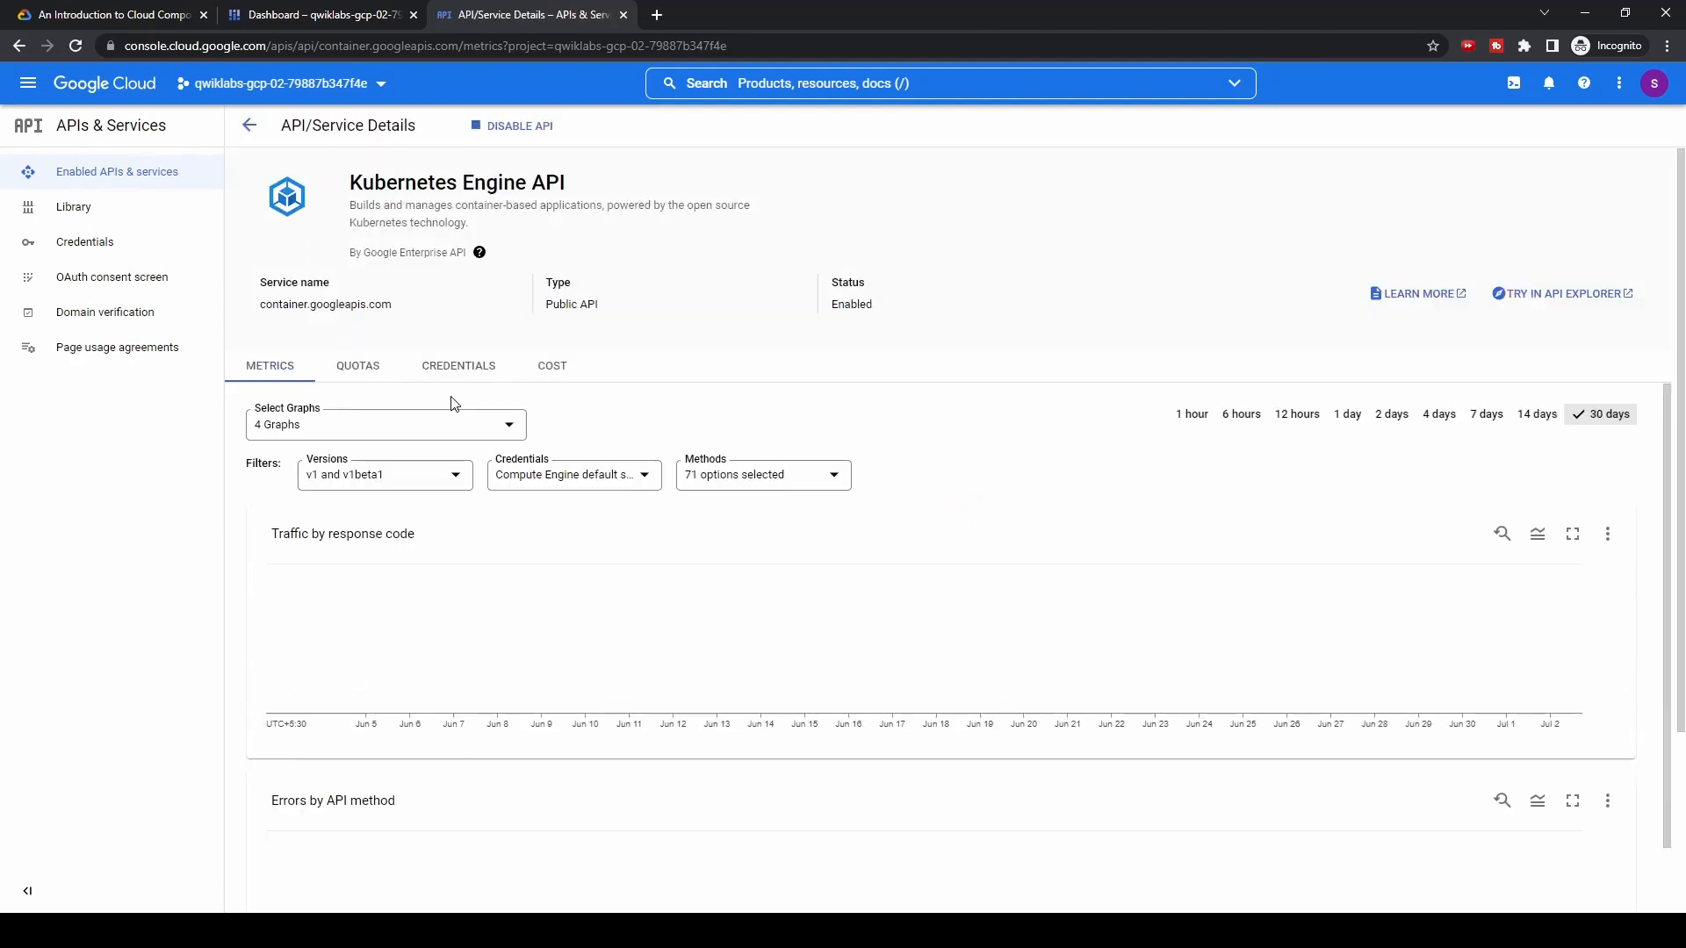
left_click(527, 125)
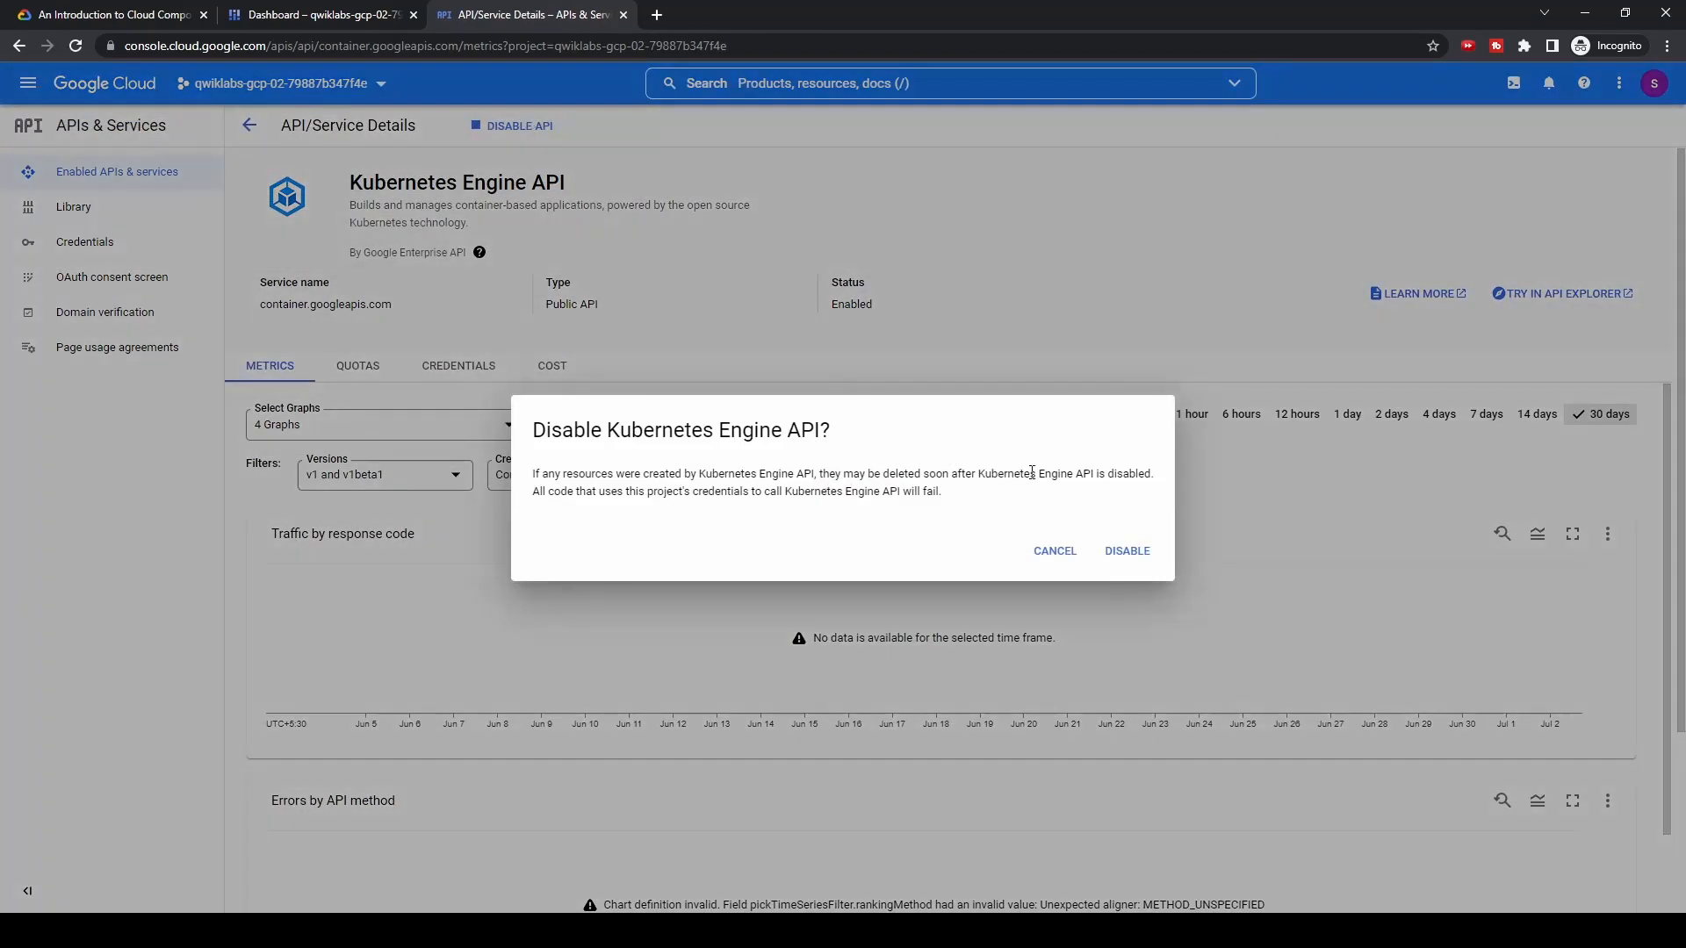
left_click(1120, 553)
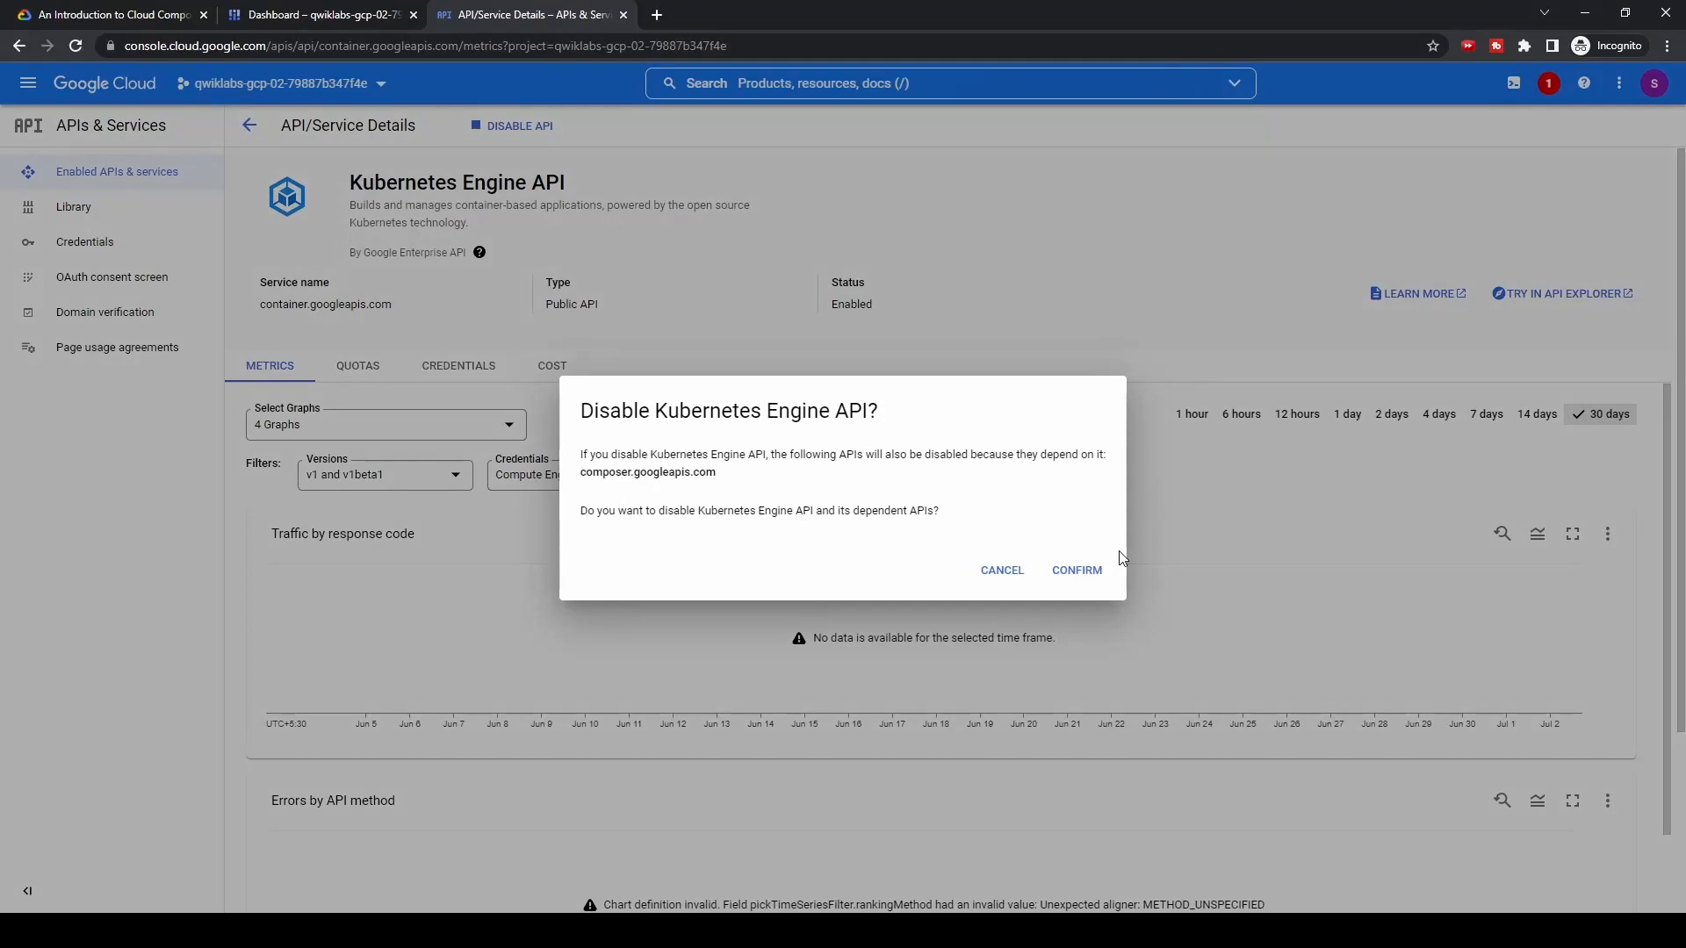
left_click(1091, 569)
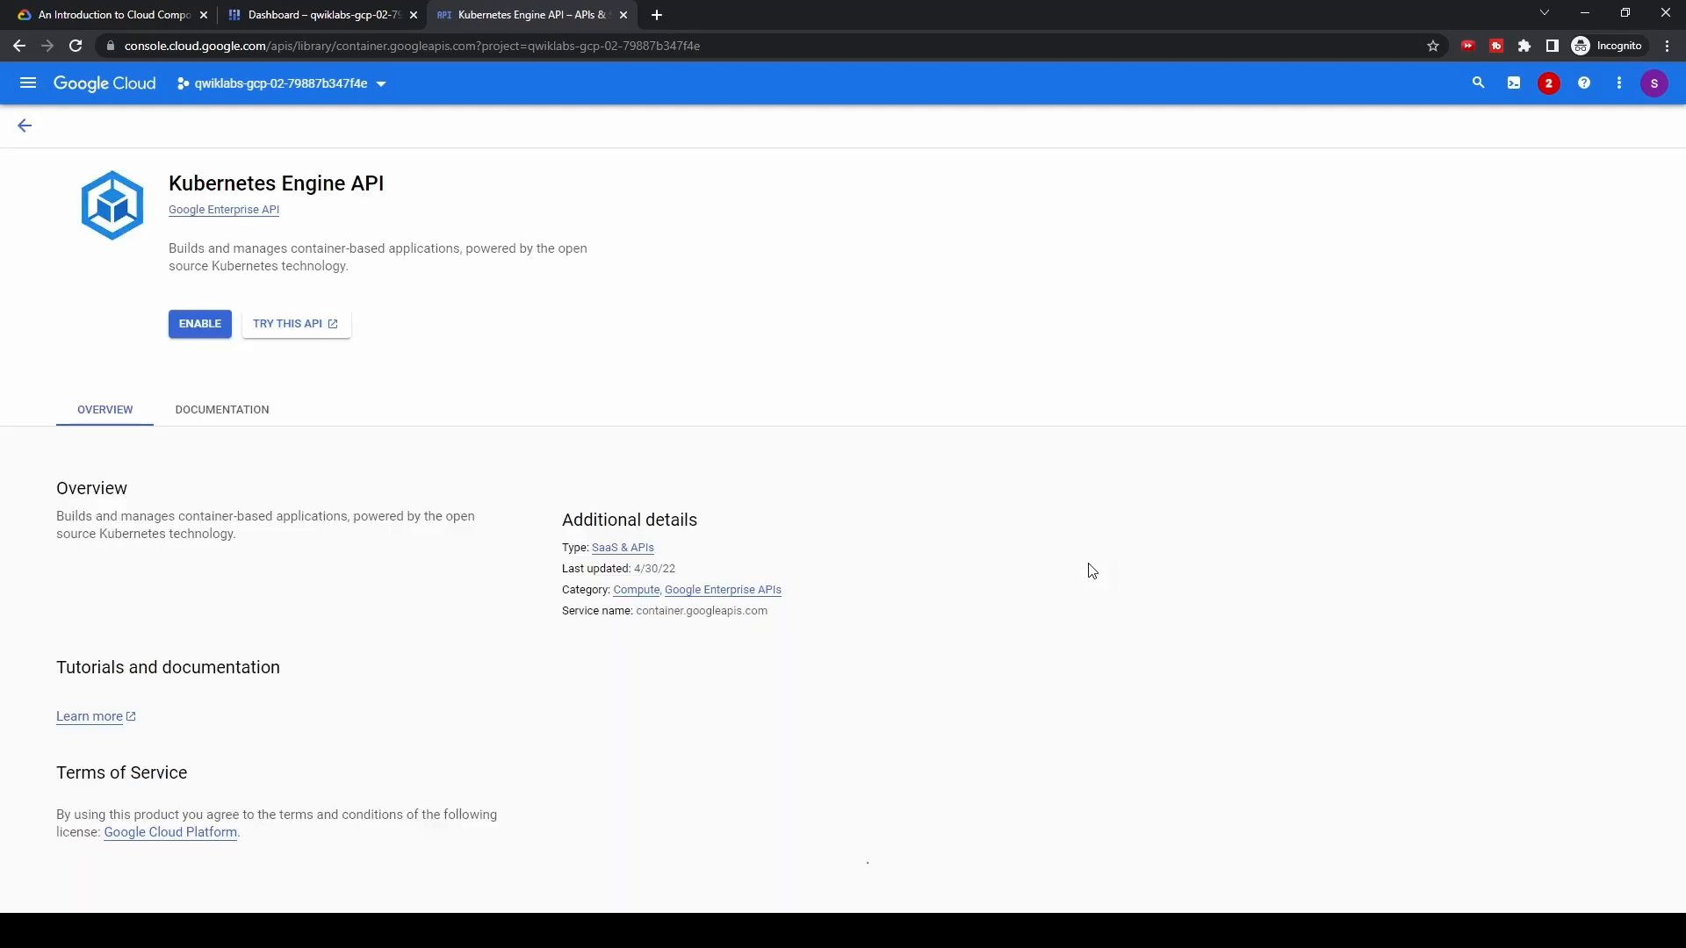
left_click(204, 327)
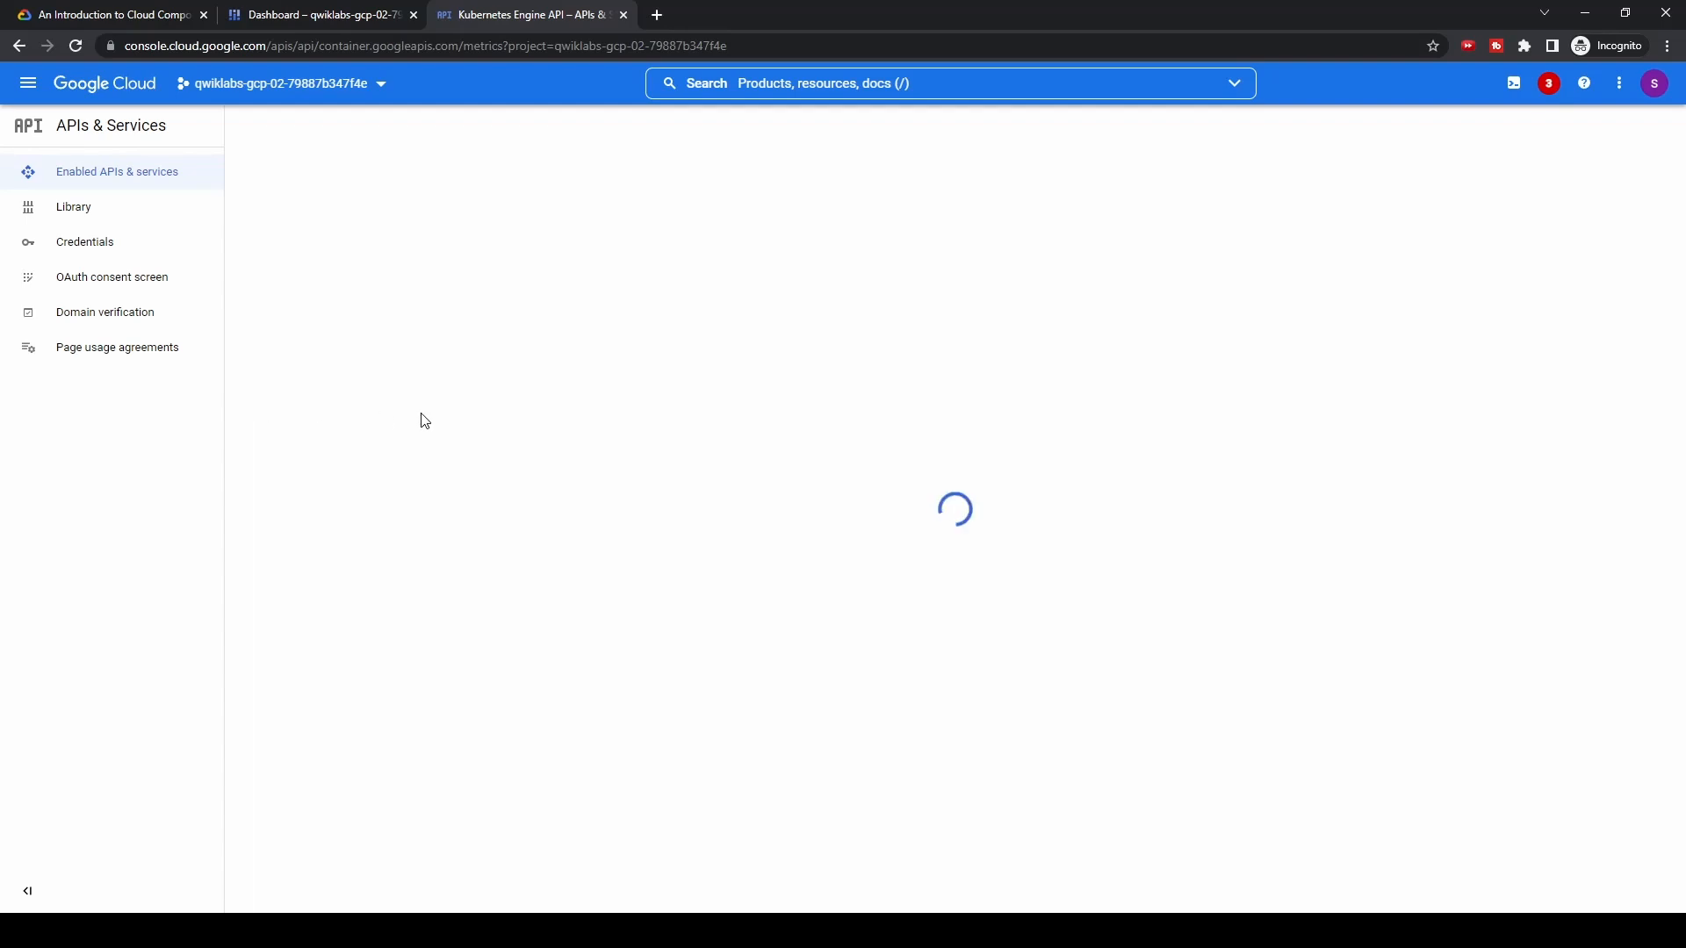
Return to the lab instructions and copy the name "Cloud Composer API" from the section on enabling that API
left_click(91, 17)
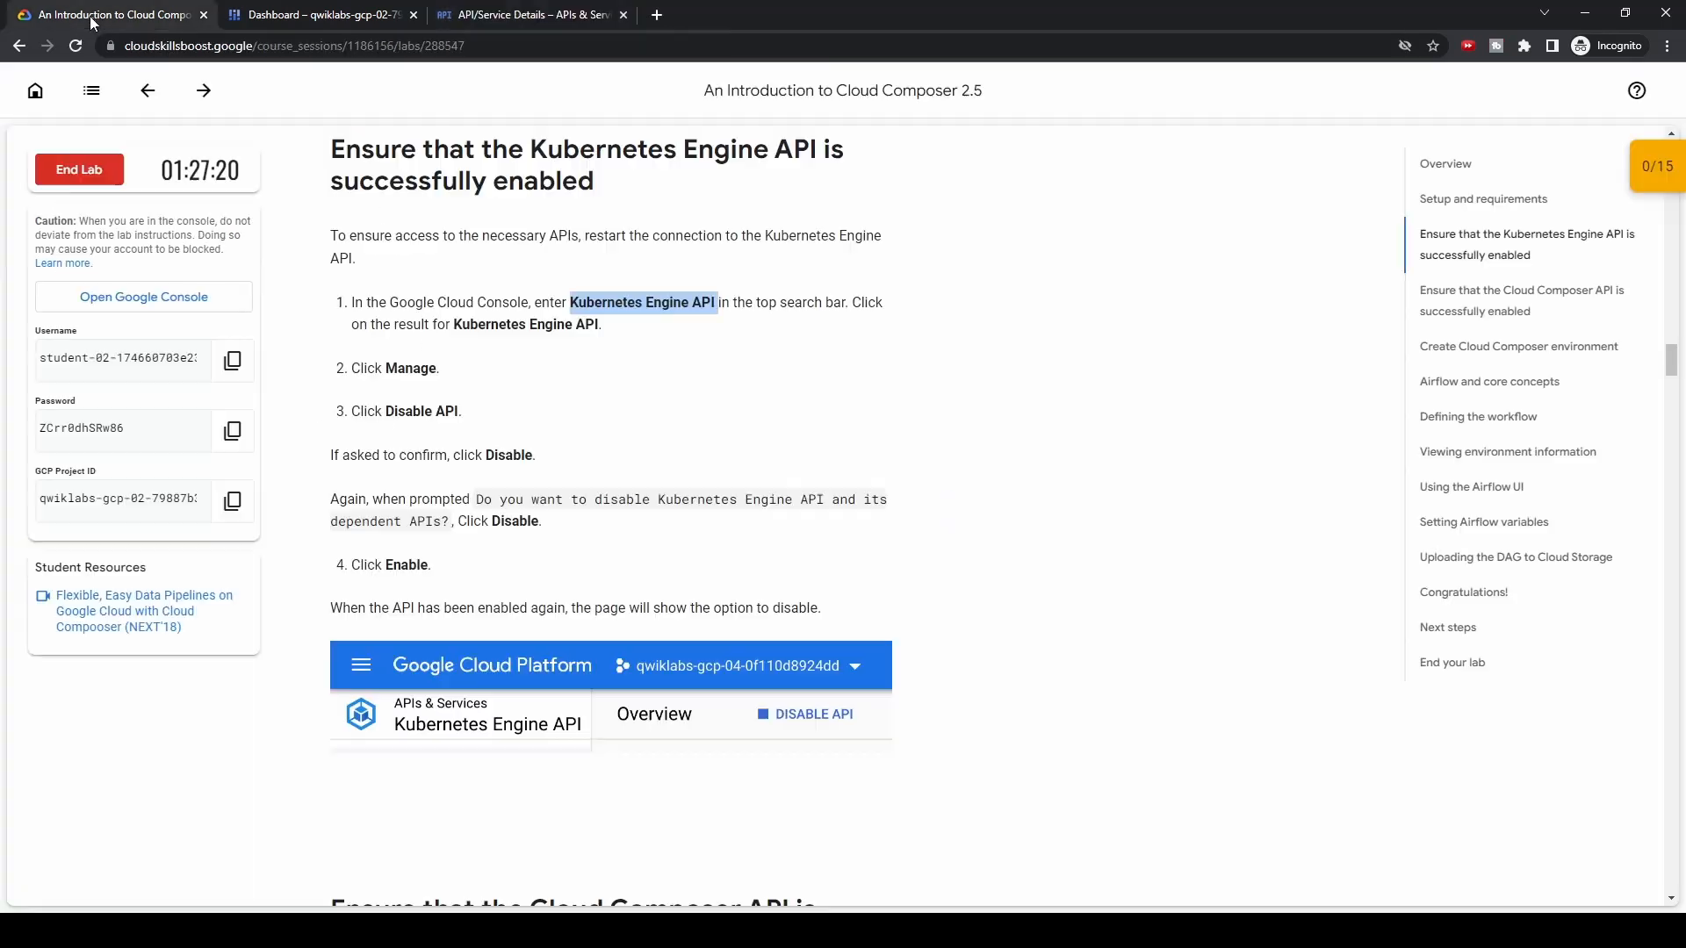
scroll(660, 580, "down", 5)
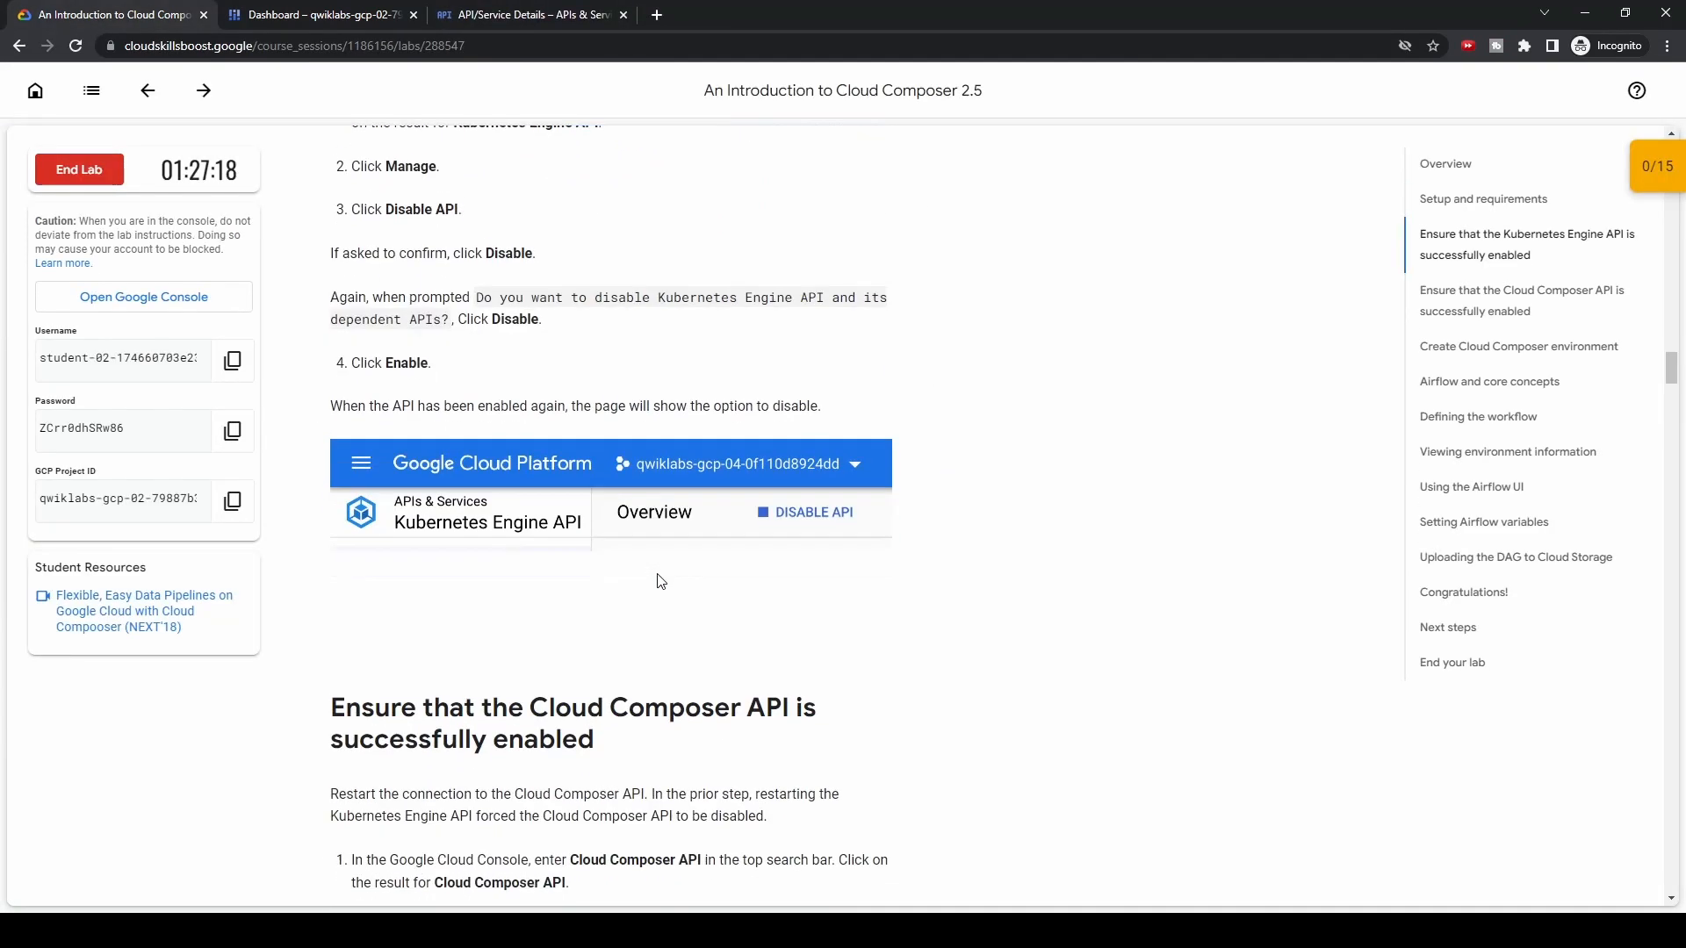
scroll(661, 580, "down", 2)
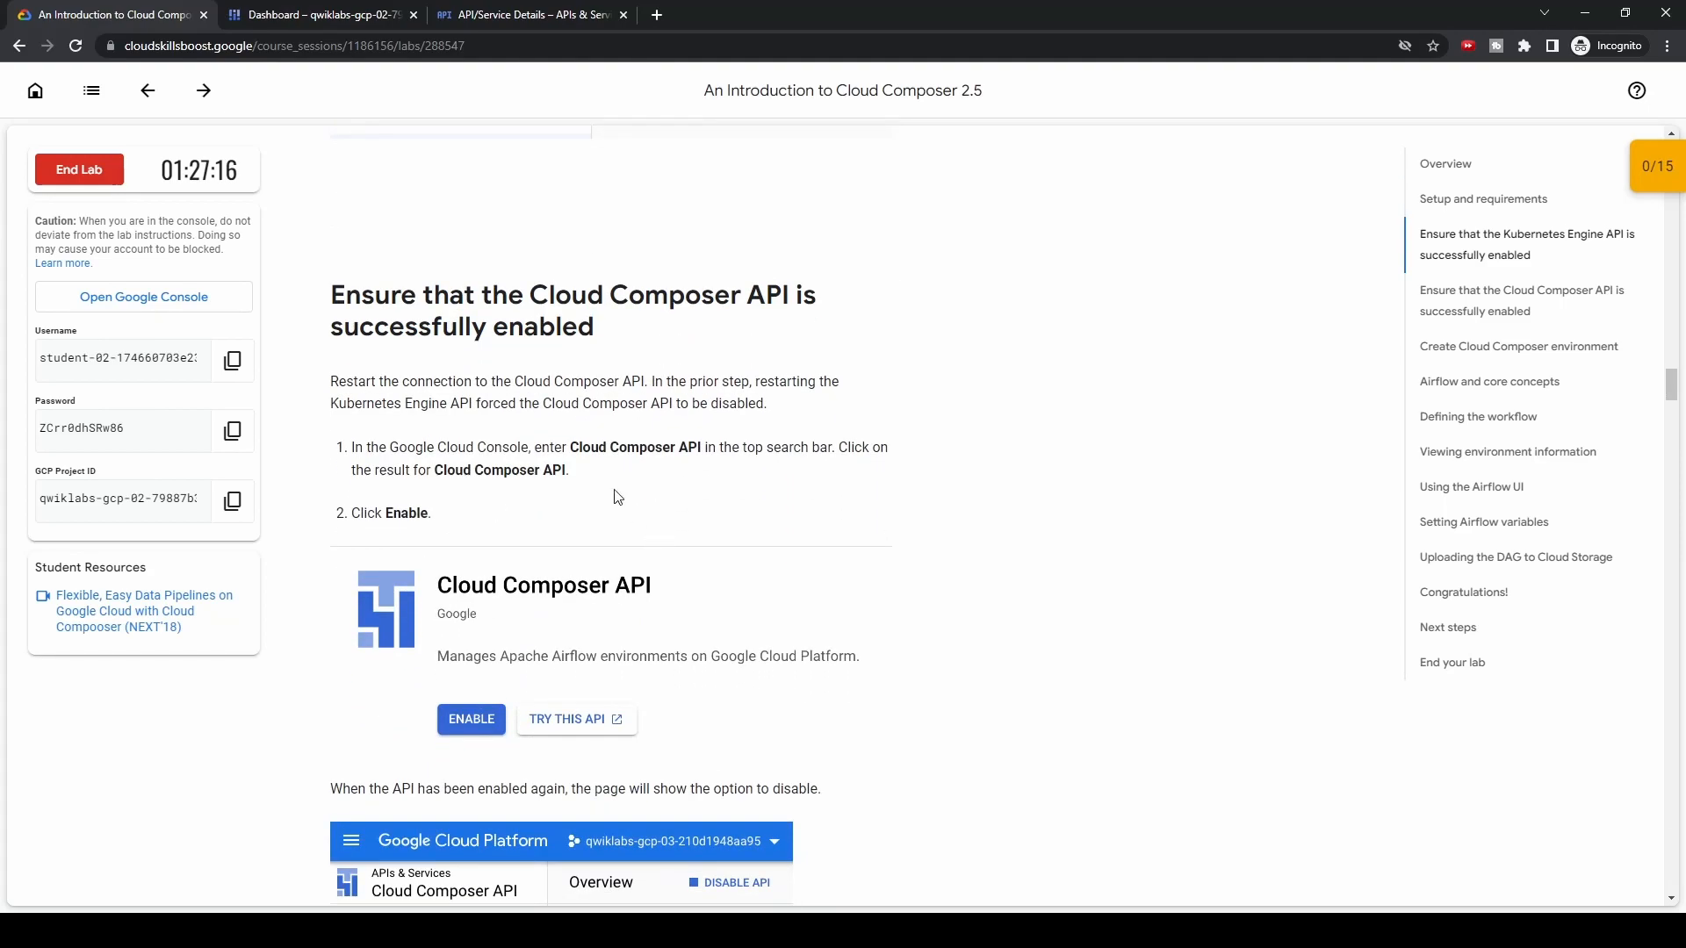
left_click_drag(570, 446, 699, 448)
key("ctrl+c")
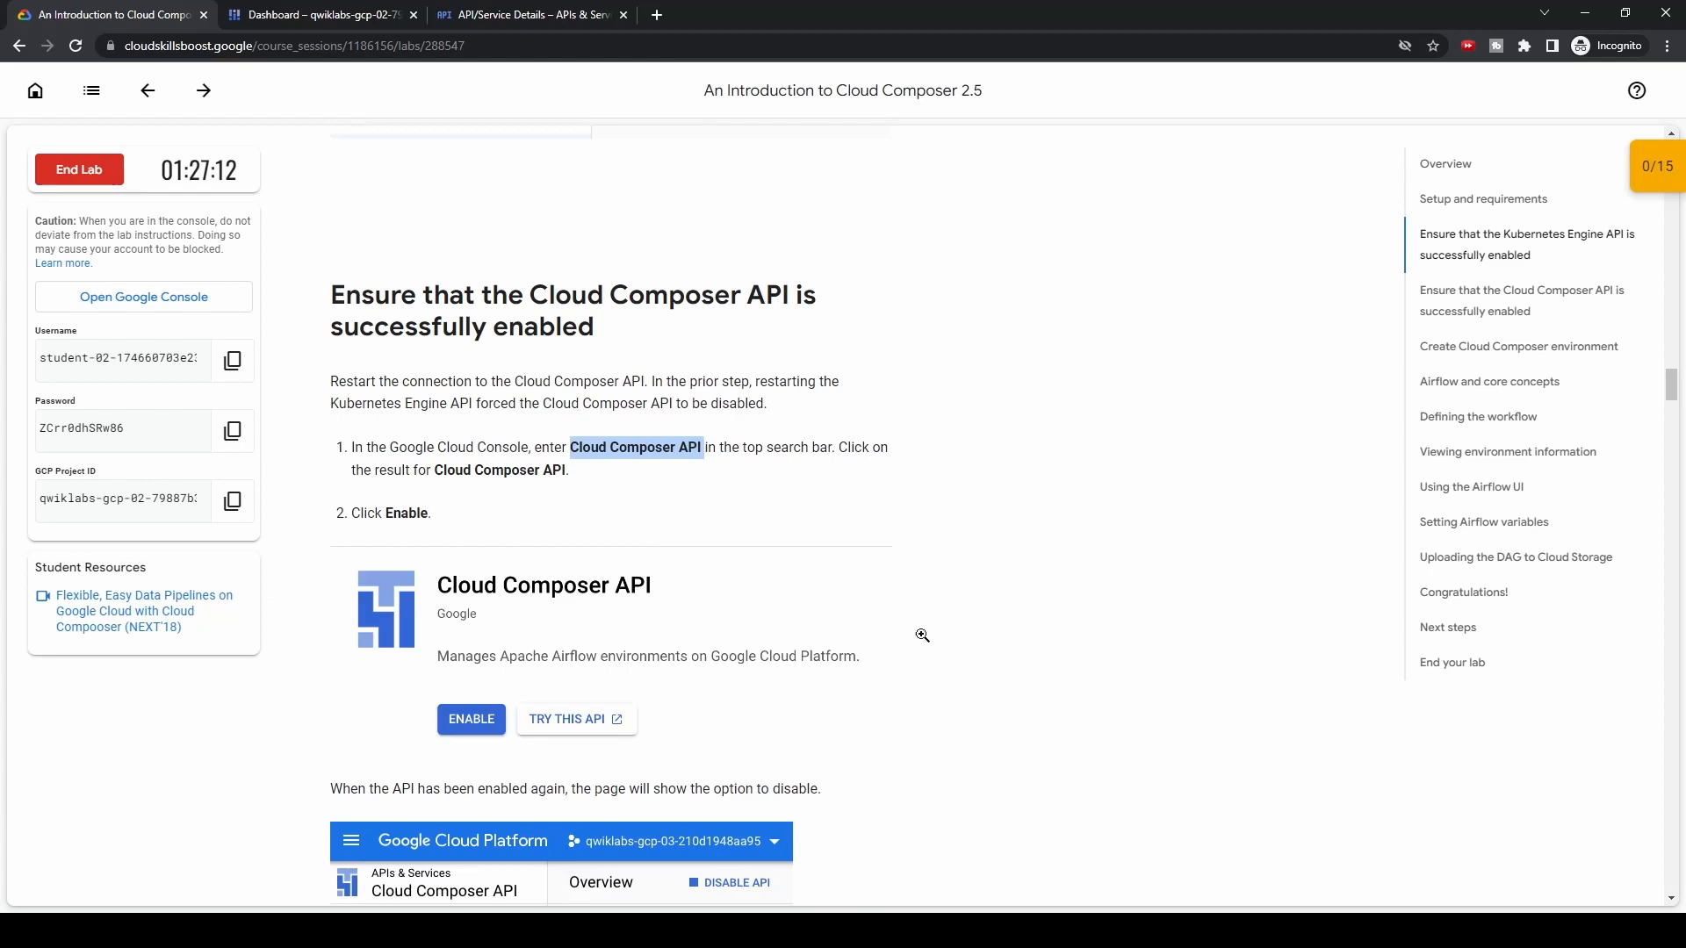
Search the Google Cloud console for the copied "Cloud Composer API" and enable that API from its Marketplace page
left_click(514, 12)
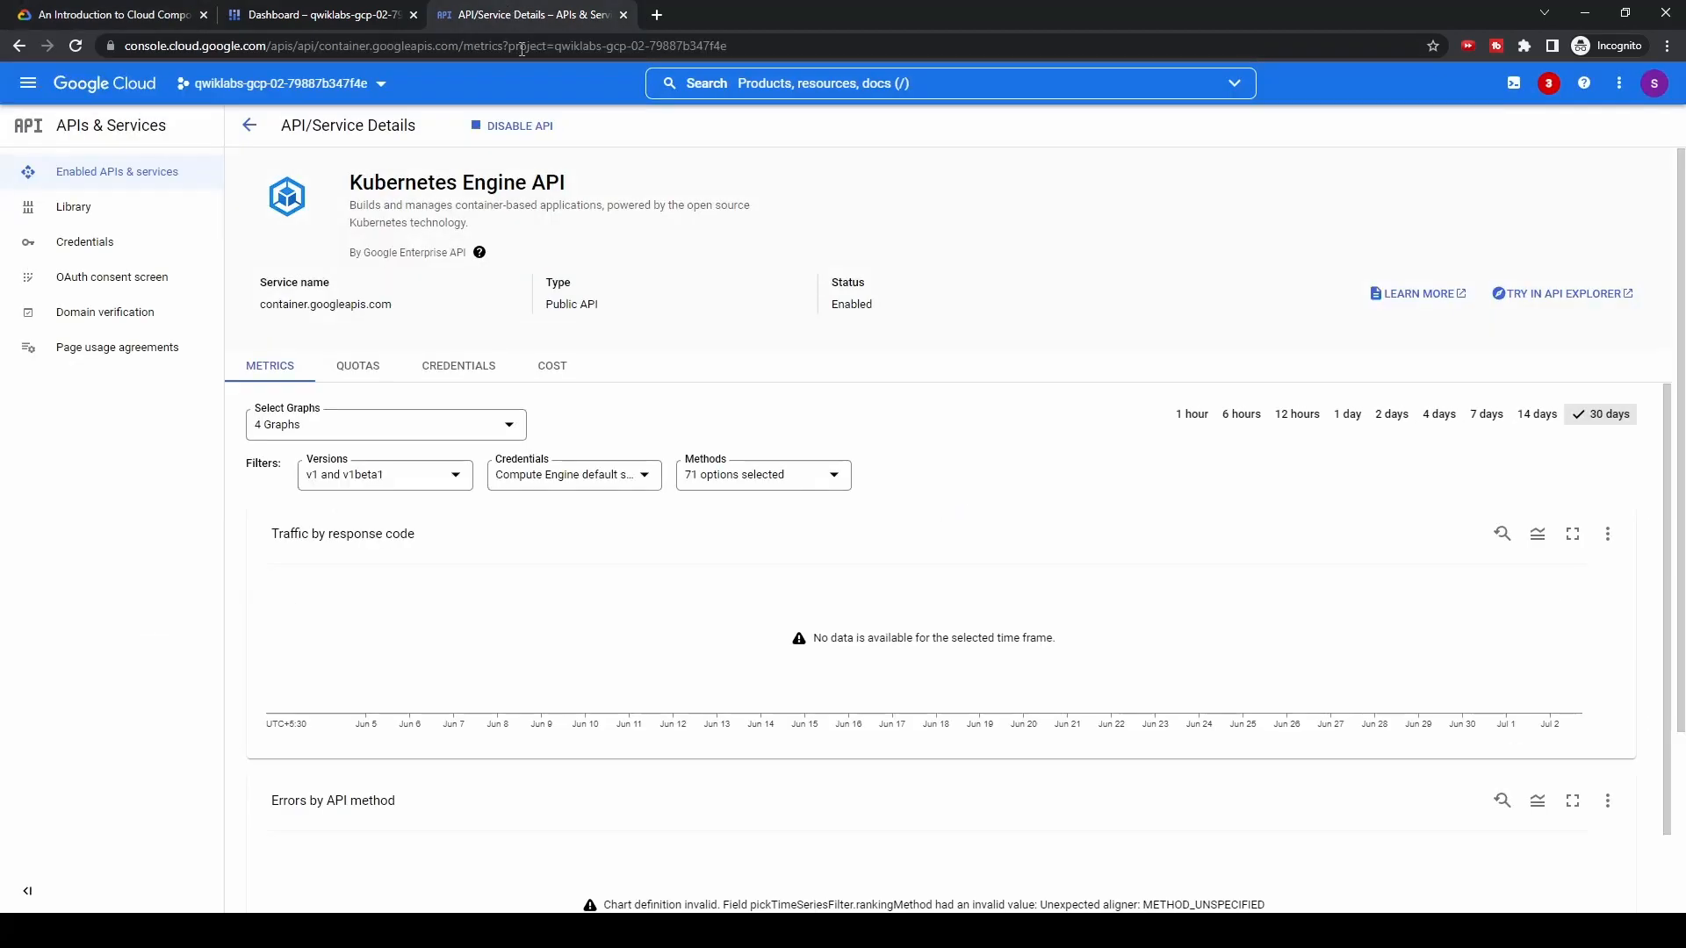
left_click(955, 80)
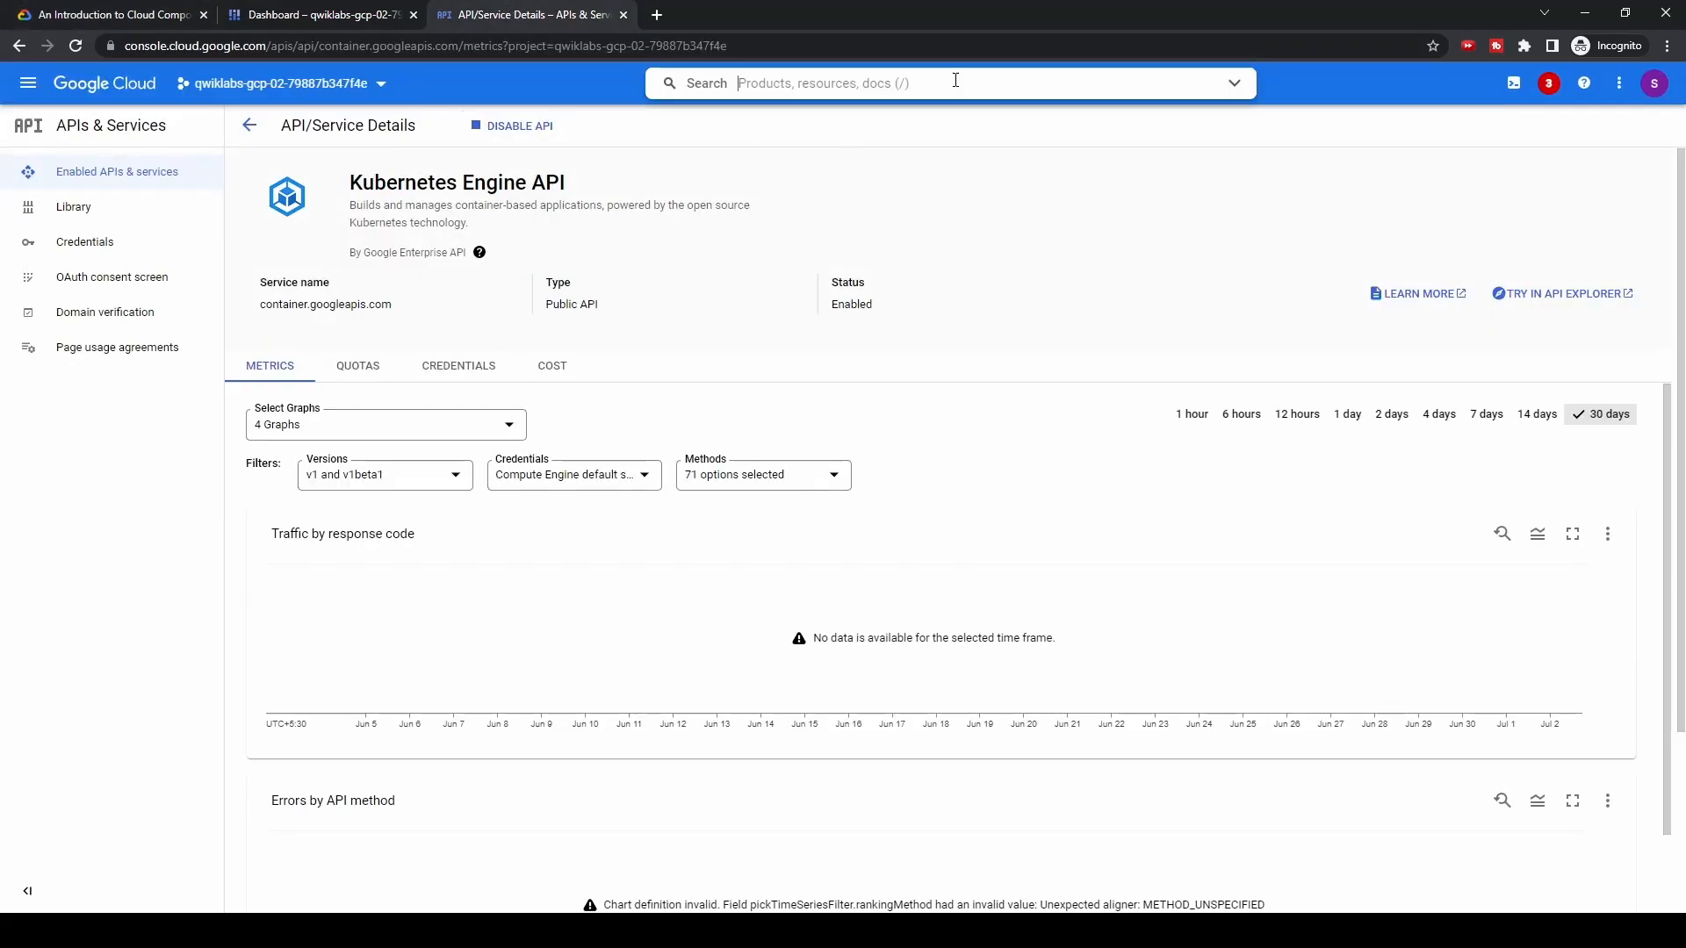
key("ctrl+v")
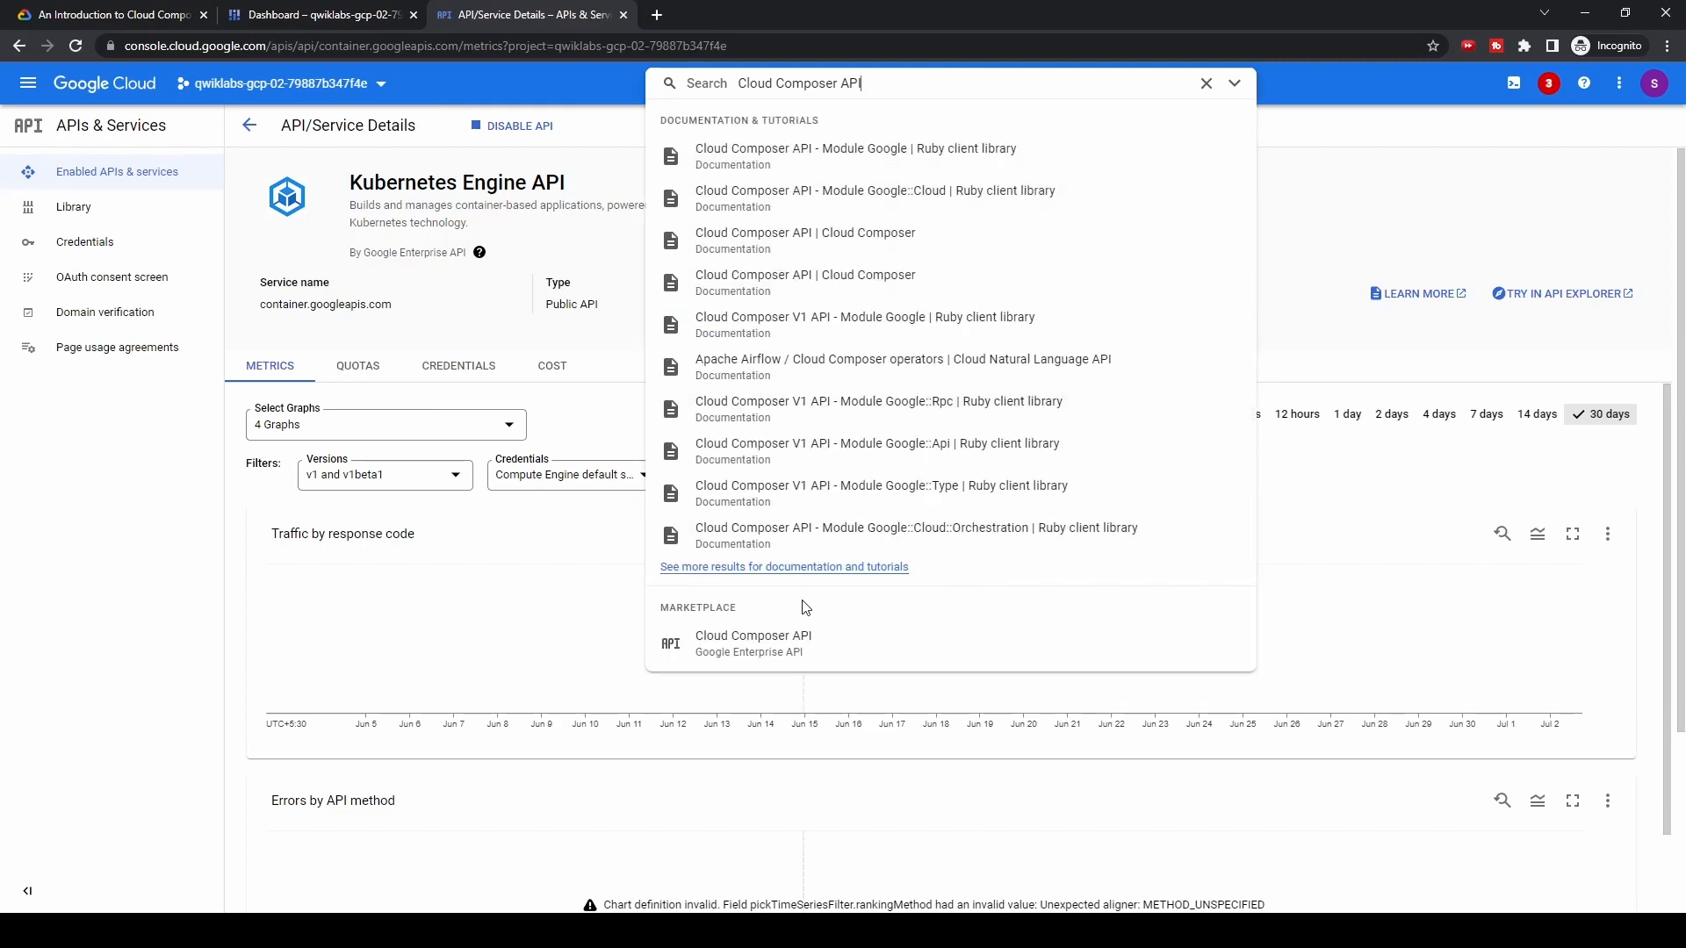
left_click(743, 648)
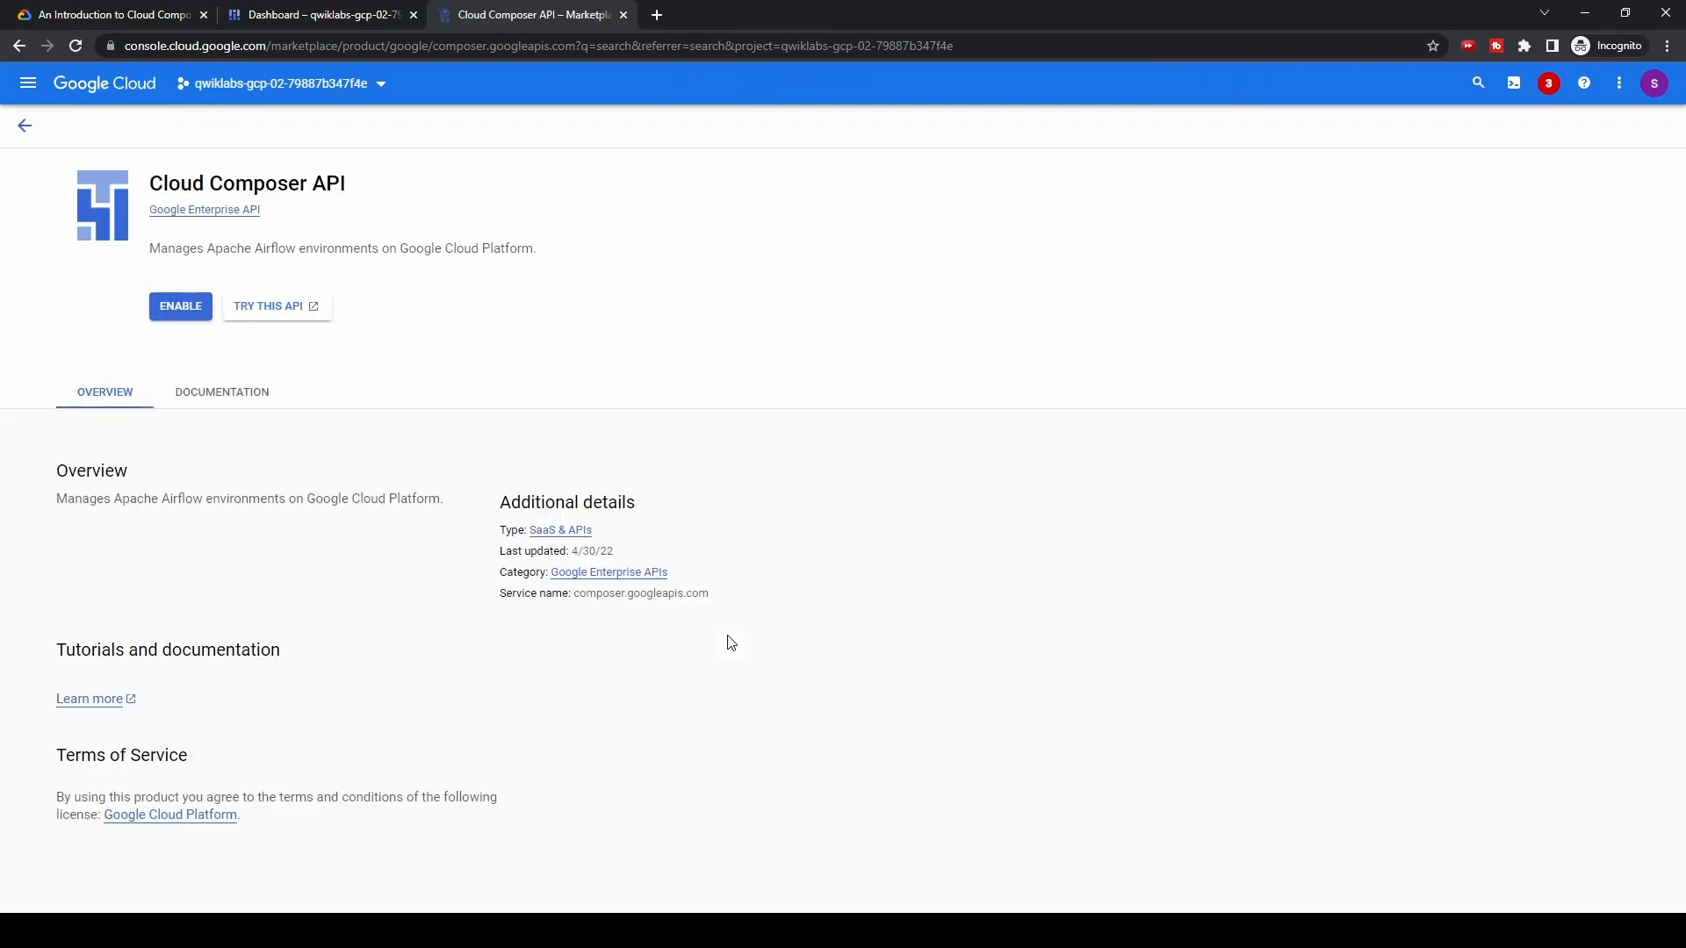
left_click(175, 308)
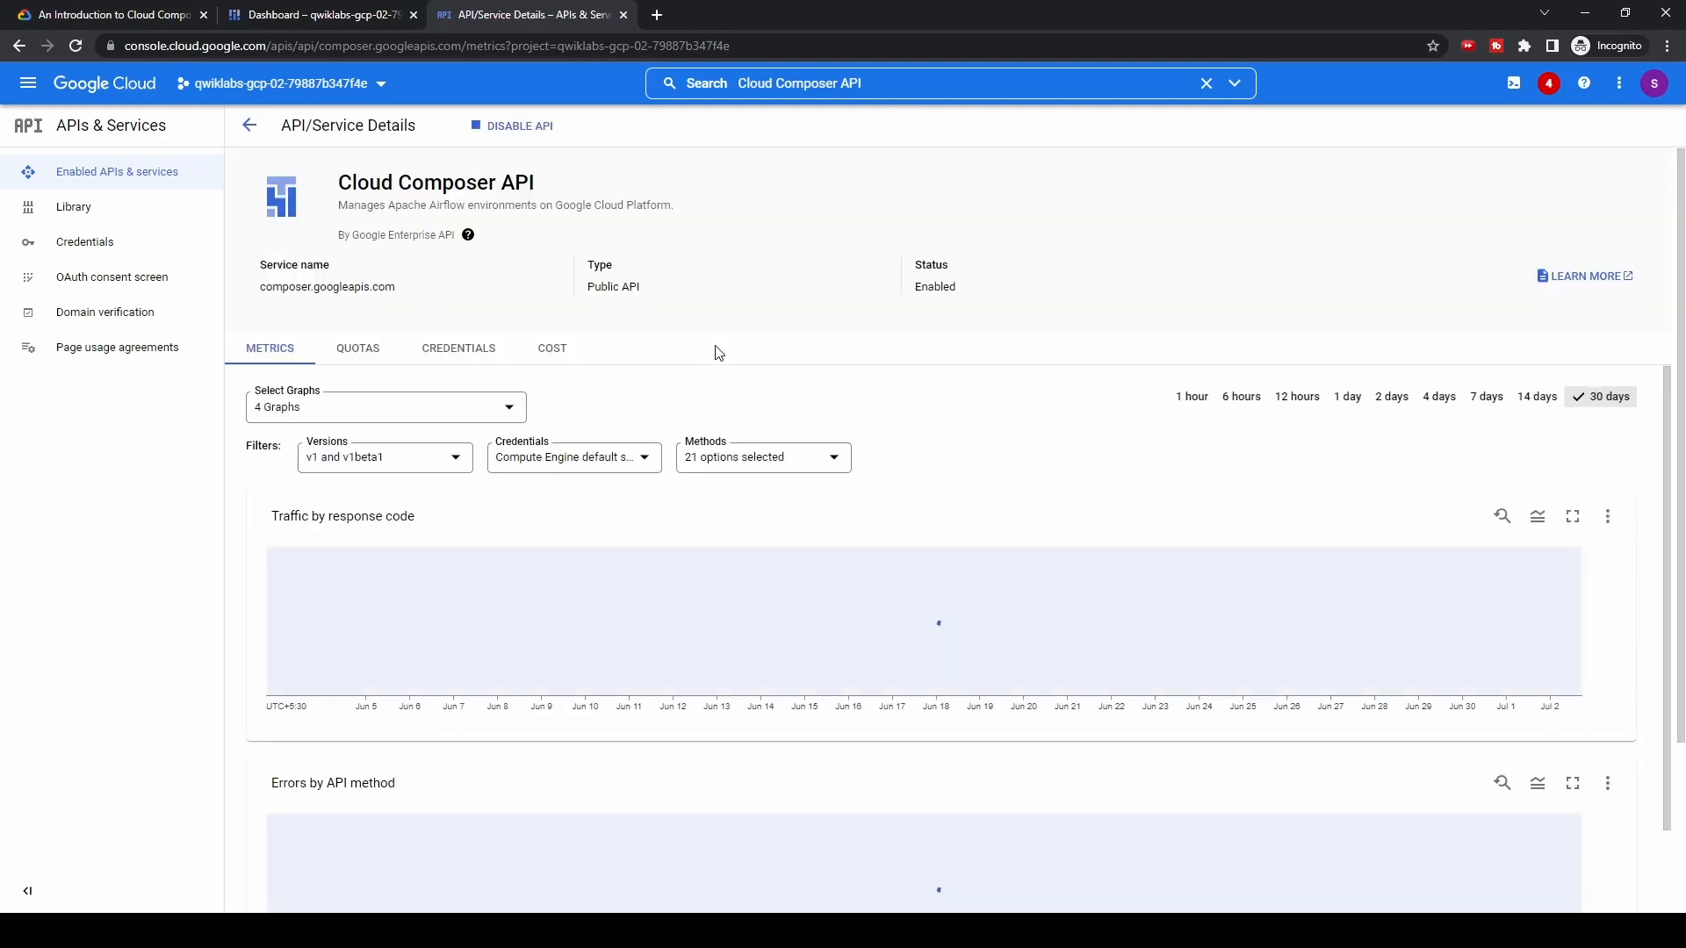
Go to the Create Cloud Composer environment section of the lab instructions and copy the product name "Composer"
left_click(127, 22)
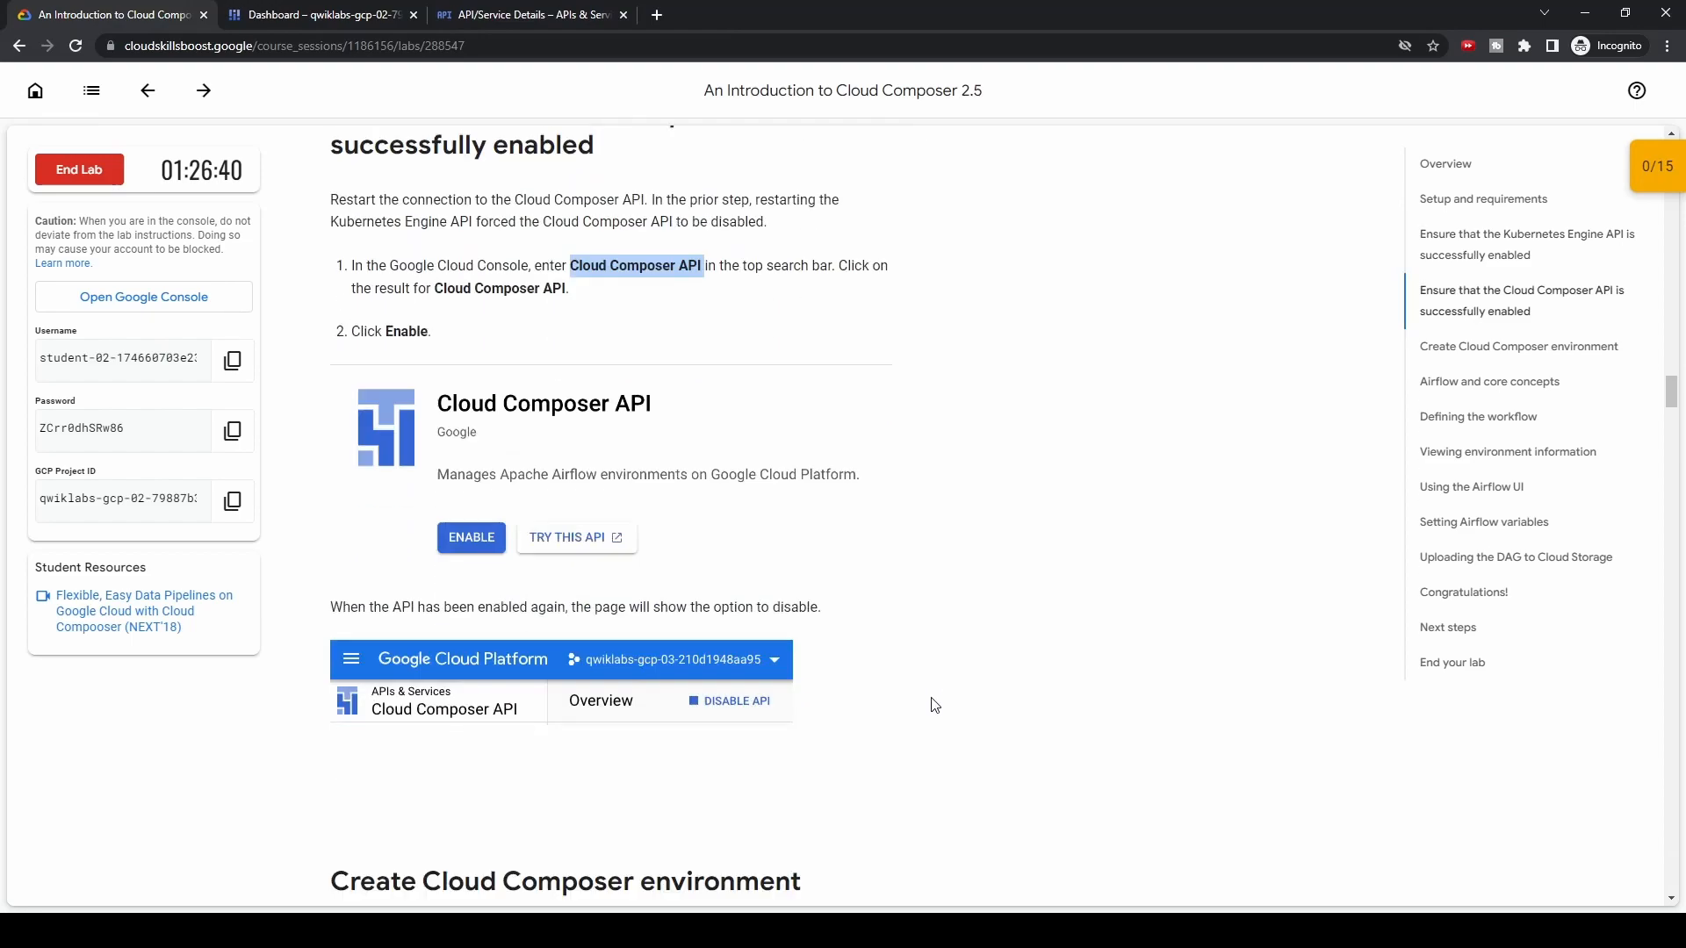
scroll(934, 705, "down", 7)
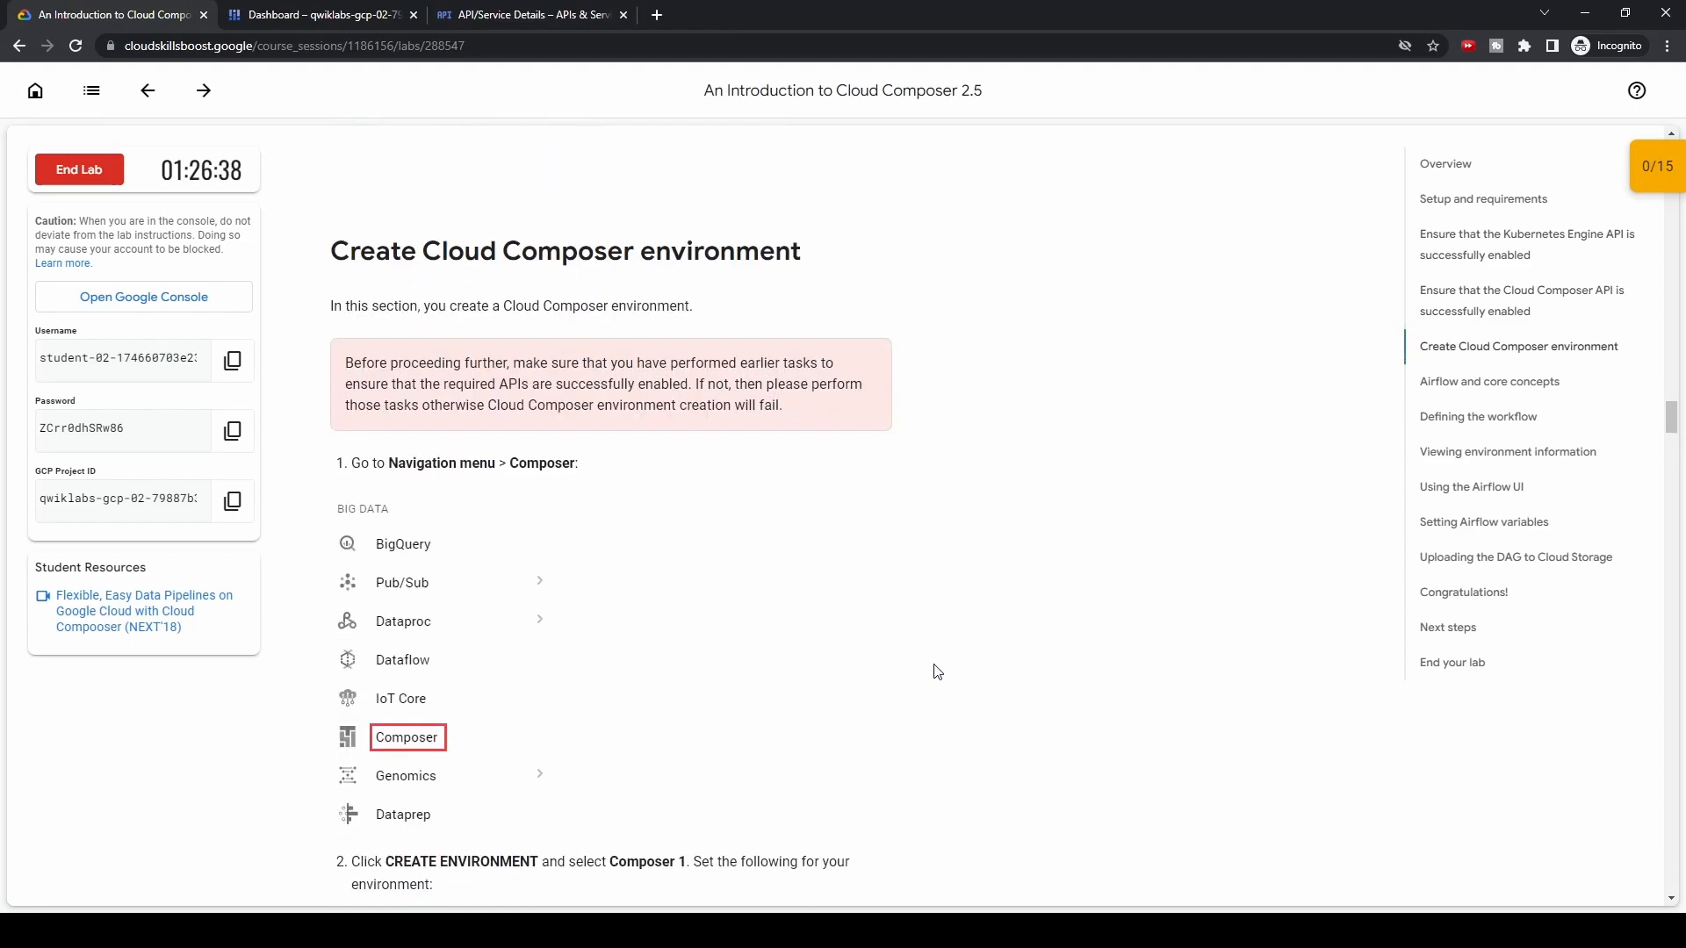
scroll(937, 671, "down", 2)
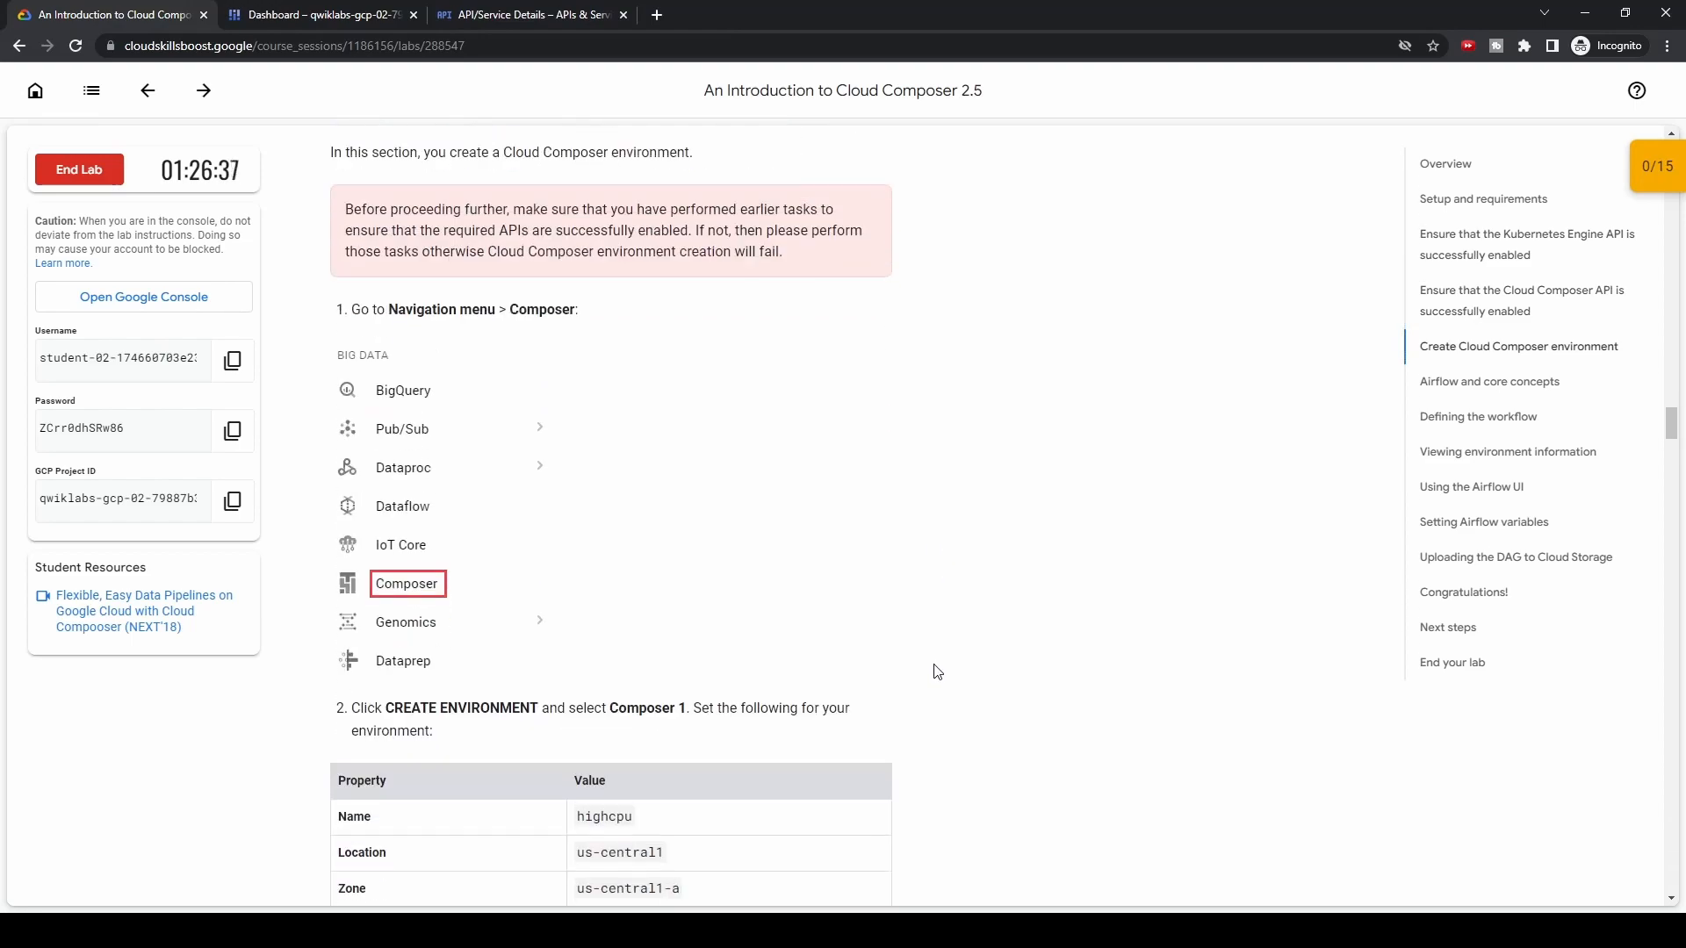
double_click(545, 311)
key("ctrl+c")
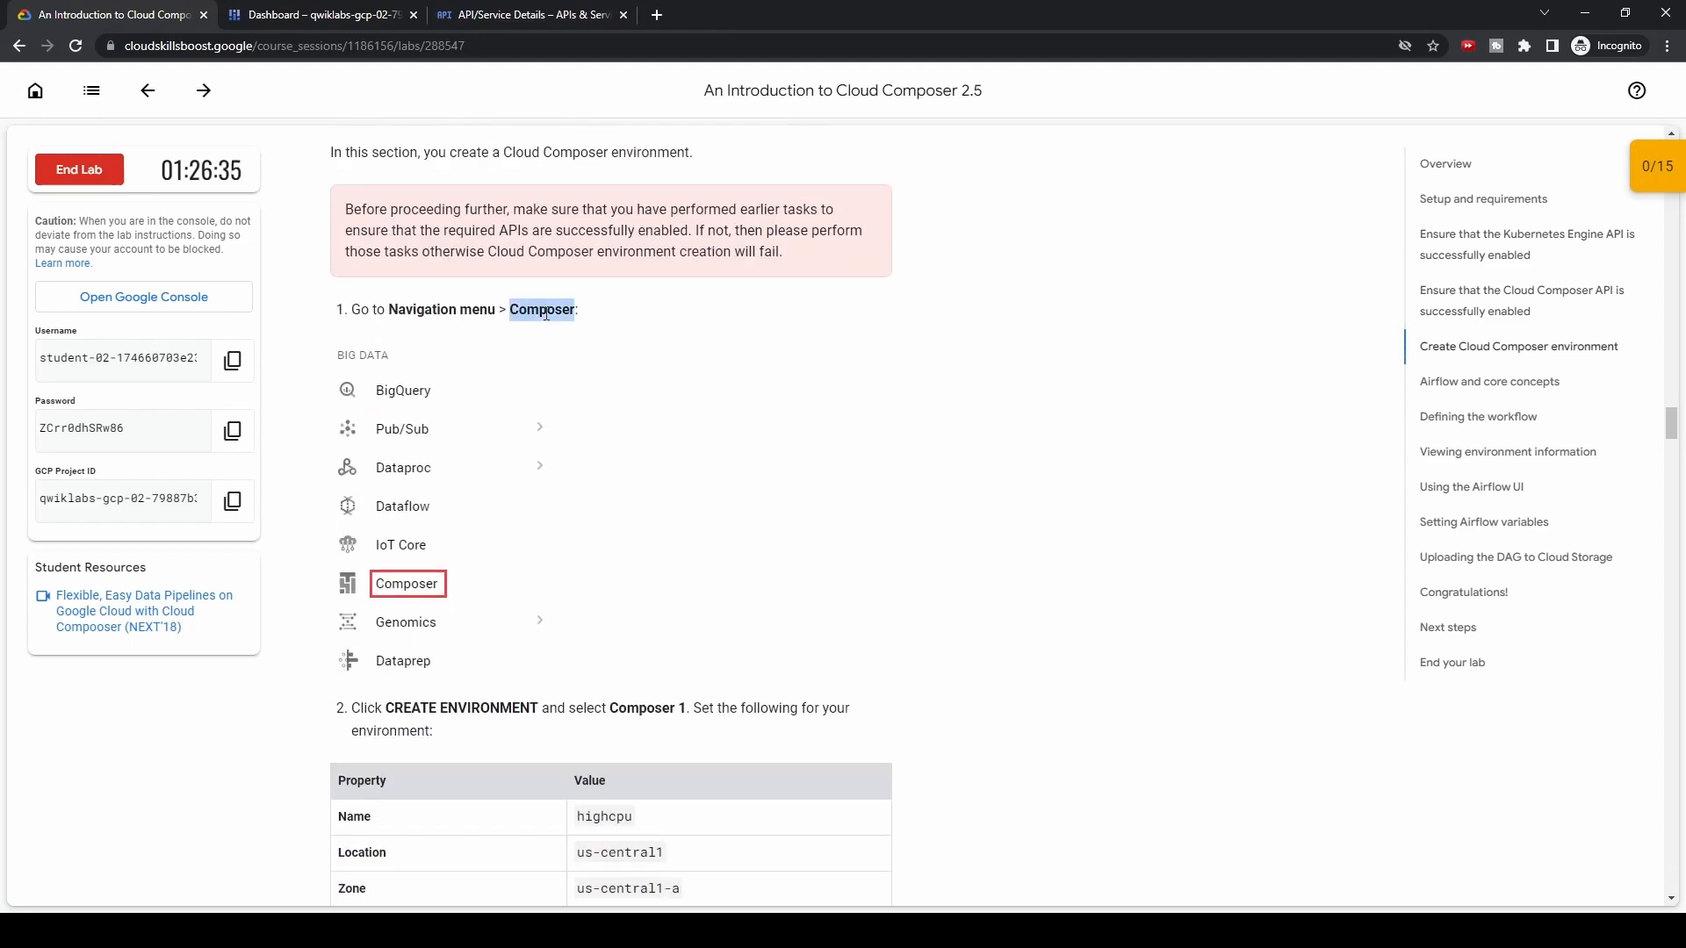
Search the Google Cloud console dashboard for the copied "Composer" and open the Composer product page in a new browser tab
left_click(330, 18)
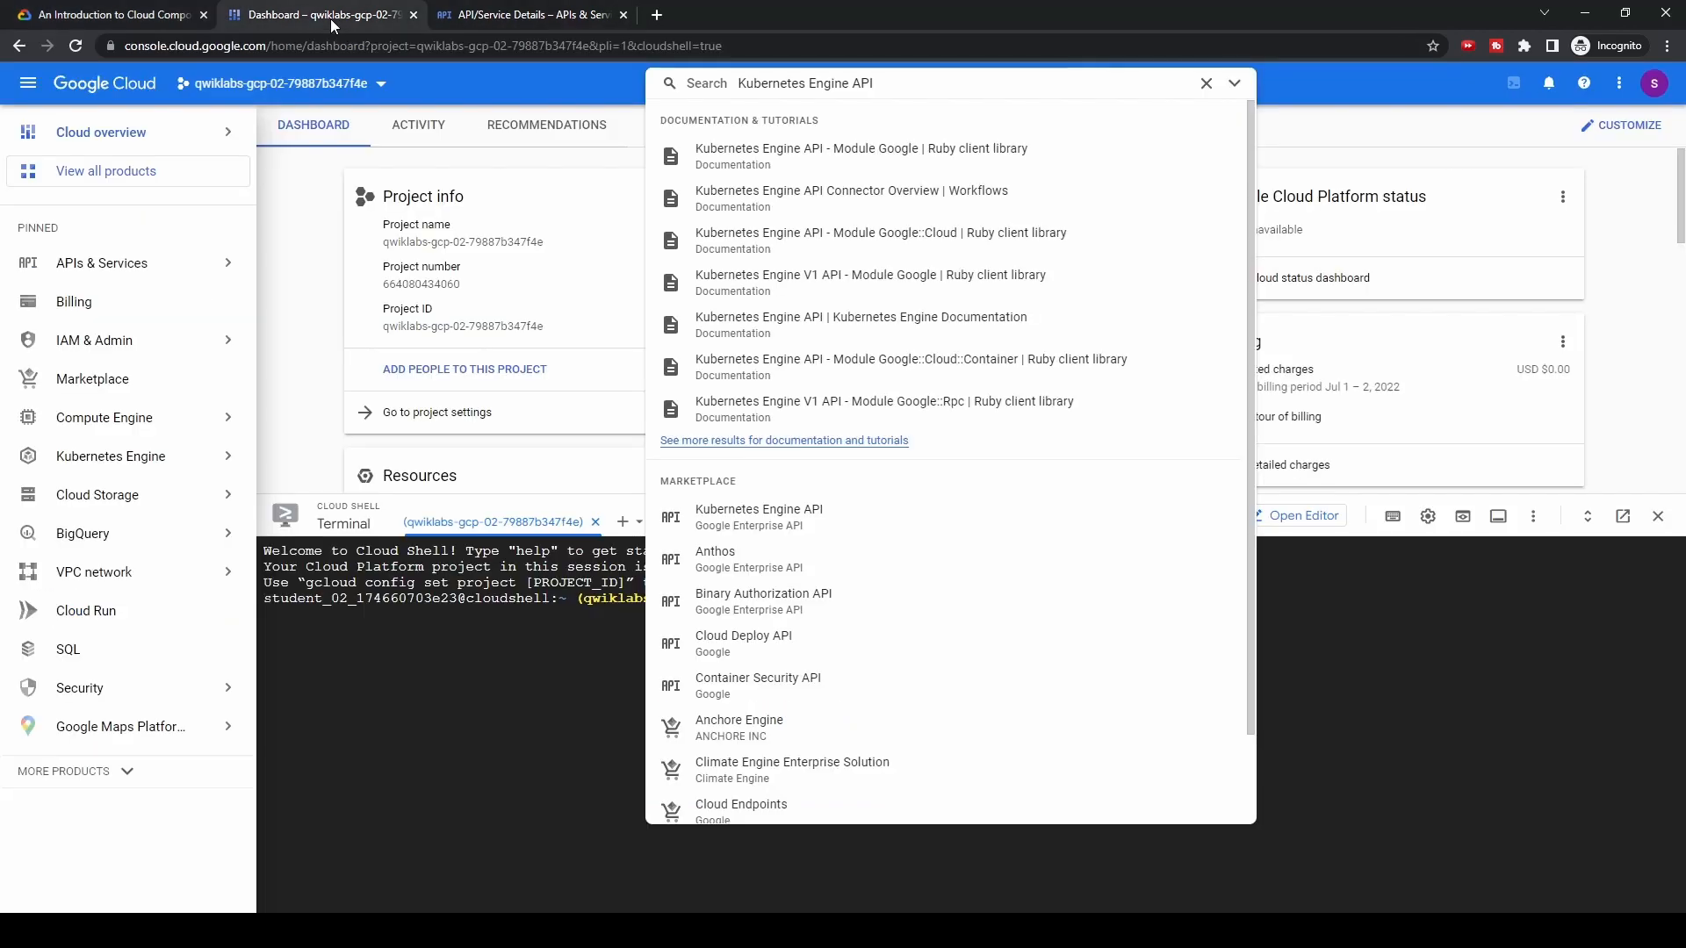
left_click(1206, 83)
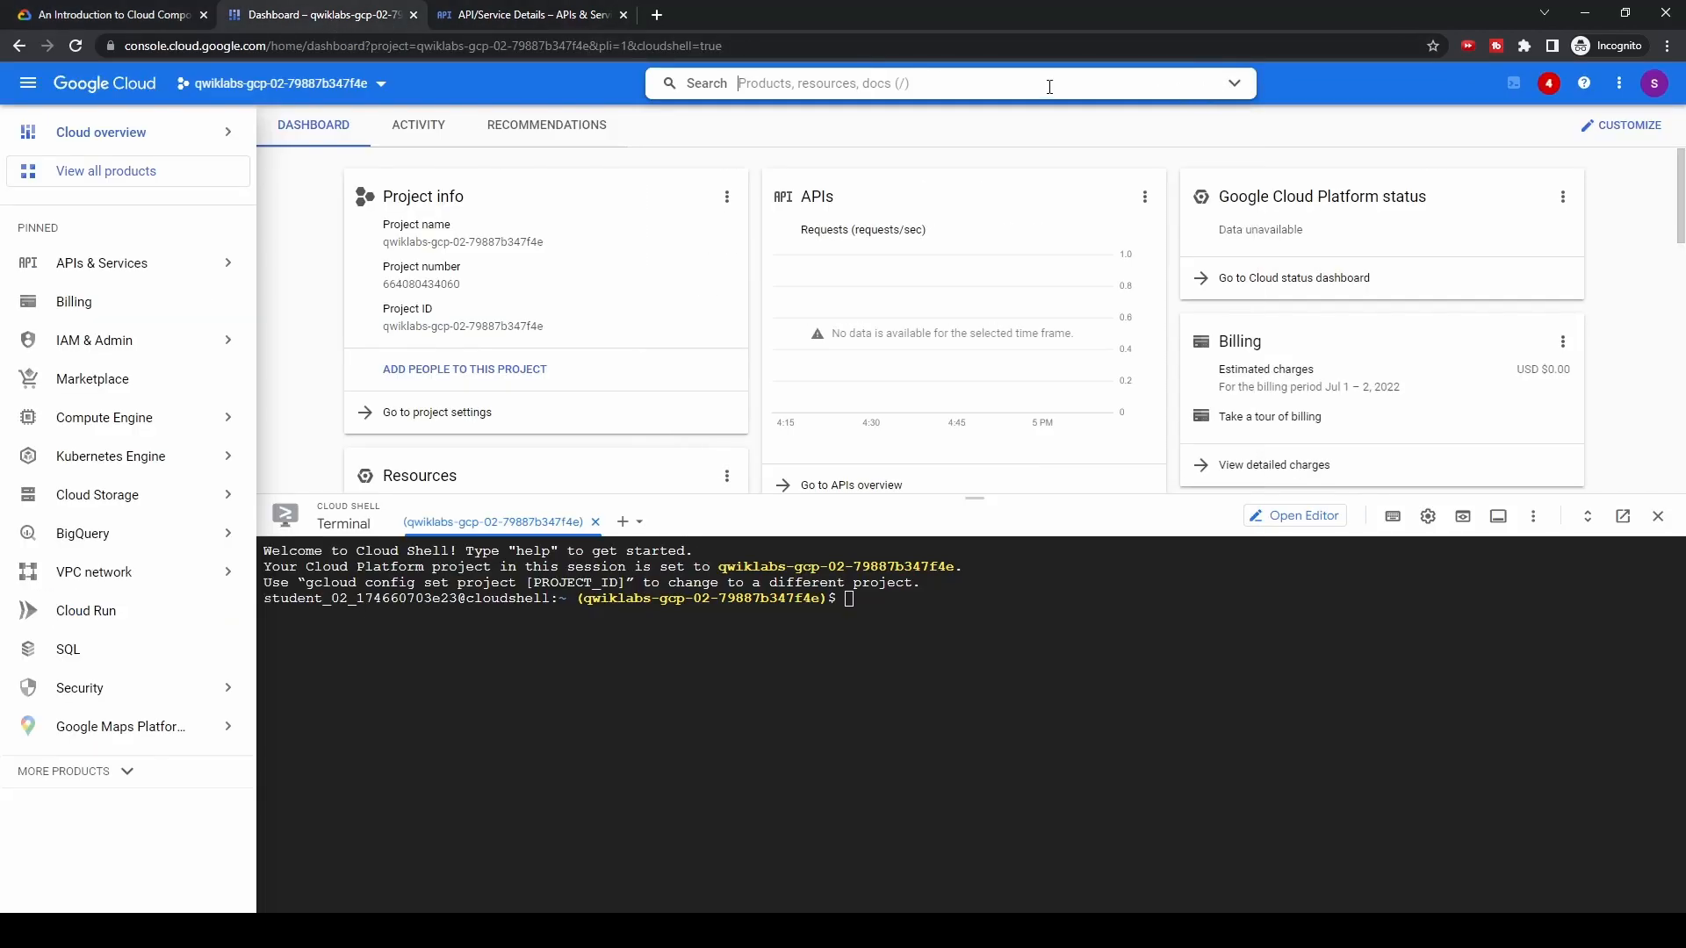
key("ctrl+v")
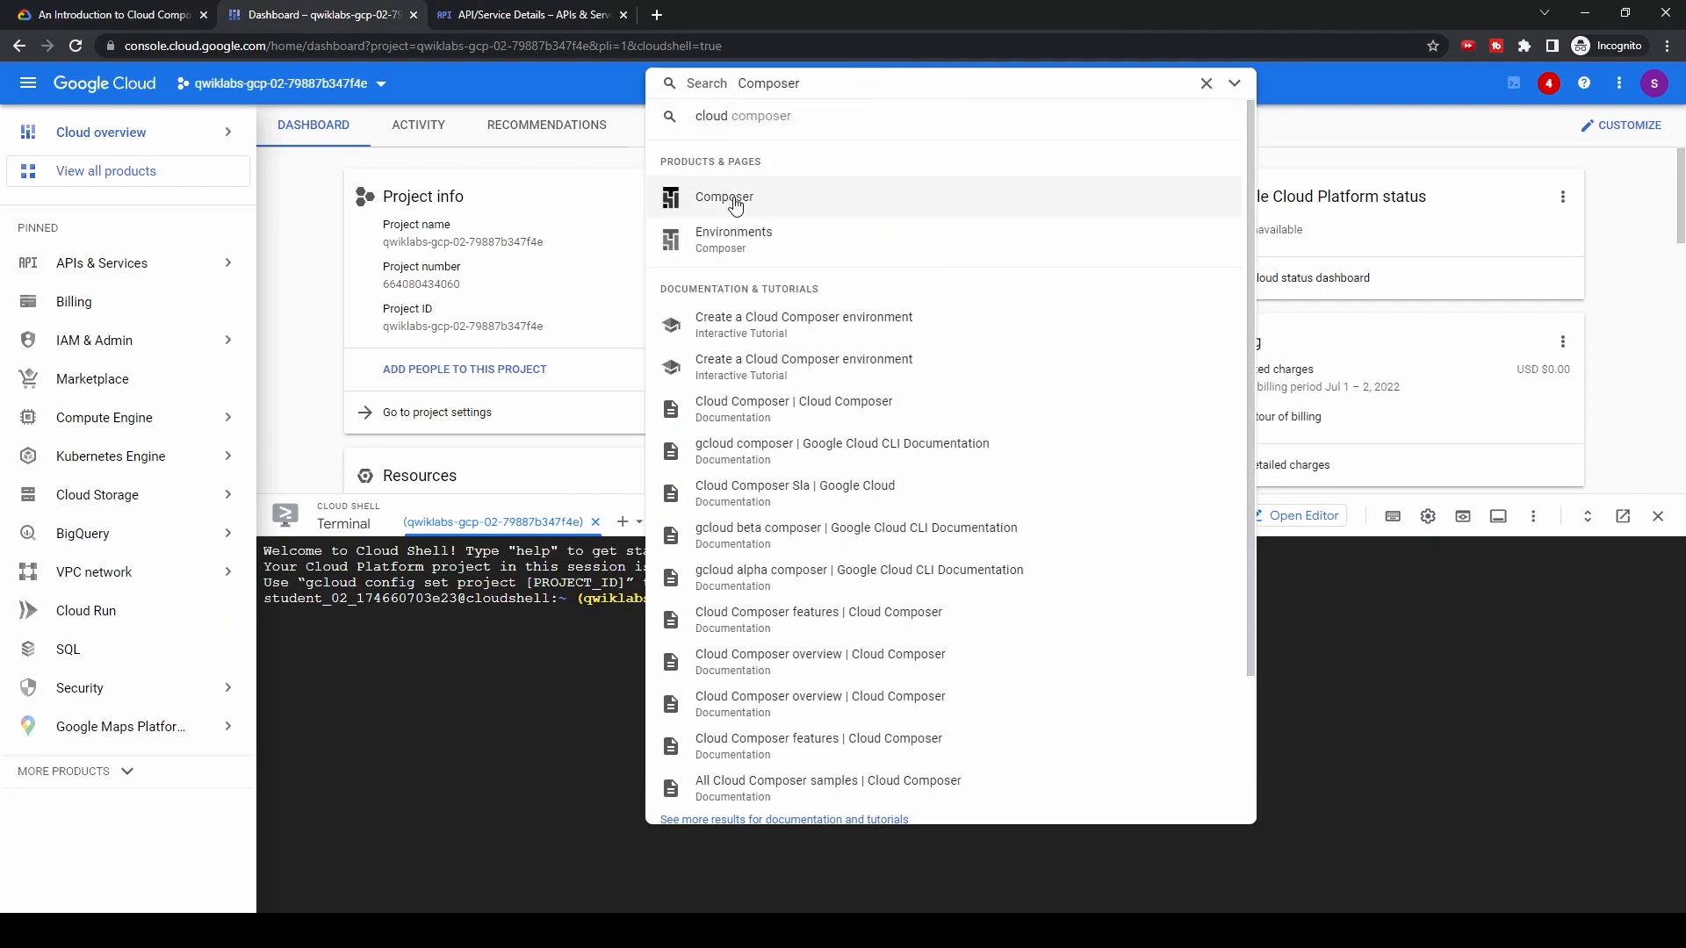
middle_click(798, 211)
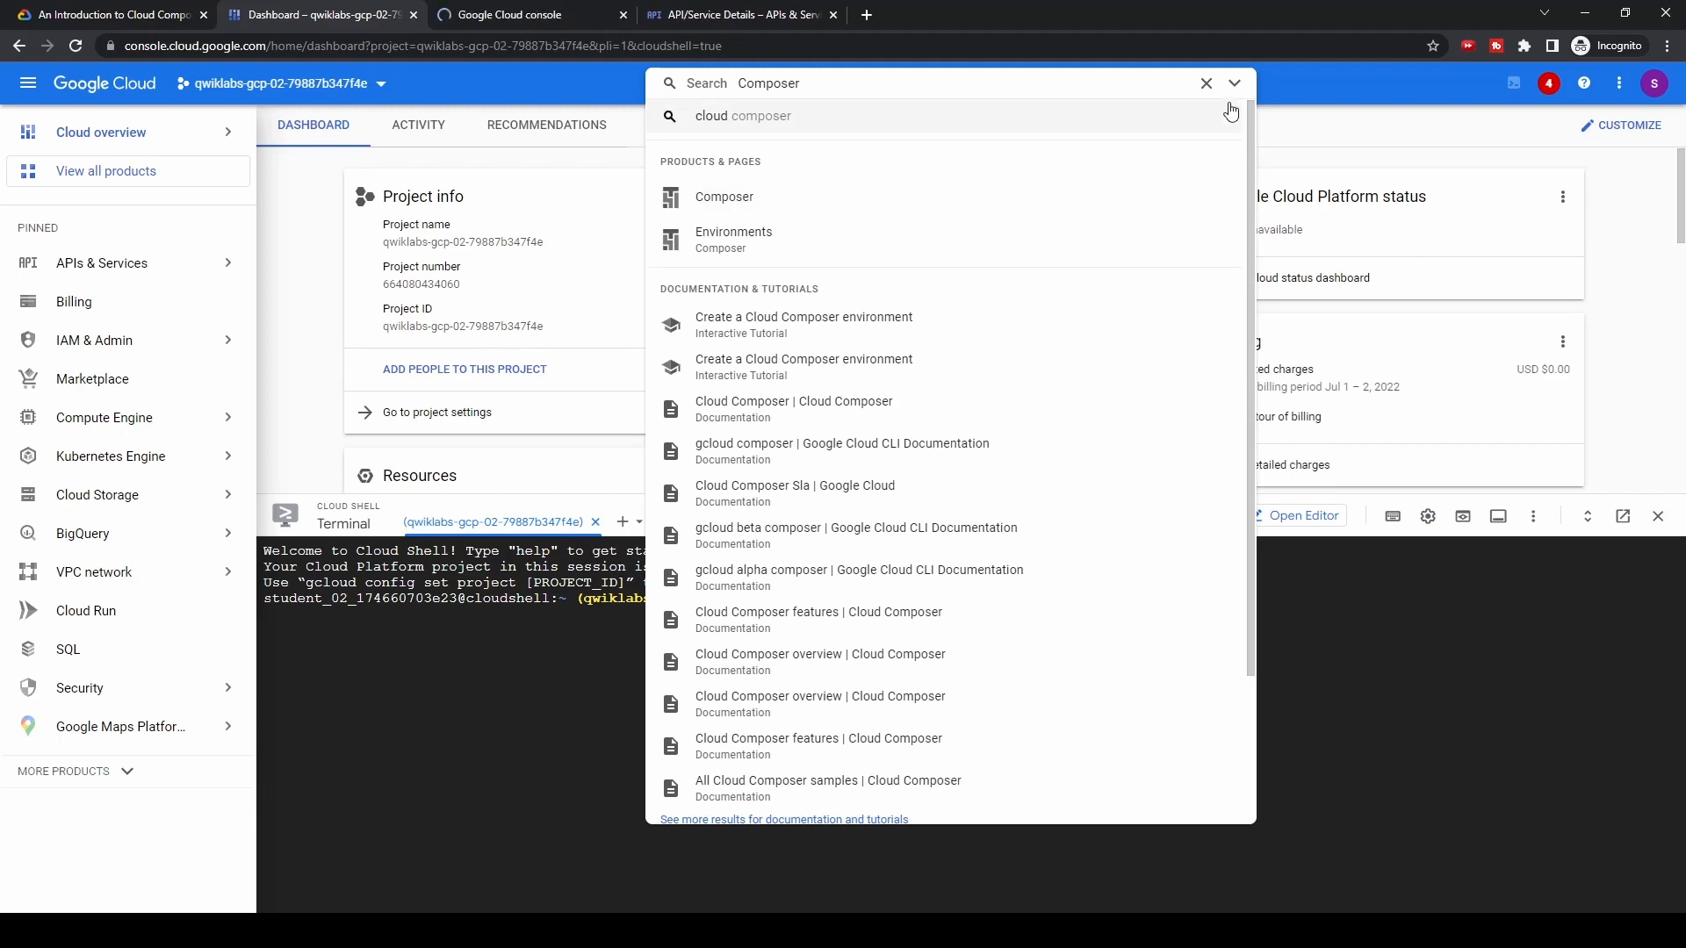
left_click(1206, 83)
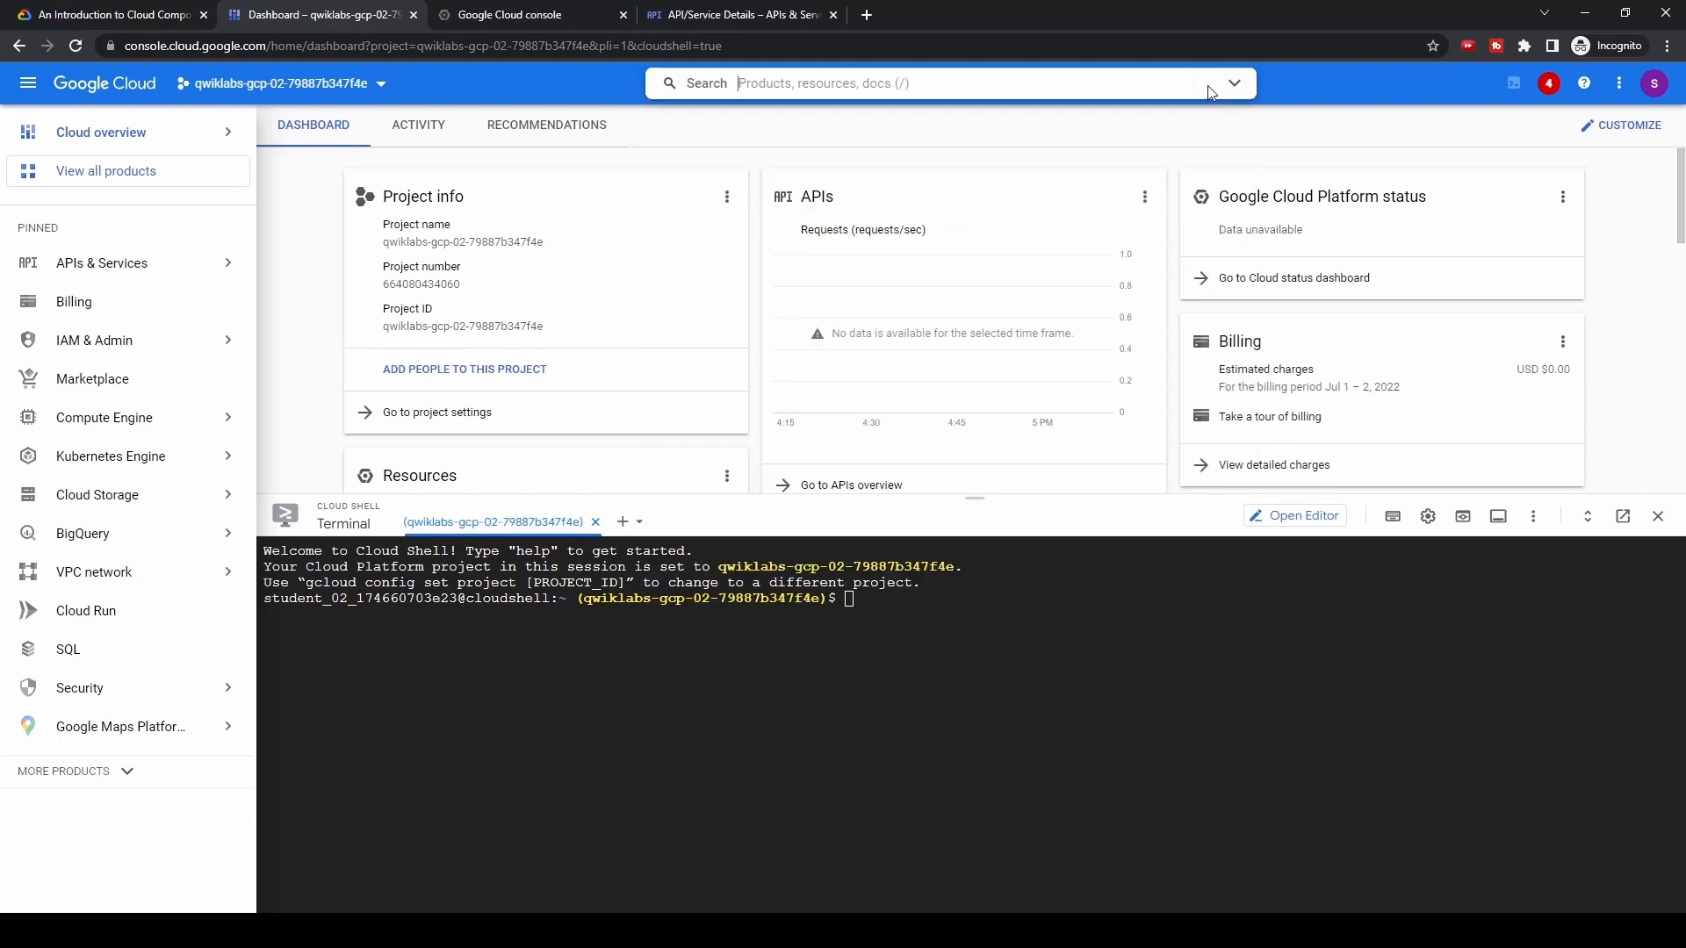
left_click(530, 15)
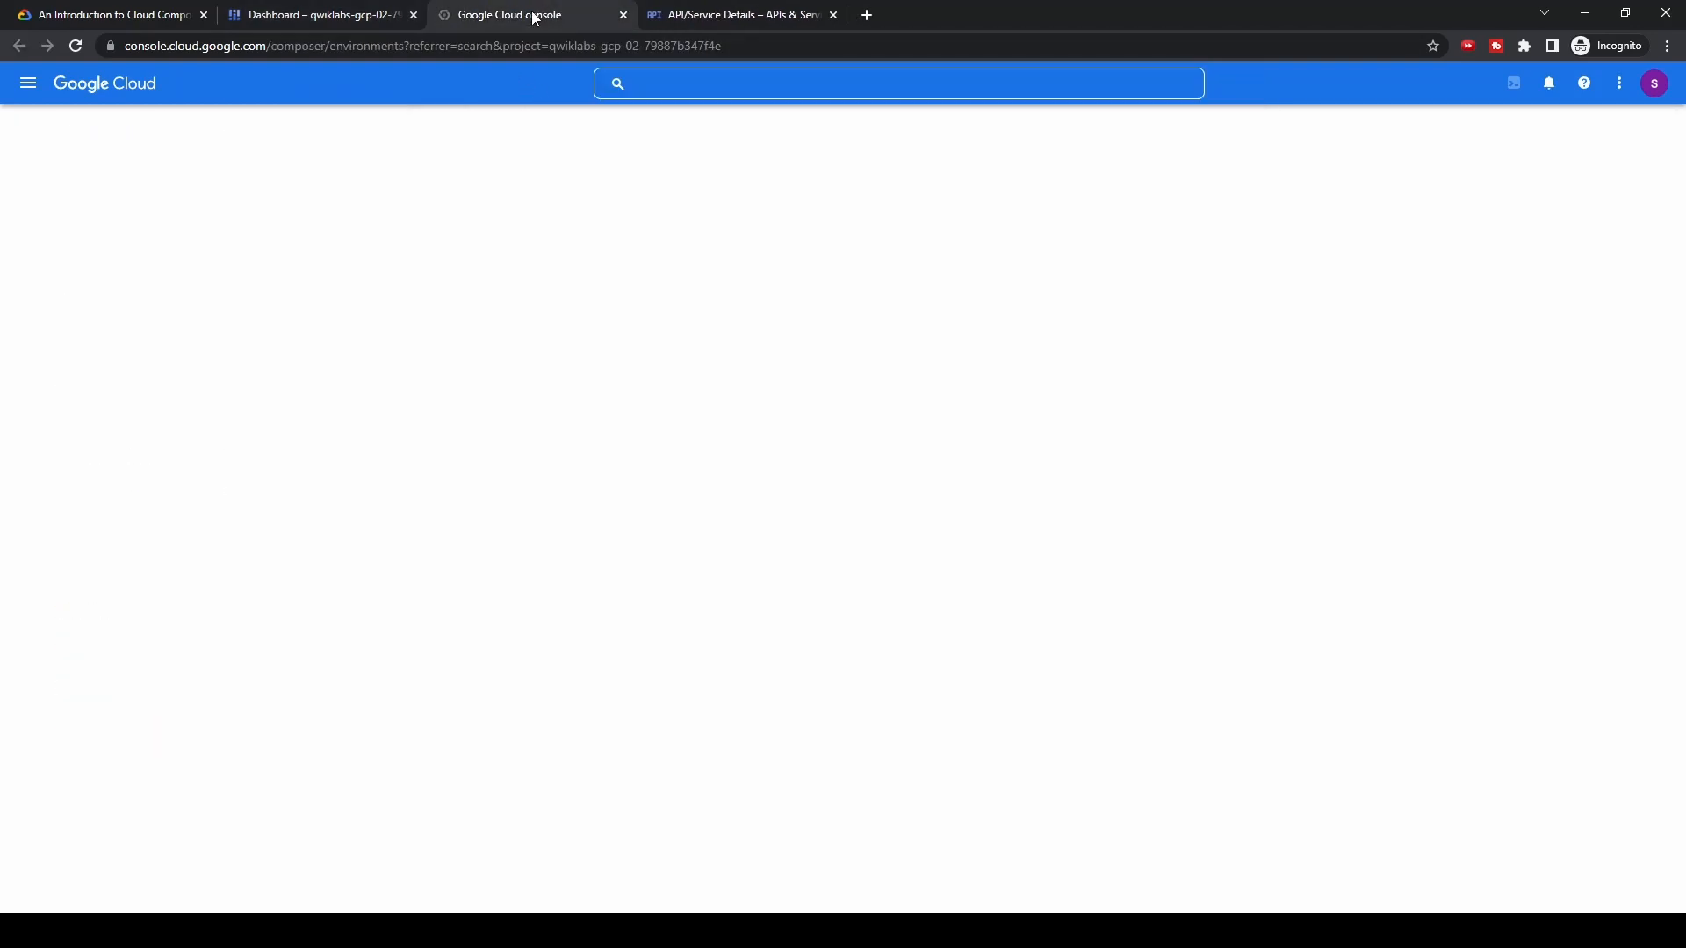
Close the API/Service Details browser tab and return to the Composer Environments page
left_click(732, 18)
left_click(833, 15)
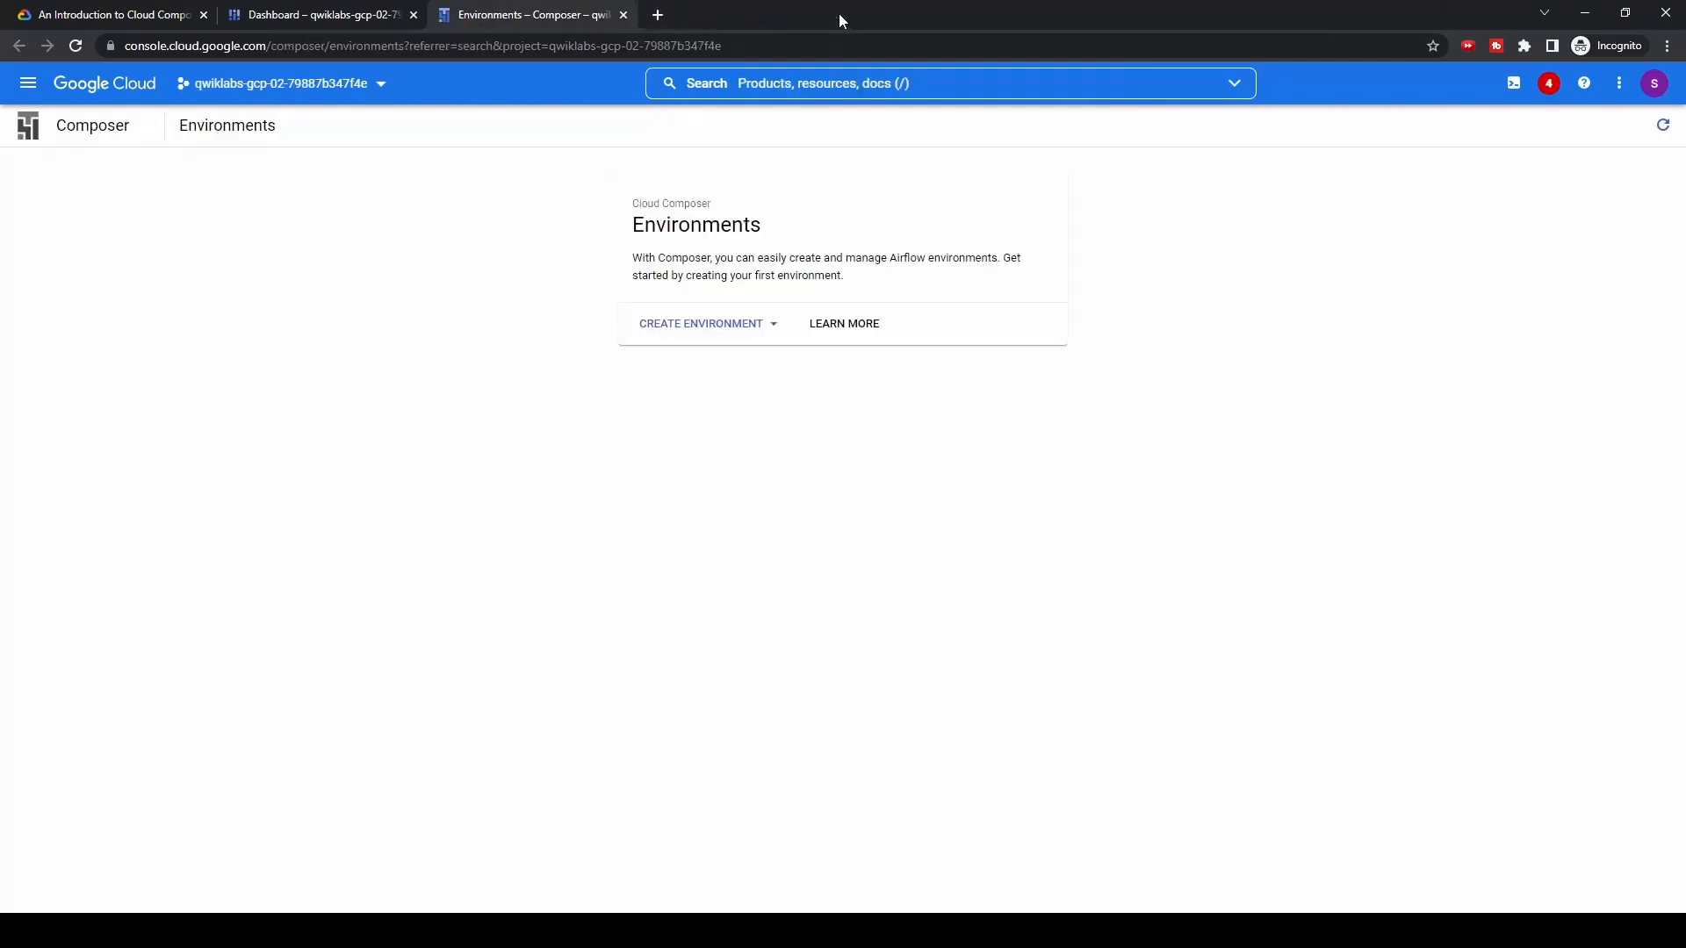
left_click(309, 17)
left_click(586, 15)
Copy the environment name from the lab instructions, start creating a Composer 1 environment, and name it highcpu
left_click(728, 332)
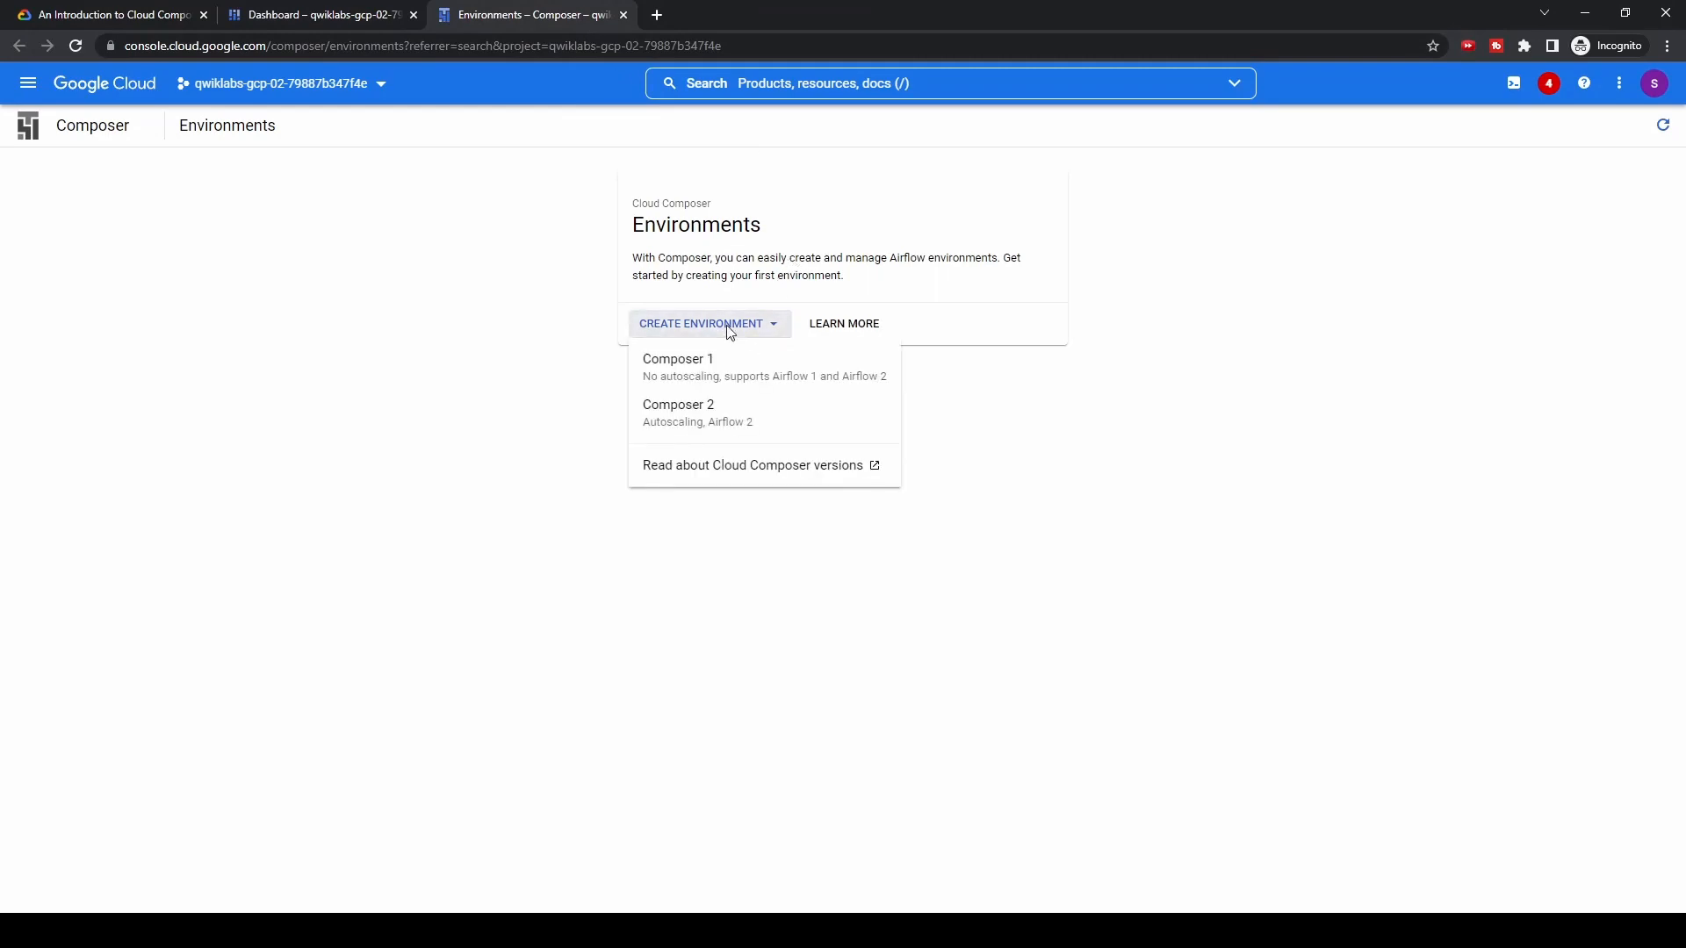
left_click_drag(130, 14, 346, 21)
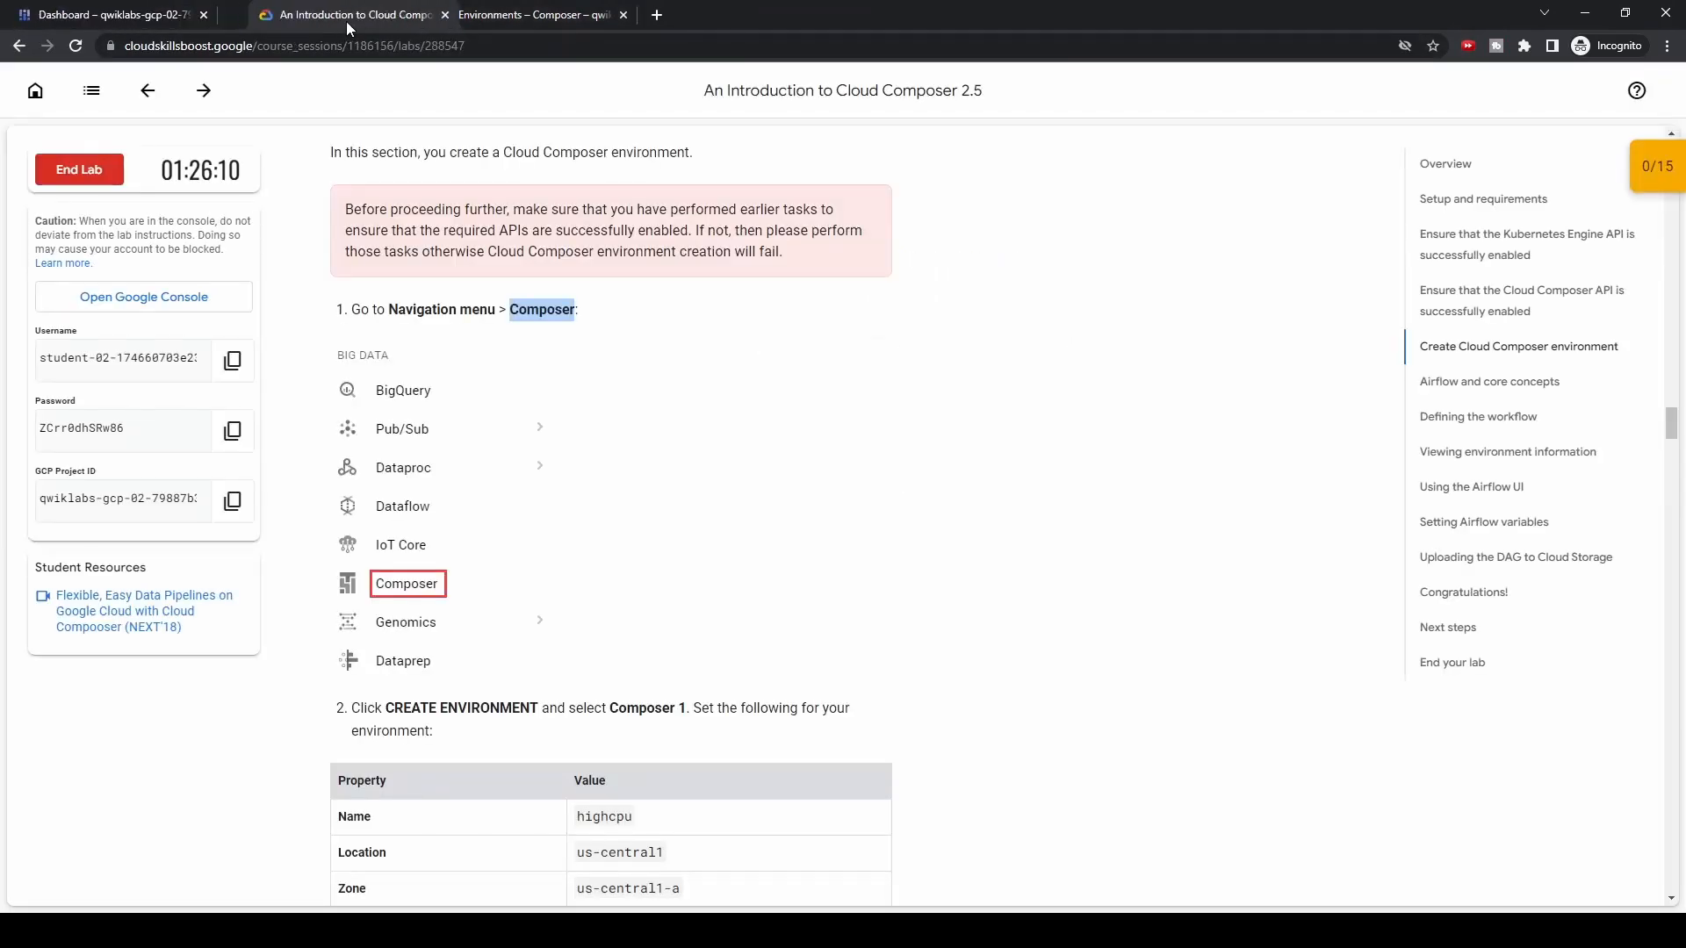
scroll(740, 559, "down", 3)
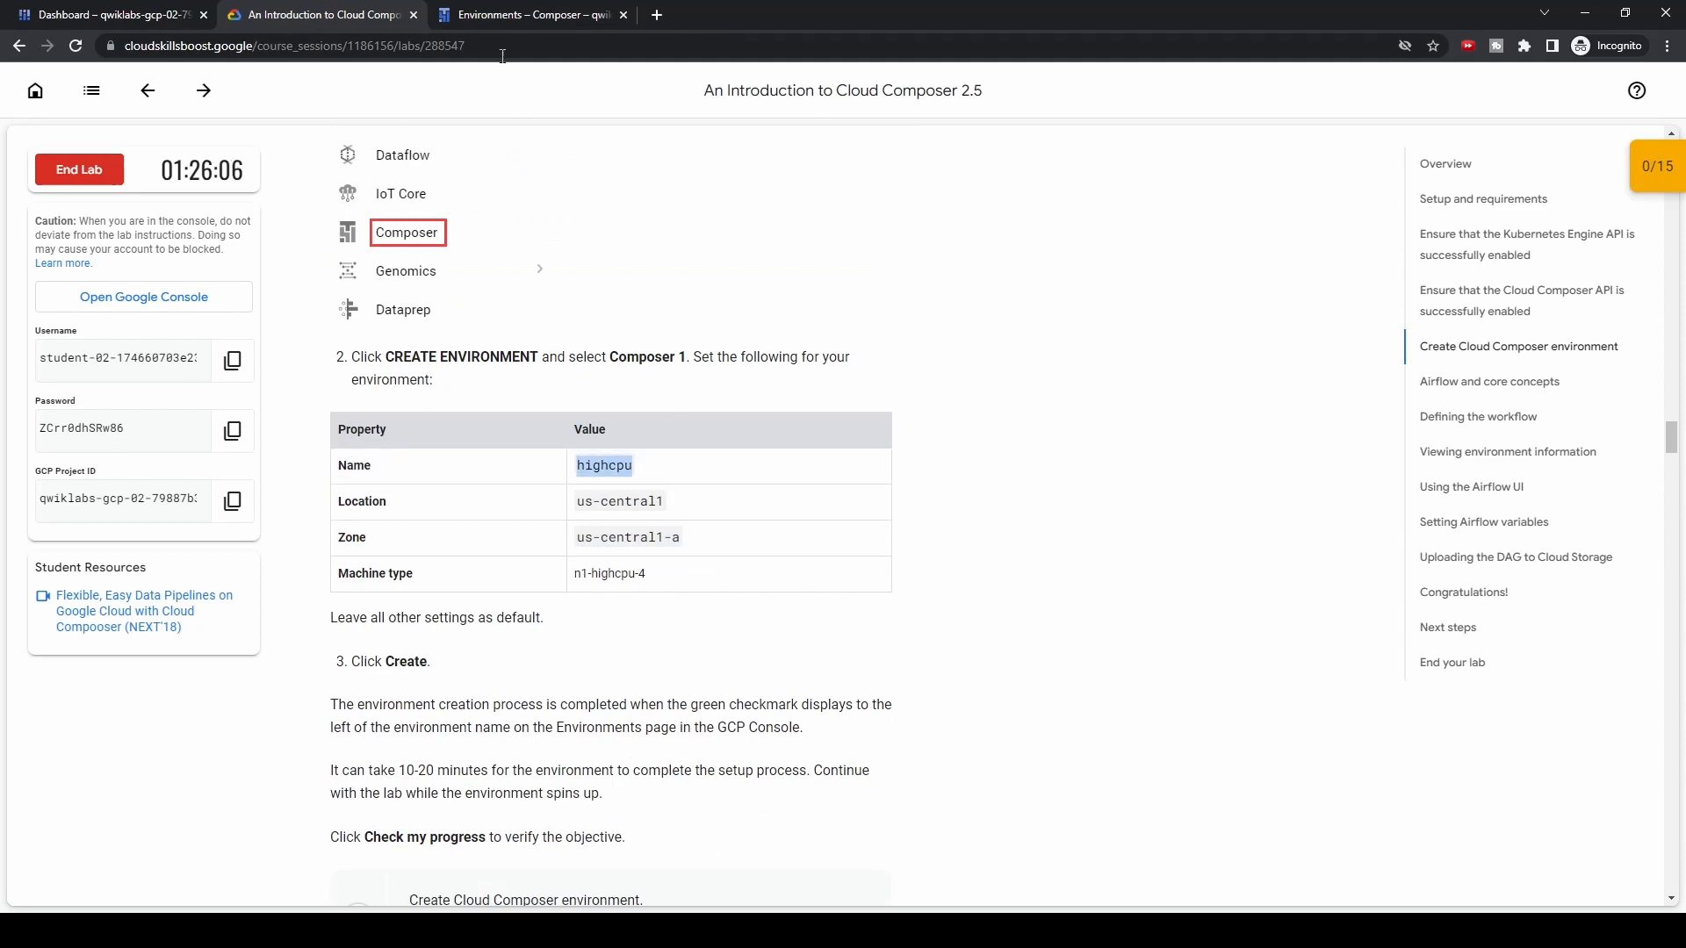
left_click(543, 18)
left_click(737, 372)
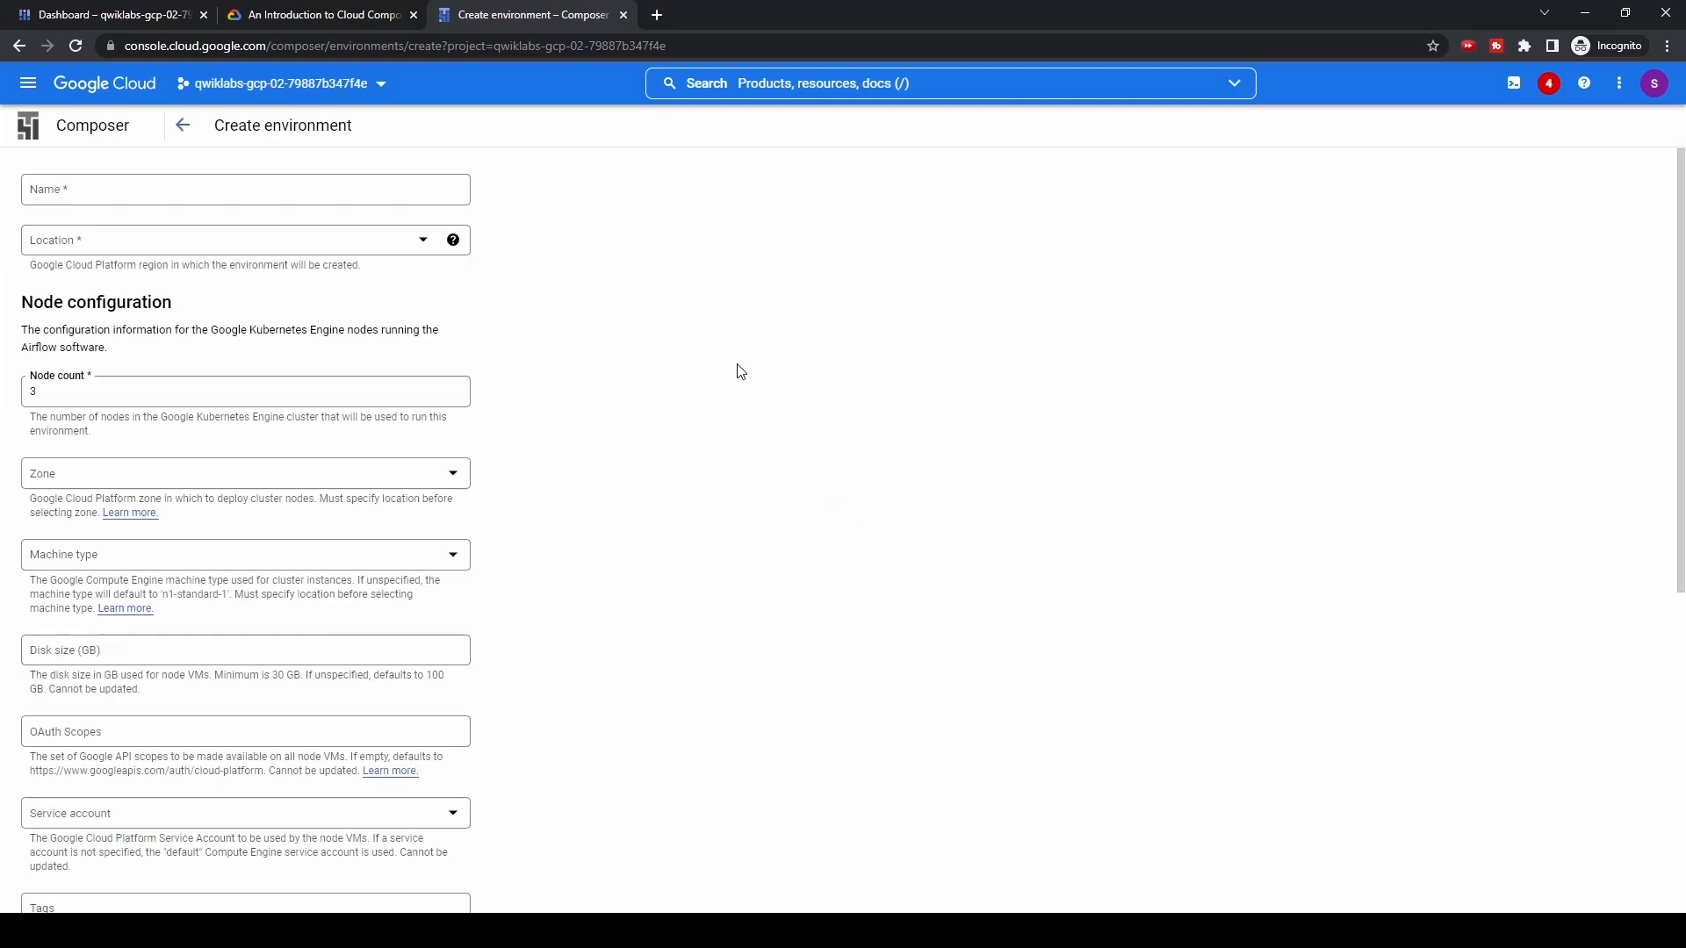
left_click(275, 195)
type("highcpu")
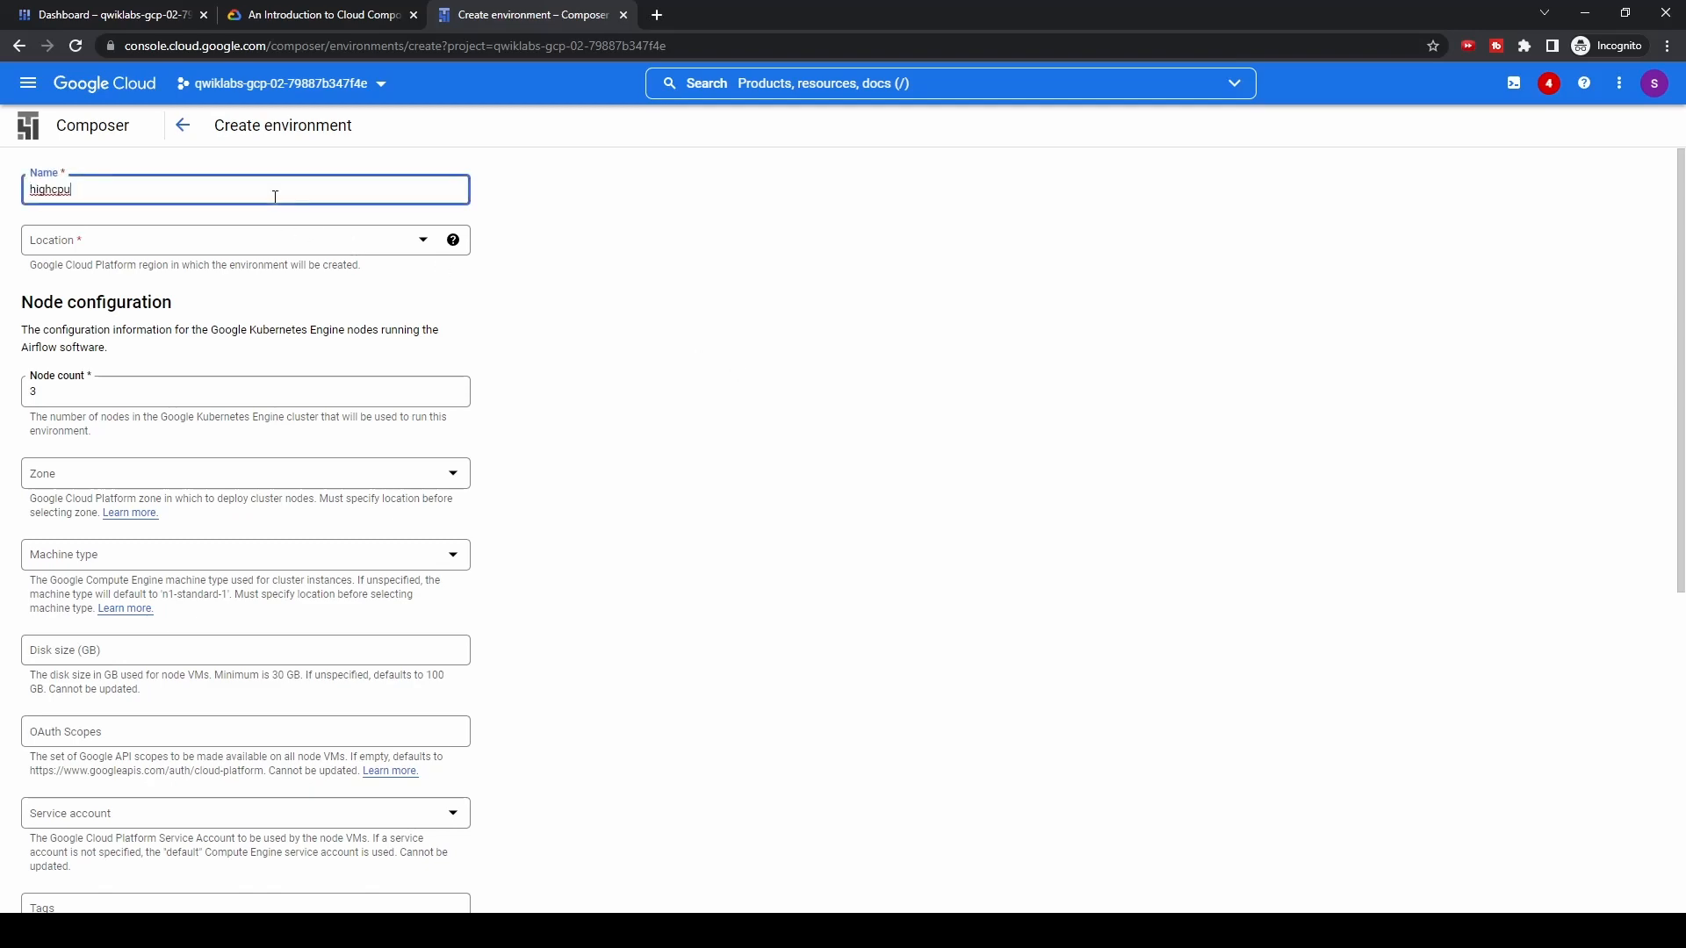
Look up the location in the lab instructions and set the new environment's location to us-central1
left_click(369, 16)
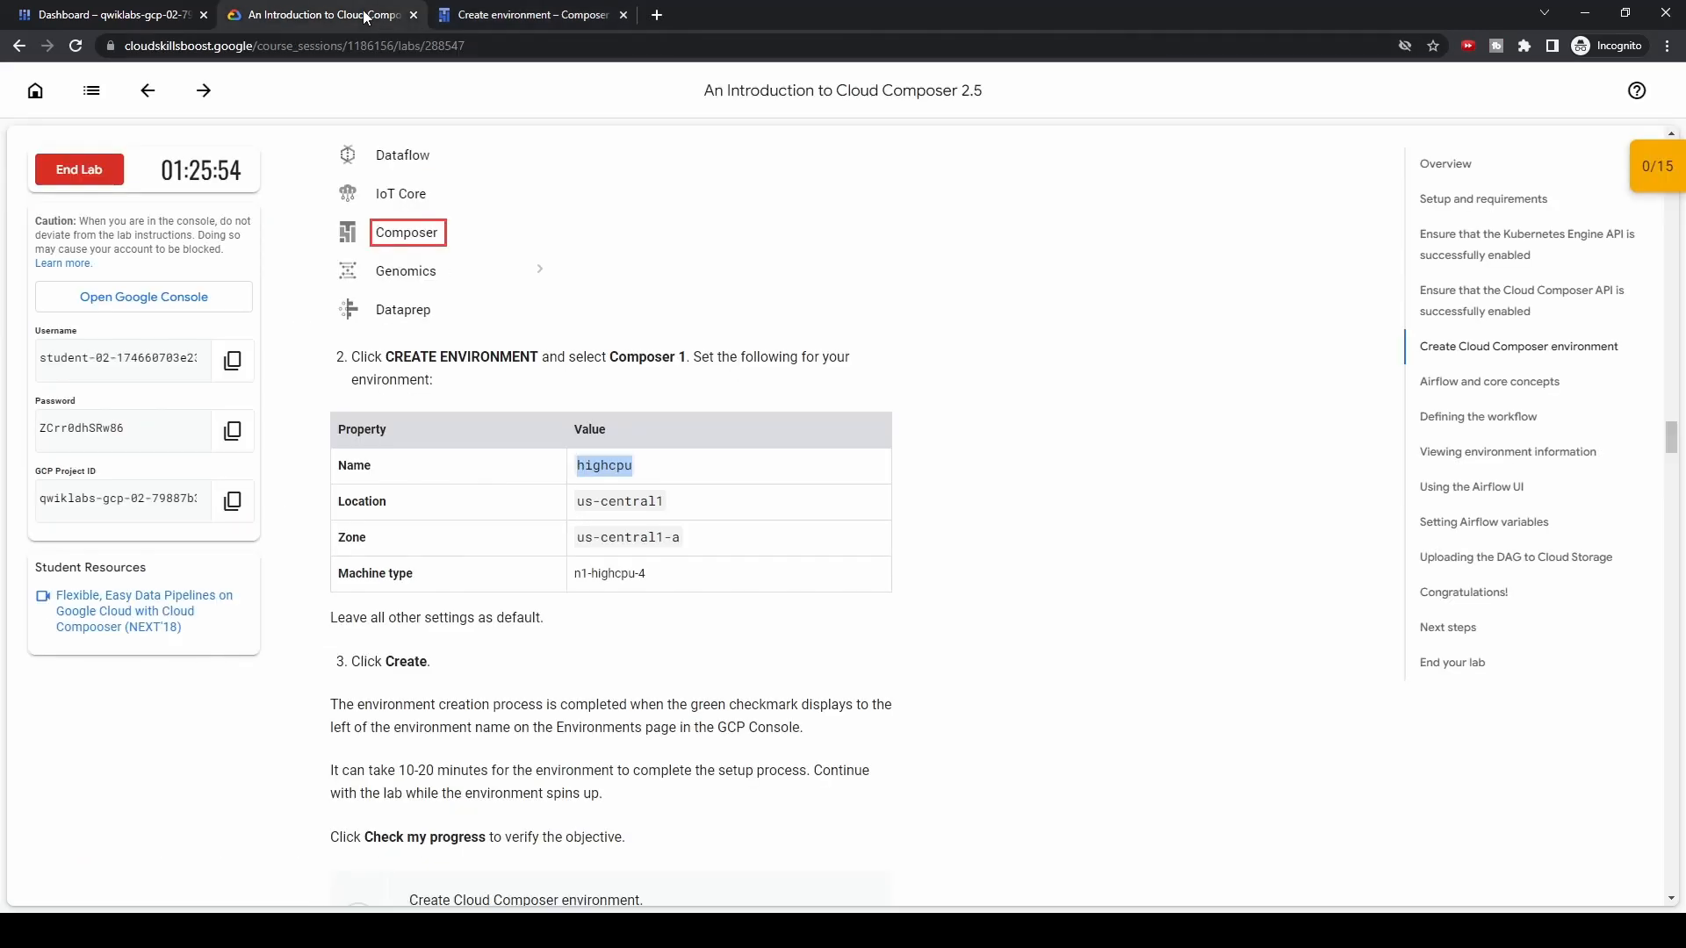
left_click_drag(659, 502, 610, 500)
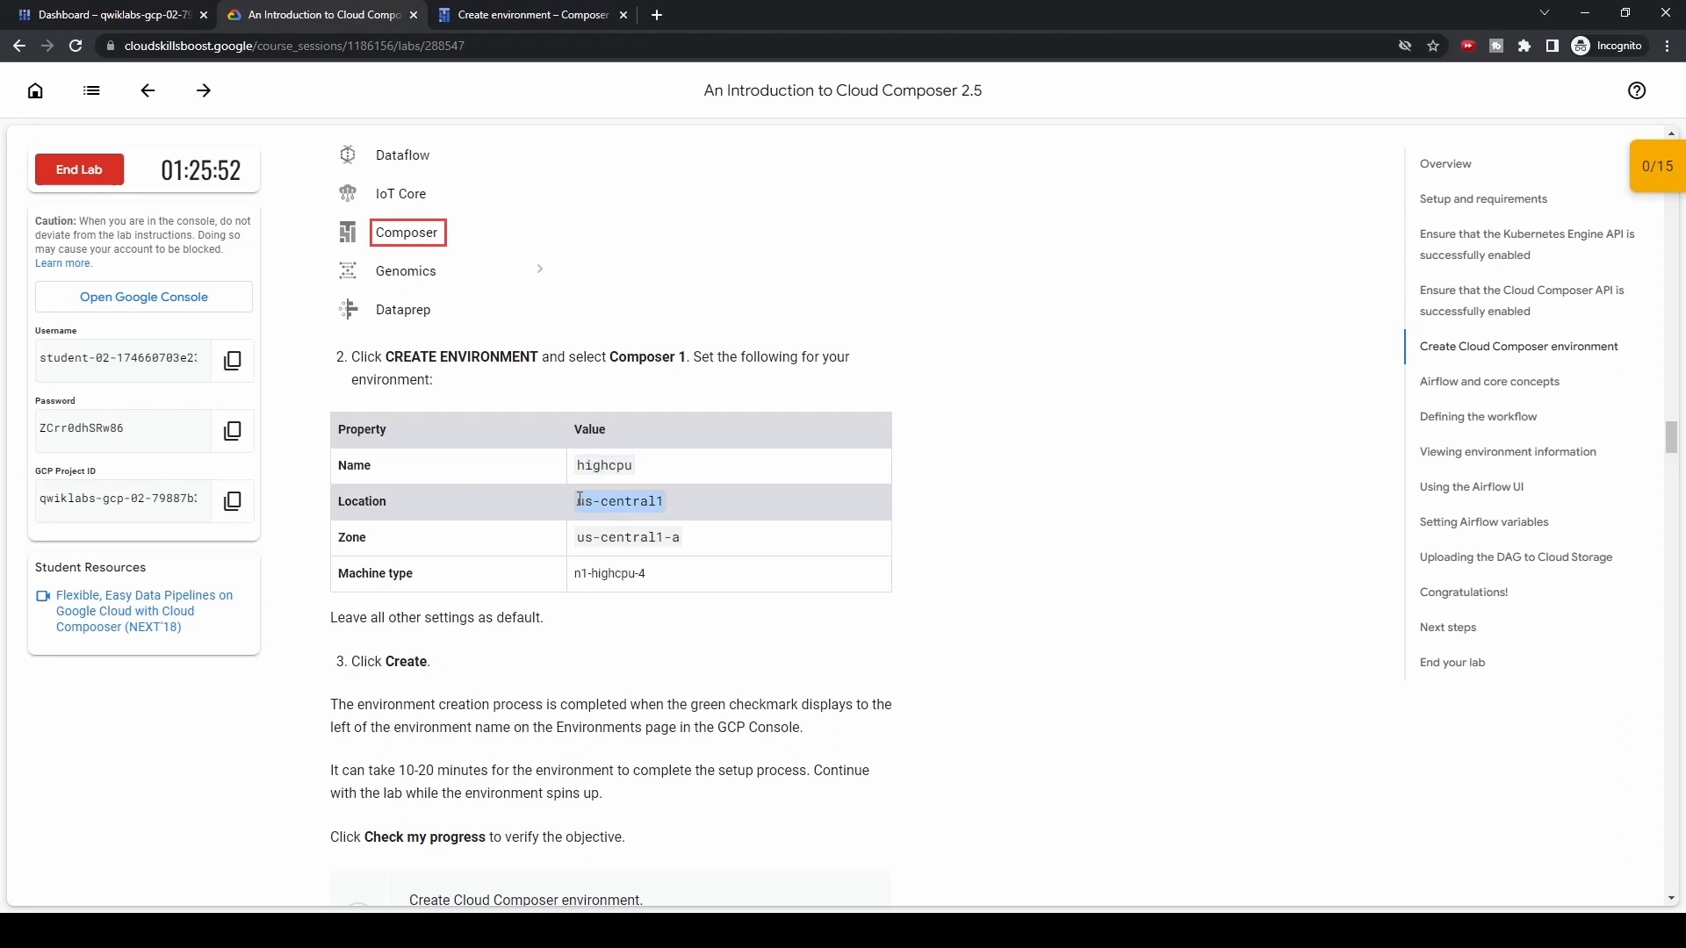
left_click(521, 14)
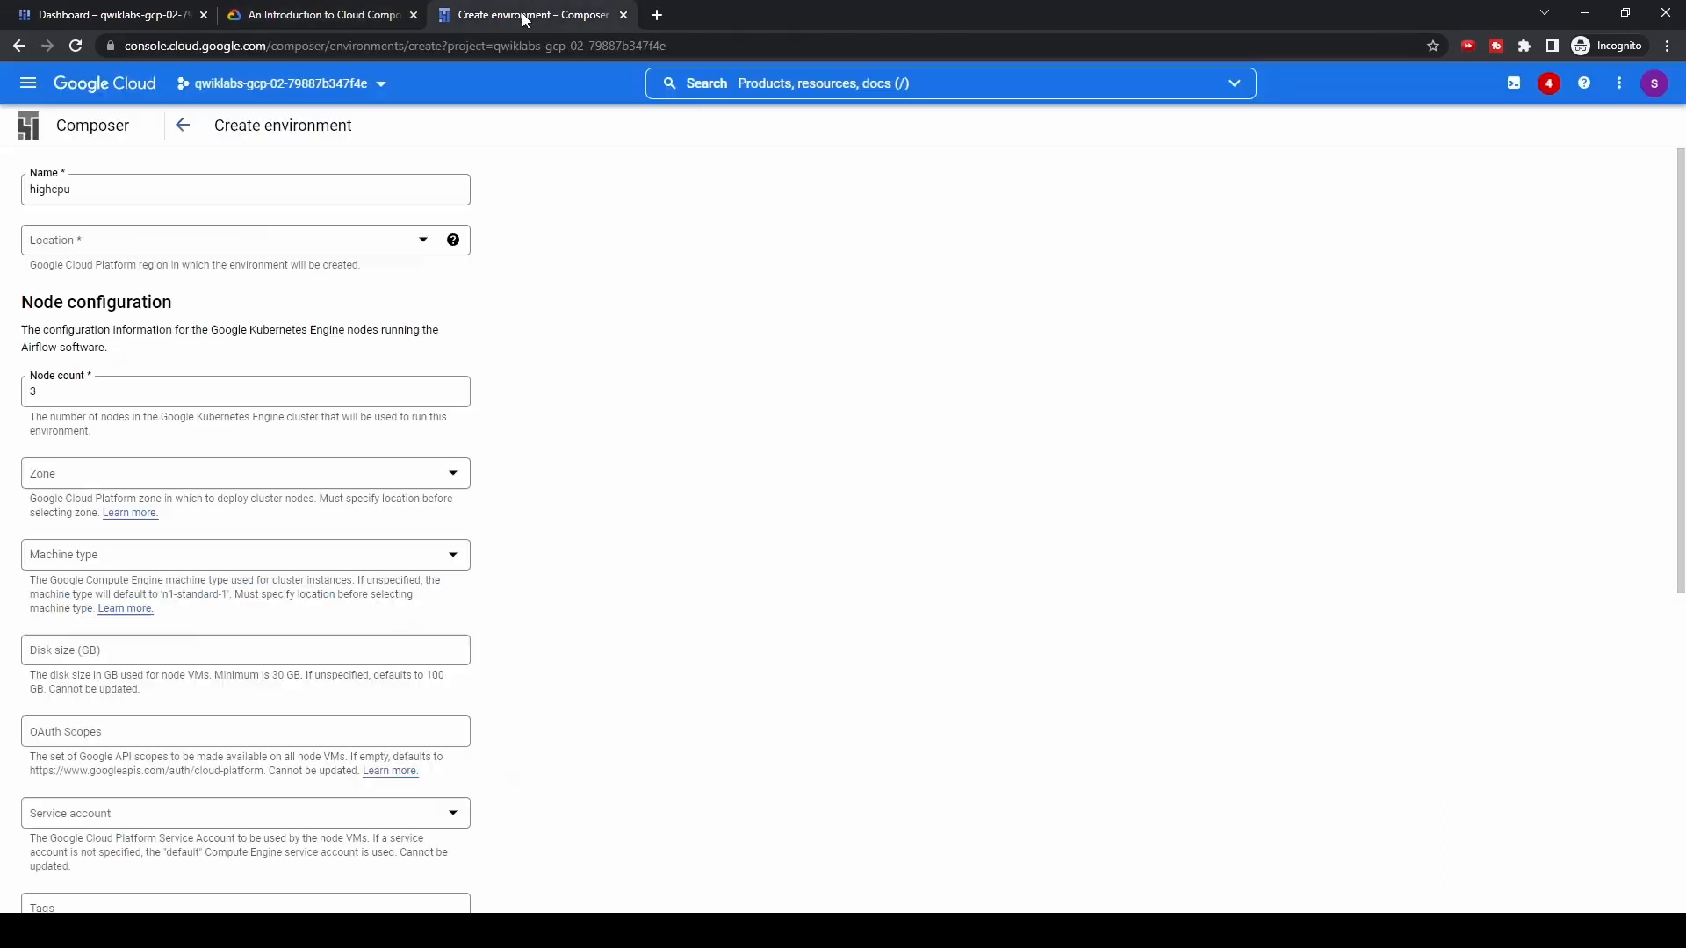
left_click(309, 239)
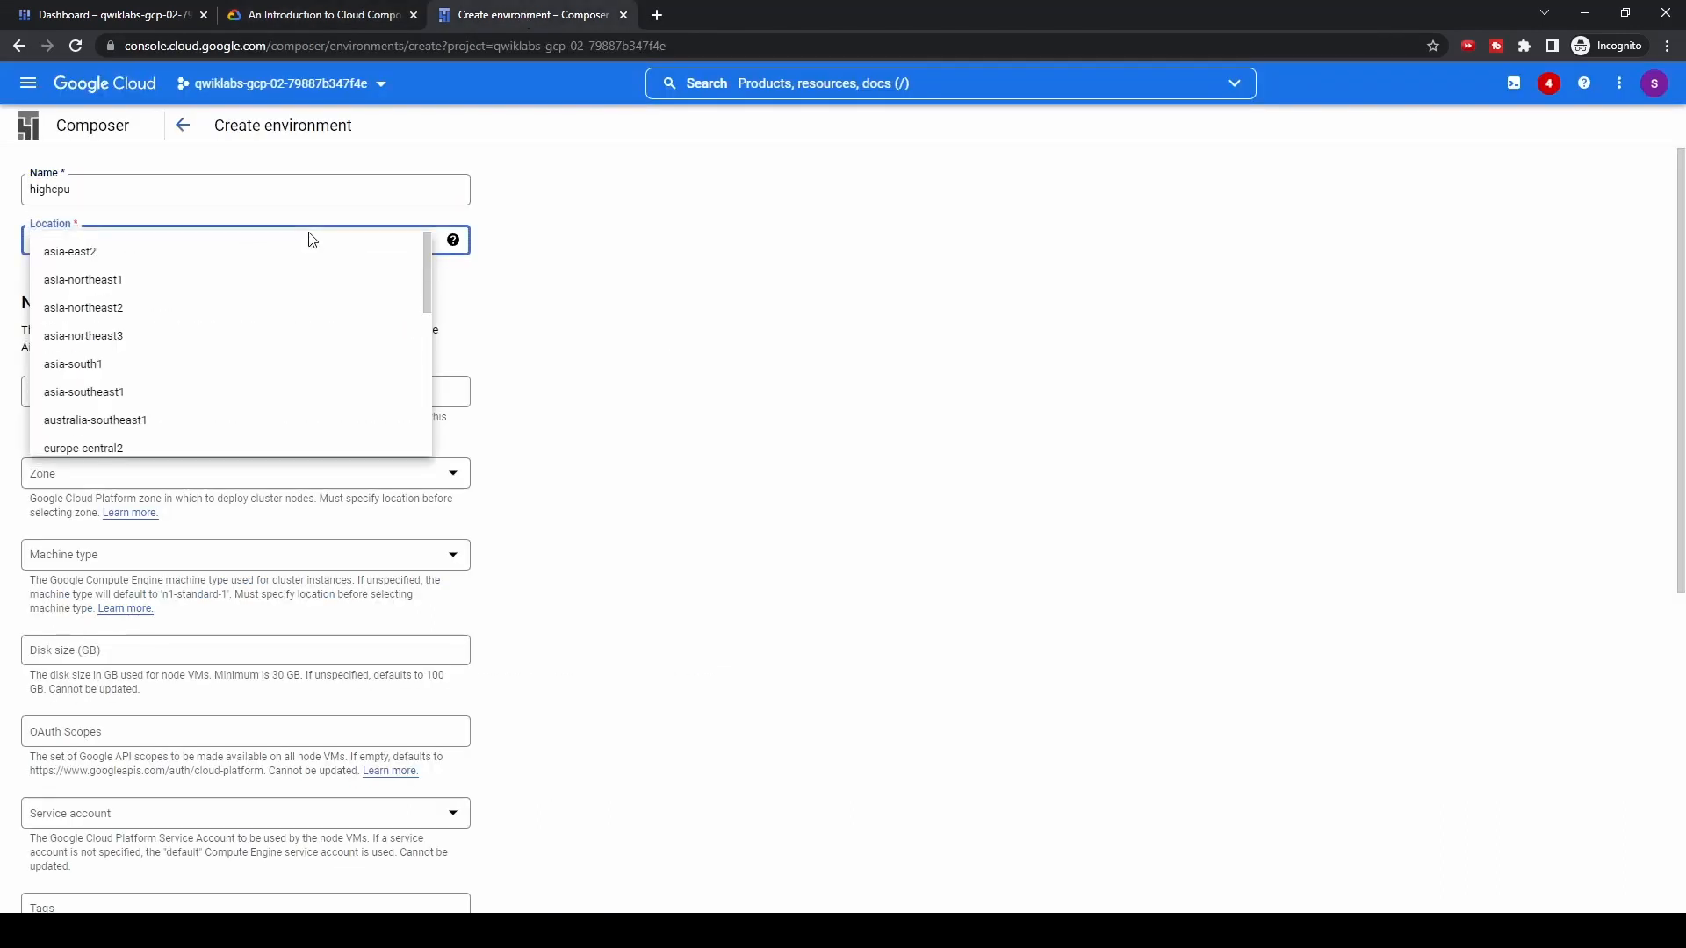
scroll(272, 395, "down", 5)
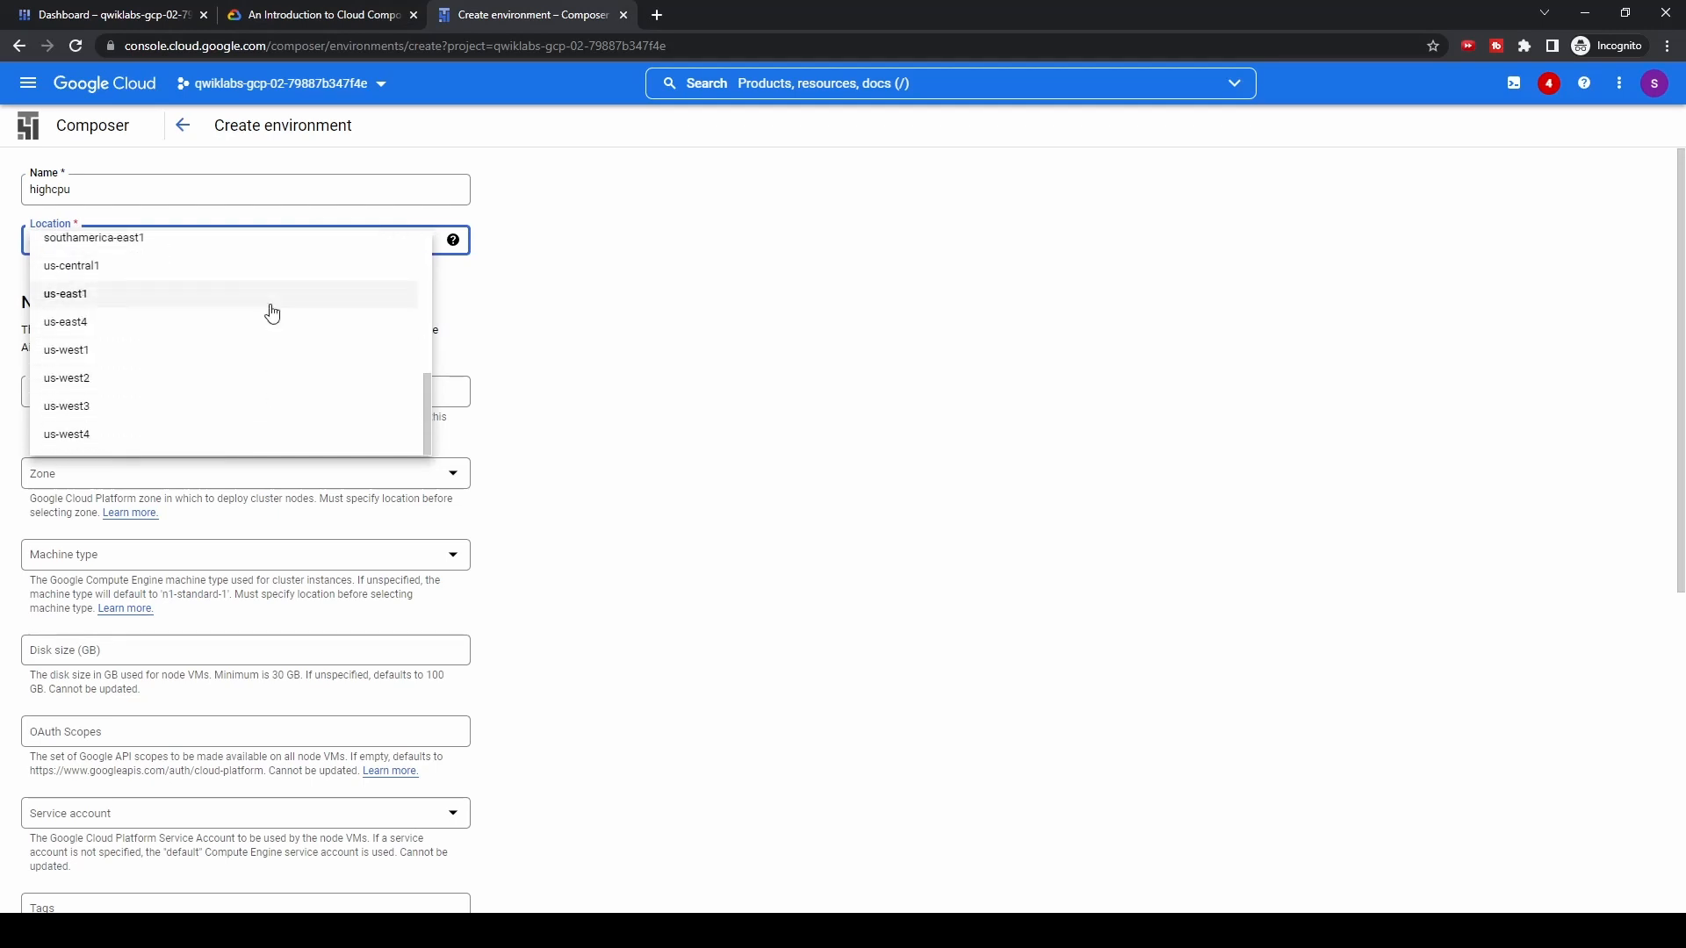
left_click(267, 267)
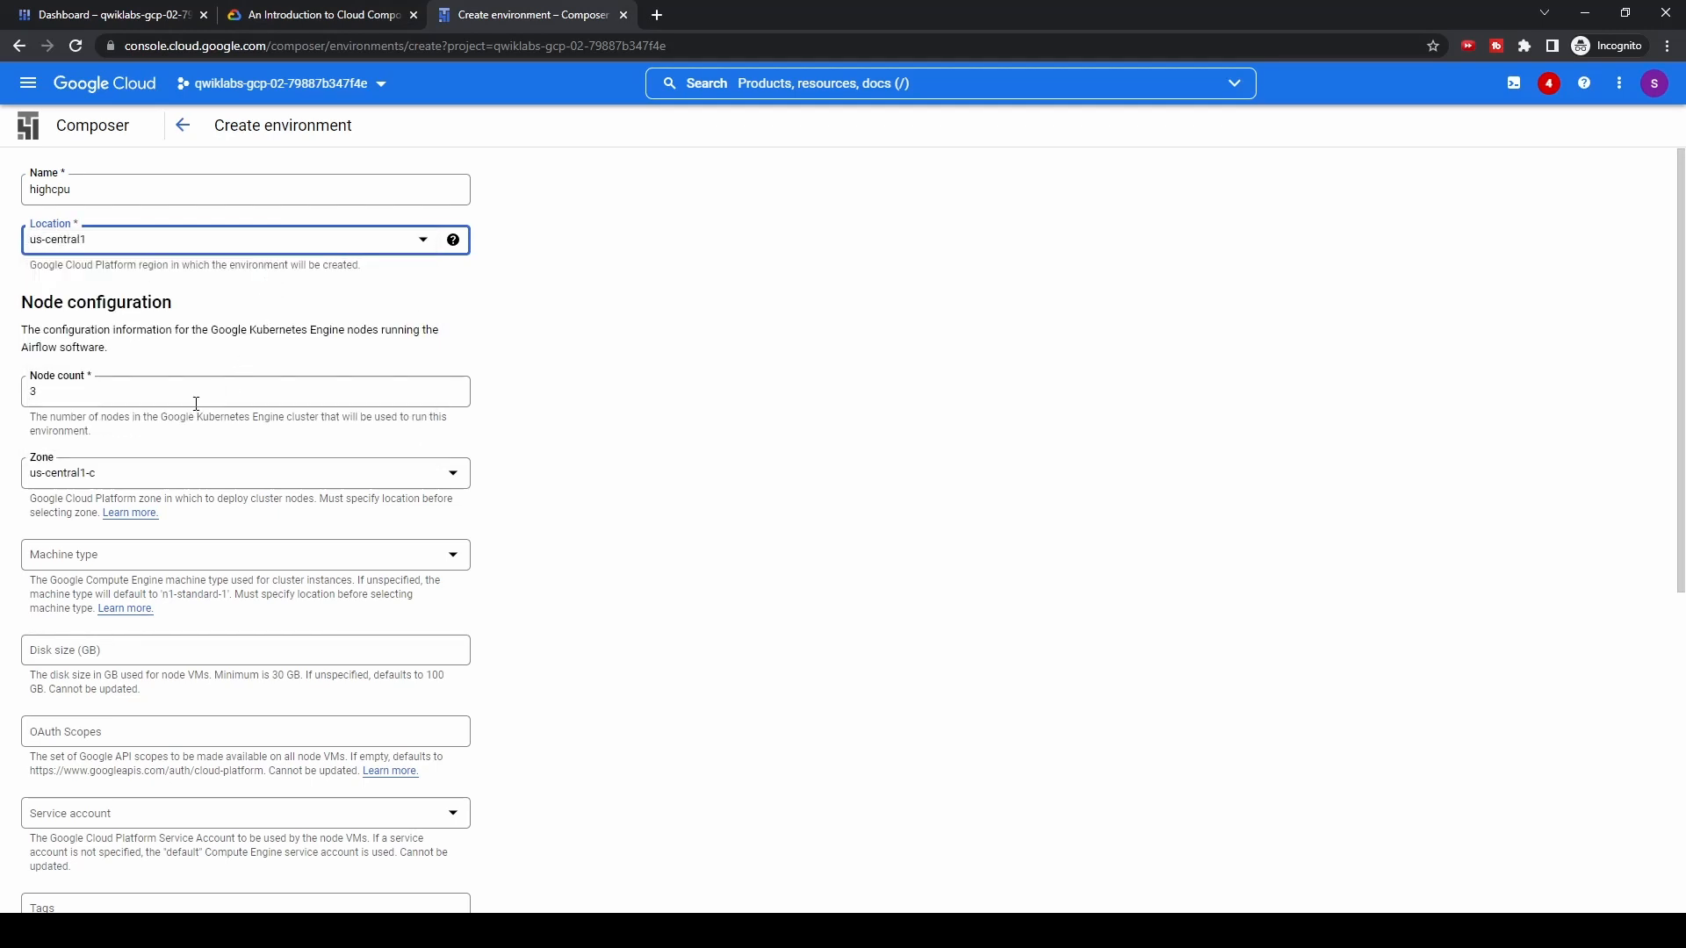
left_click(747, 341)
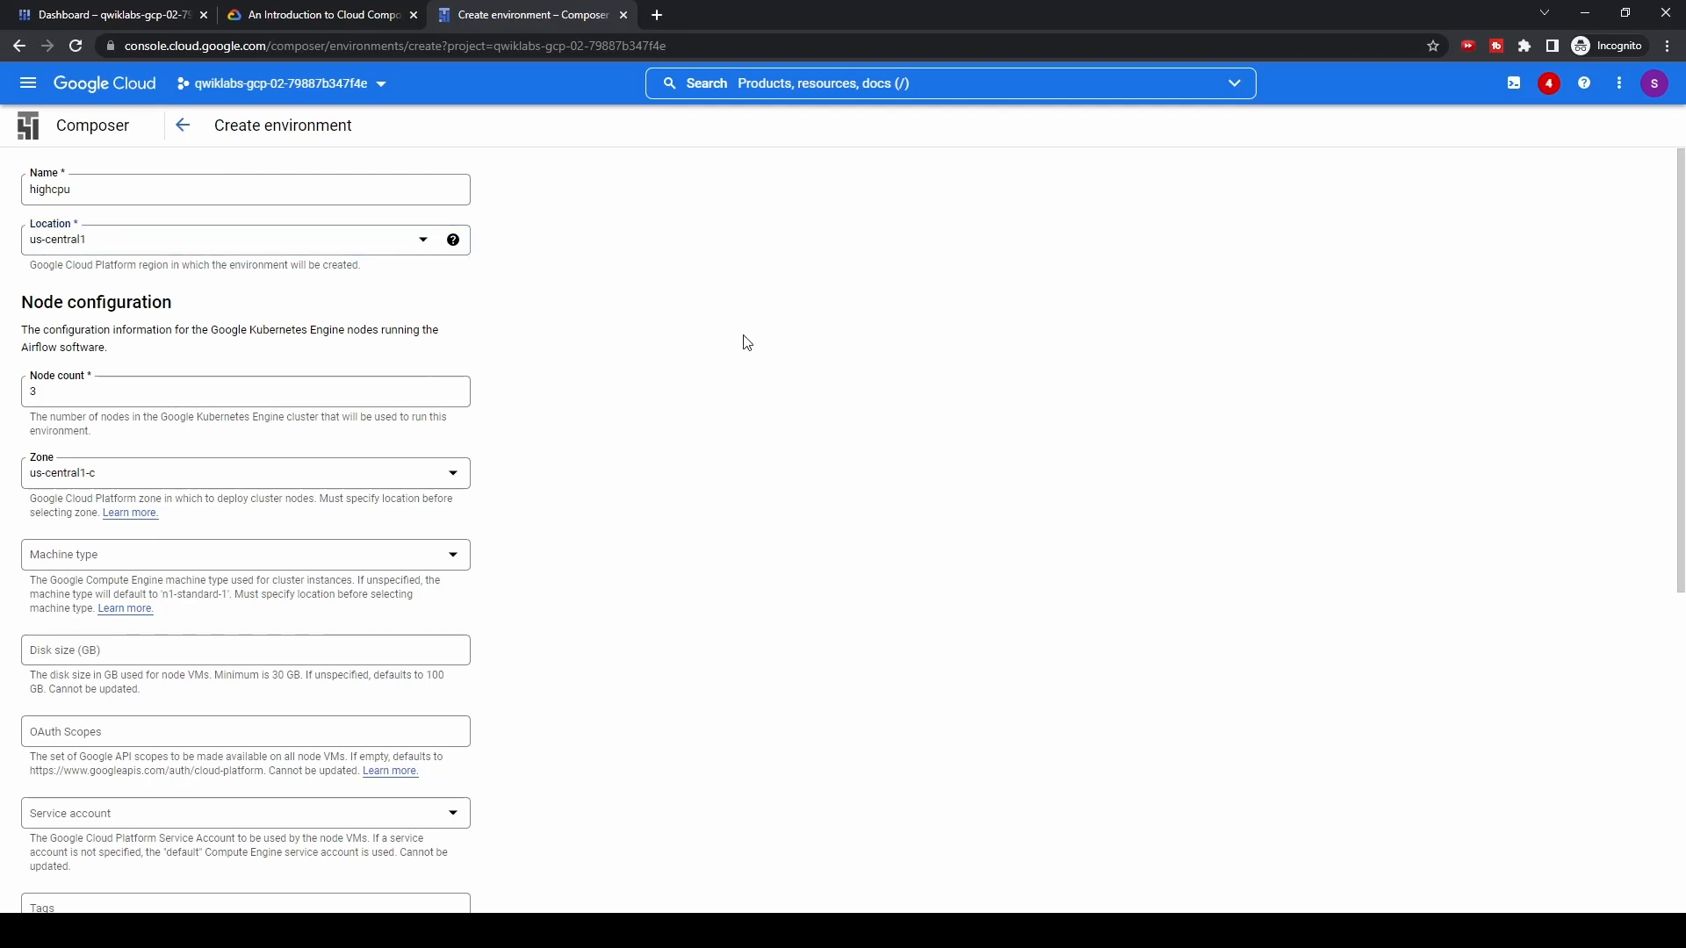
Check the zone in the lab instructions and set the environment's node zone to us-central1-a
left_click(330, 16)
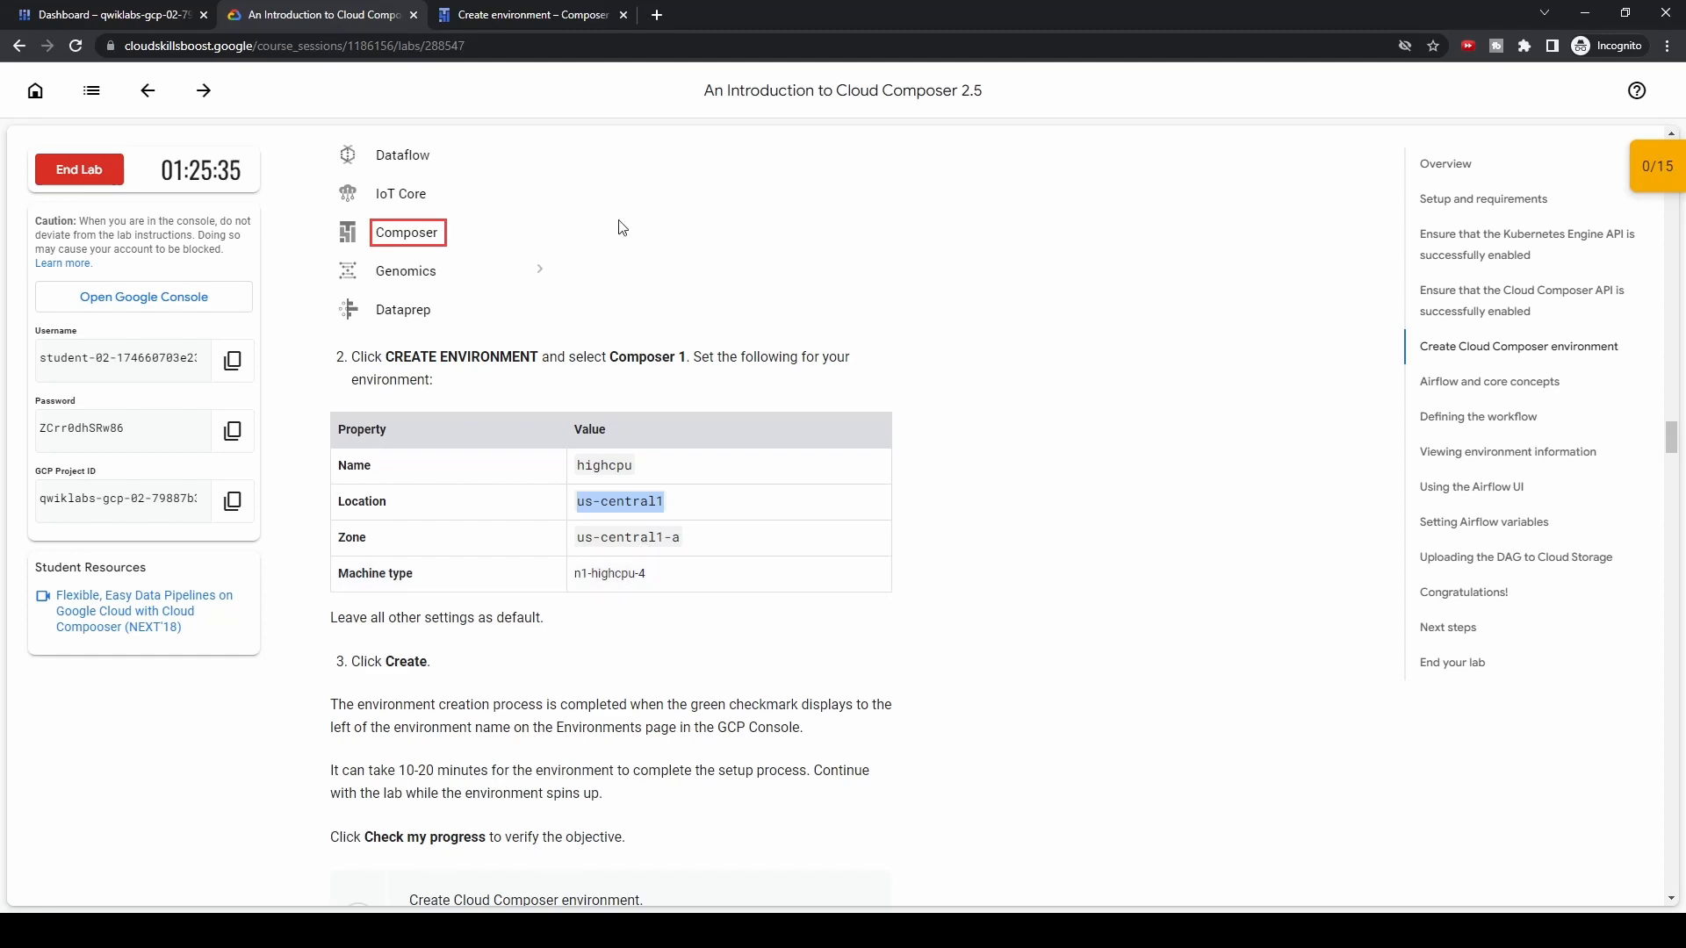
left_click(534, 14)
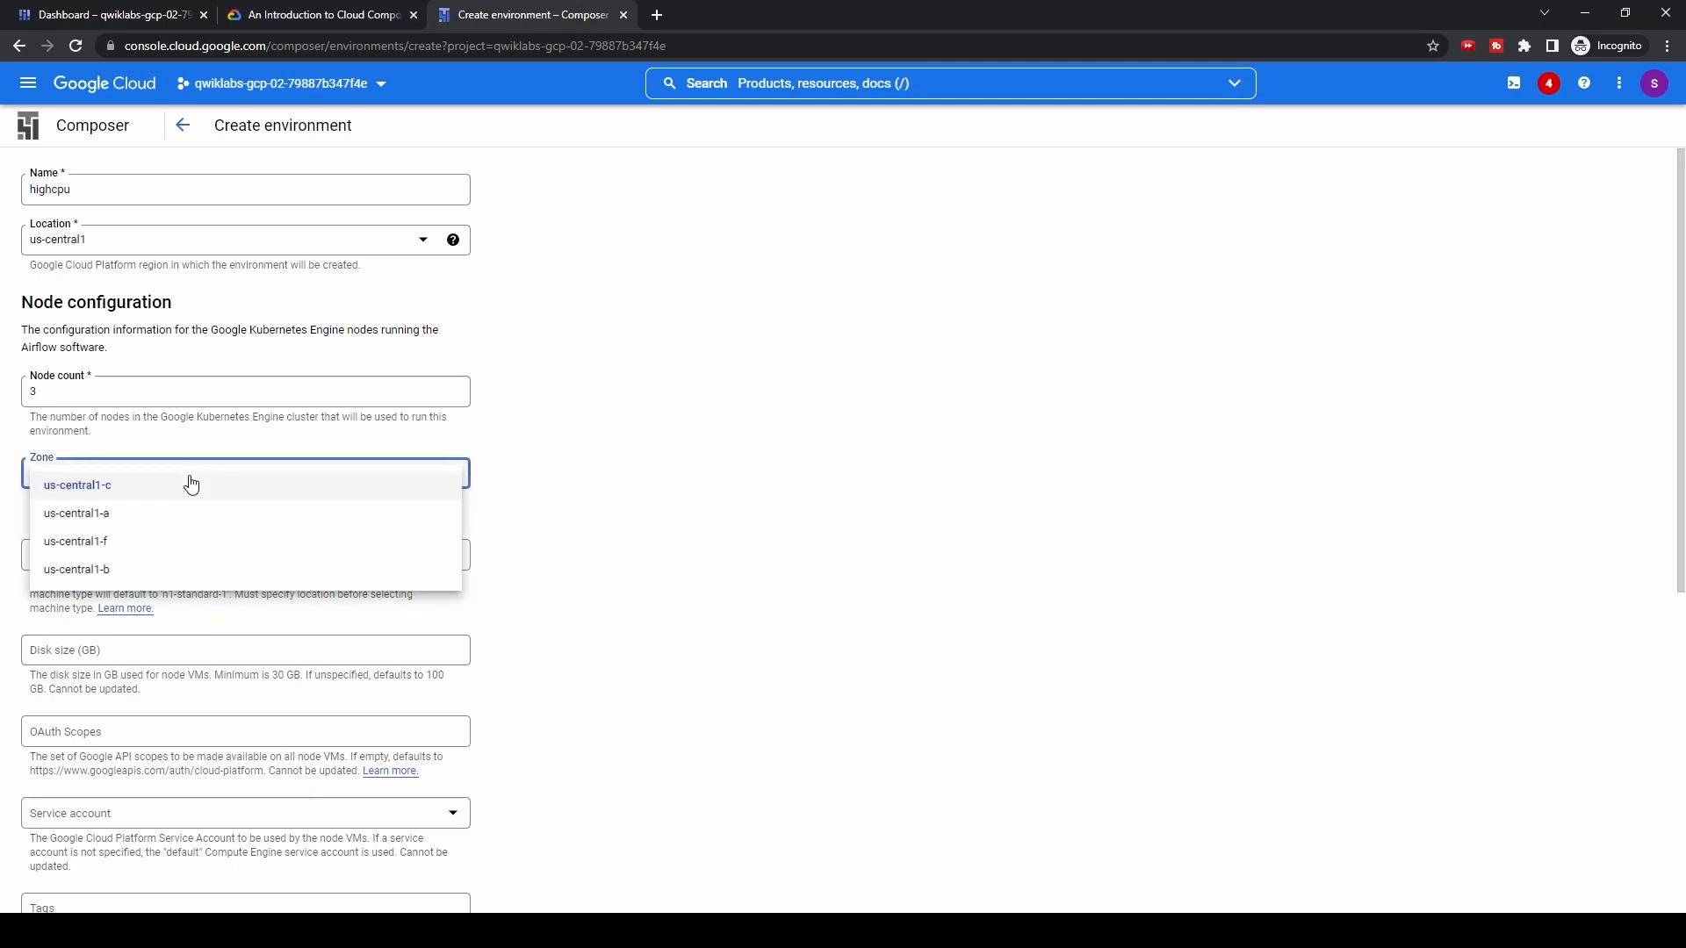
left_click(123, 513)
Check the machine type in the lab instructions and set the environment's machine type to n1-highcpu-4
left_click(295, 14)
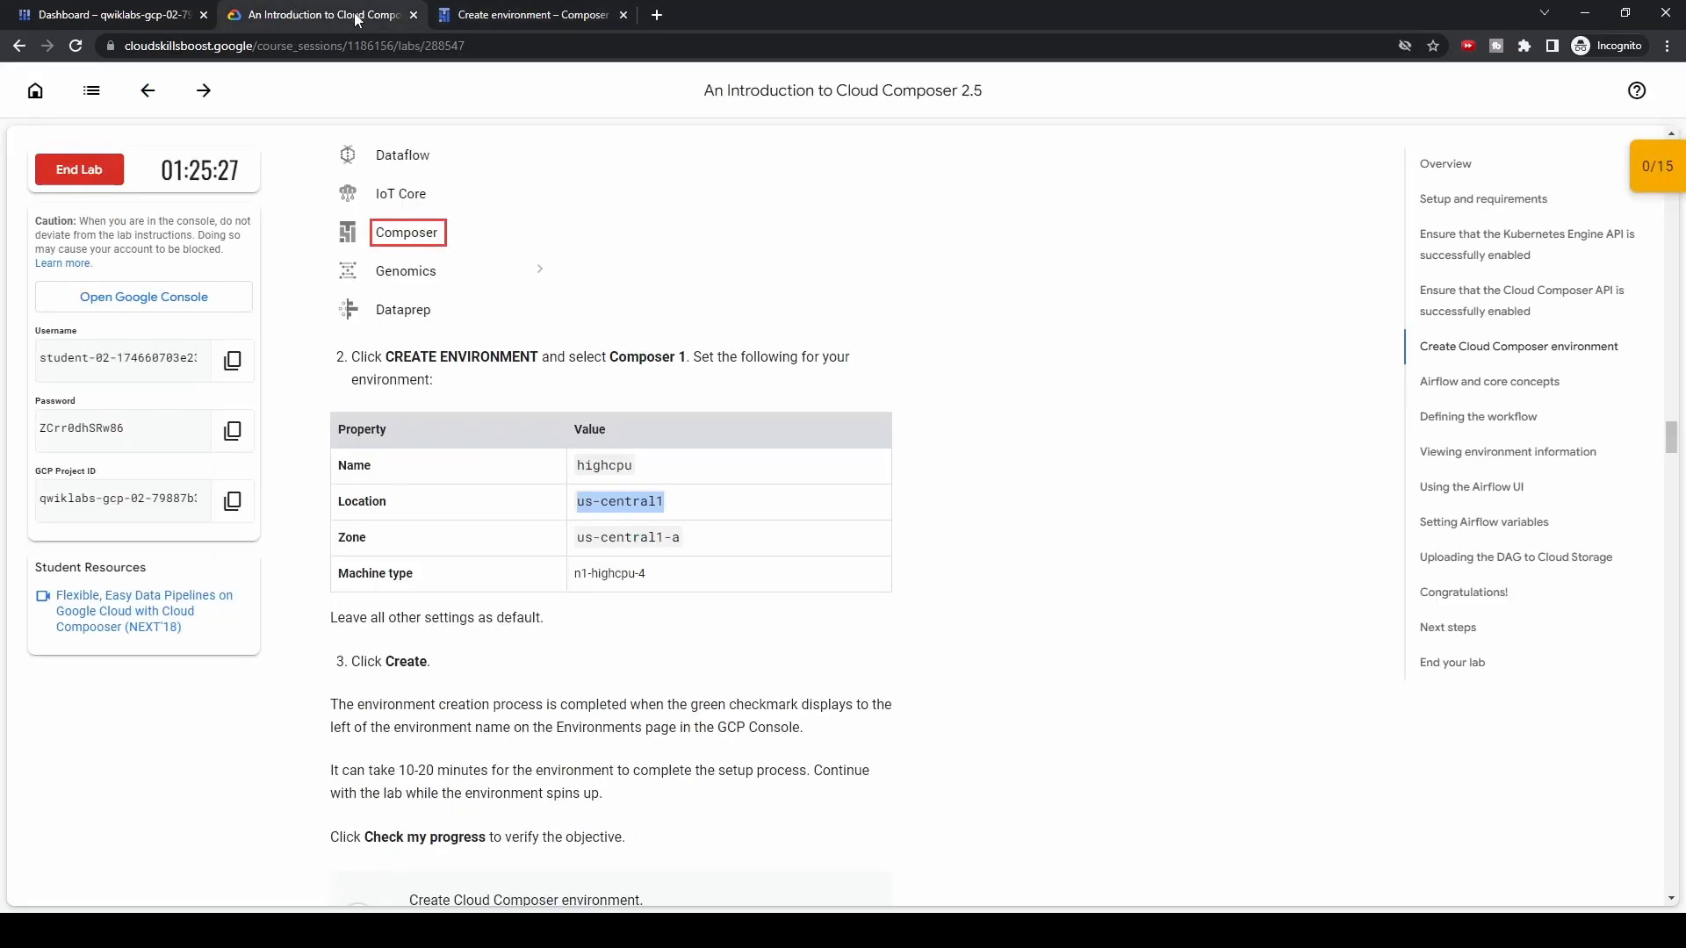
left_click(513, 14)
left_click(178, 557)
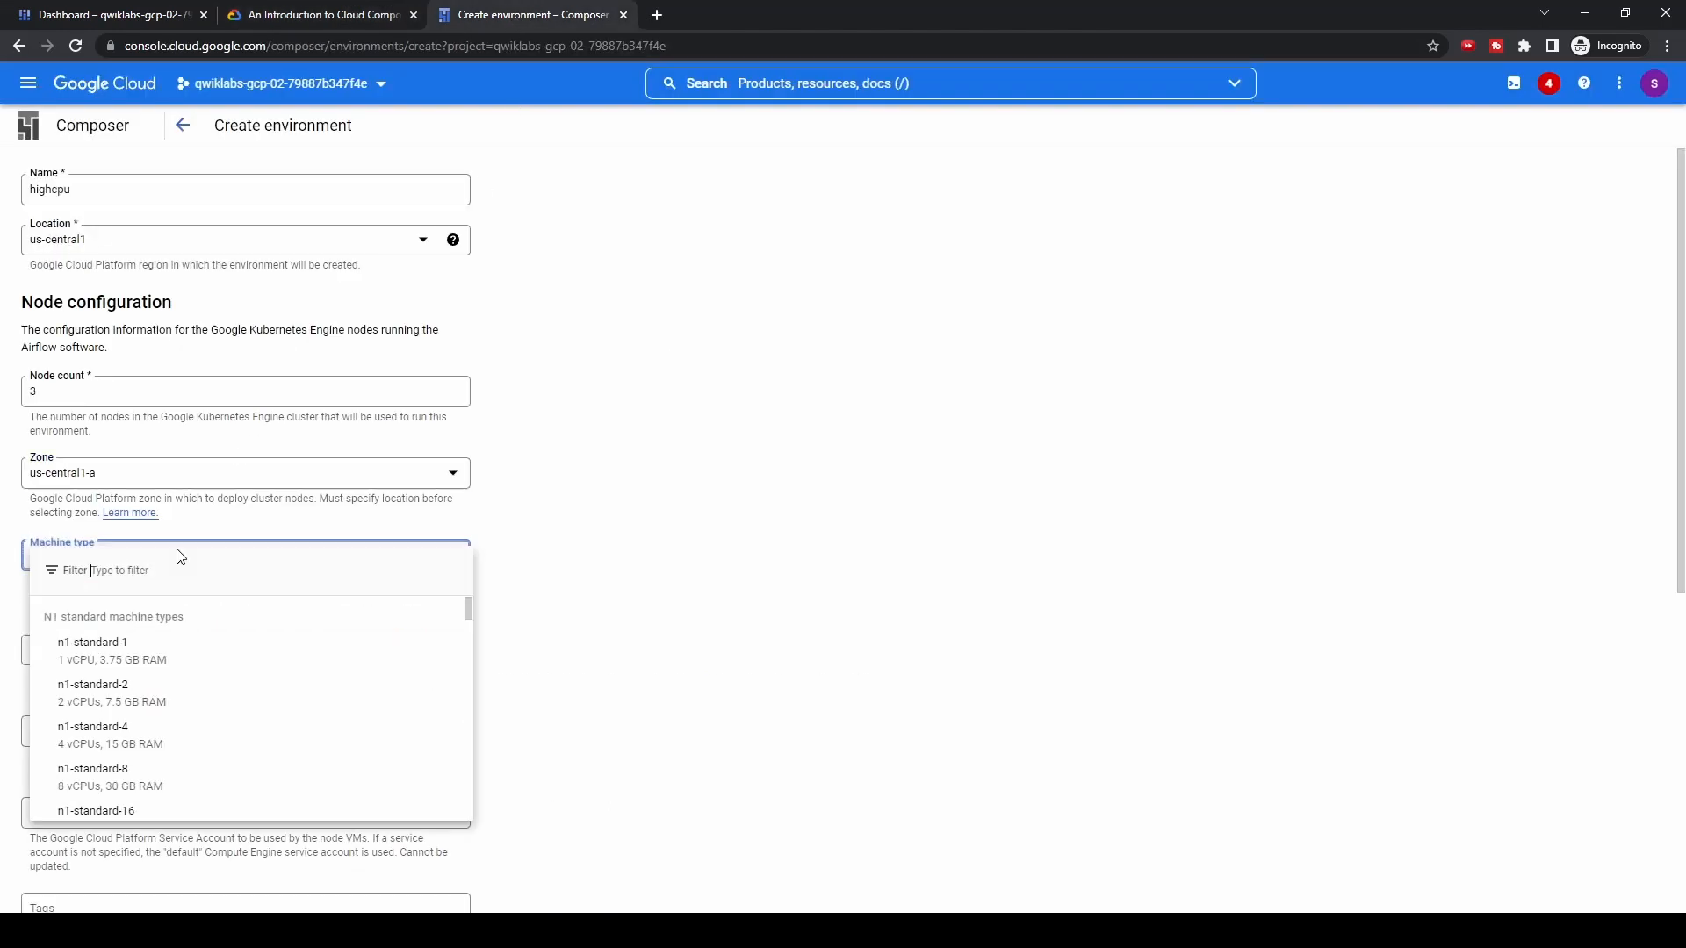
scroll(191, 708, "down", 3)
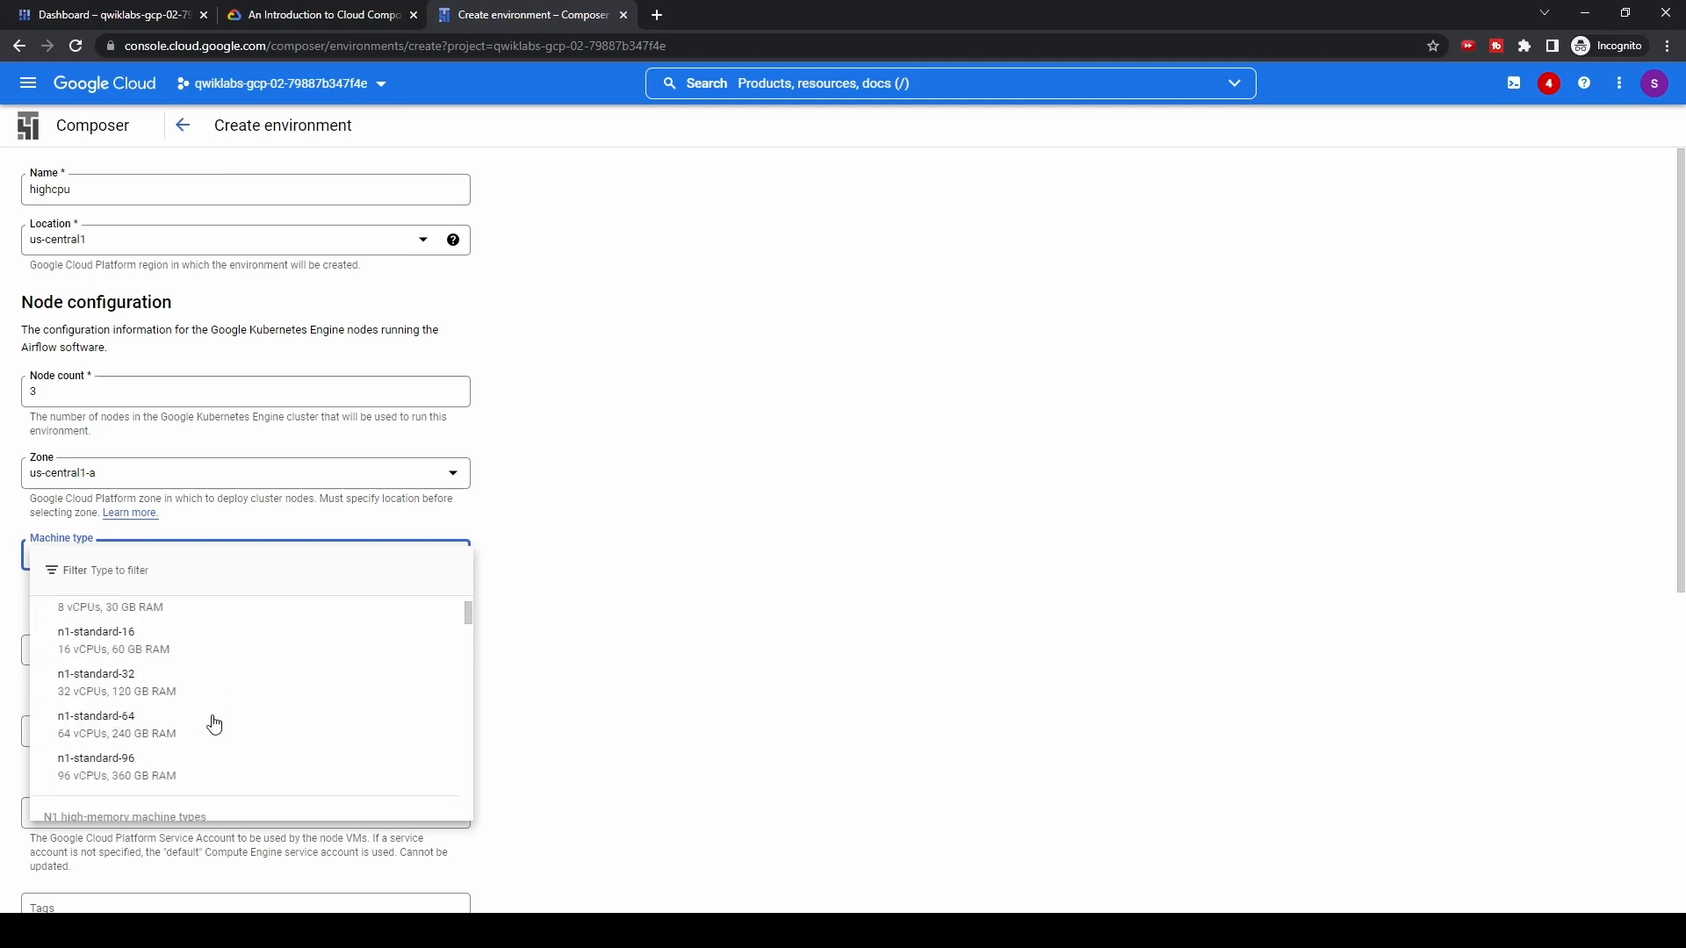
scroll(215, 722, "down", 2)
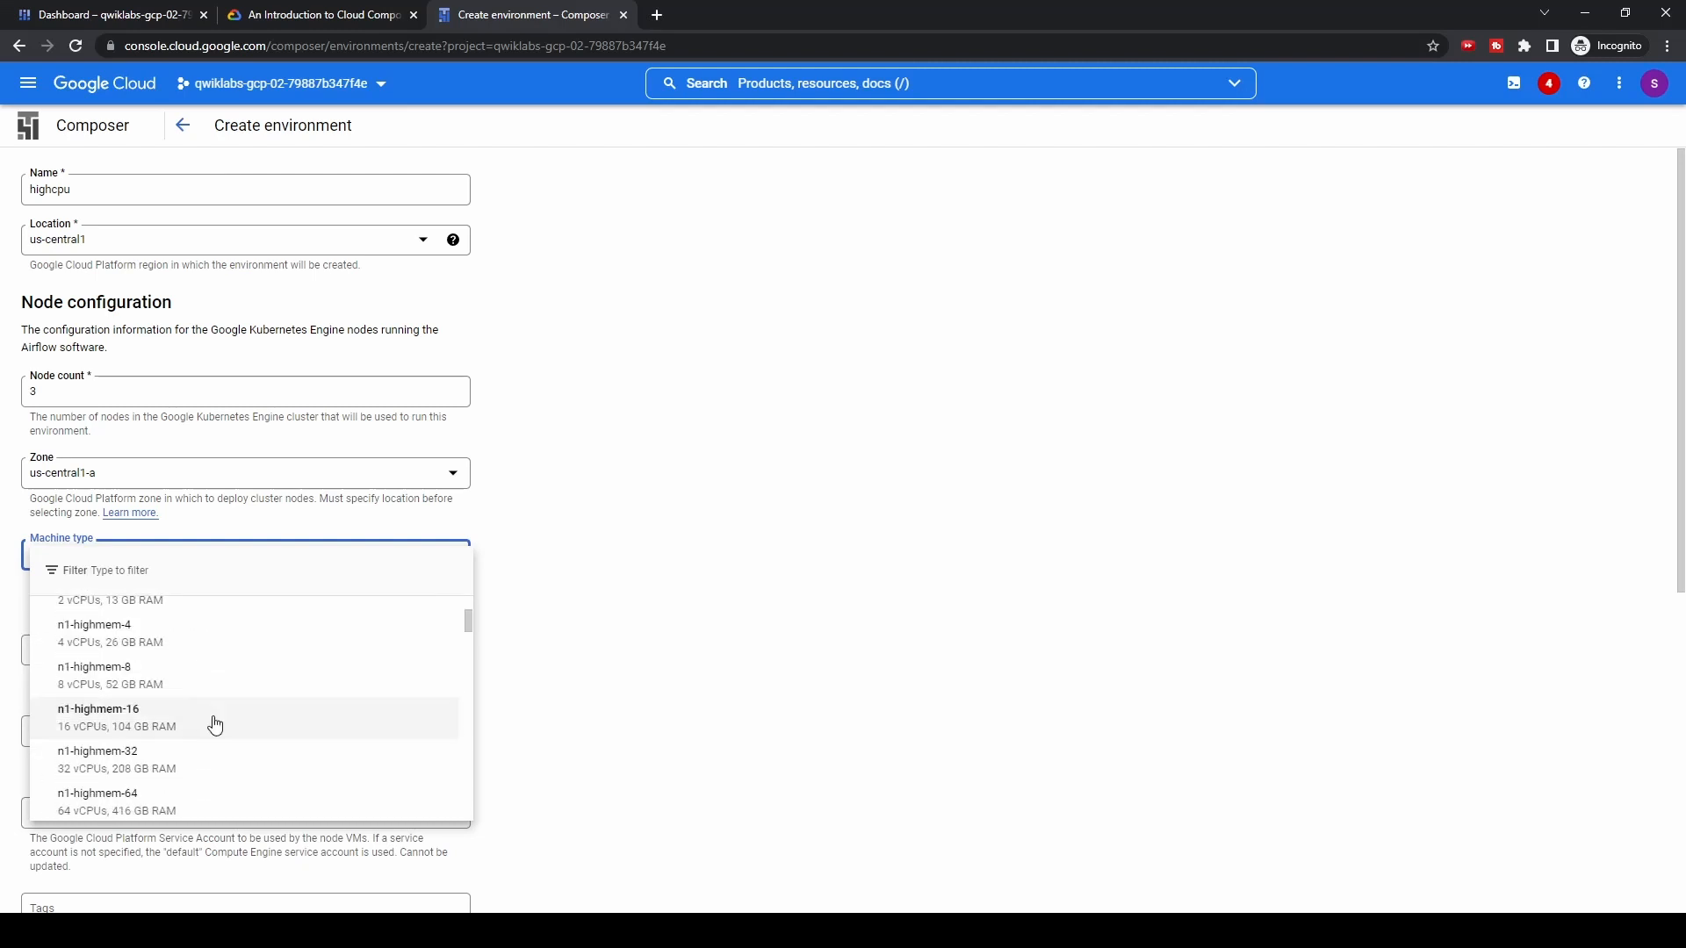
scroll(215, 723, "down", 2)
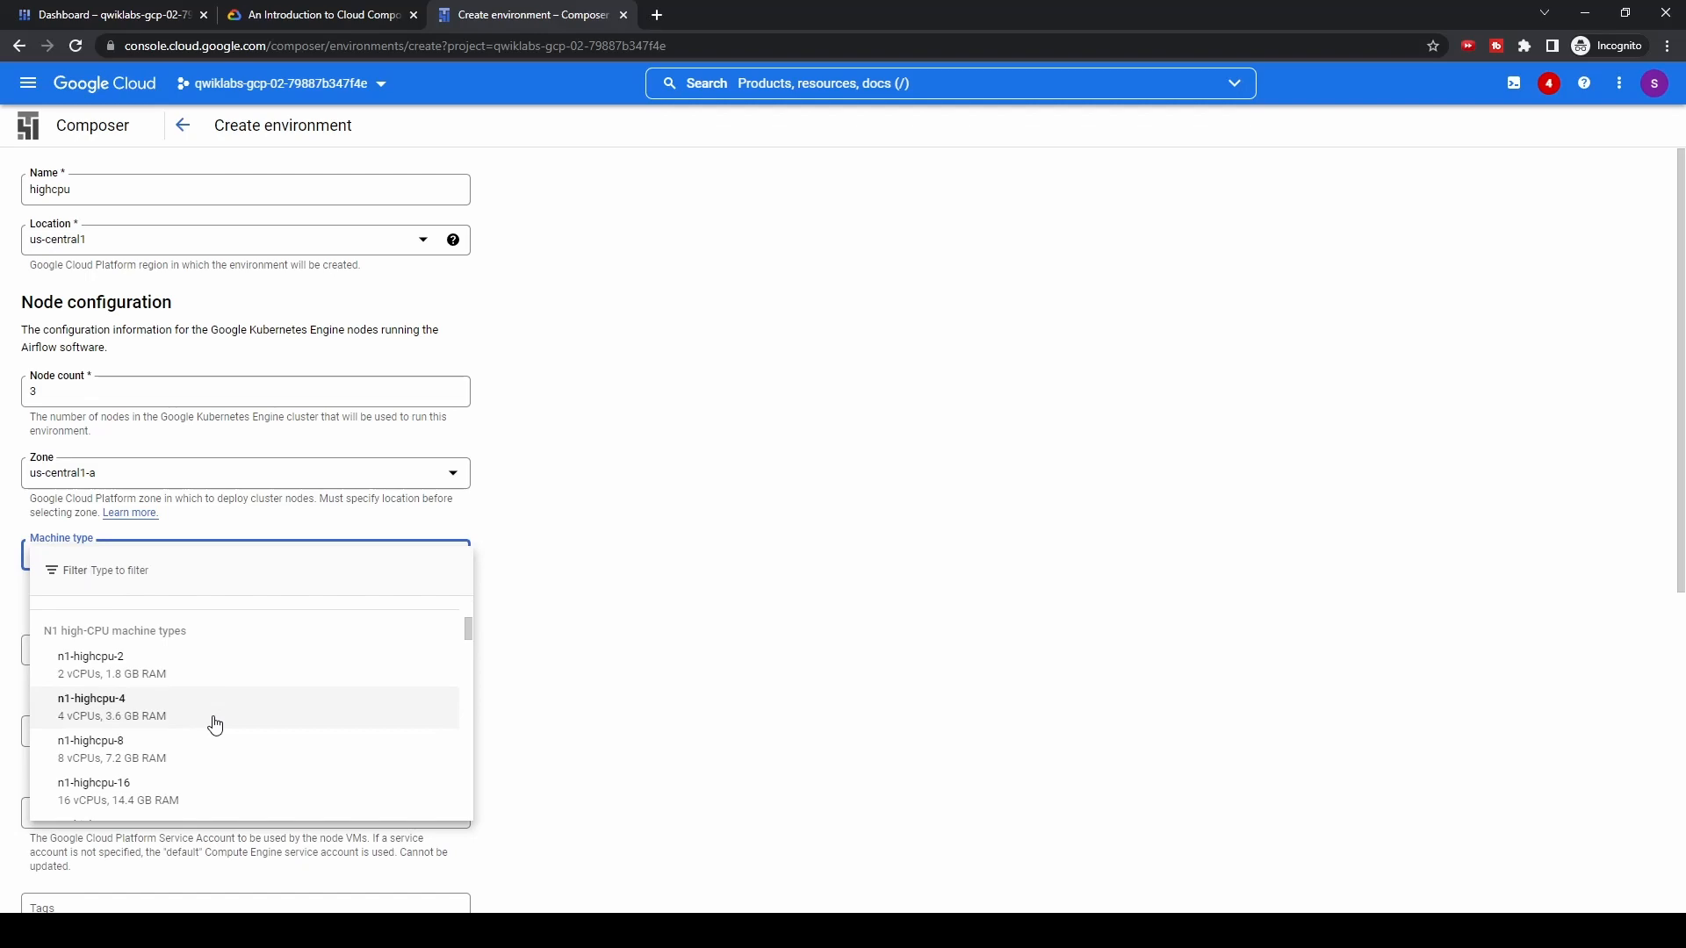
left_click(215, 722)
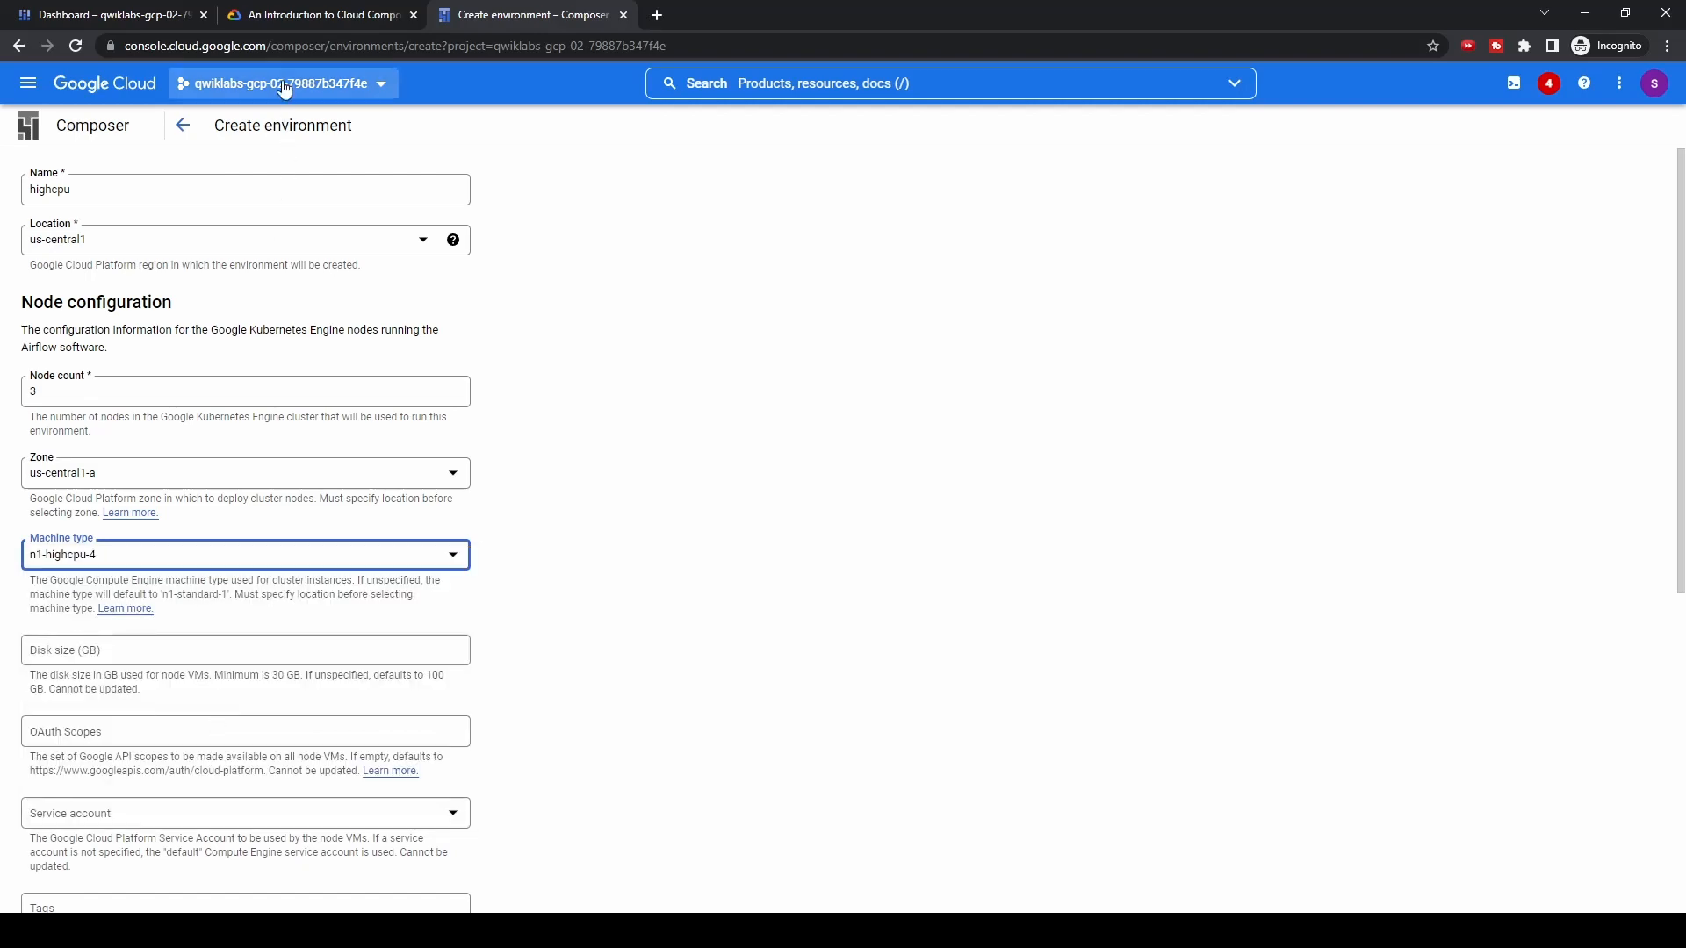
Compare the environment settings with the lab instructions and create the environment, leaving all other settings at default
left_click(293, 16)
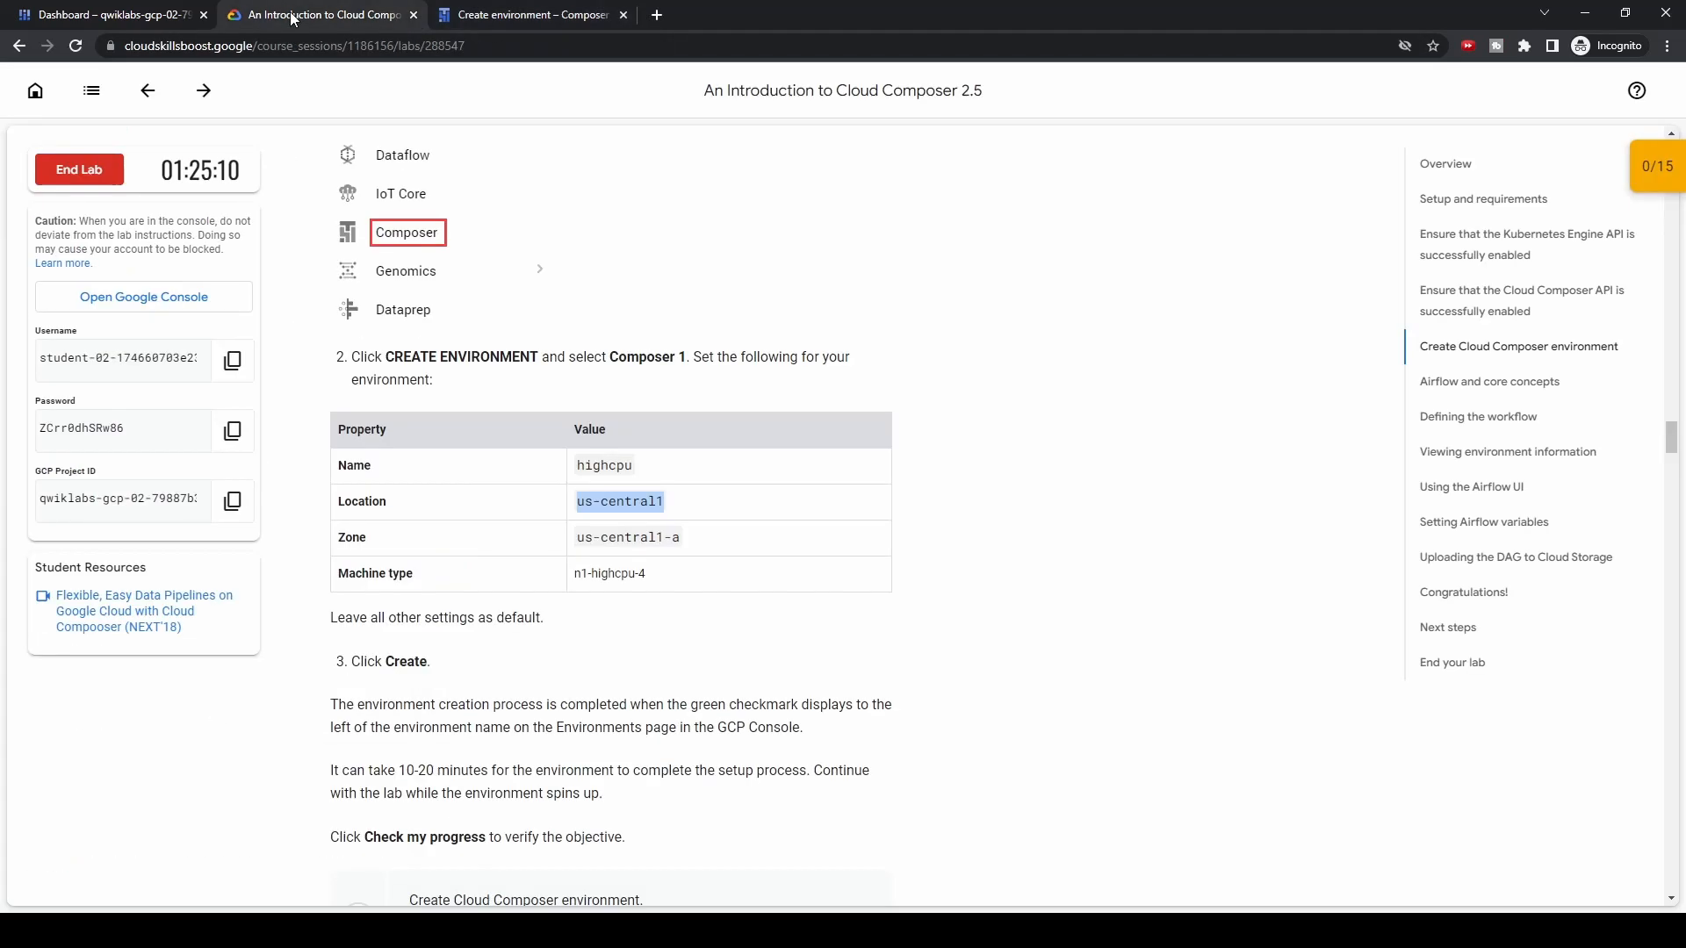
left_click(492, 14)
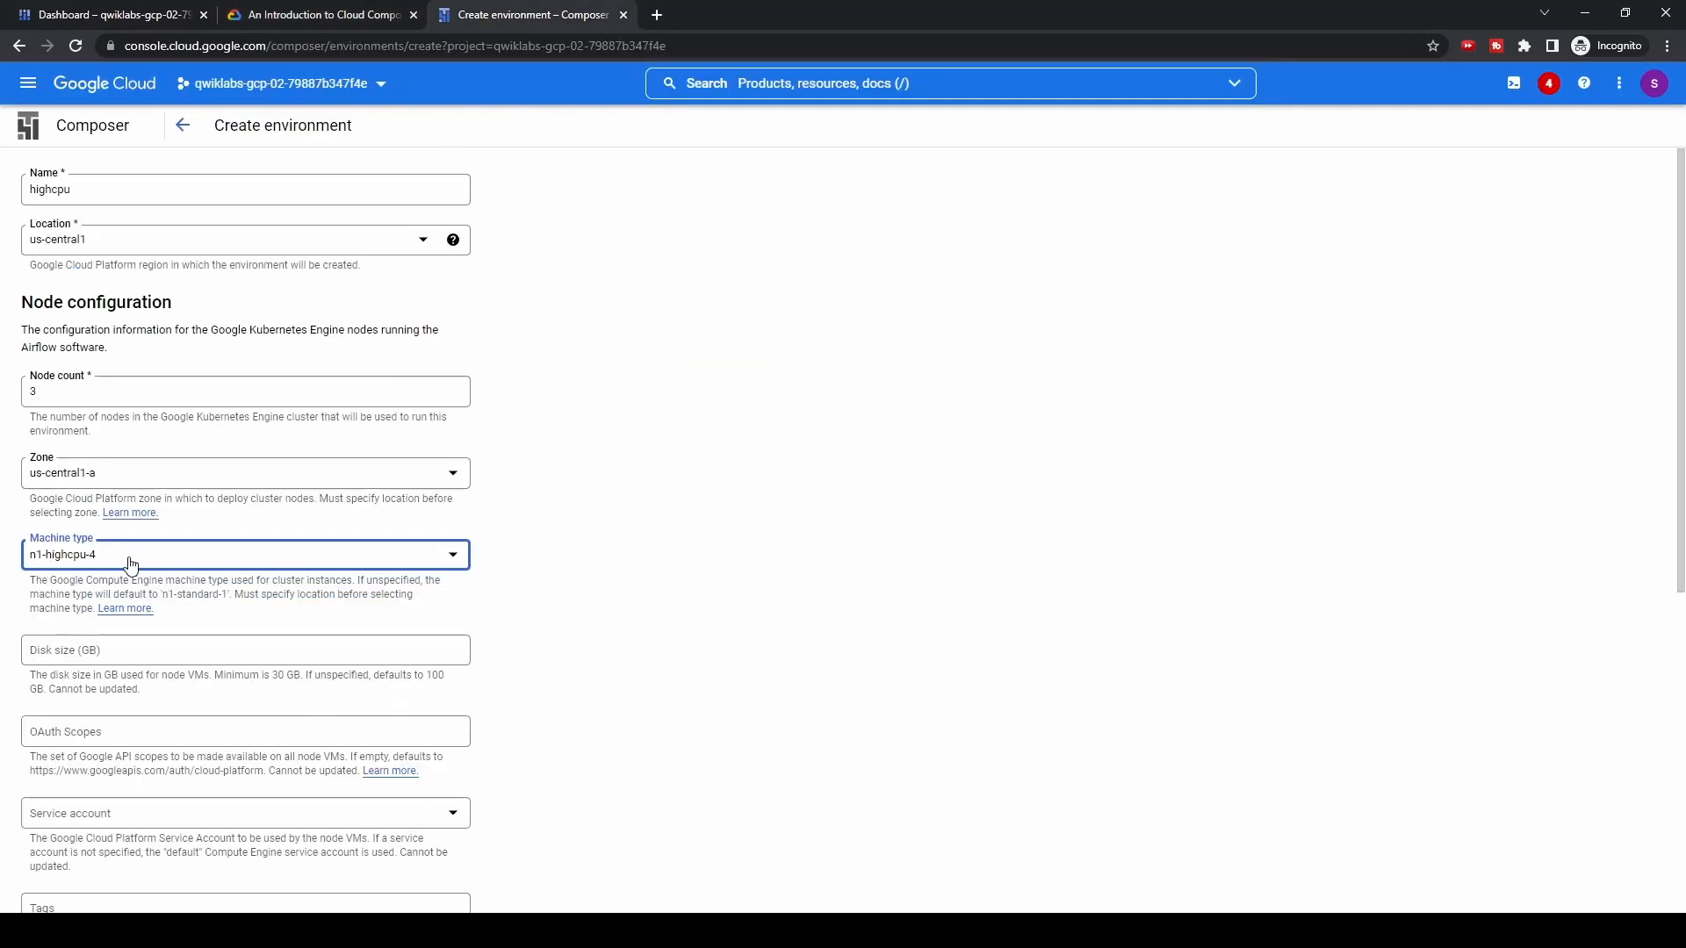
left_click(329, 15)
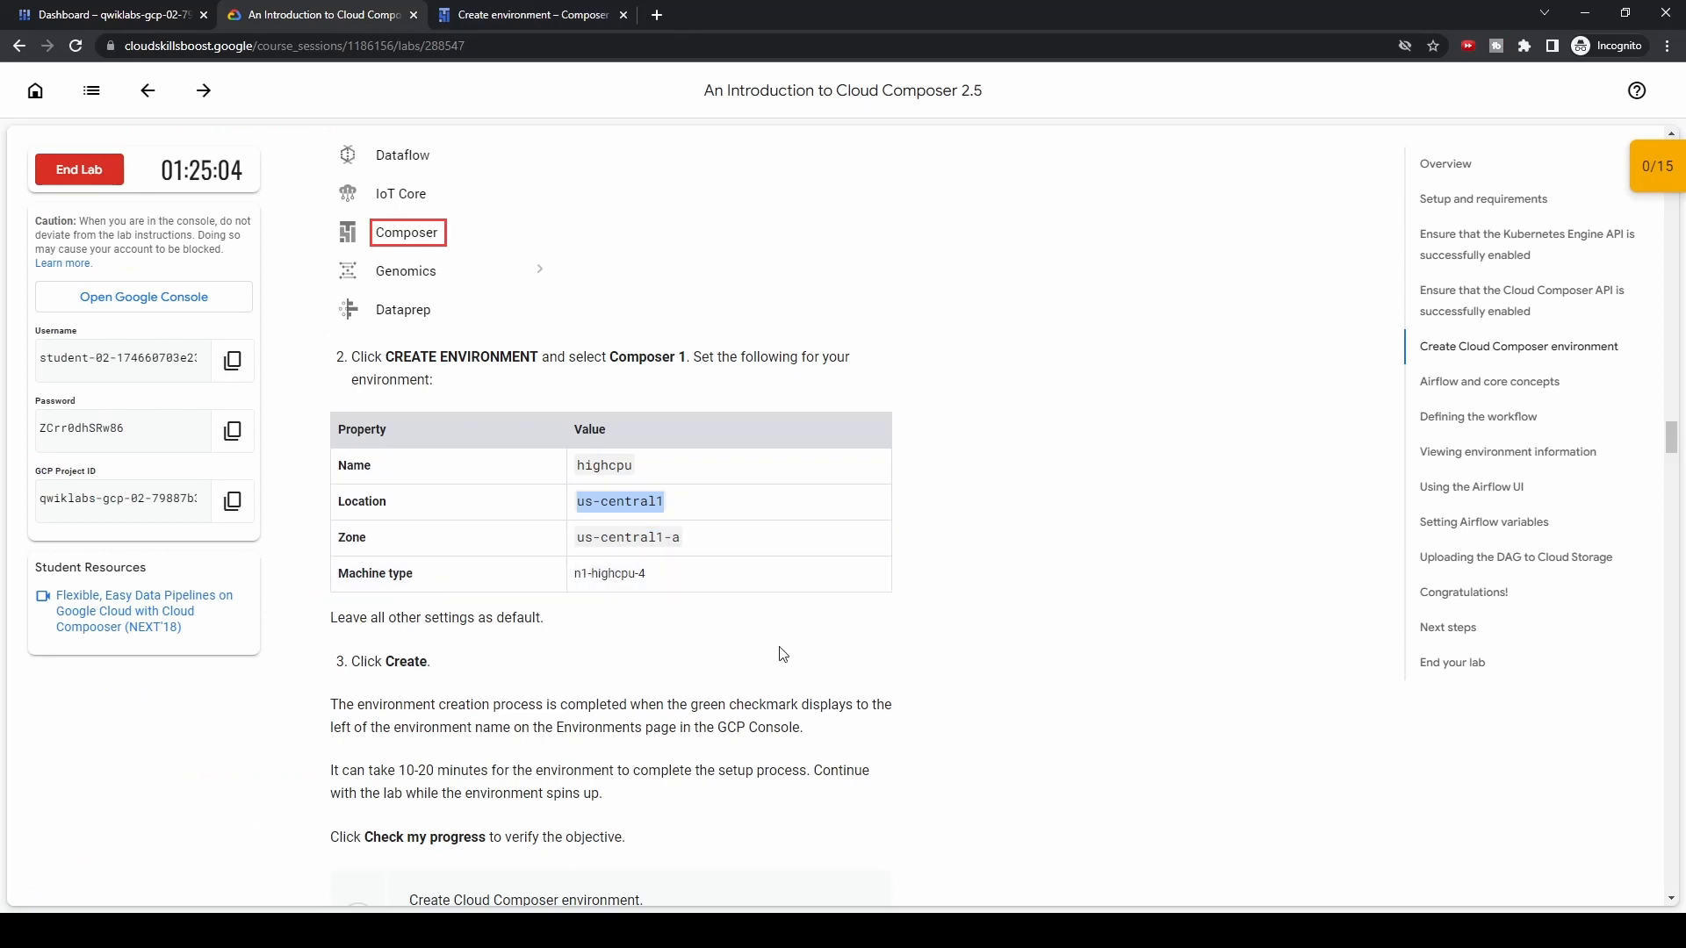
scroll(602, 698, "down", 2)
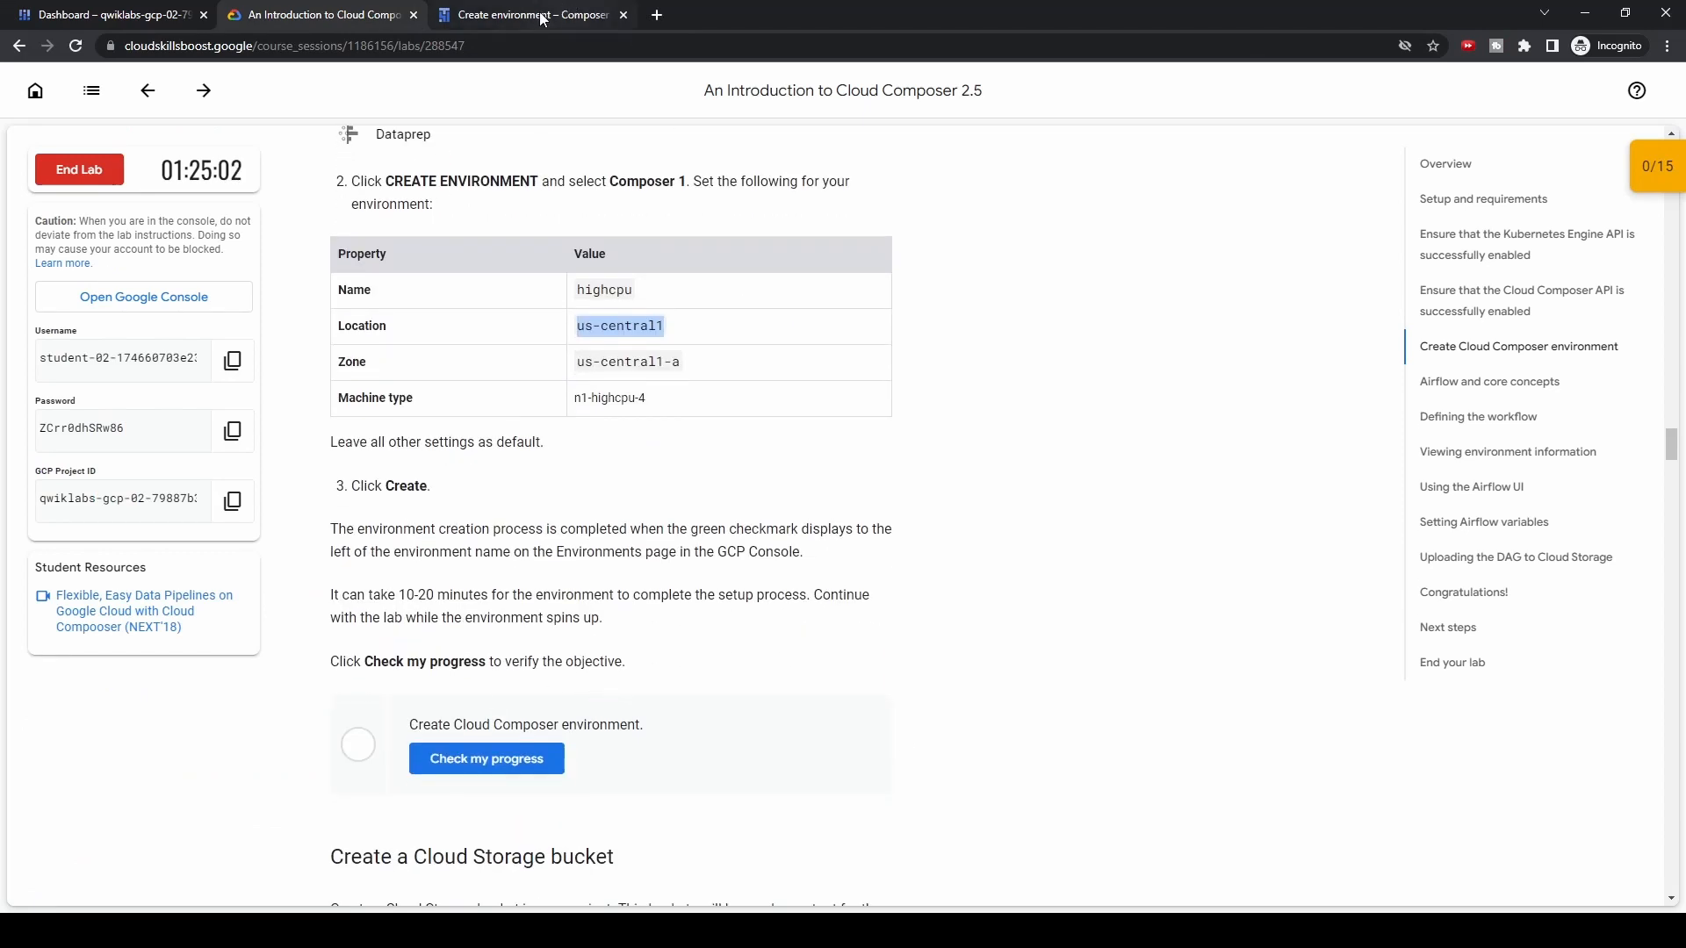
left_click(542, 15)
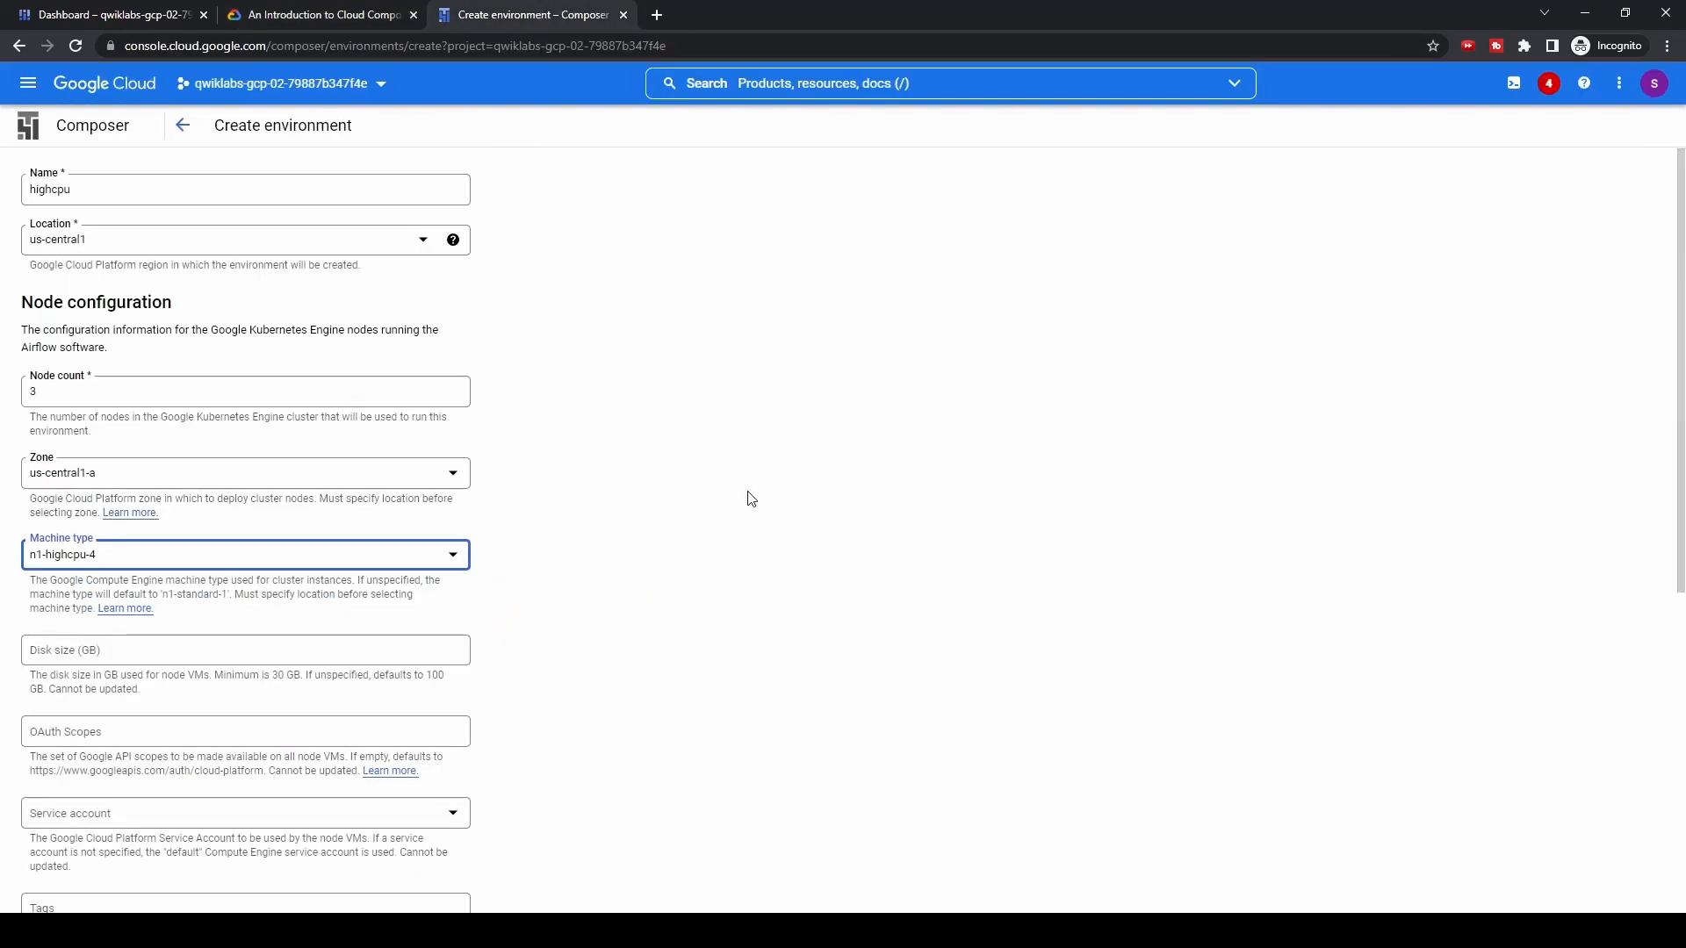
scroll(750, 498, "down", 6)
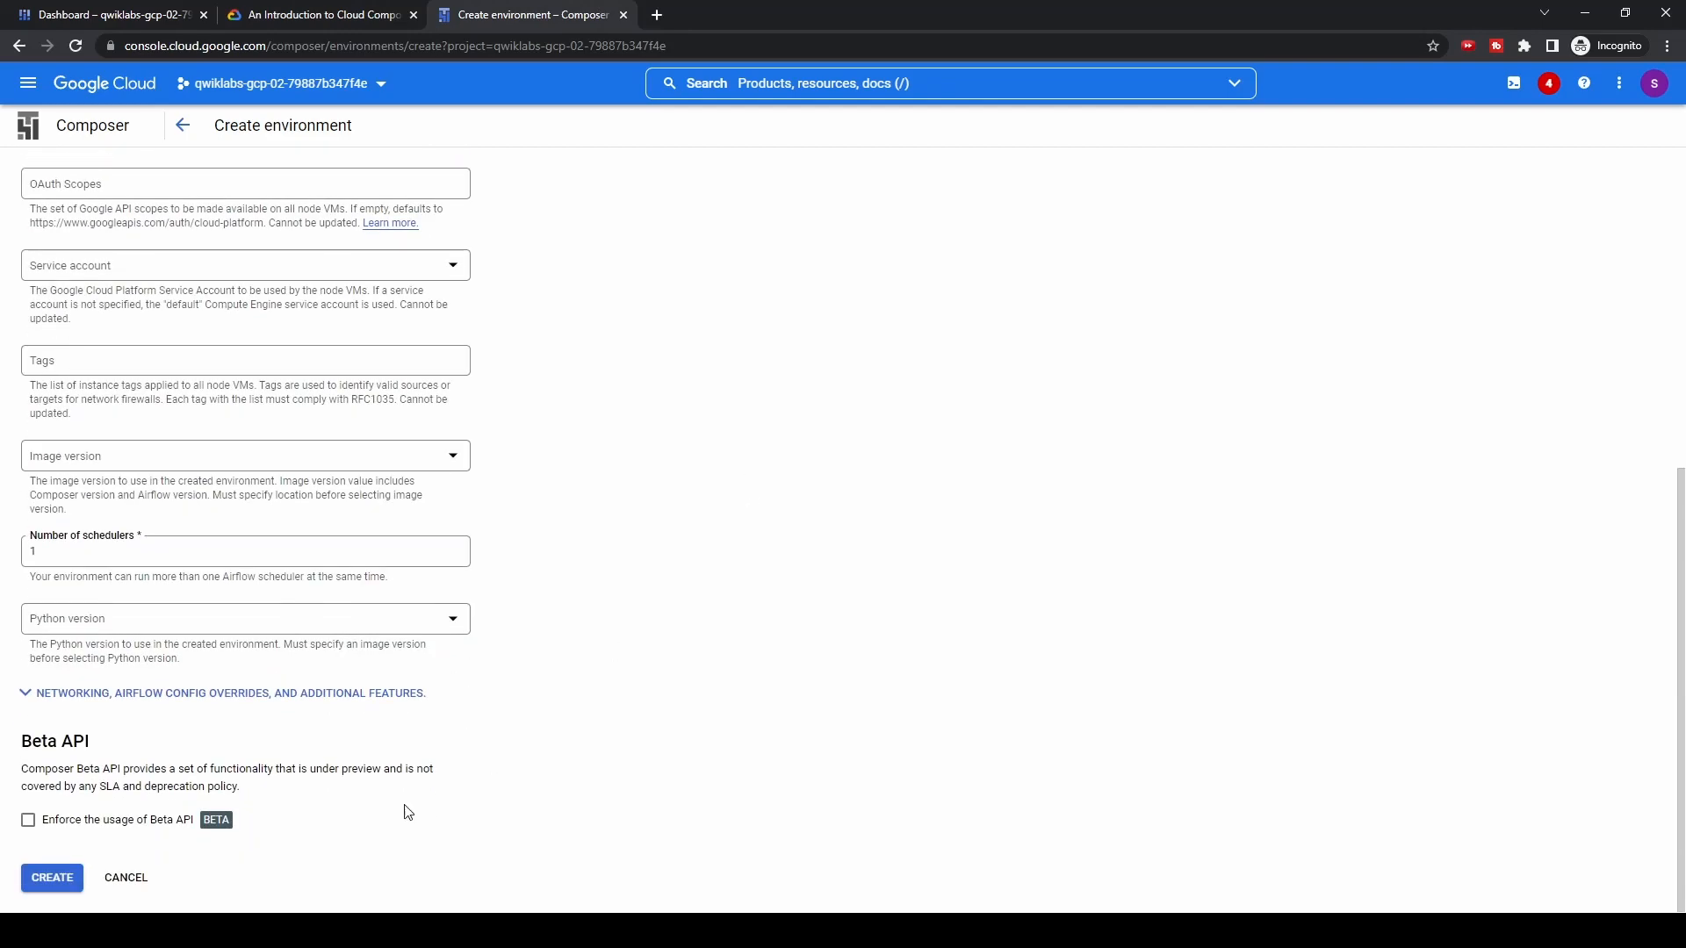
left_click(77, 881)
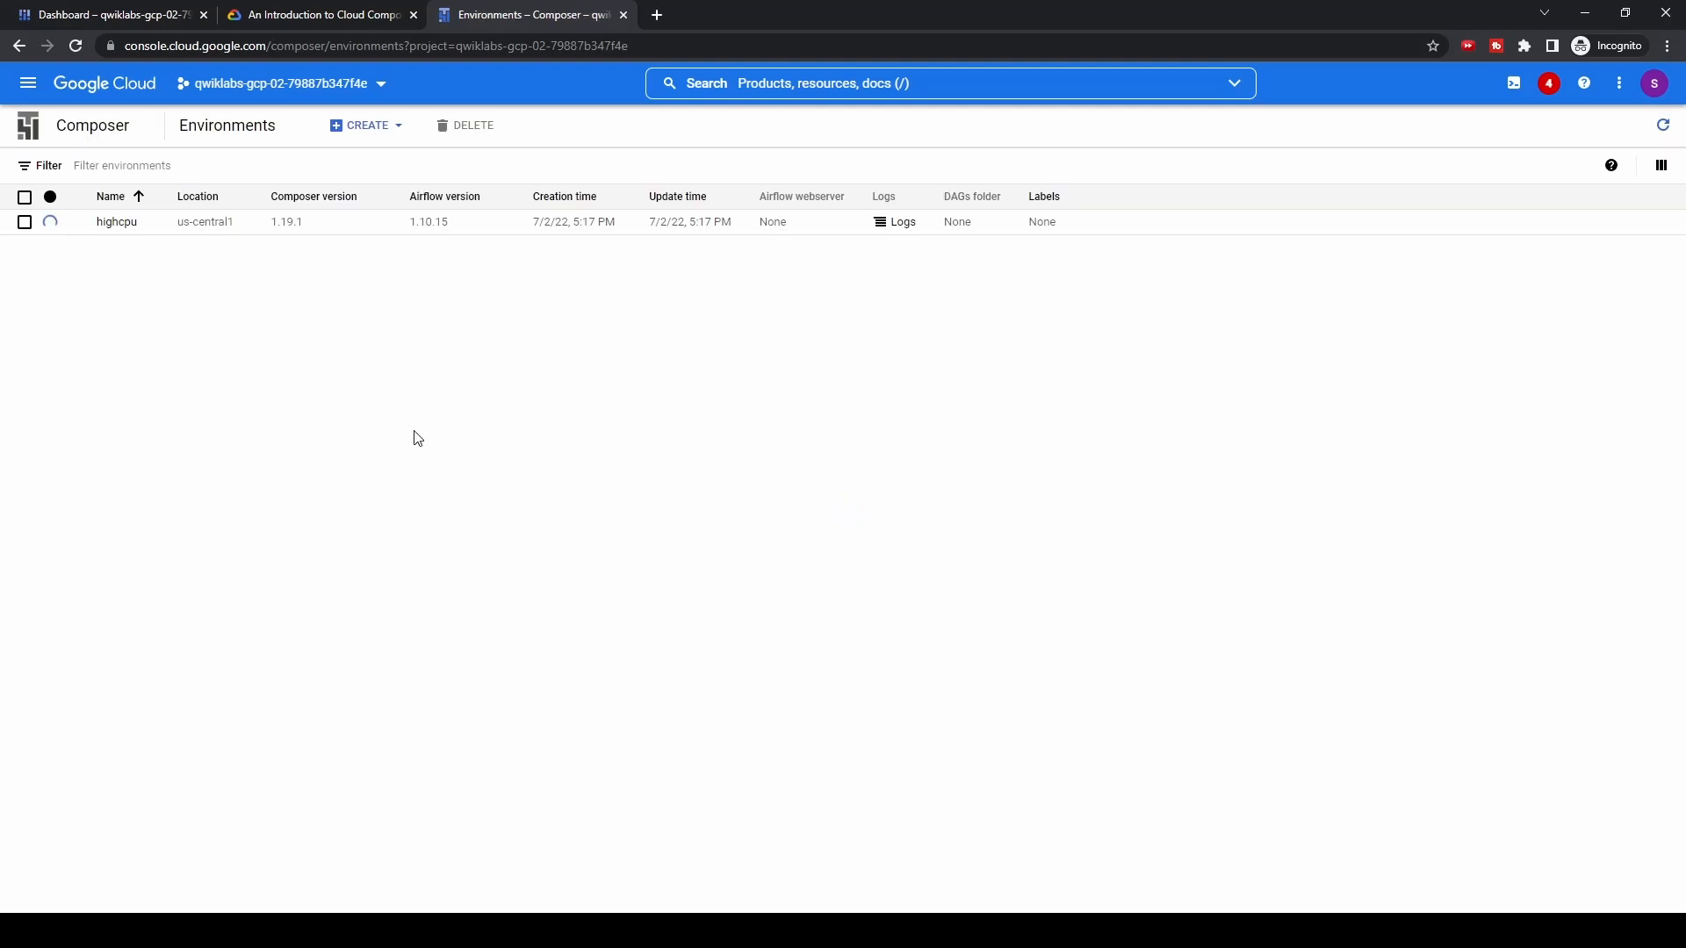
Return to the lab instructions and copy the product name "Cloud Storage" from the Create a Cloud Storage bucket section
left_click(331, 18)
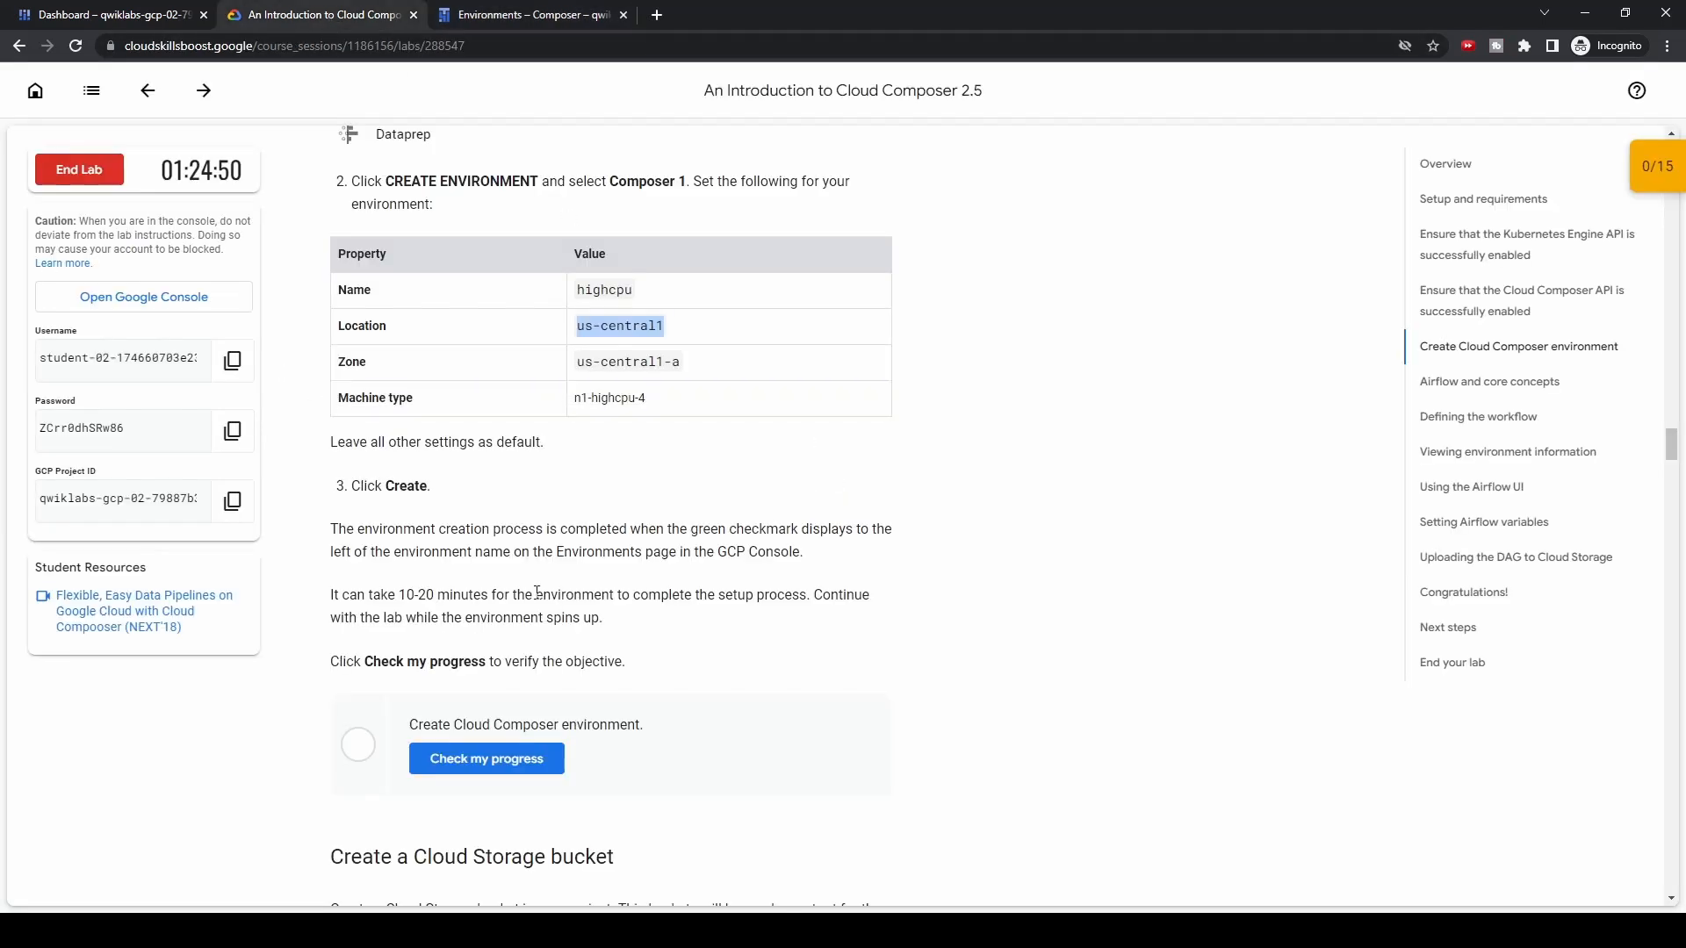
left_click_drag(356, 594, 866, 620)
scroll(865, 620, "down", 3)
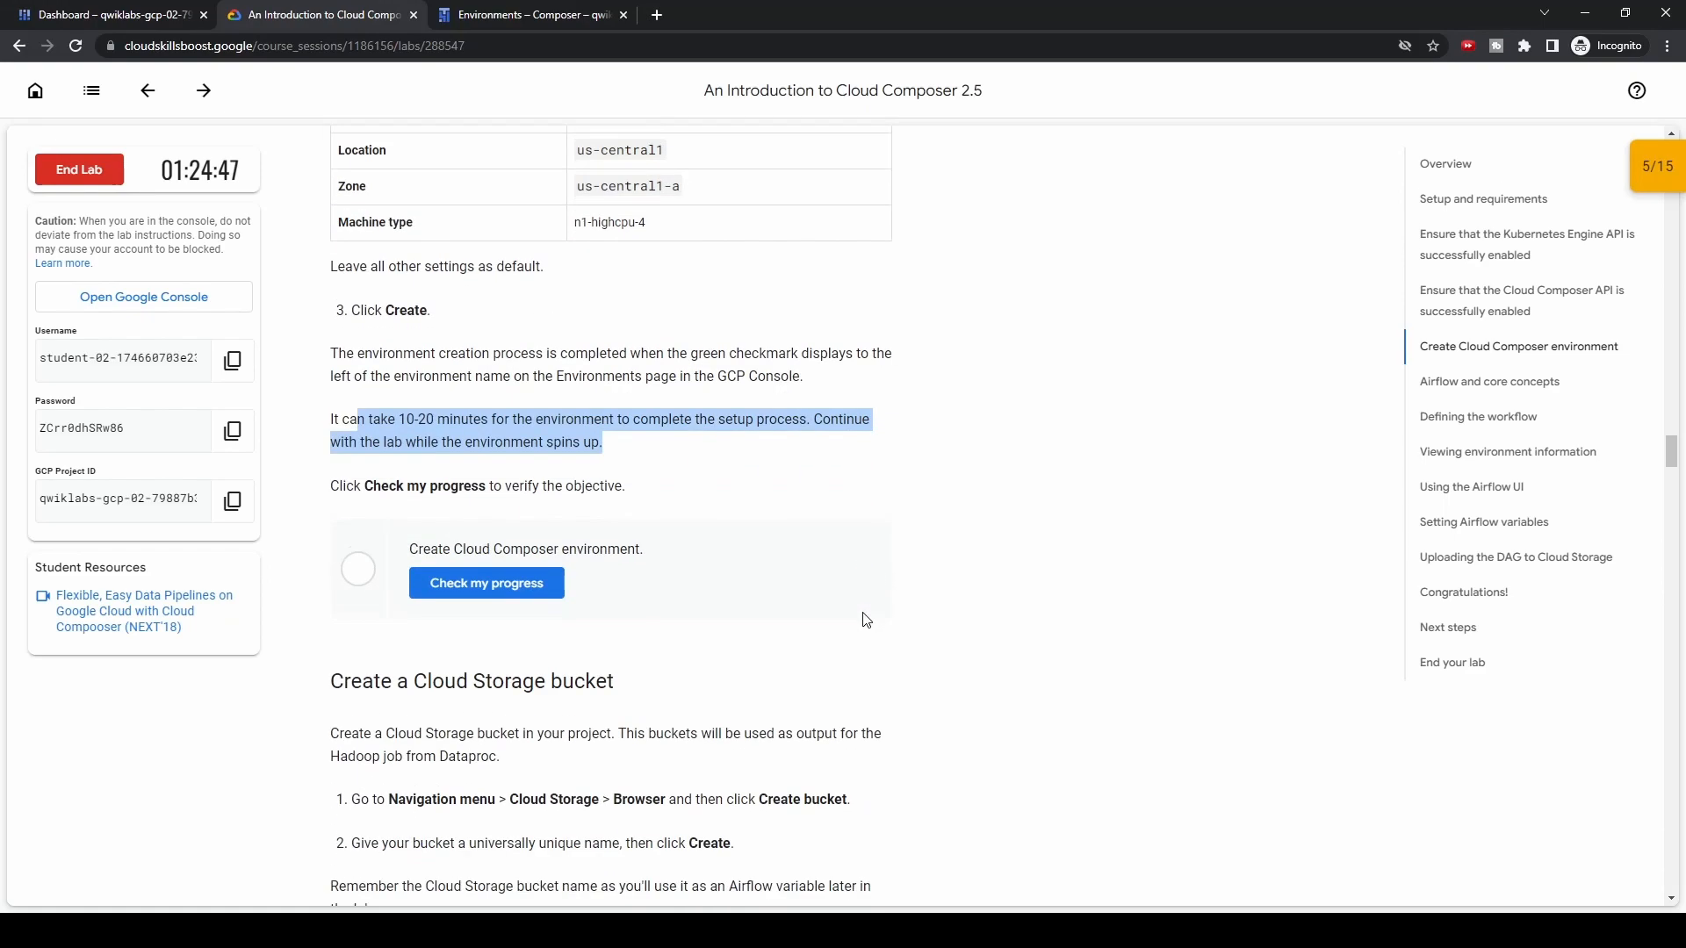
scroll(865, 620, "down", 3)
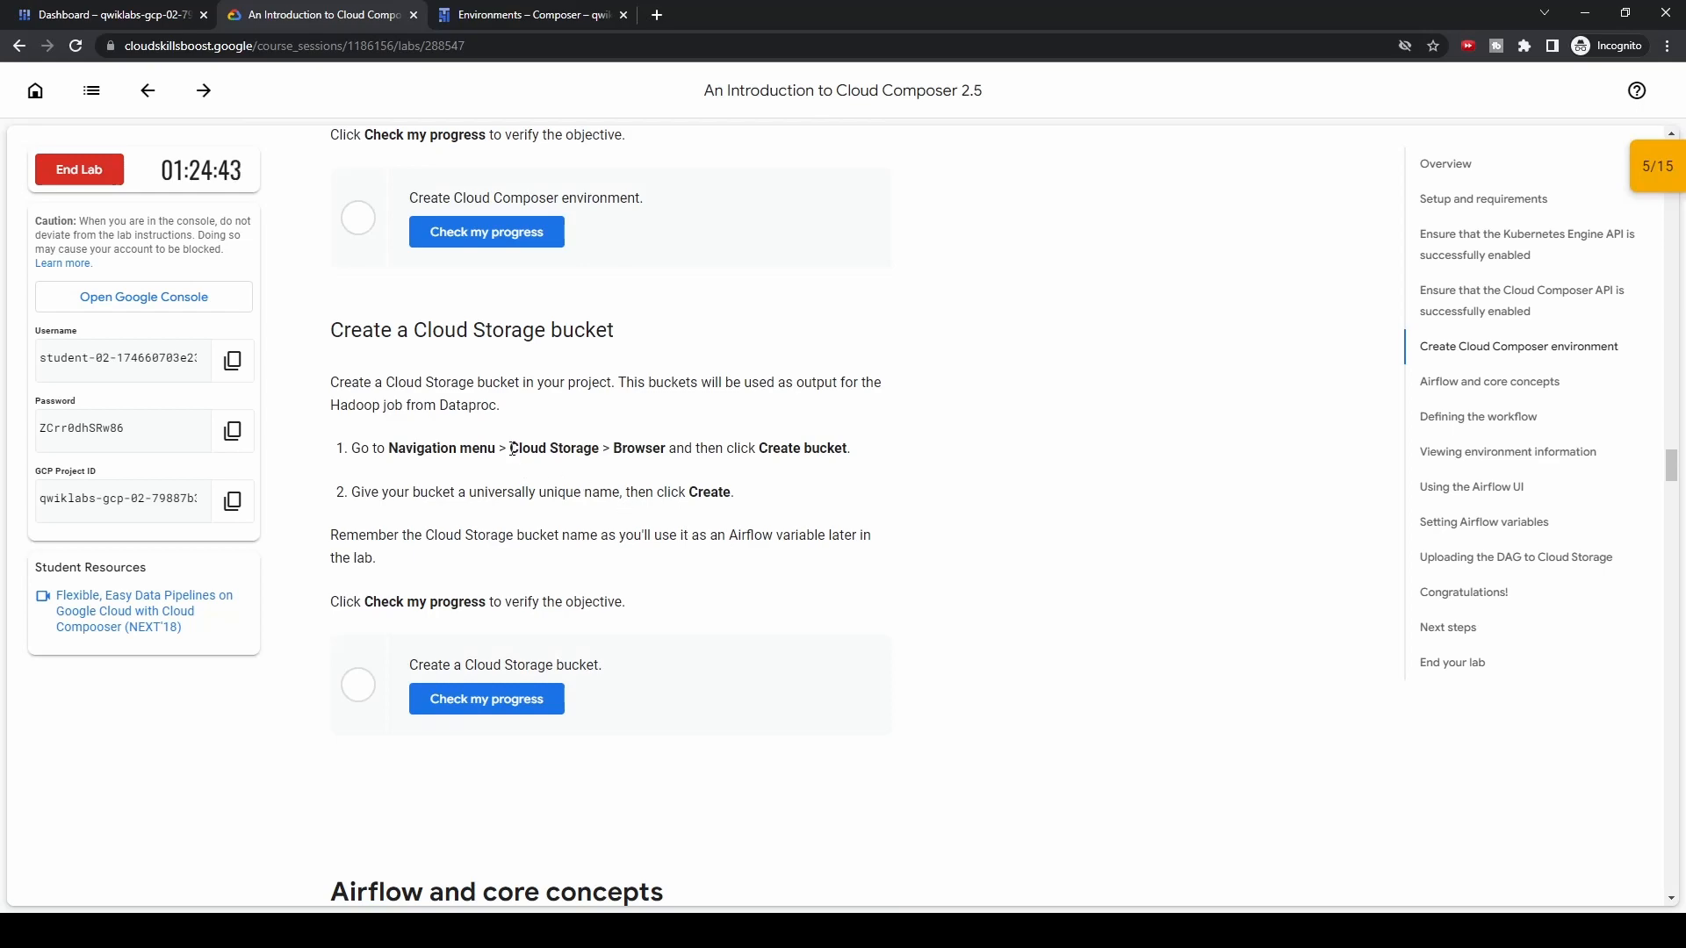
left_click_drag(511, 450, 591, 451)
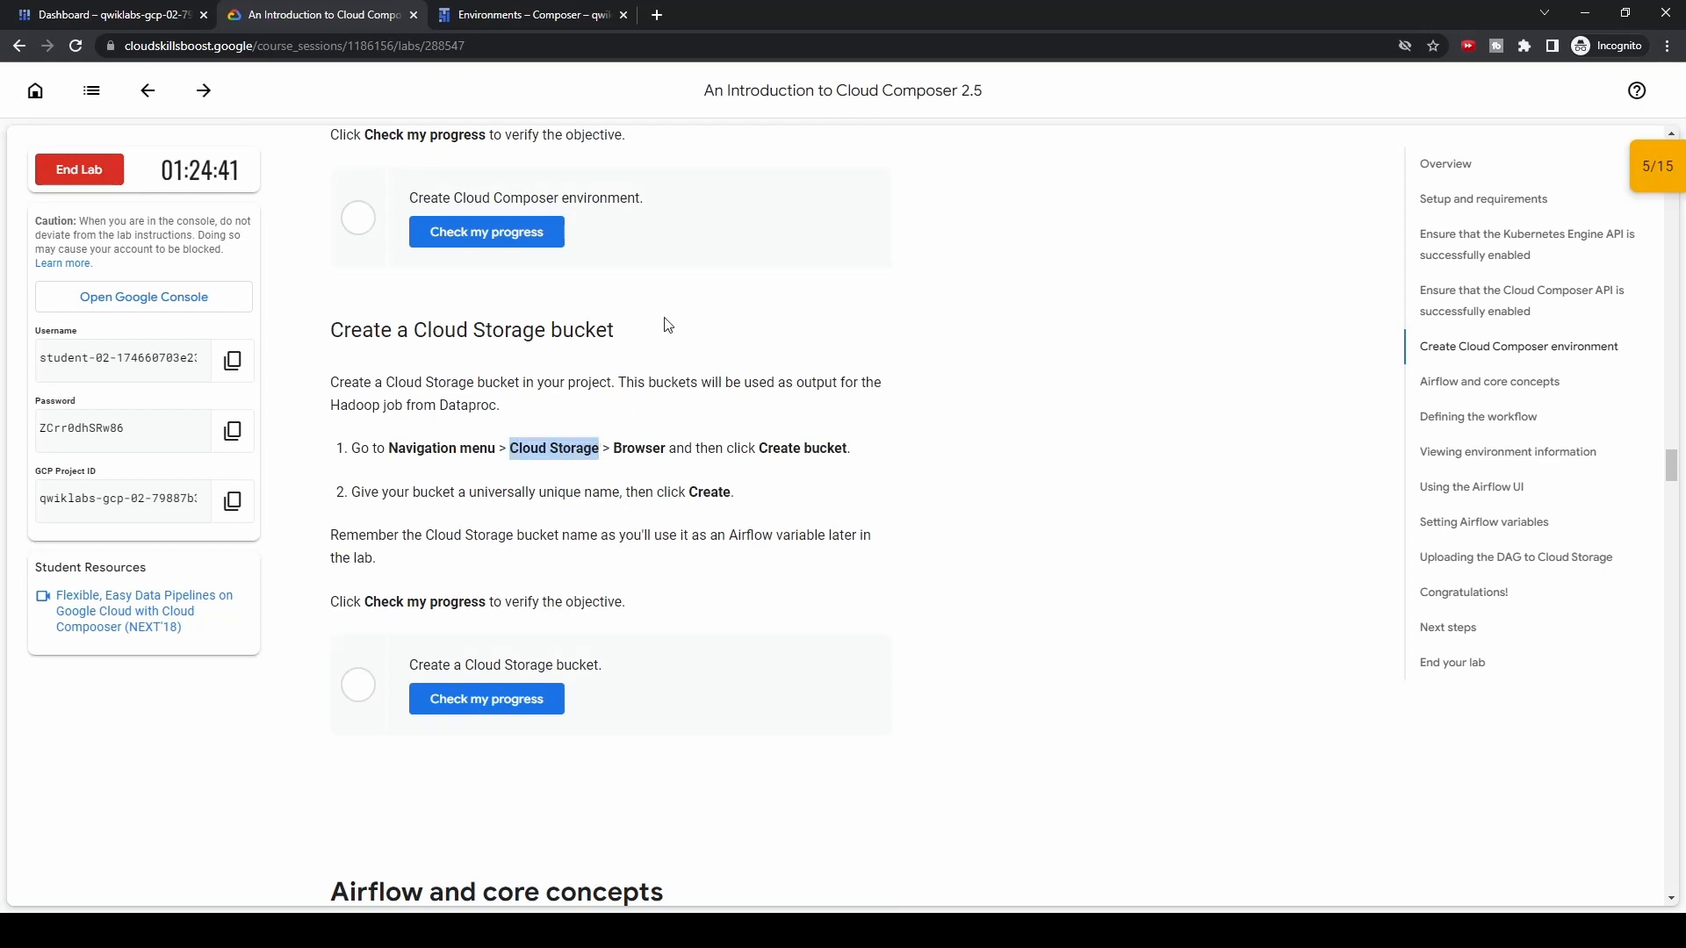
Search the Google Cloud console dashboard for the copied "Cloud Storage" and open its product page in a new browser tab
left_click(115, 15)
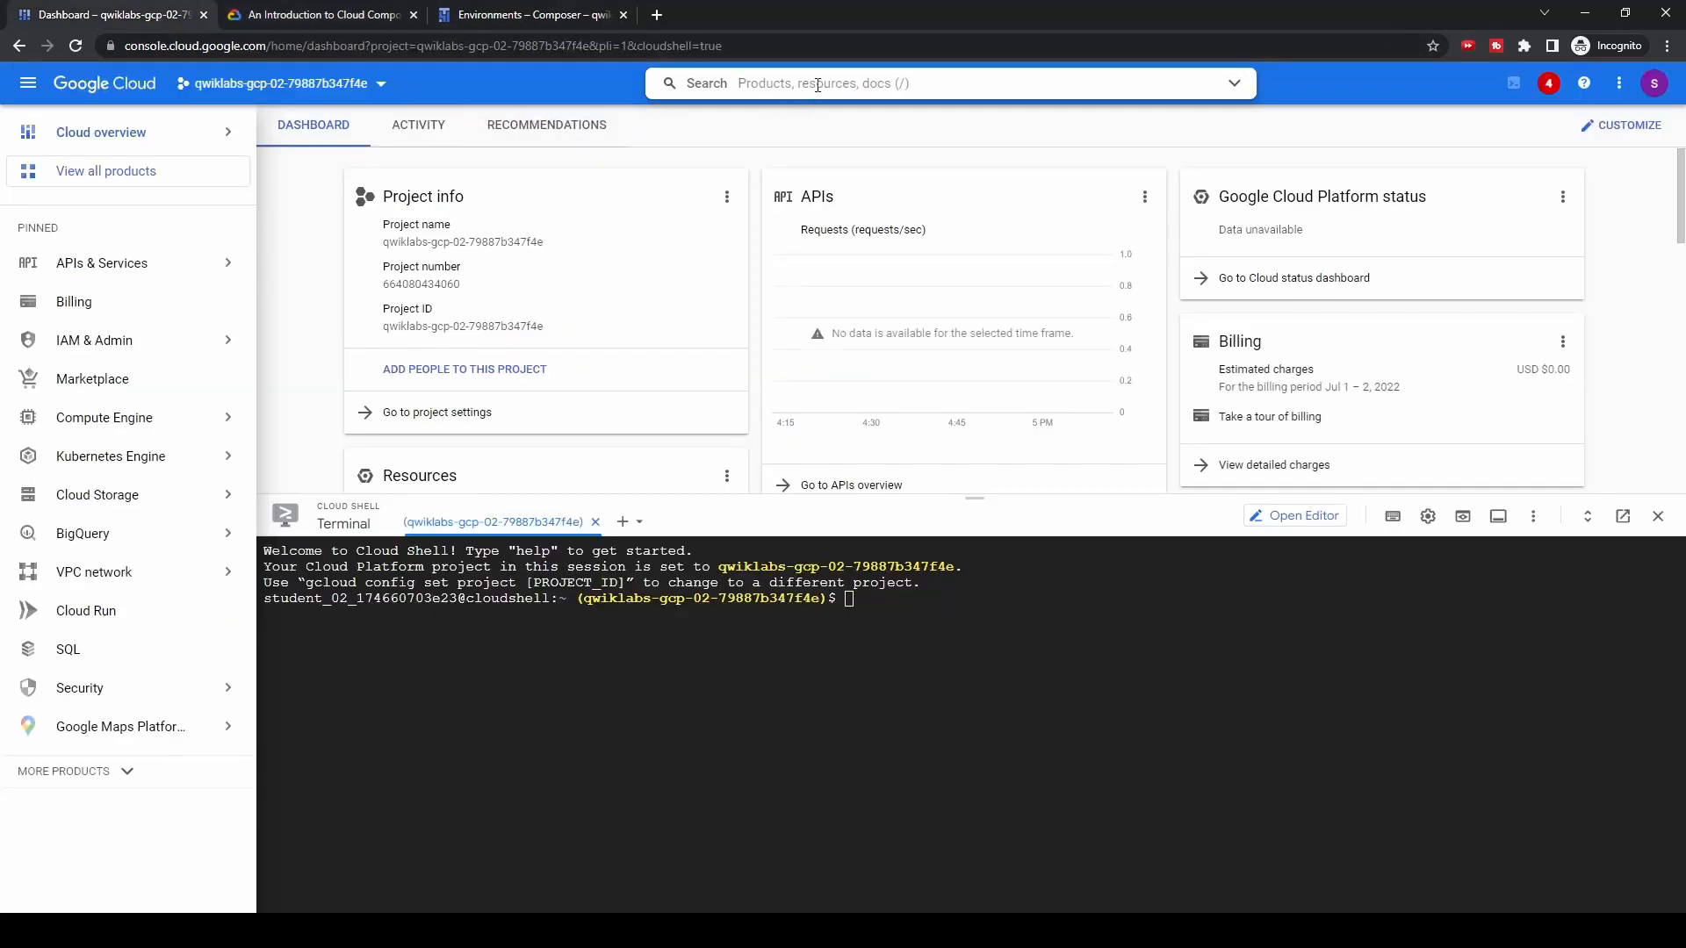
type("Cloud Storage")
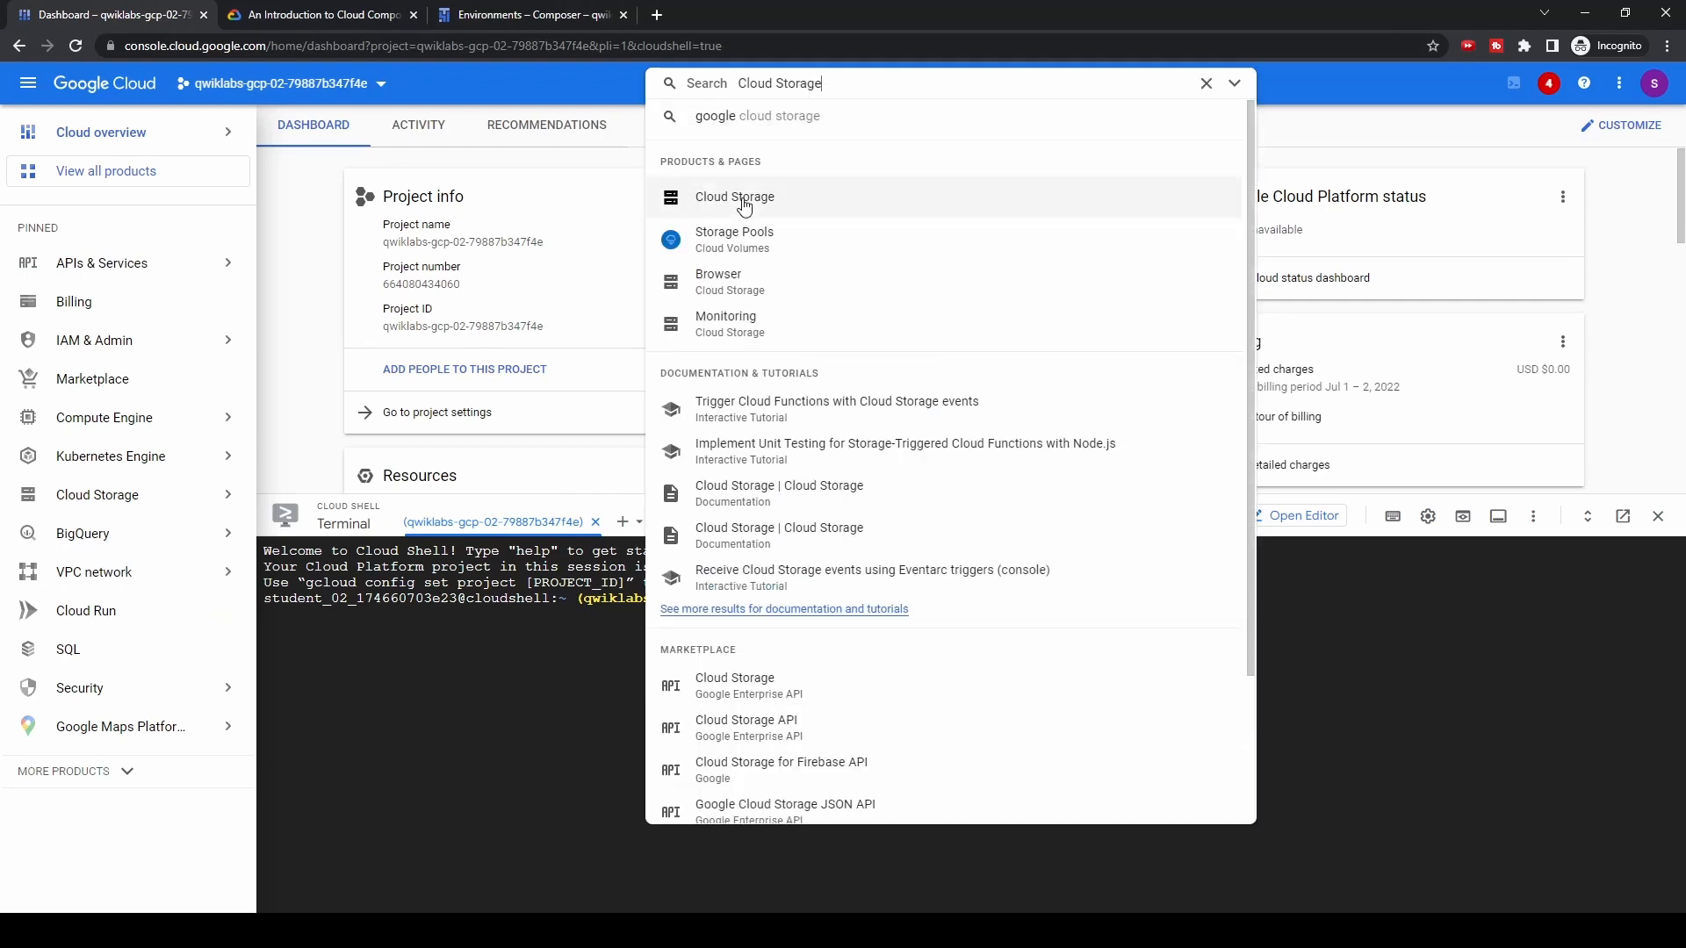
middle_click(786, 209)
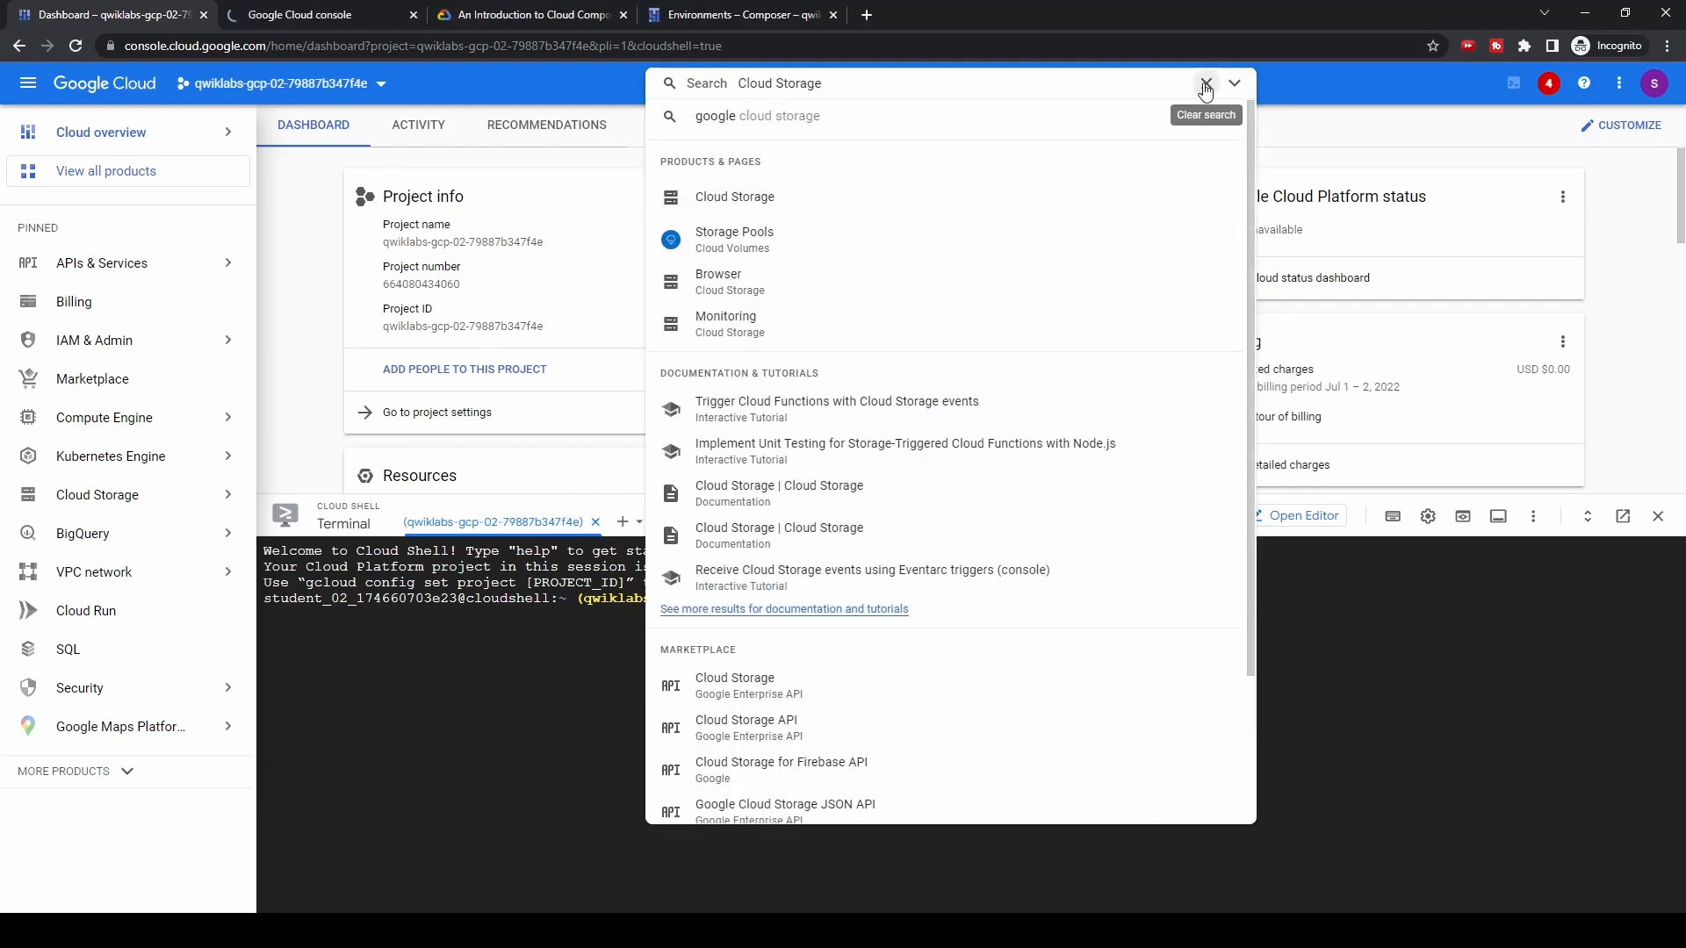
Clear the console search and copy the GCP Project ID from the lab's credentials
left_click(1205, 82)
left_click(504, 16)
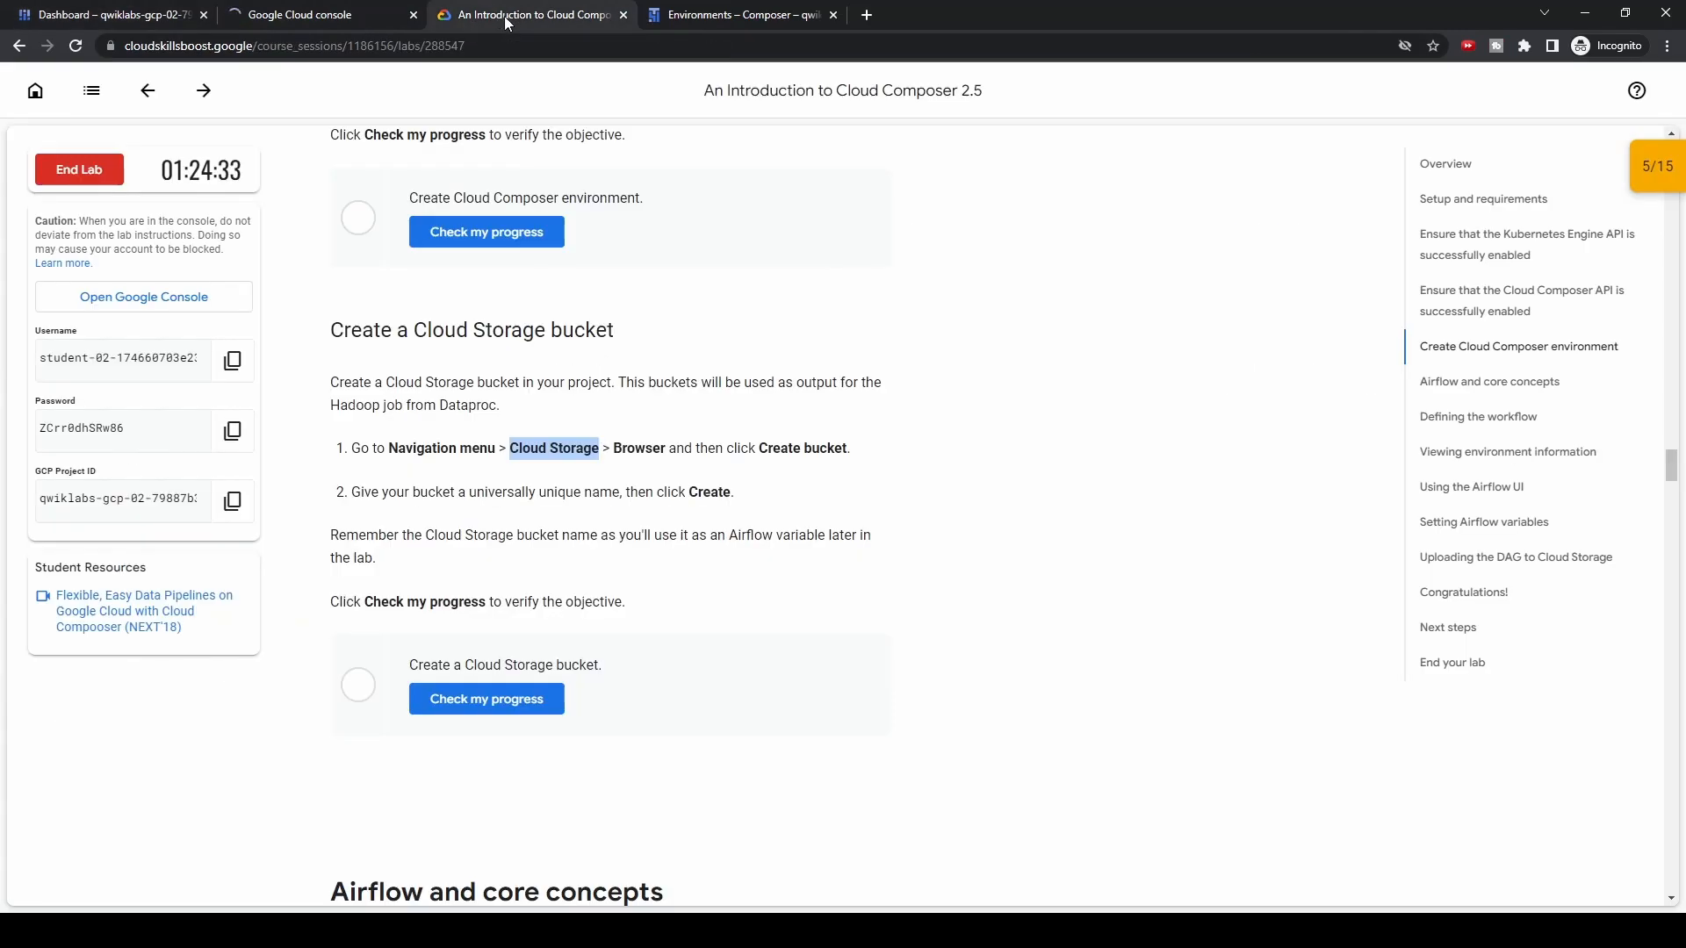
left_click(217, 504)
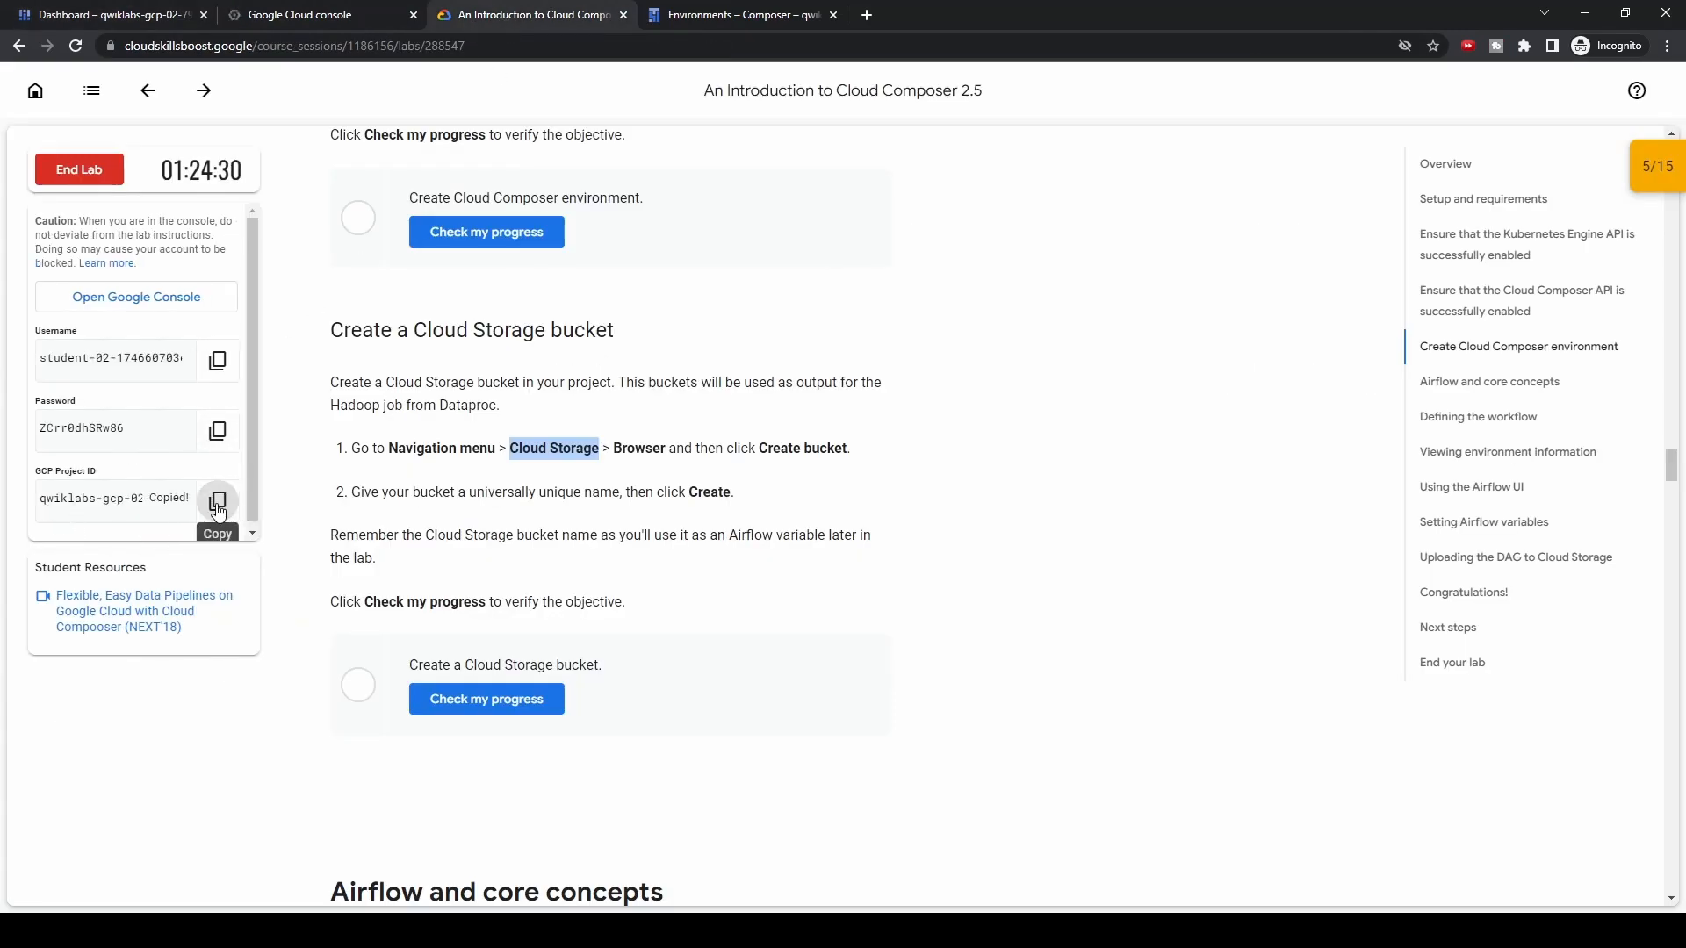
Create a Cloud Storage bucket named with the copied project ID, qwiklabs-gcp-02-79887b347f4e, keeping all other settings at default
left_click(343, 20)
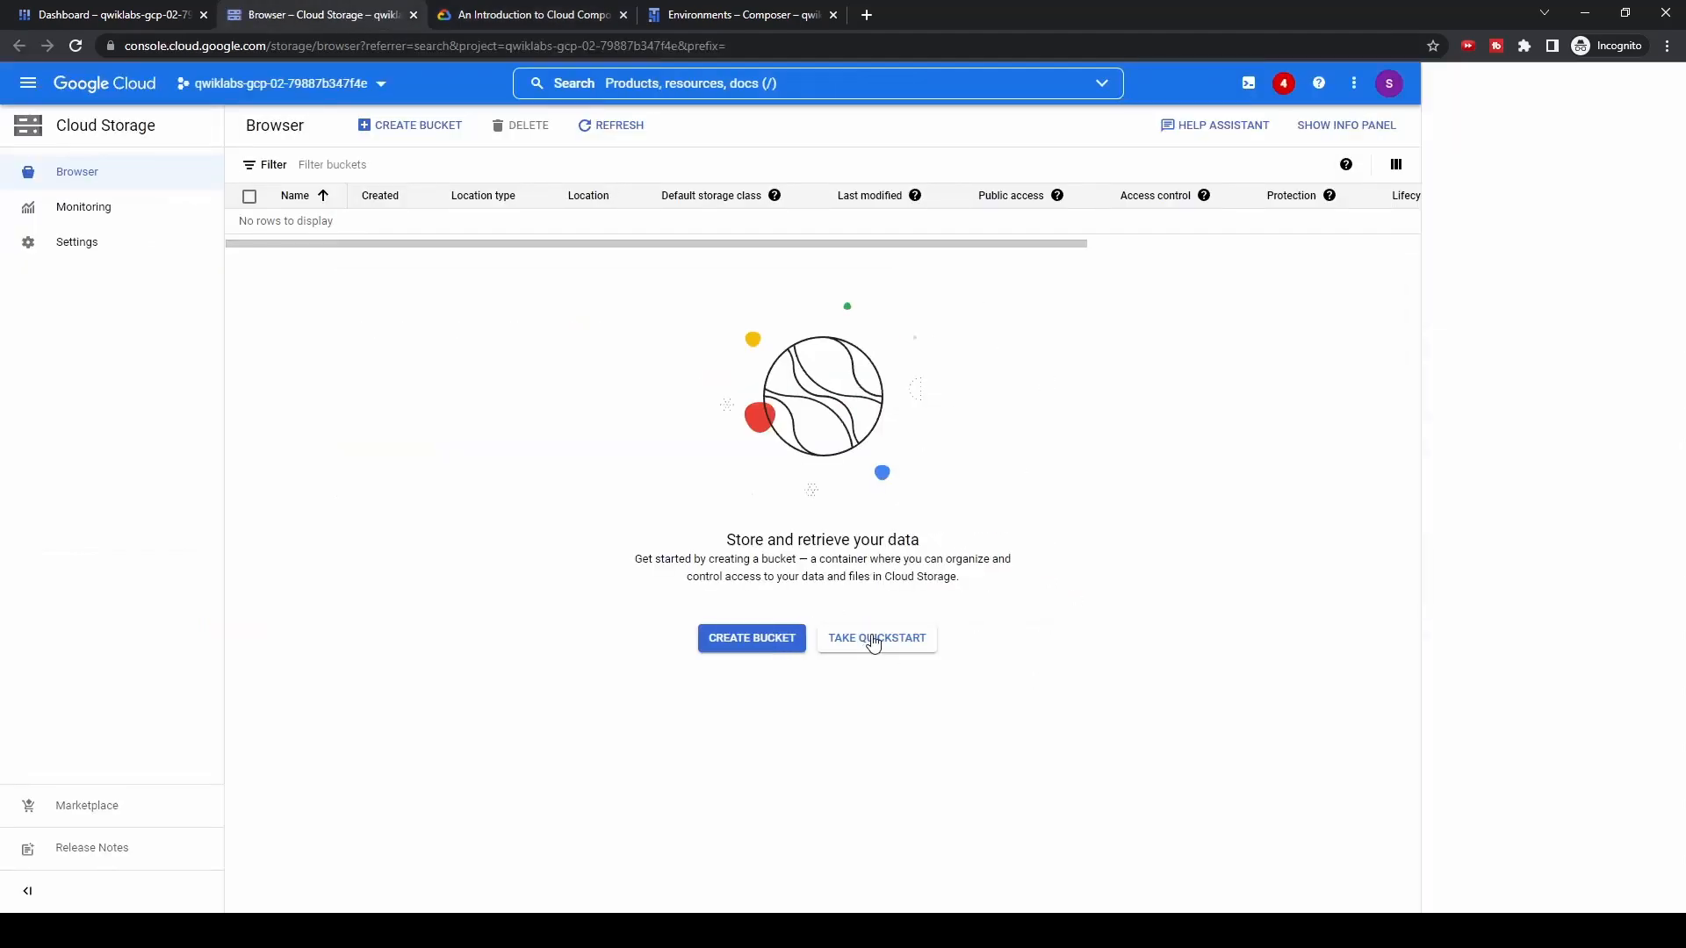
left_click(745, 640)
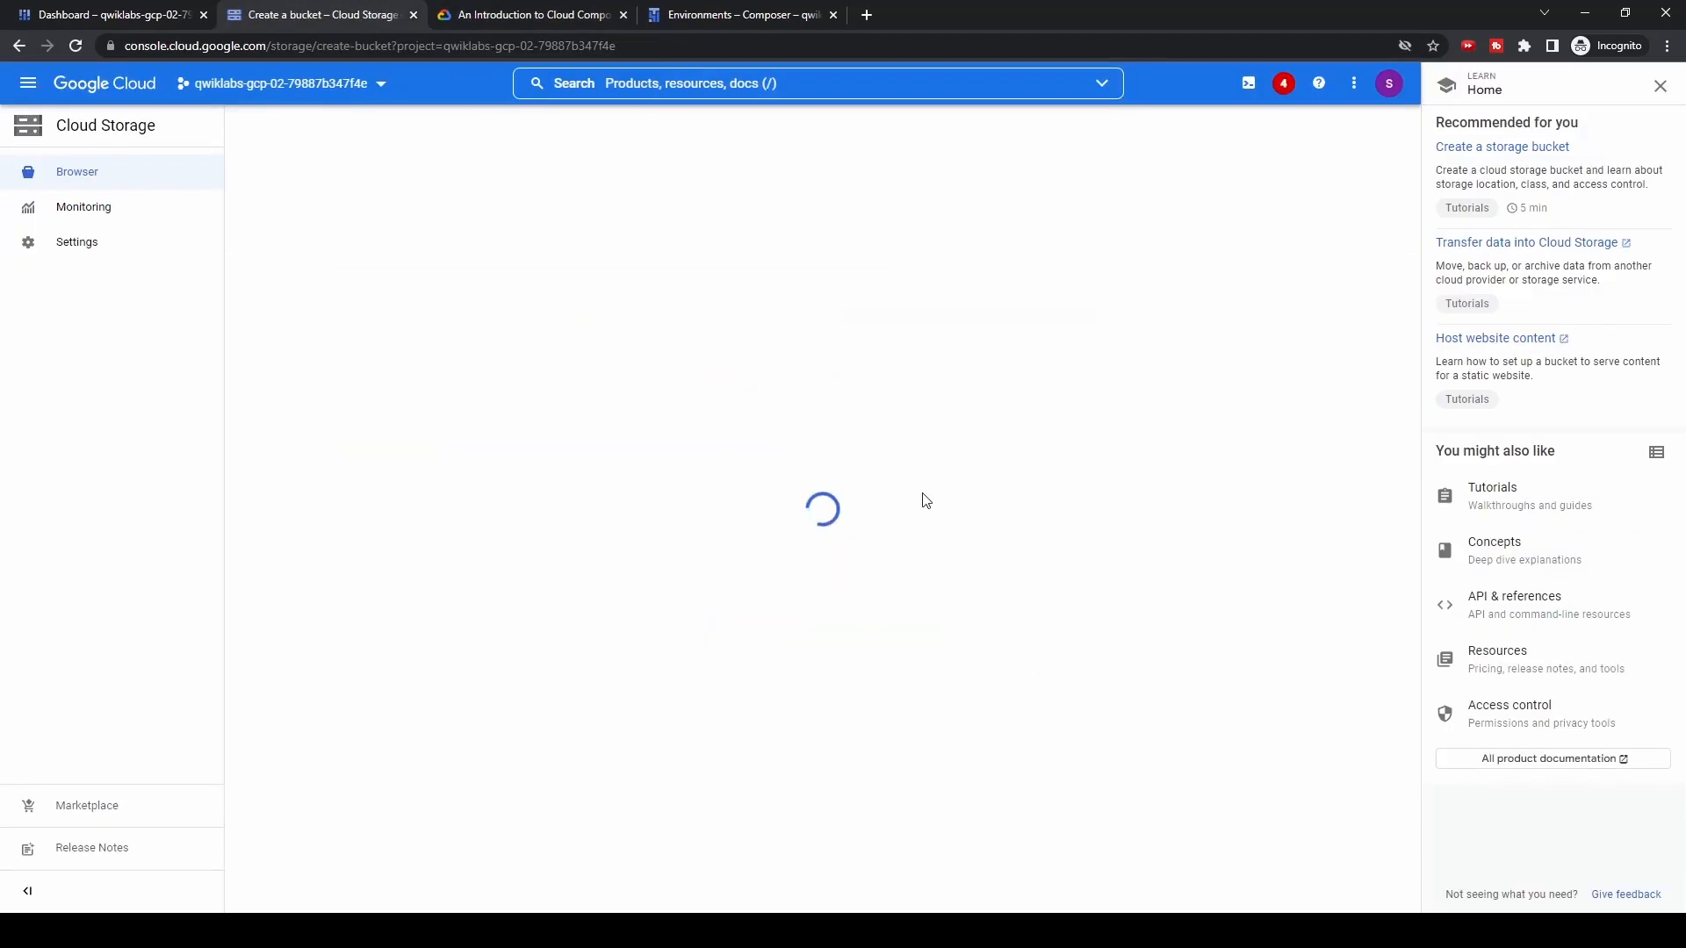
left_click(451, 258)
key("ctrl+v")
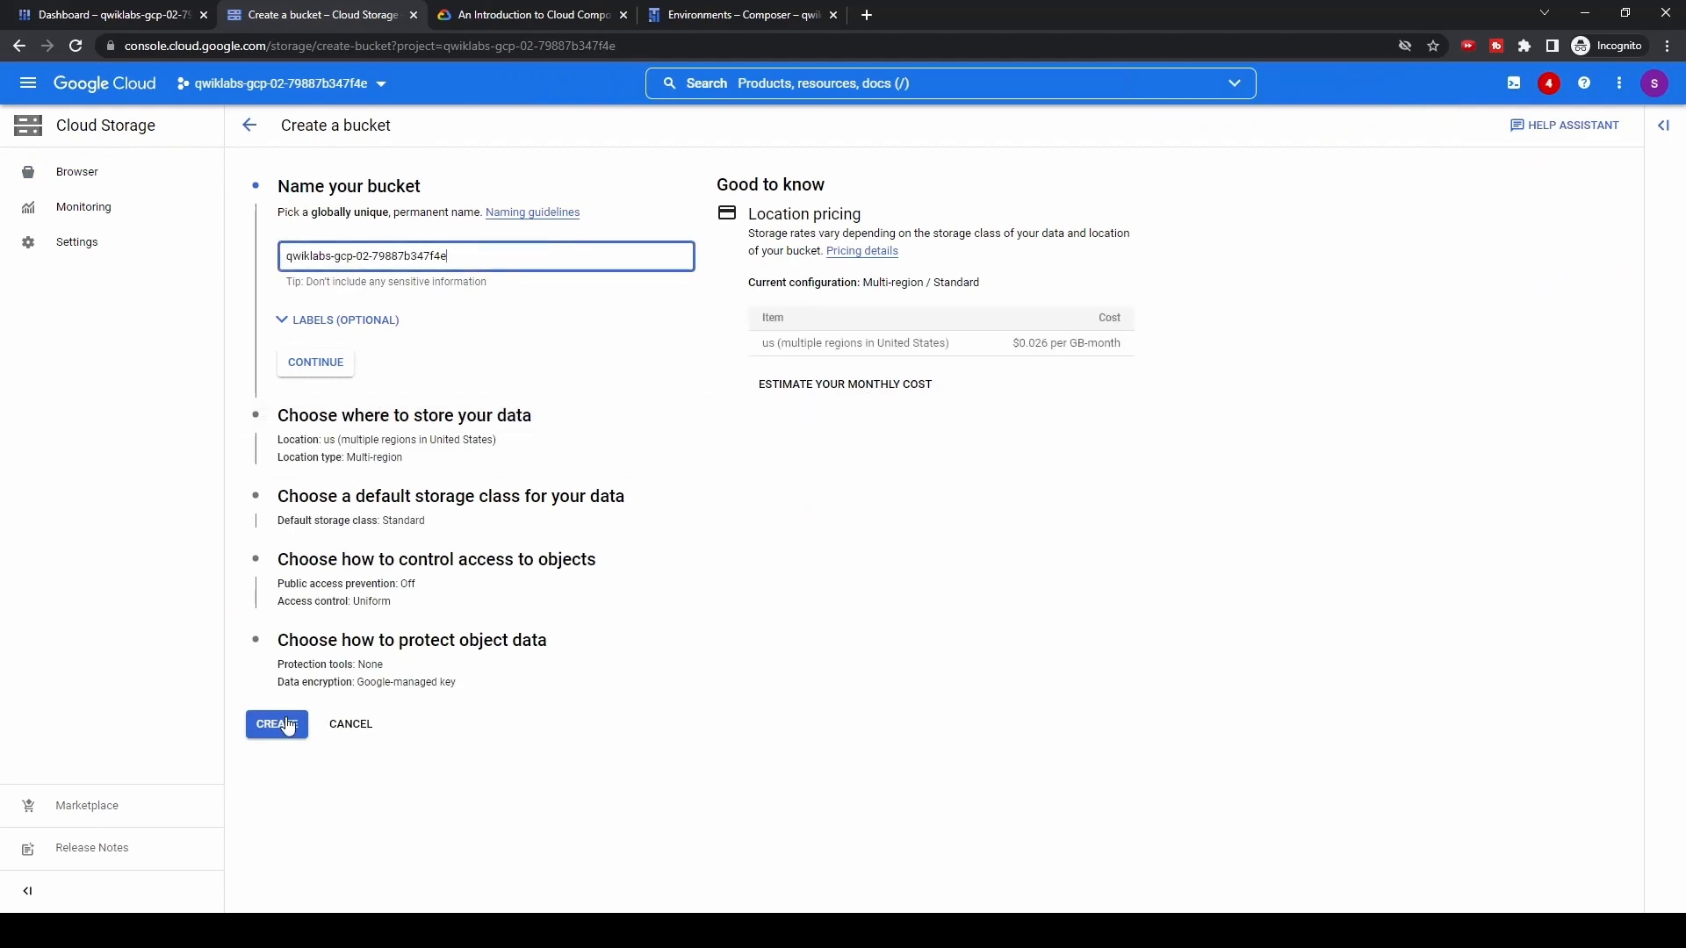
left_click(344, 367)
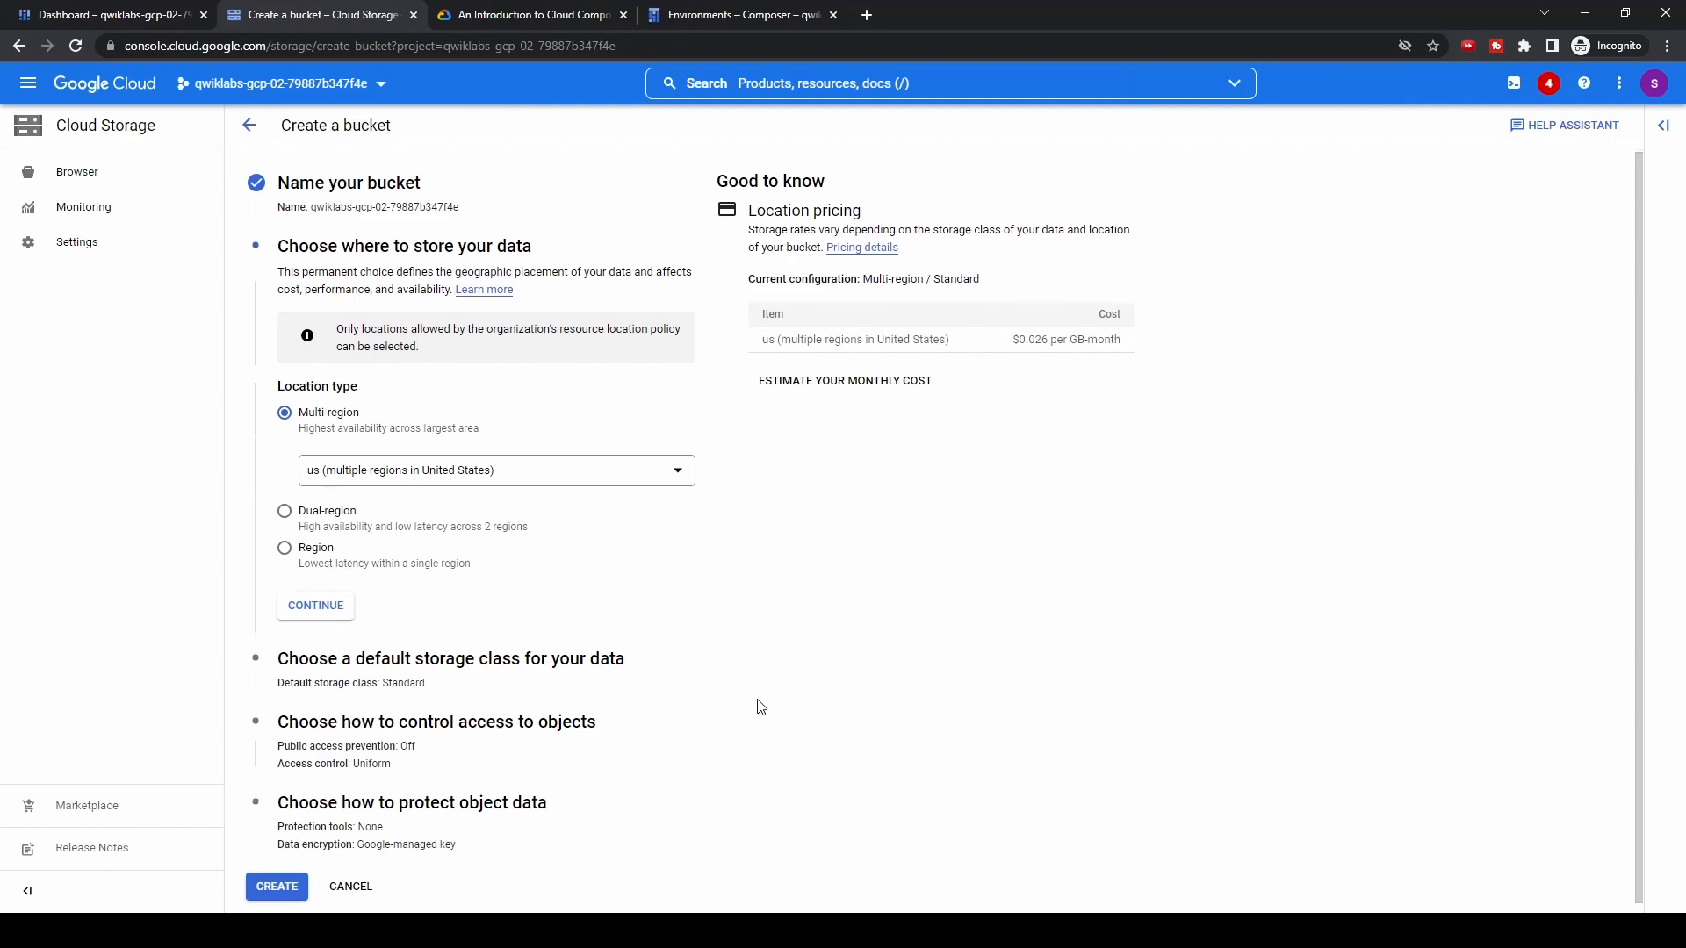
left_click(254, 882)
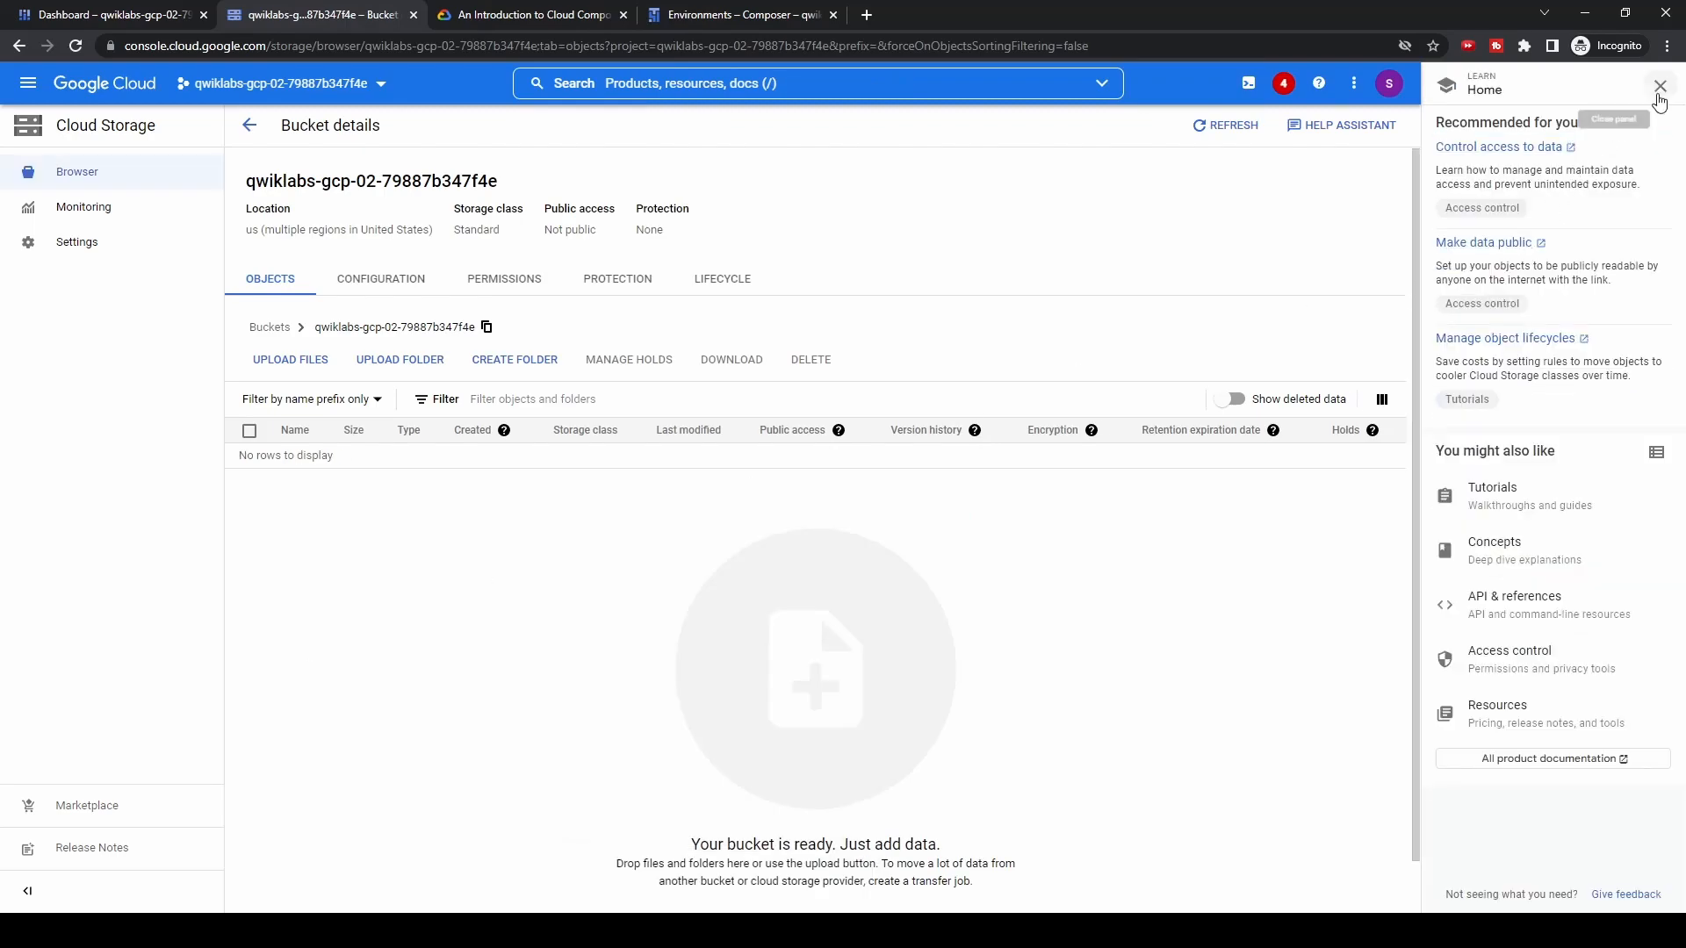
Close the Learn recommendations and run the lab's progress check for the Create a Cloud Storage bucket objective
left_click(1659, 85)
left_click(560, 17)
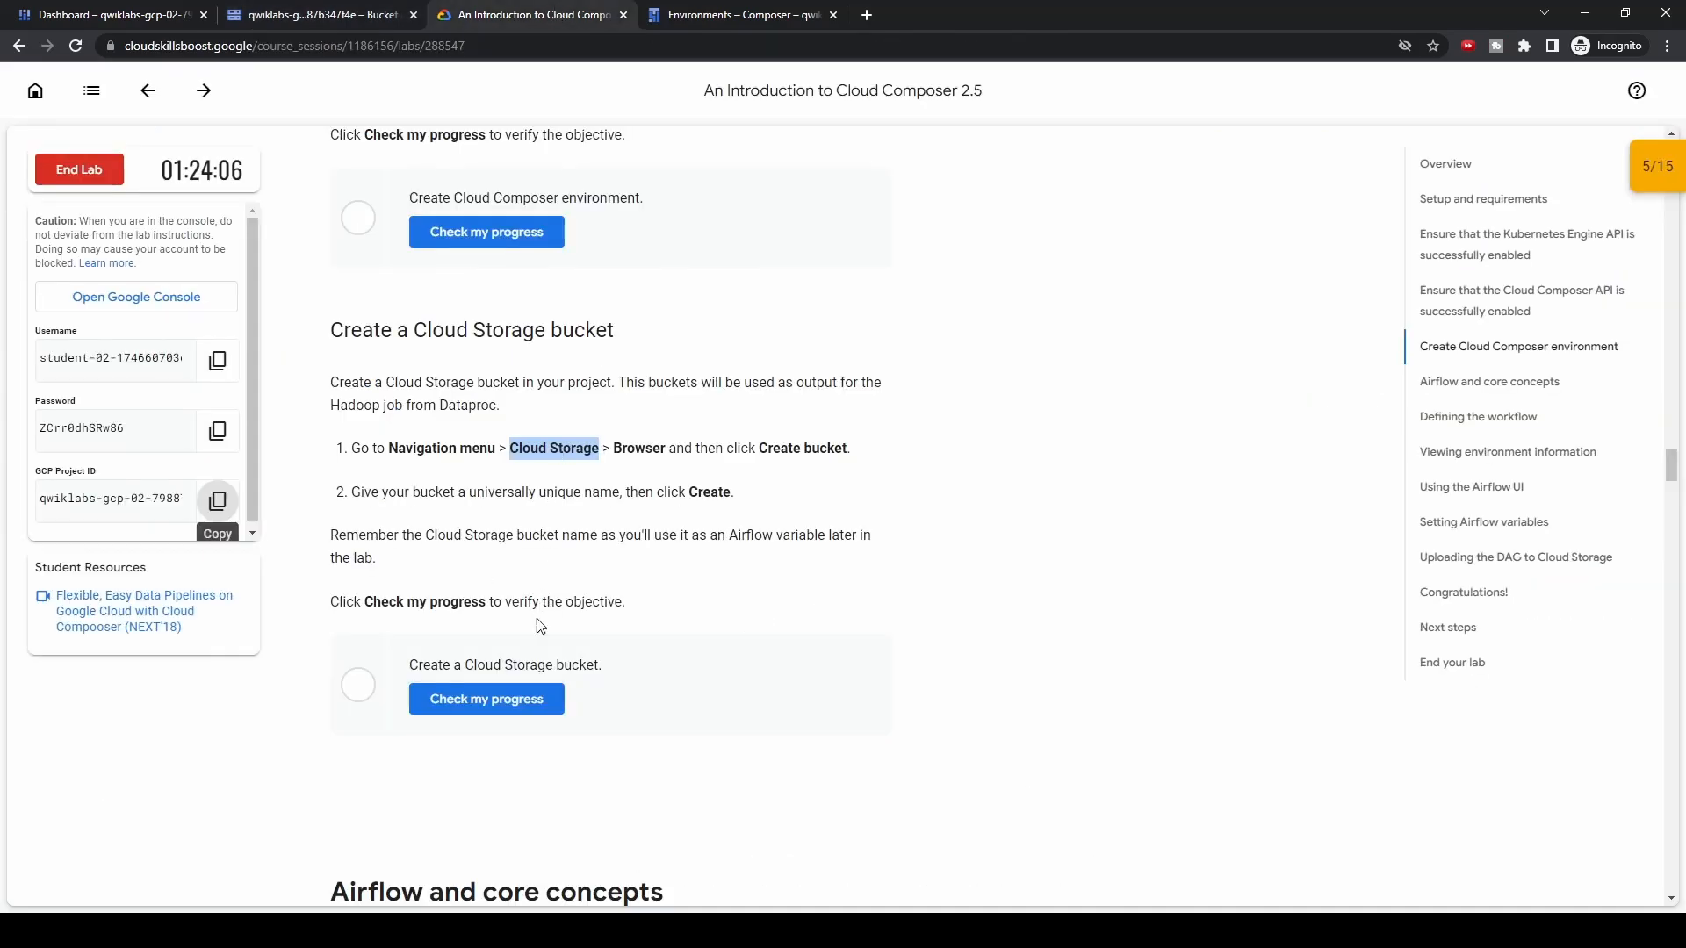
left_click(509, 700)
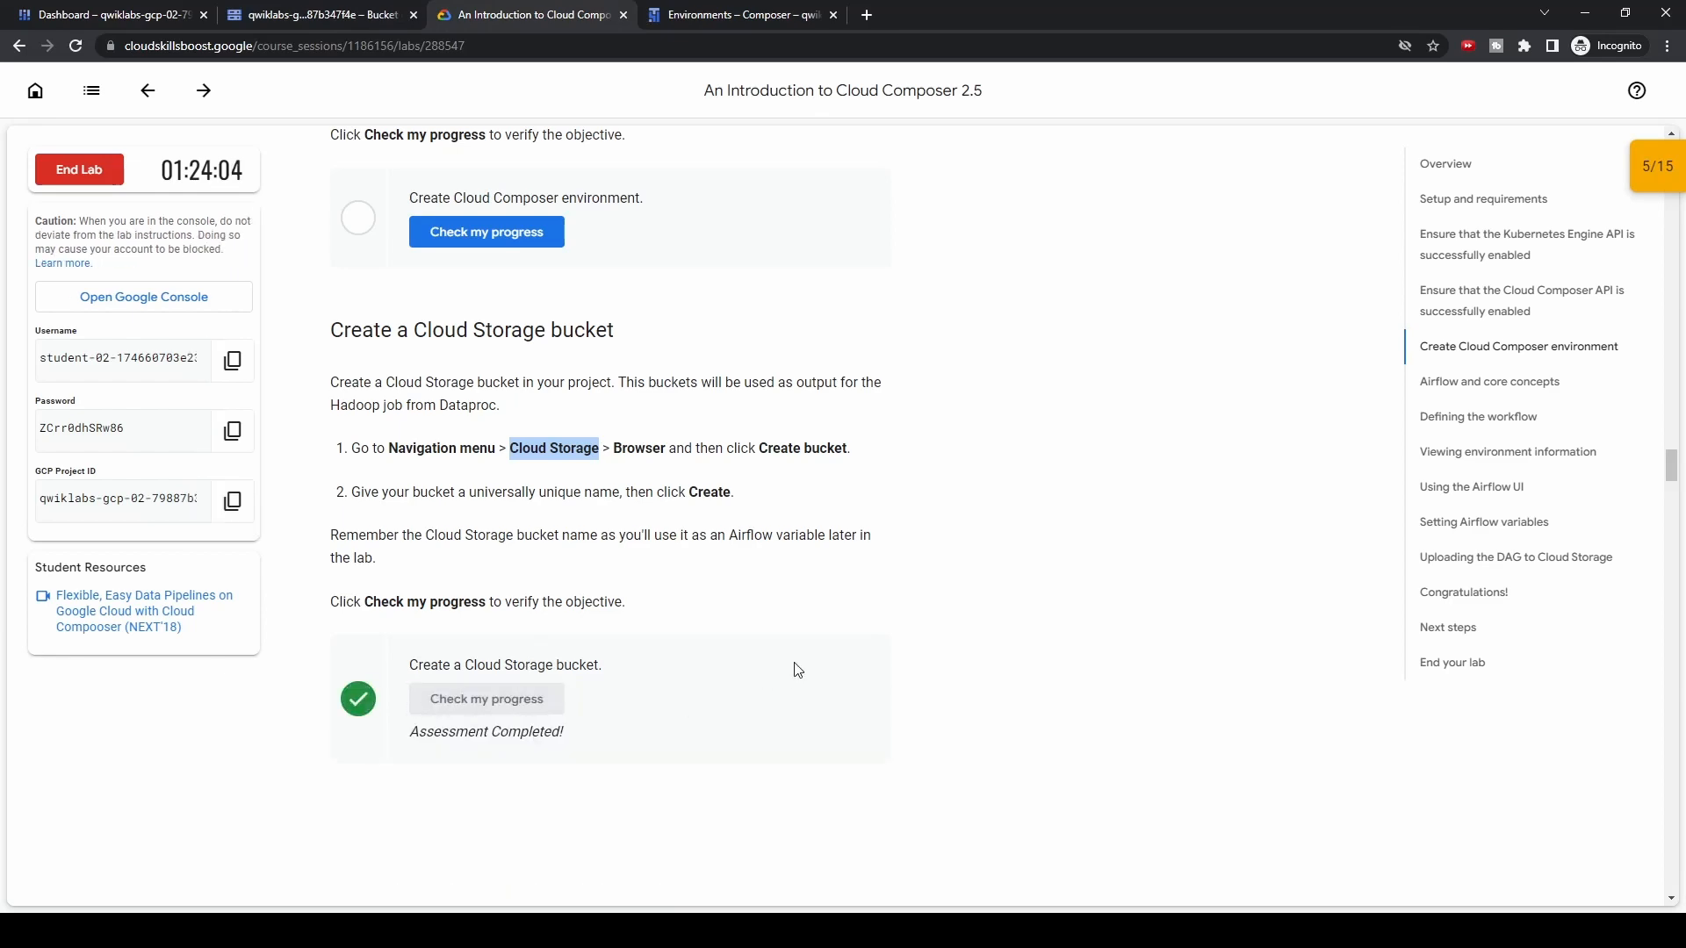
Check the creation status of the highcpu environment in Composer and return to the lab instructions
scroll(755, 263, "up", 1)
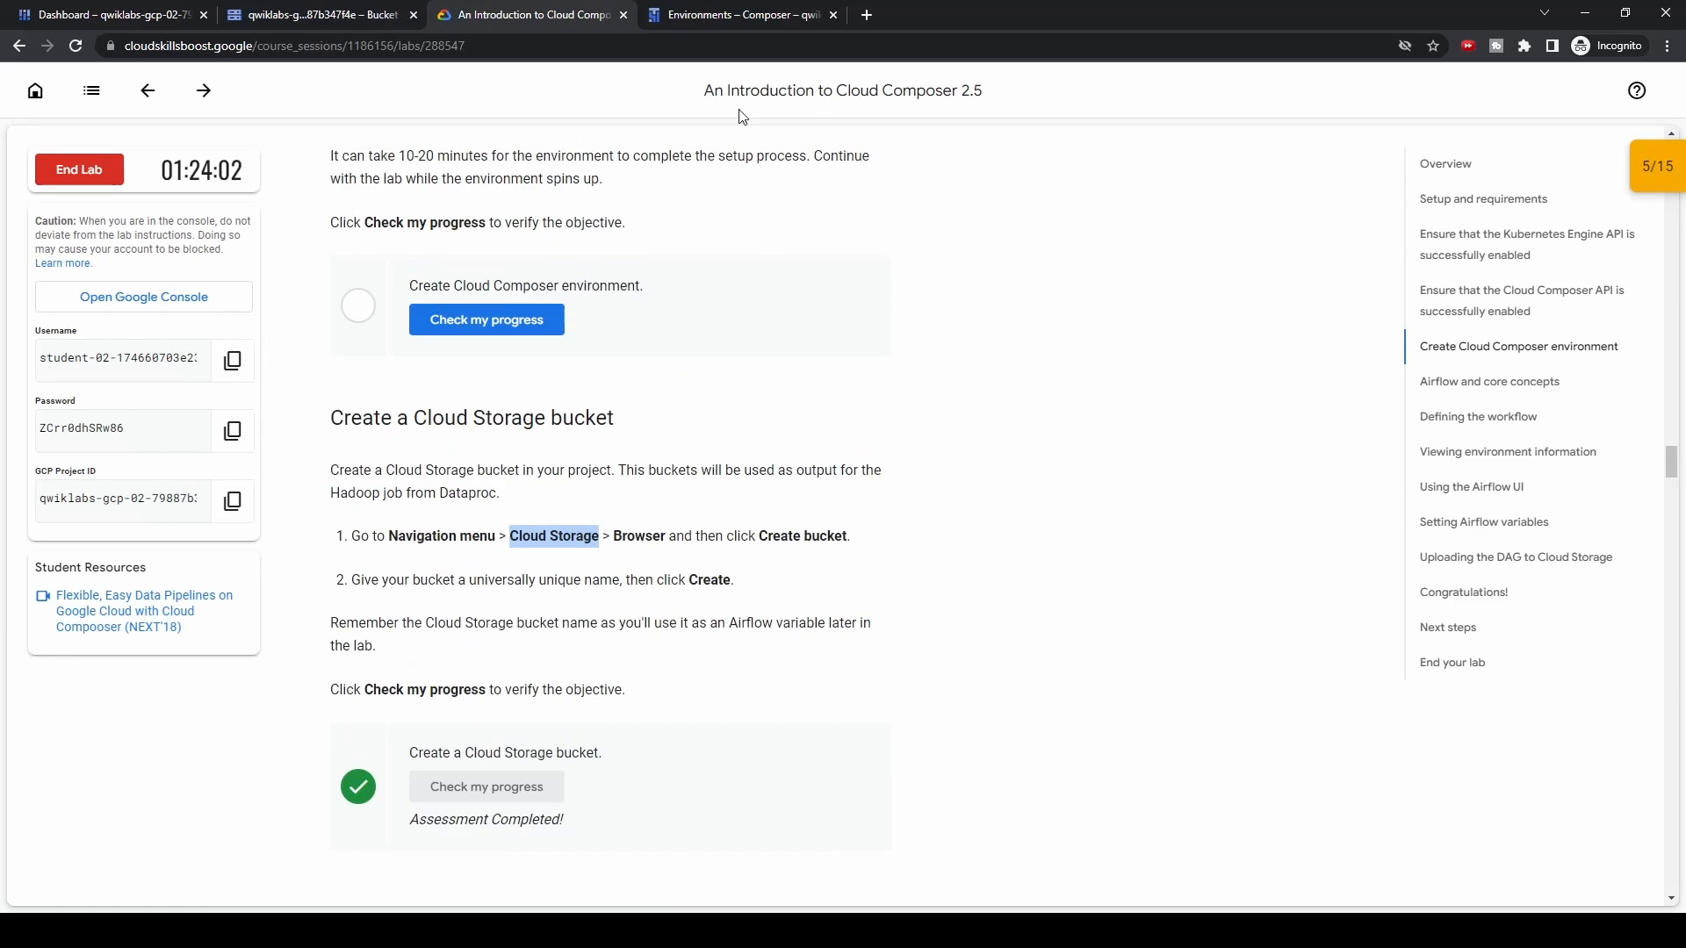
left_click(766, 14)
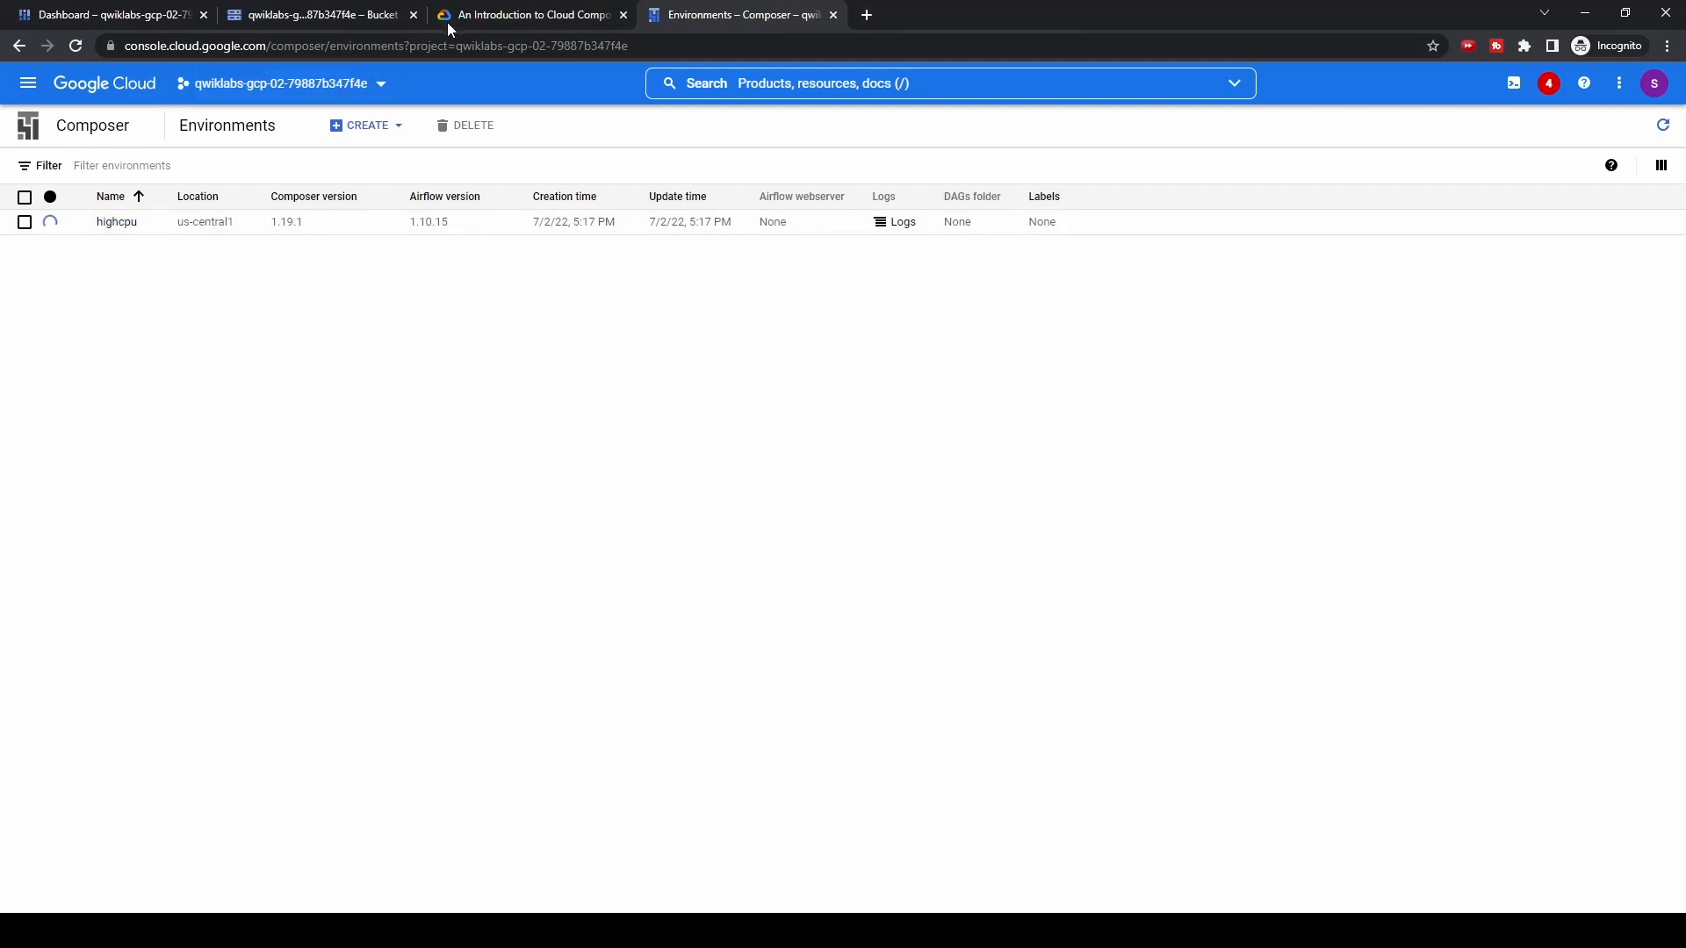
left_click(504, 15)
Read the Airflow and core concepts section of the lab instructions
scroll(732, 532, "down", 7)
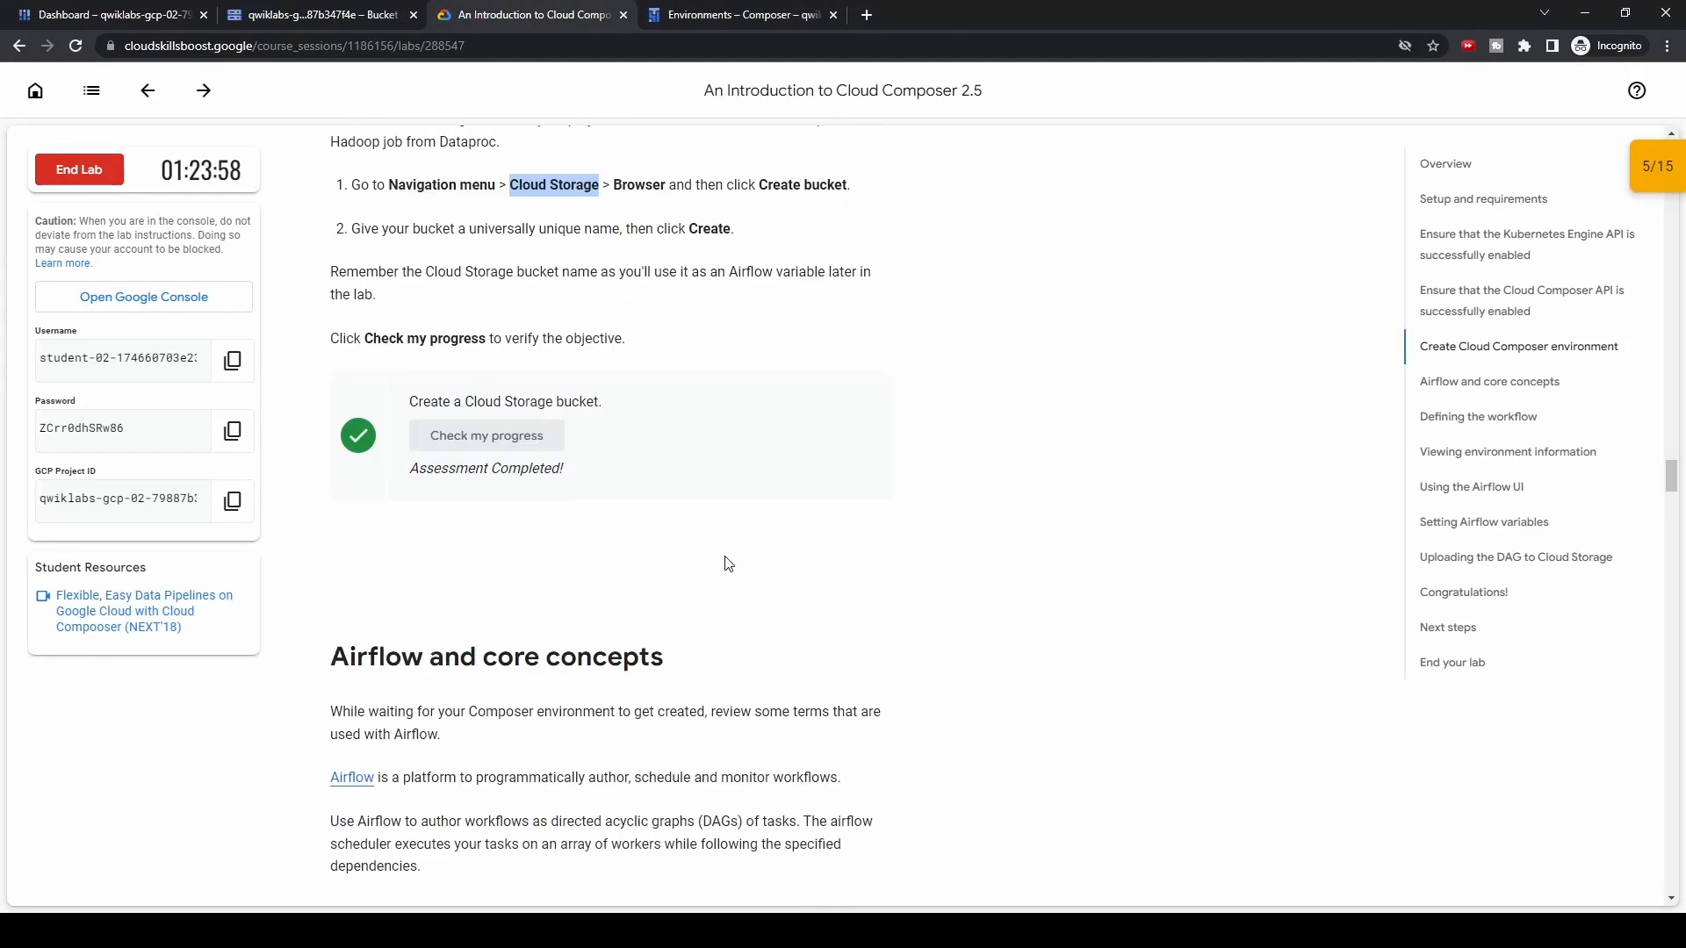
scroll(726, 558, "down", 1)
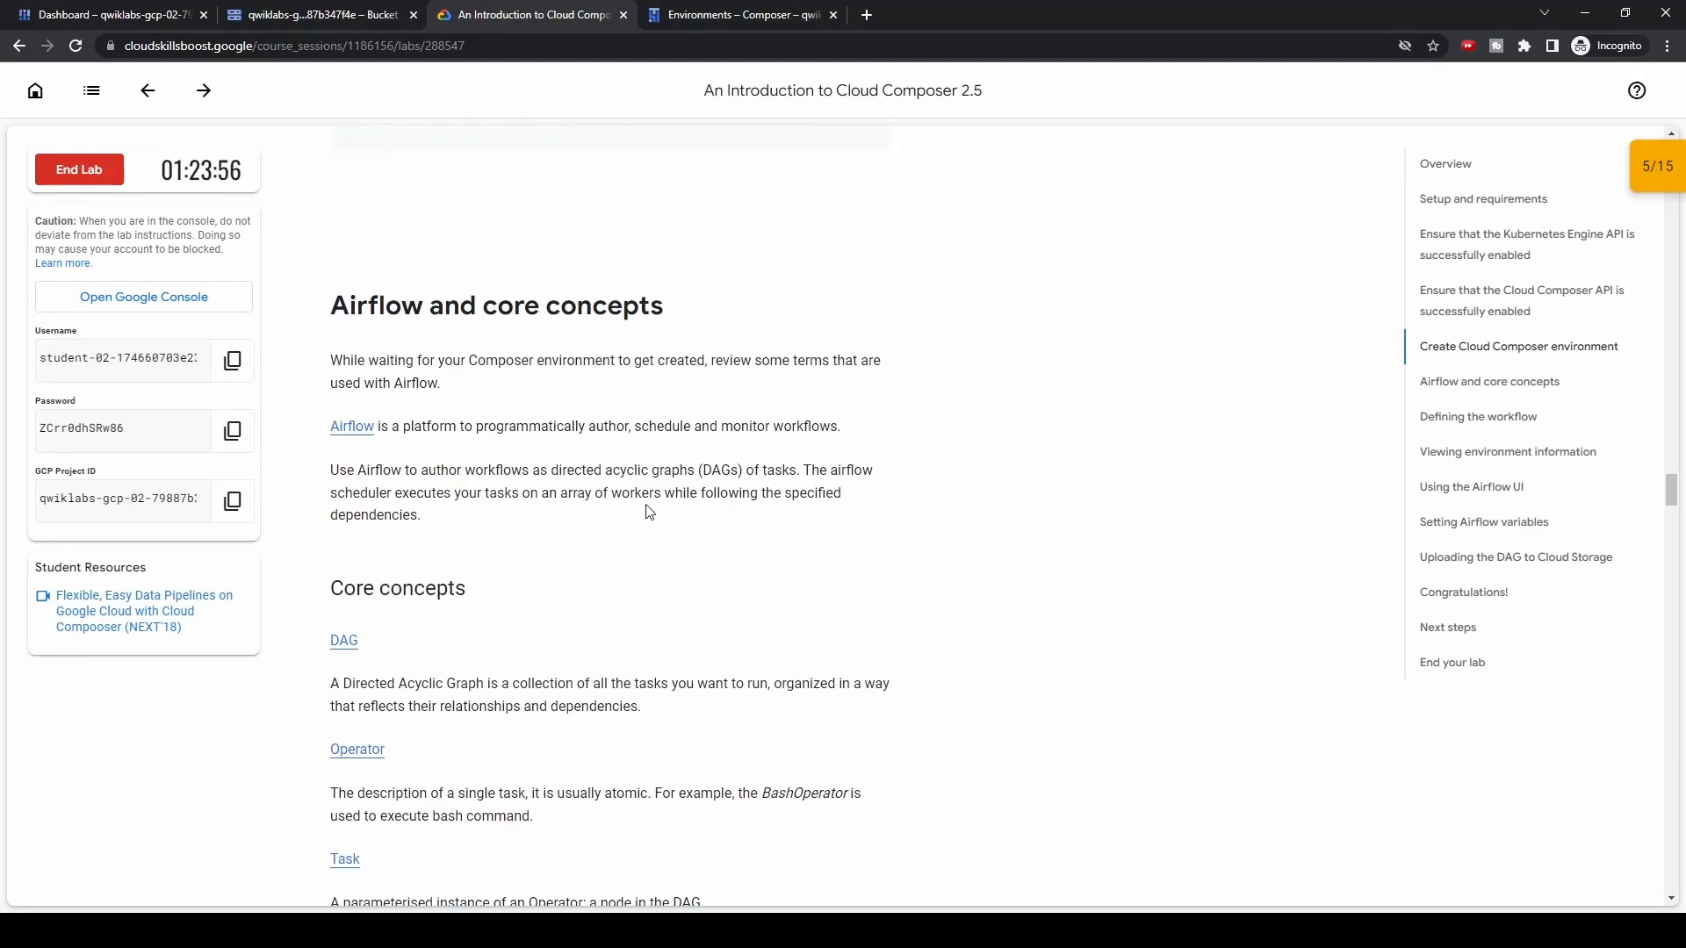
scroll(650, 516, "down", 1)
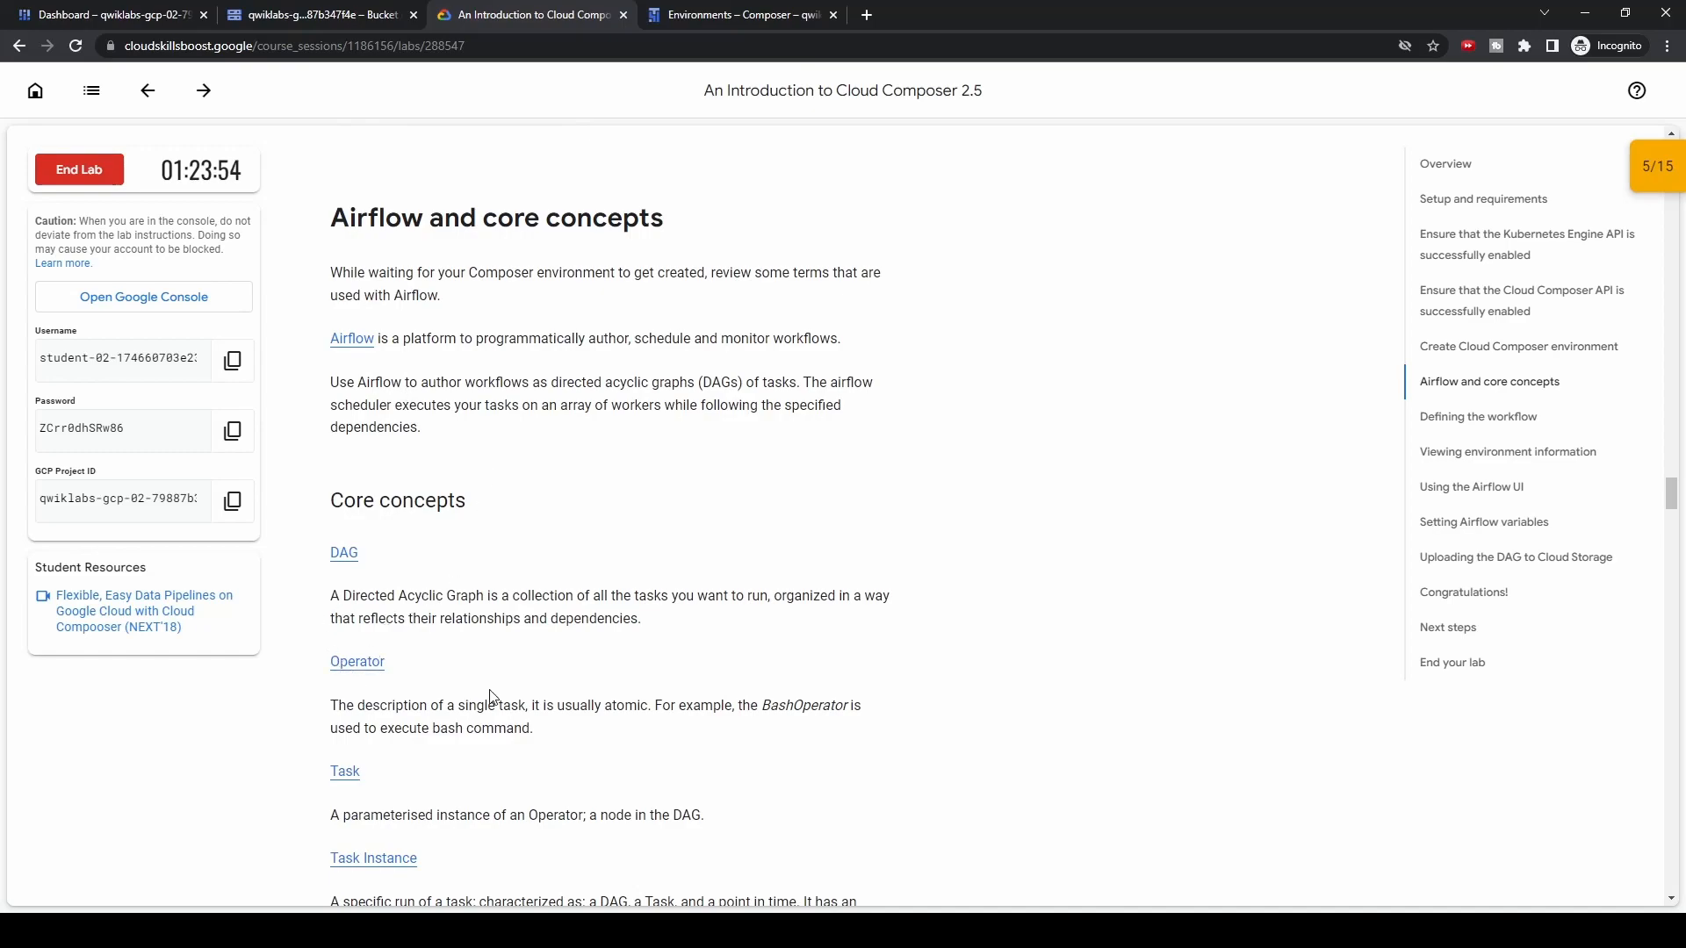
scroll(478, 698, "down", 3)
scroll(540, 702, "down", 6)
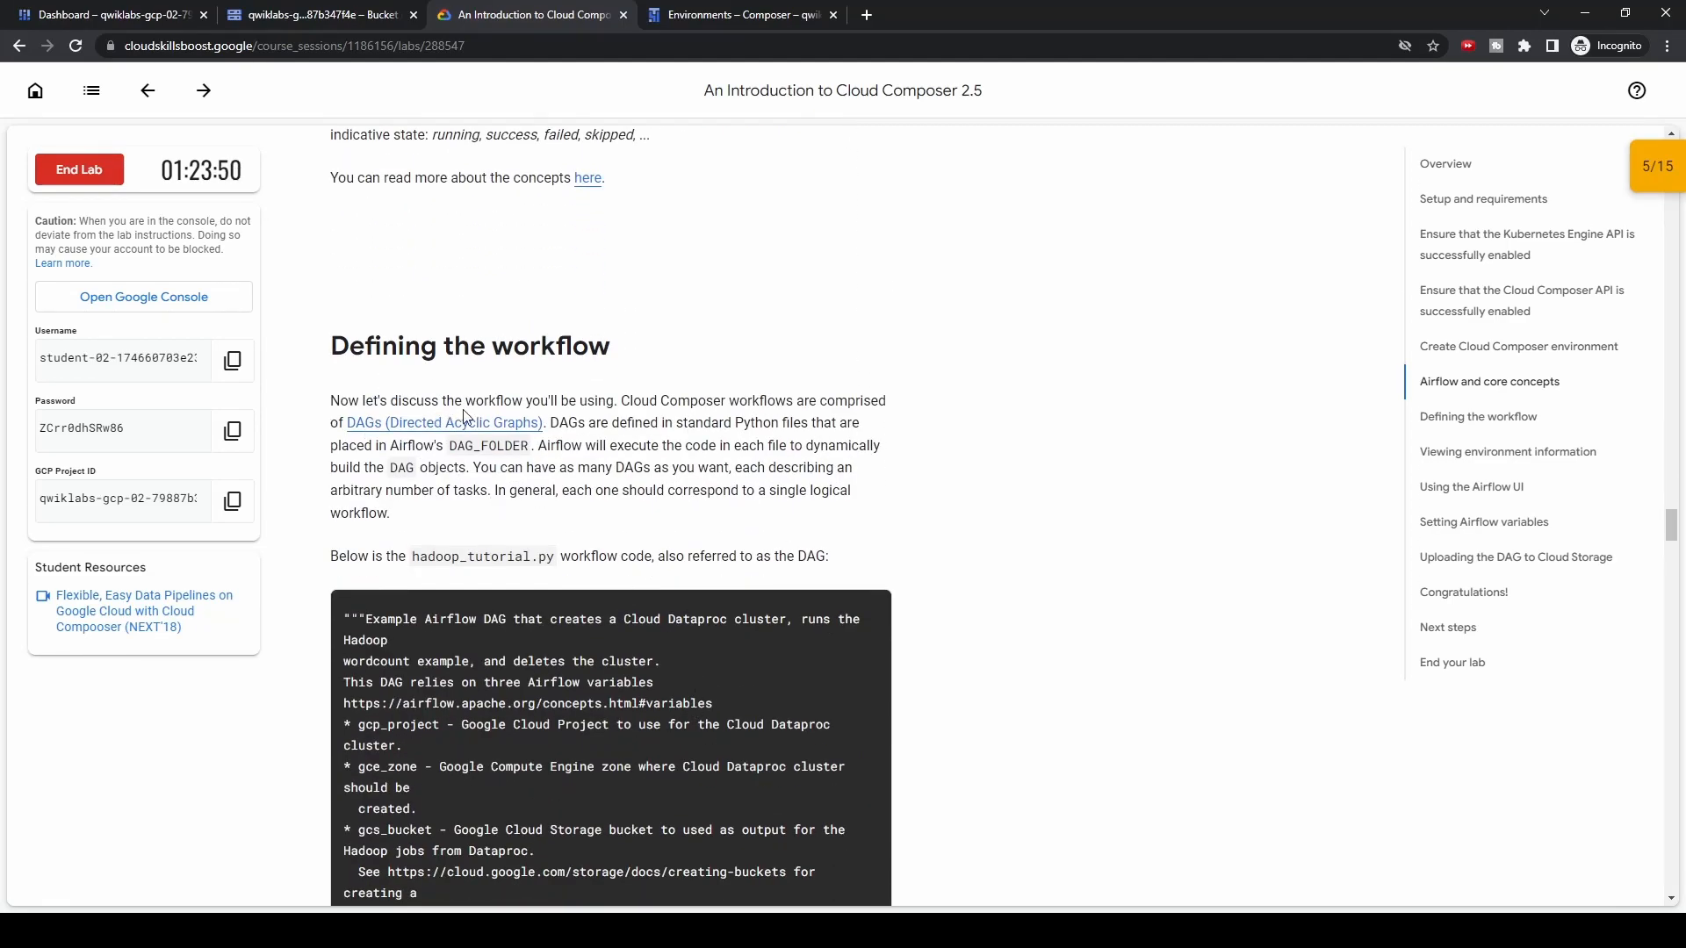
Review the hadoop_tutorial.py workflow code, highlighting the DataprocClusterCreateOperator name and the DAG dependency statement
scroll(805, 553, "down", 9)
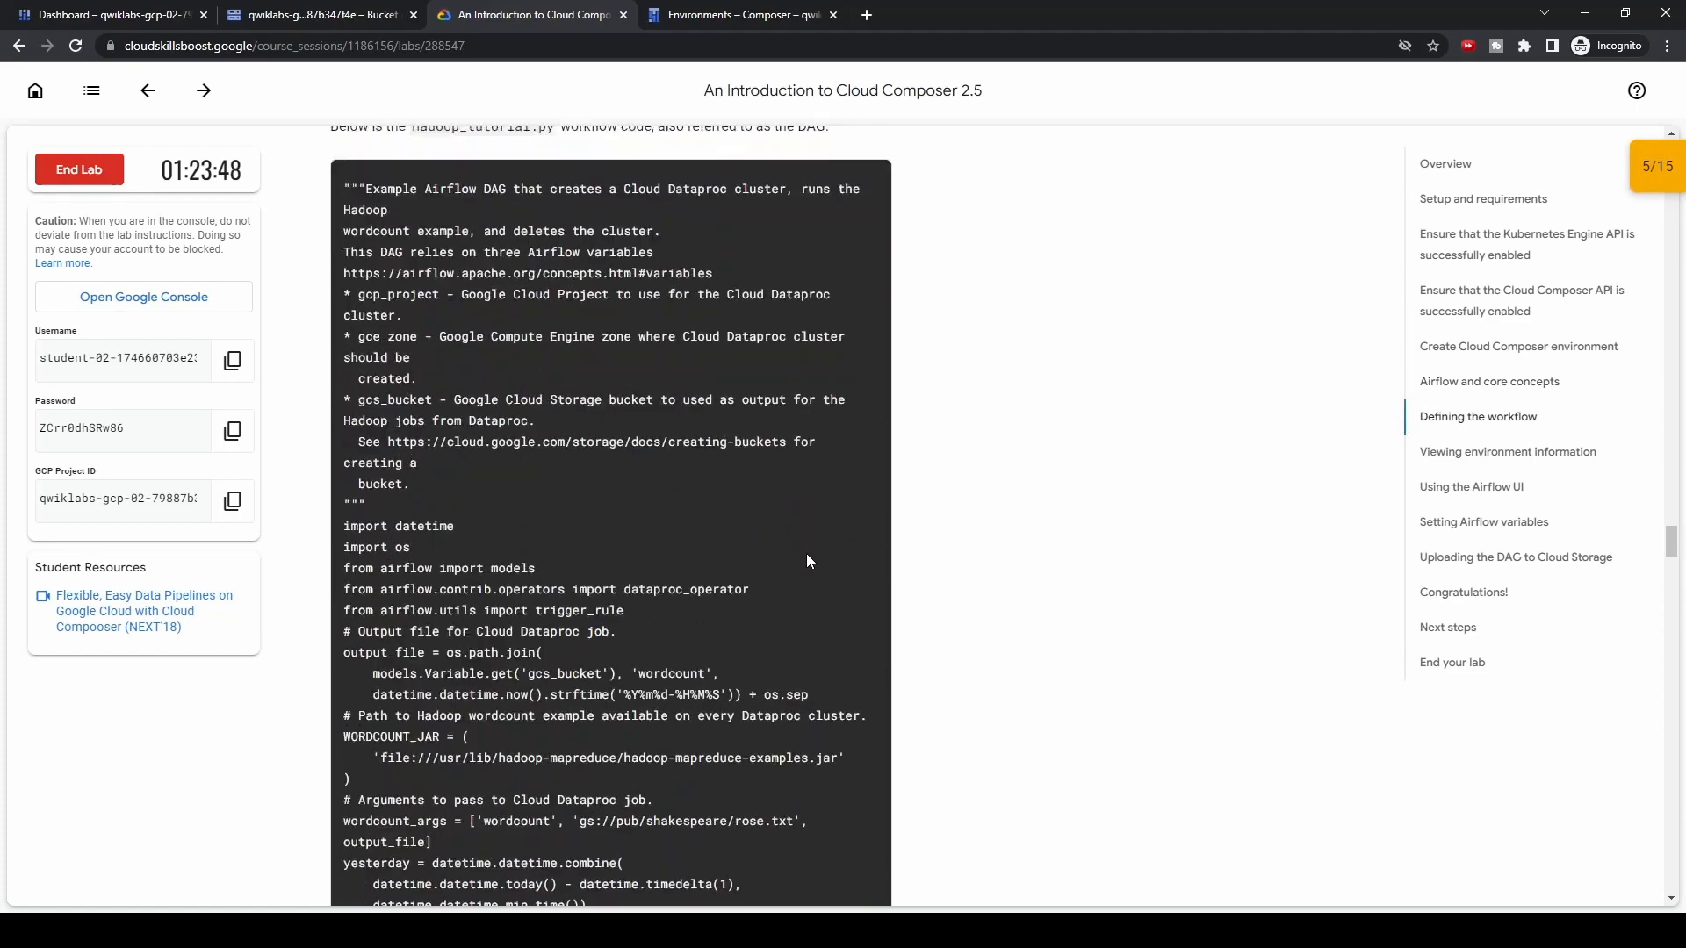
scroll(808, 560, "down", 2)
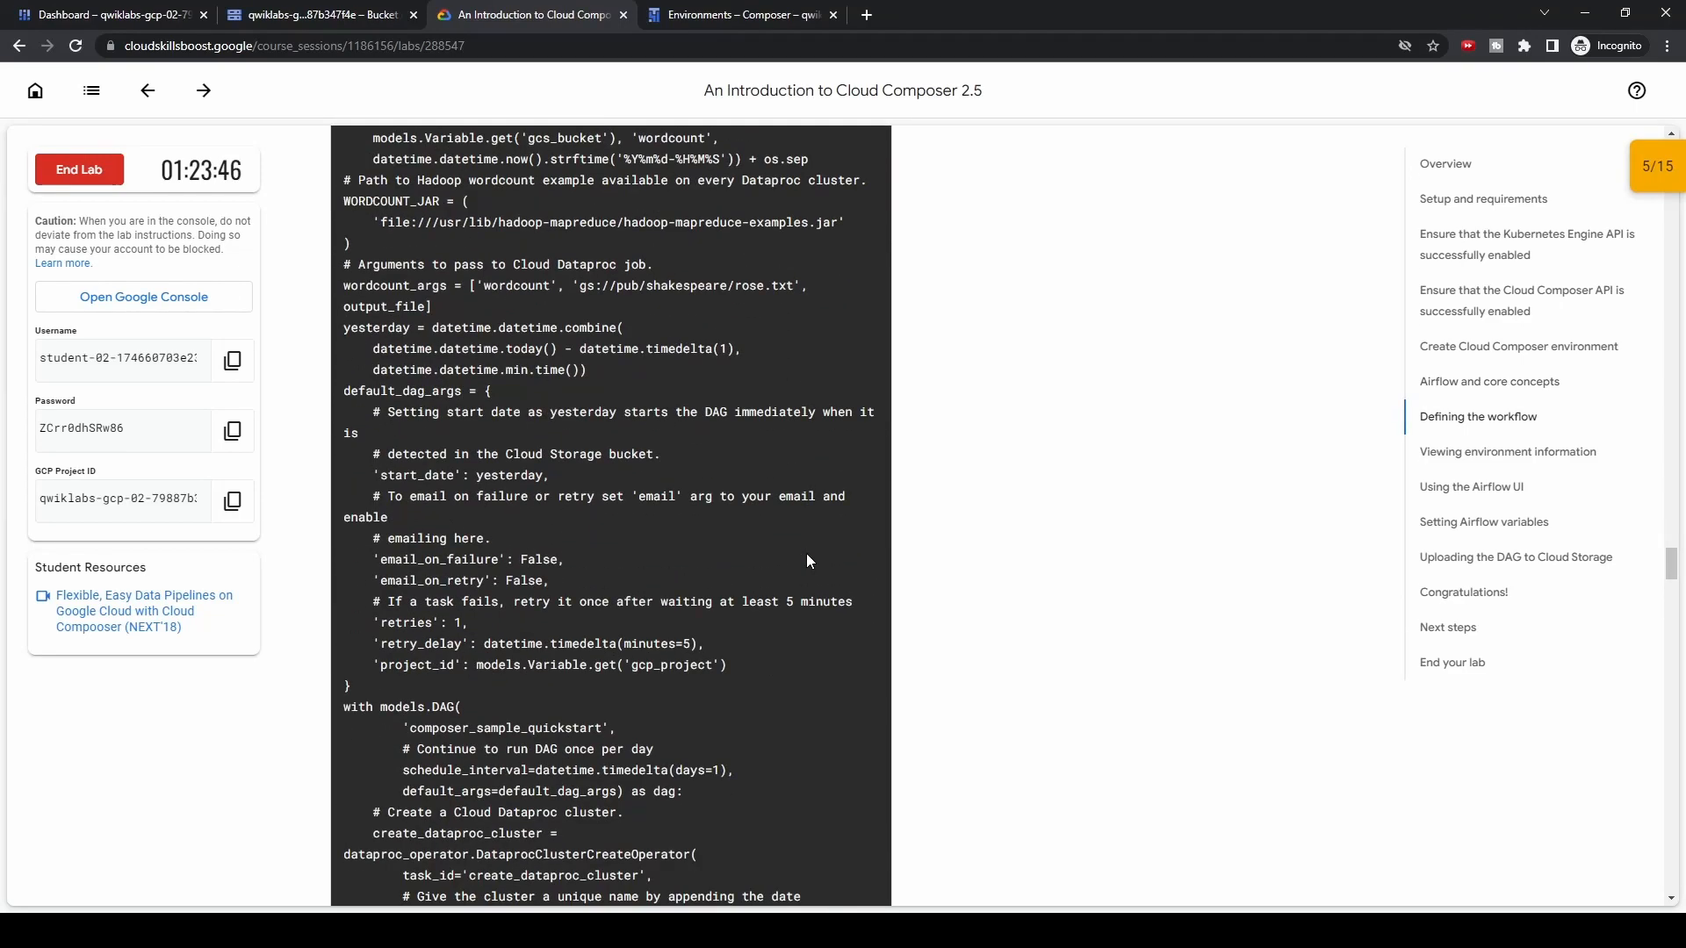
scroll(807, 556, "down", 7)
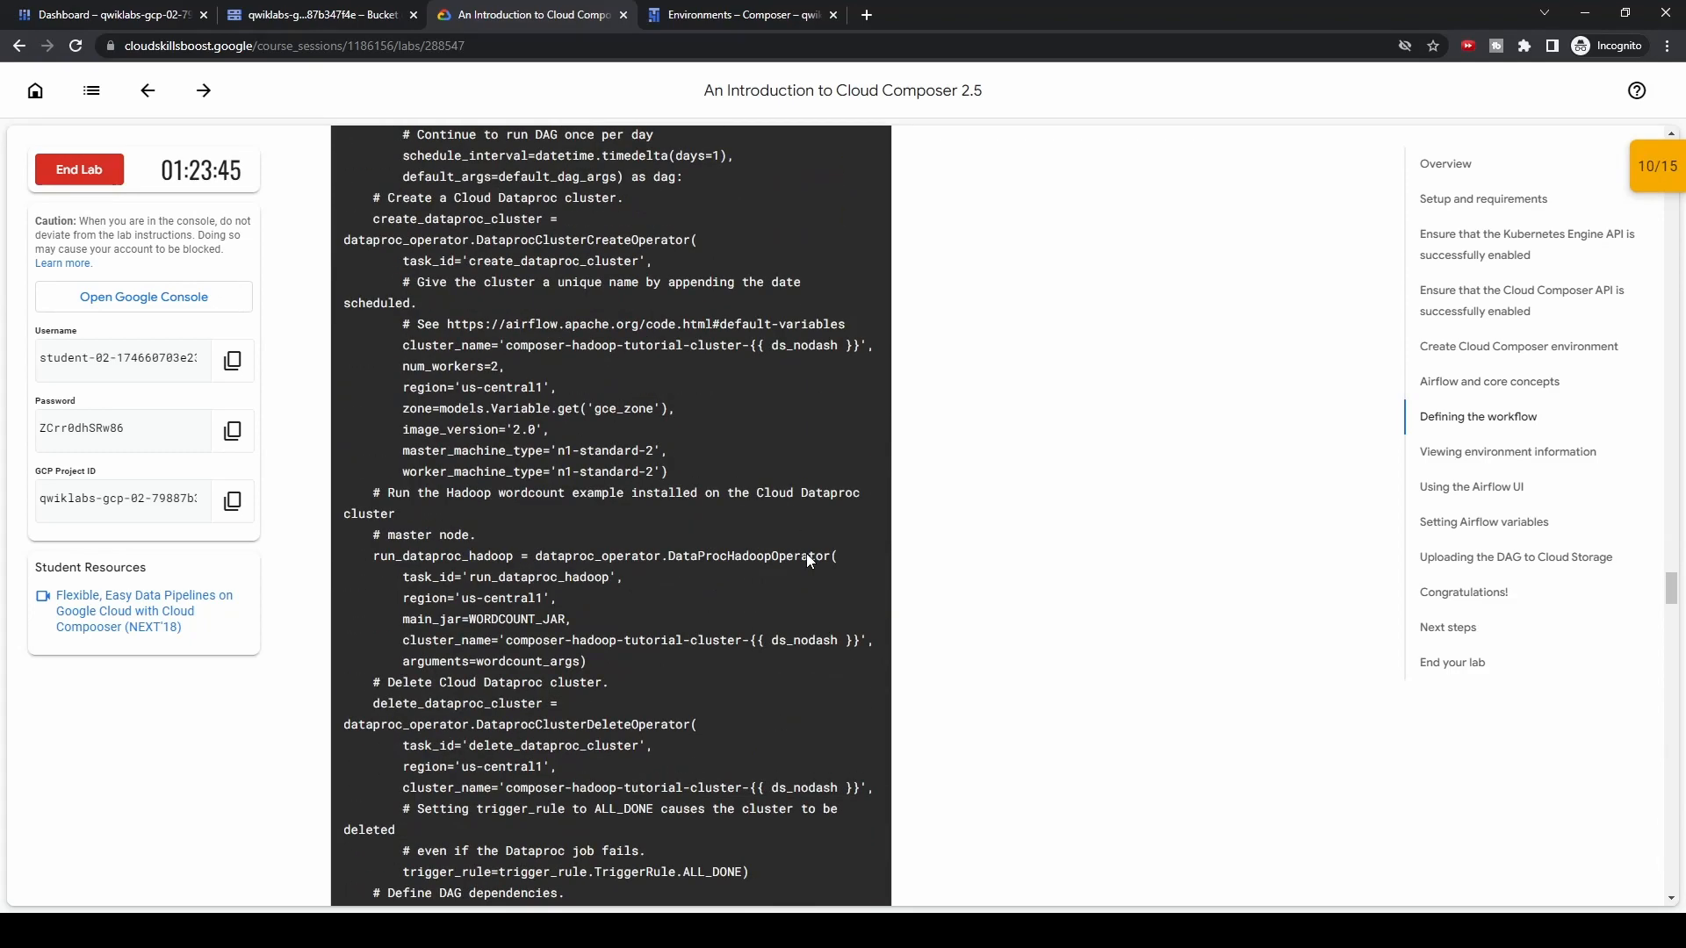
scroll(808, 559, "down", 4)
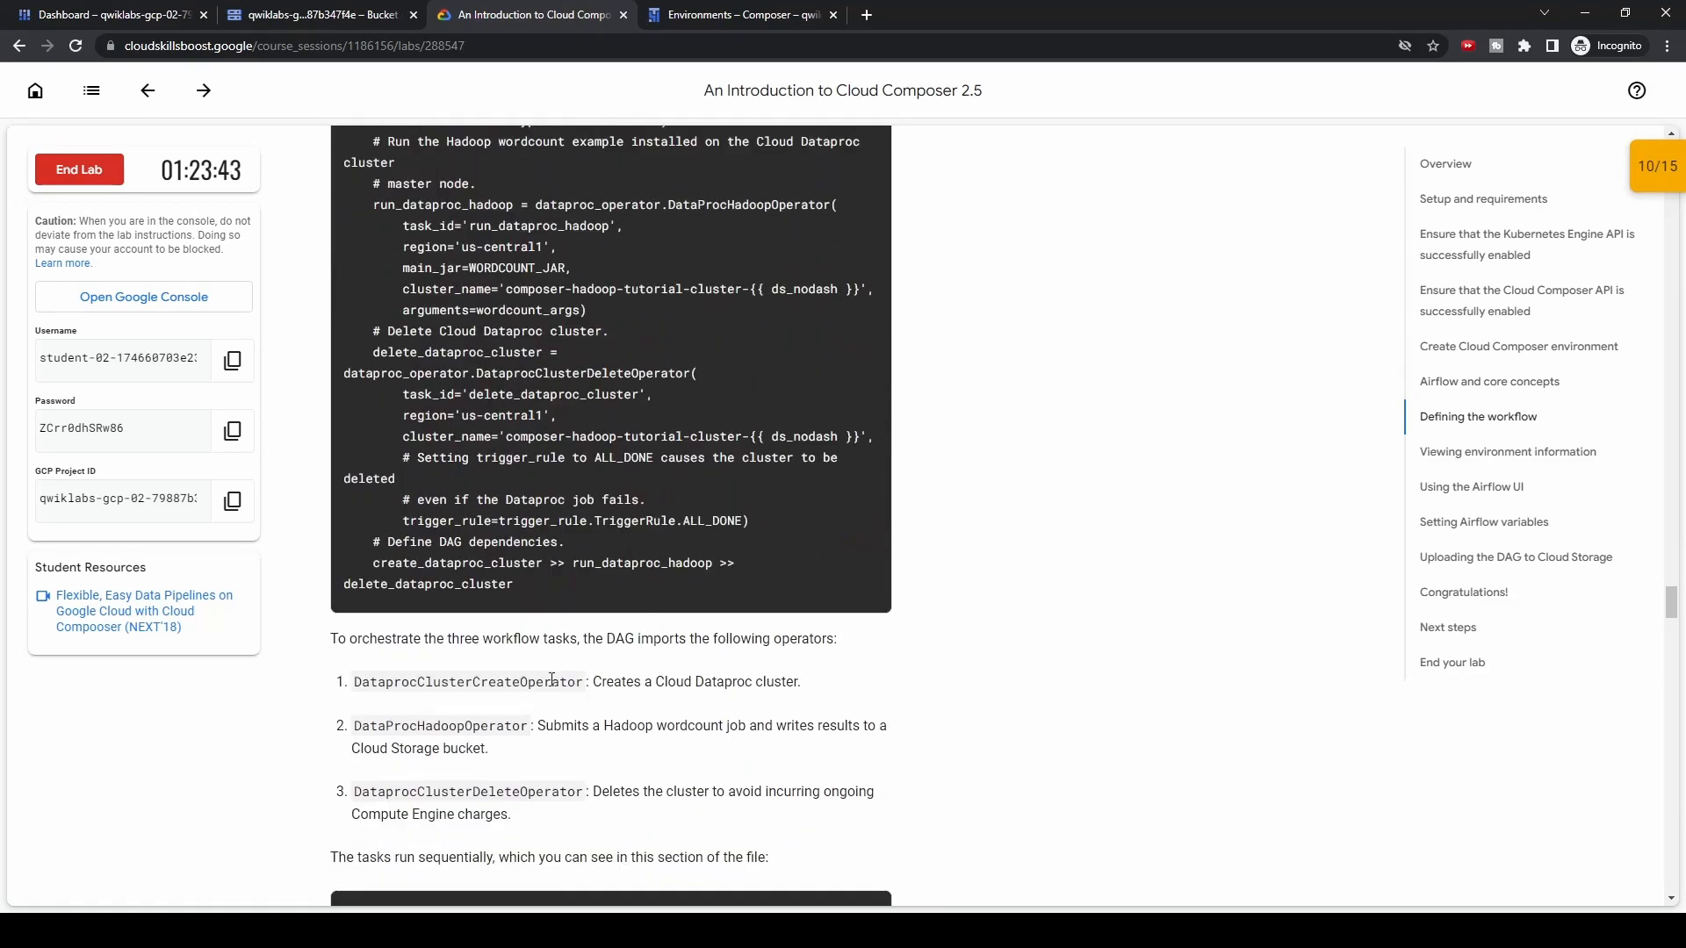
double_click(552, 682)
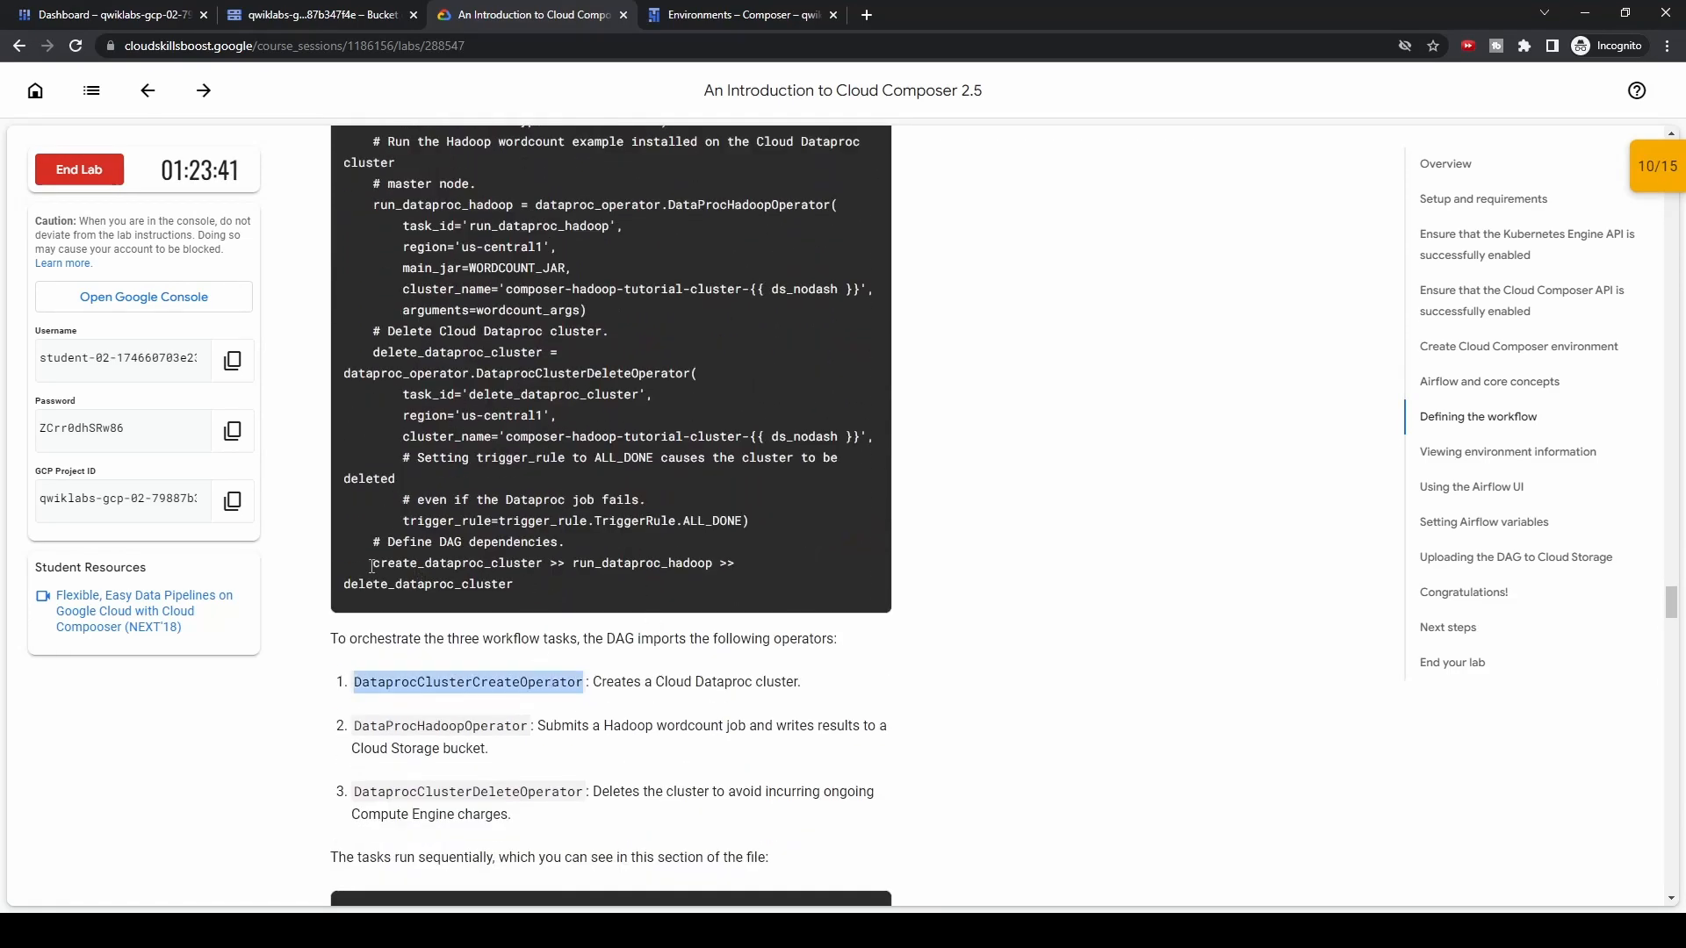
left_click_drag(371, 566, 739, 577)
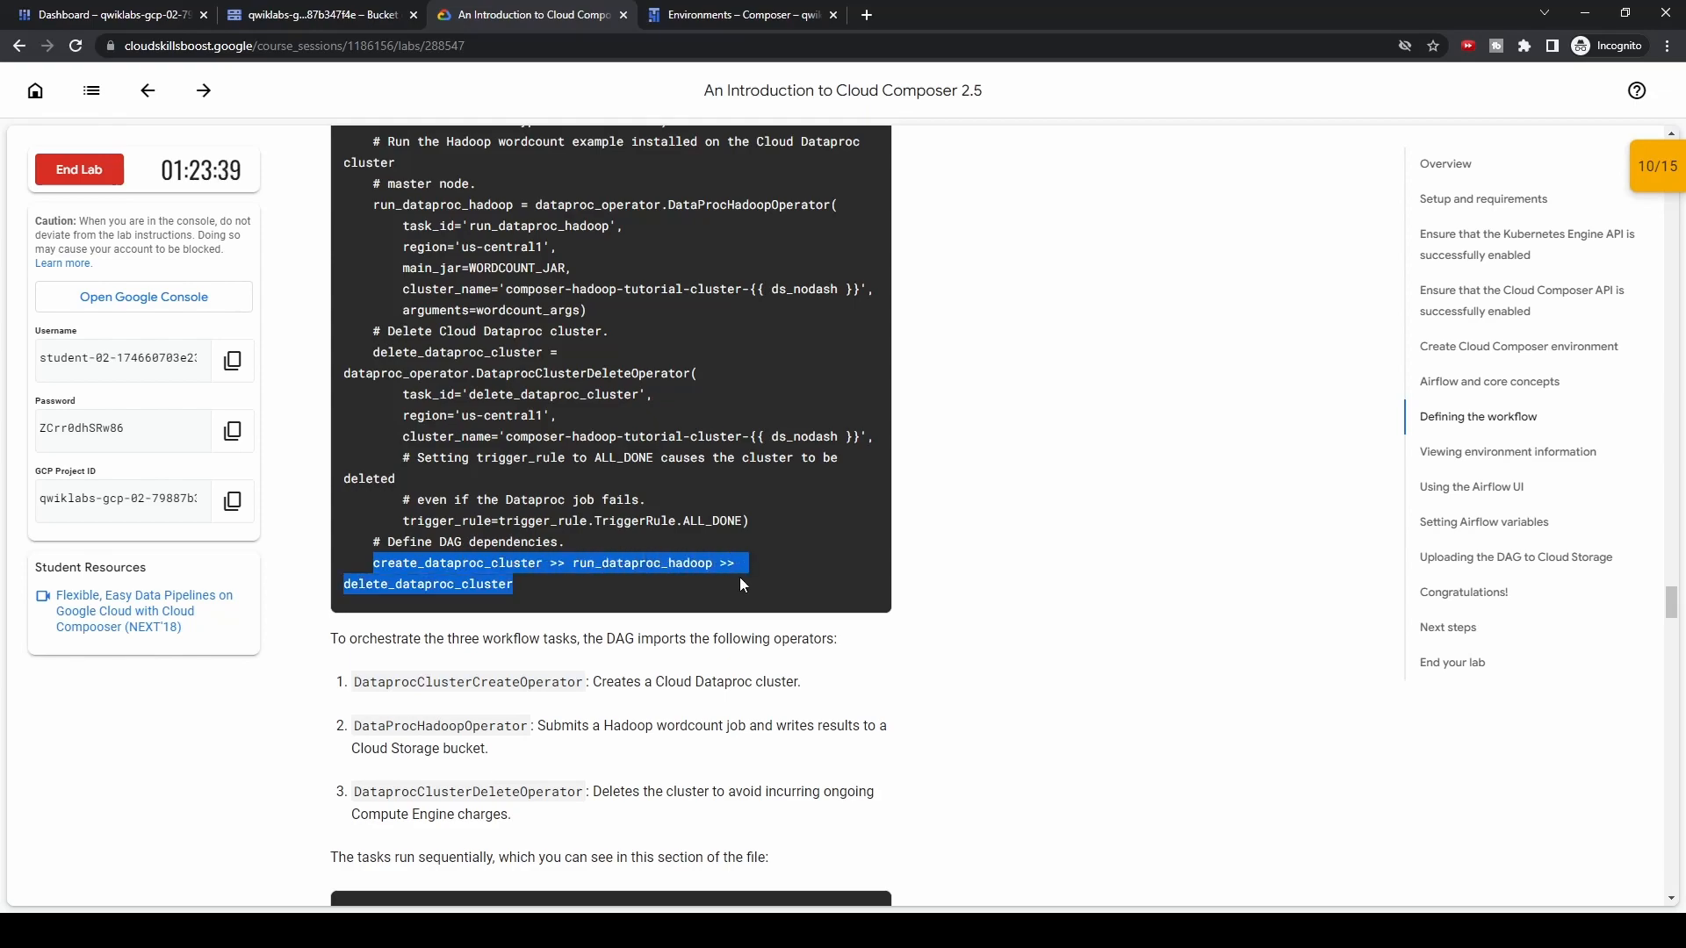
Highlight the create_dataproc_cluster, run_dataproc_hadoop and delete_dataproc_cluster task definitions one after another in the workflow code
scroll(705, 580, "up", 3)
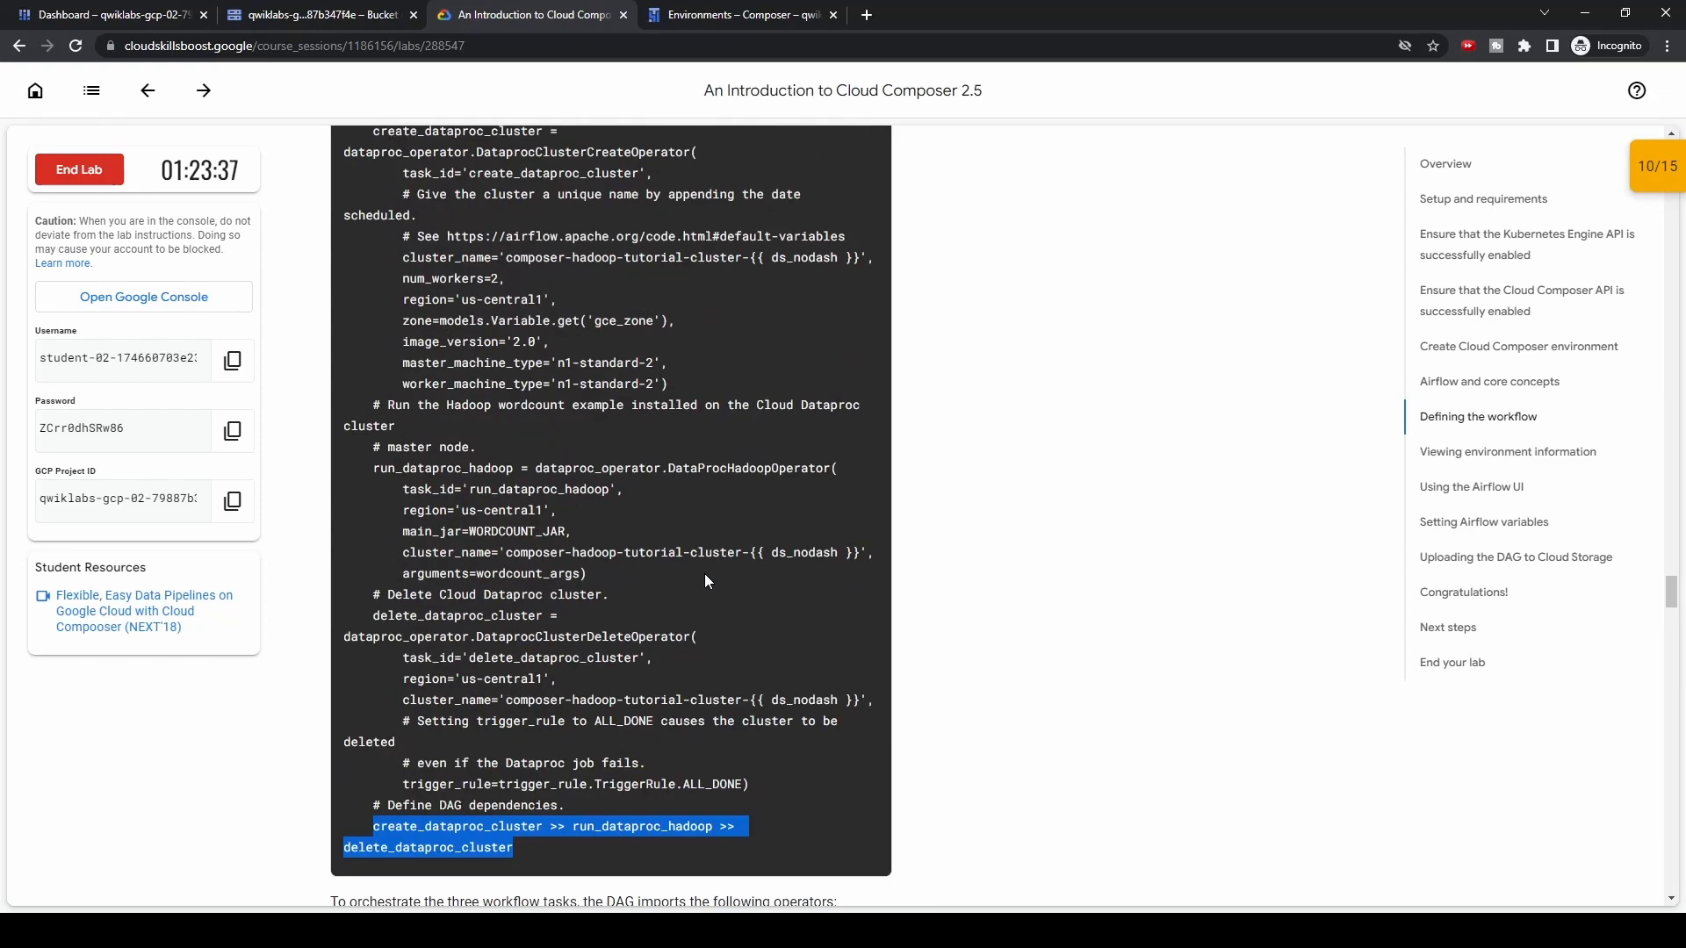
scroll(705, 579, "up", 1)
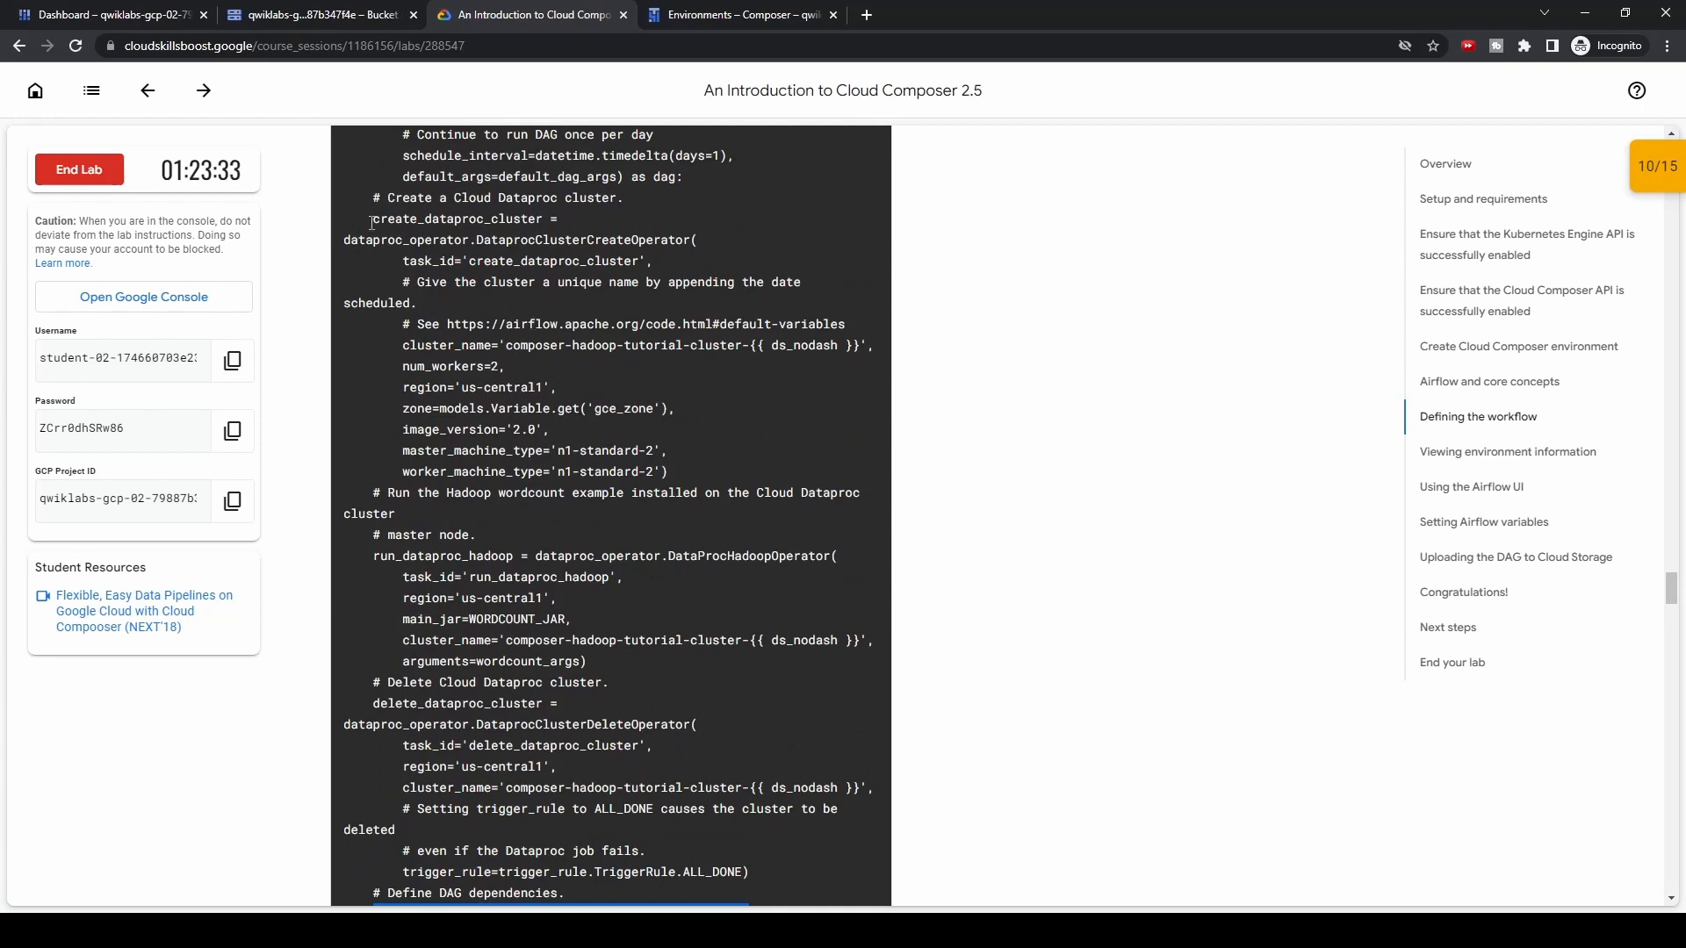
left_click_drag(371, 222, 745, 462)
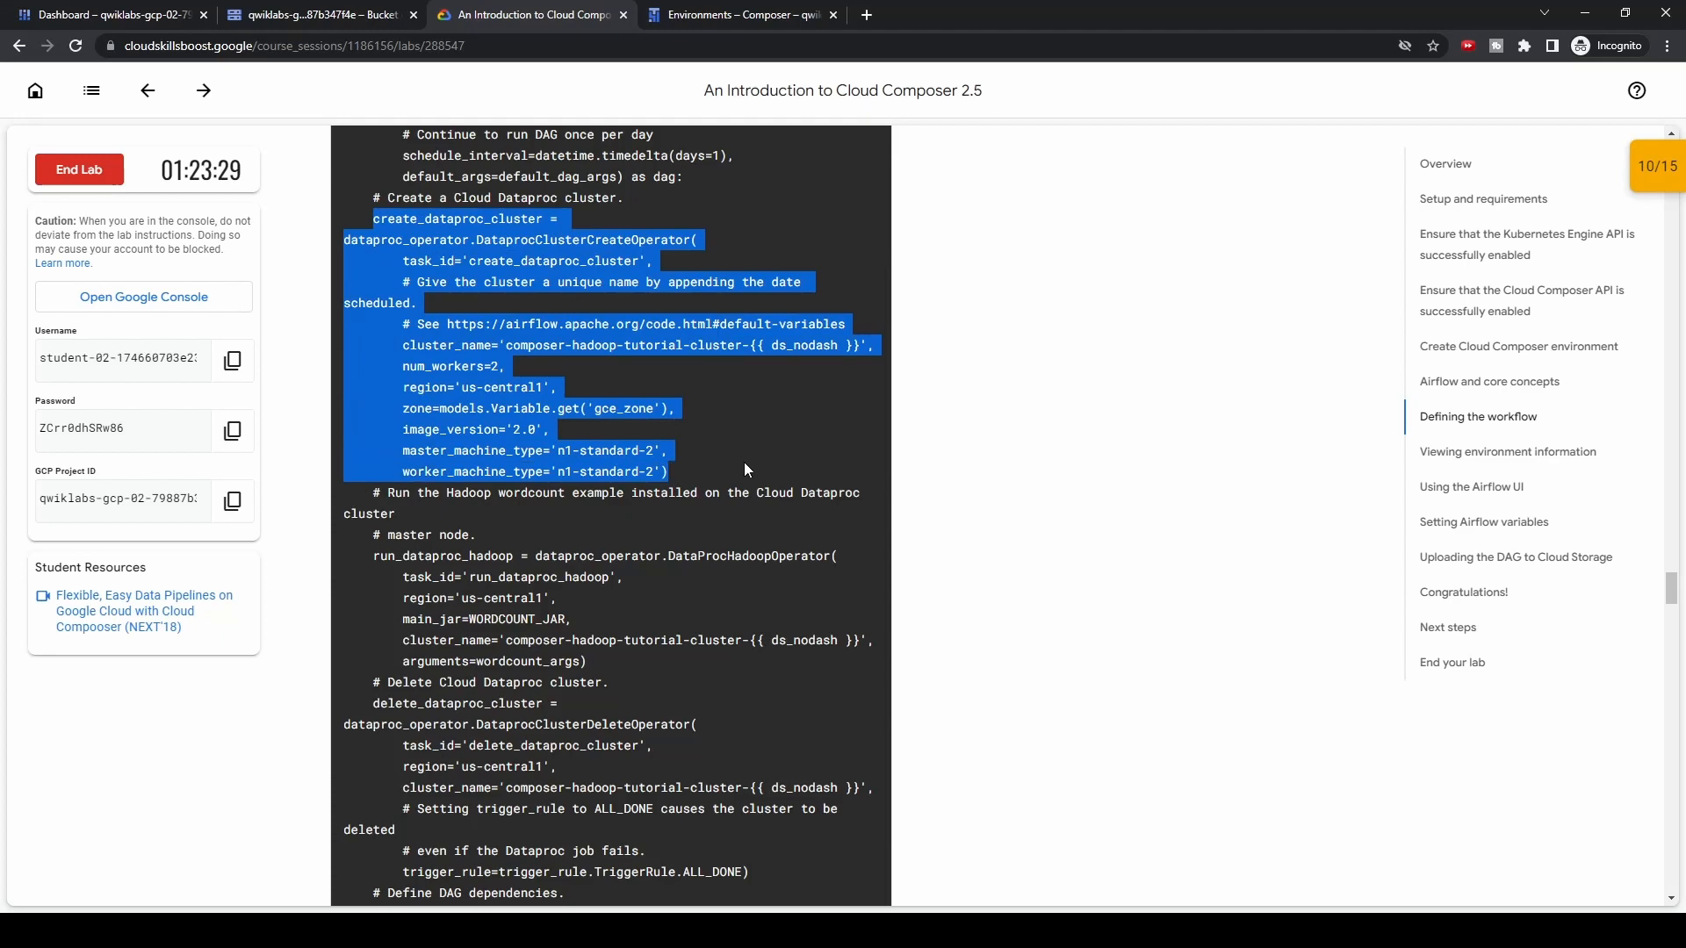
scroll(744, 474, "down", 2)
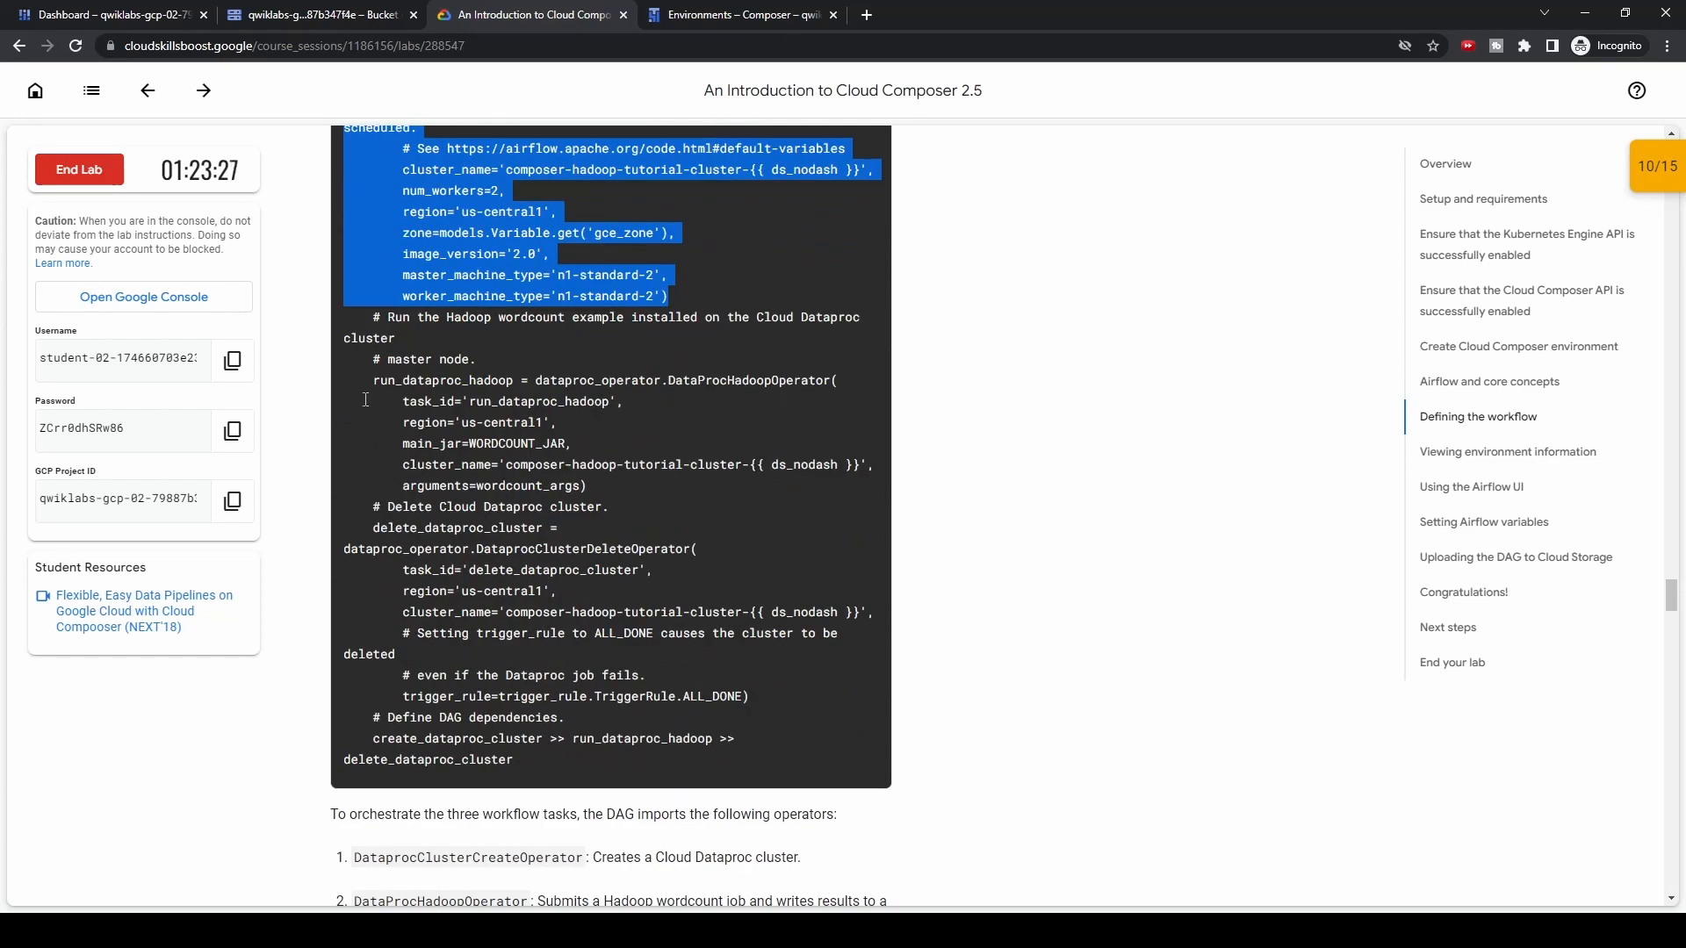
left_click_drag(365, 382, 742, 494)
scroll(742, 493, "down", 2)
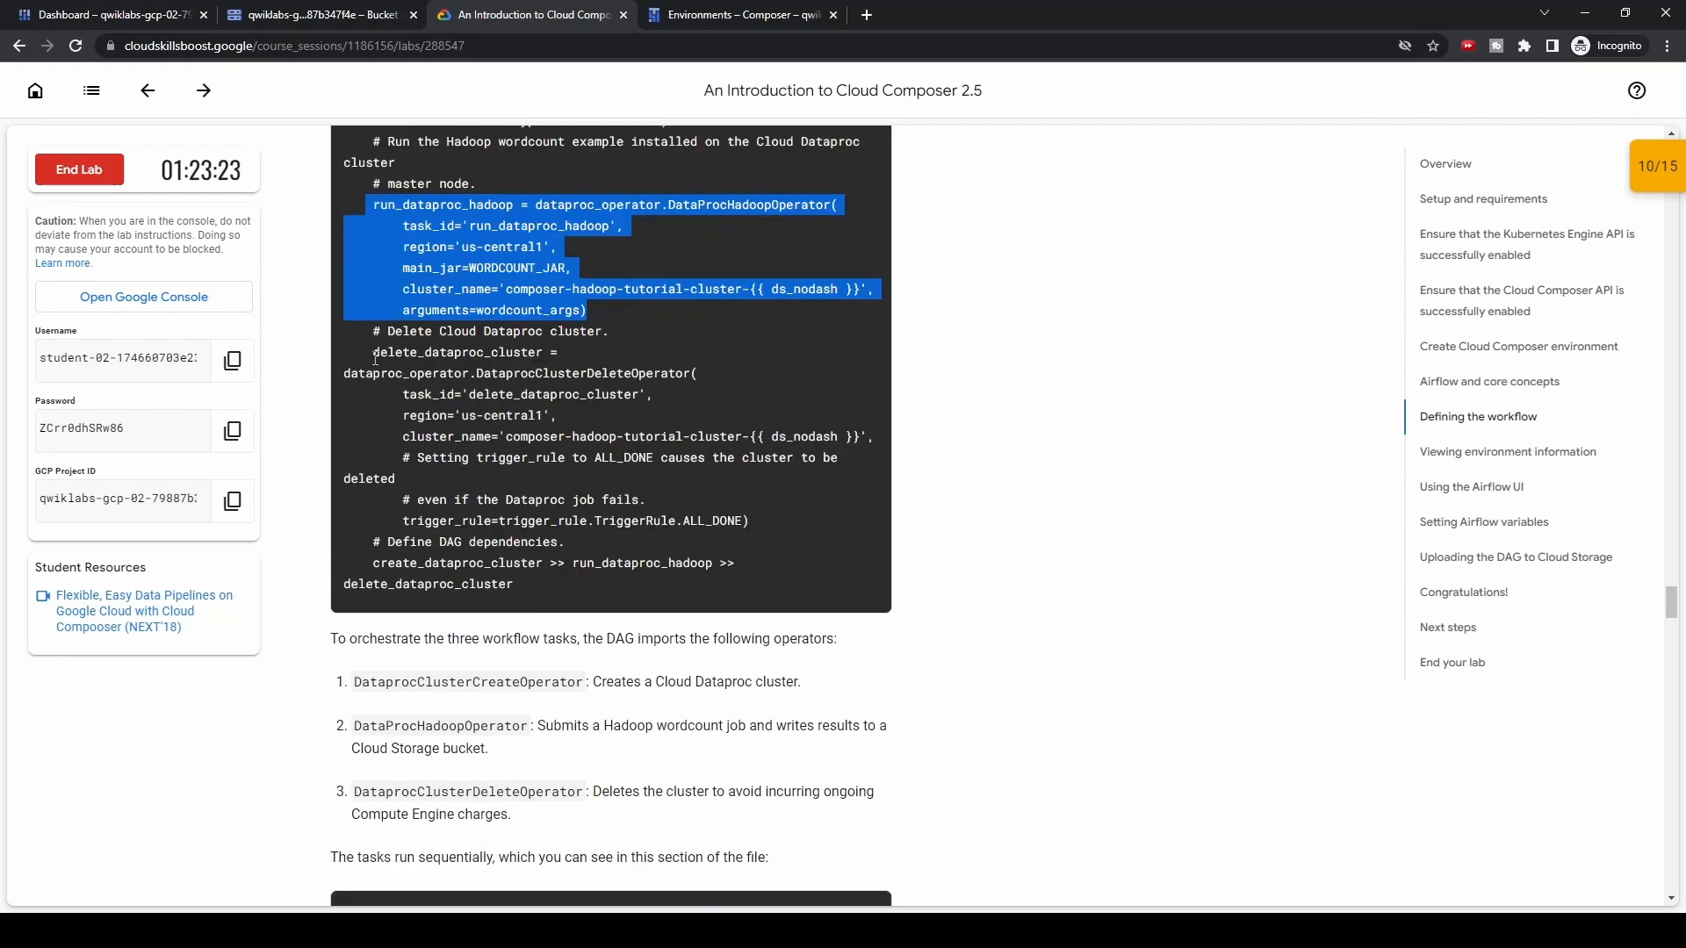
left_click_drag(375, 355, 773, 519)
Look over the workflow code's Airflow variables, imports and default DAG arguments again
scroll(773, 519, "up", 8)
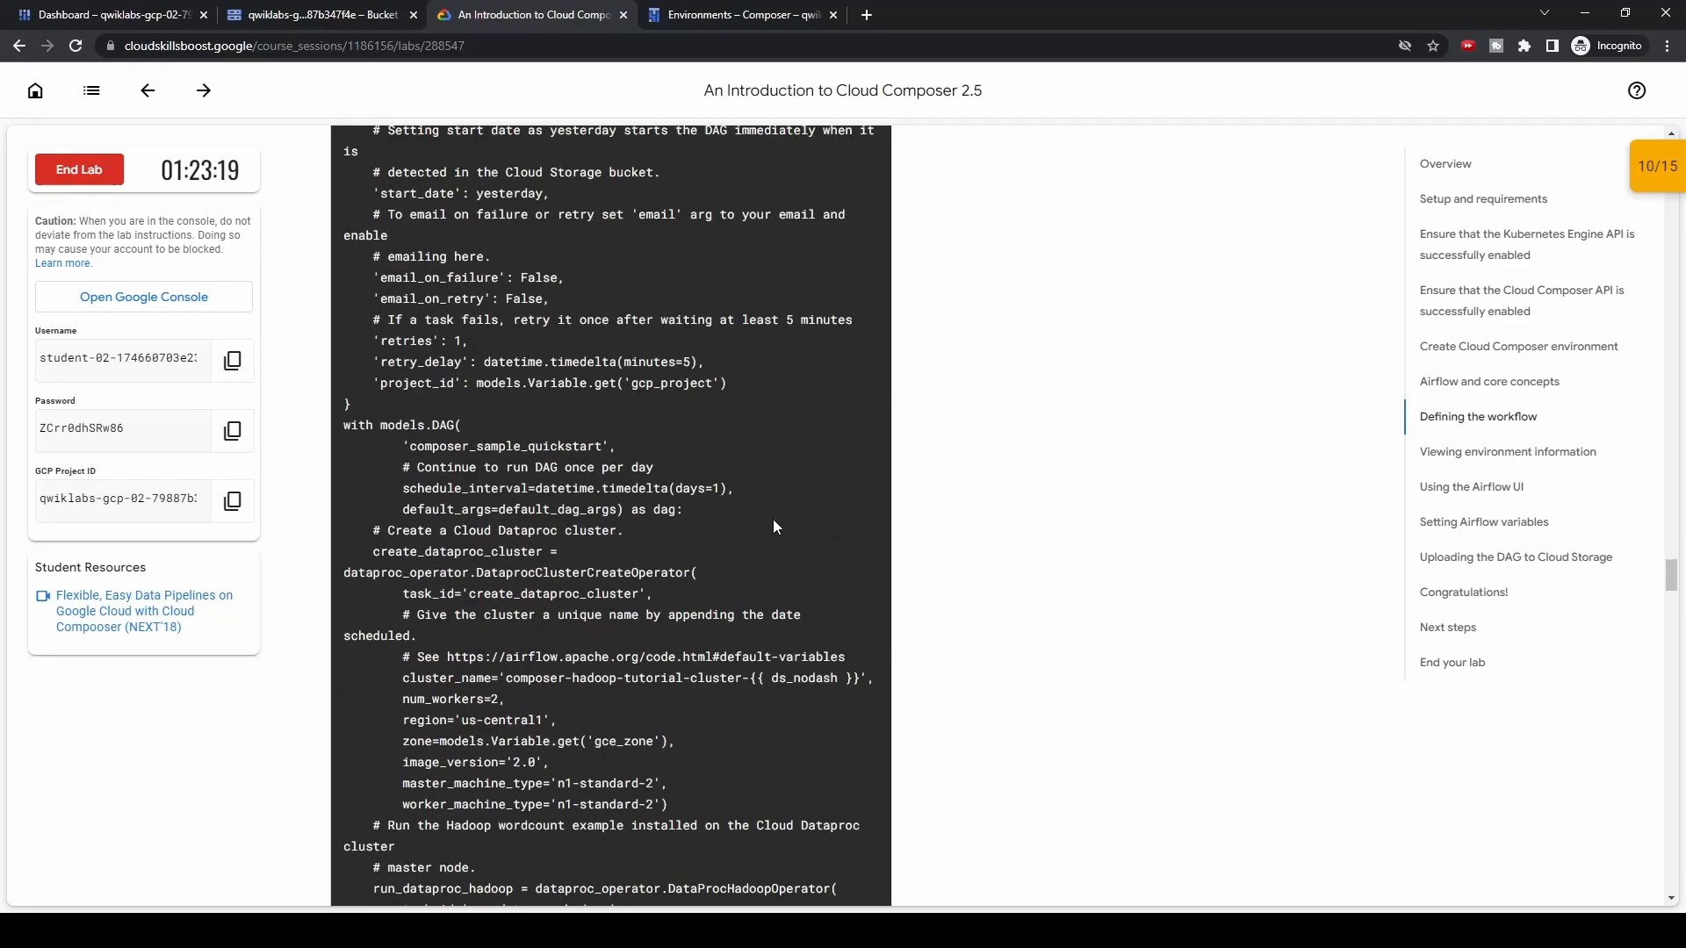
scroll(773, 527, "up", 3)
scroll(774, 526, "up", 5)
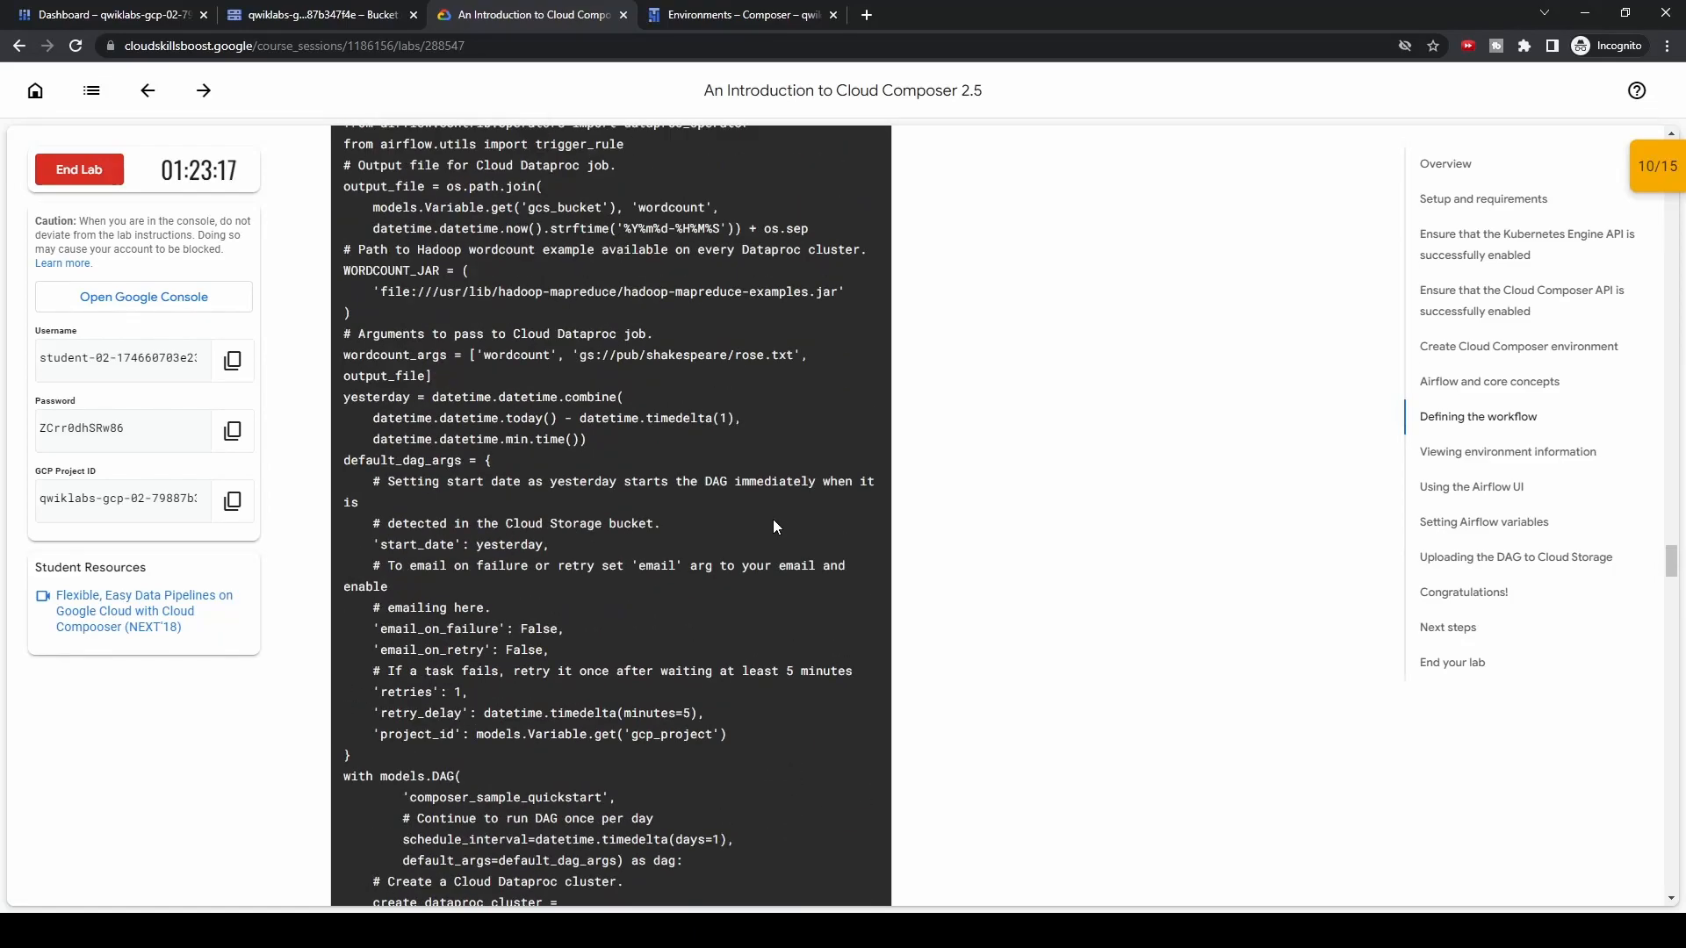
scroll(774, 500, "up", 3)
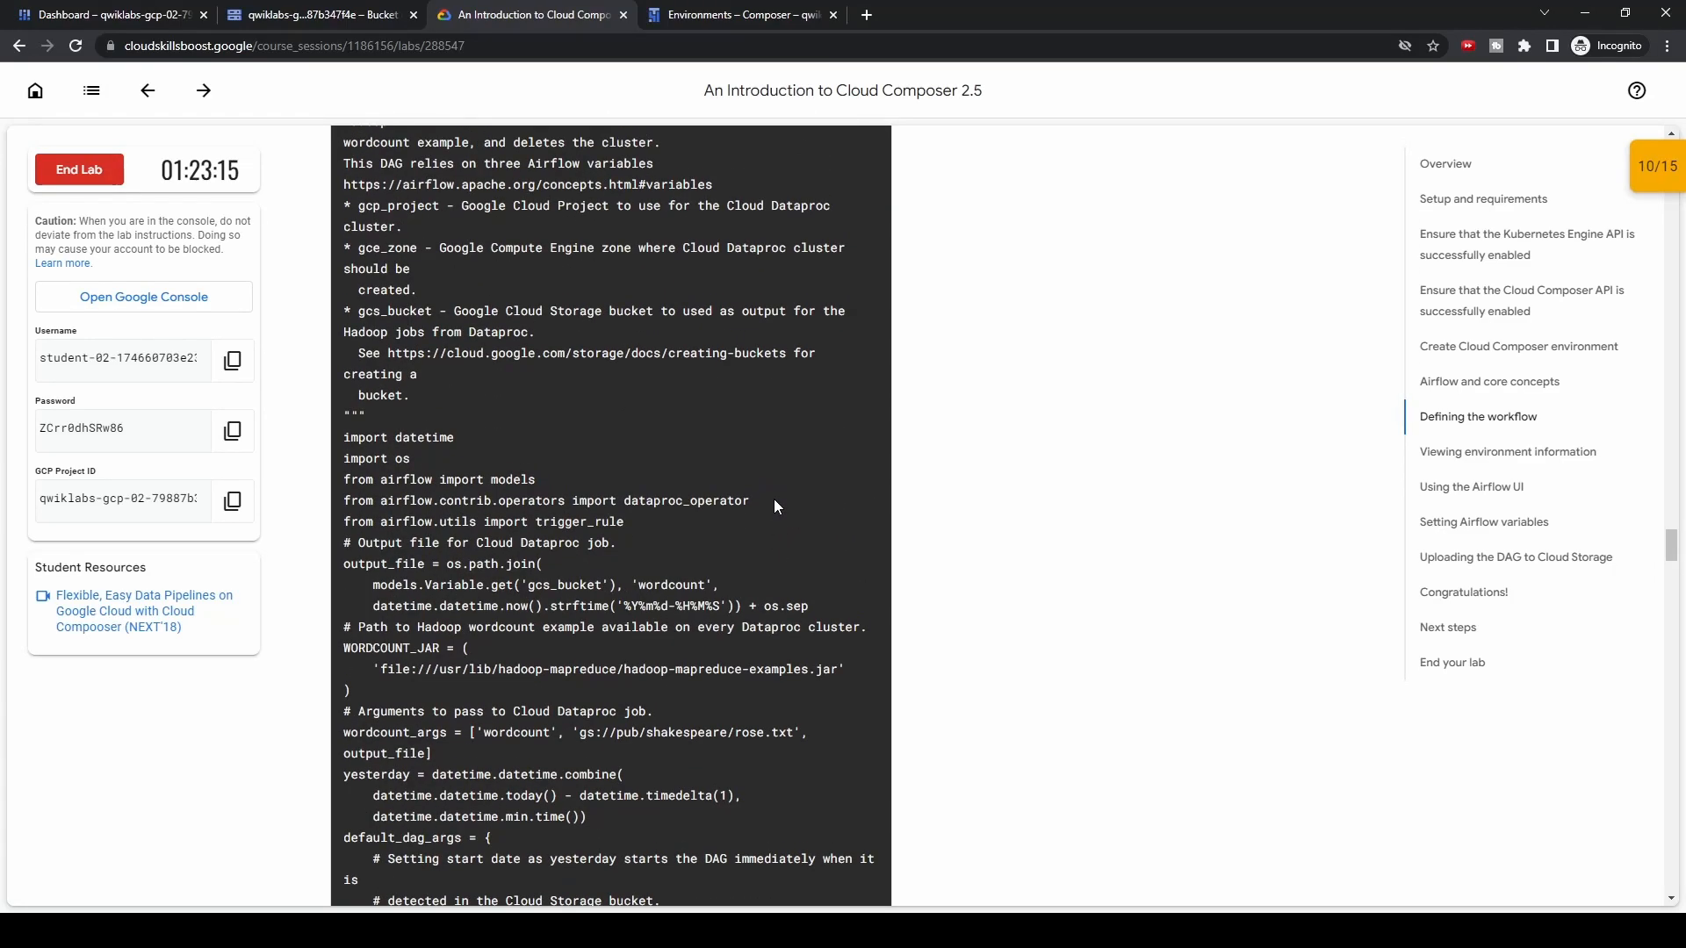
scroll(1026, 543, "down", 3)
scroll(1032, 562, "down", 15)
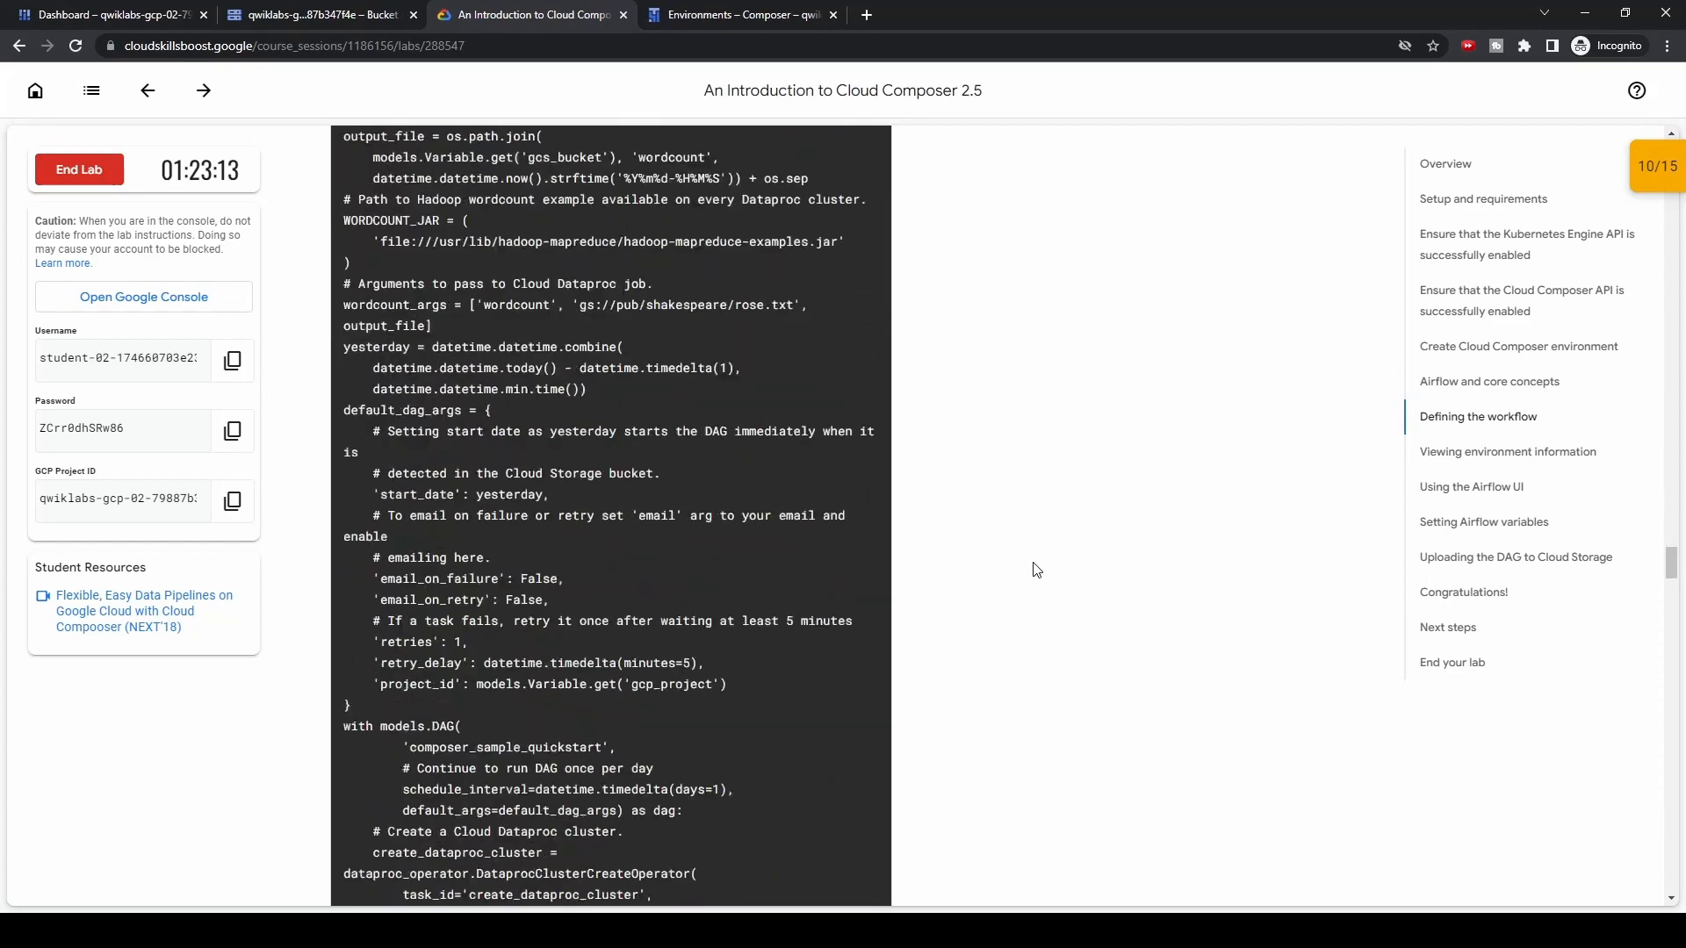
Read the operator and scheduling explanations and the Viewing environment information section, highlighting the instruction to open the highcpu environment's details
scroll(1038, 584, "down", 2)
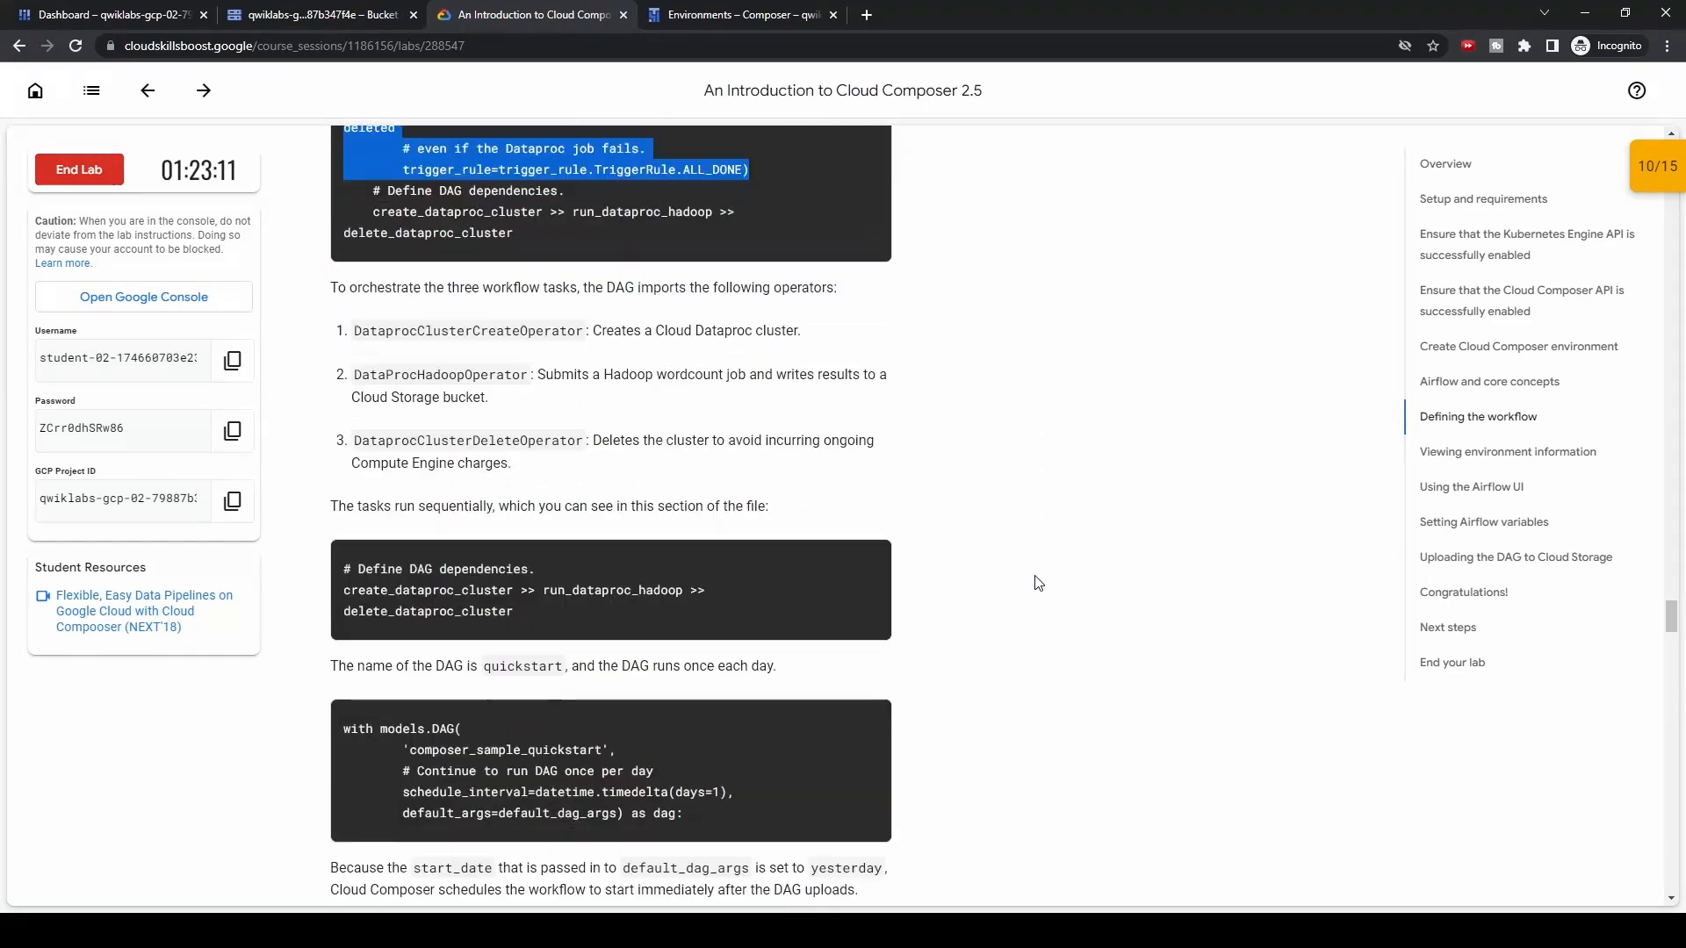
scroll(597, 553, "down", 2)
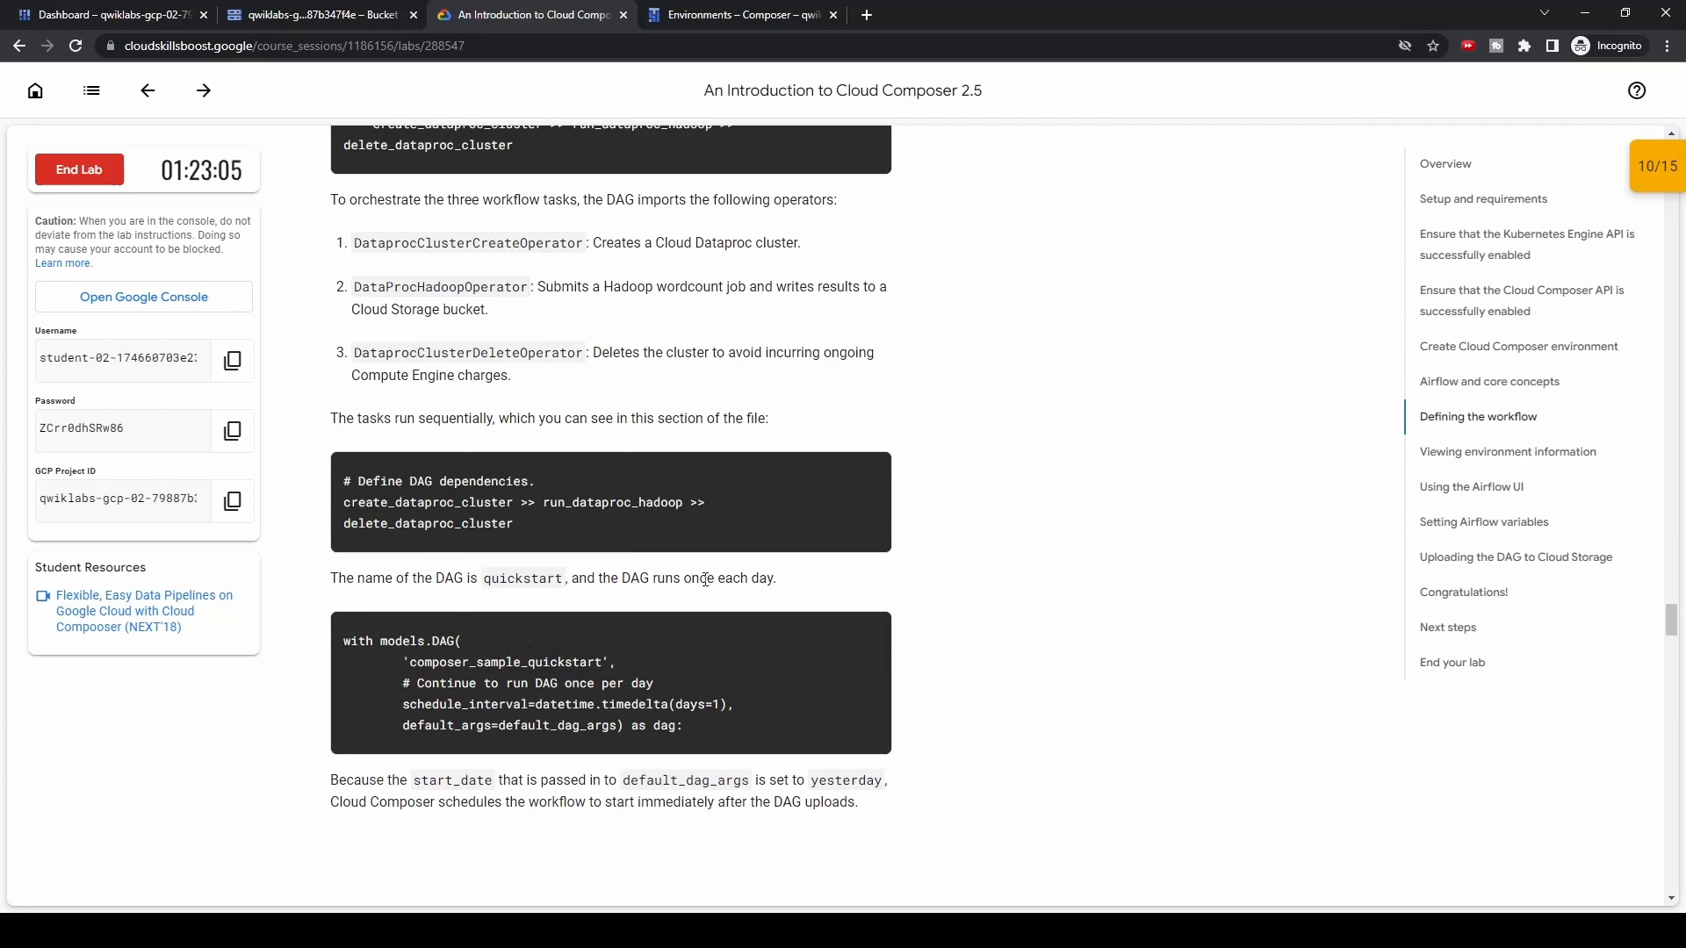
scroll(911, 678, "down", 3)
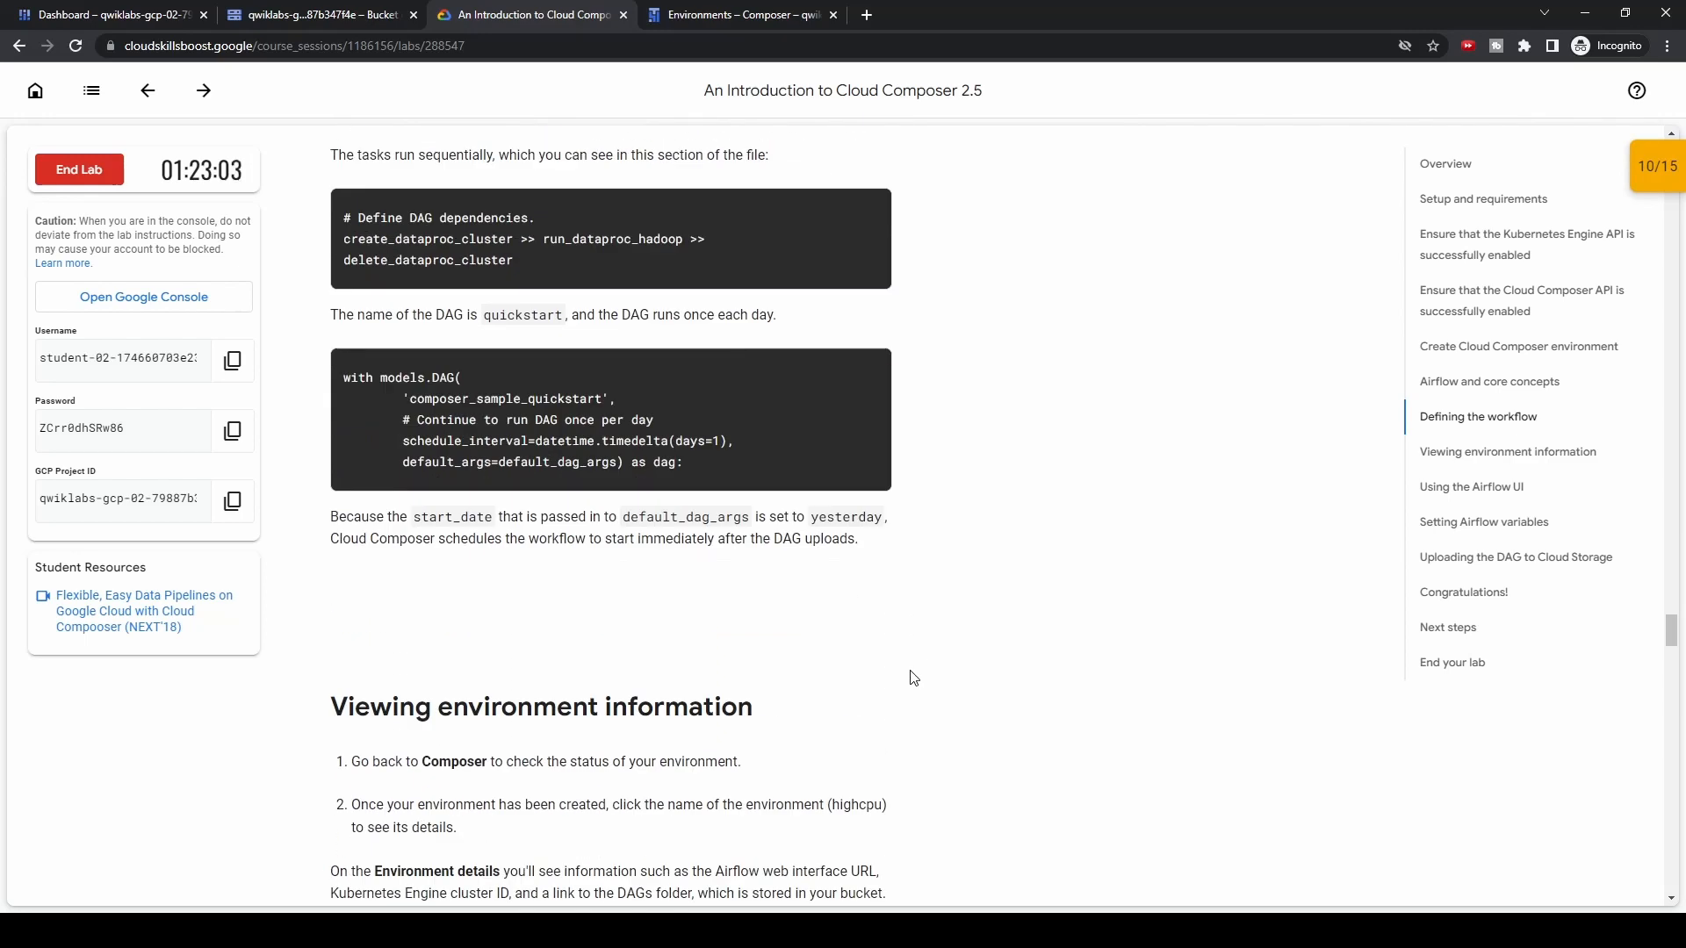
scroll(911, 678, "down", 5)
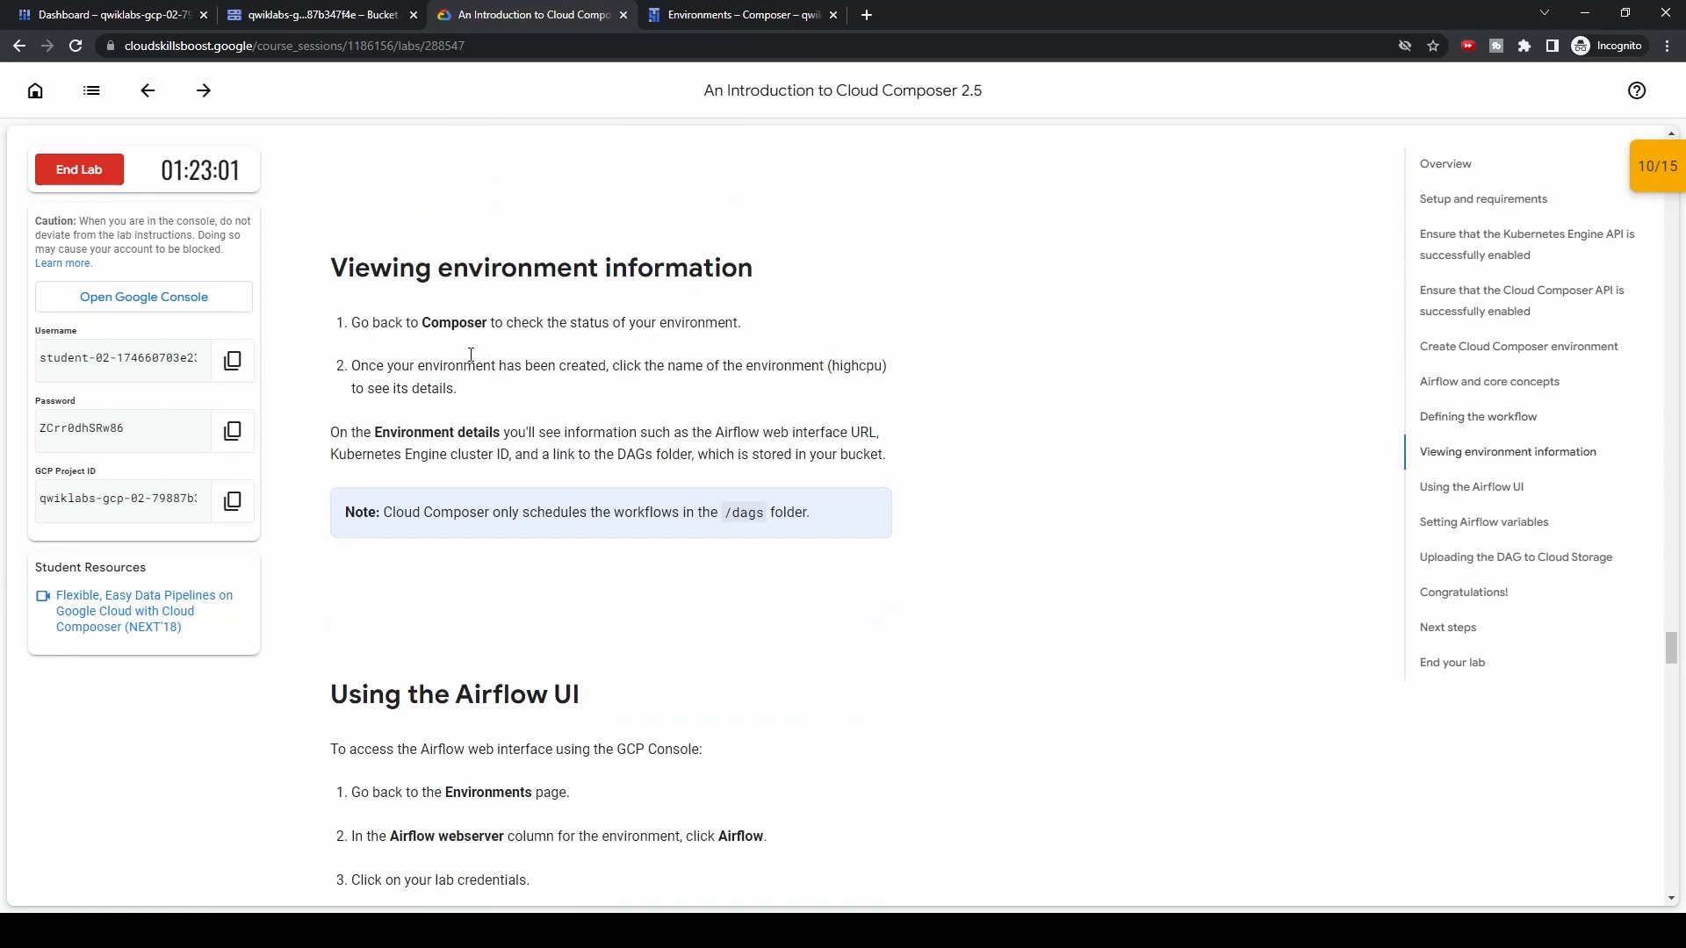
left_click_drag(432, 369, 910, 393)
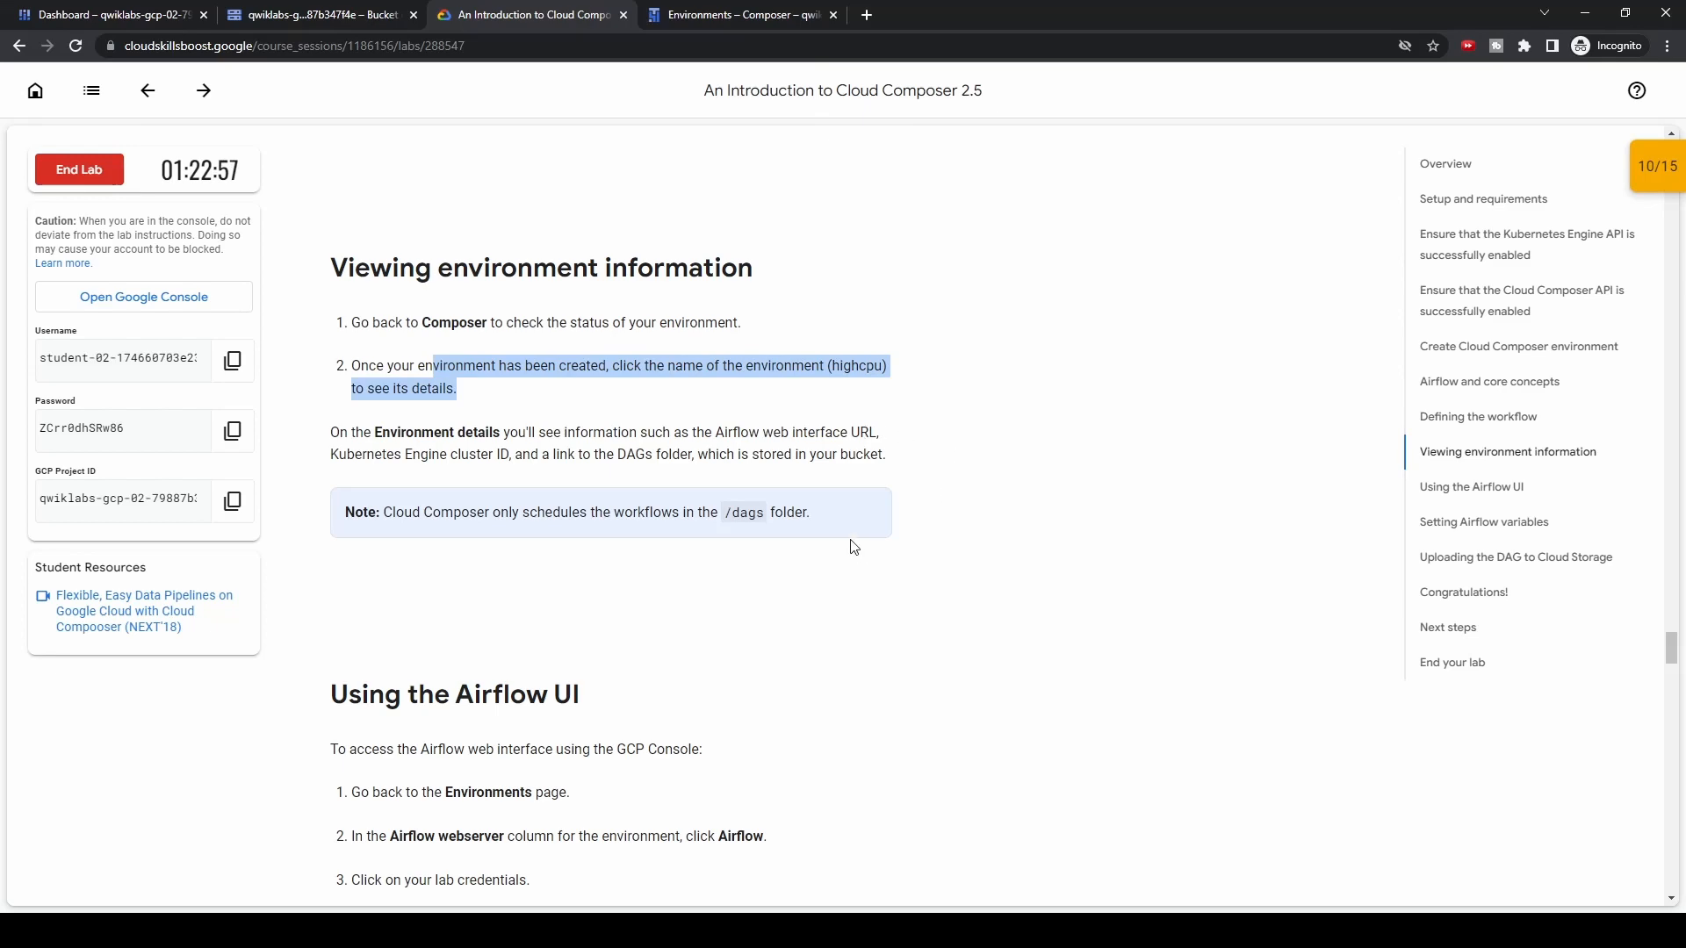
Check the highcpu environment's creation status and read the lab's Environment details paragraph, highlighting the line about the cluster ID and DAGs folder link
left_click(708, 20)
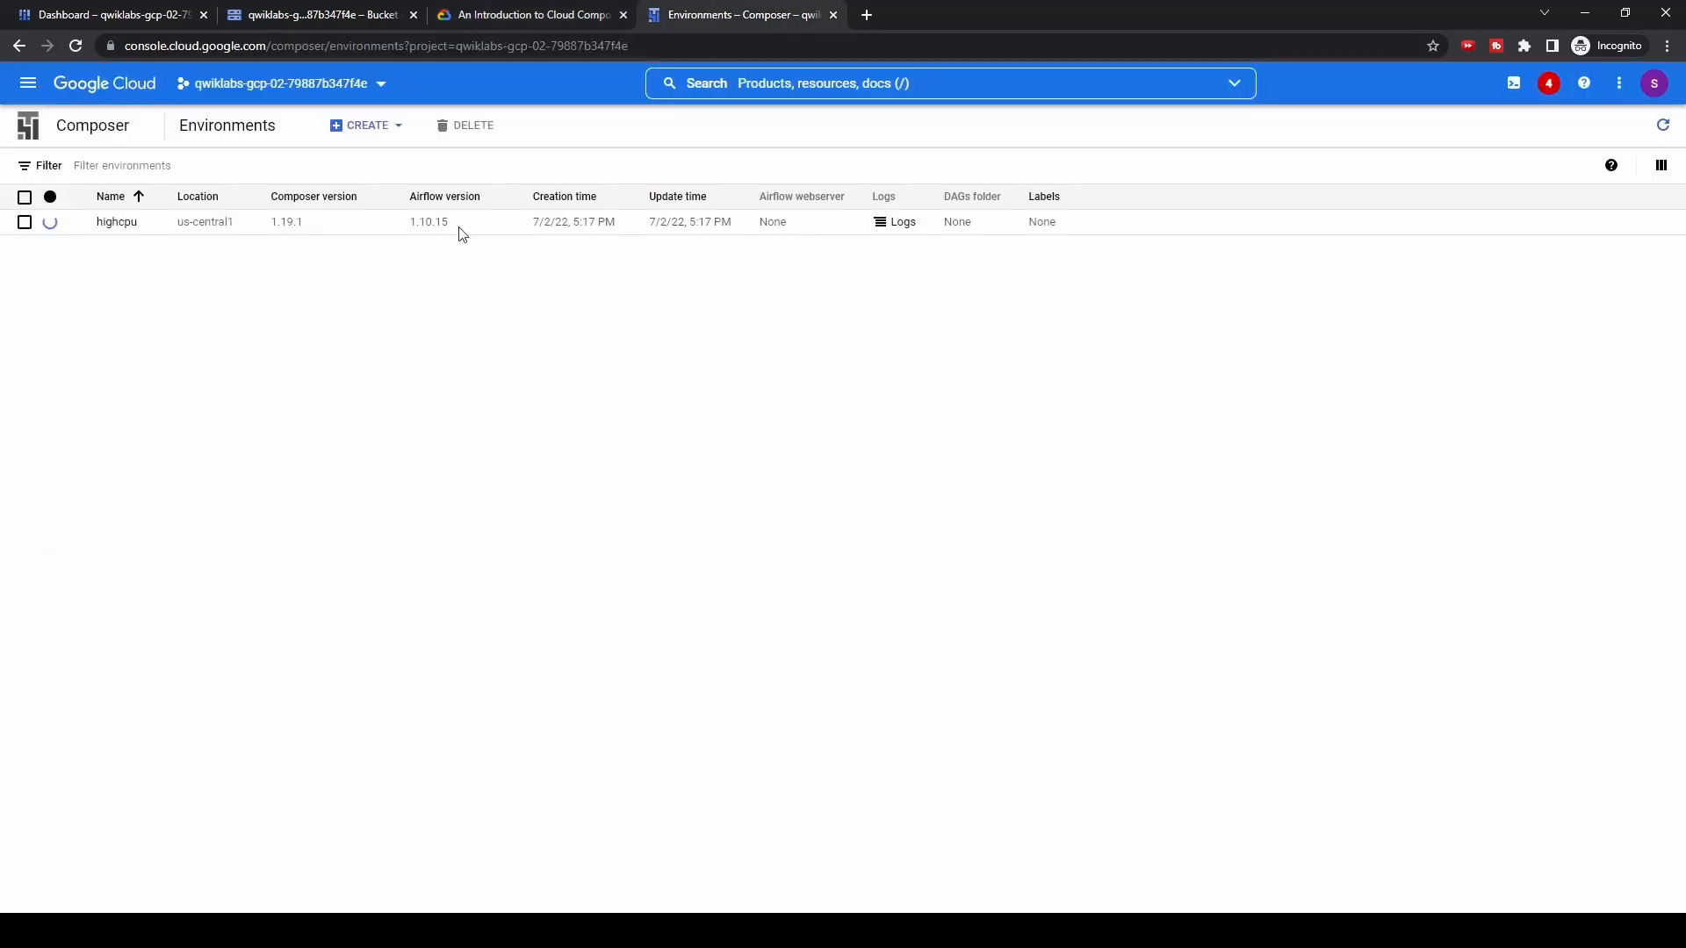
left_click(515, 17)
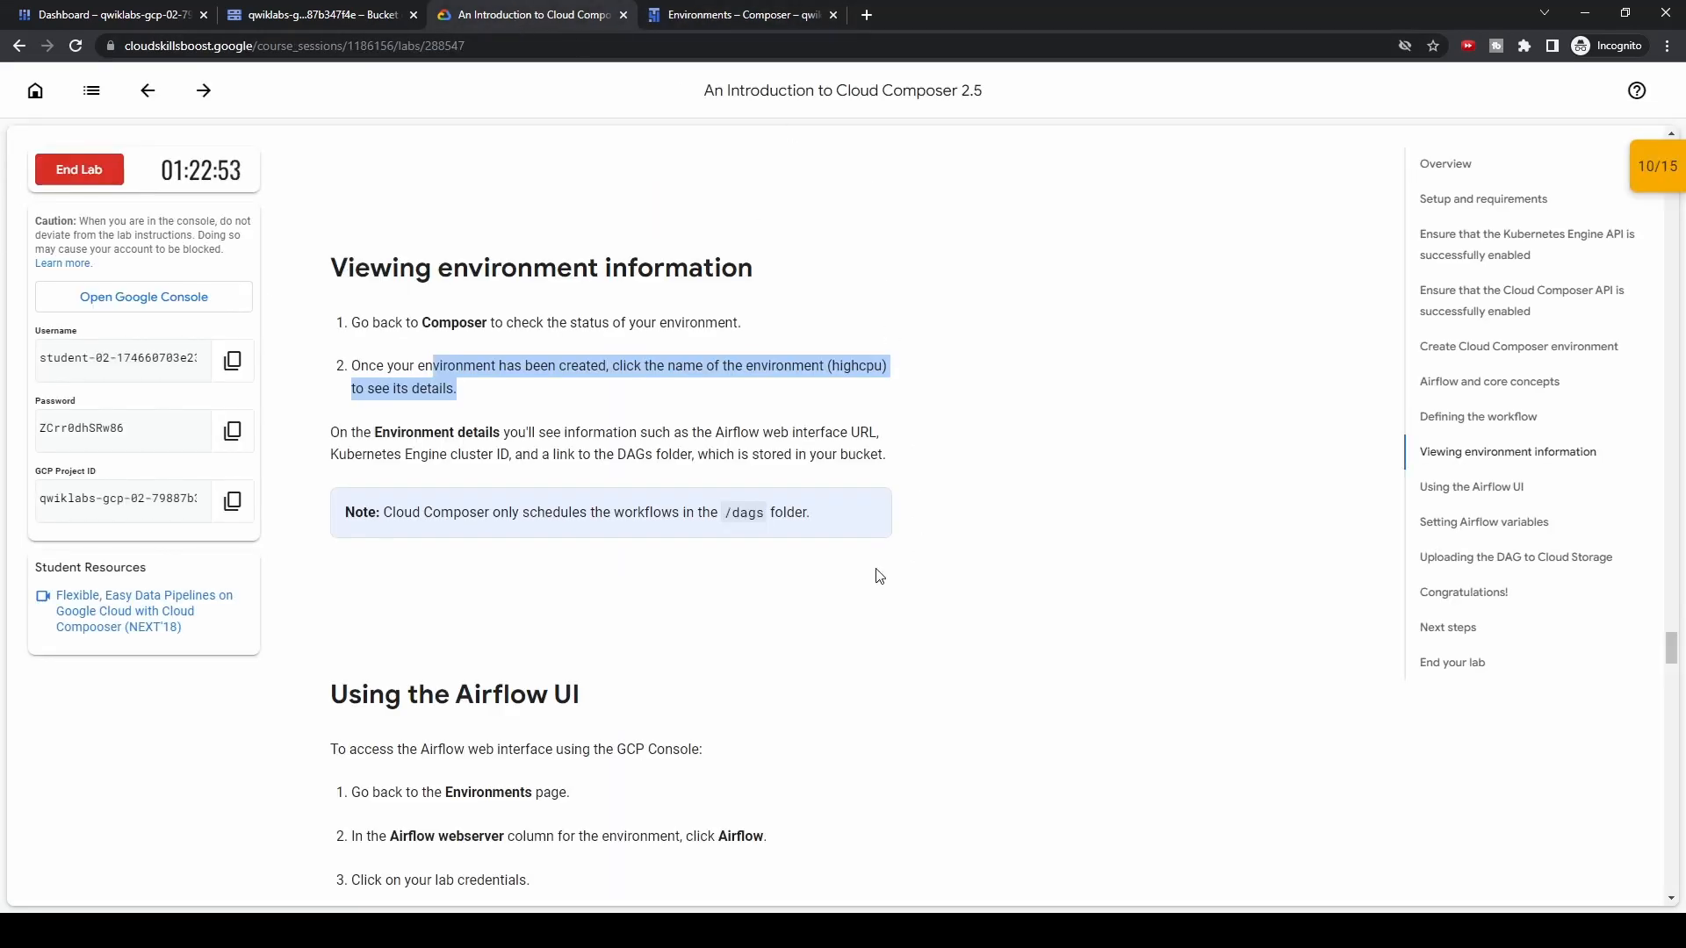
scroll(862, 597, "down", 2)
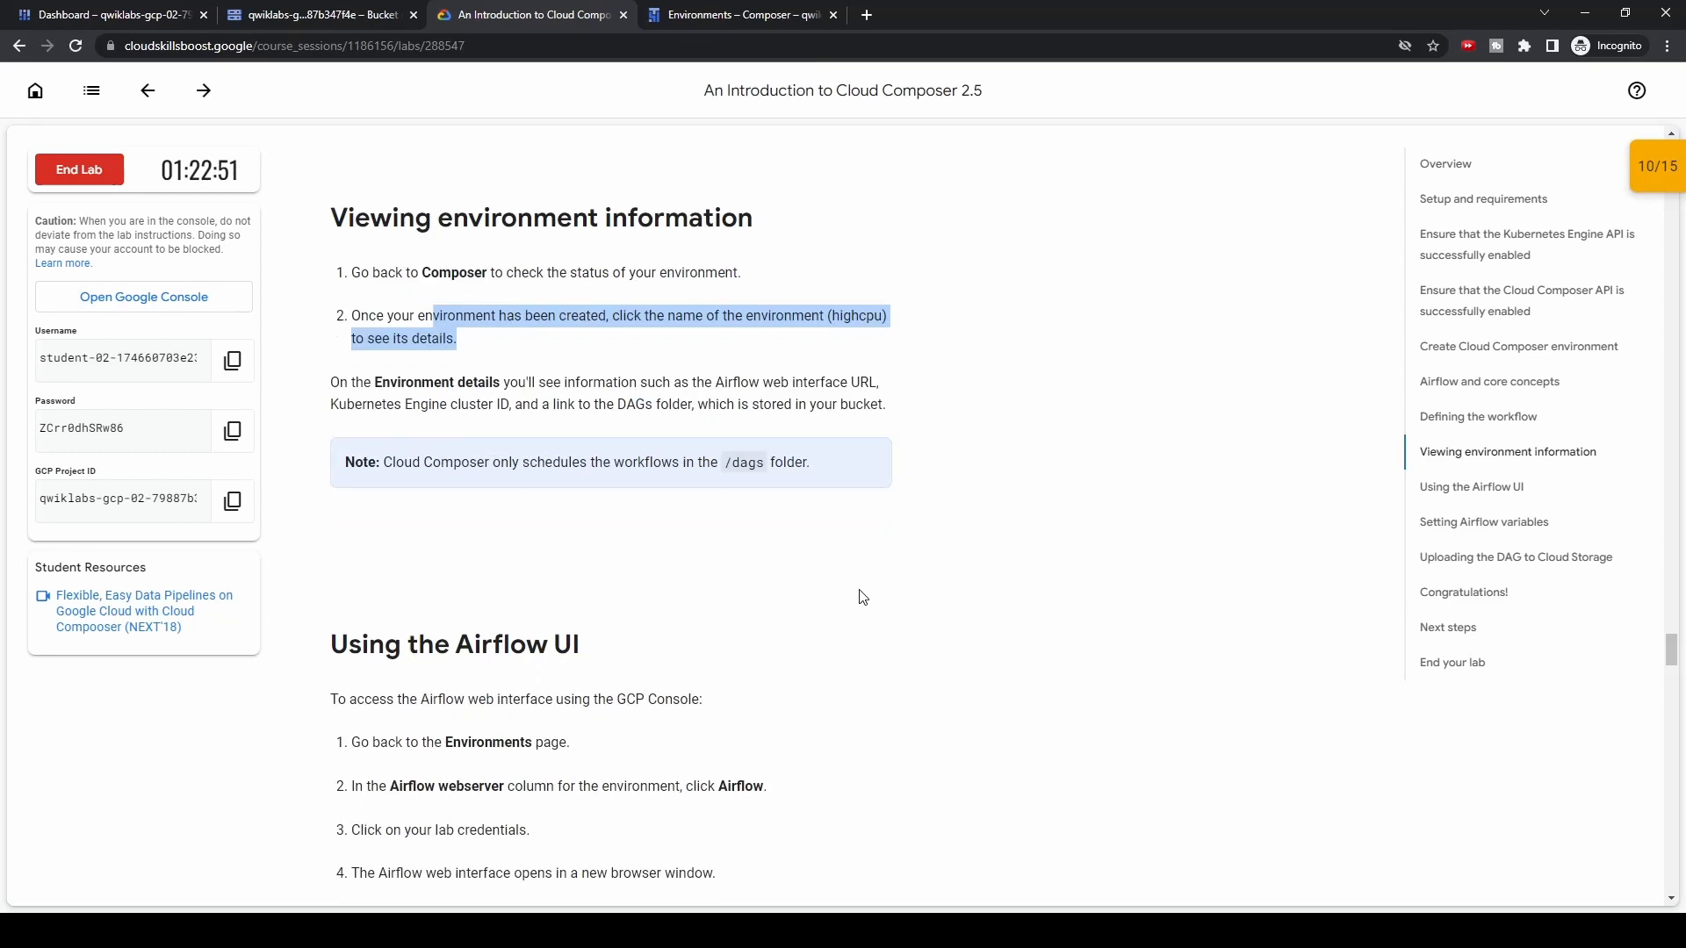
scroll(863, 597, "up", 1)
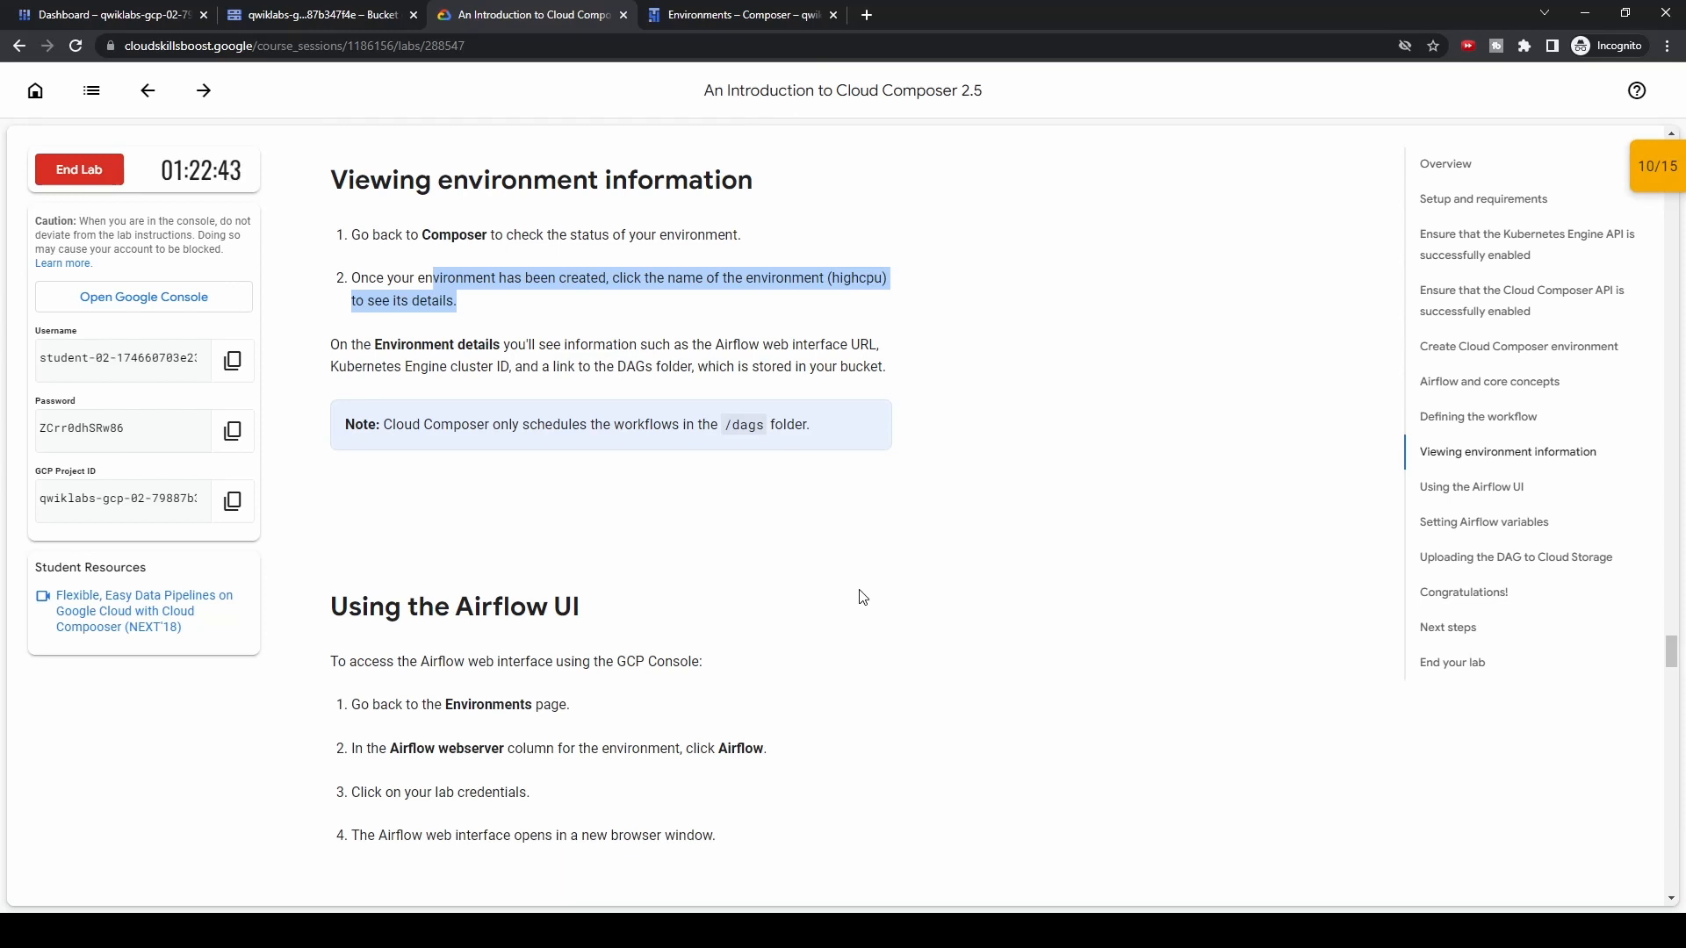
left_click(967, 376)
left_click_drag(387, 373, 924, 373)
left_click(839, 509)
scroll(839, 527, "down", 1)
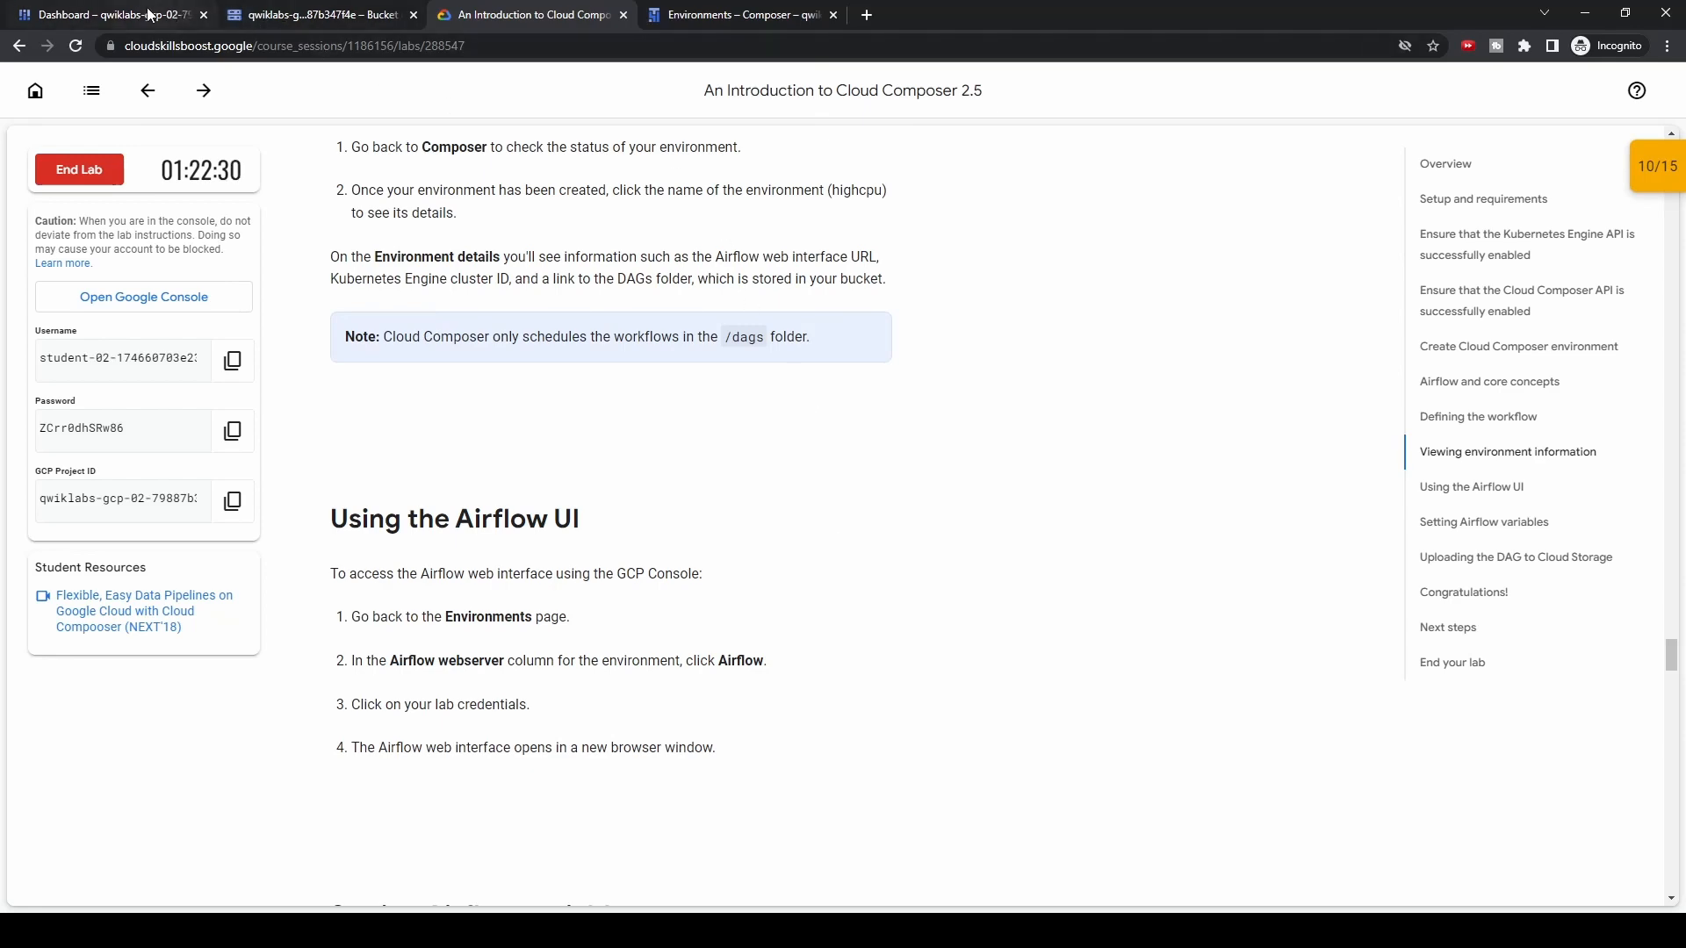
Open the highcpu environment's configuration details and compare them with the lab's Viewing environment information section
left_click(352, 15)
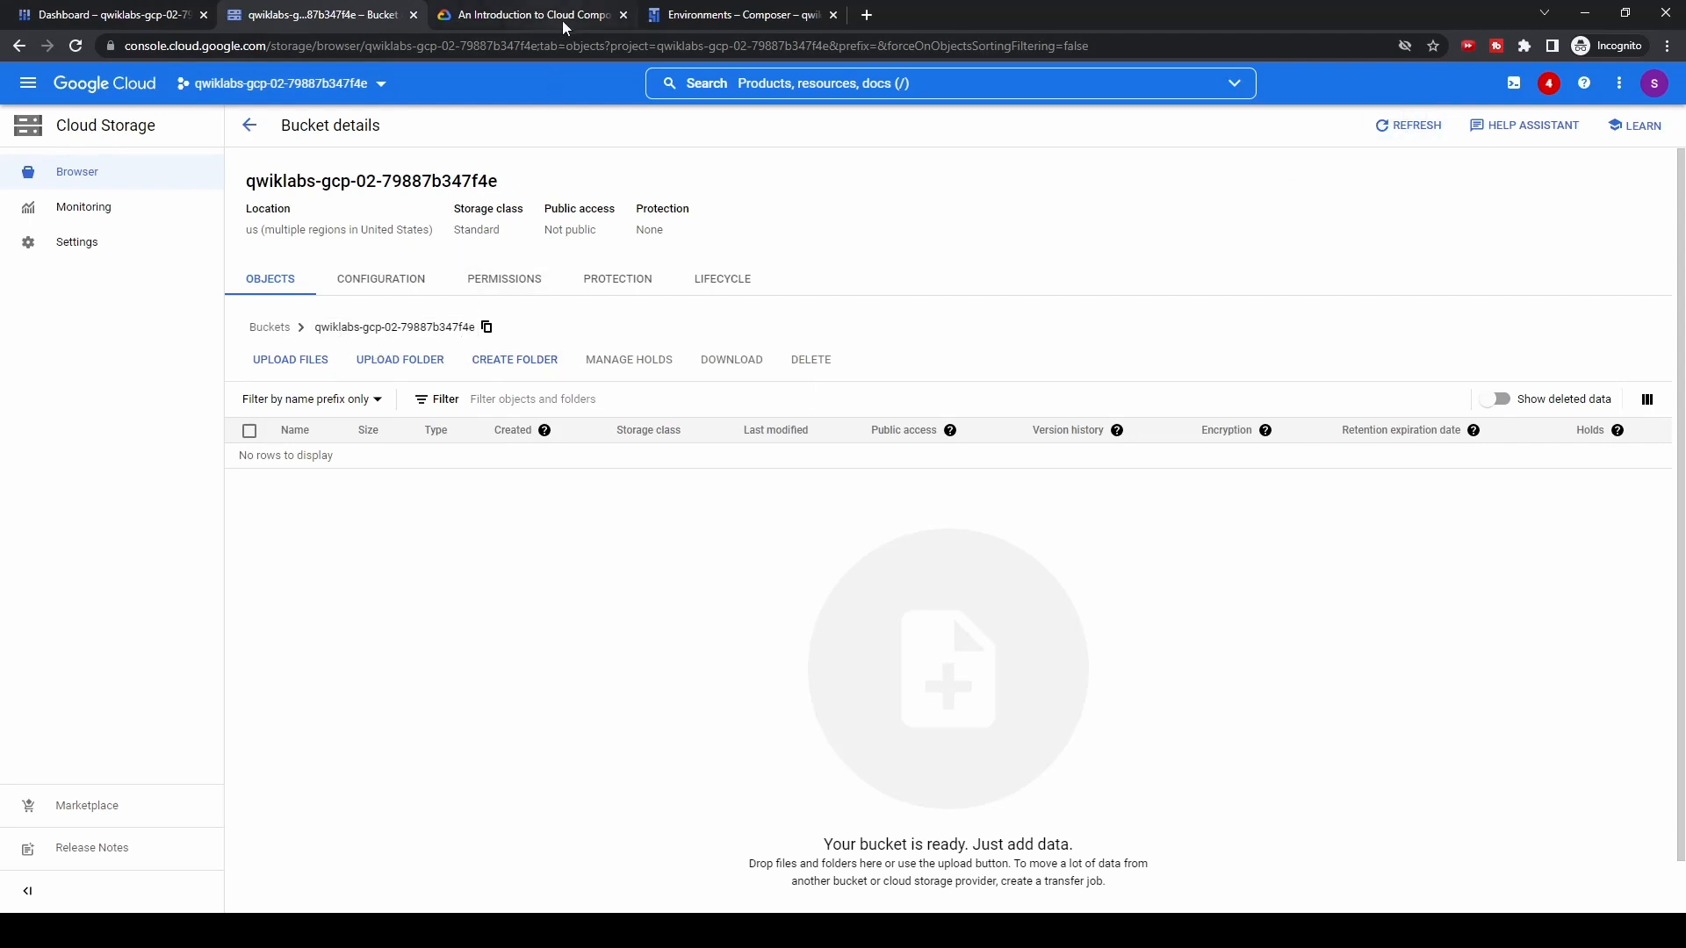
left_click(715, 16)
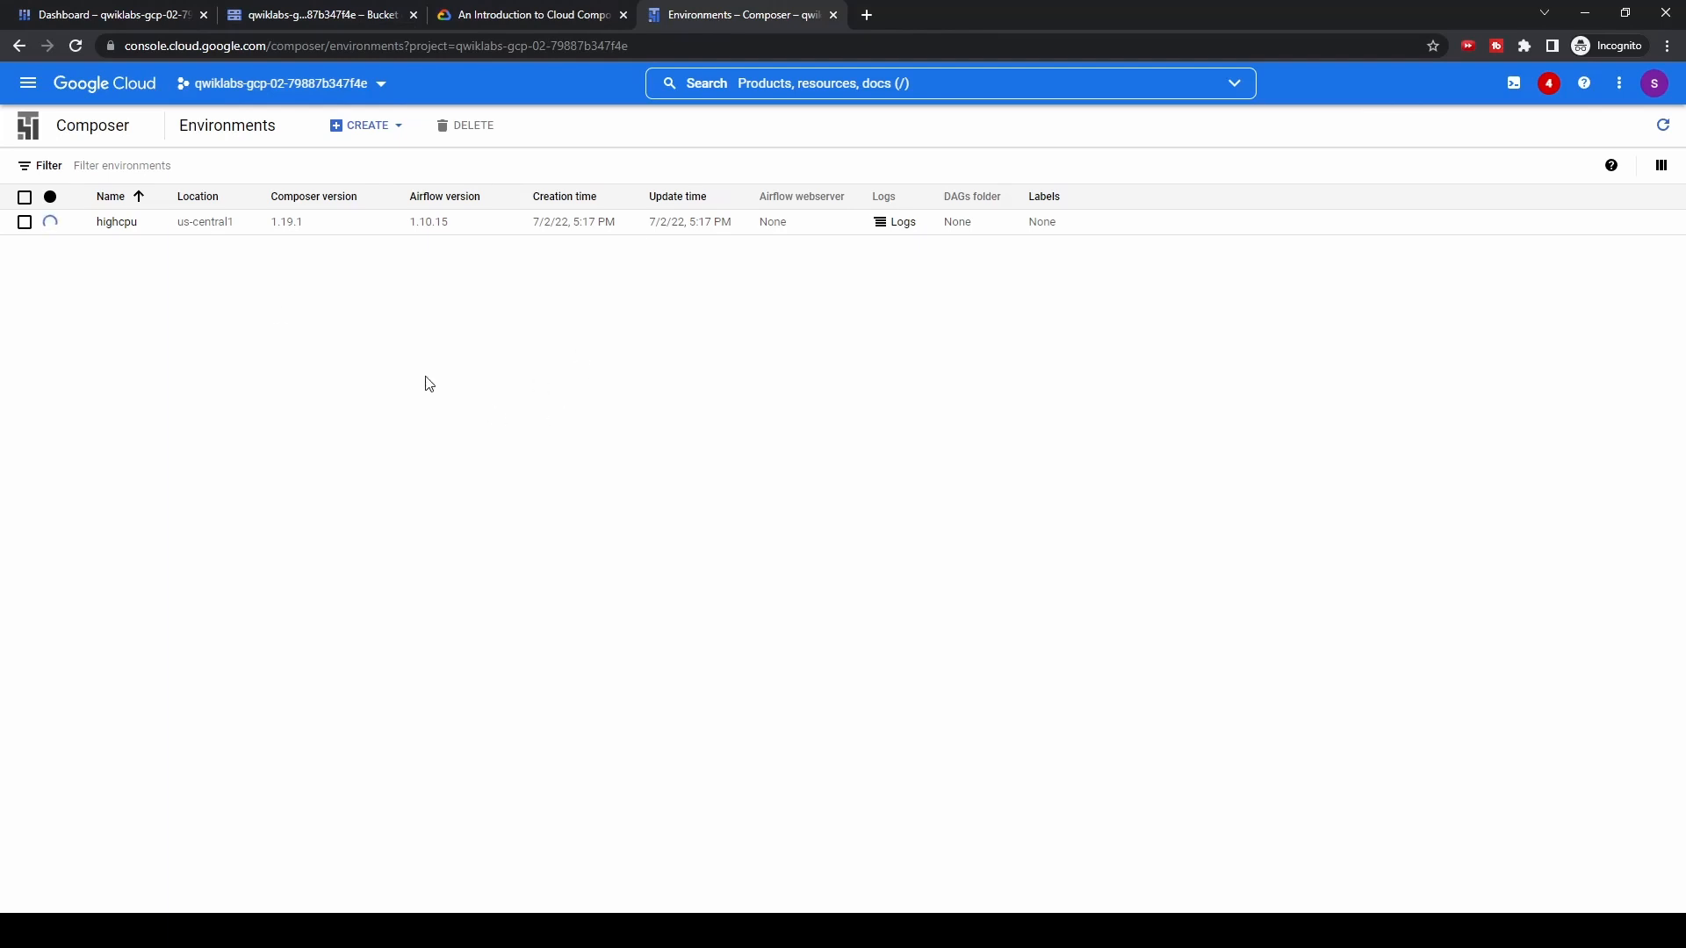
left_click(114, 222)
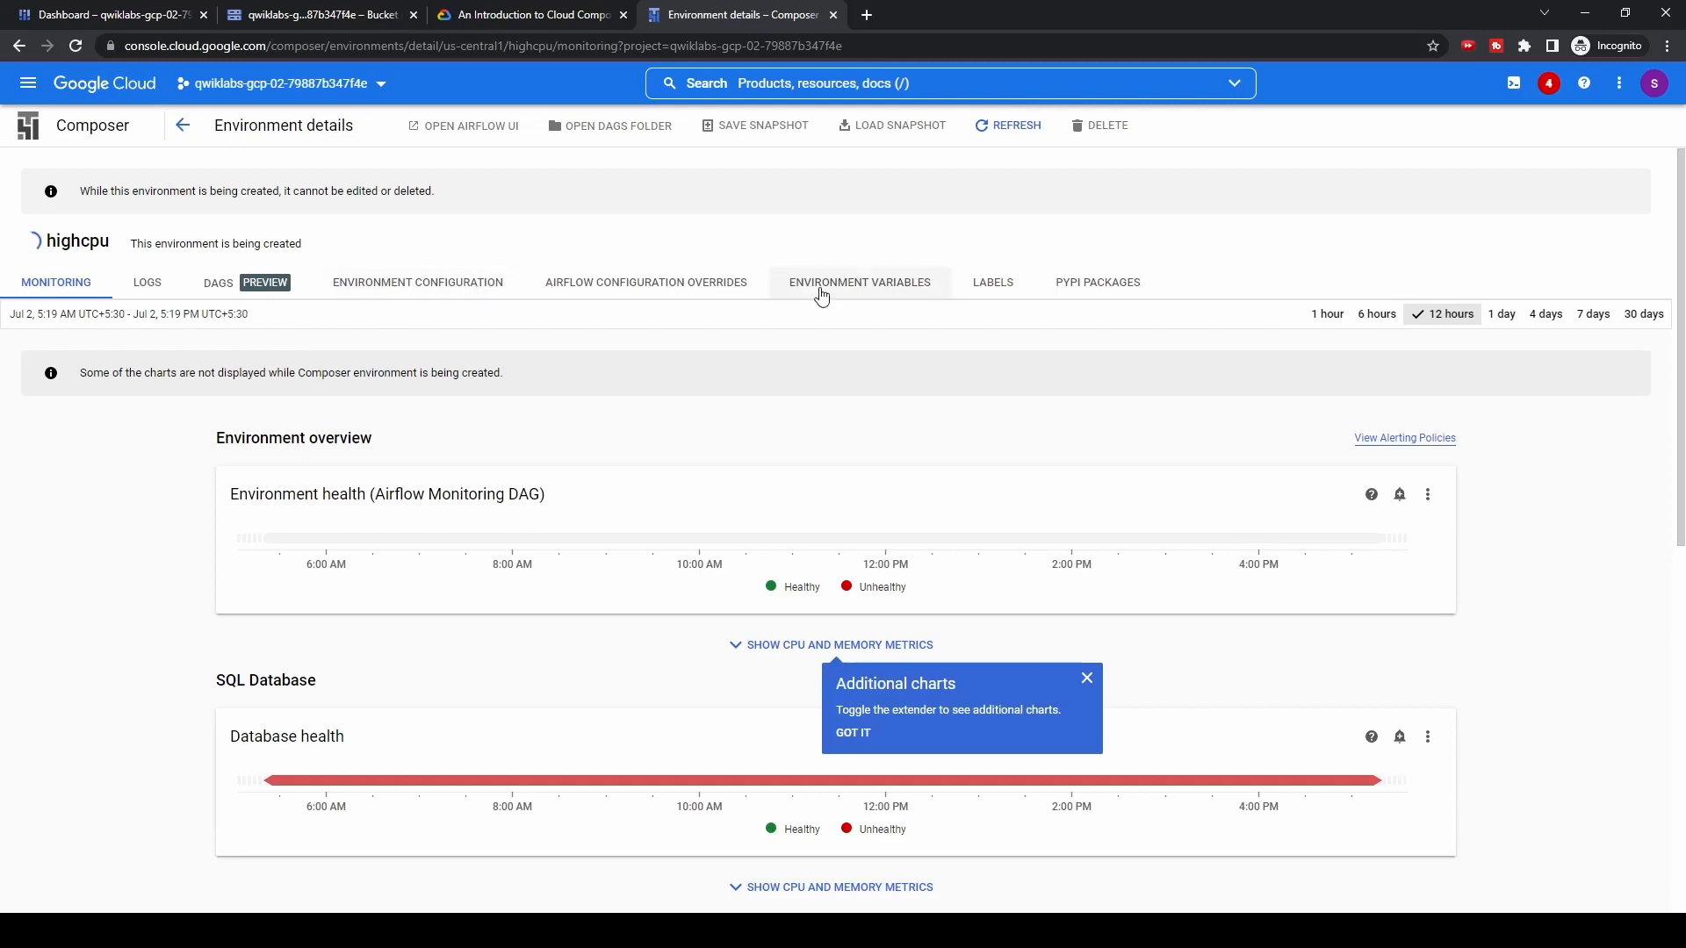
left_click(455, 279)
left_click(535, 15)
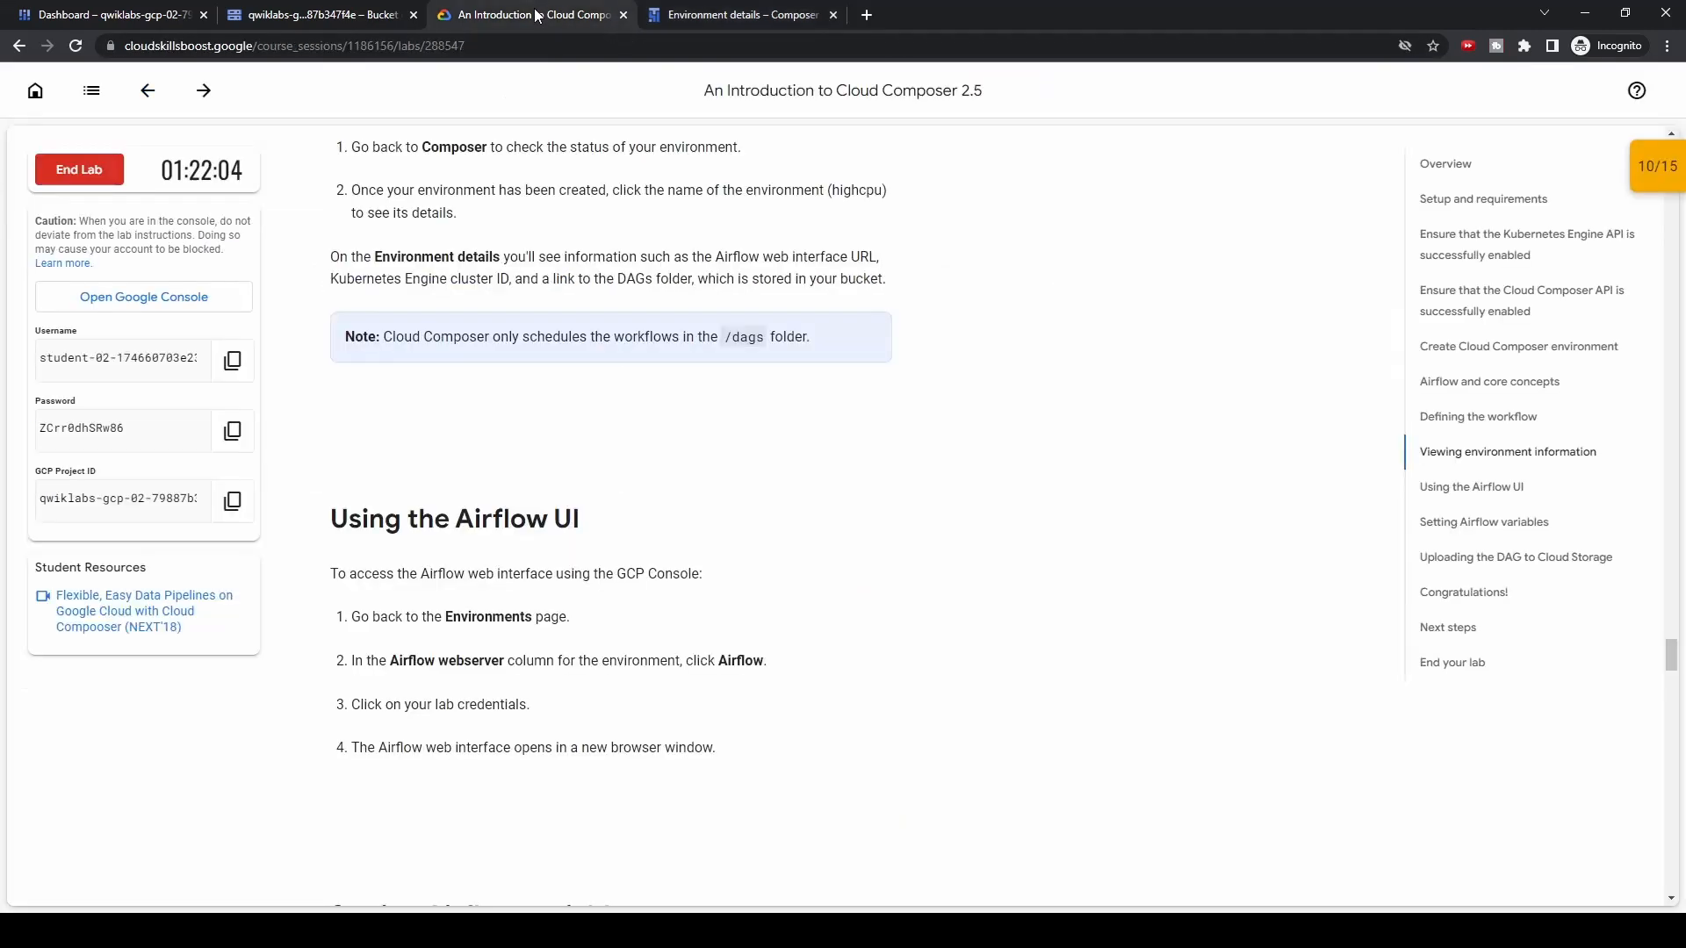
scroll(652, 546, "up", 1)
scroll(652, 546, "up", 2)
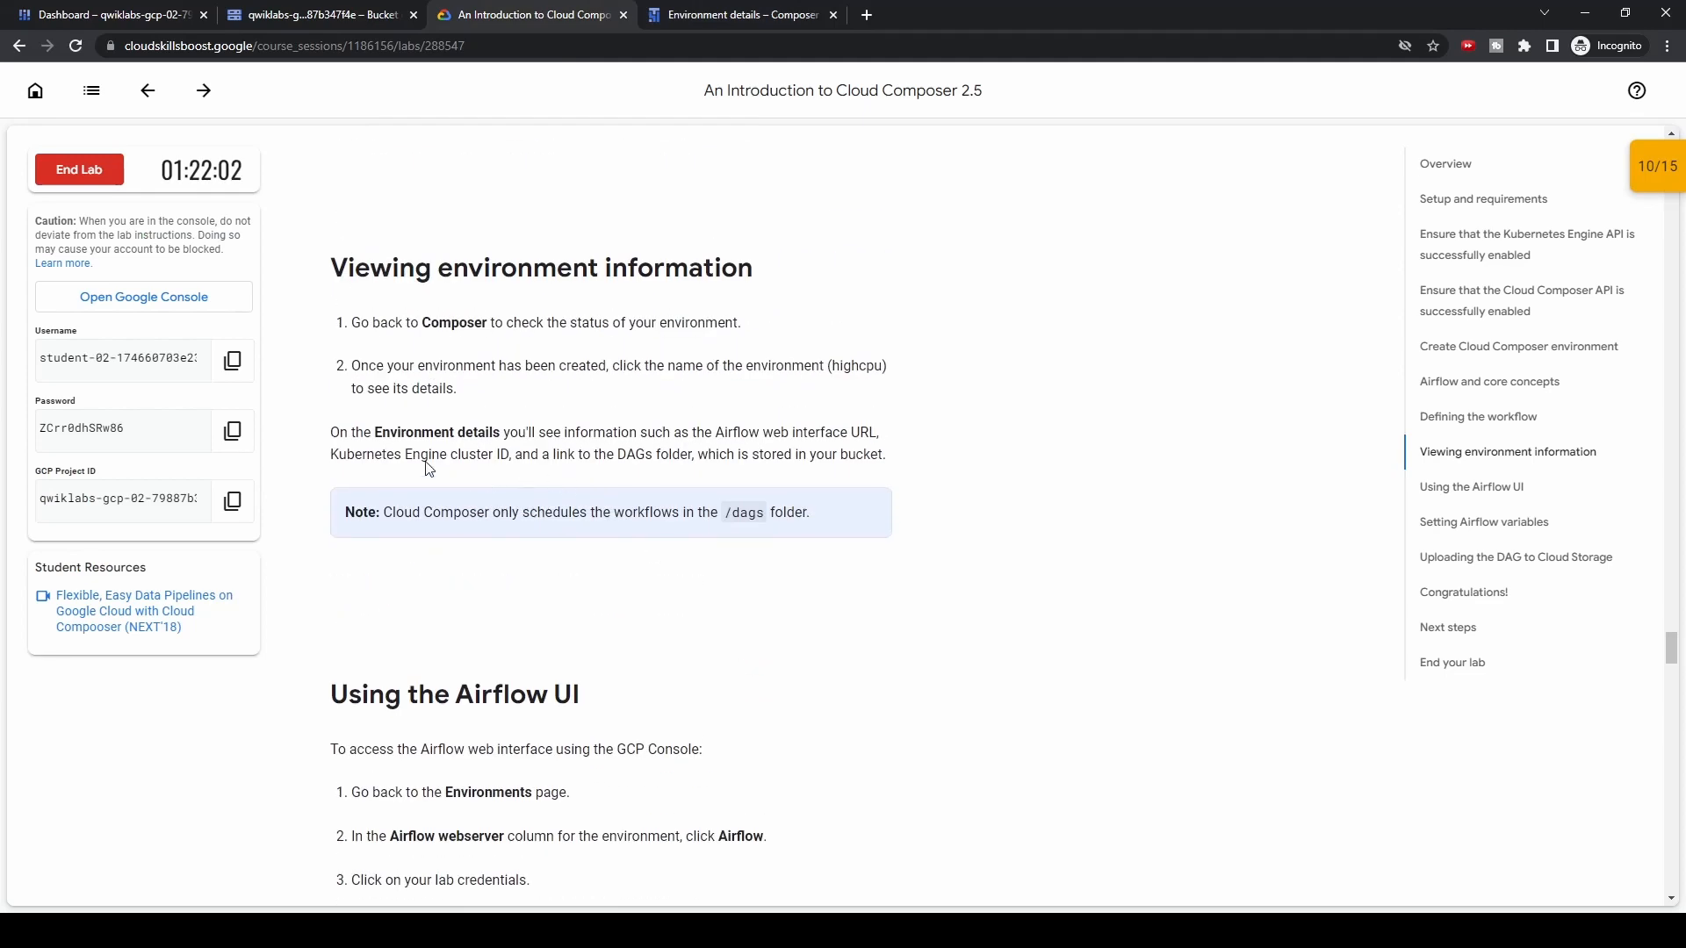
Review the highcpu configuration from general settings through network configuration, highlighting the DAGs folder entry
left_click(689, 18)
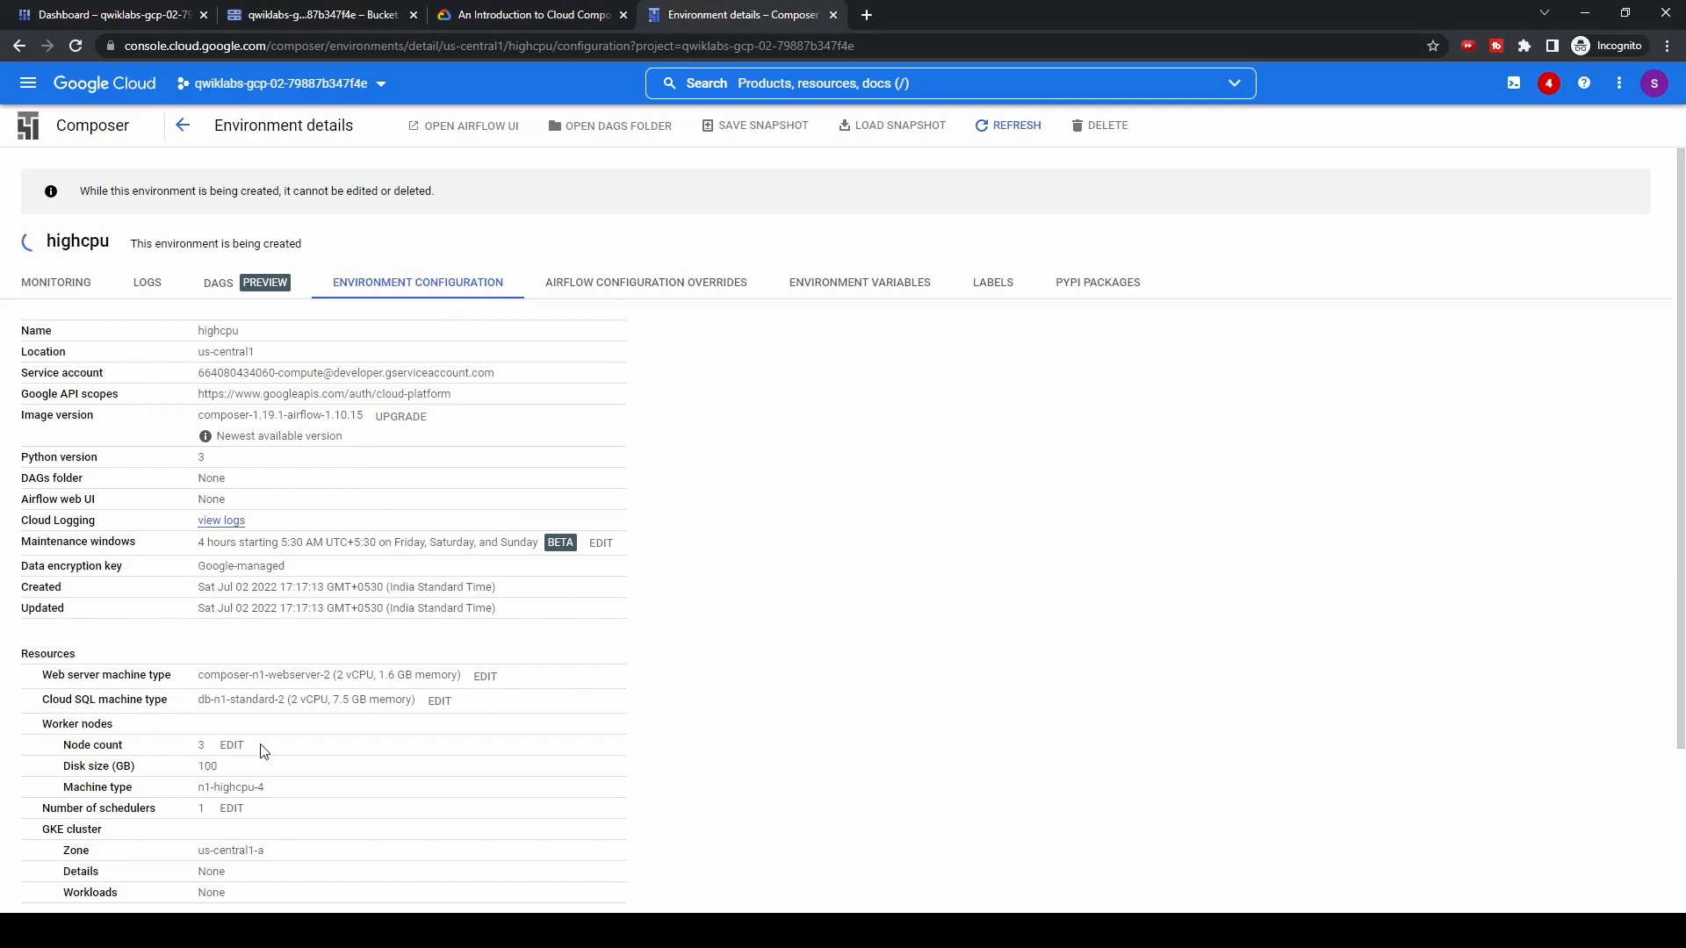
scroll(772, 714, "down", 2)
scroll(777, 715, "down", 3)
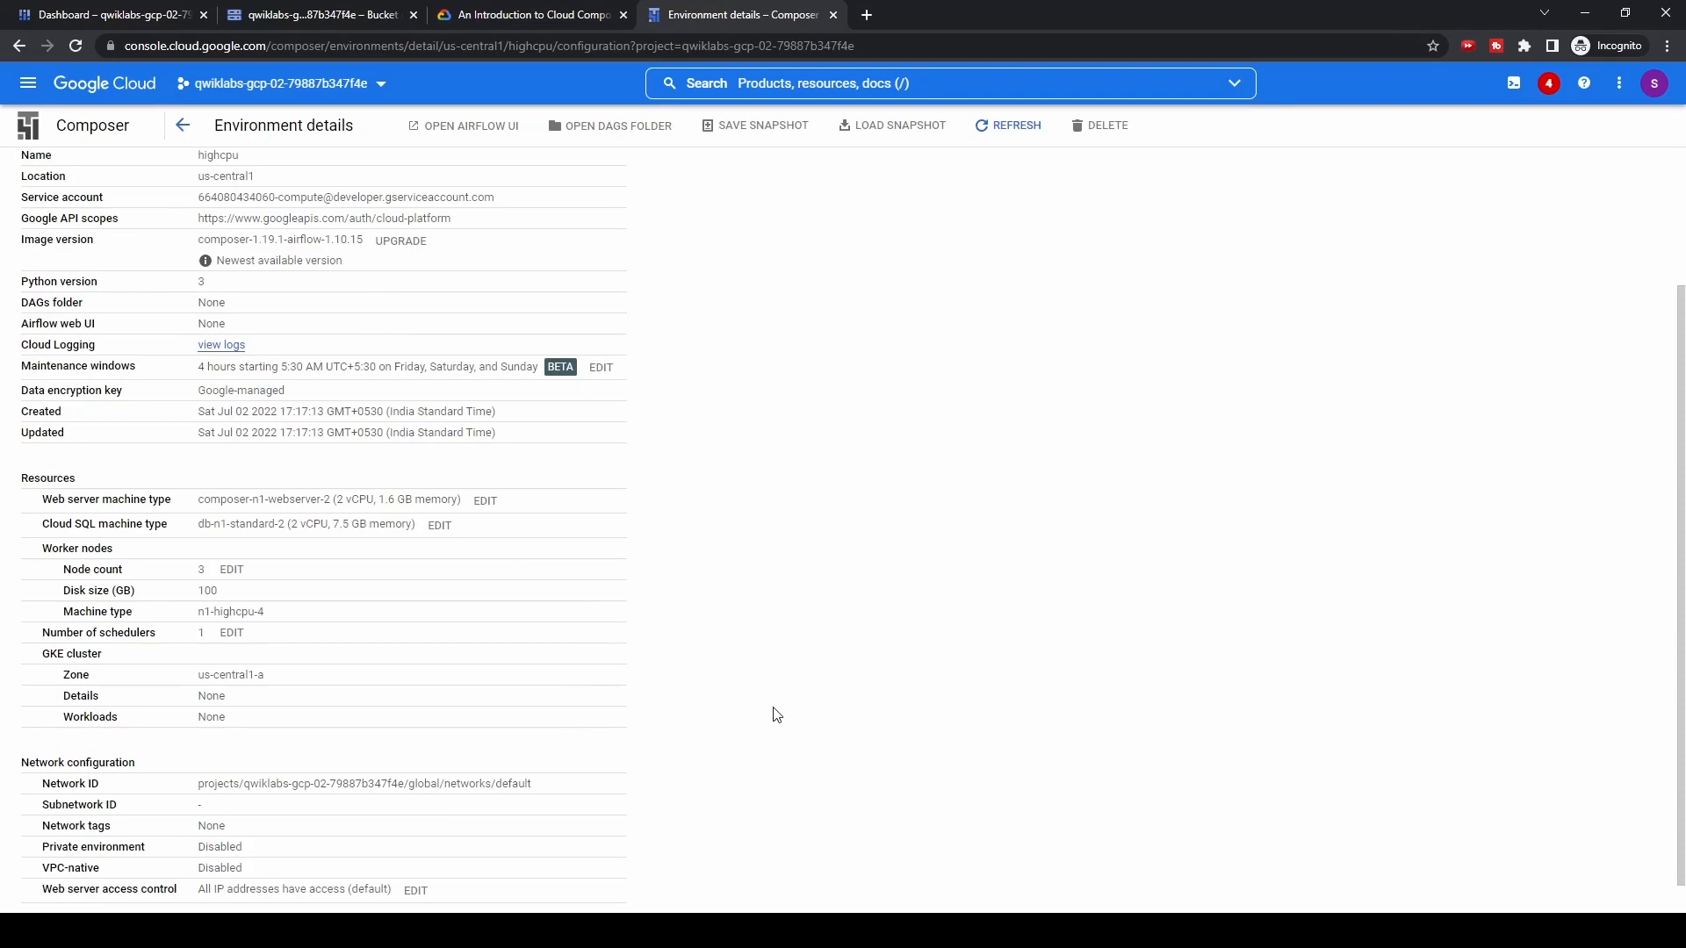
scroll(777, 715, "down", 1)
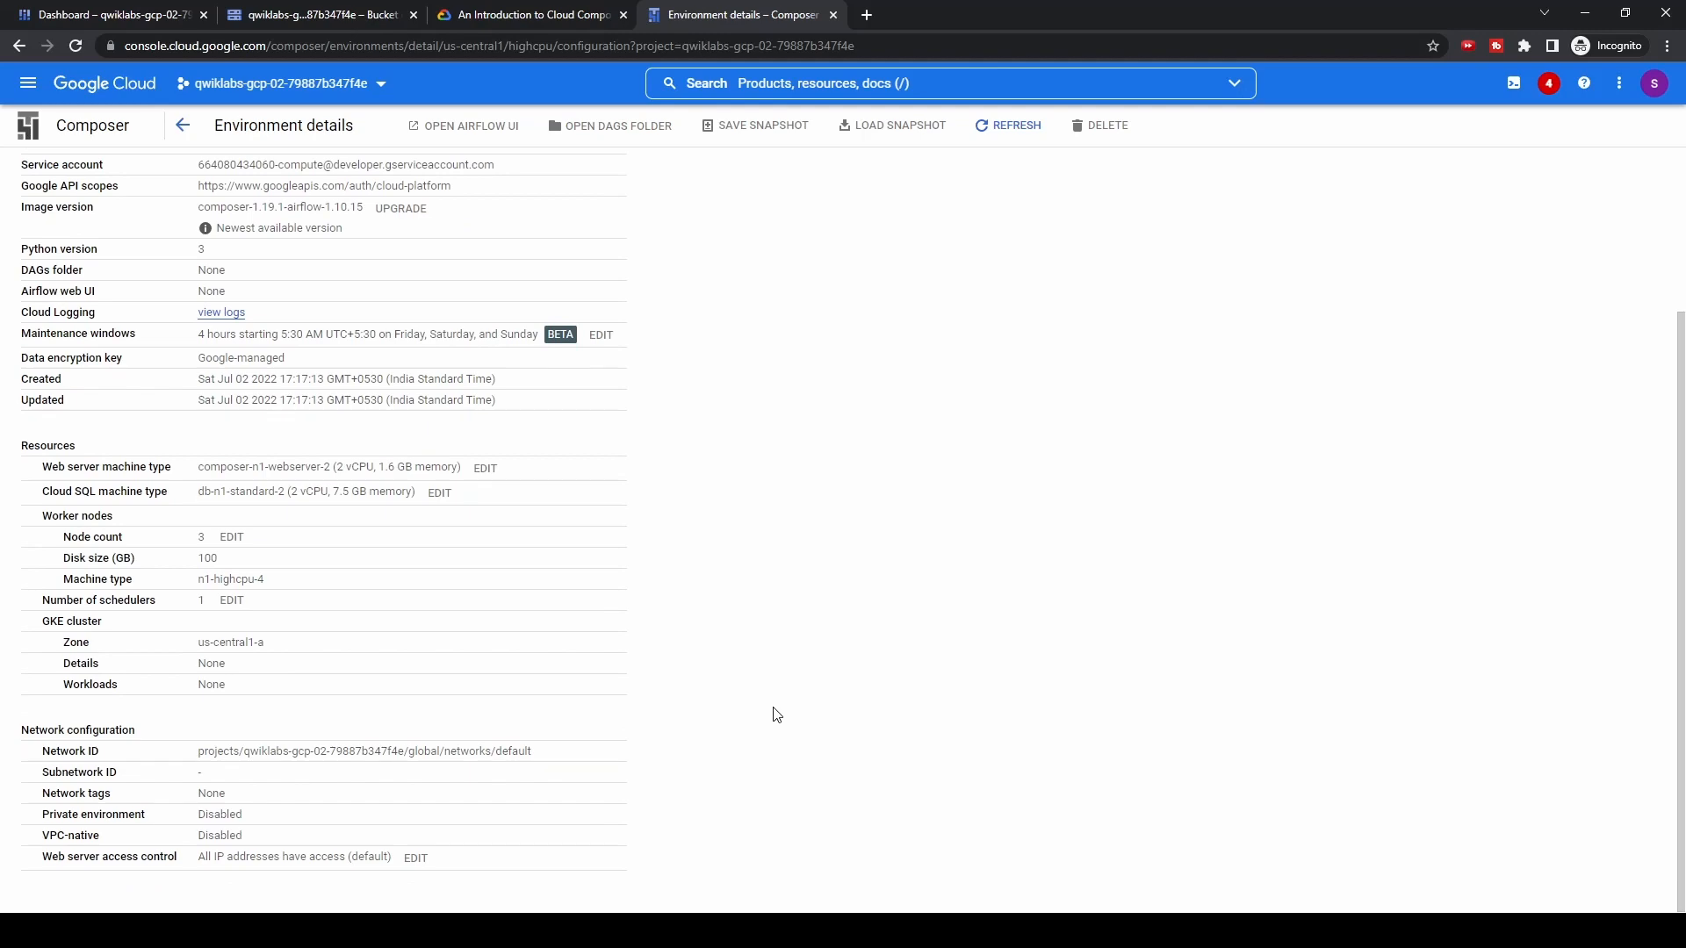
scroll(777, 715, "up", 5)
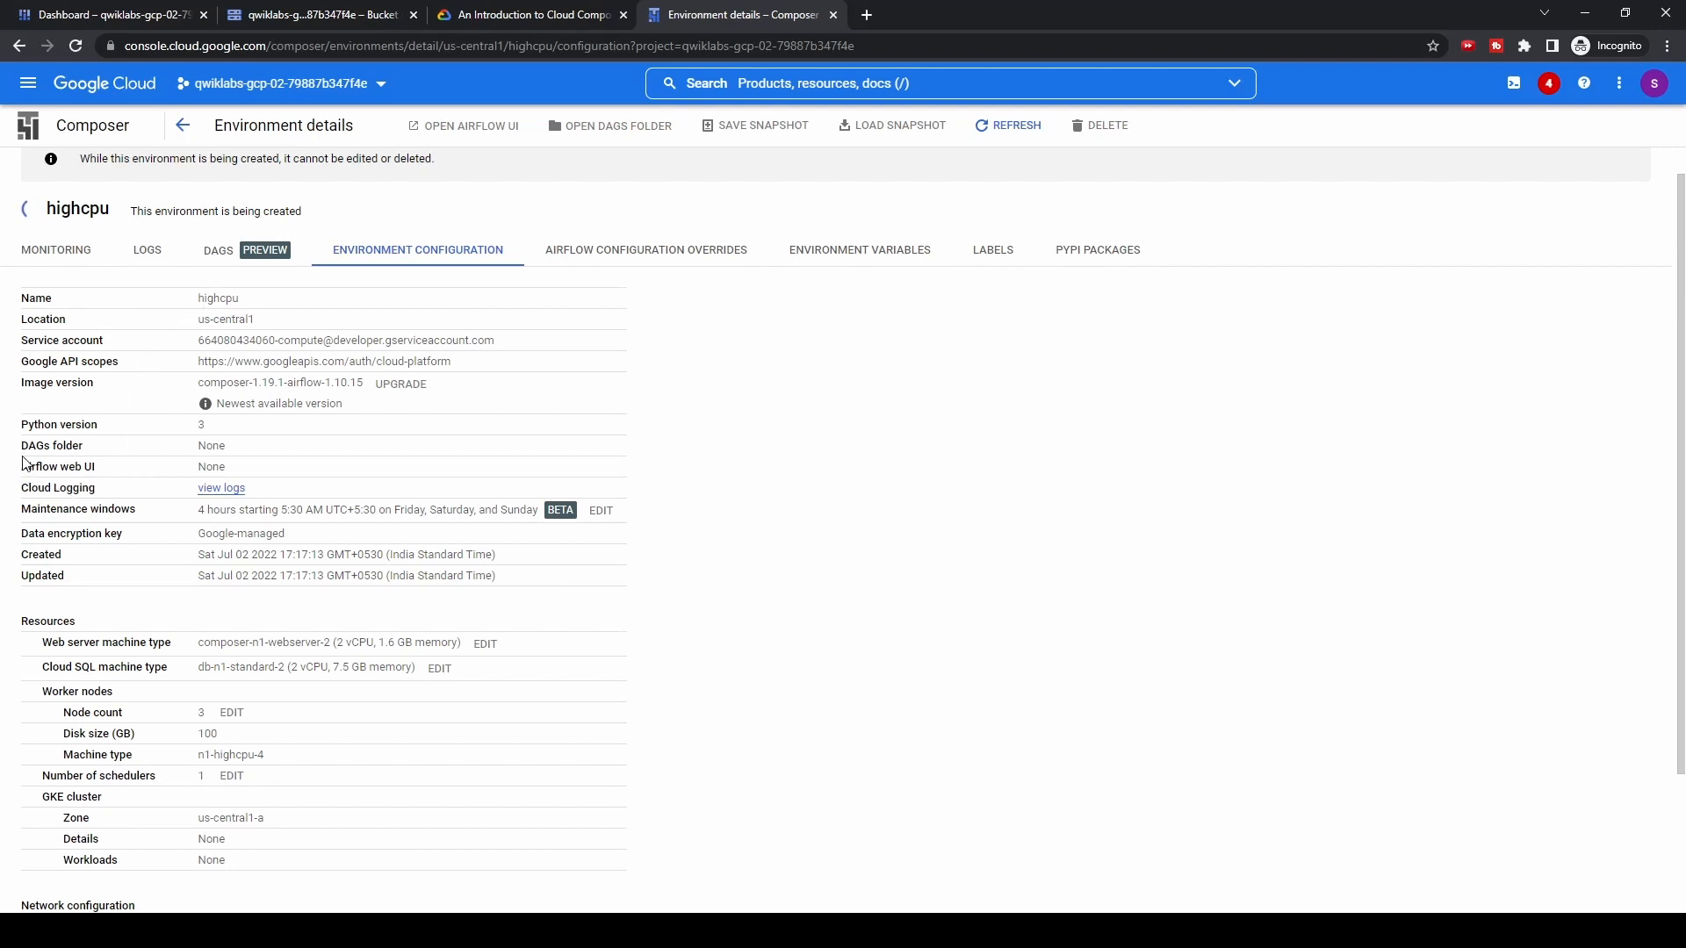
left_click_drag(231, 452, 35, 446)
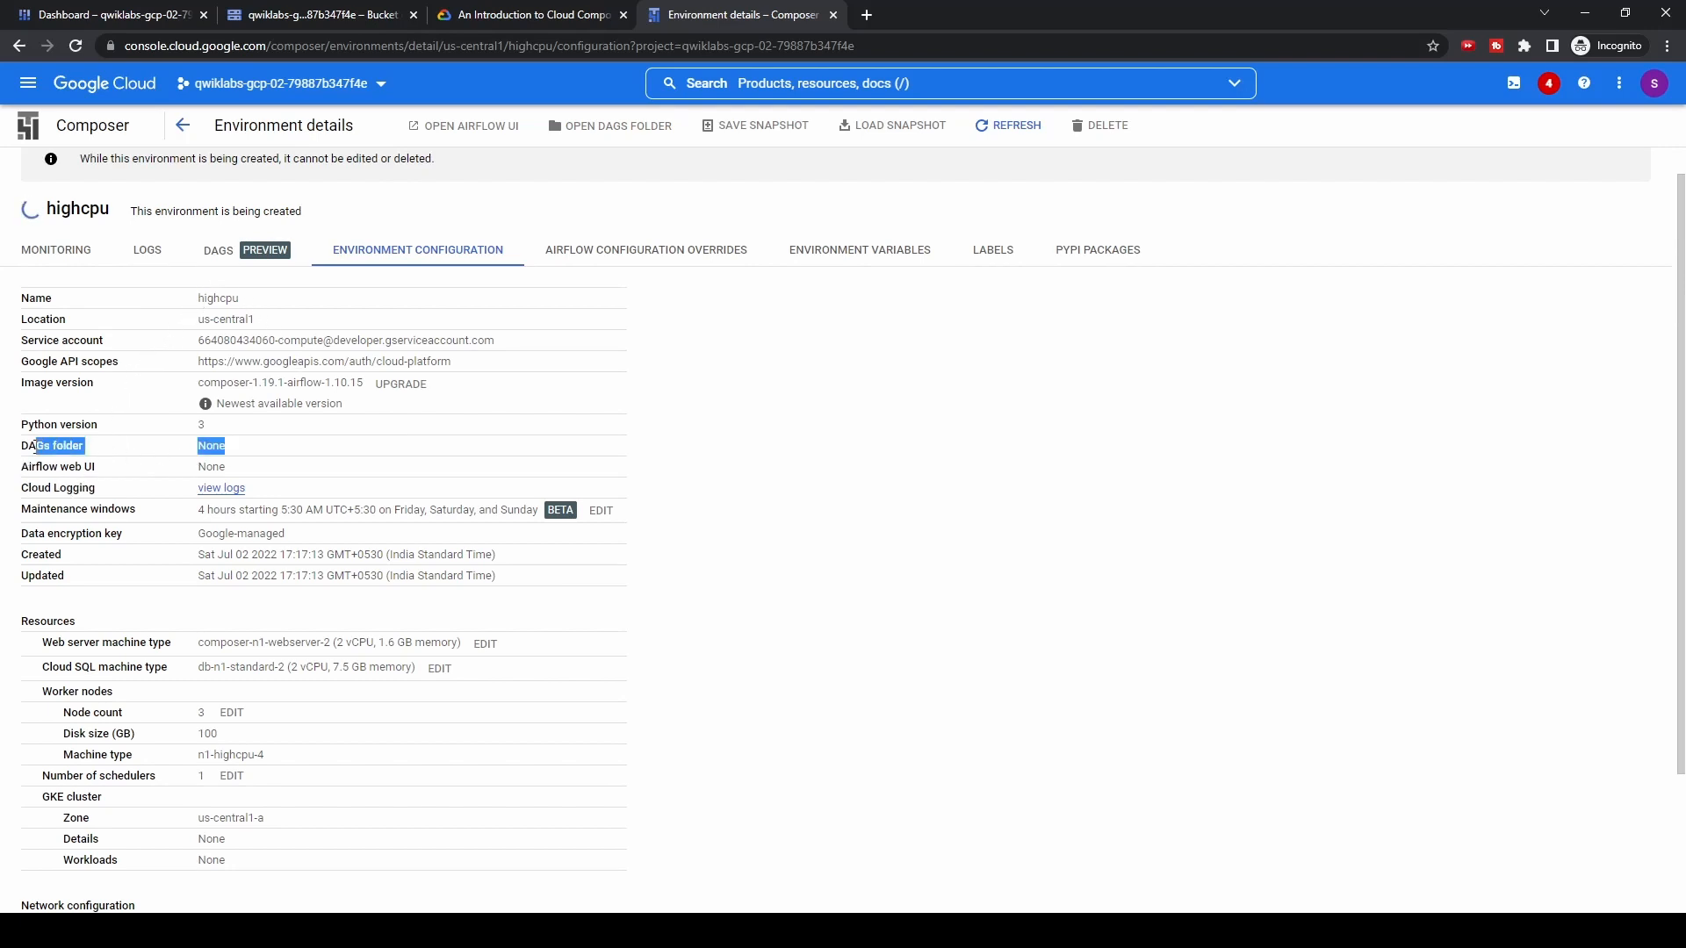
left_click(310, 451)
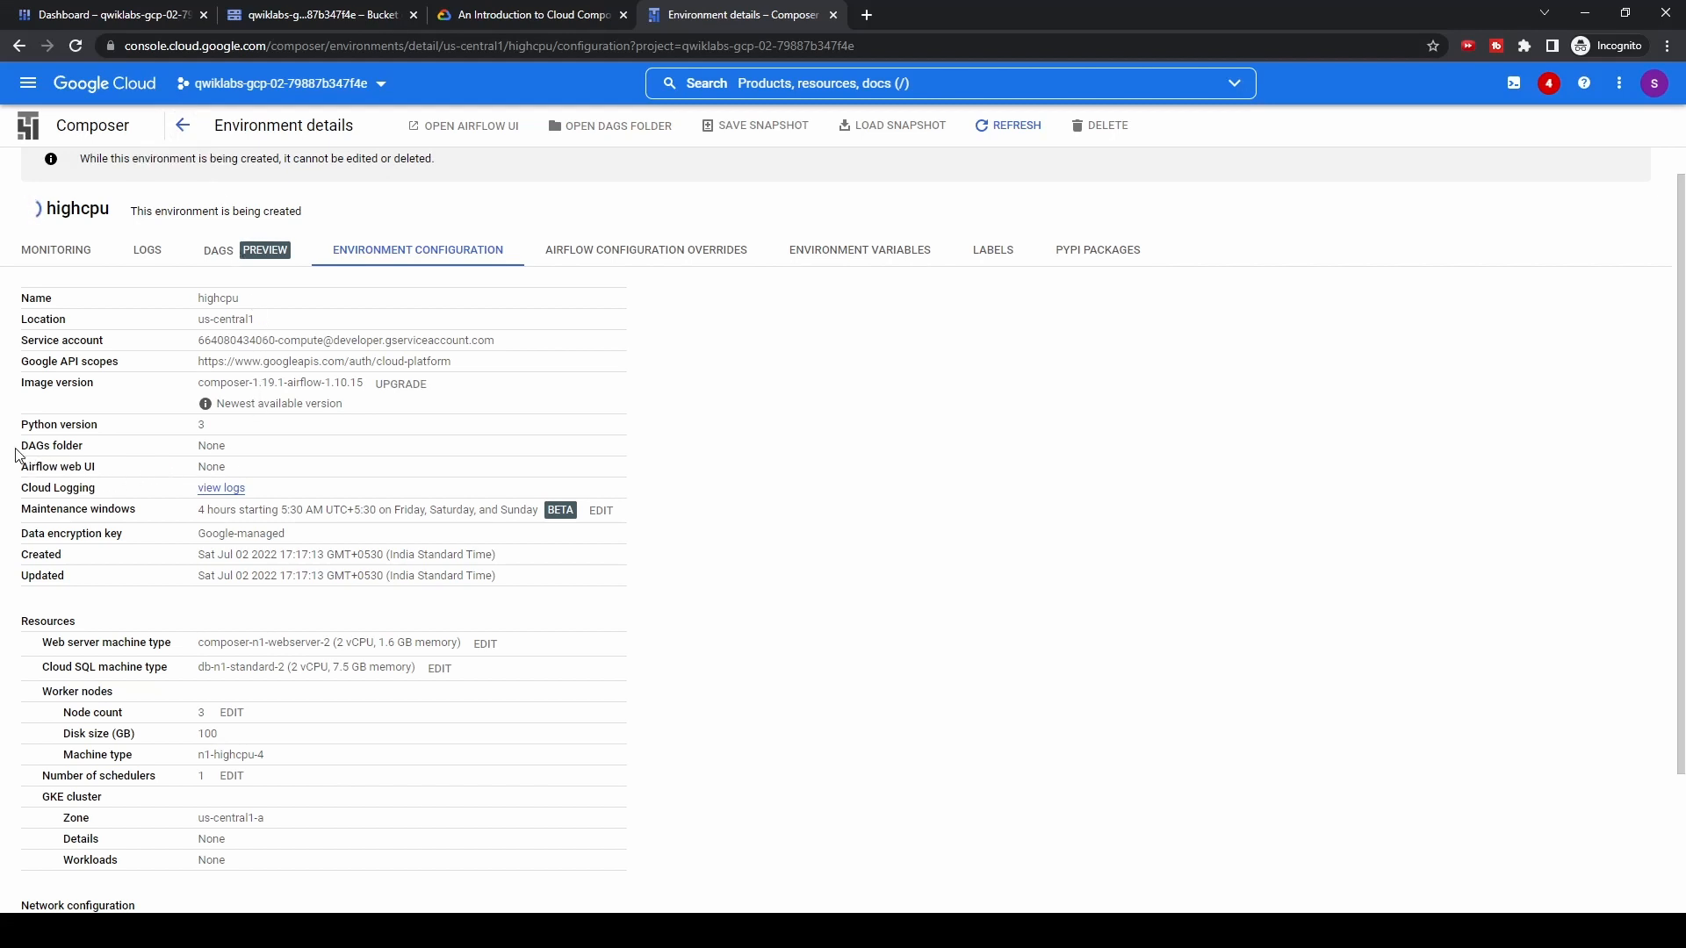
Return to the environments list, reopen the highcpu environment's configuration and highlight its DAGs folder path
left_click(182, 130)
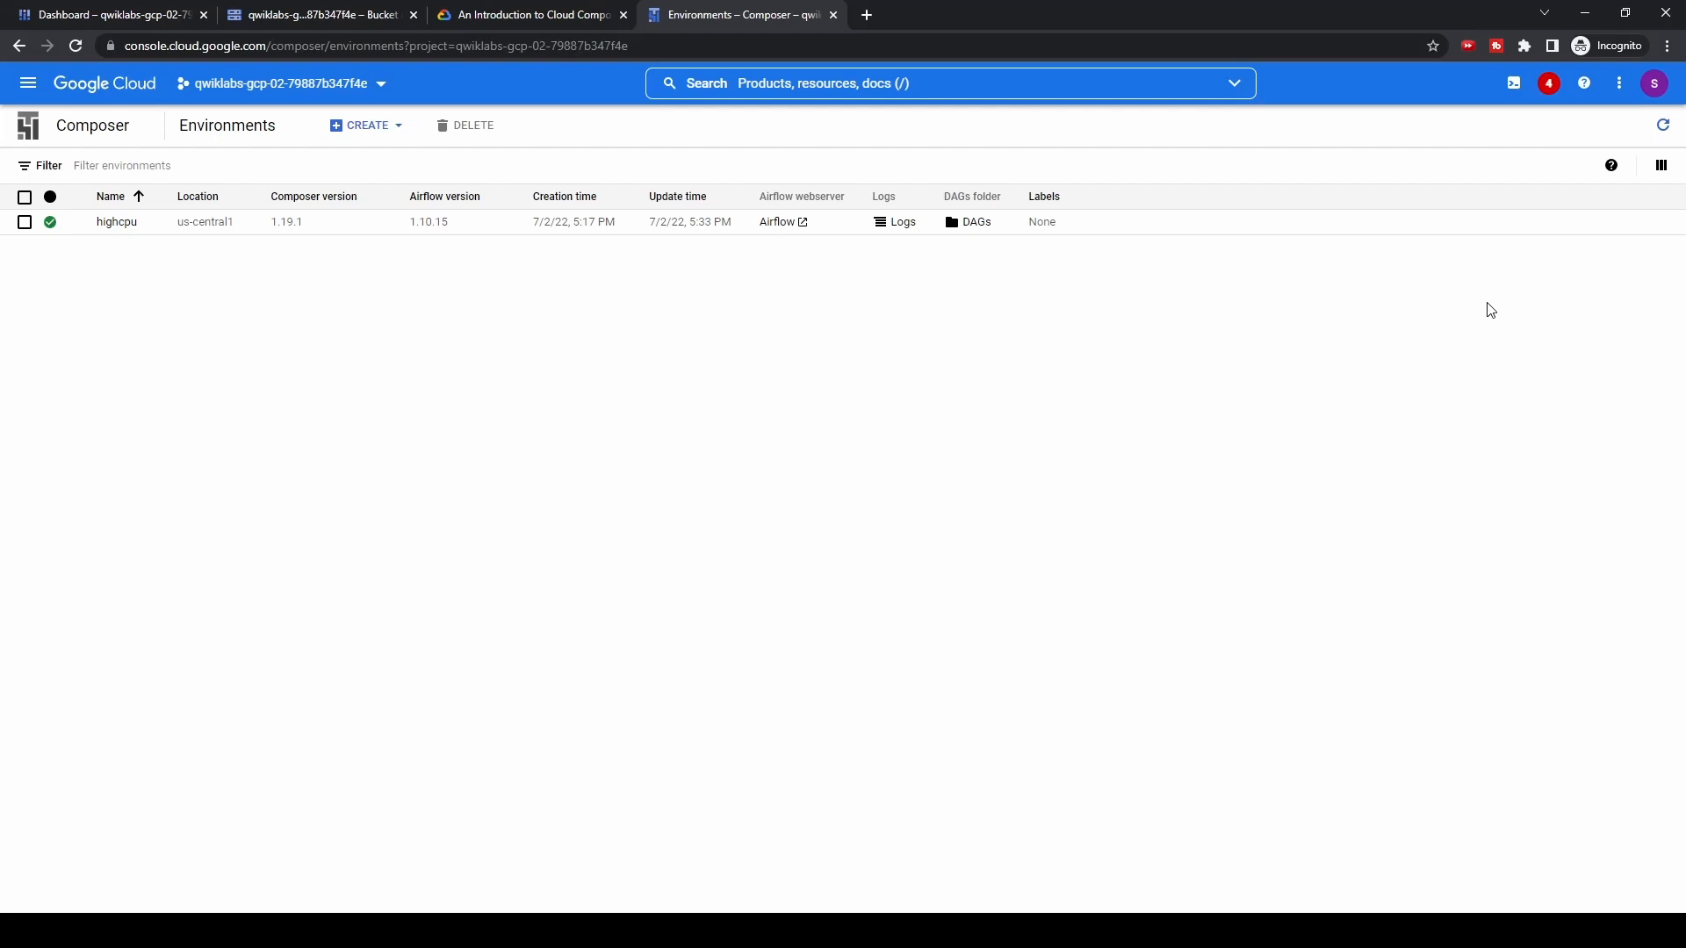
left_click(117, 223)
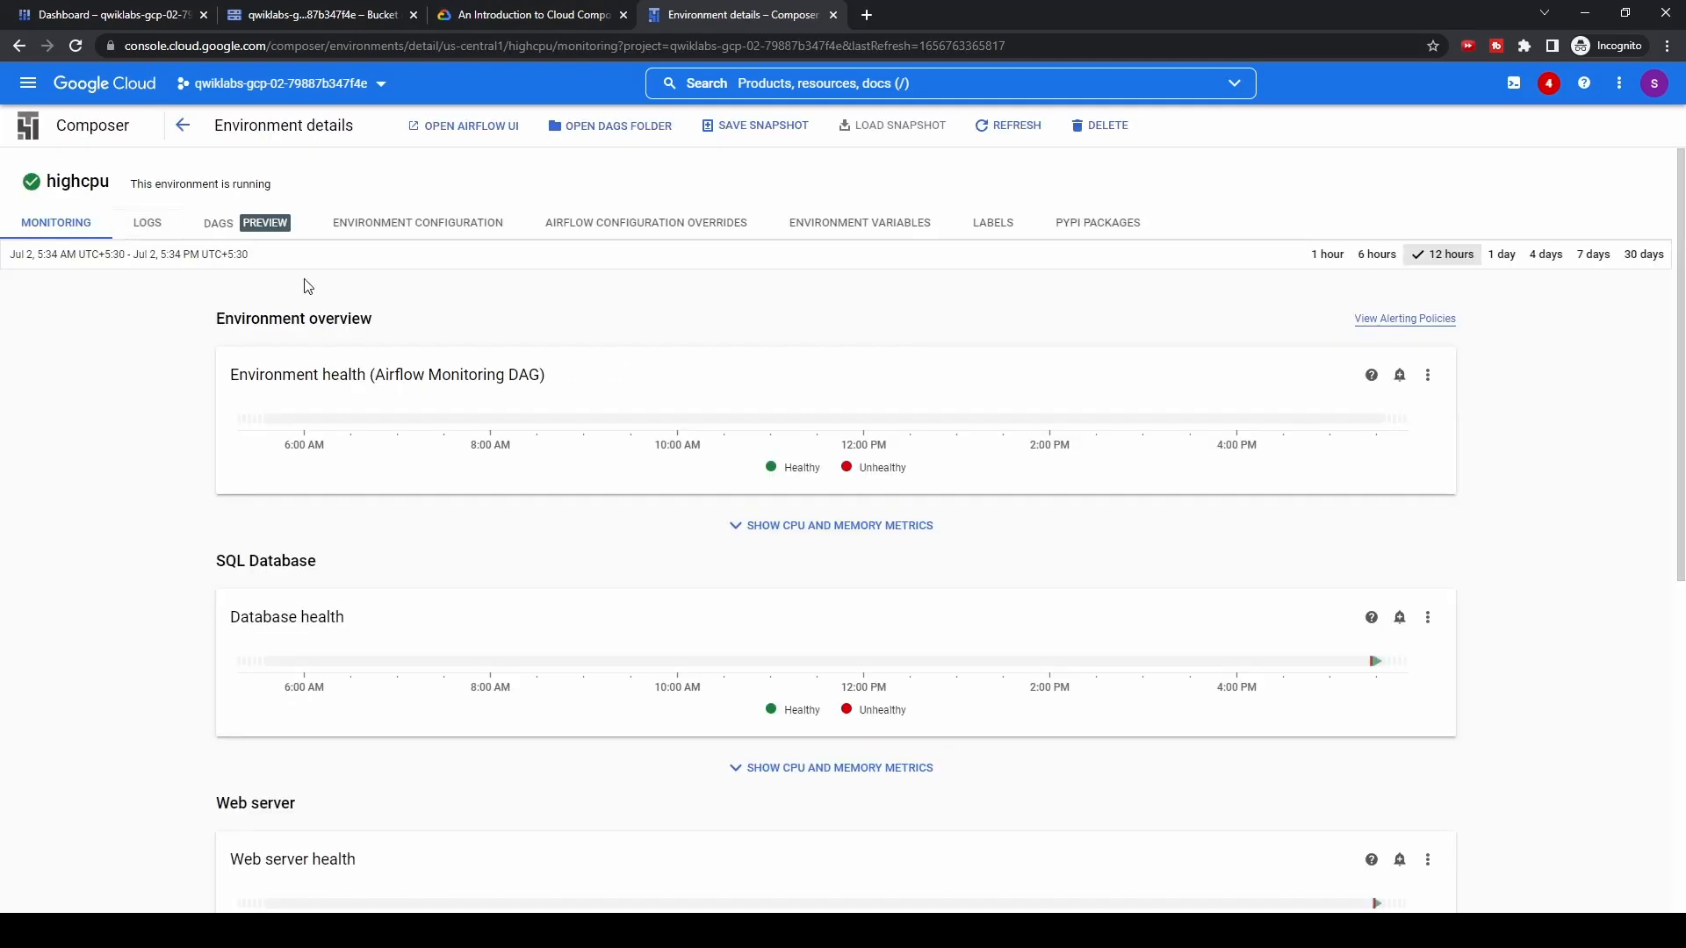
left_click(436, 240)
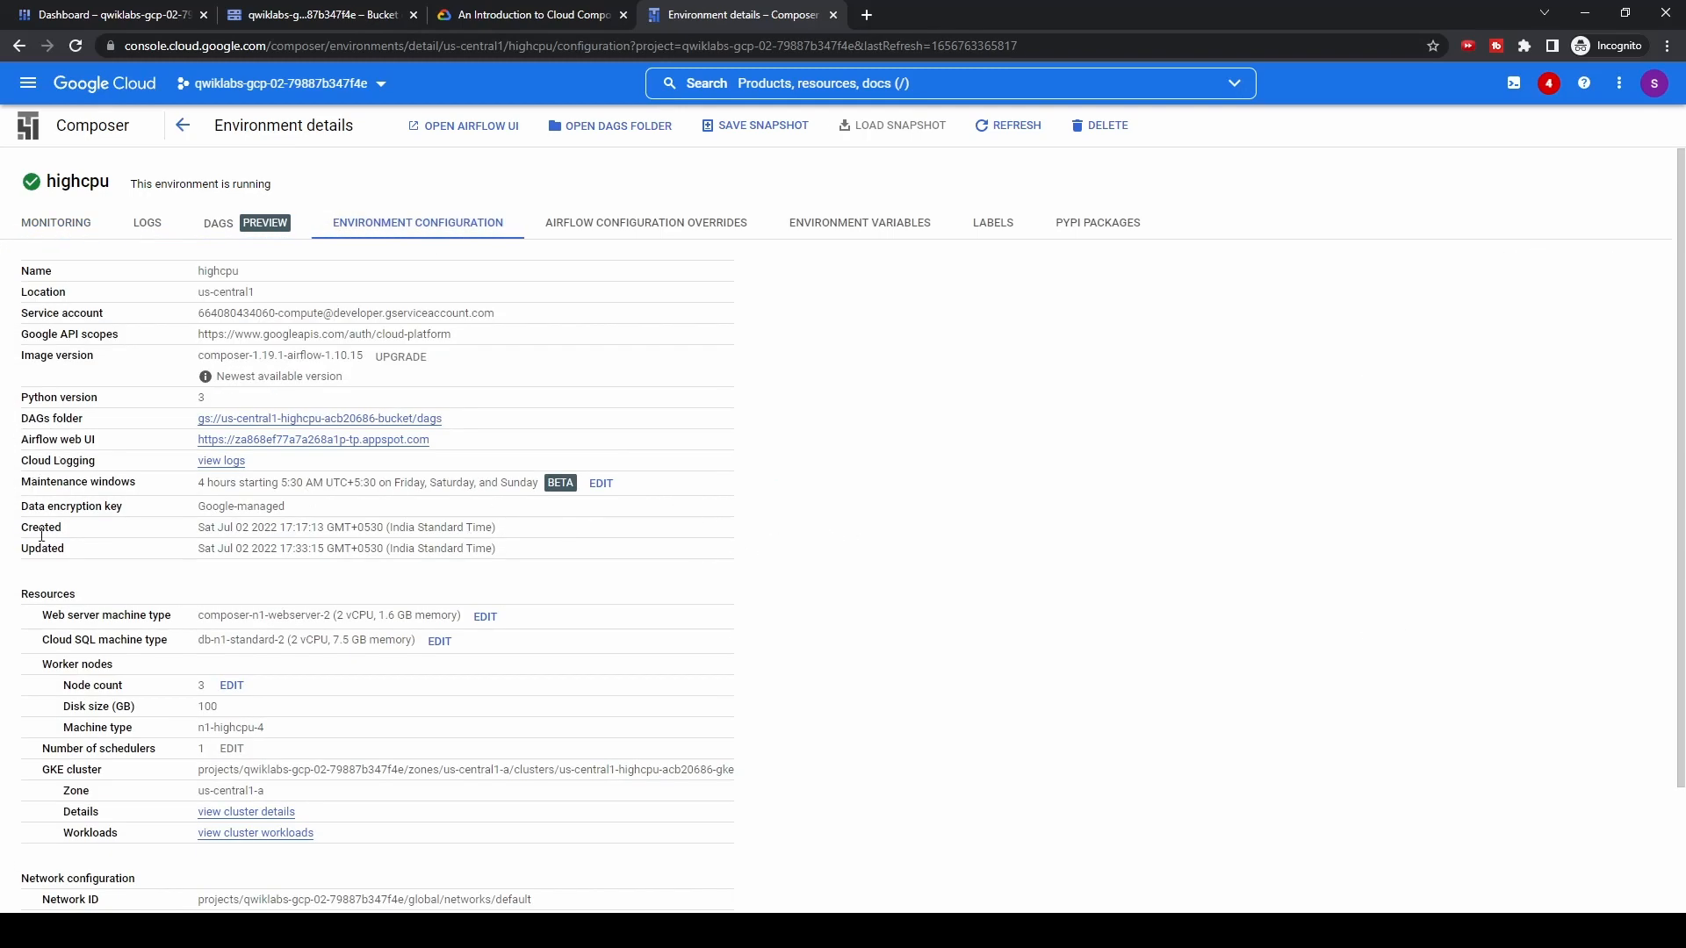
left_click_drag(482, 423, 179, 418)
Return to the Cloud Storage bucket list and open the us-central1-highcpu-acb20686-bucket to view its objects
left_click(292, 23)
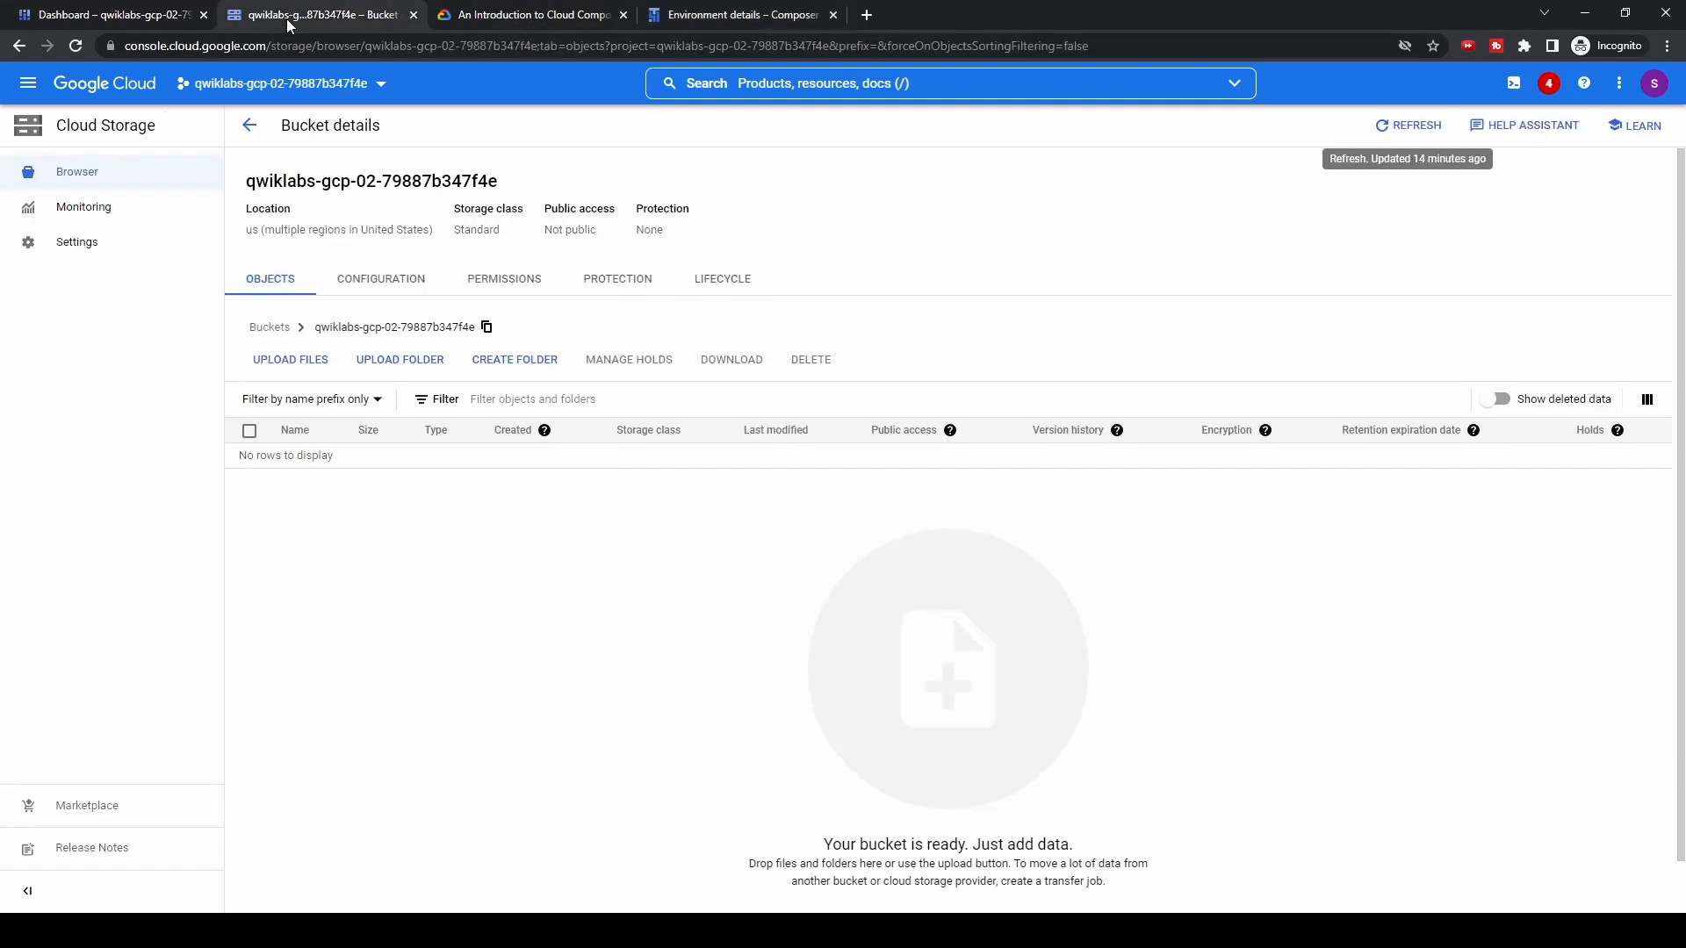
left_click(1429, 137)
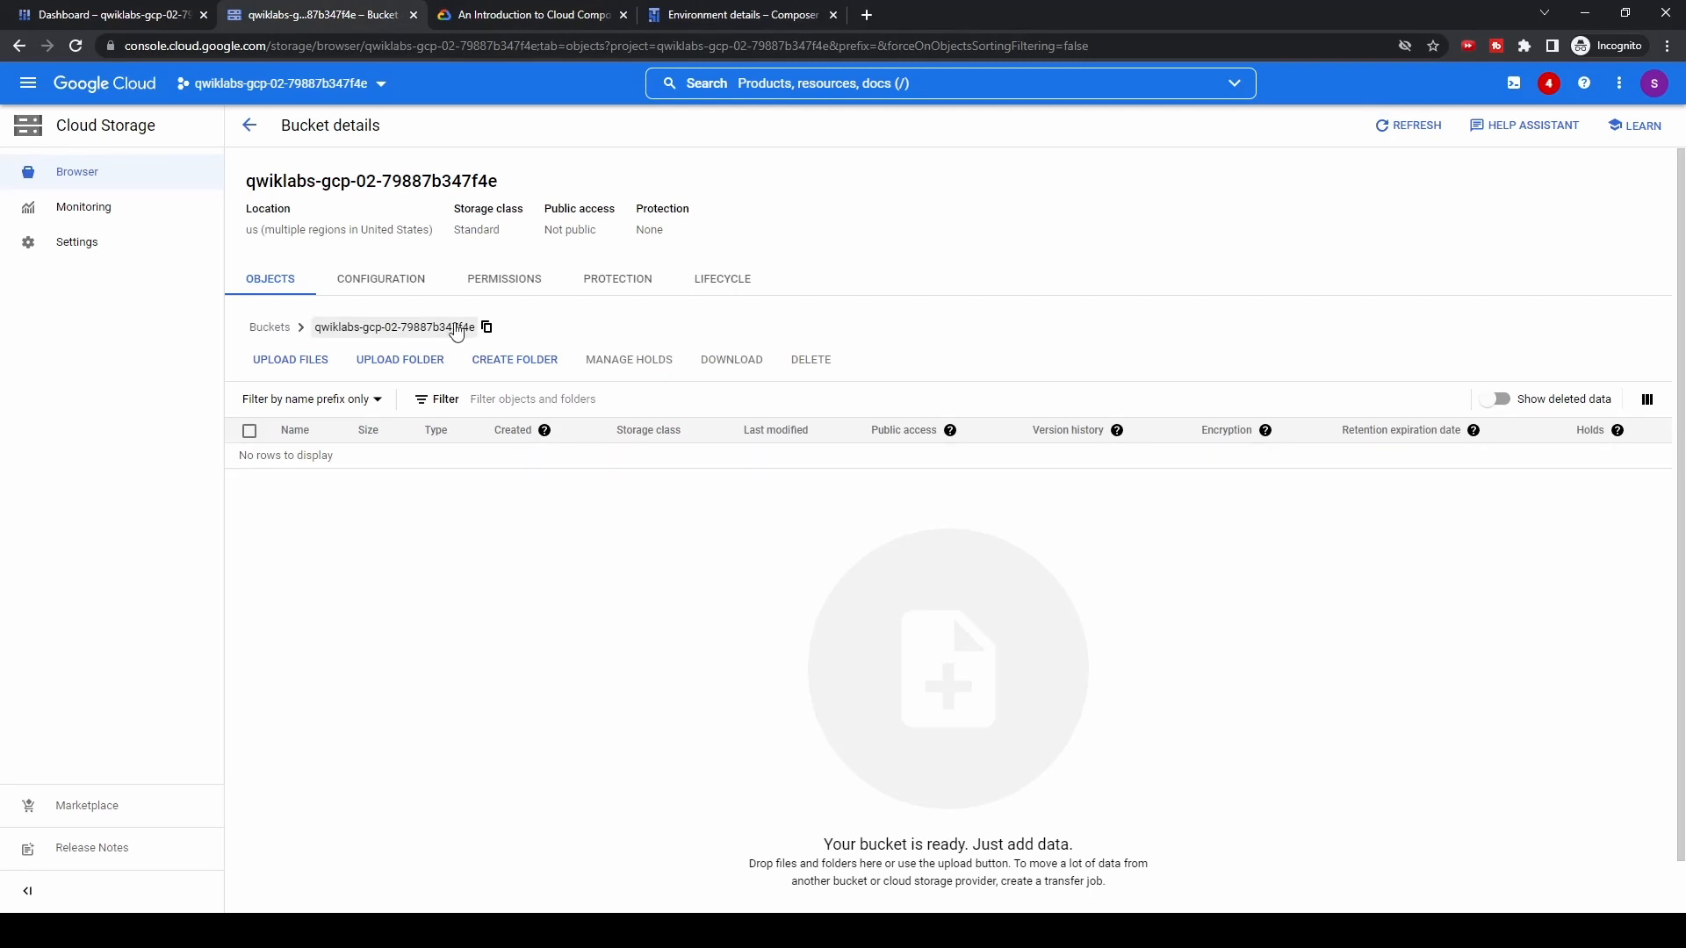
left_click(446, 327)
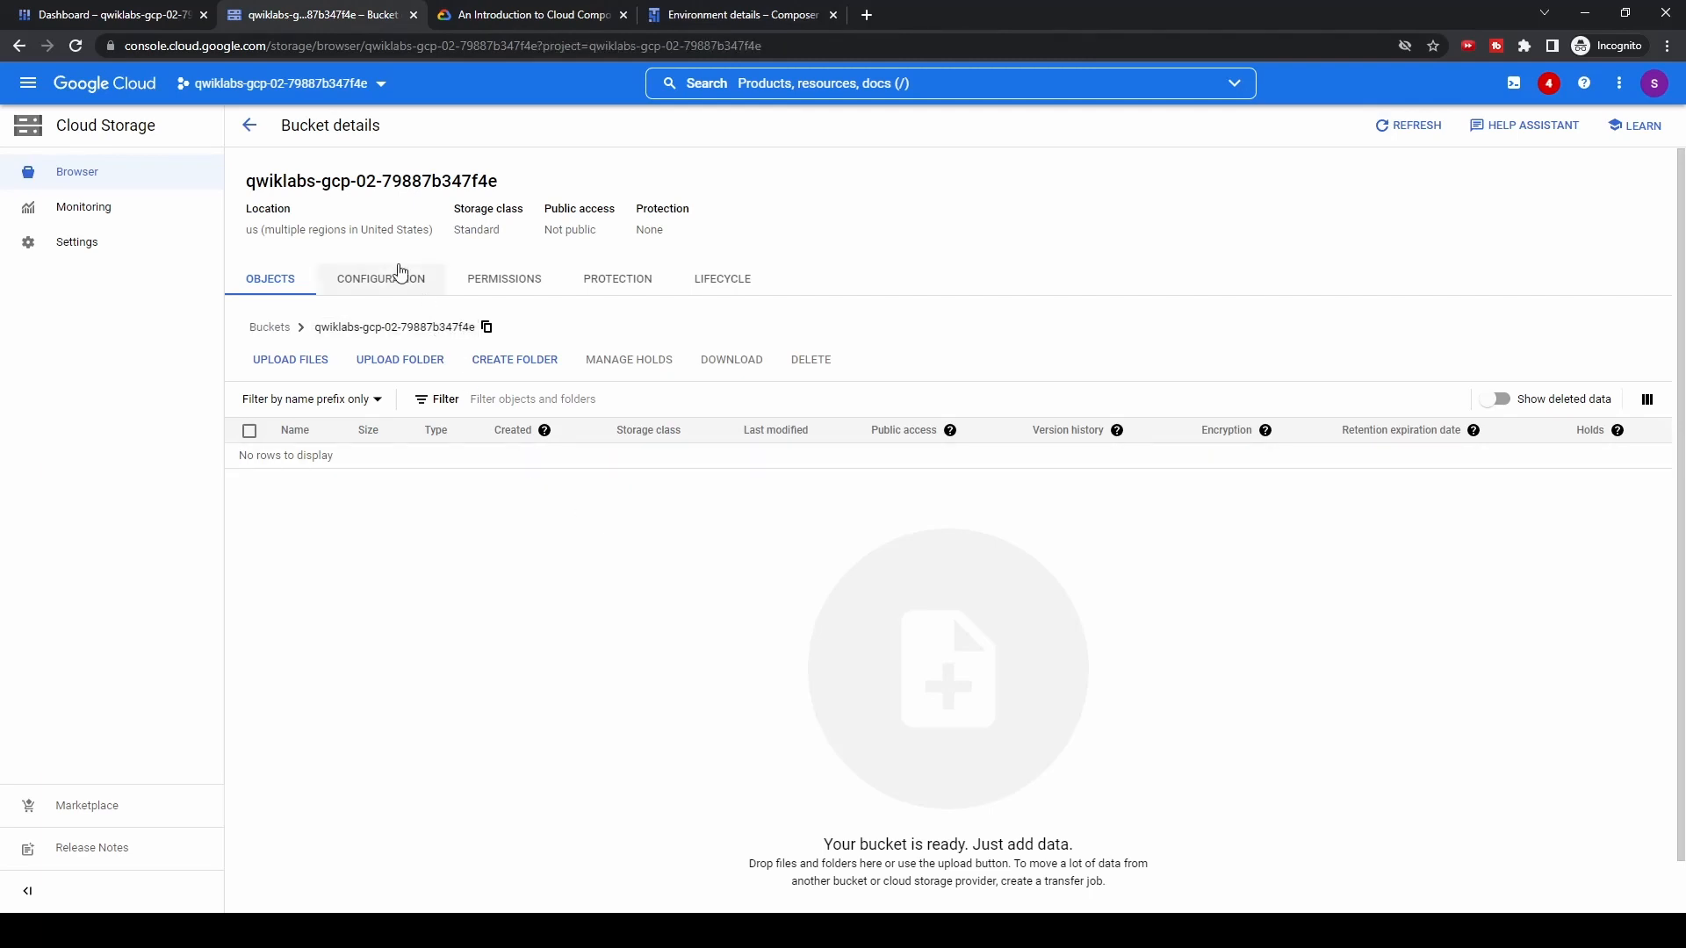
left_click(249, 125)
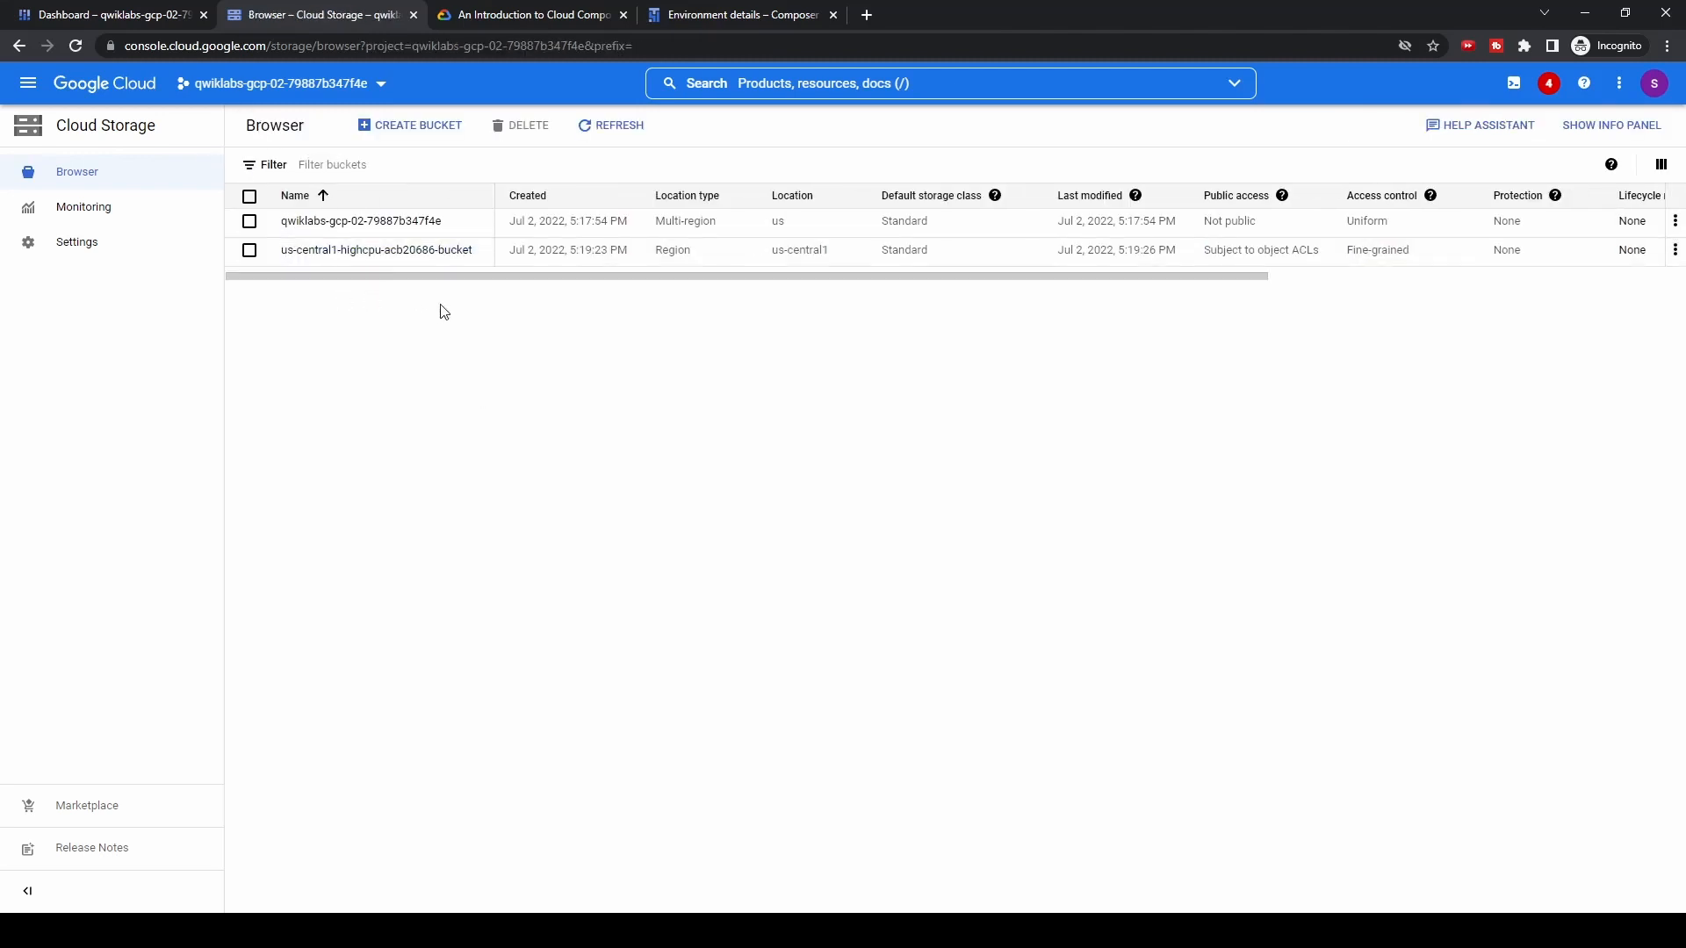
left_click(410, 256)
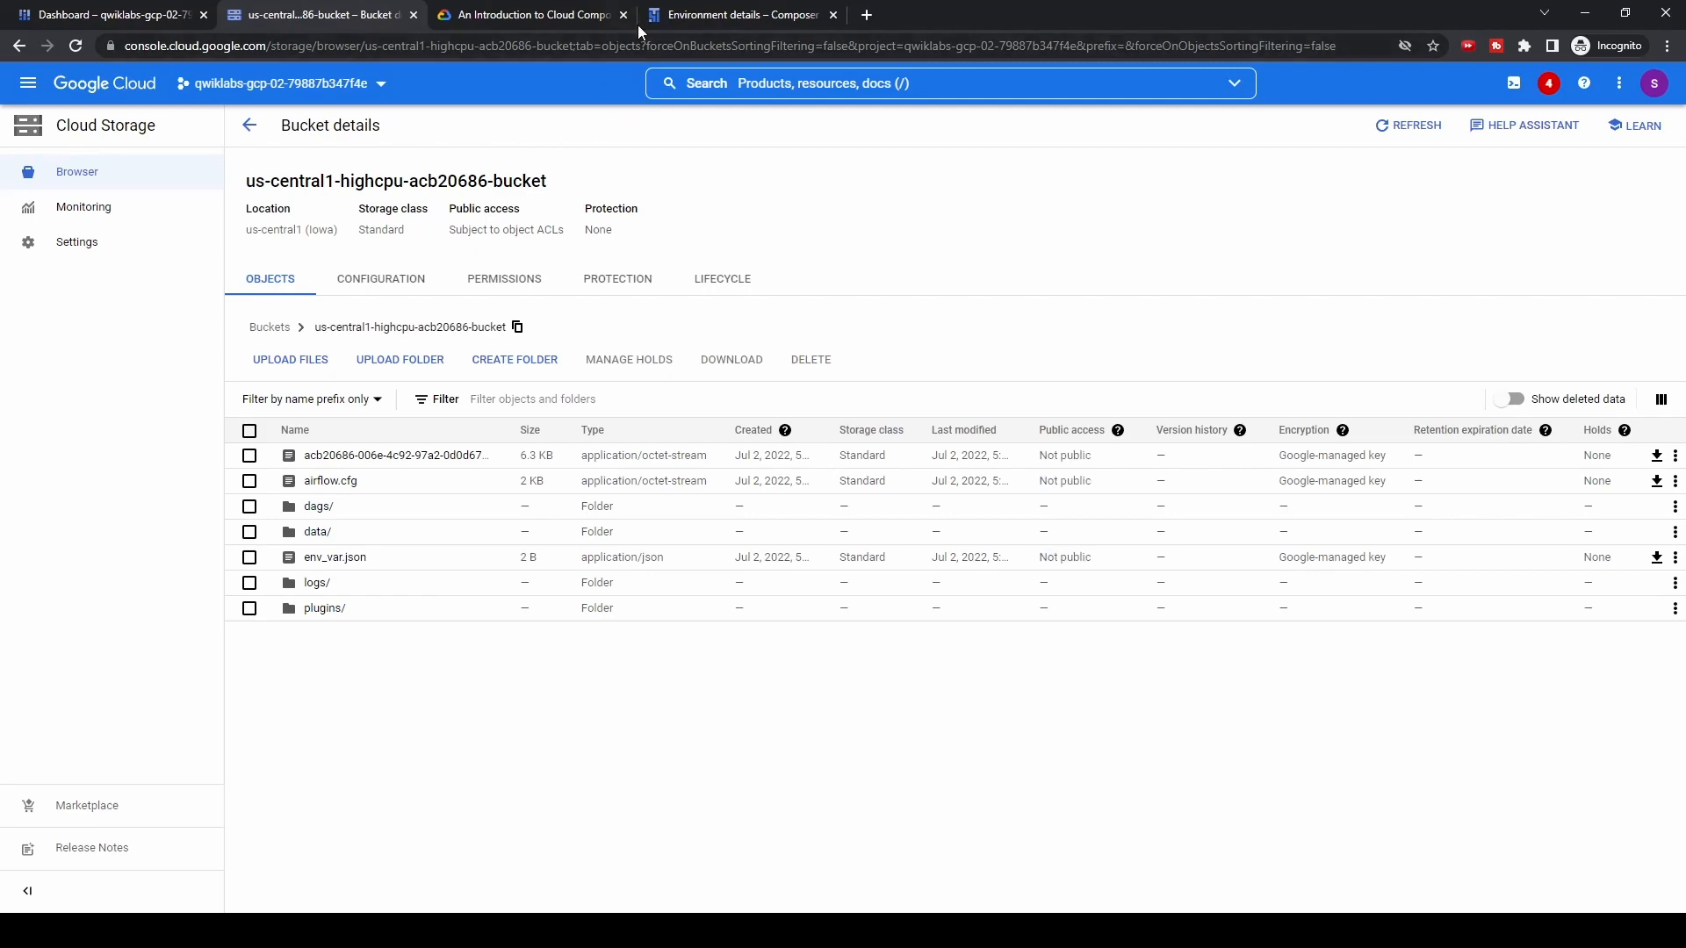
Read the lab's Using the Airflow UI instructions, checking them against the highcpu environment details page
left_click(576, 16)
scroll(636, 603, "down", 2)
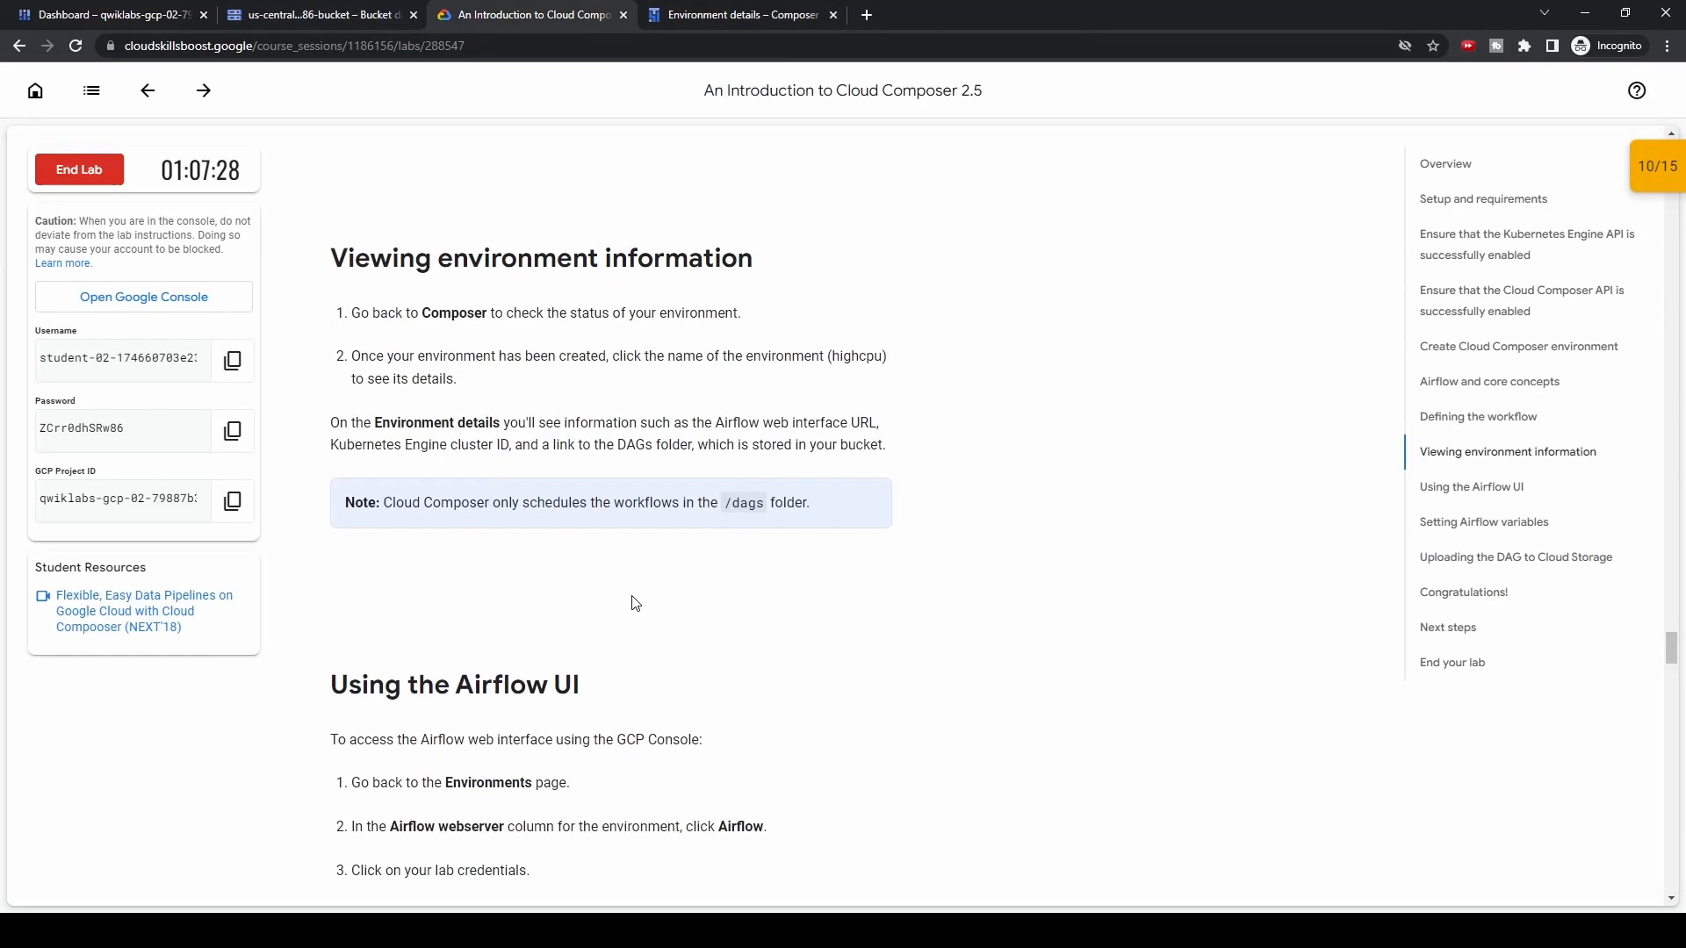
scroll(635, 603, "down", 3)
scroll(636, 603, "down", 1)
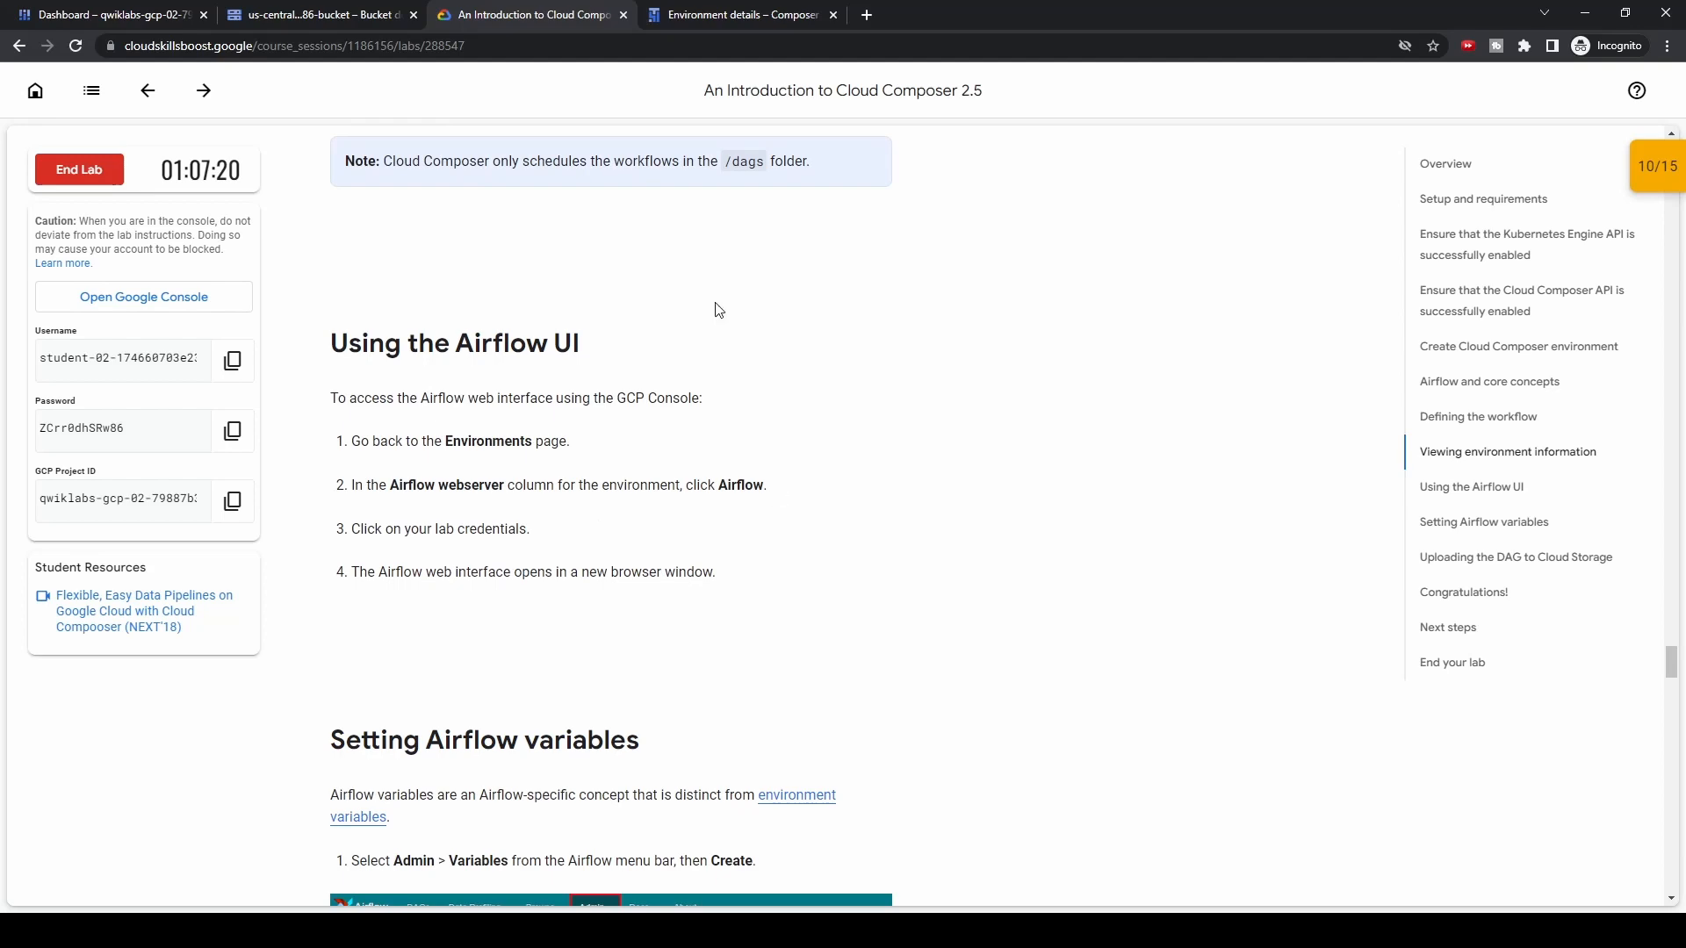
left_click(723, 15)
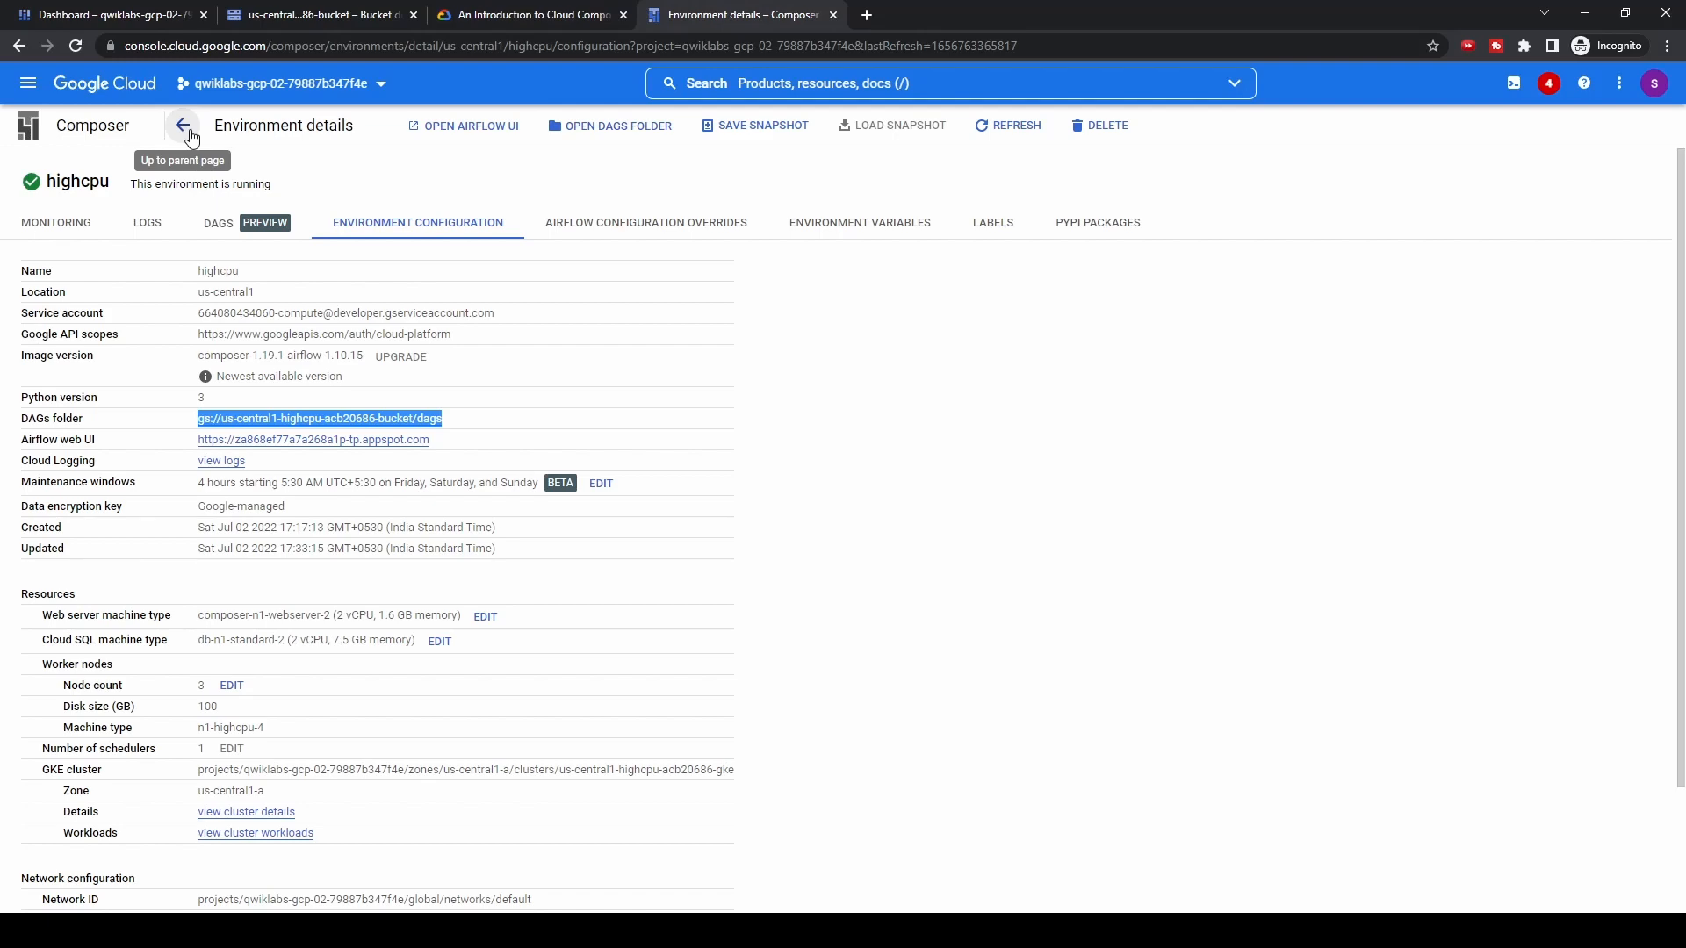
left_click(555, 18)
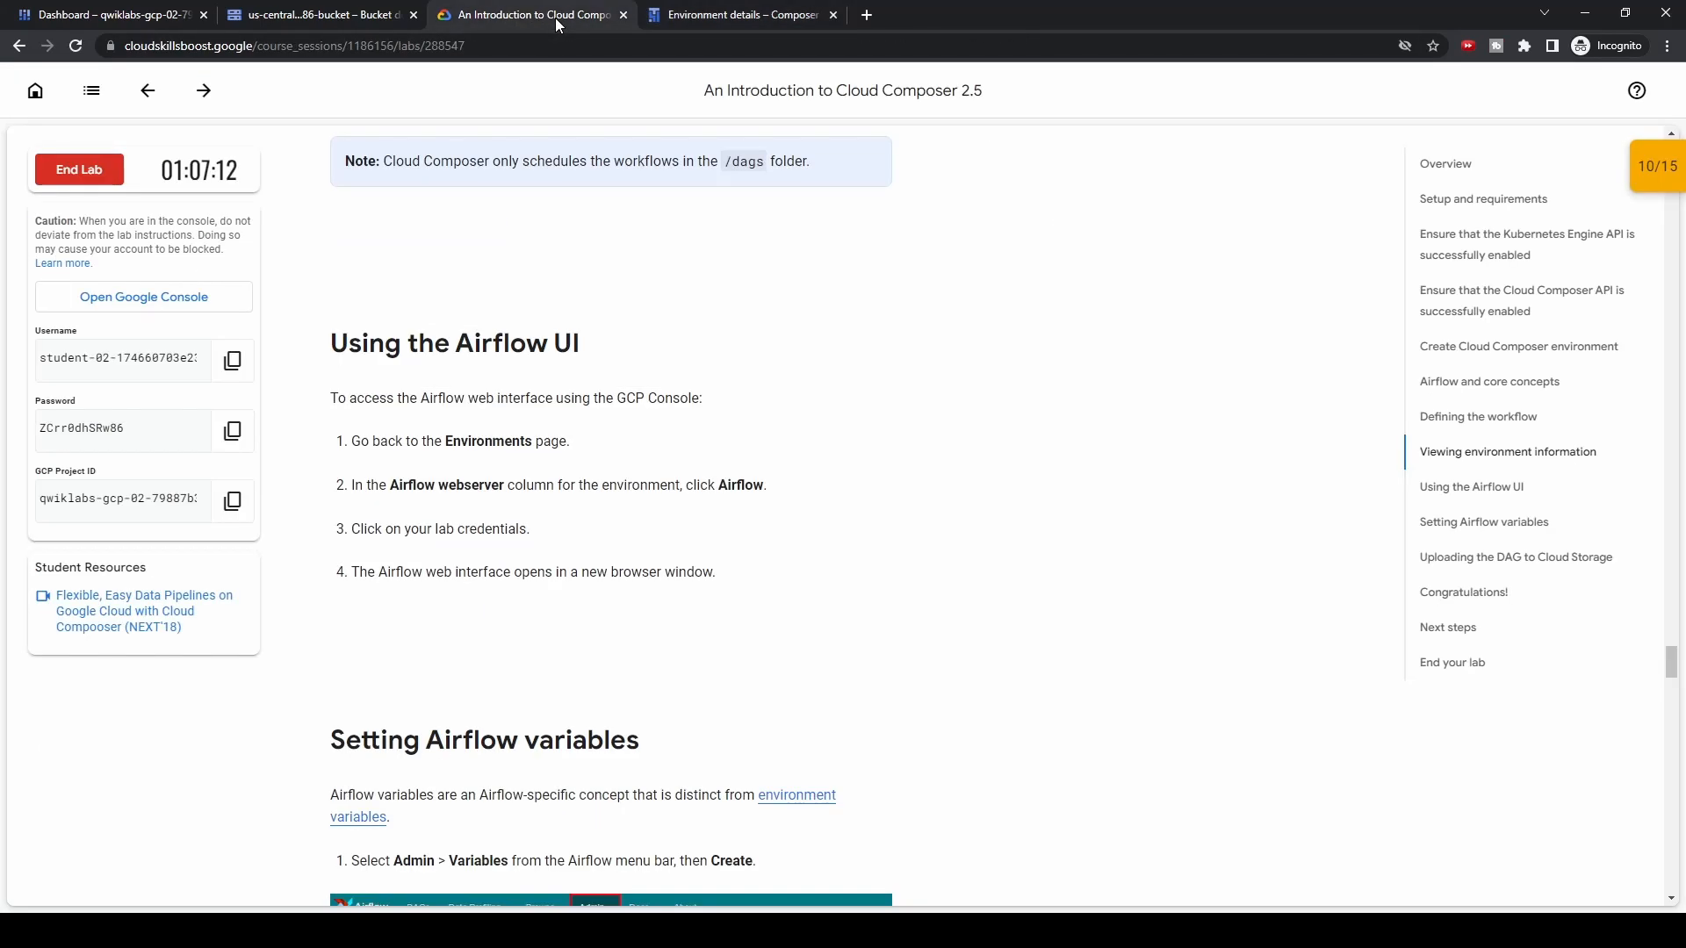
left_click(736, 18)
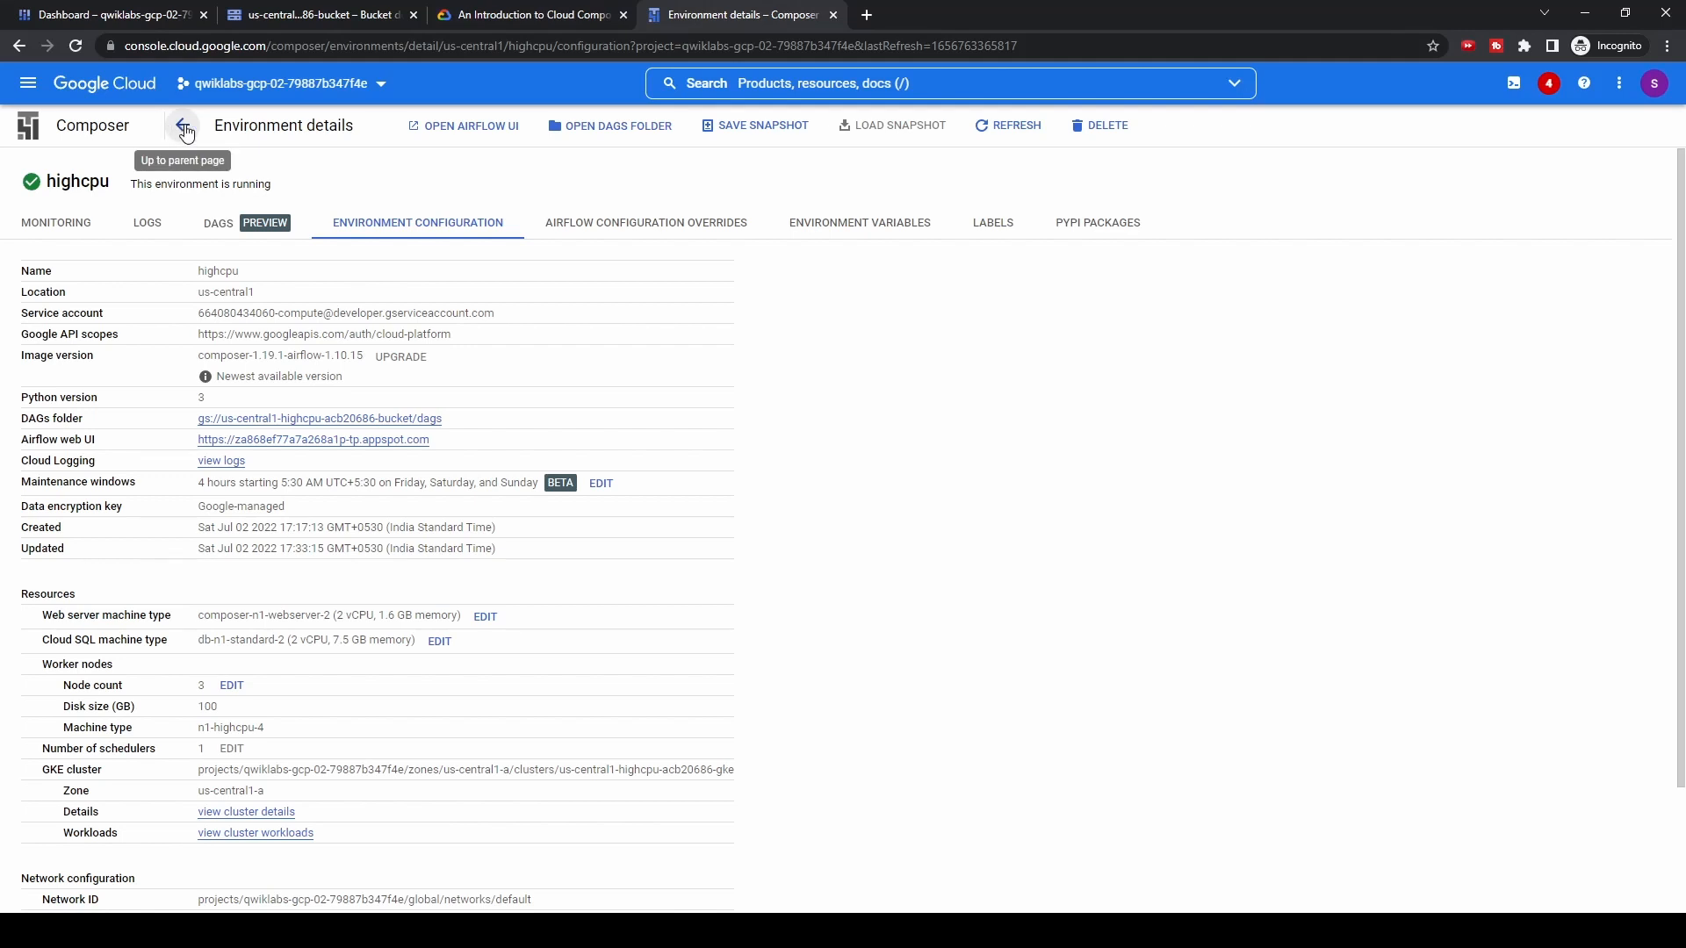
left_click(527, 20)
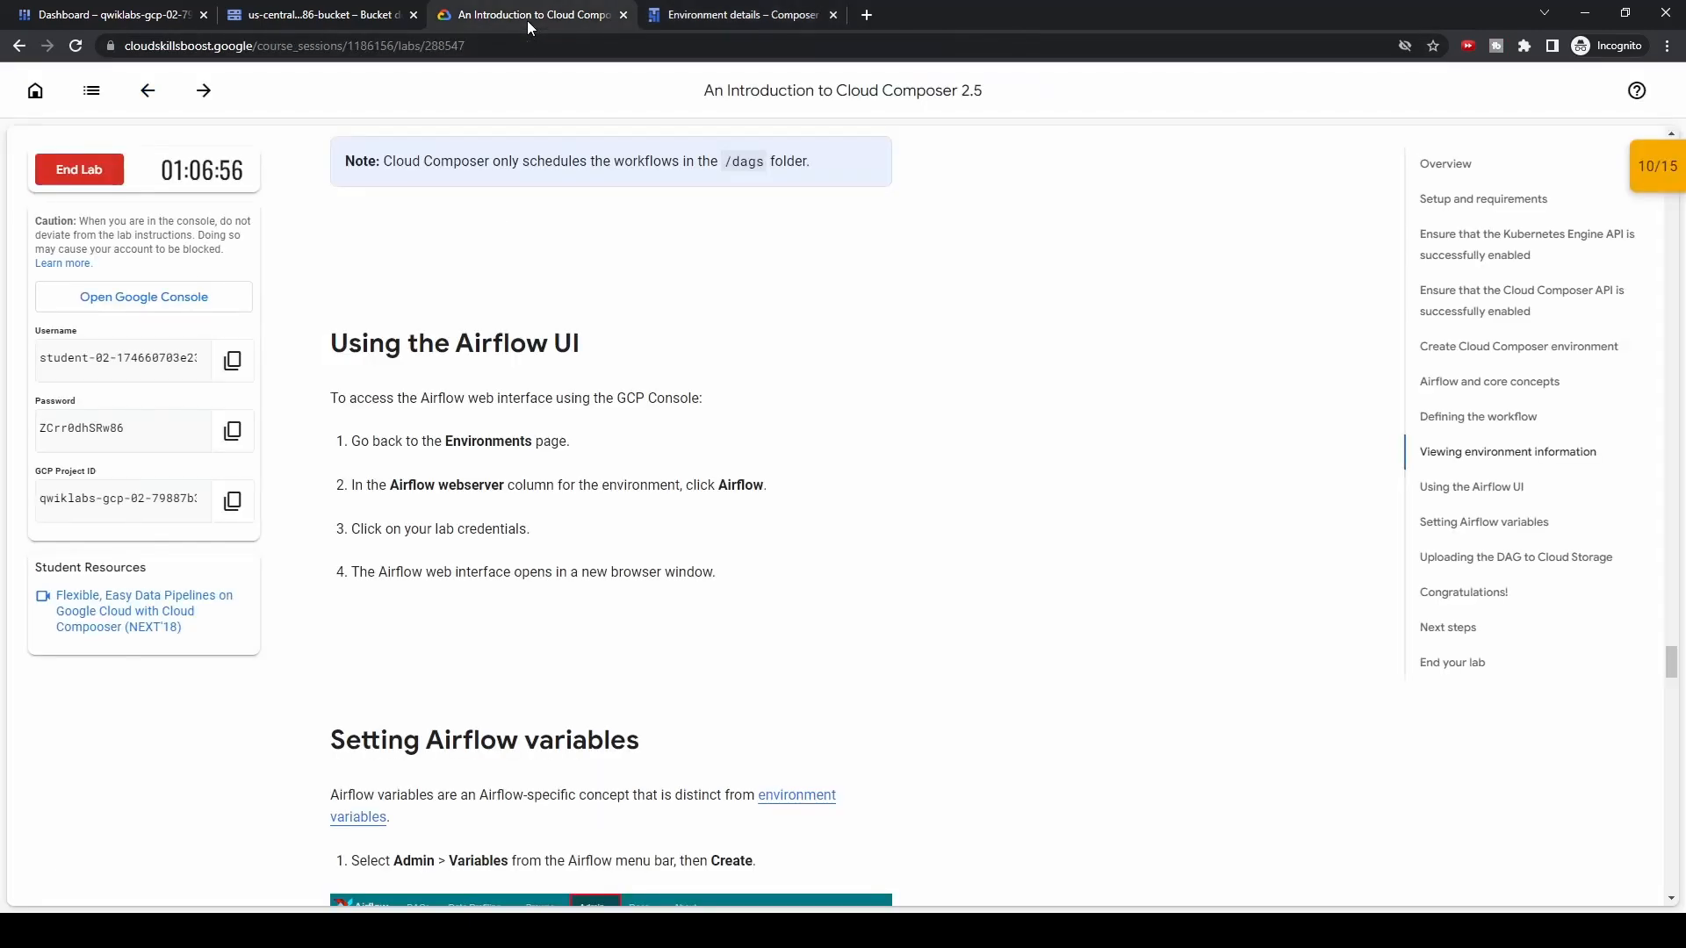
left_click(739, 12)
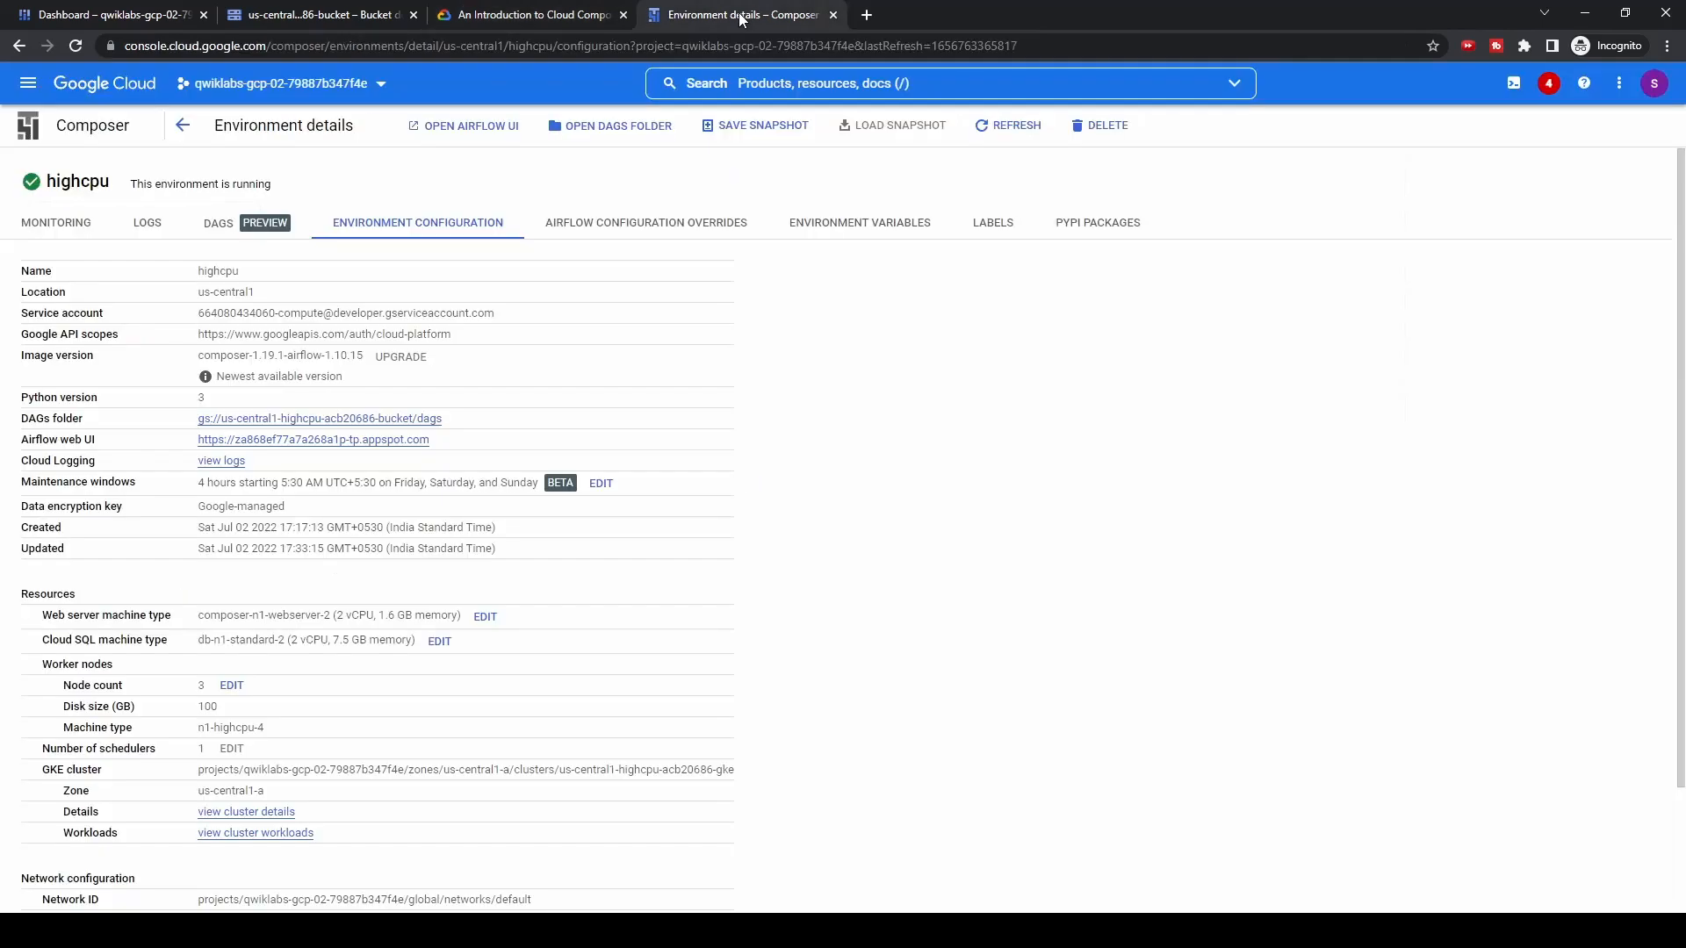
Open the highcpu environment's Airflow web interface with the lab account, and return to the lab instructions
left_click(183, 127)
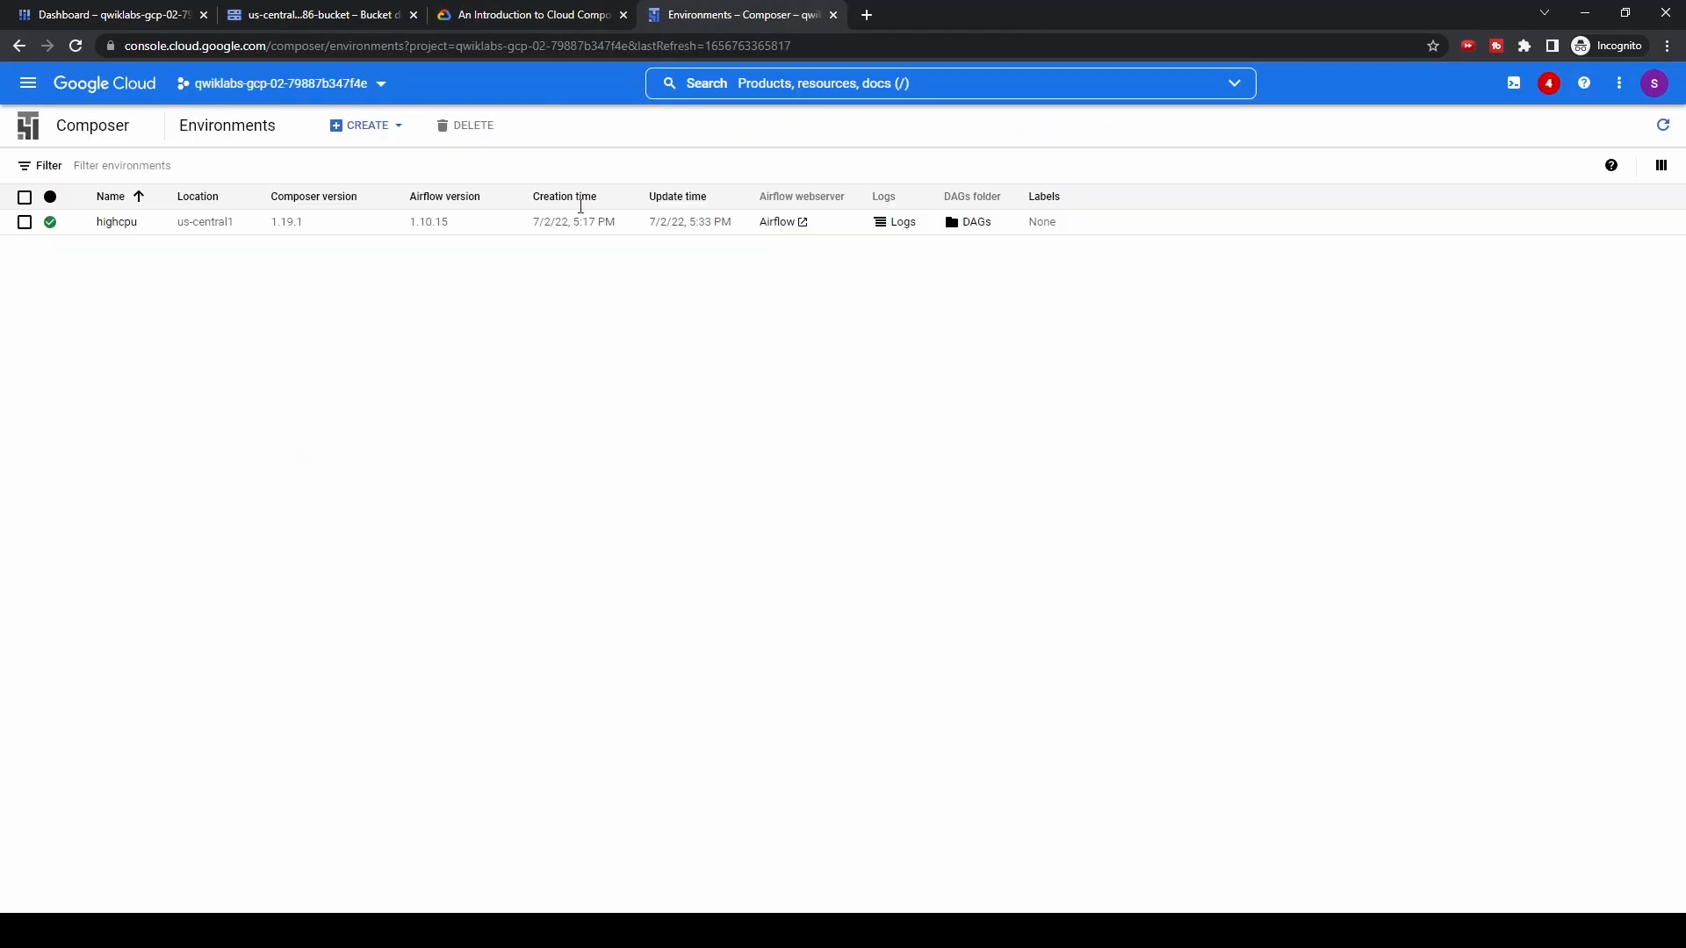
left_click(784, 225)
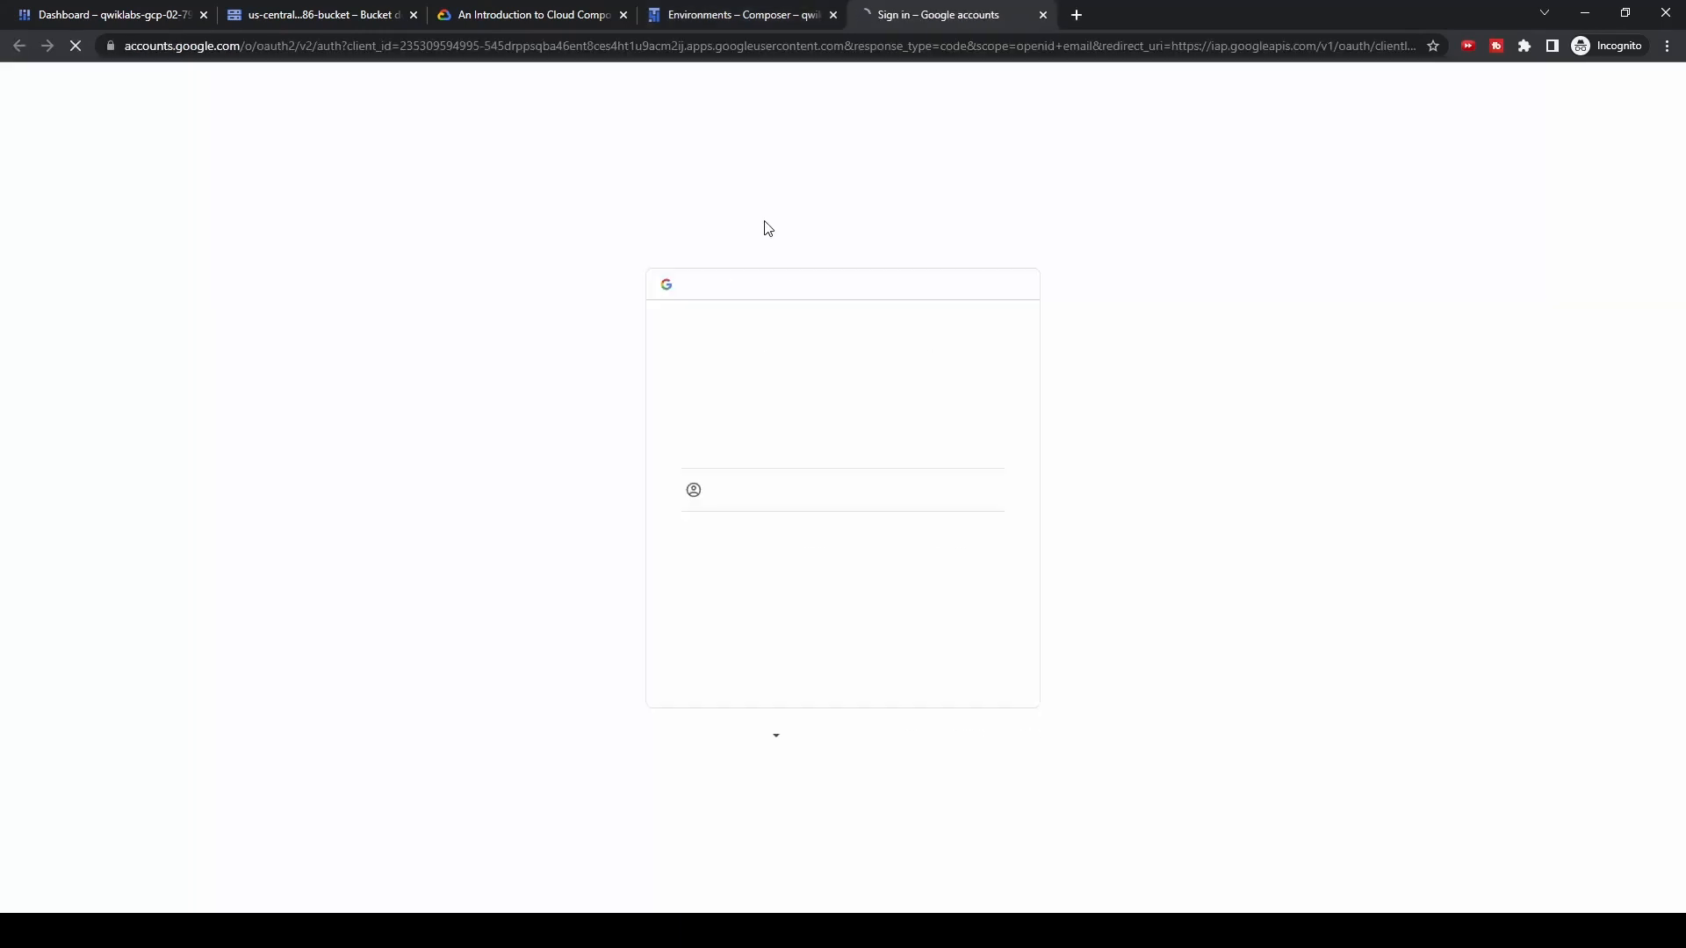
left_click(858, 448)
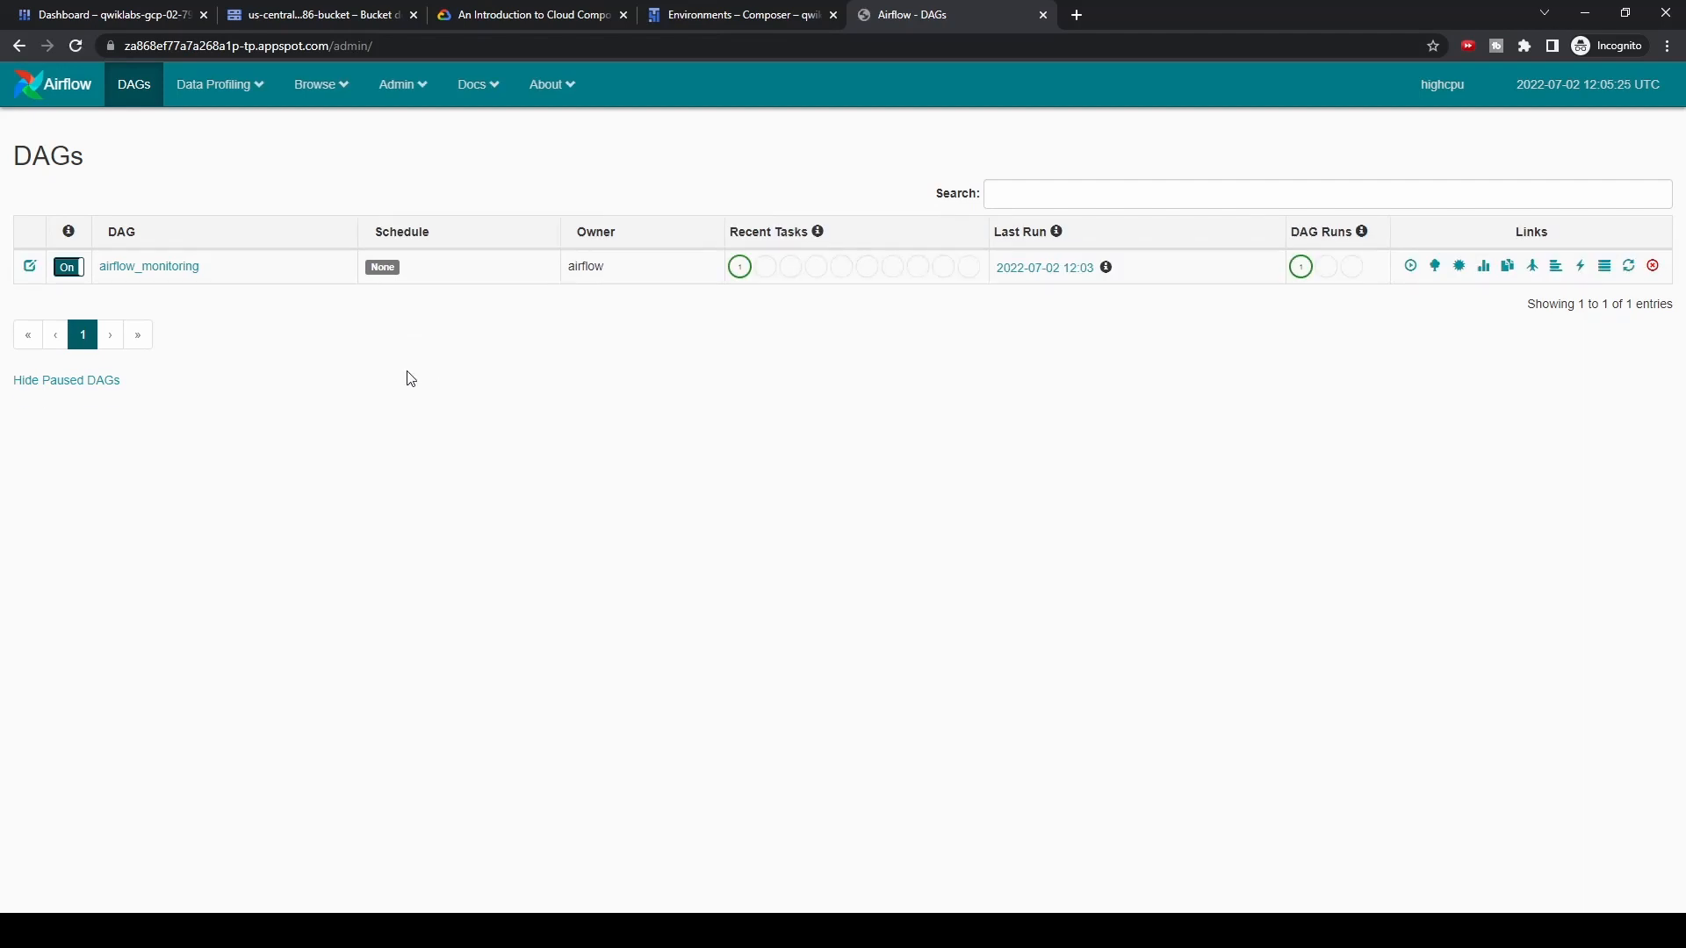
left_click(575, 13)
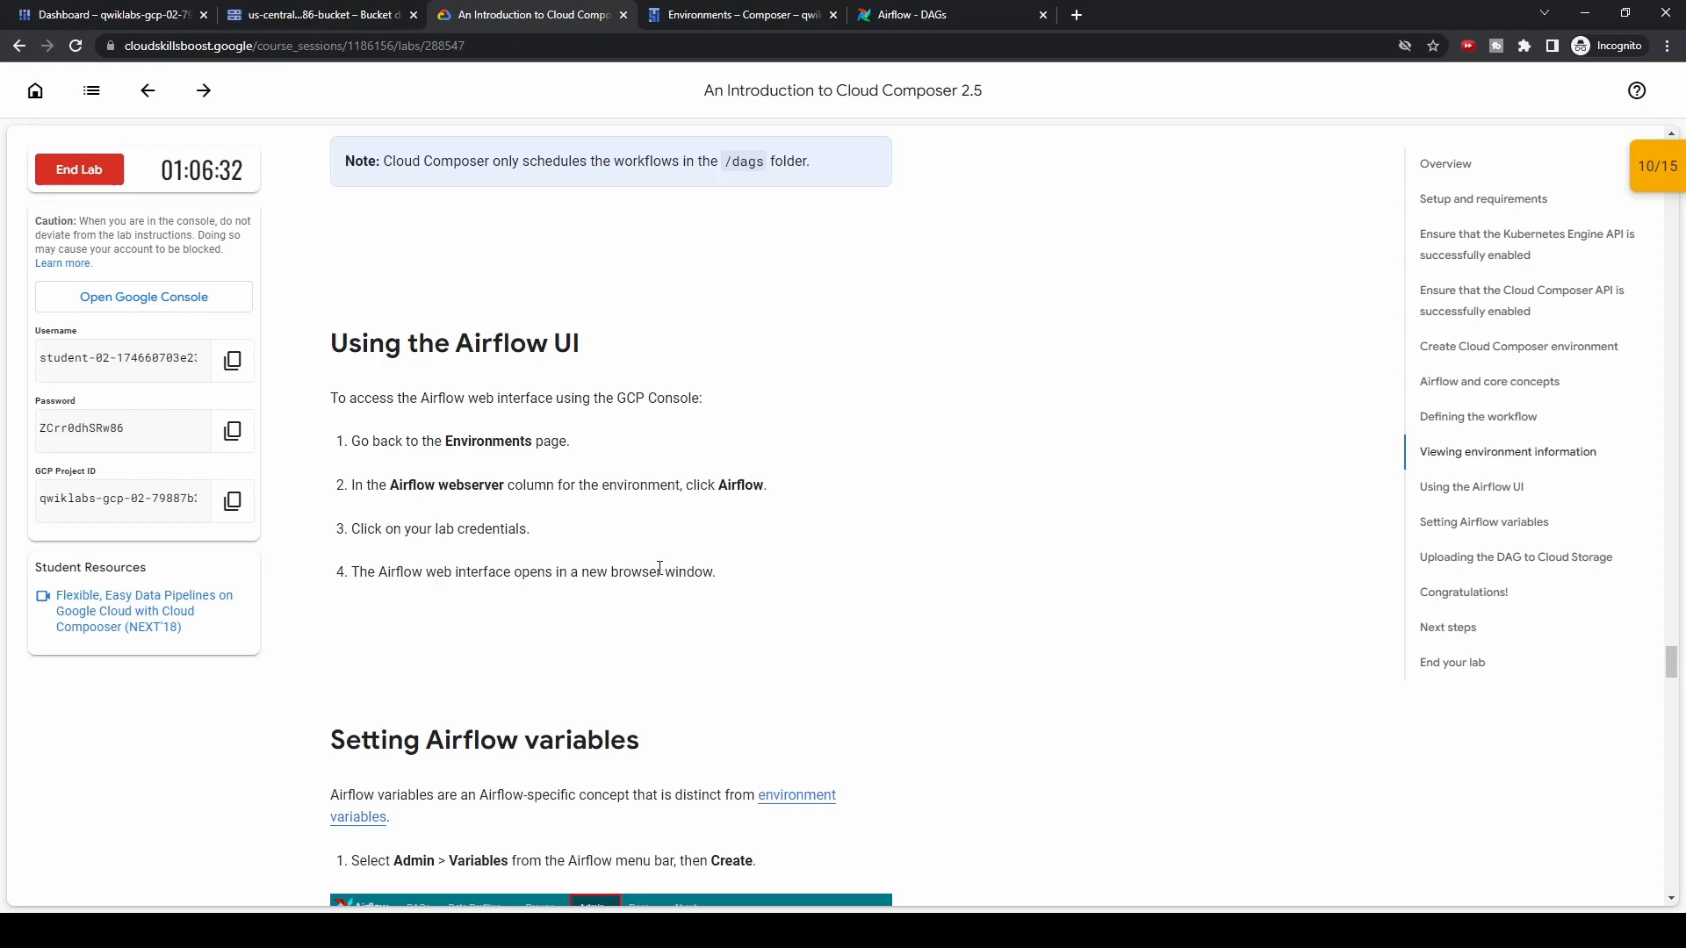
Read the lab's Setting Airflow variables section, then open a new variable form in the Airflow web interface
scroll(794, 572, "down", 5)
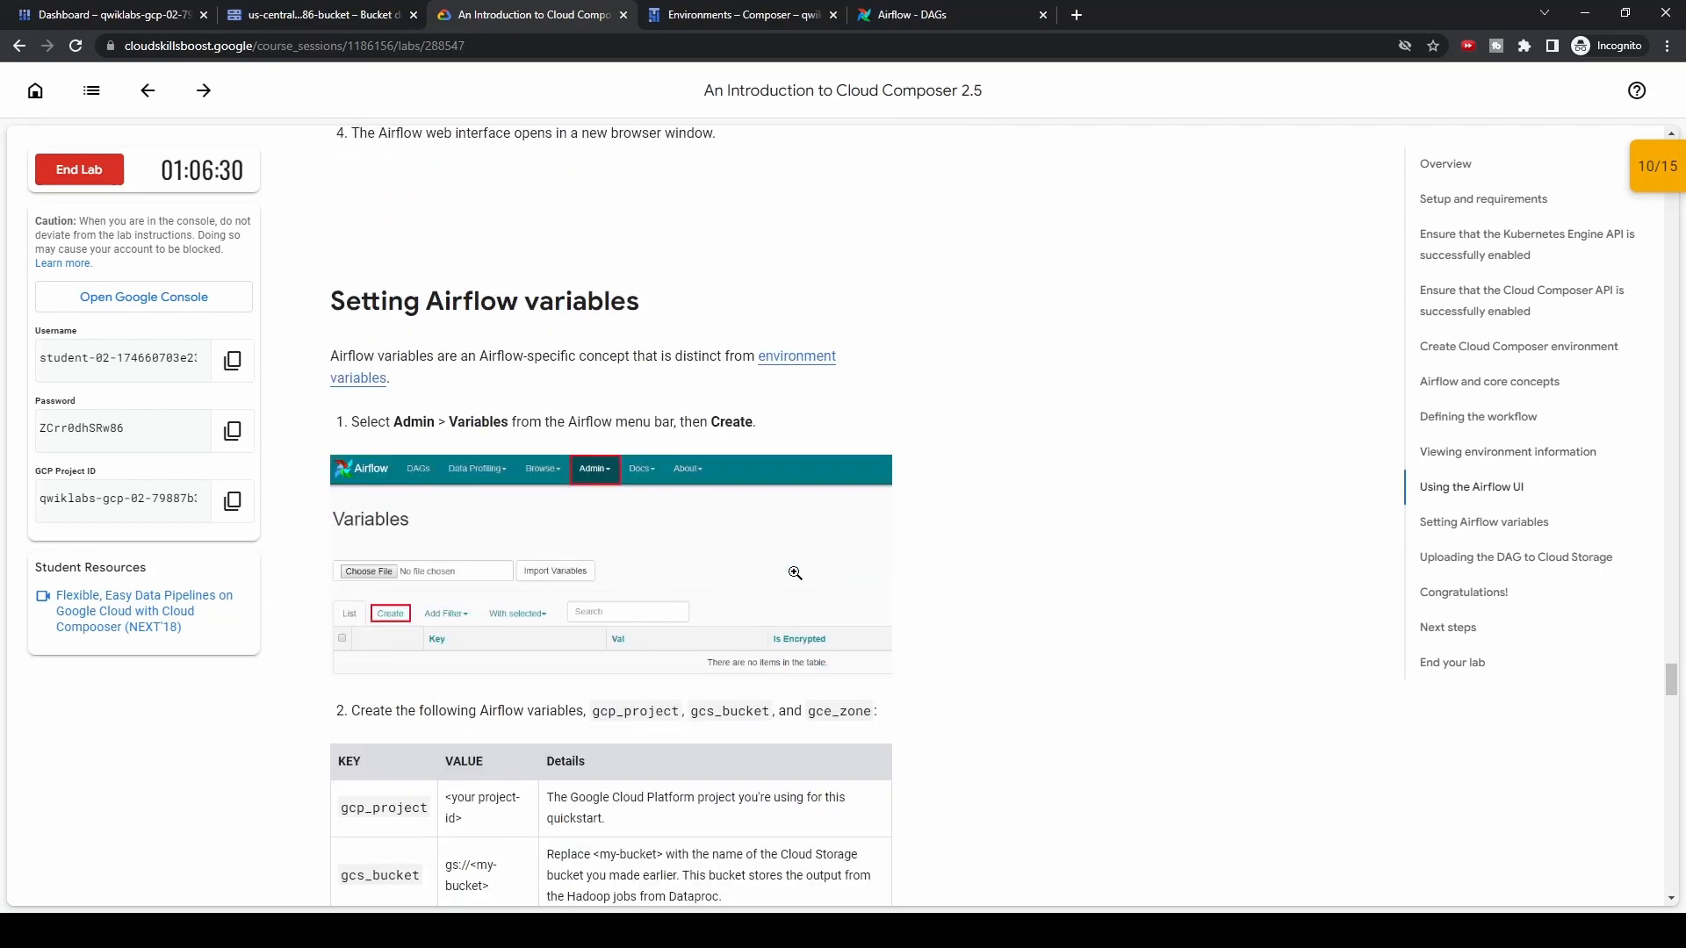
scroll(794, 571, "down", 2)
left_click(943, 17)
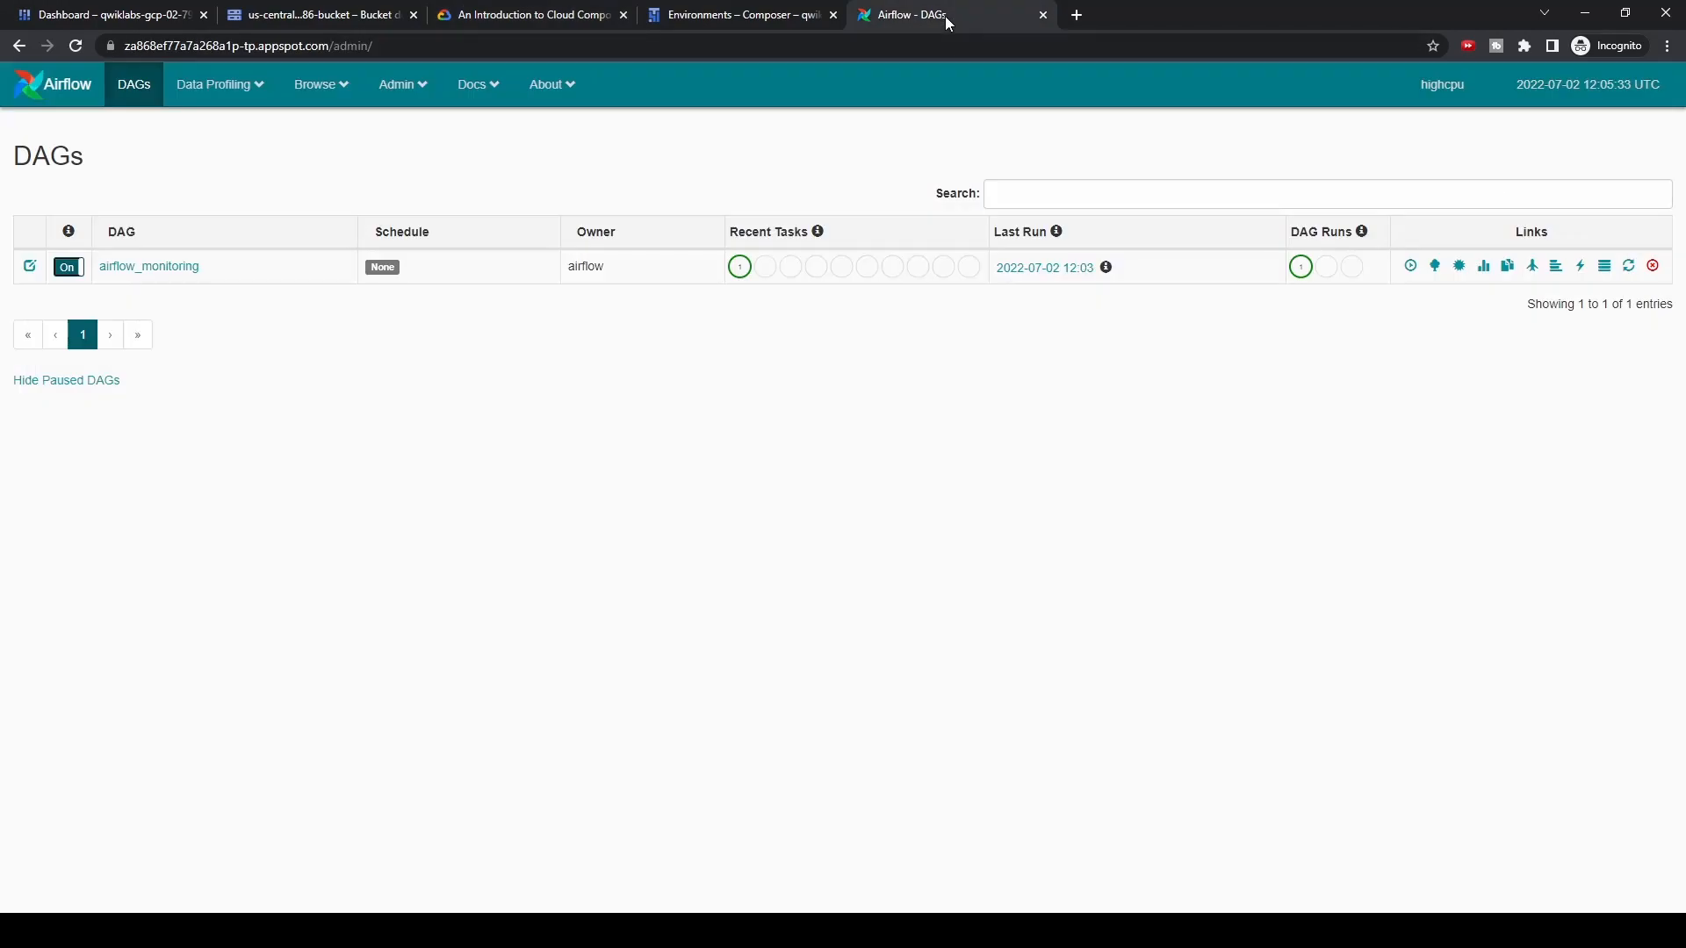
left_click(419, 88)
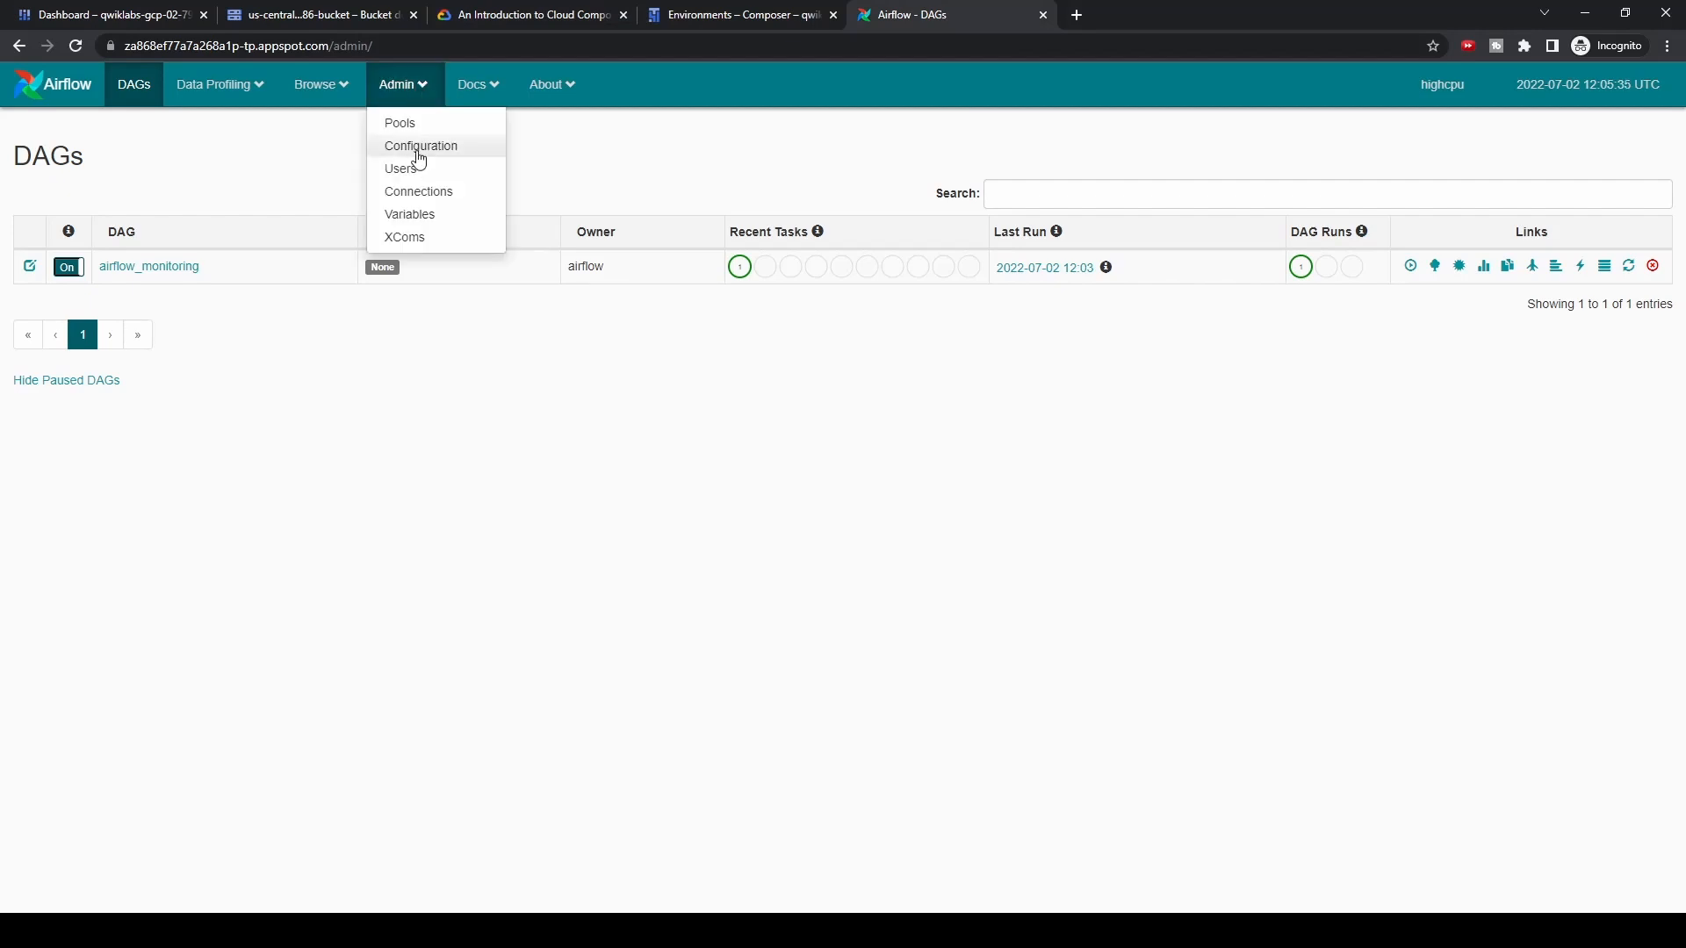
left_click(425, 225)
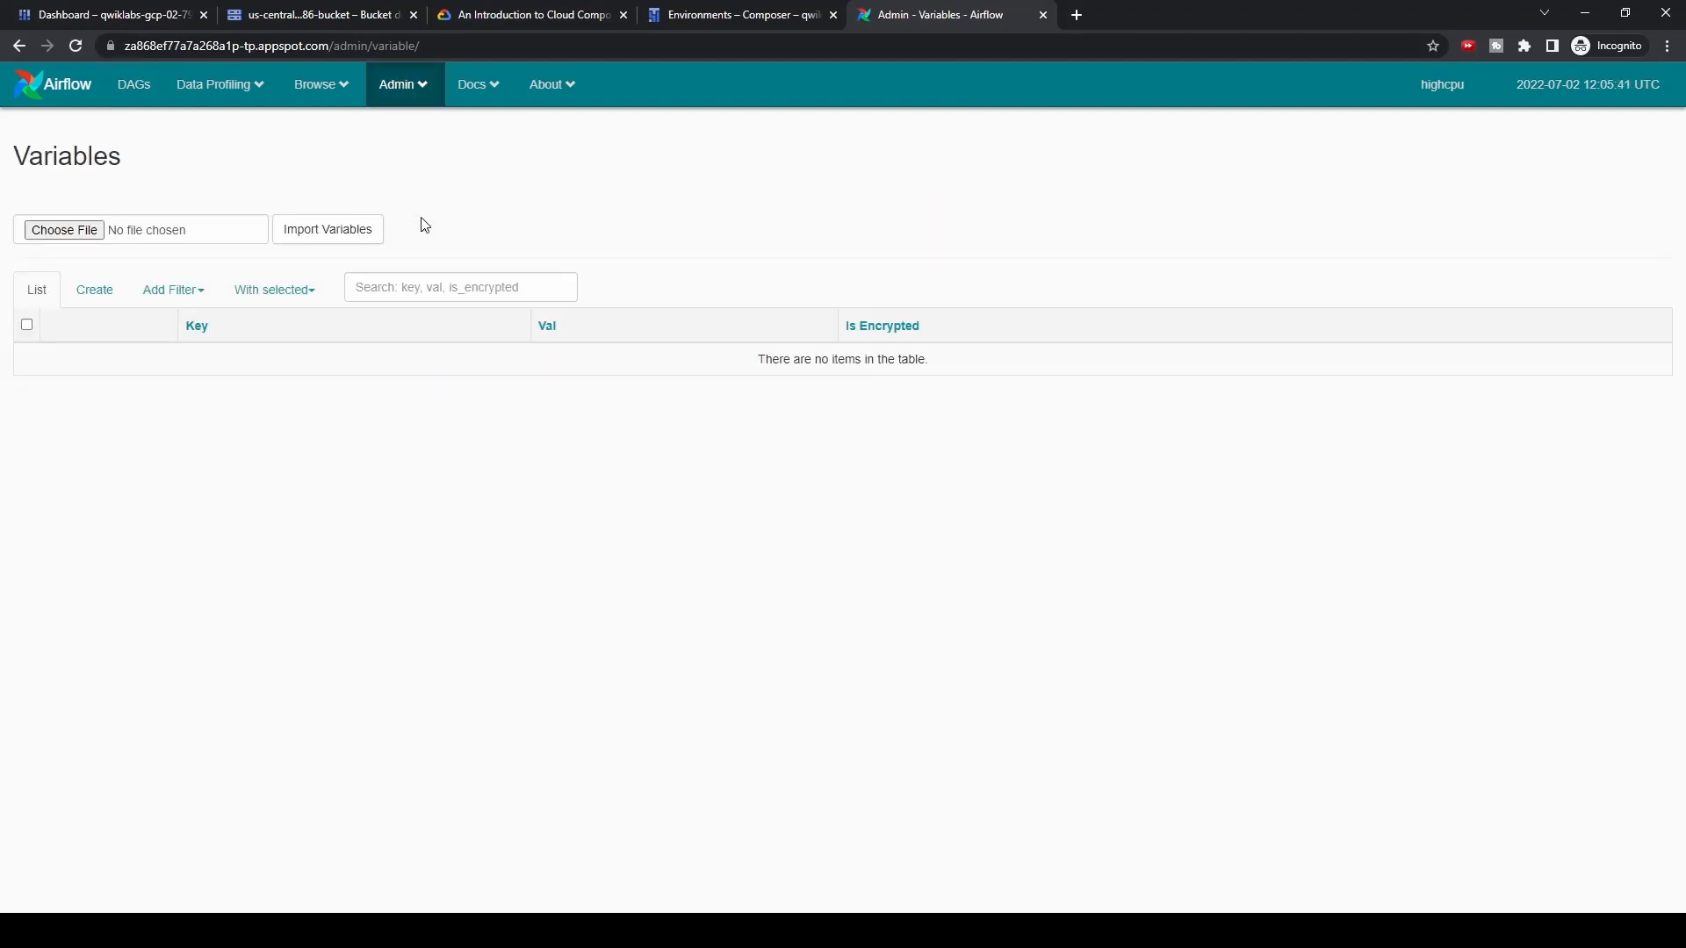
left_click(109, 300)
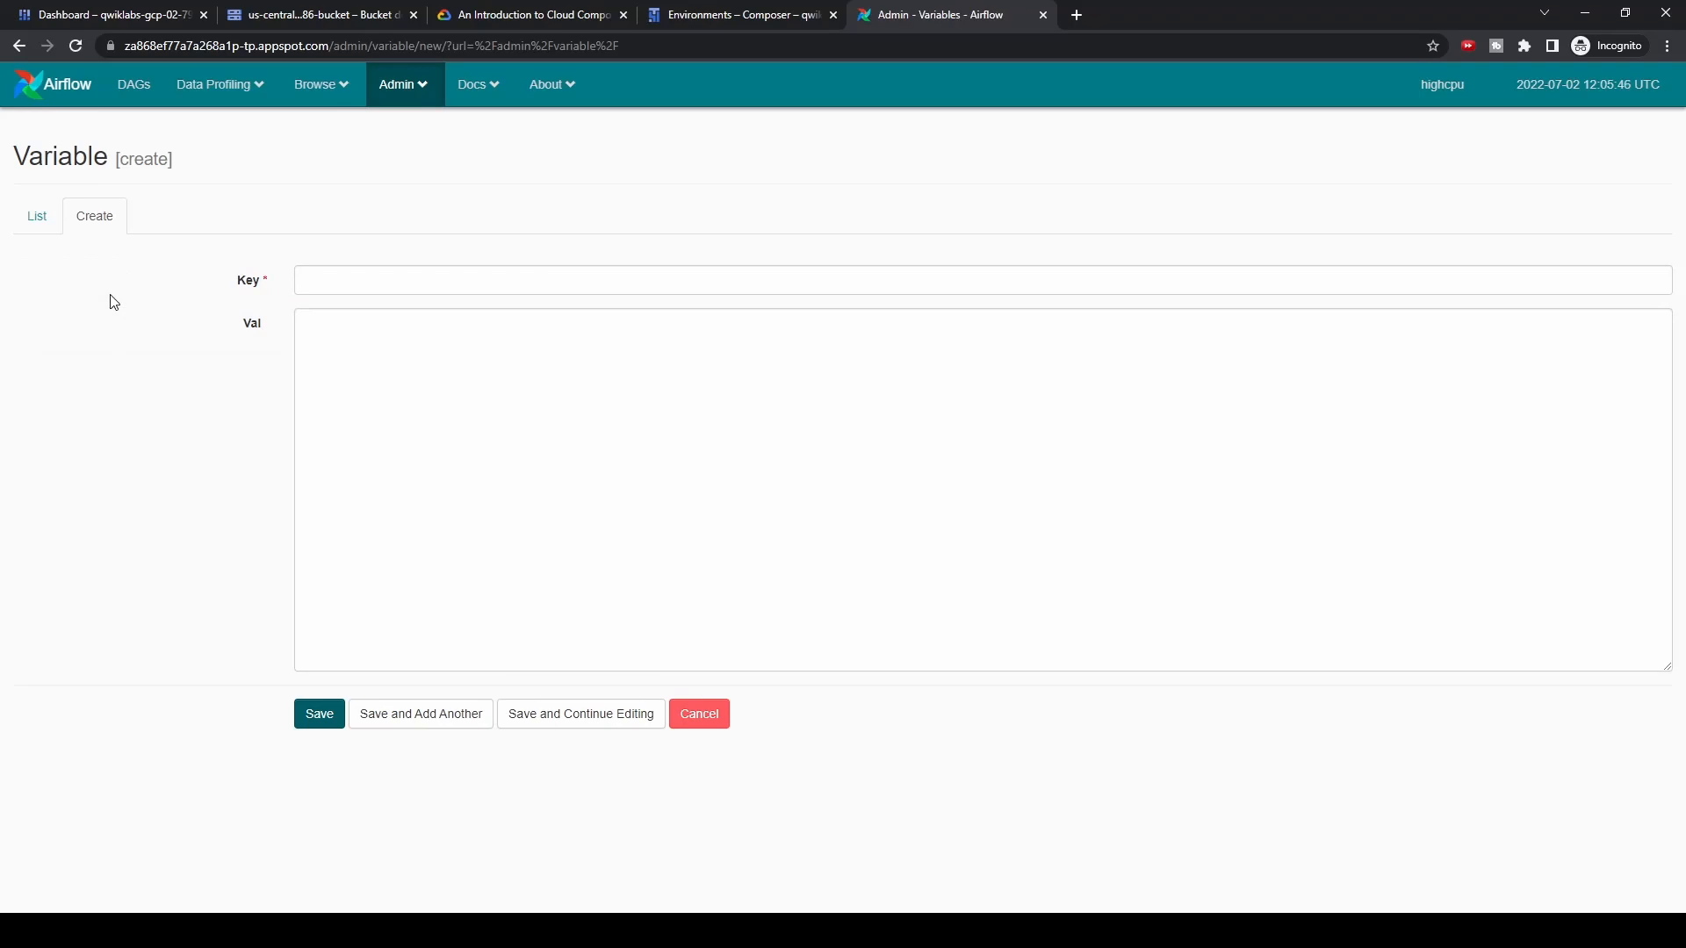
Move the Airflow tab beside the lab instructions and enter gcp_project from the lab table as the new variable's key
left_click_drag(921, 26, 668, 26)
left_click(545, 23)
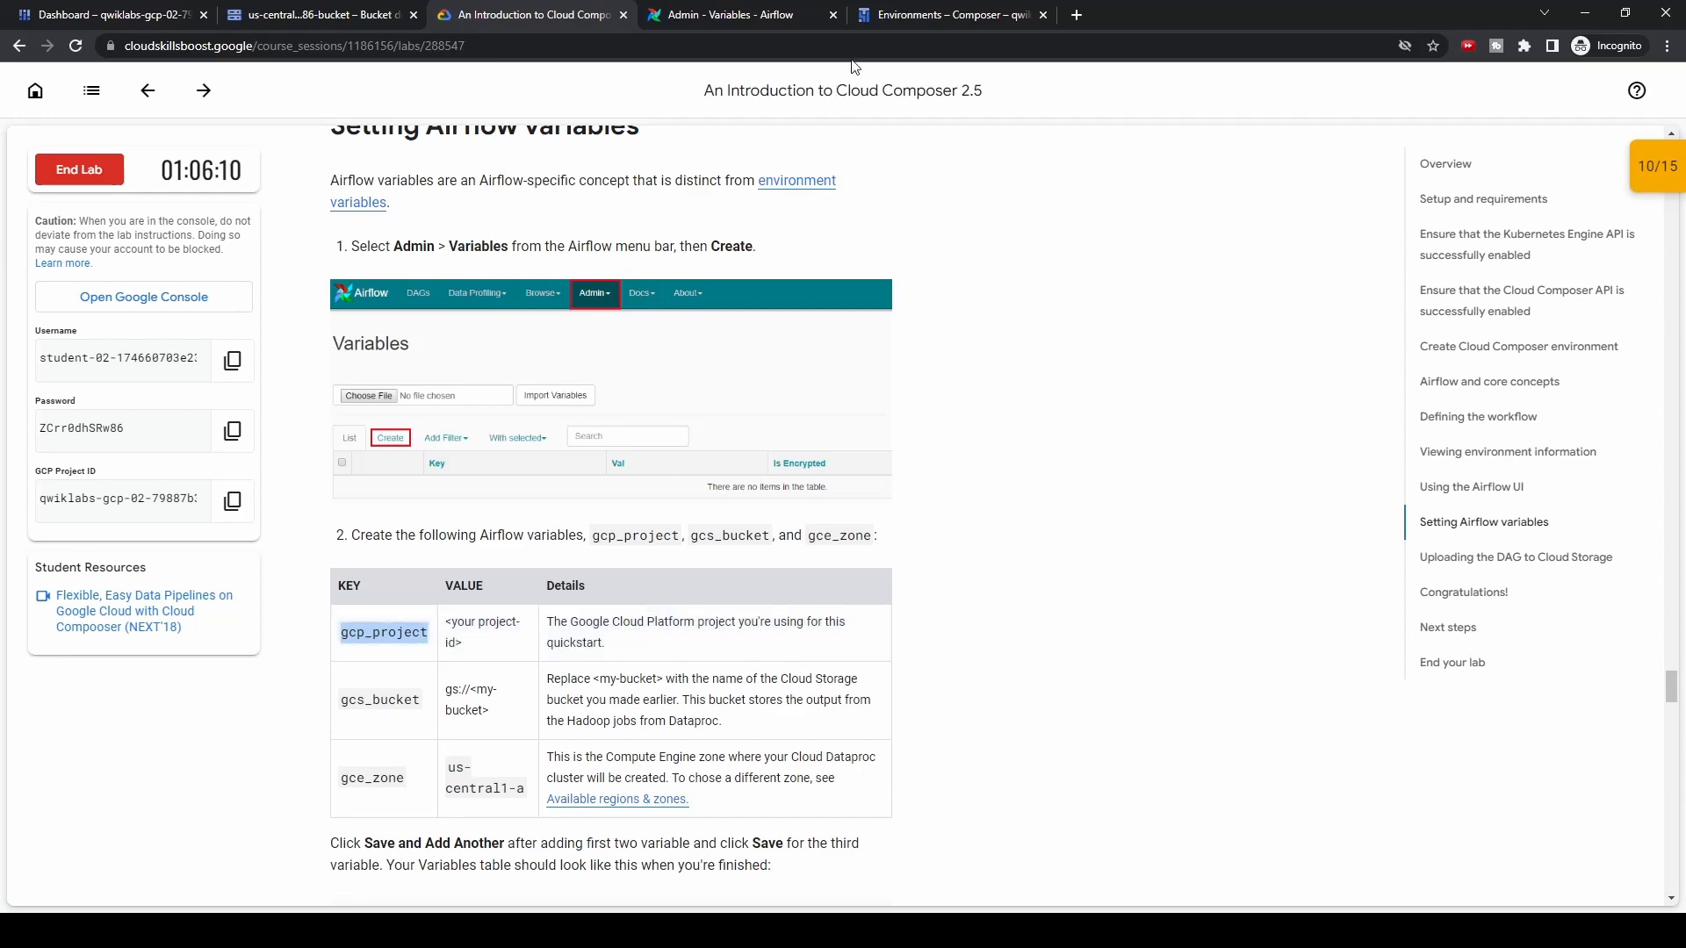
left_click(762, 14)
left_click(420, 281)
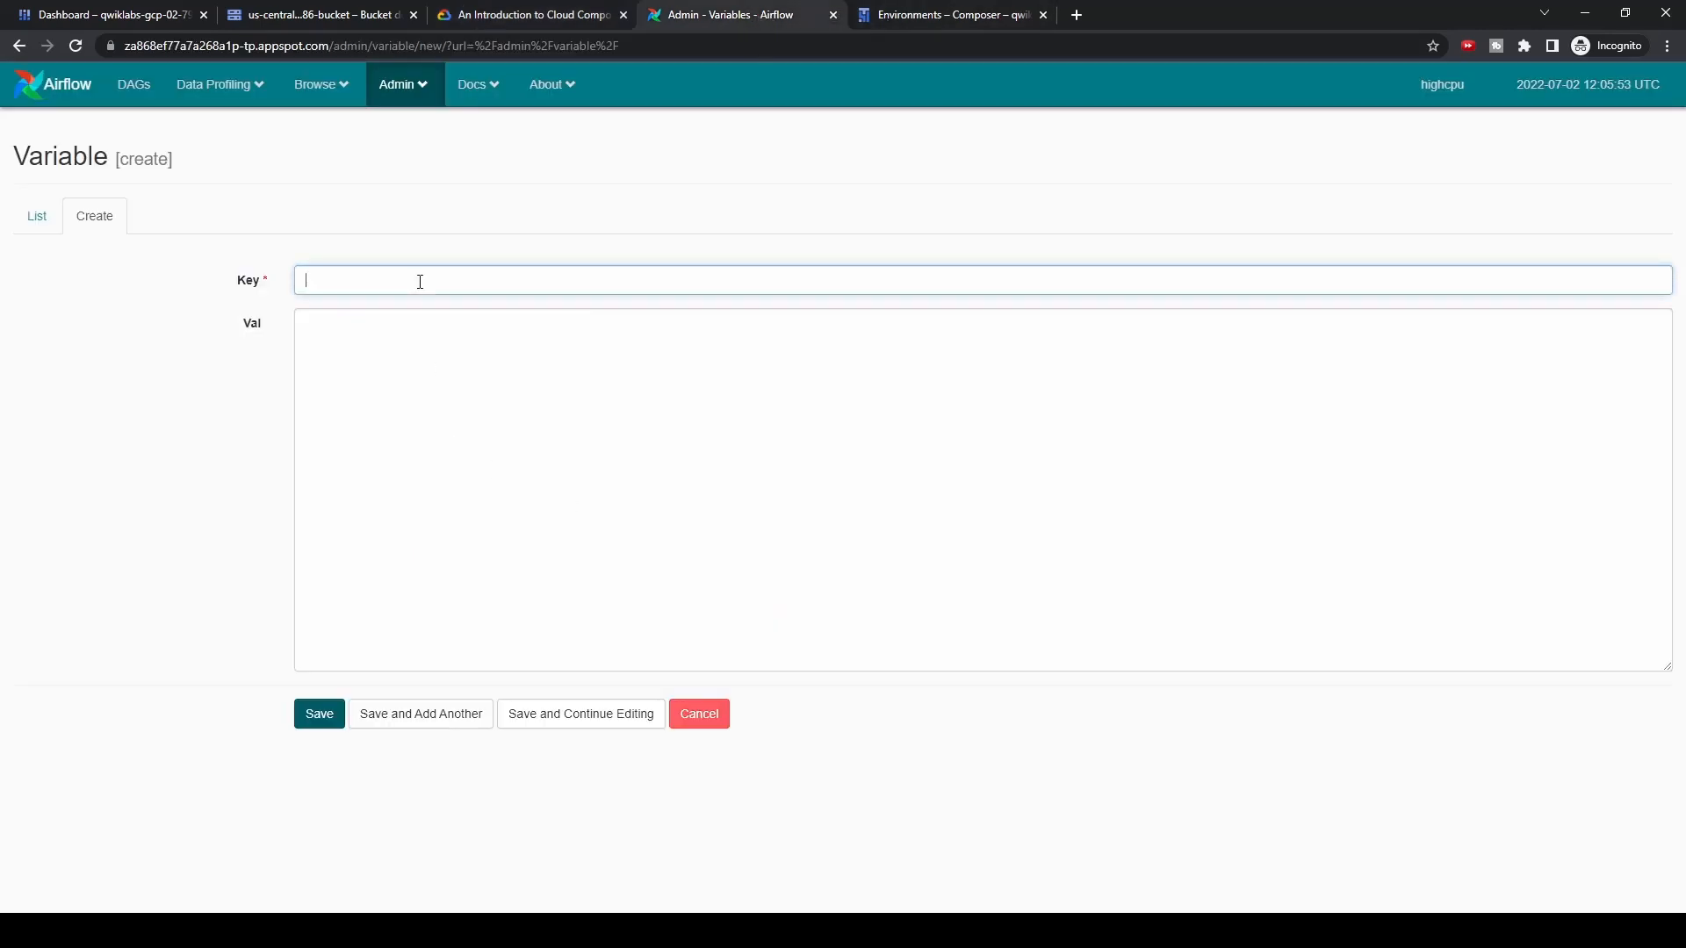
type("gcp_project")
left_click(448, 351)
Set the gcp_project value to the lab's project ID, qwiklabs-gcp-02-79887b347f4e, and save it to add another variable
left_click(527, 16)
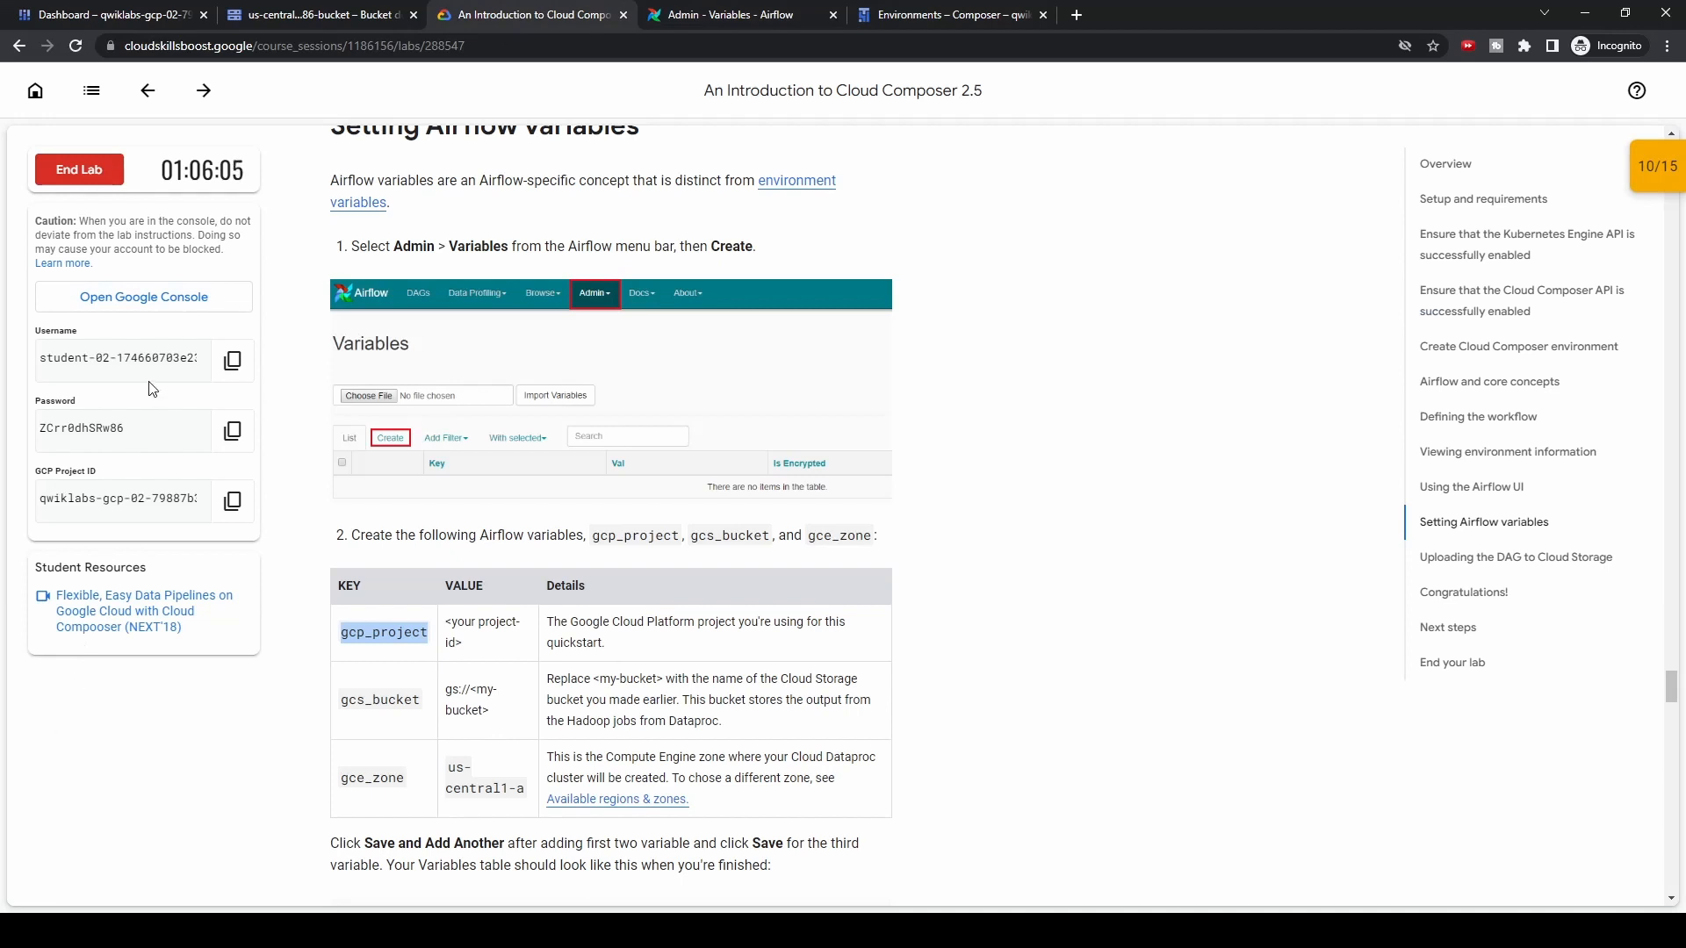
left_click(232, 500)
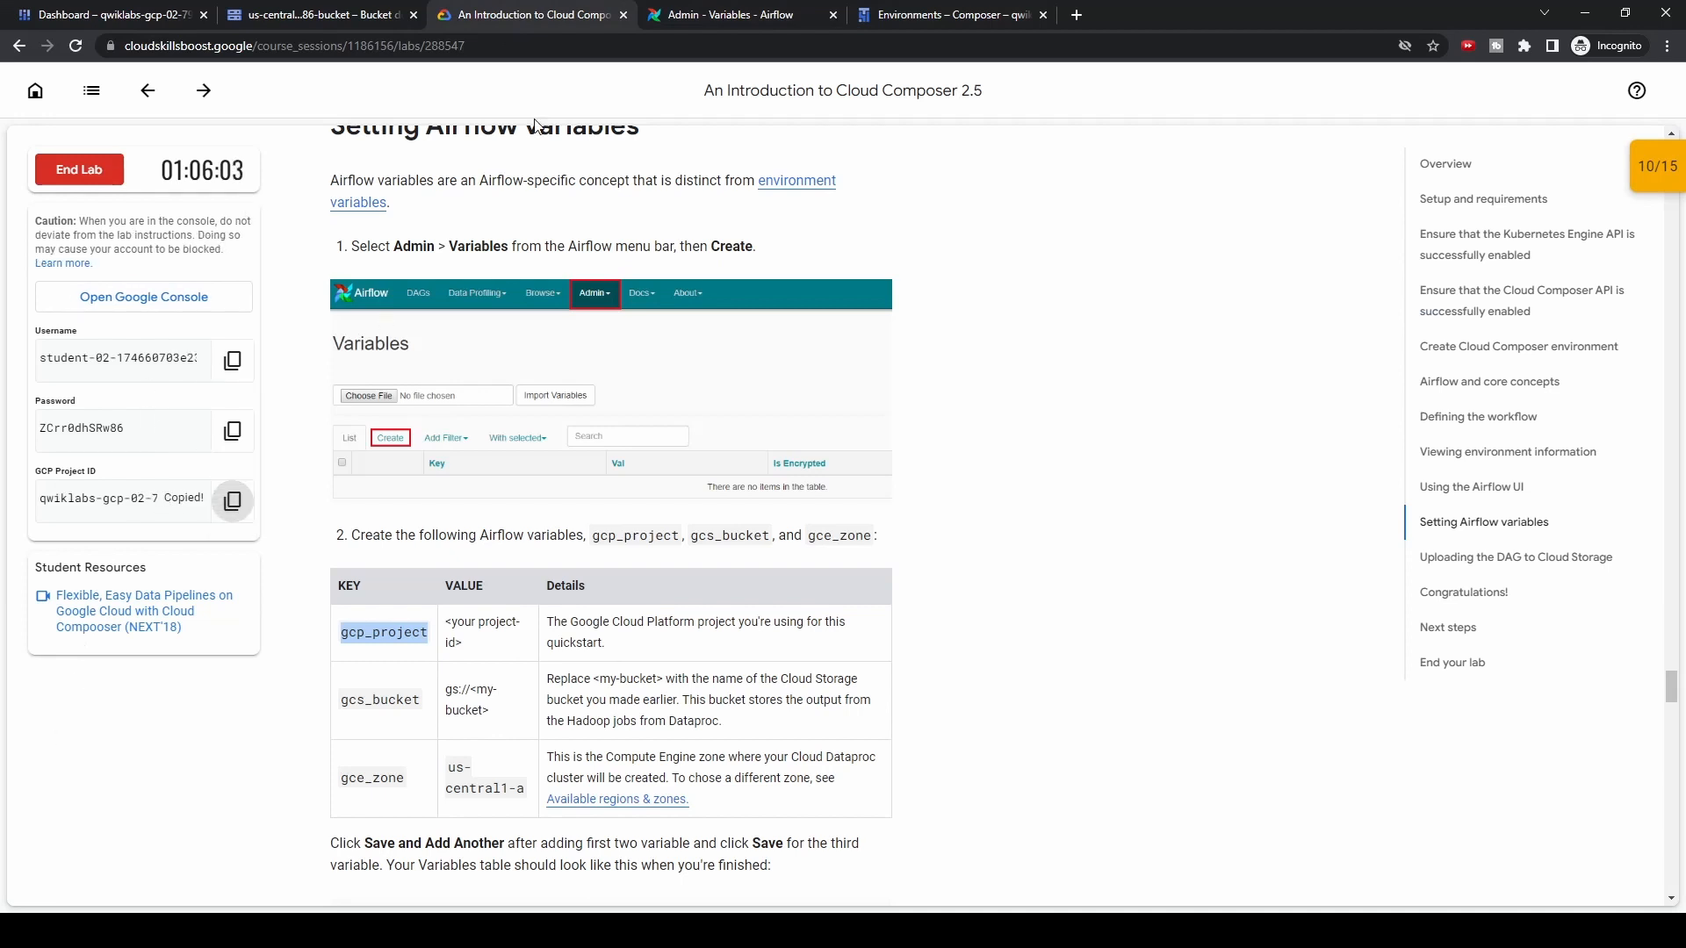
left_click(727, 14)
key("ctrl+v")
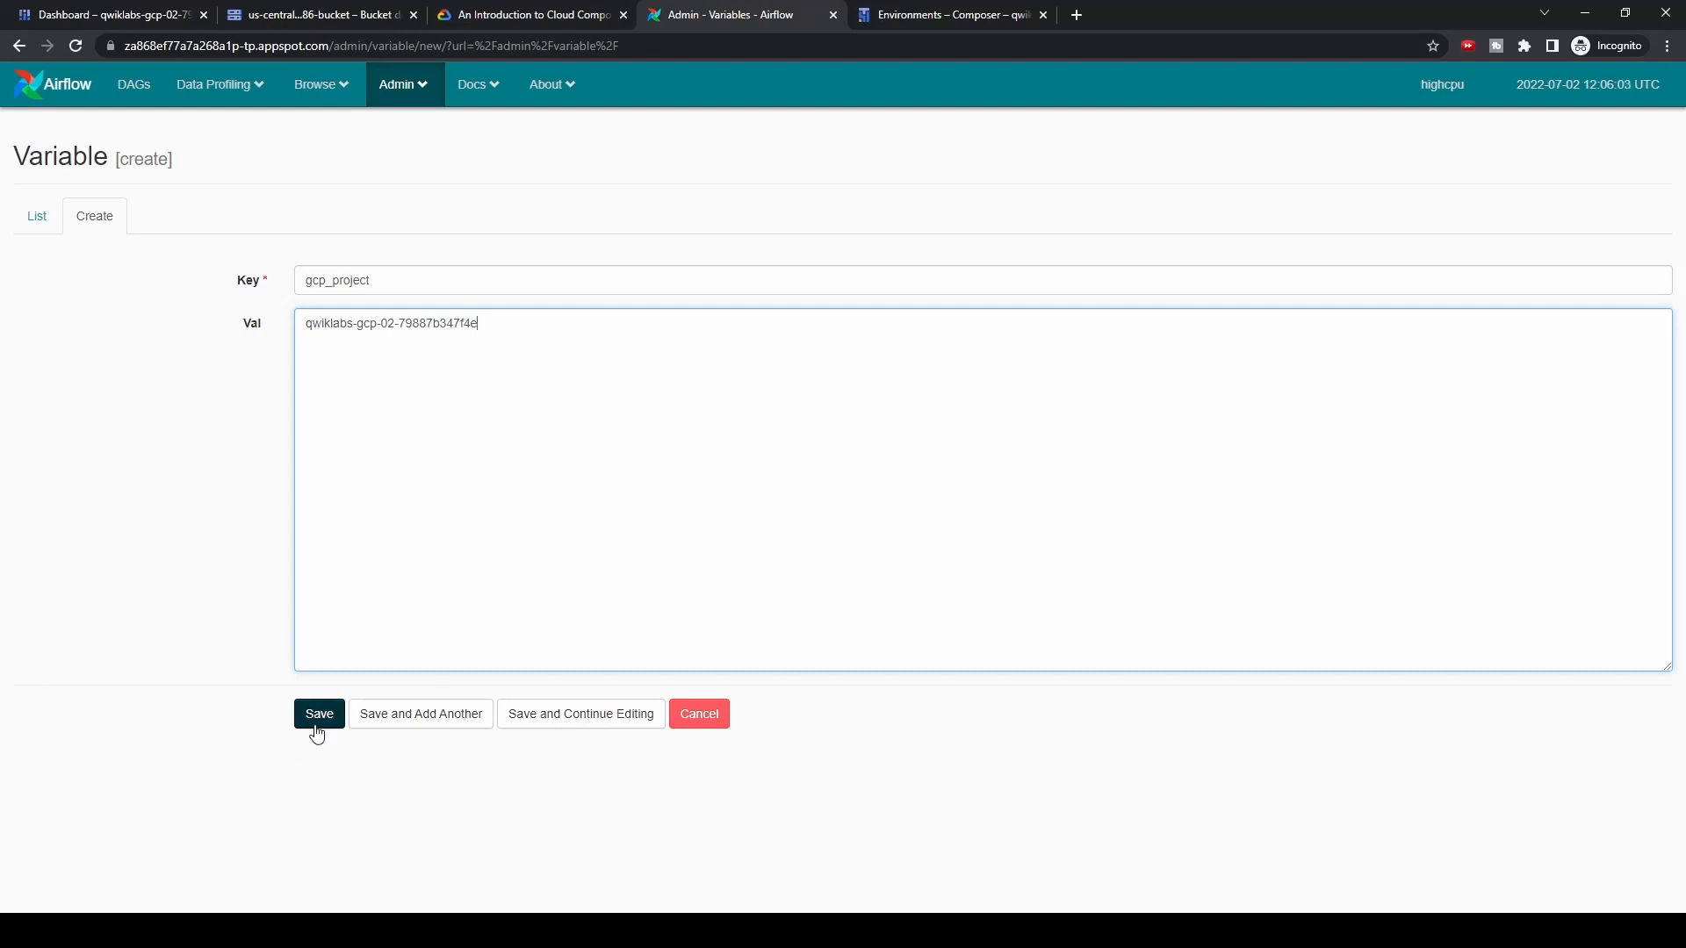
left_click(441, 725)
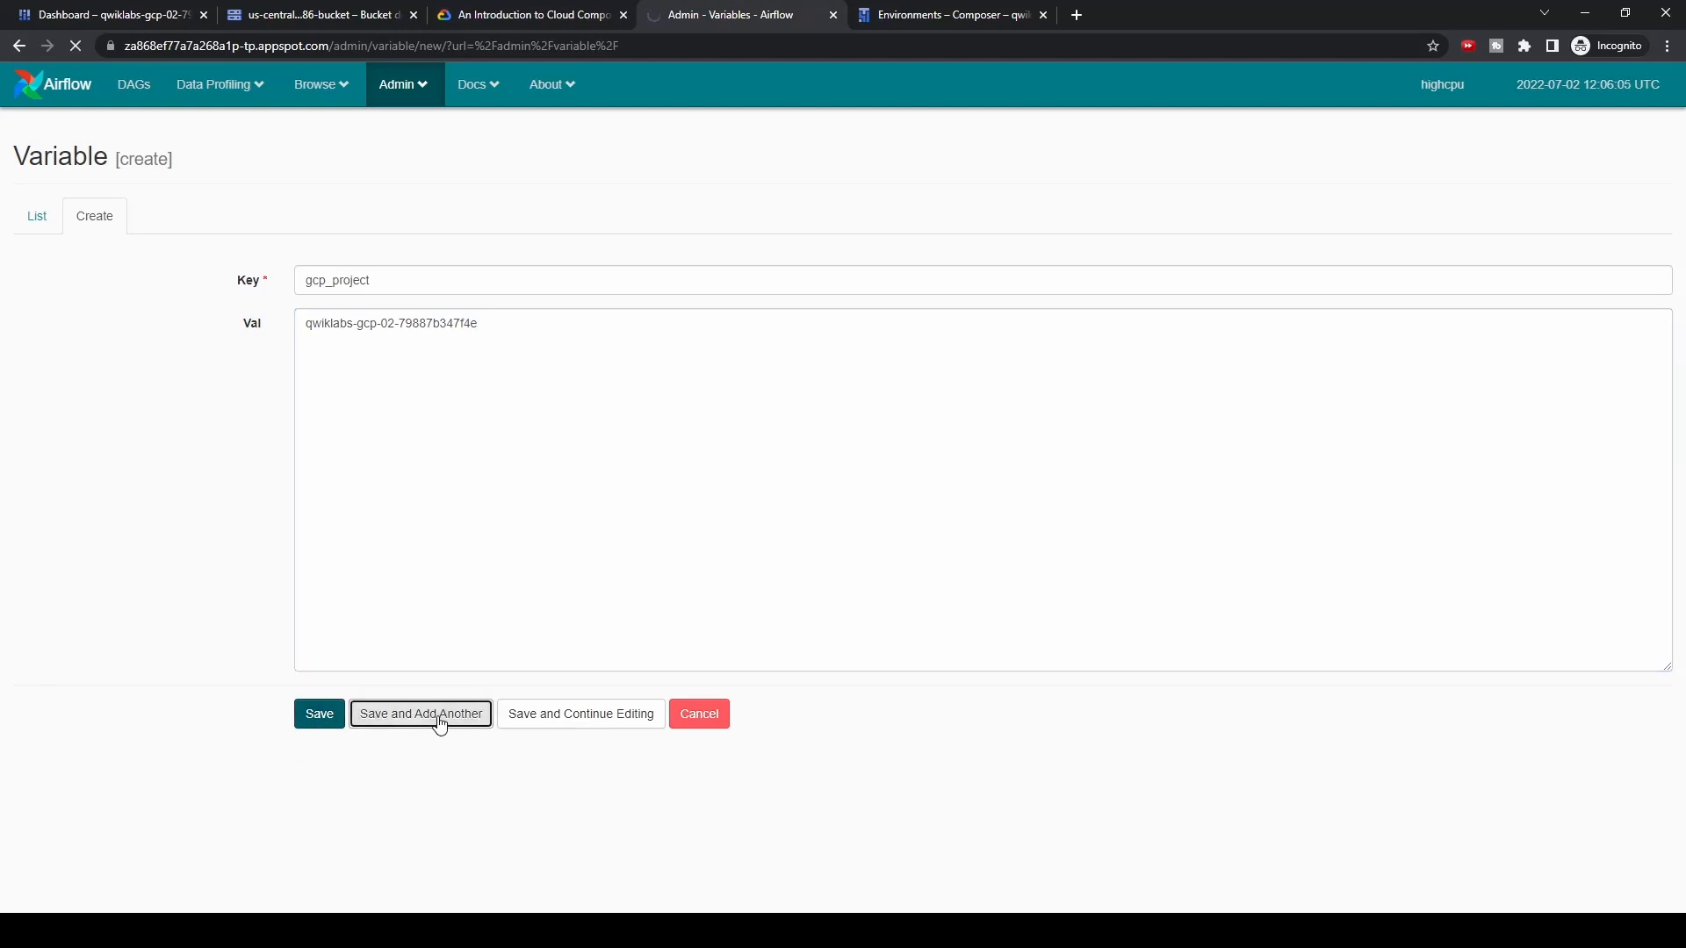
Copy gcs_bucket from the lab's variable table and enter it as the second Airflow variable's key
left_click(551, 15)
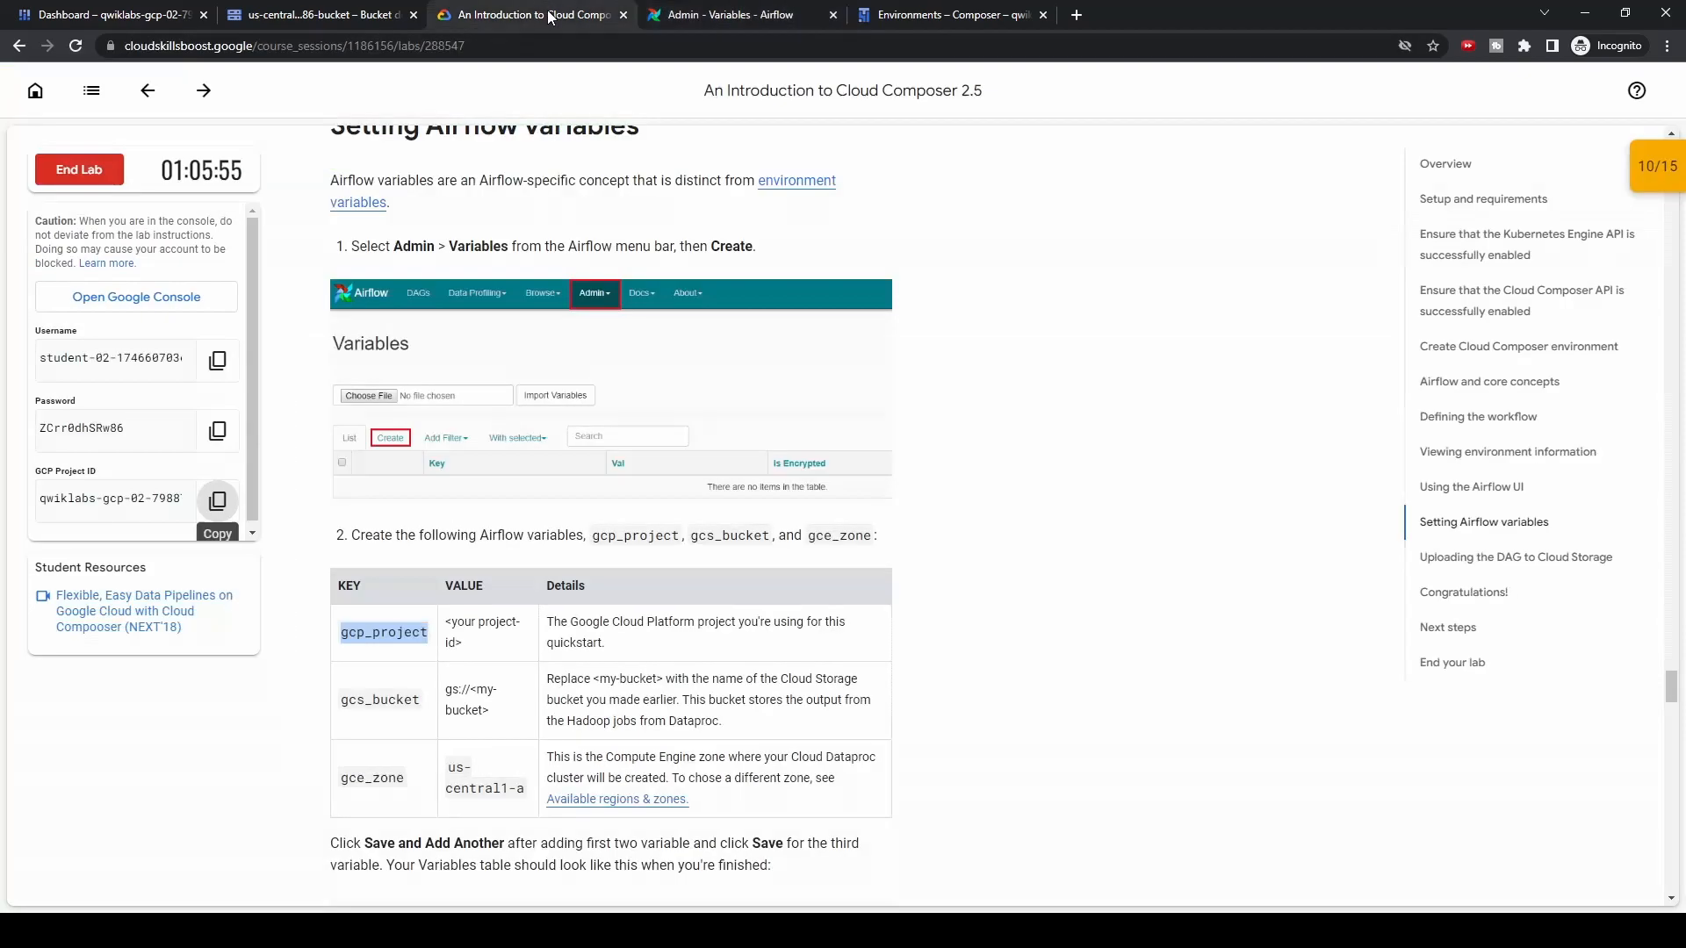
left_click(370, 703)
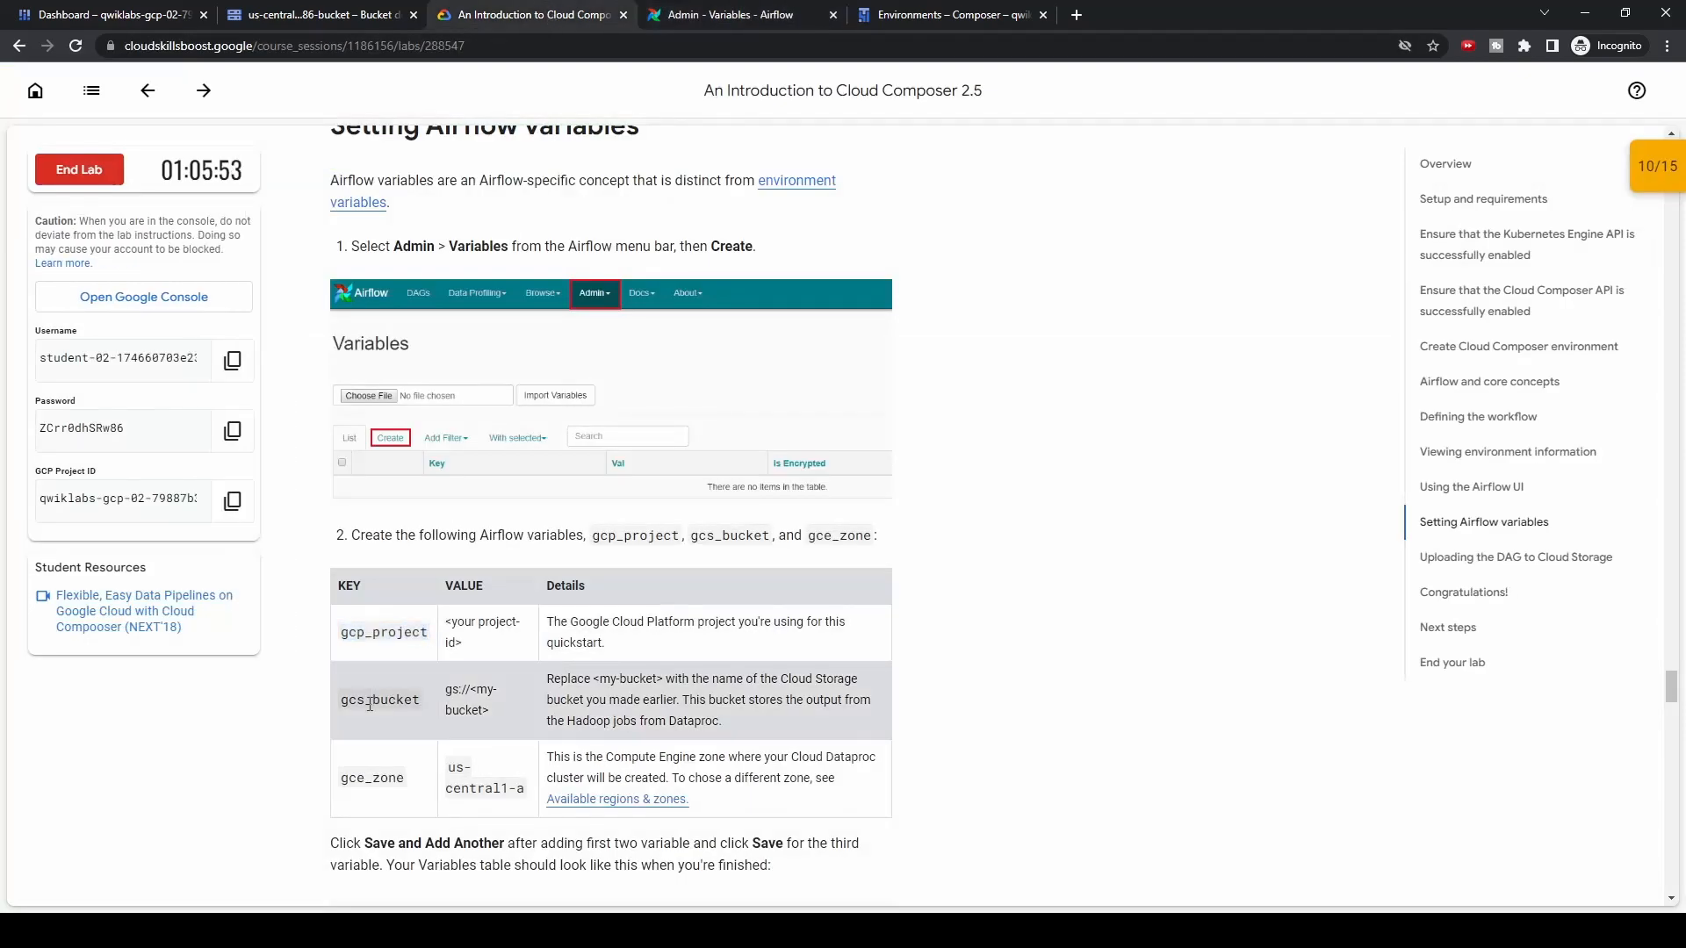
left_click(768, 15)
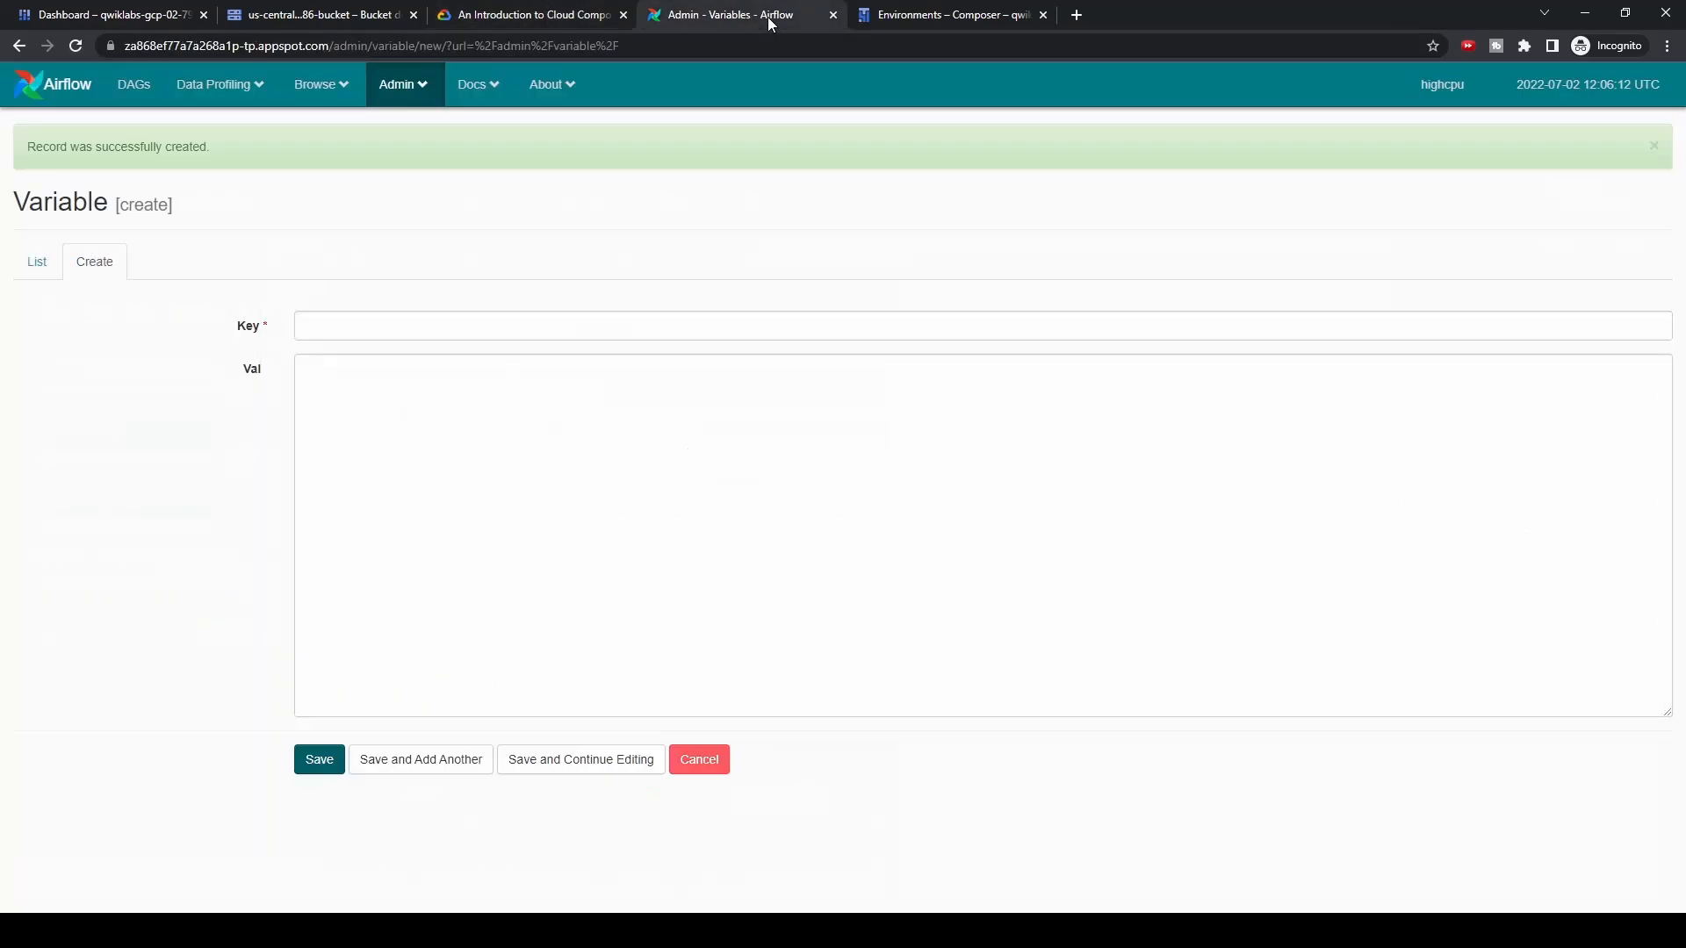
left_click(568, 332)
key("ctrl+v")
left_click(542, 399)
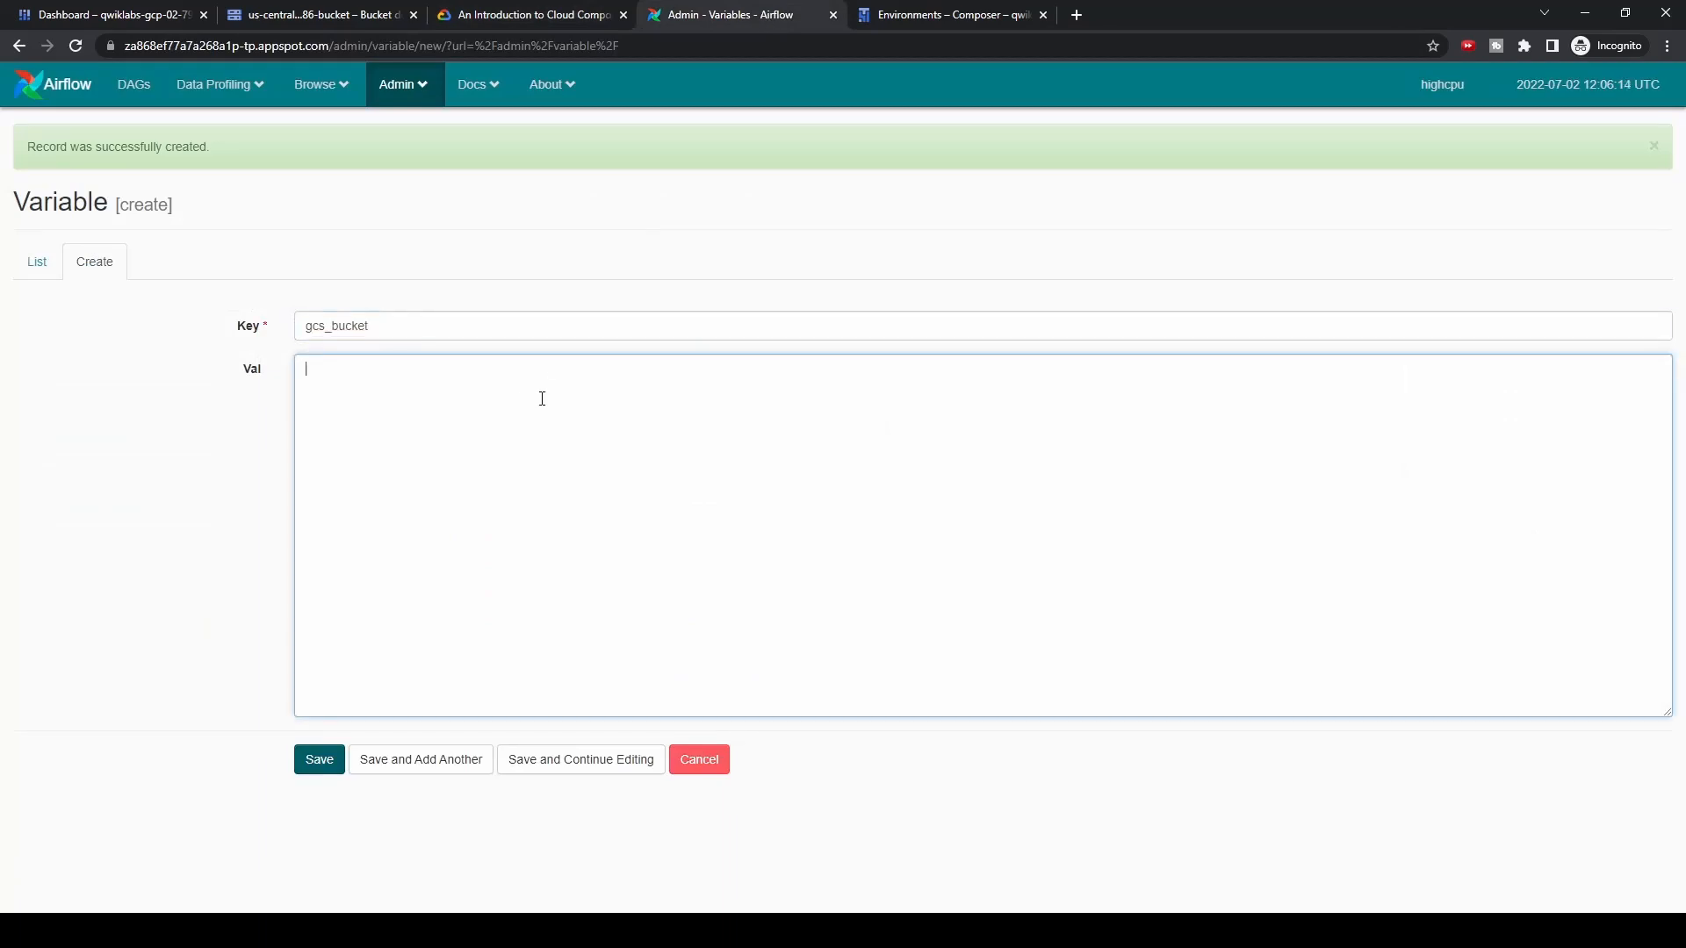
Paste the lab's gs://<my-bucket> template as the gcs_bucket value and trim it to just gs://
left_click(539, 17)
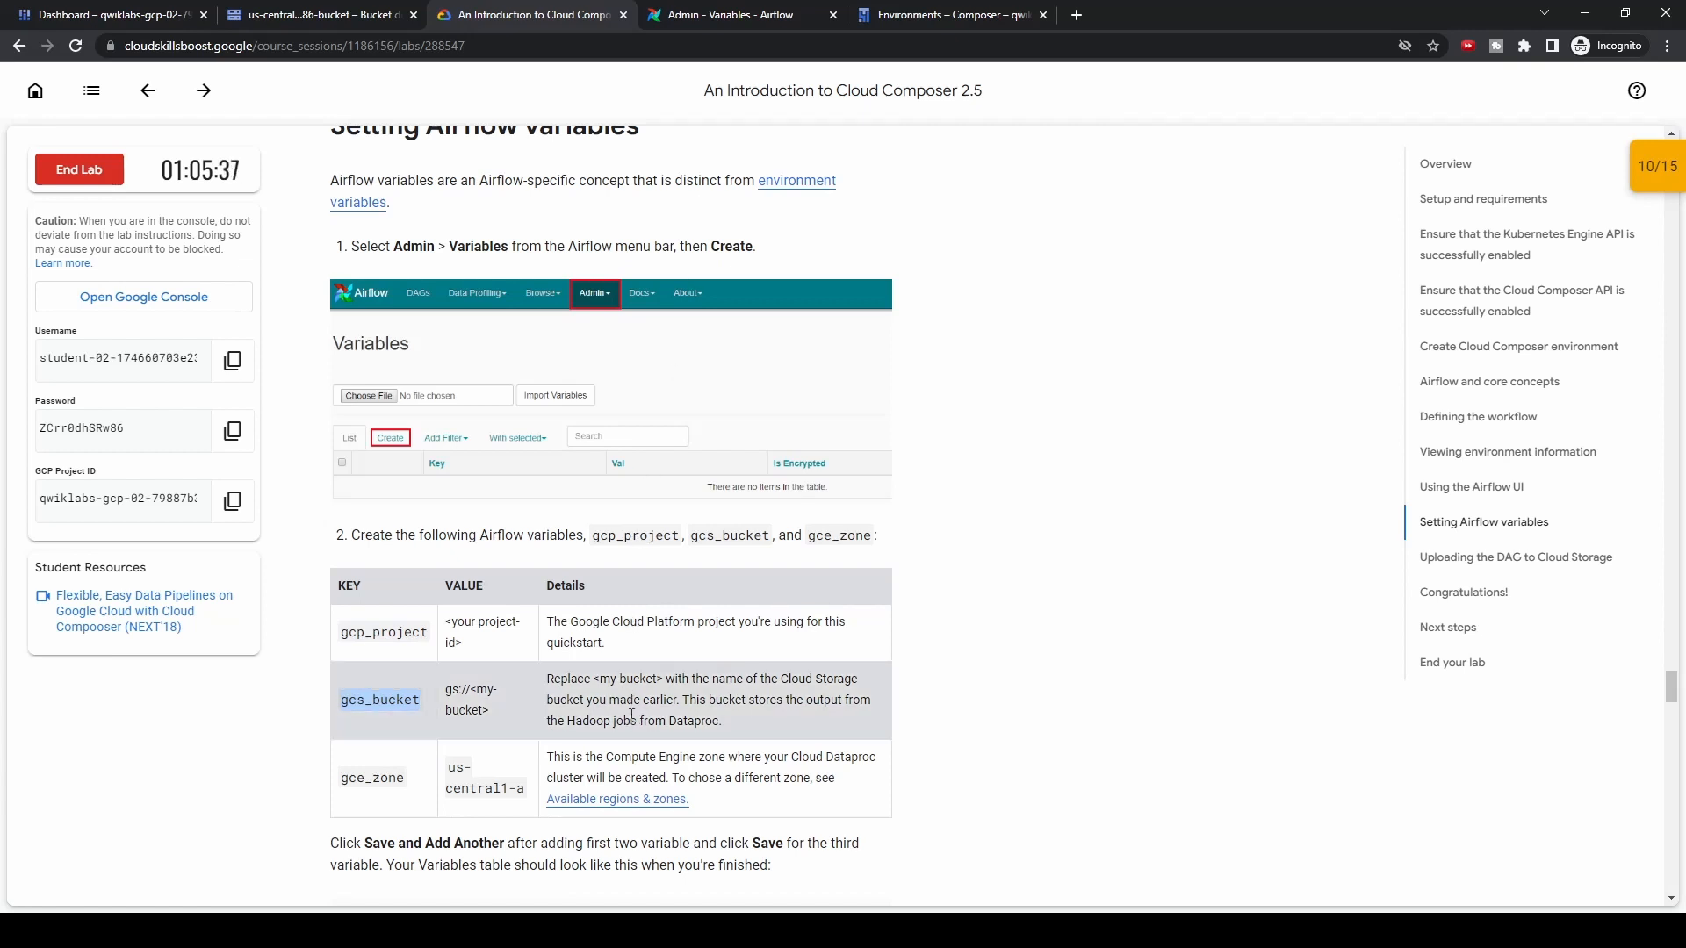
left_click(232, 508)
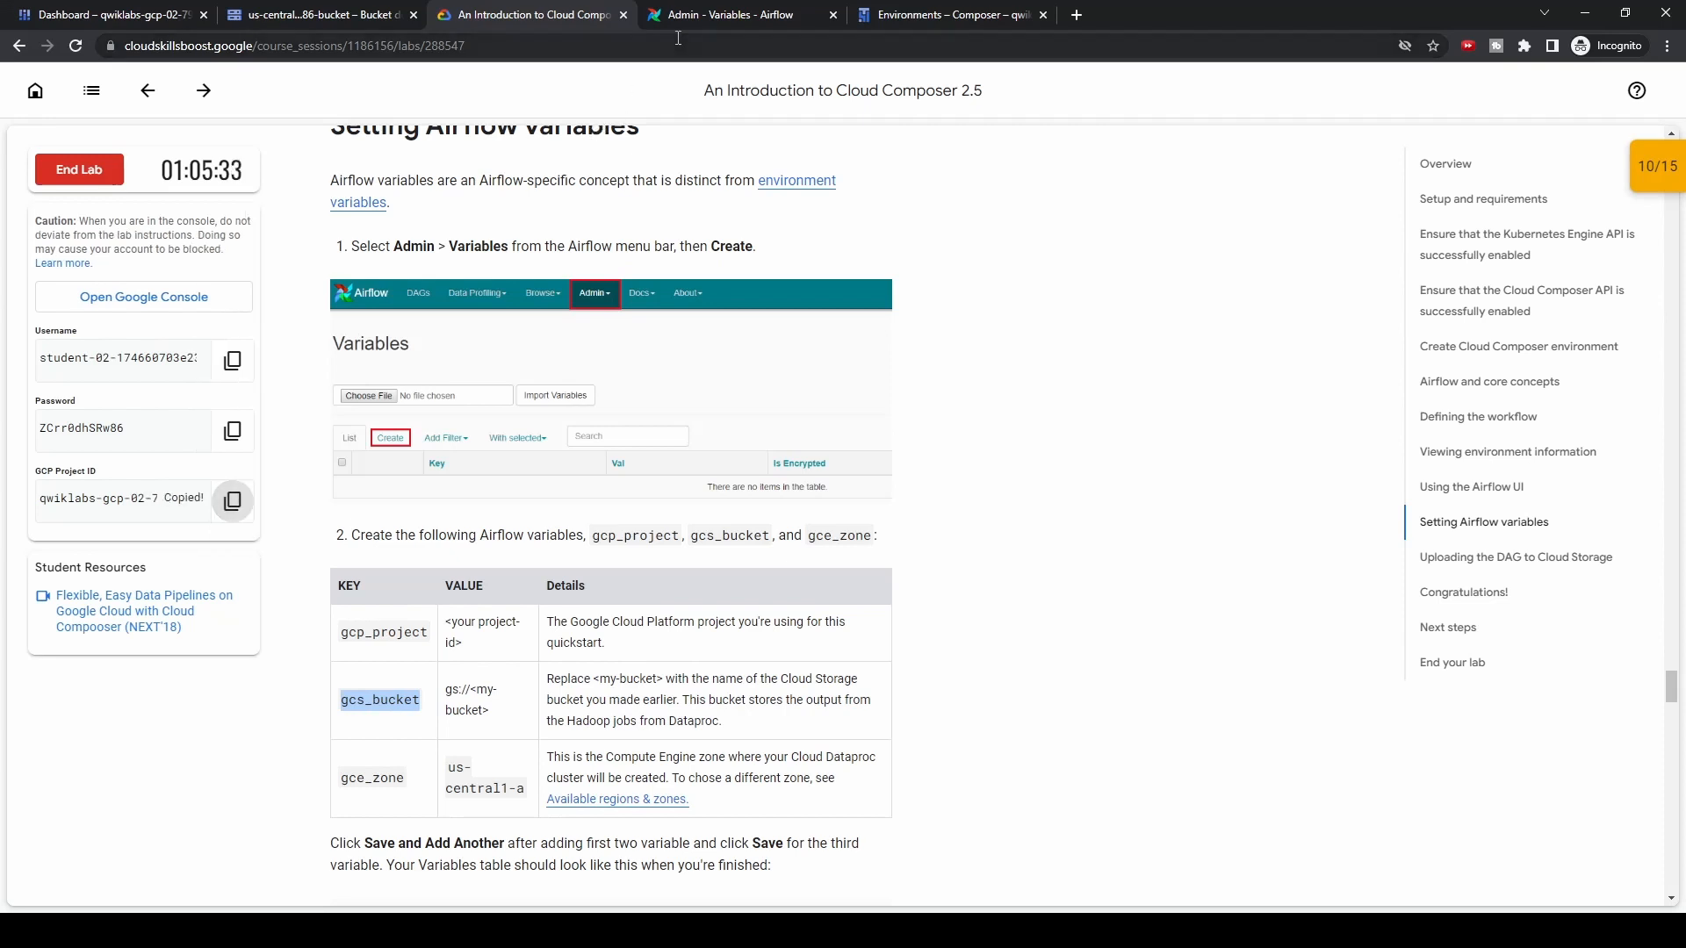
left_click_drag(488, 713, 439, 694)
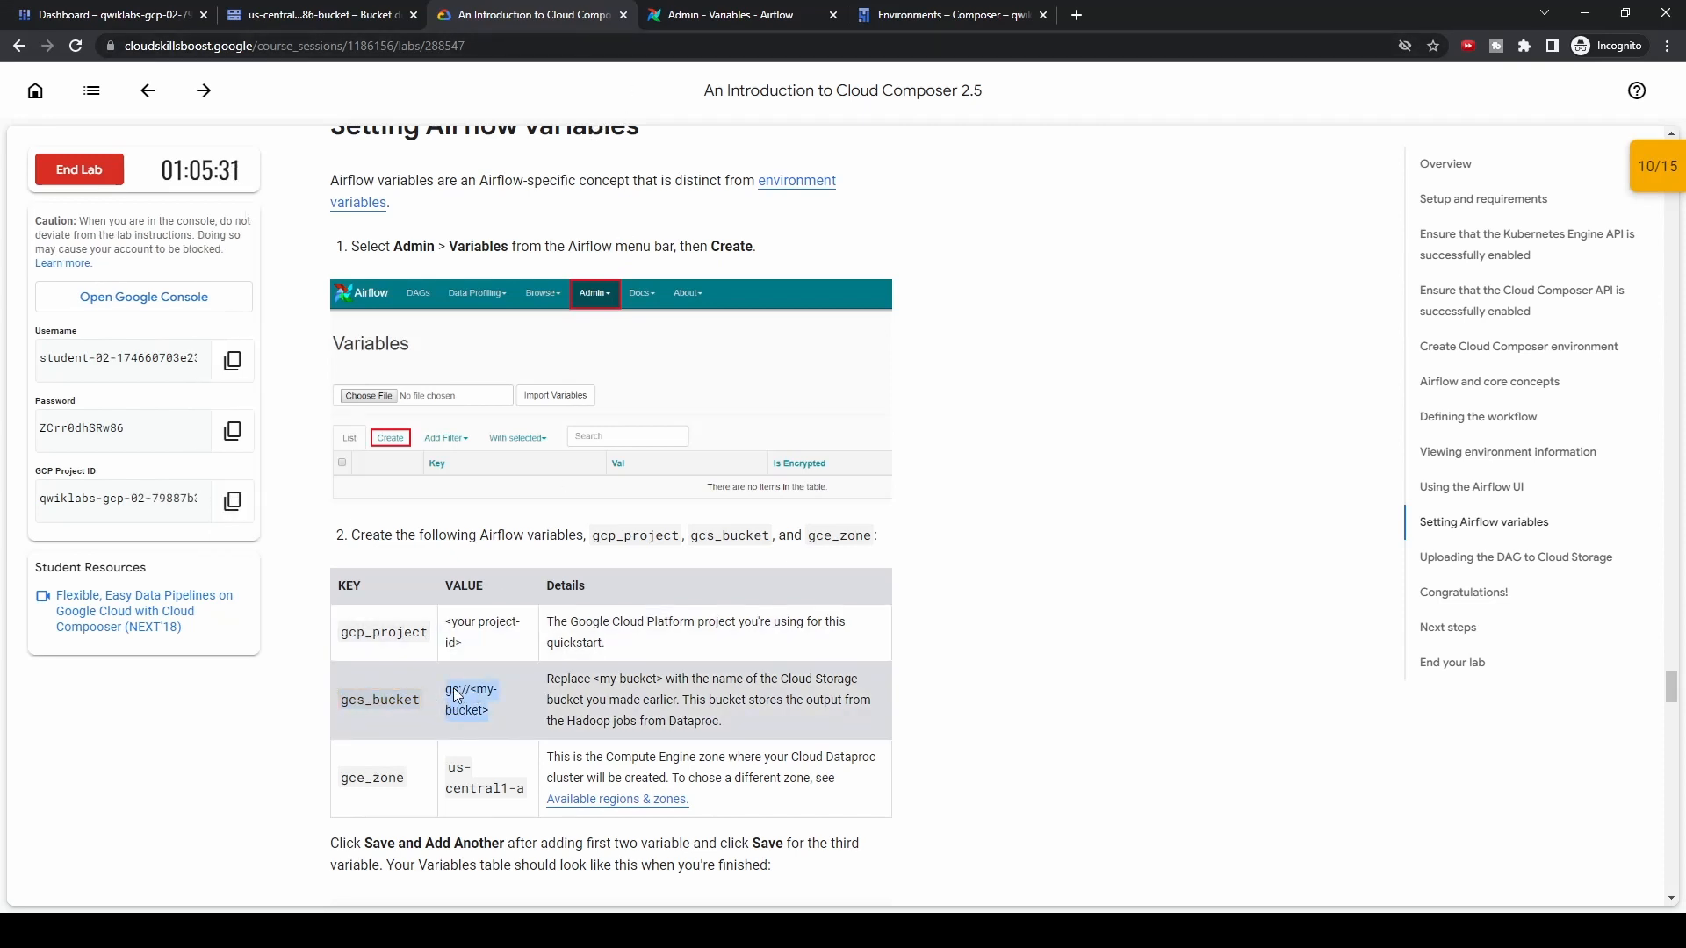
left_click(746, 18)
left_click(605, 383)
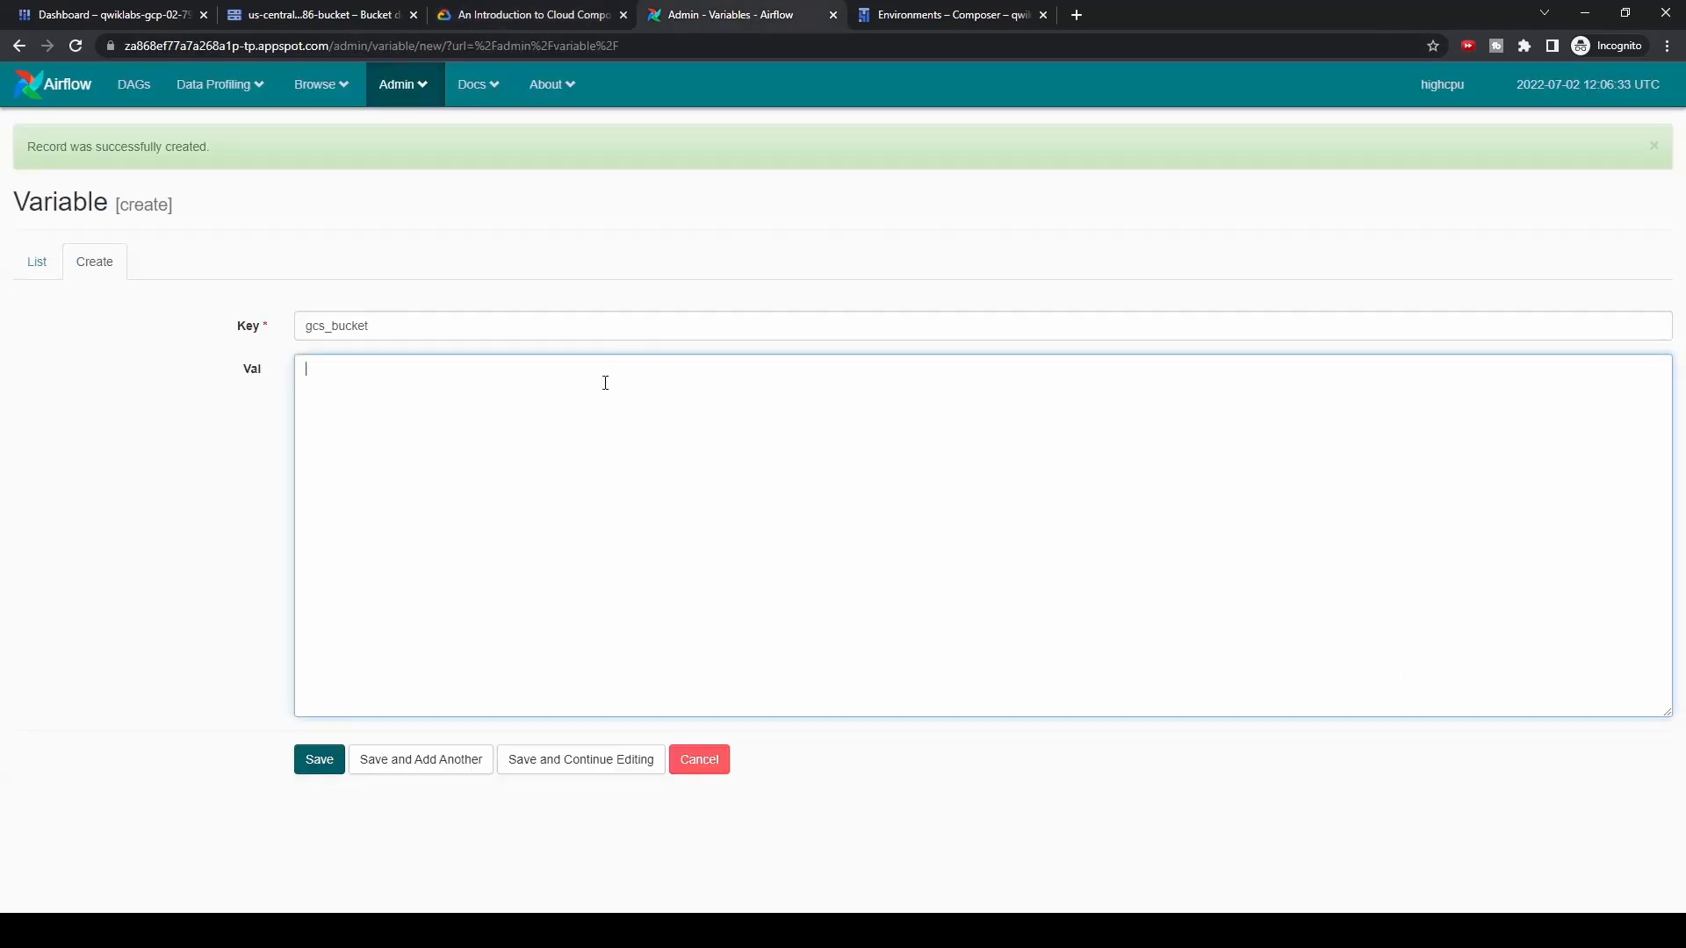
key("ctrl+v")
key("shift+Left")
key("shift+Left")
key("shift+Left")
key("shift+Left")
key("shift+Left")
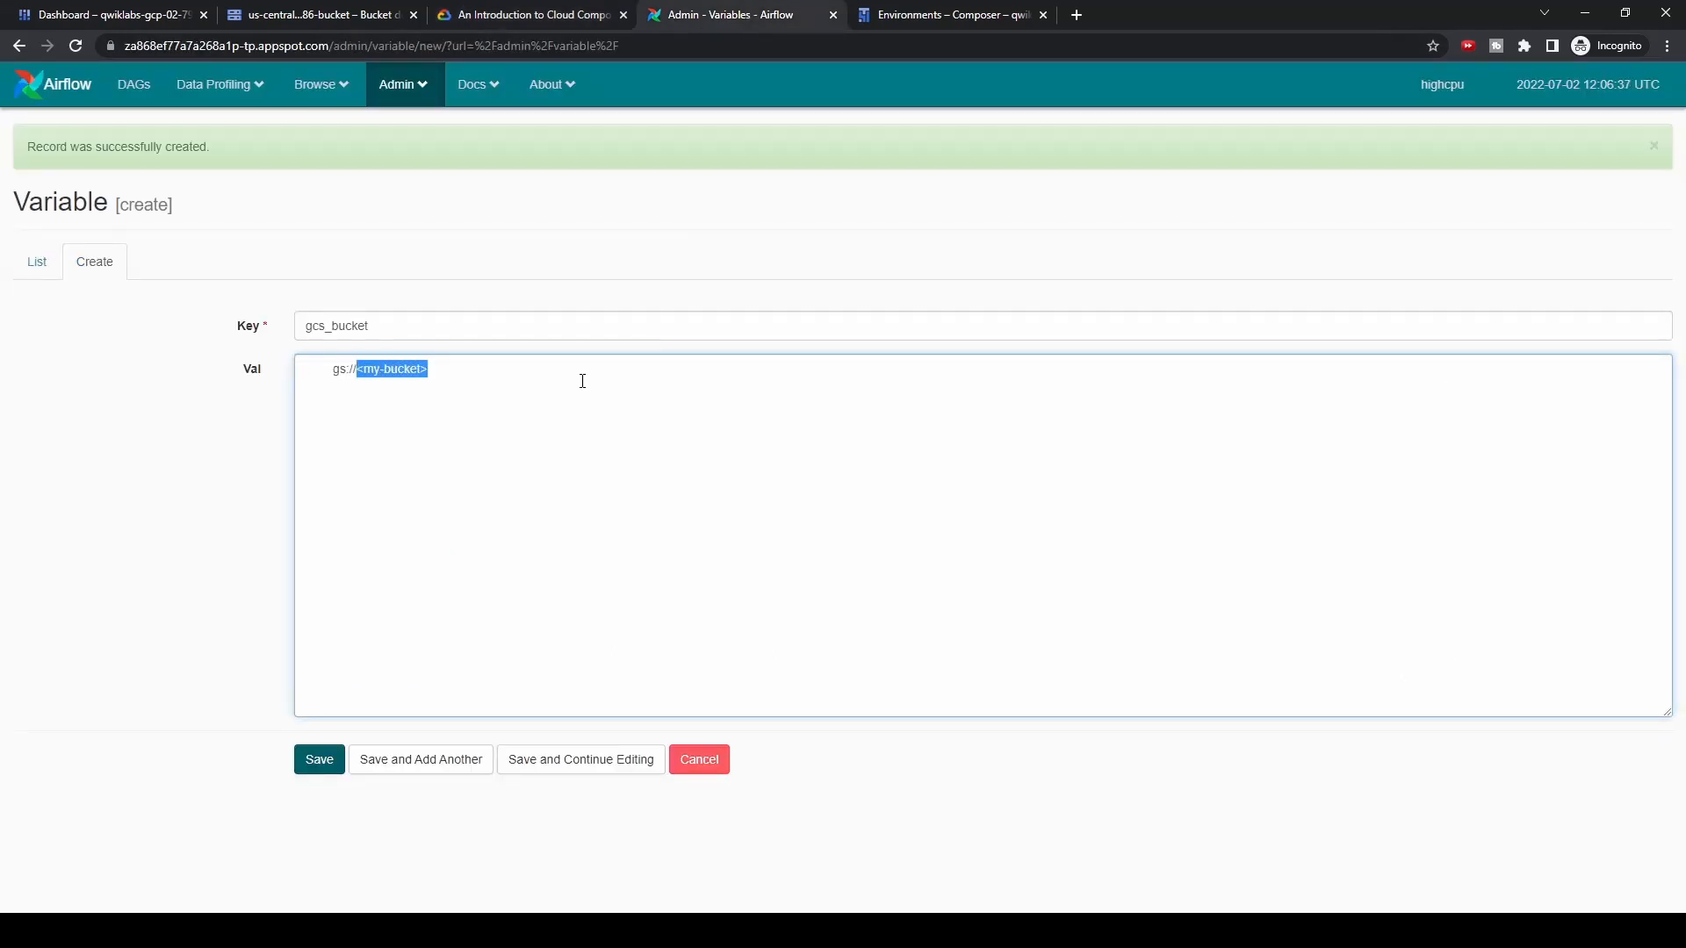
key("BackSpace")
key("Delete")
key("Delete")
key("Delete")
key("Delete")
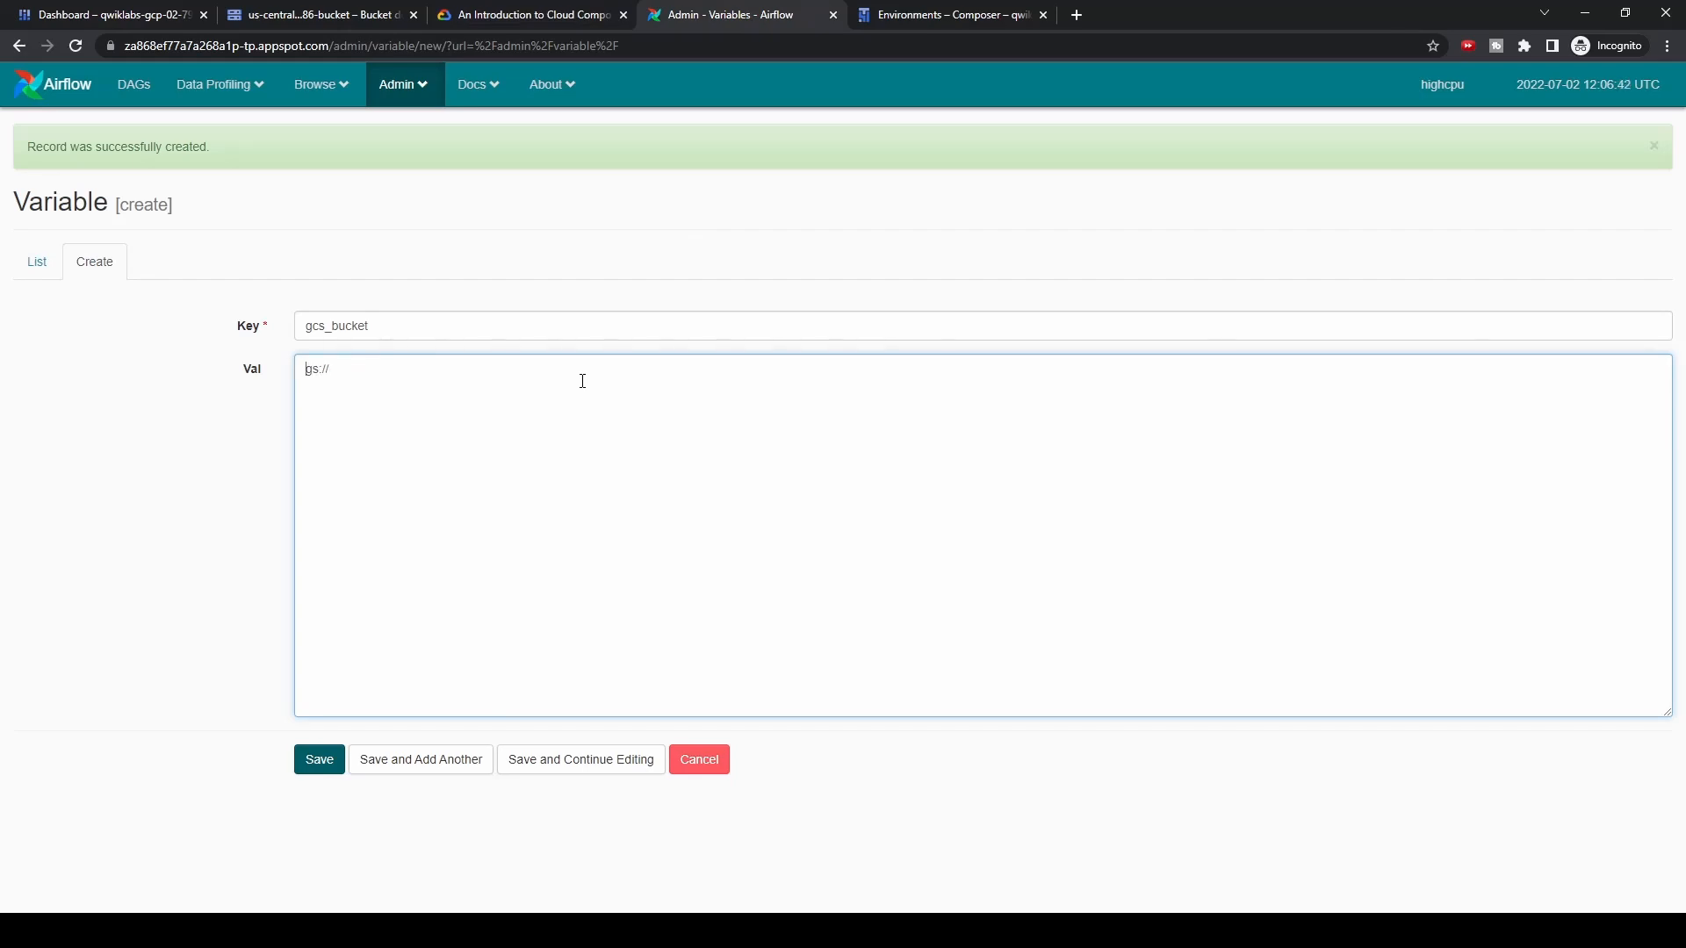
Append the lab's project ID to complete the value gs://qwiklabs-gcp-02-79887b347f4e, and save it to add another variable
left_click(530, 15)
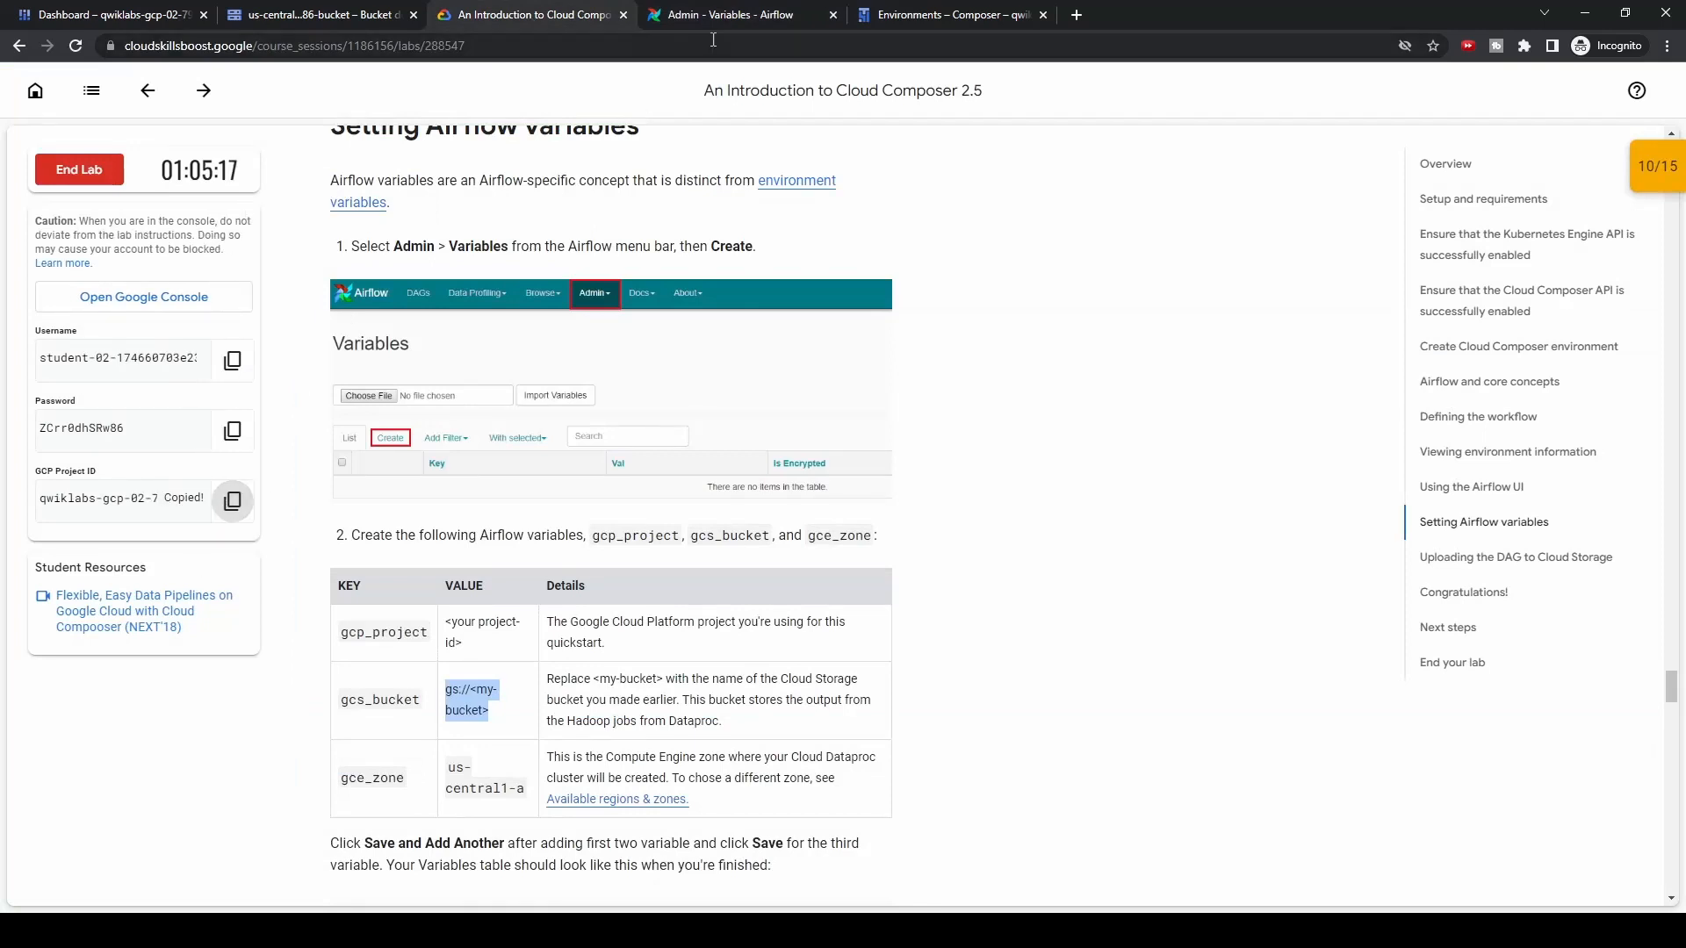
left_click(726, 17)
key("ctrl+v")
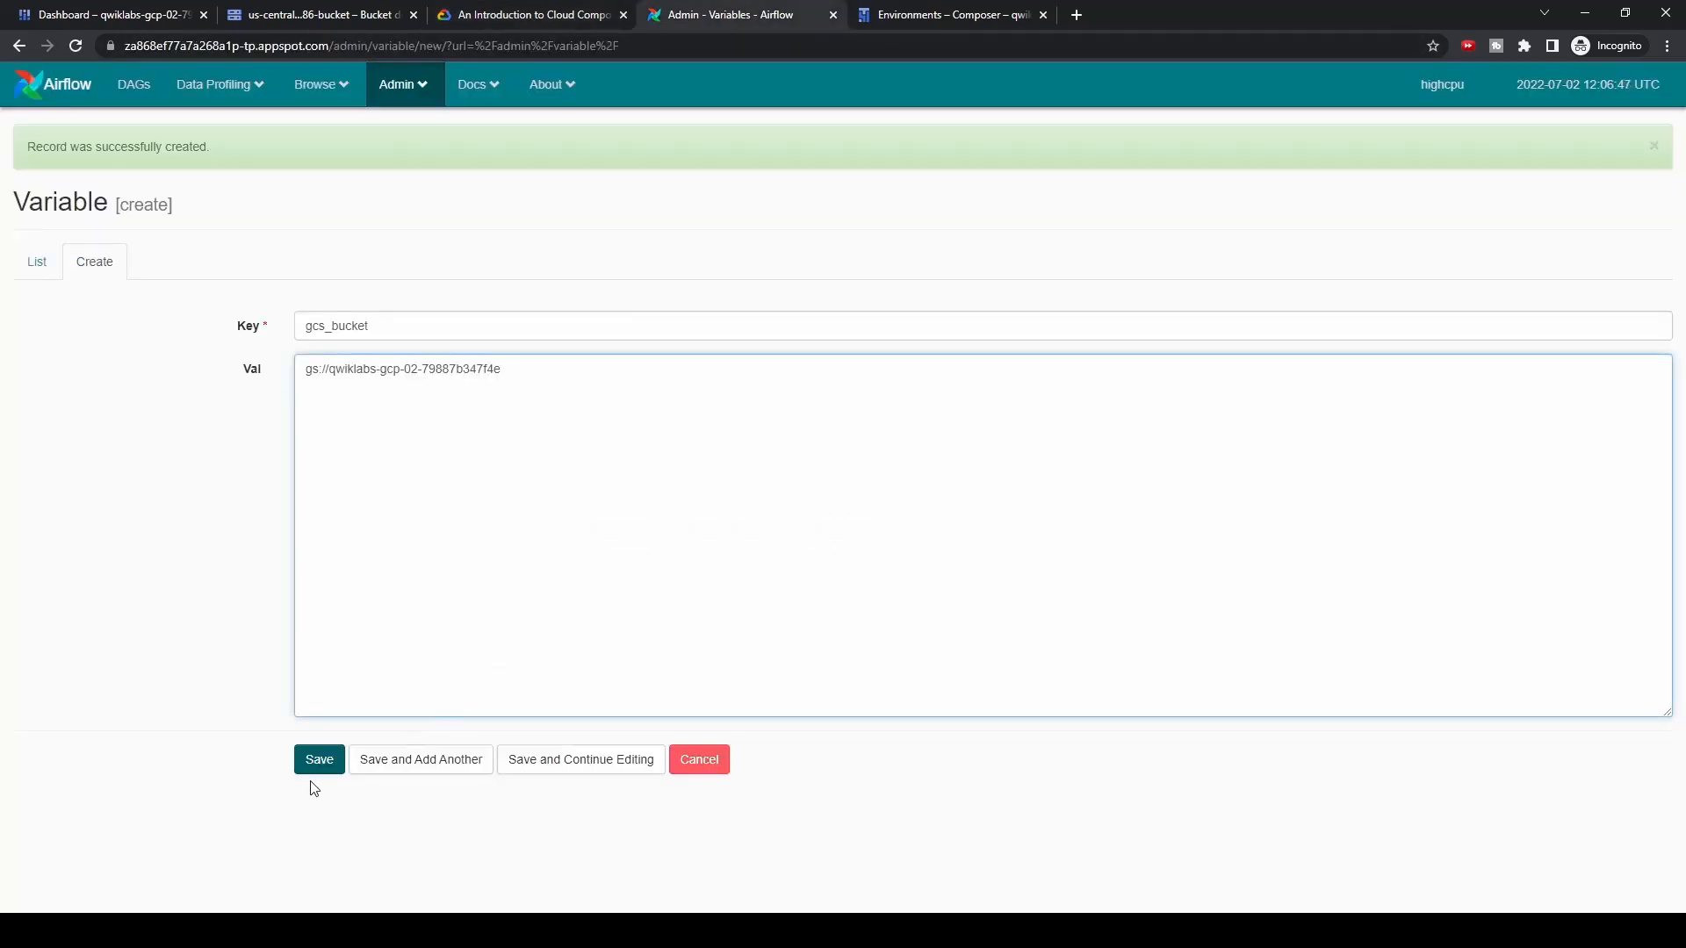
left_click(422, 763)
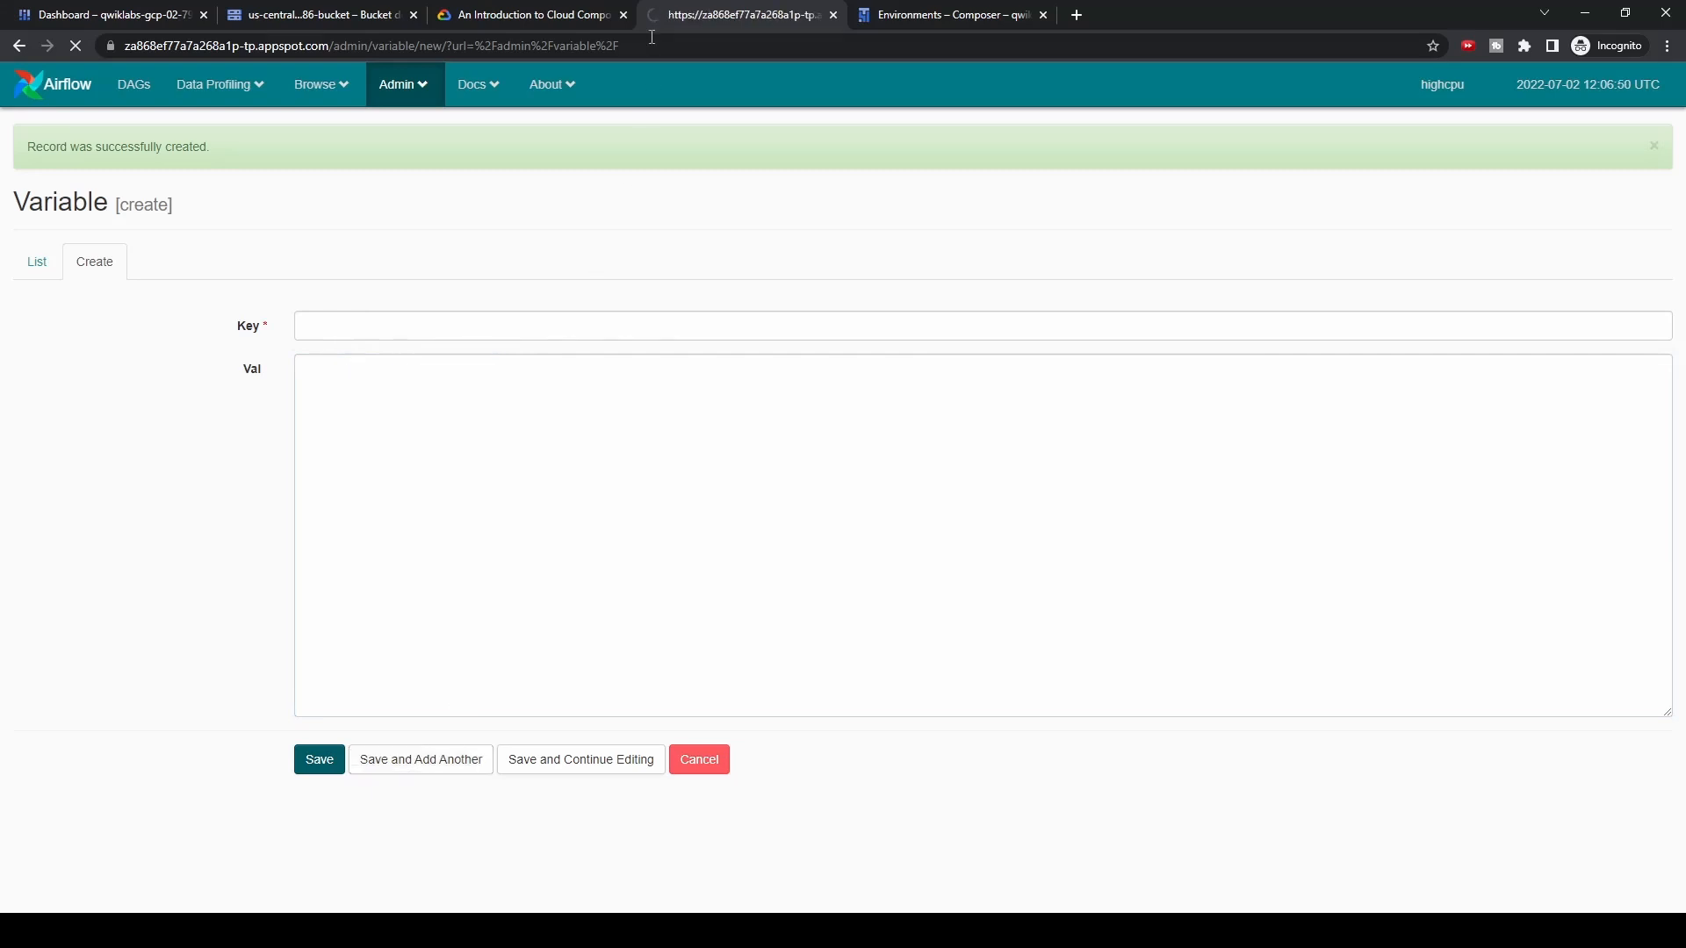
Copy gce_zone from the lab's variable table and enter it as the third Airflow variable's key
left_click(545, 15)
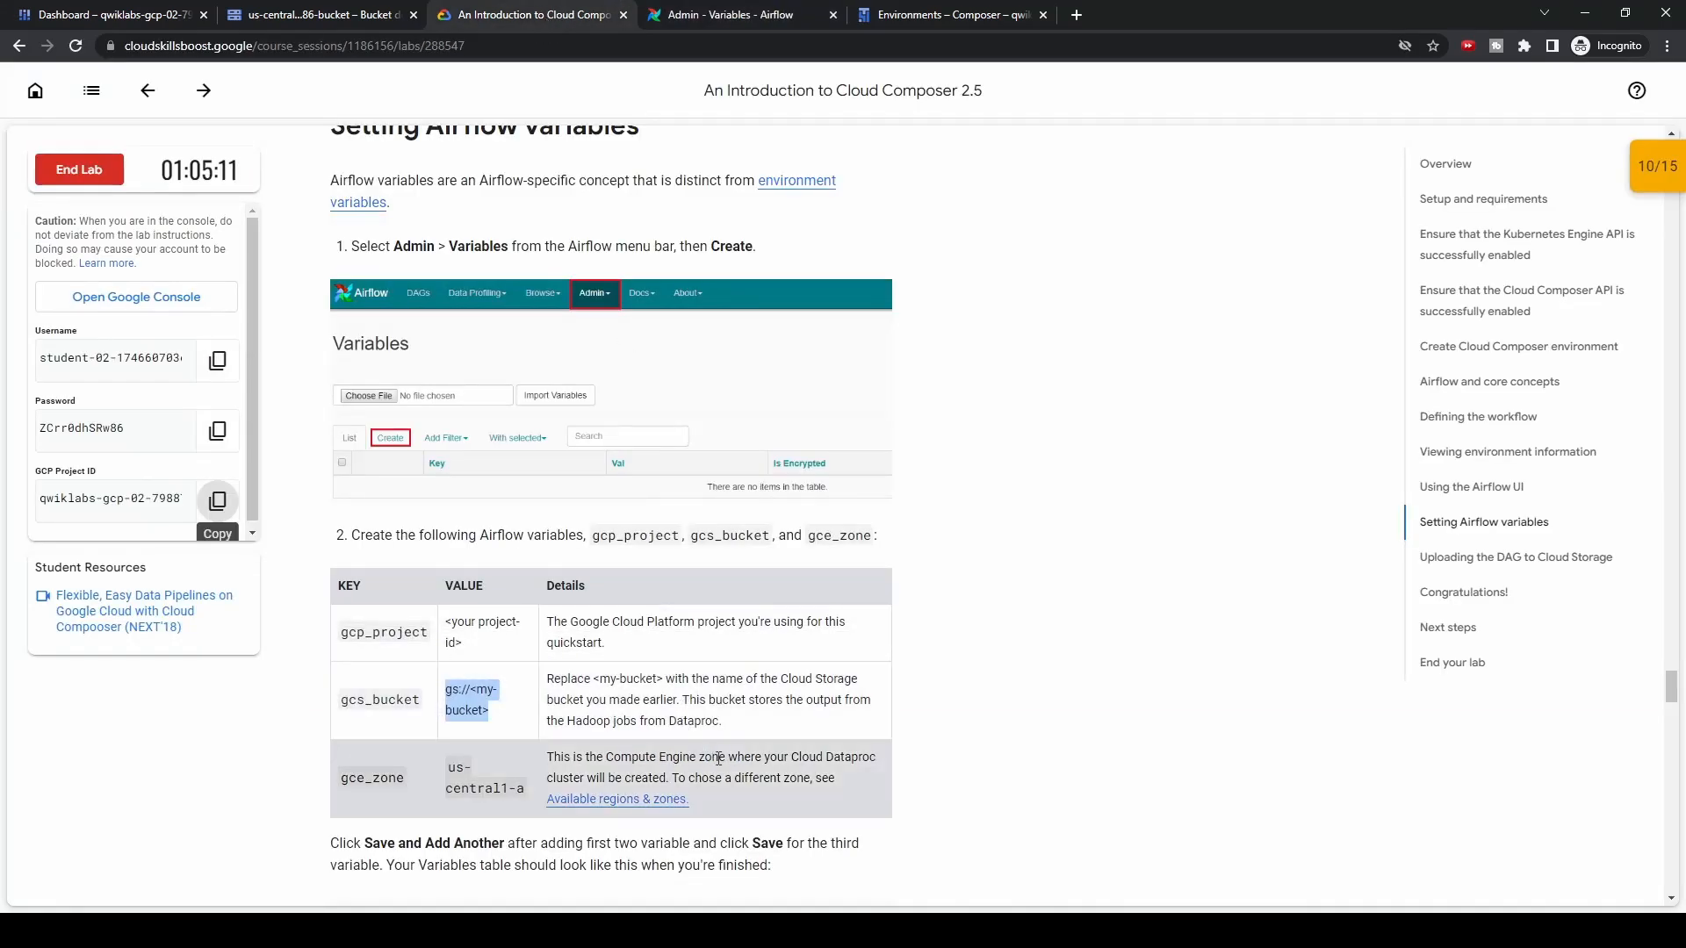
scroll(719, 758, "down", 4)
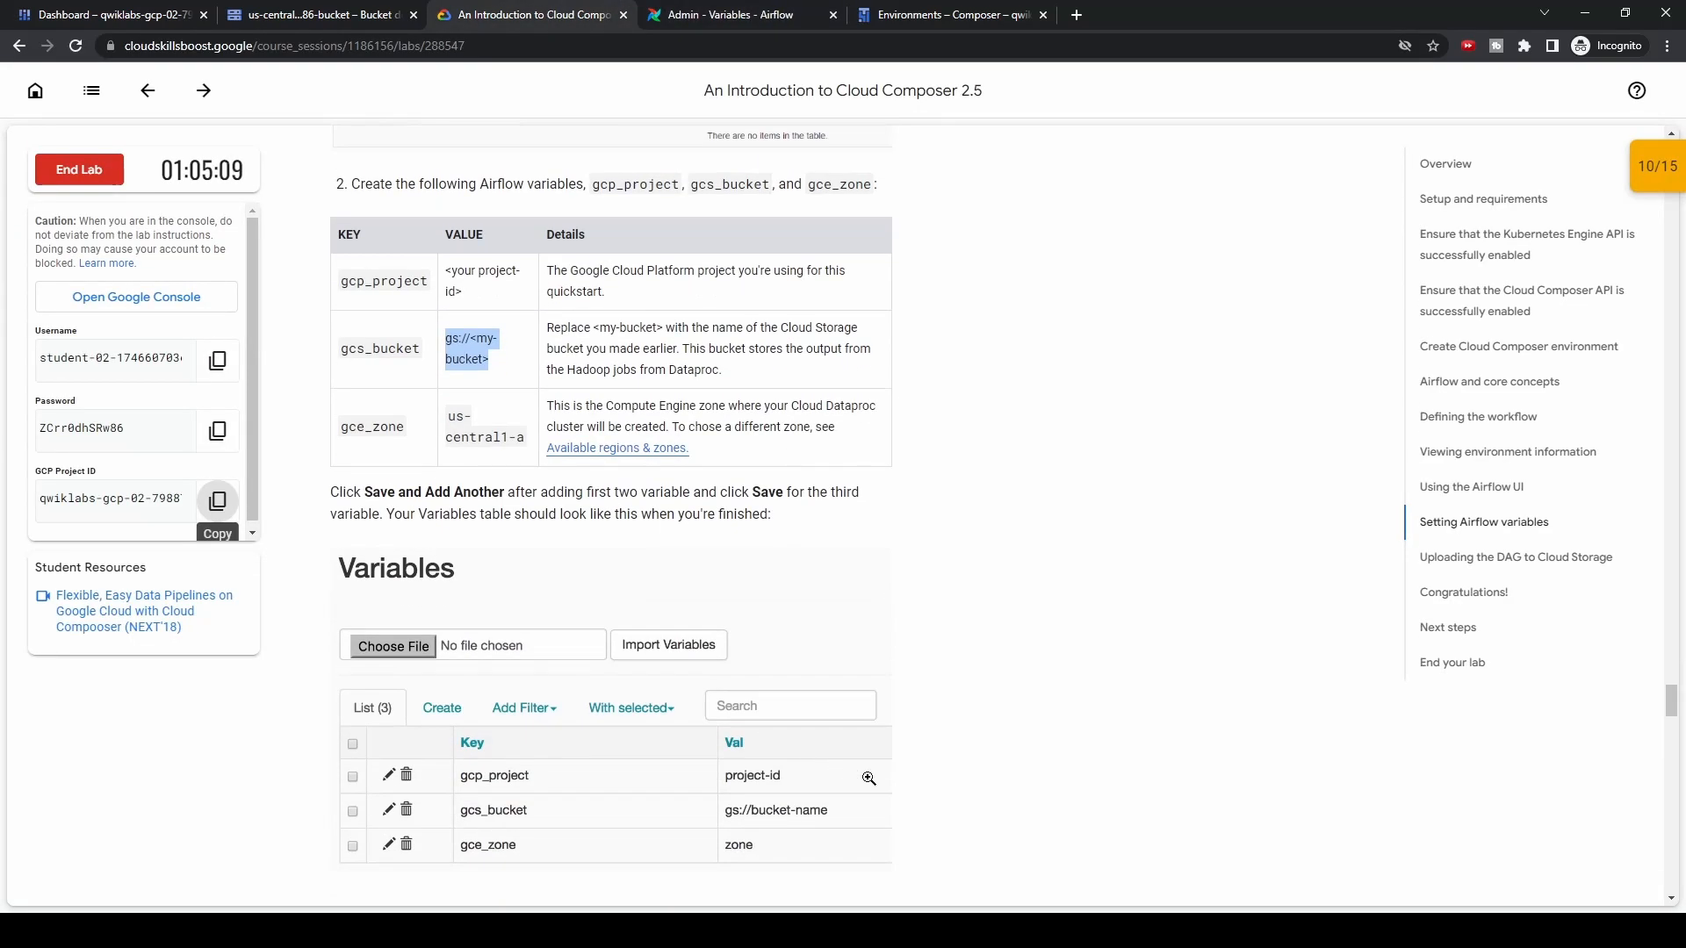
double_click(370, 430)
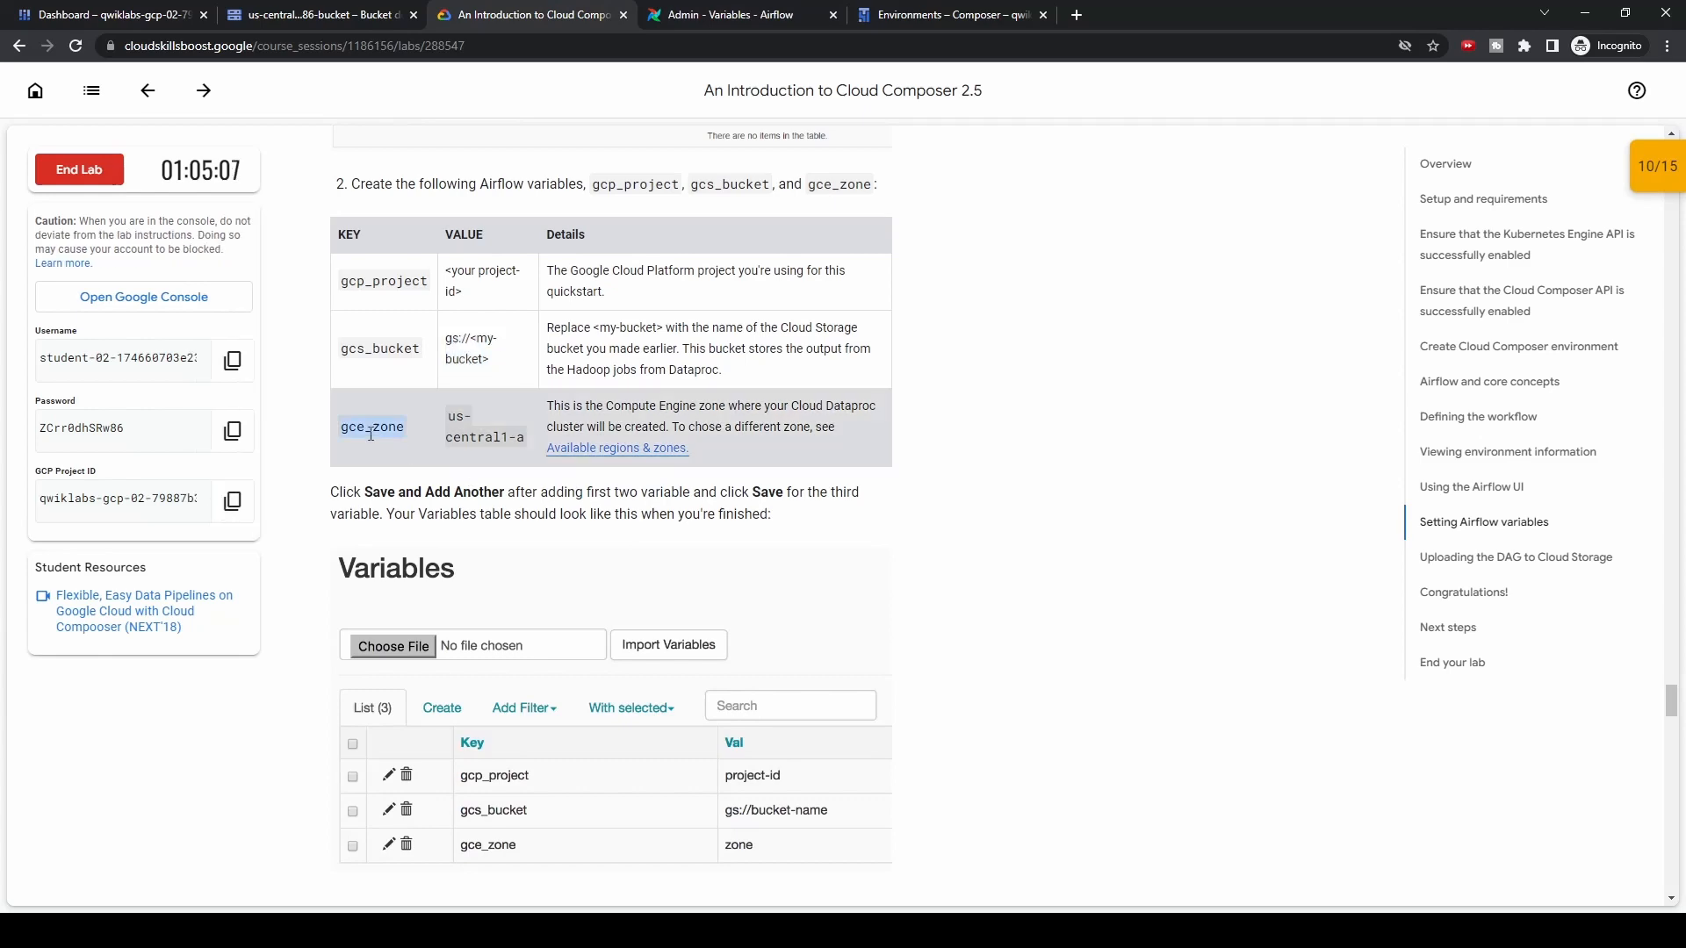
left_click(689, 15)
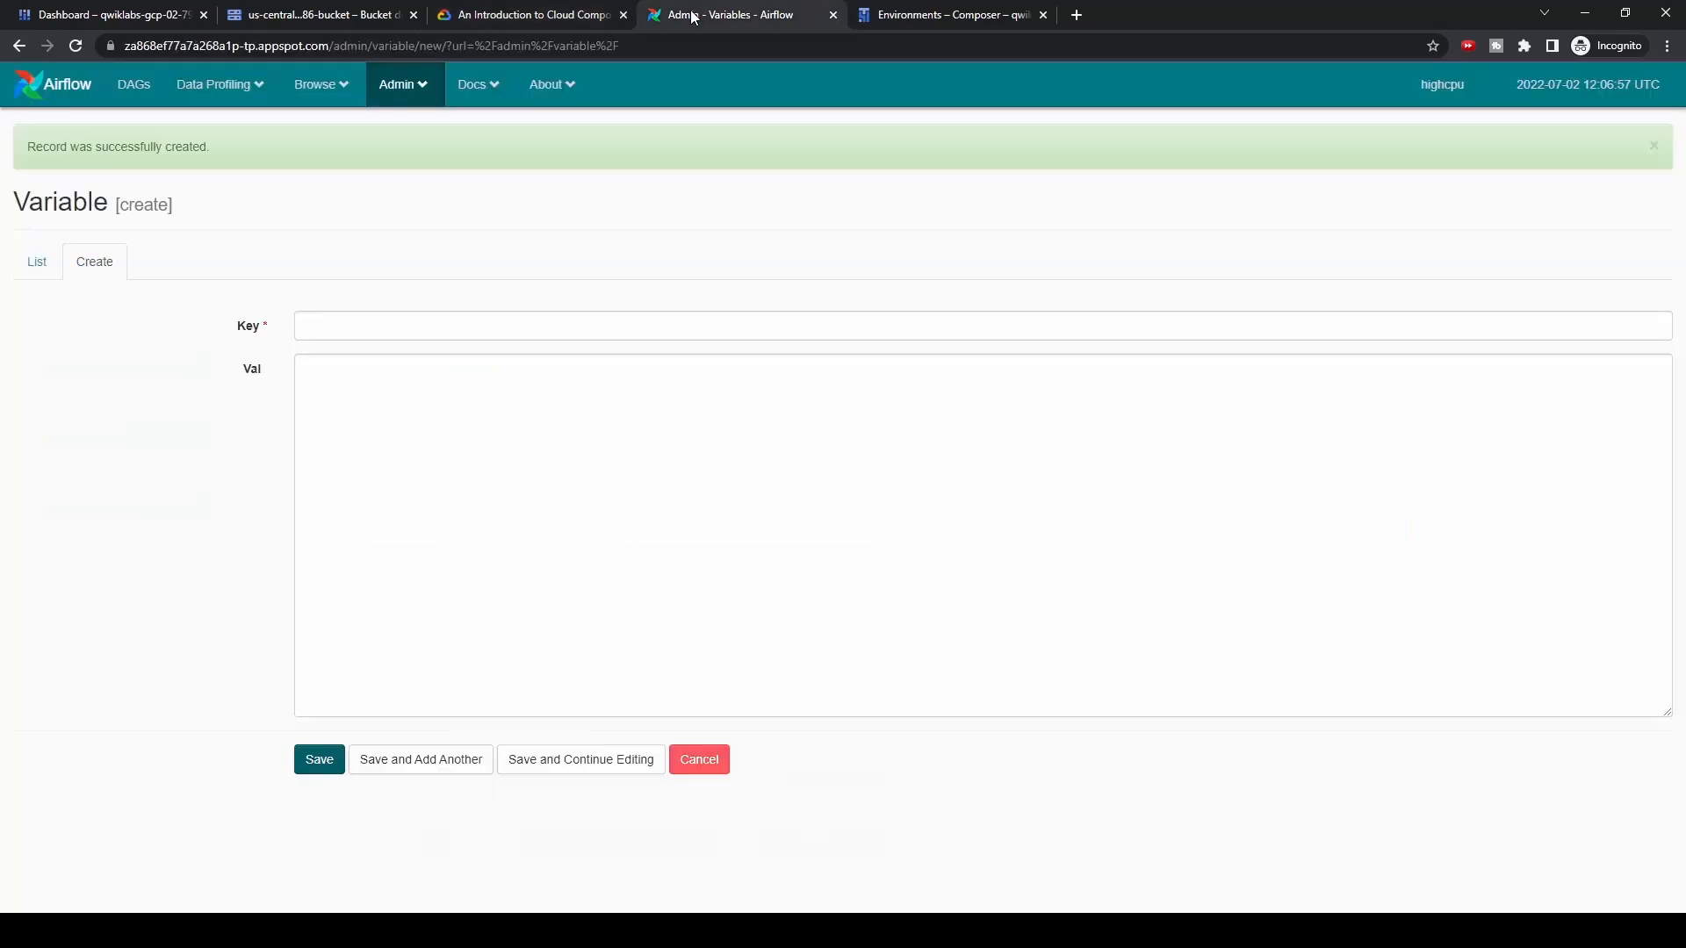
left_click(569, 328)
key("ctrl+v")
left_click(550, 402)
Copy us-central1-a from the lab table as the gce_zone value and save the variable
left_click(546, 26)
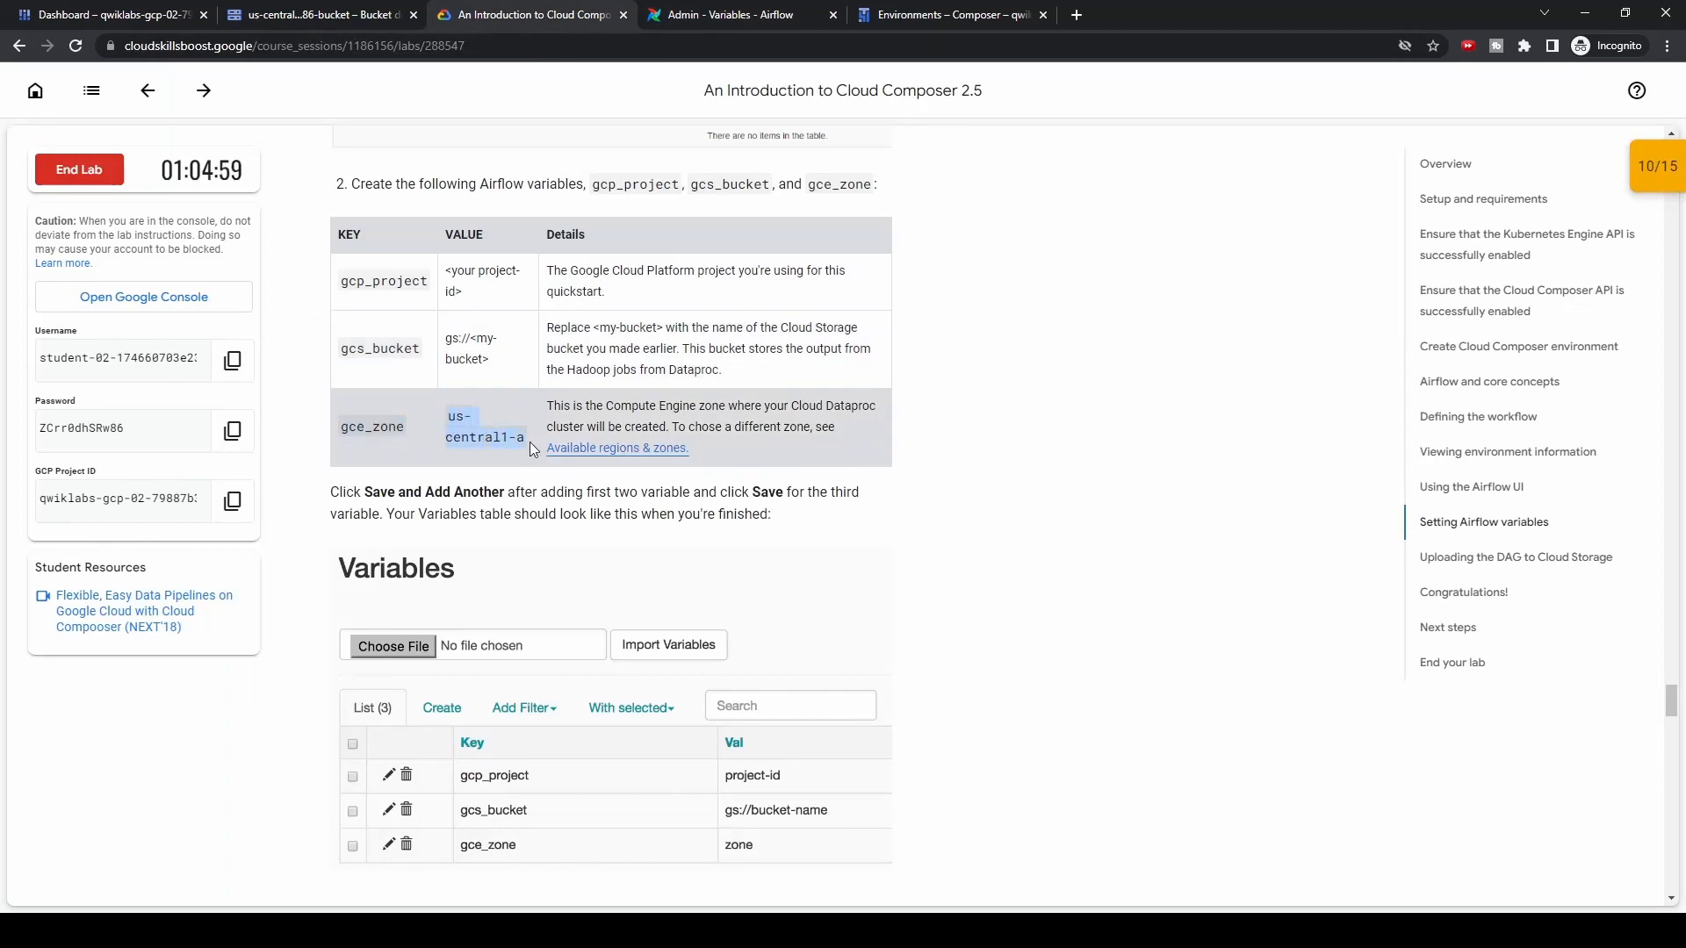
left_click(720, 15)
key("ctrl+v")
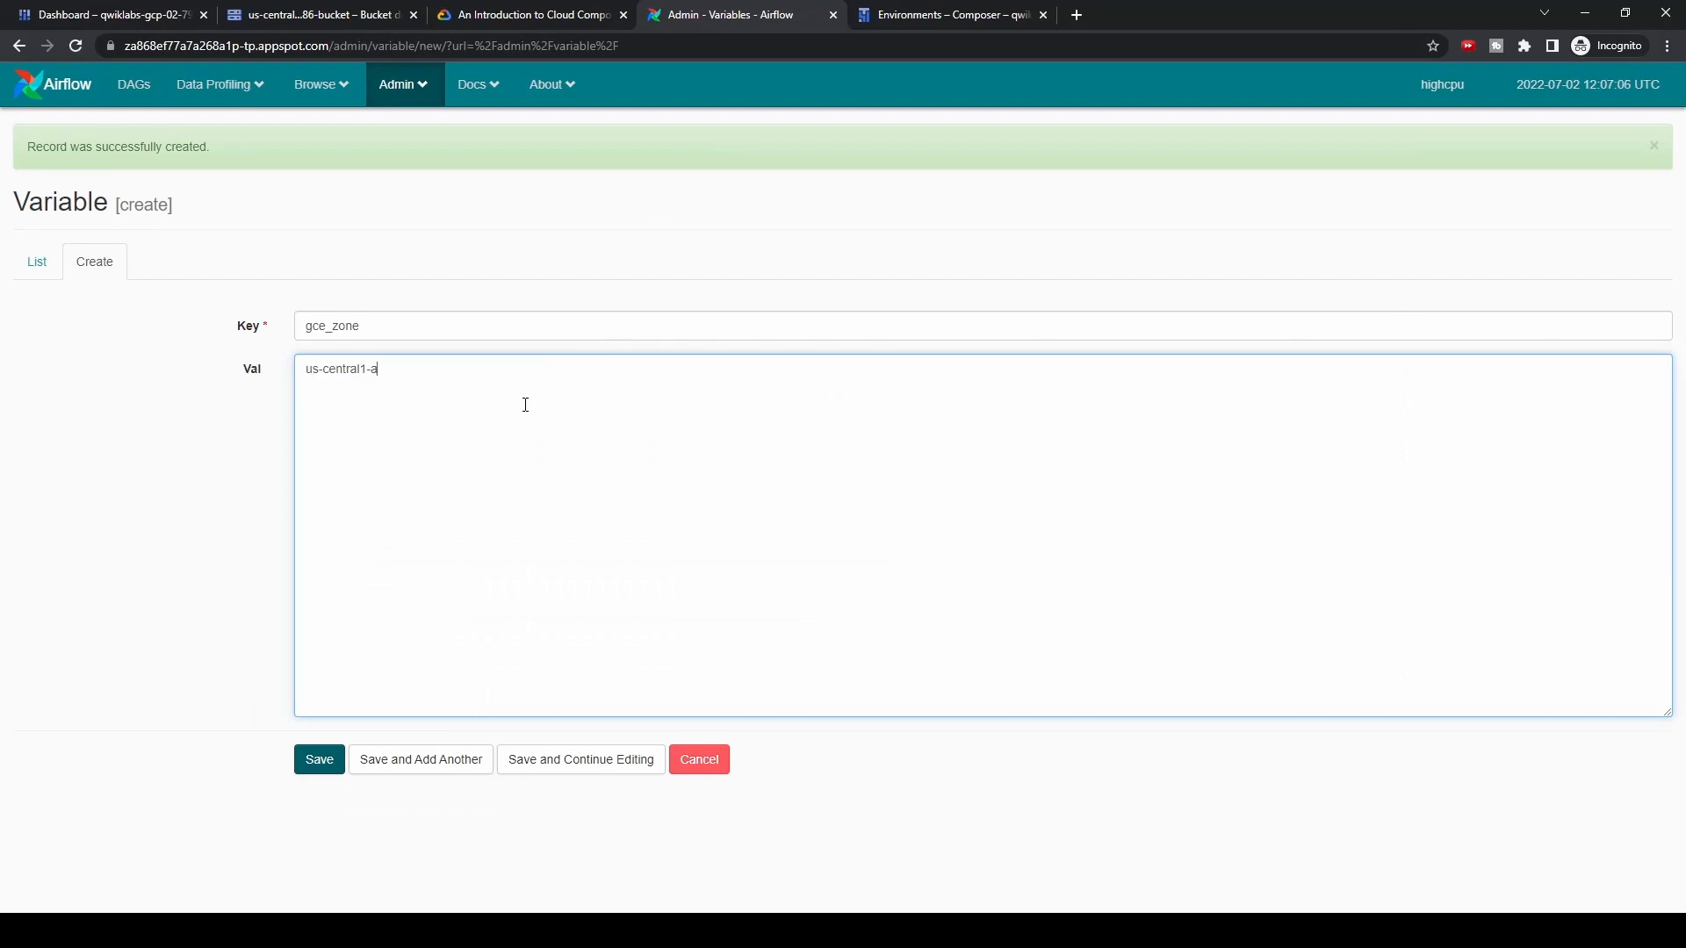
left_click(331, 770)
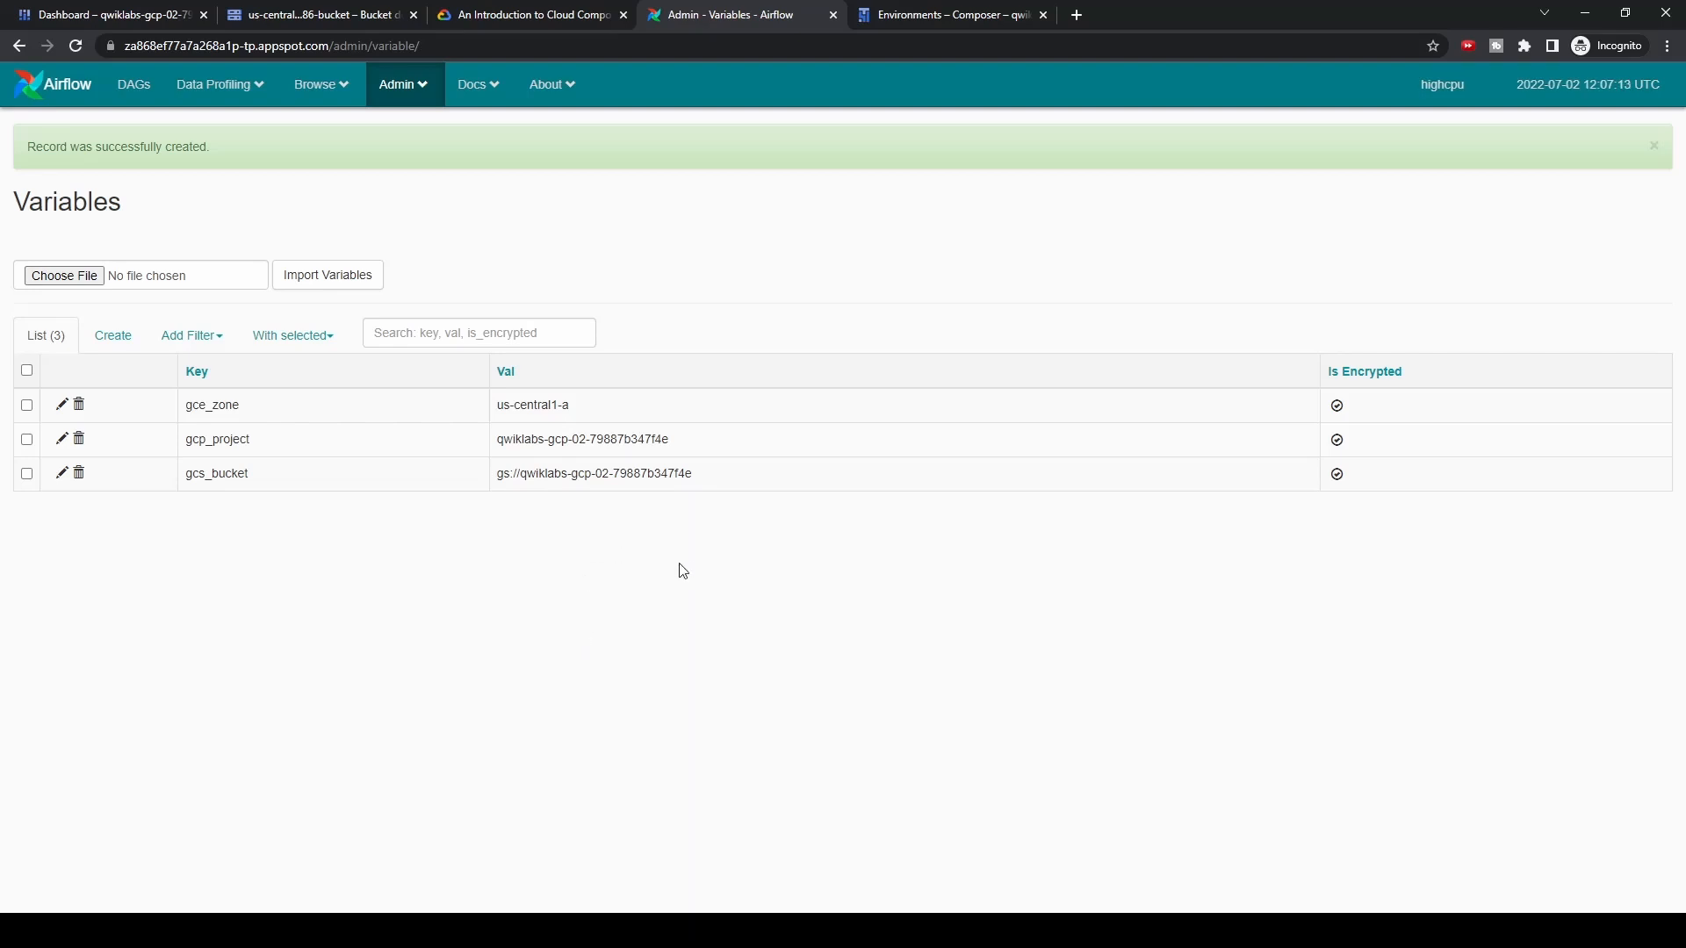
Return to the lab instructions and read the Uploading the DAG to Cloud Storage section with its gsutil cp command
left_click(568, 13)
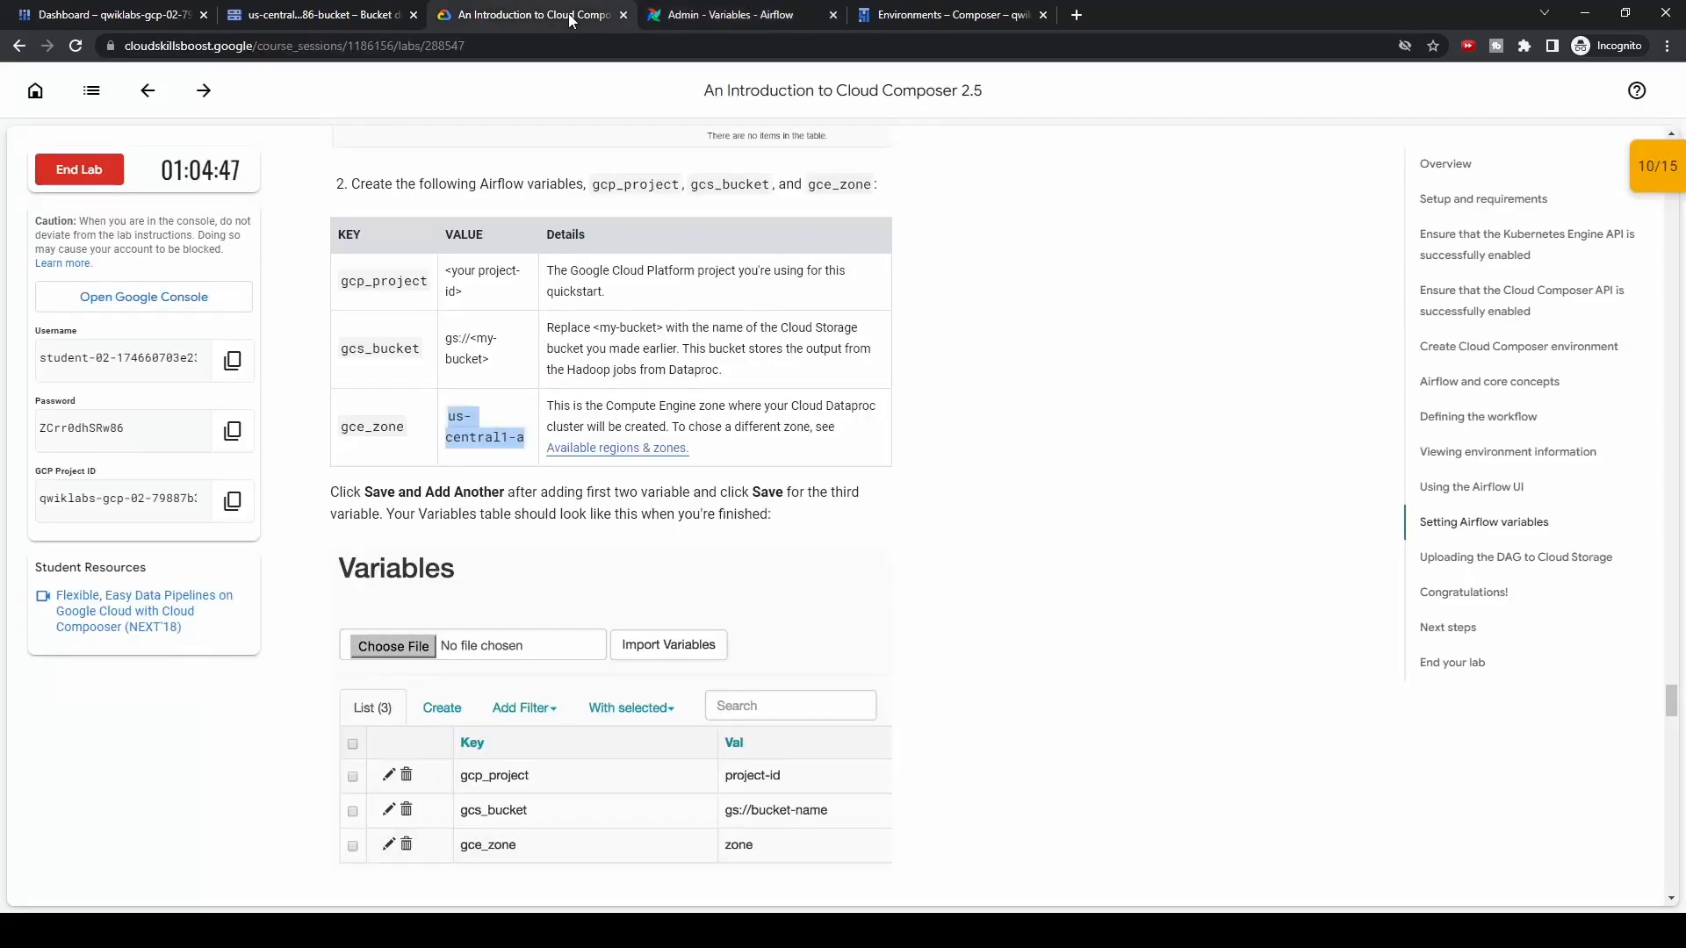
scroll(998, 738, "down", 6)
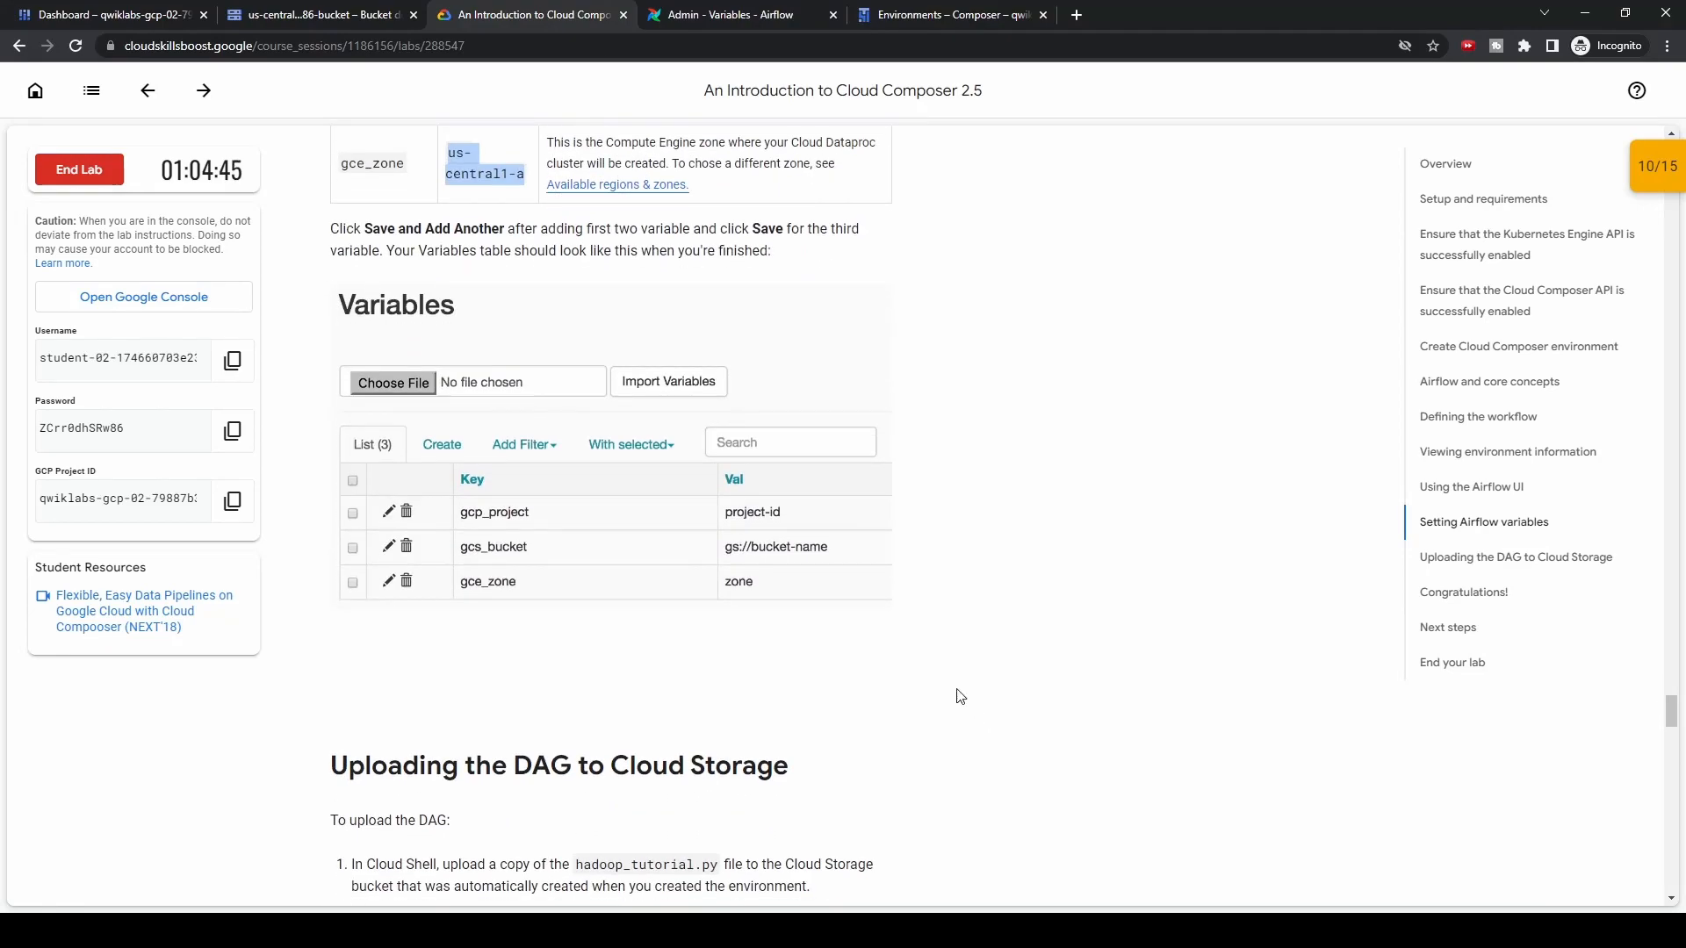
scroll(948, 687, "down", 3)
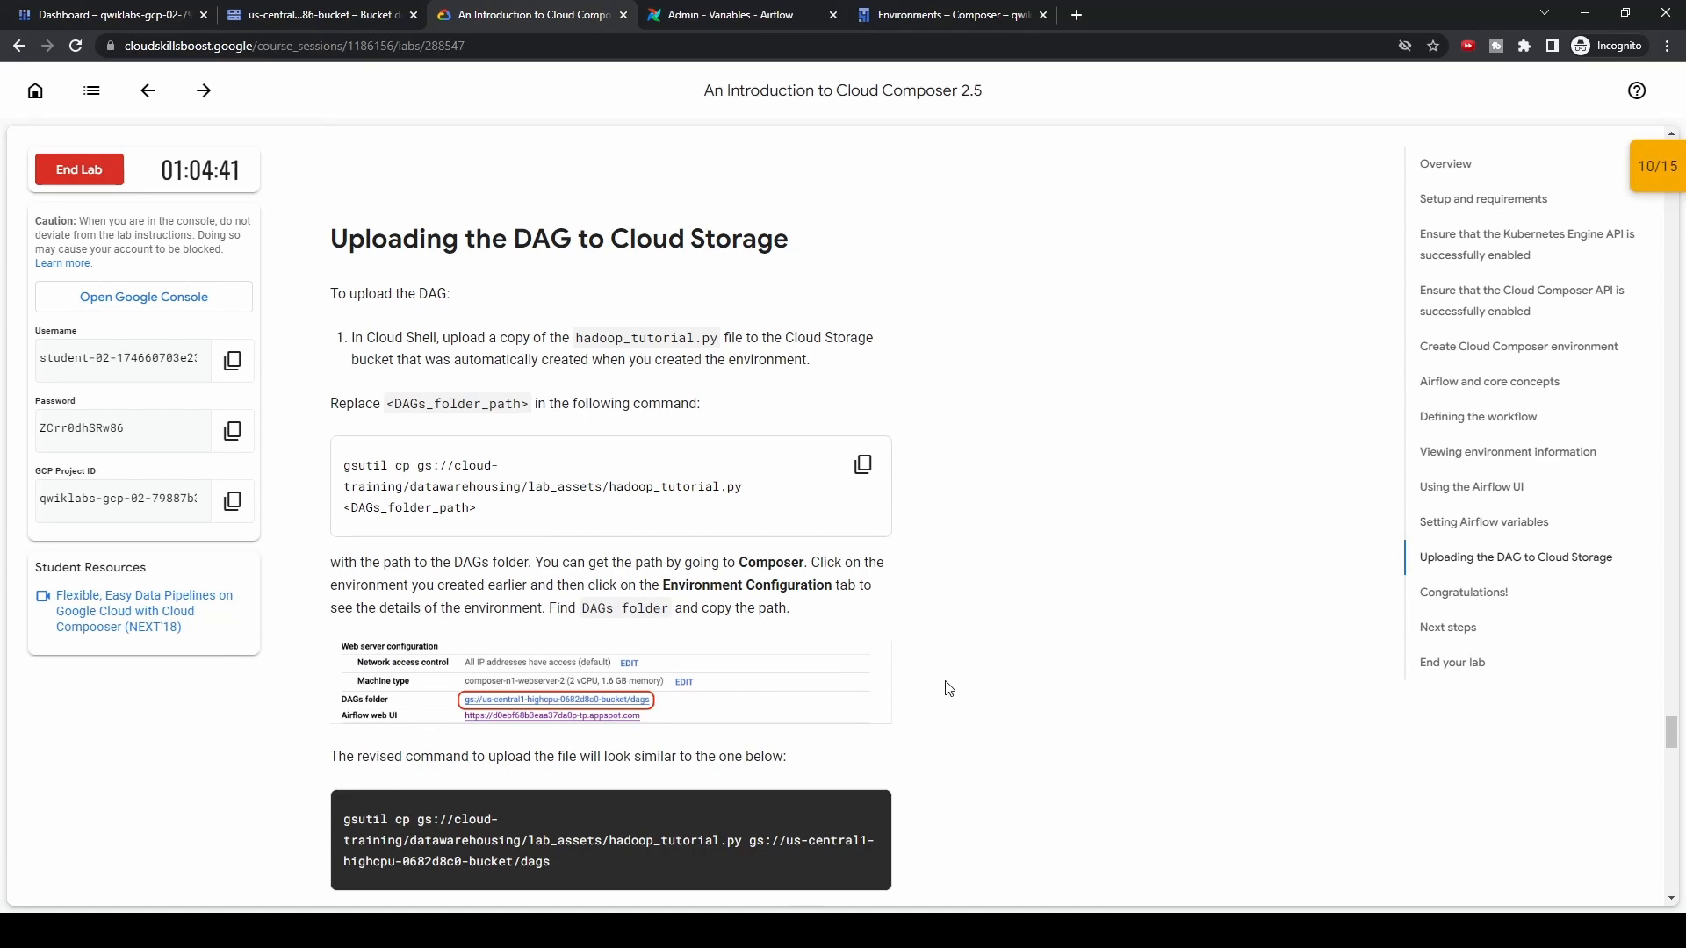
scroll(948, 687, "down", 1)
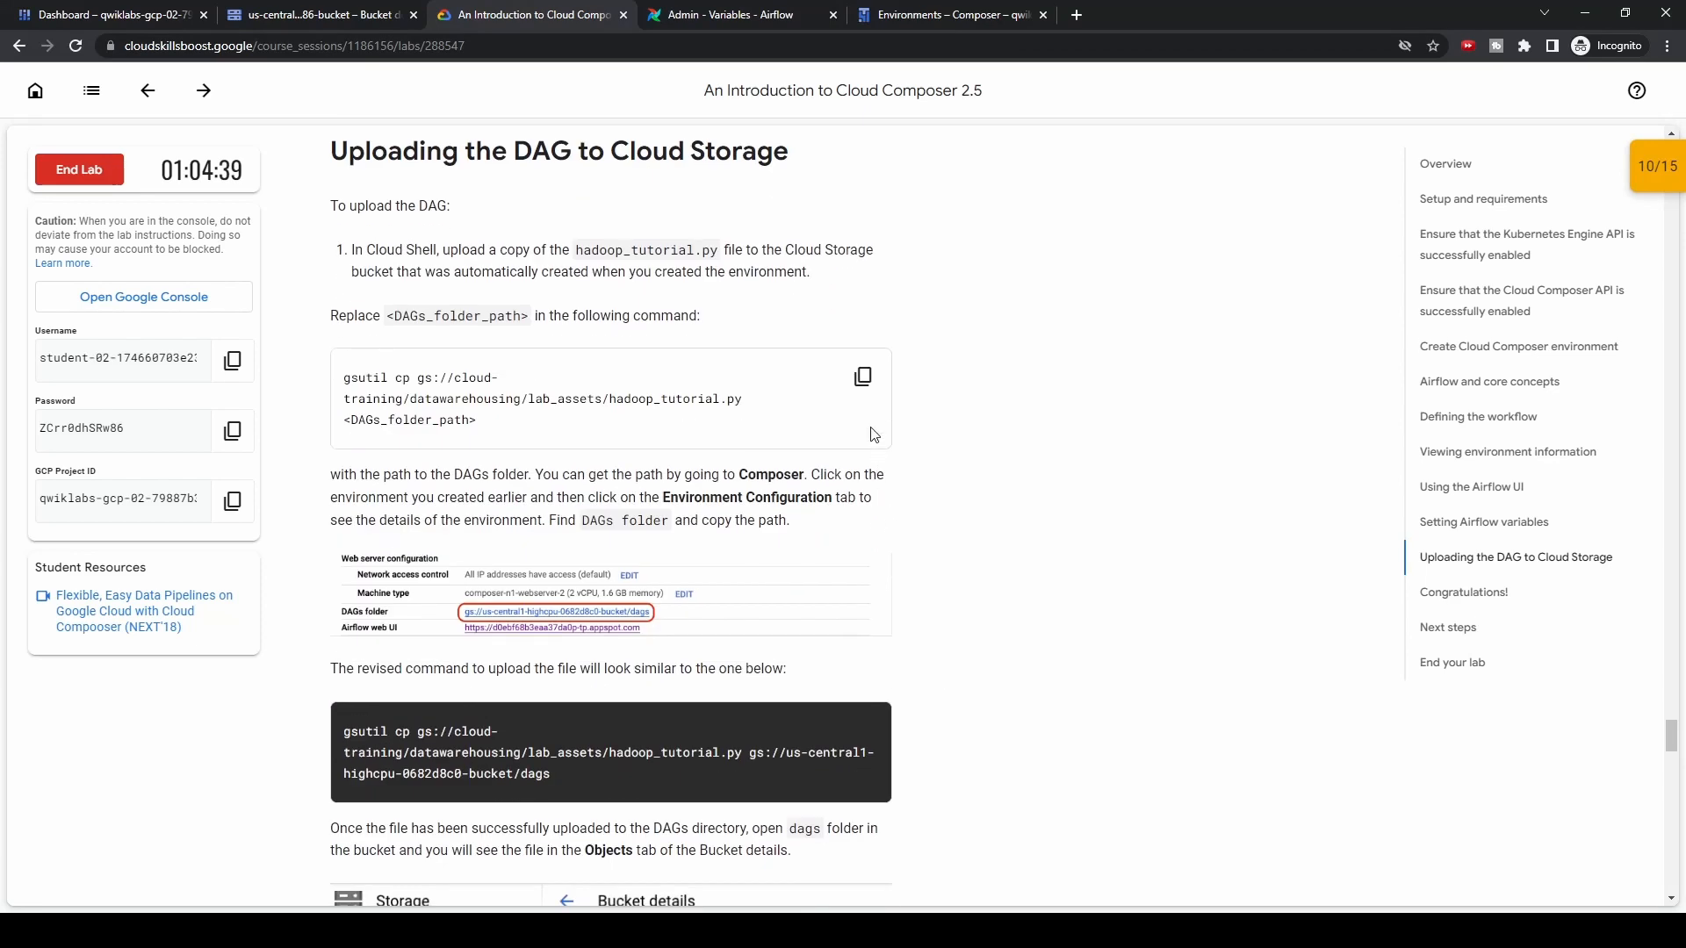
Copy the lab's gsutil cp command and reconnect the lost Cloud Shell session in the Google Cloud console
left_click(865, 381)
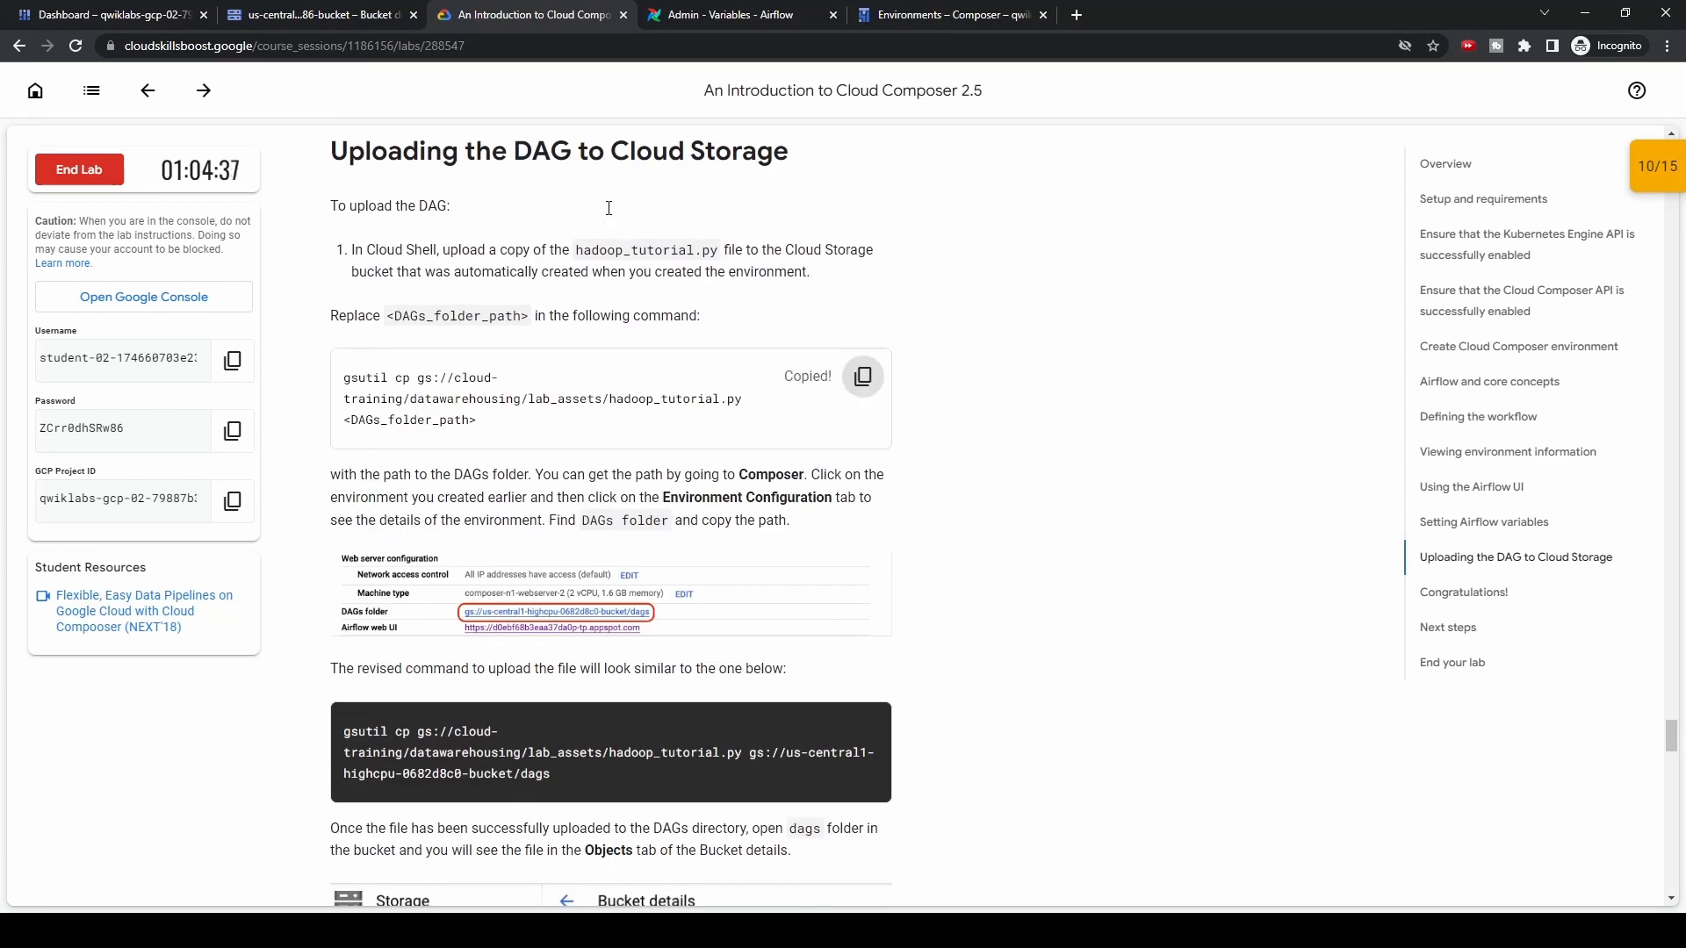
left_click(118, 22)
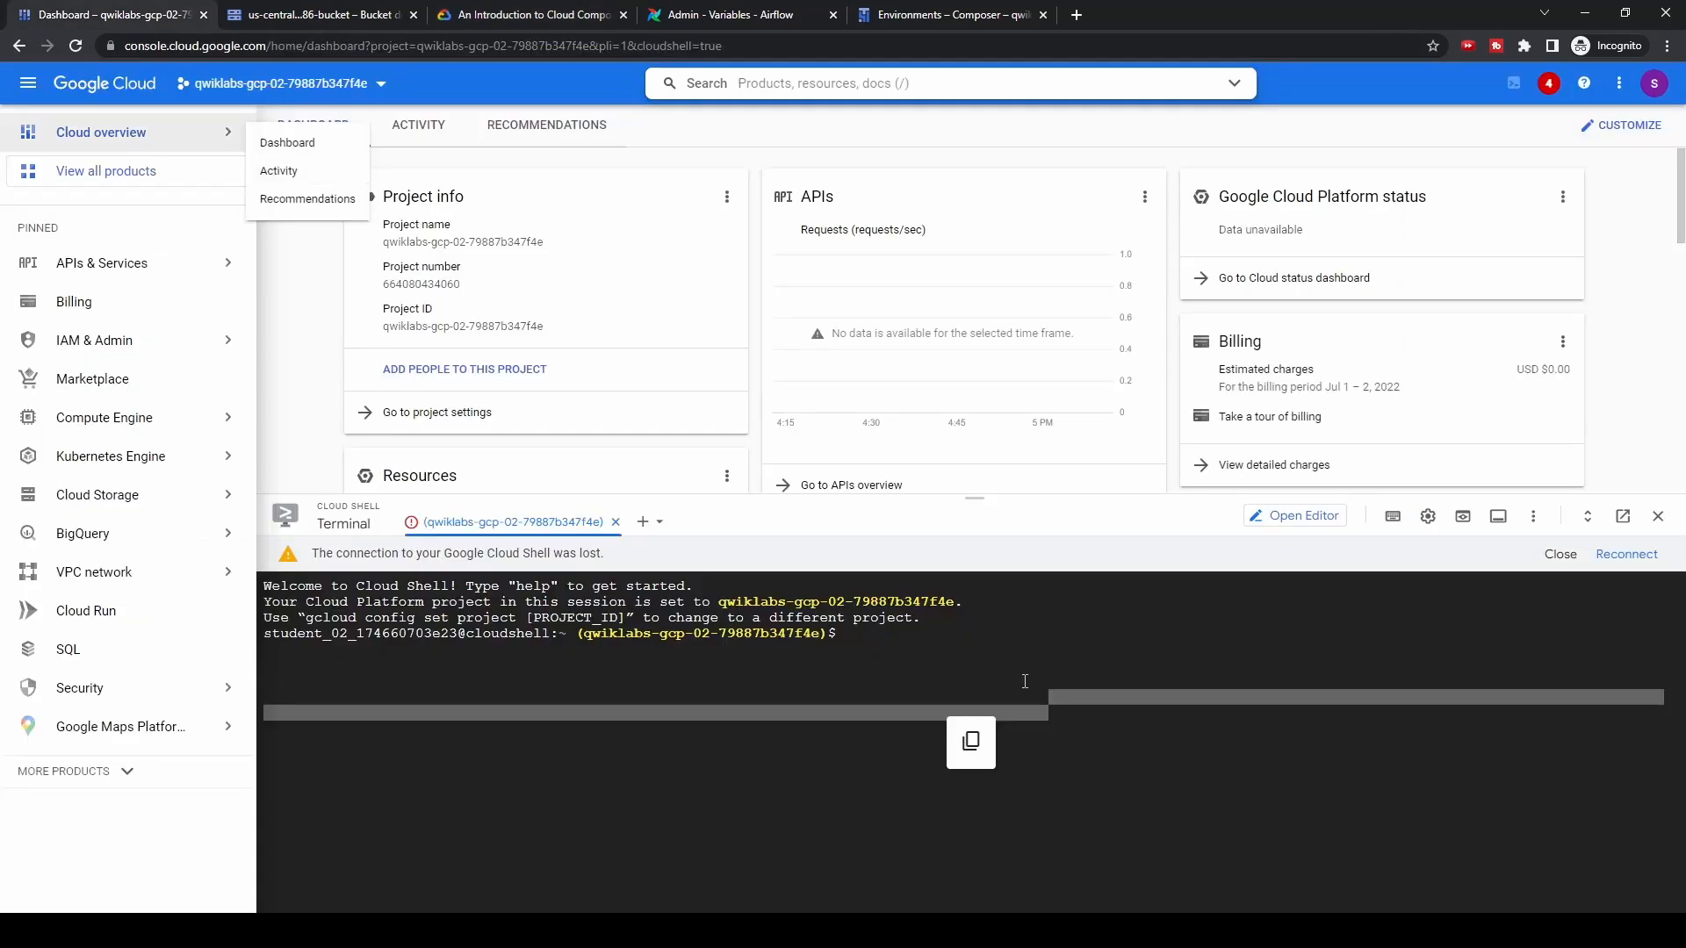
left_click(1626, 554)
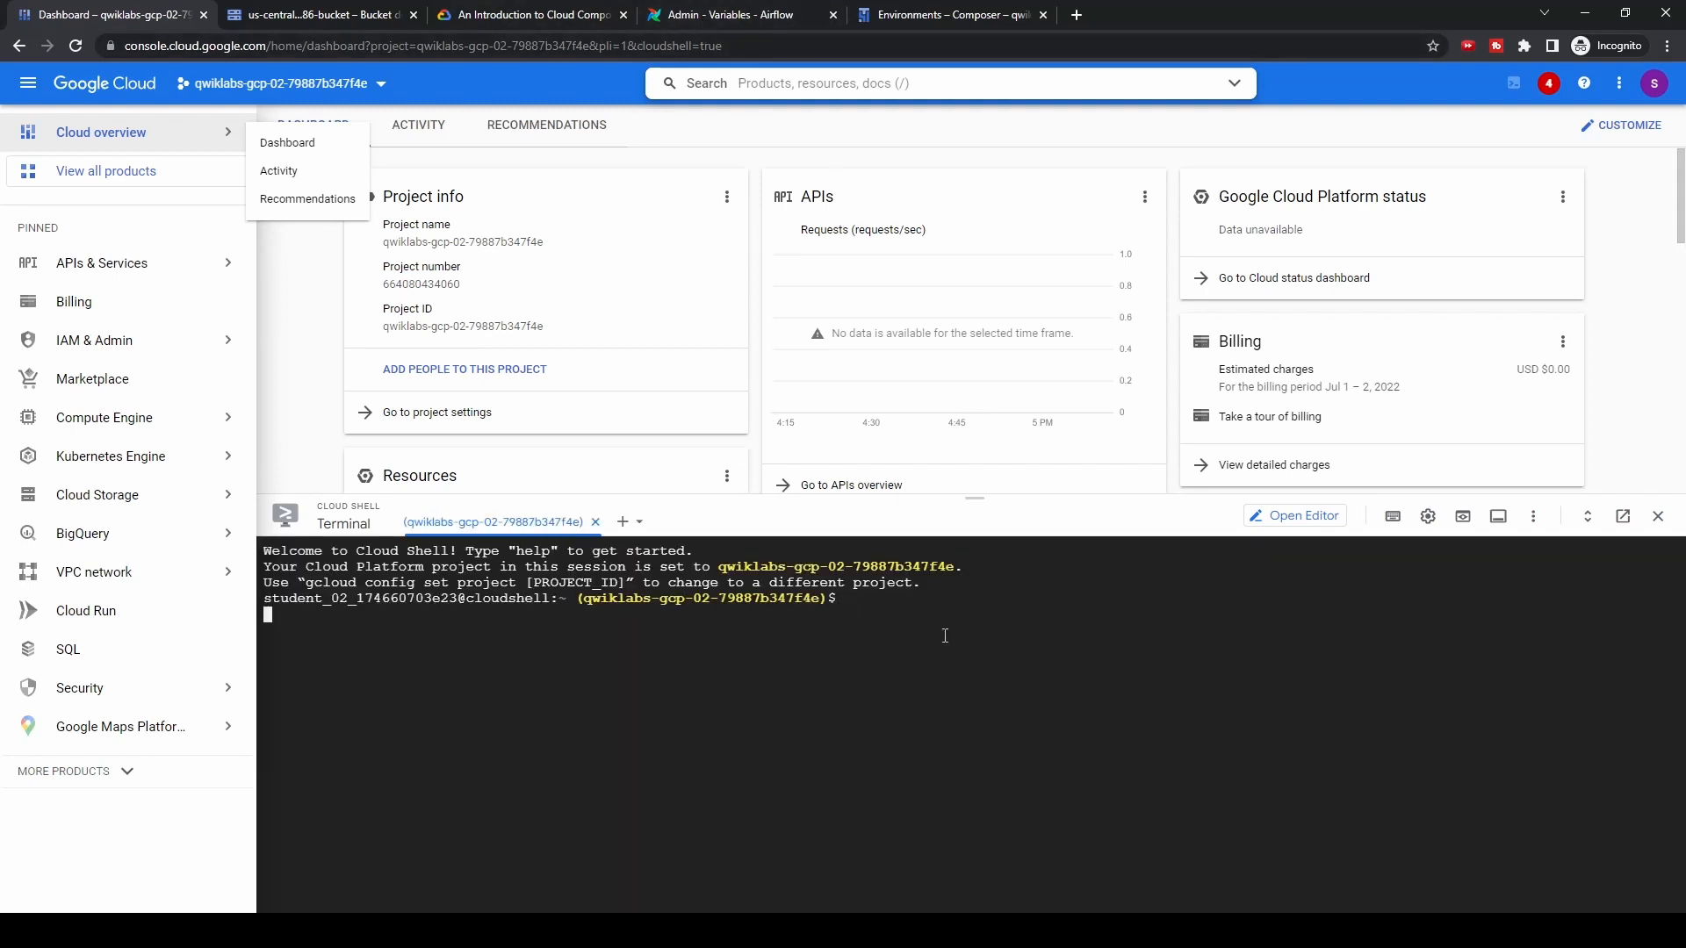
Copy the lab's gsutil cp command for hadoop_tutorial.py again and paste it at a fresh Cloud Shell prompt
left_click(482, 16)
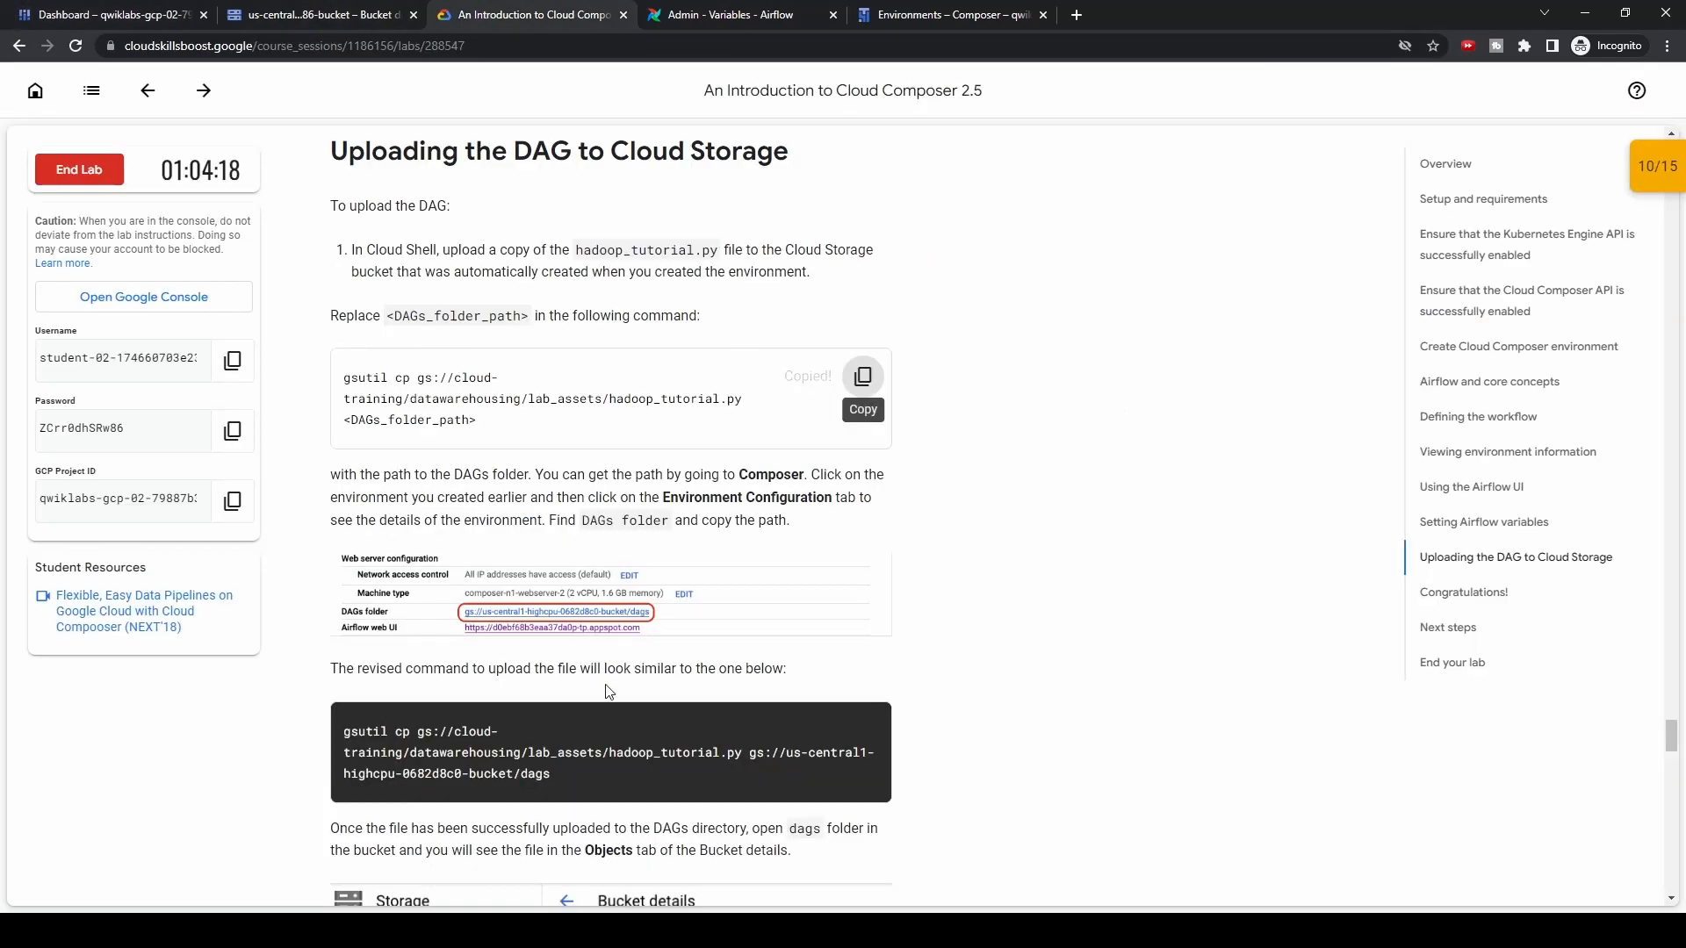
left_click(862, 377)
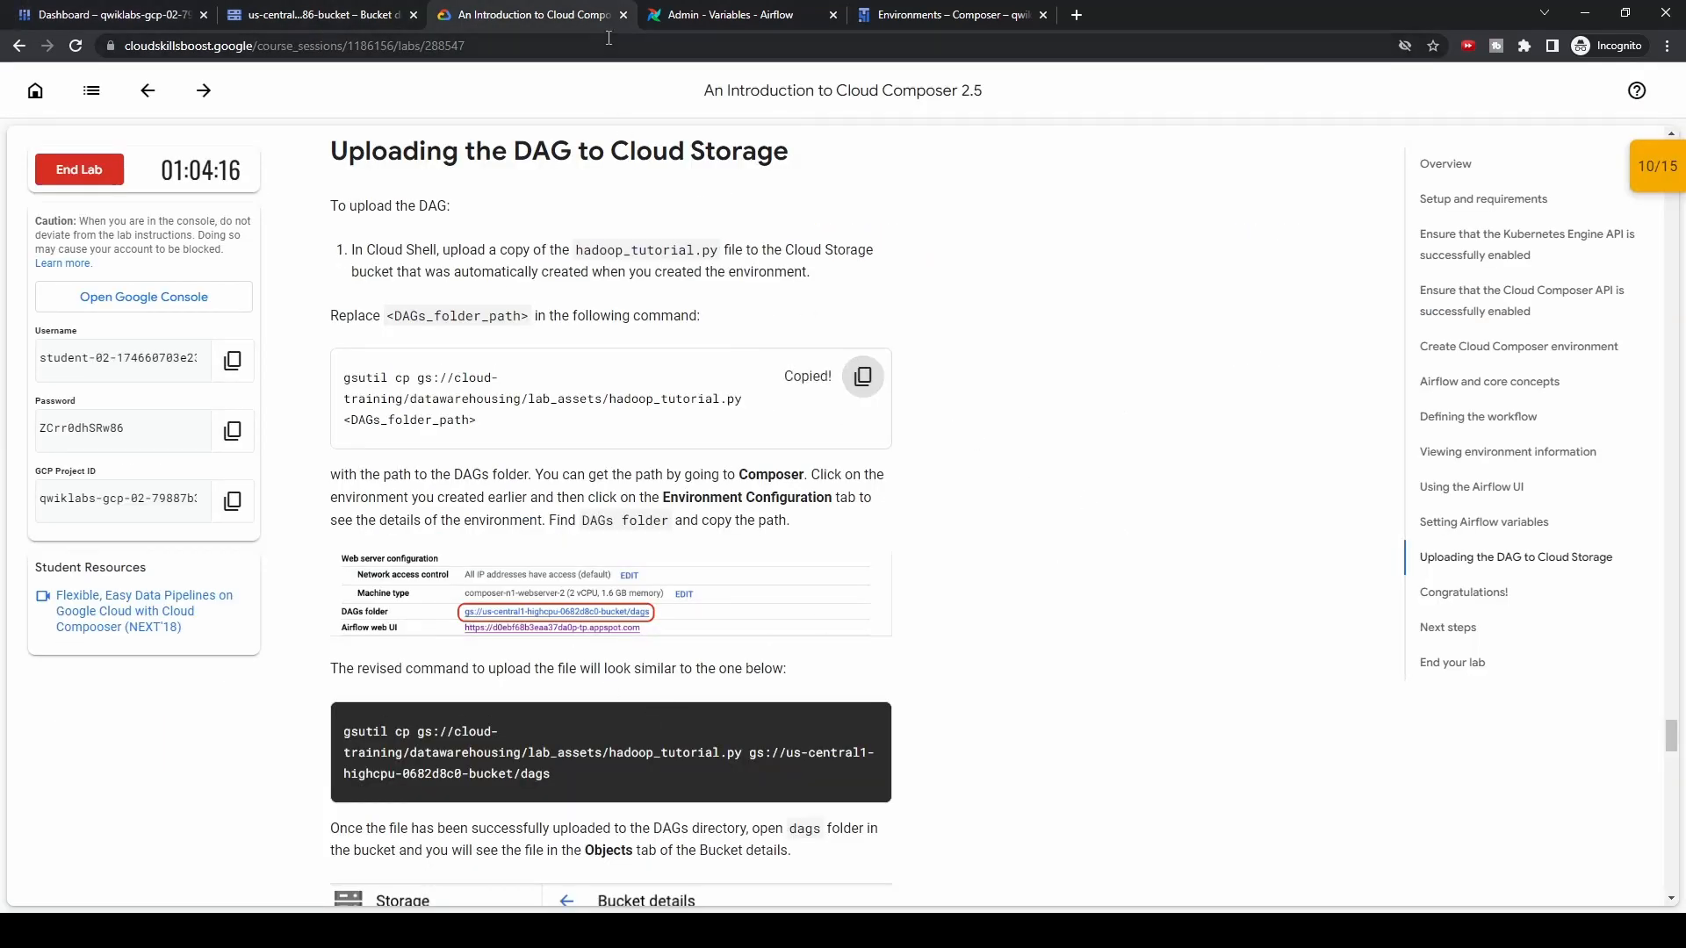
left_click(94, 17)
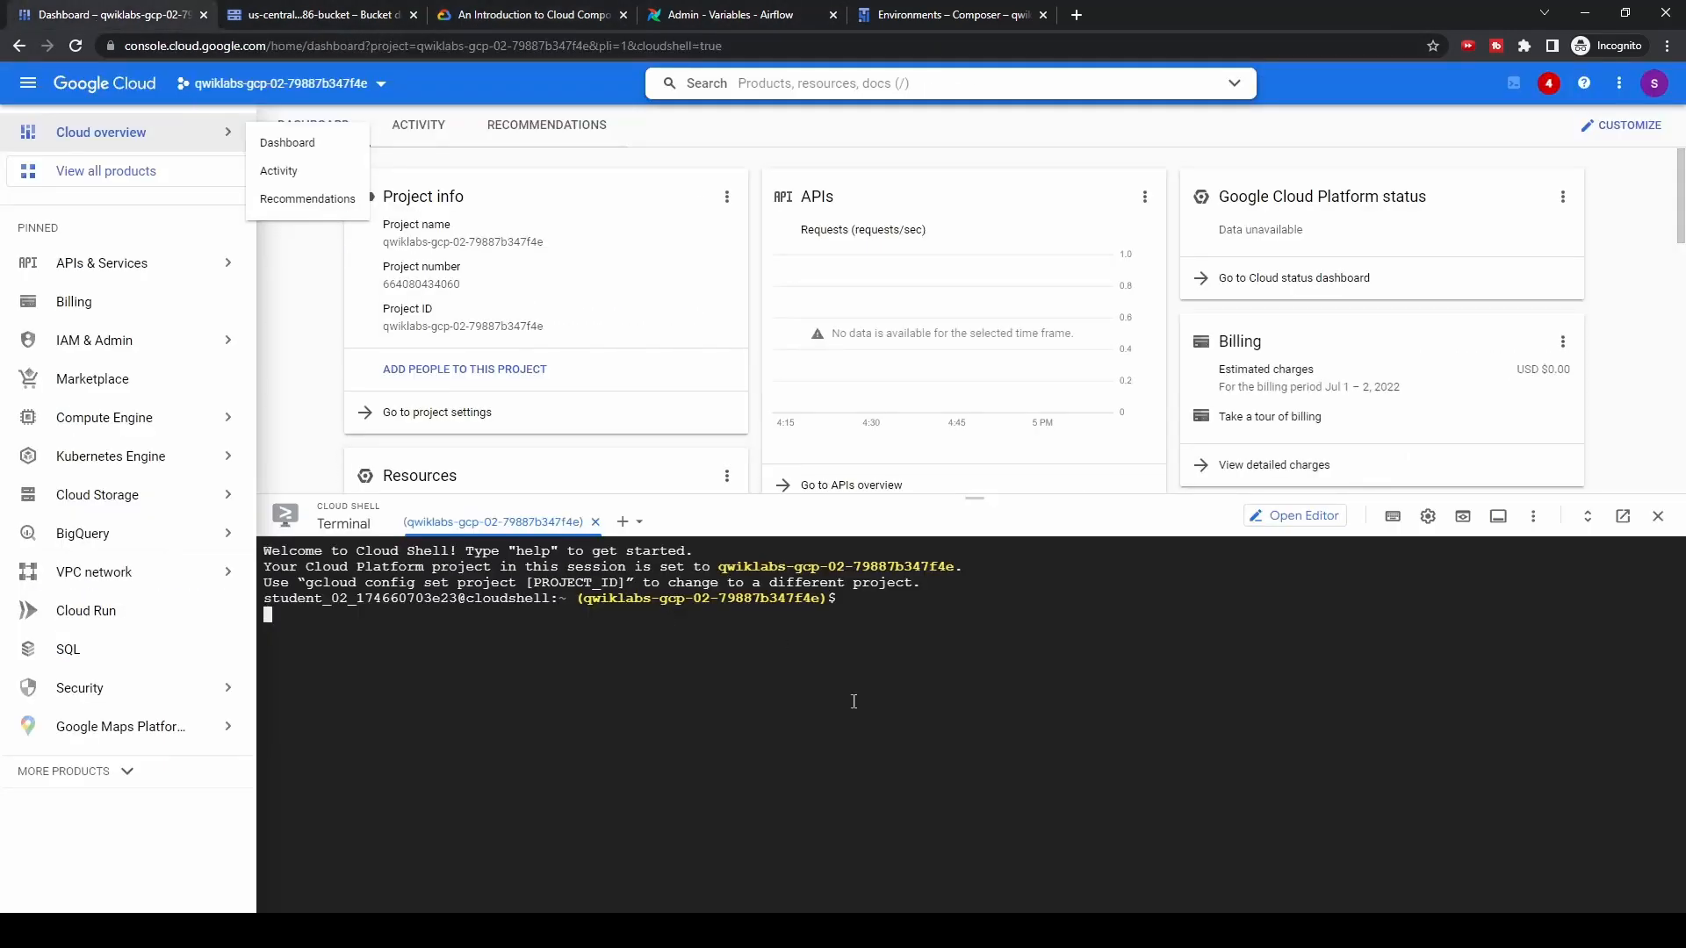
key("ctrl+c")
key("ctrl+v")
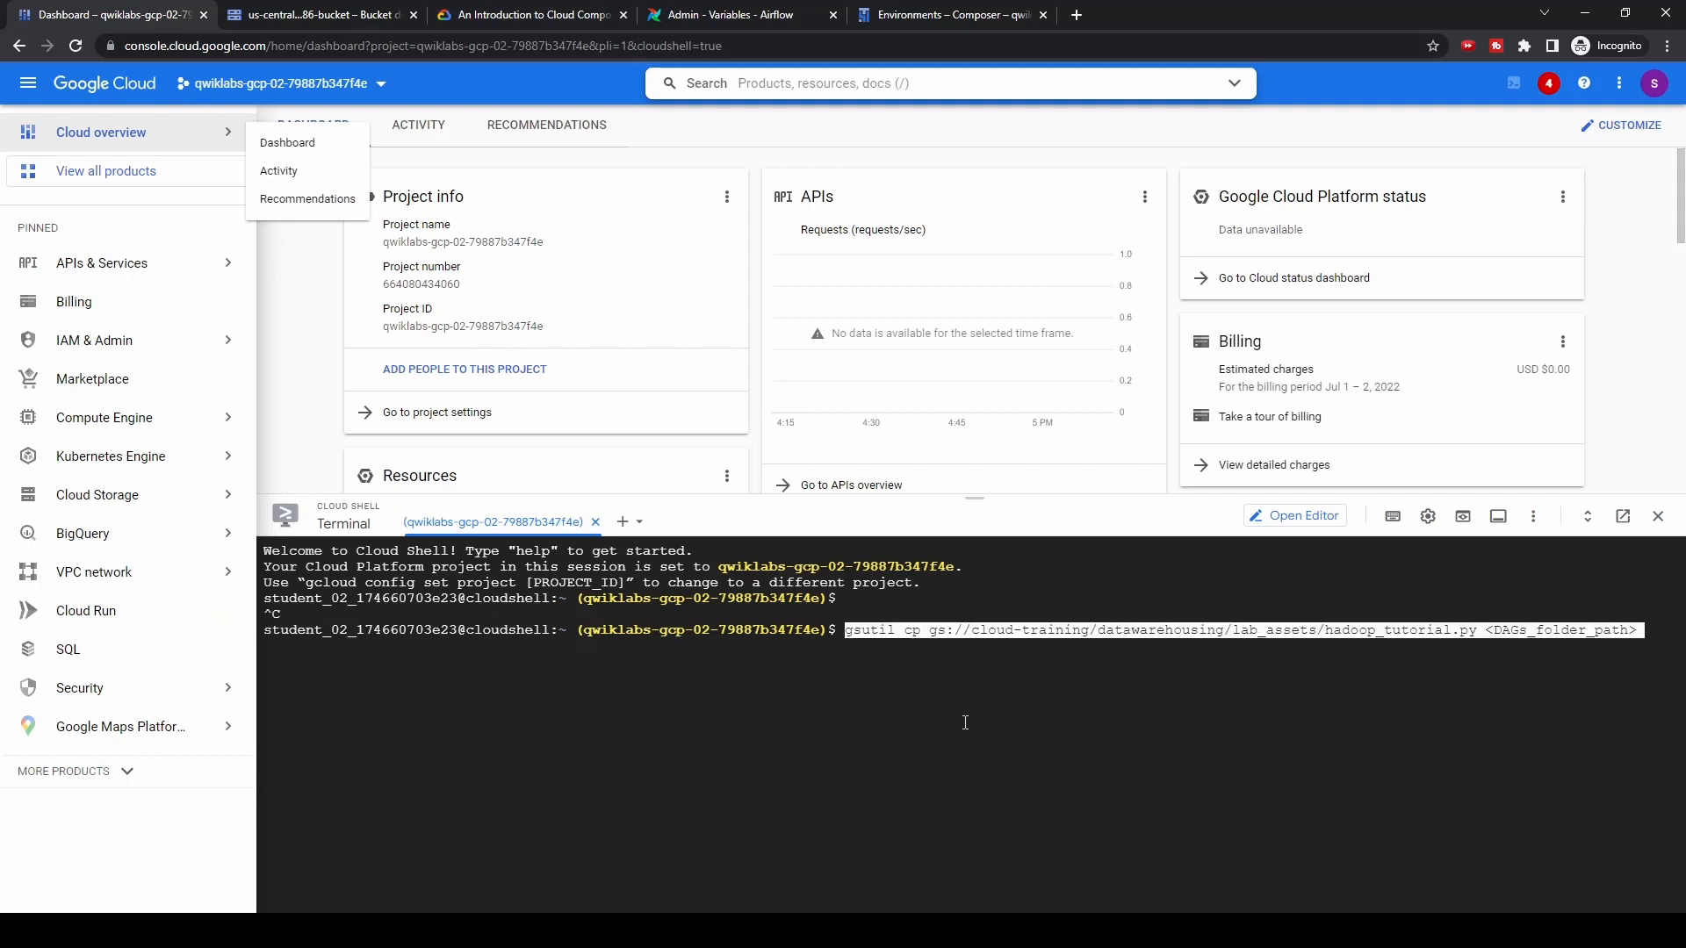
Delete the <DAGs_folder_path> placeholder from the end of the gsutil cp command
key("BackSpace")
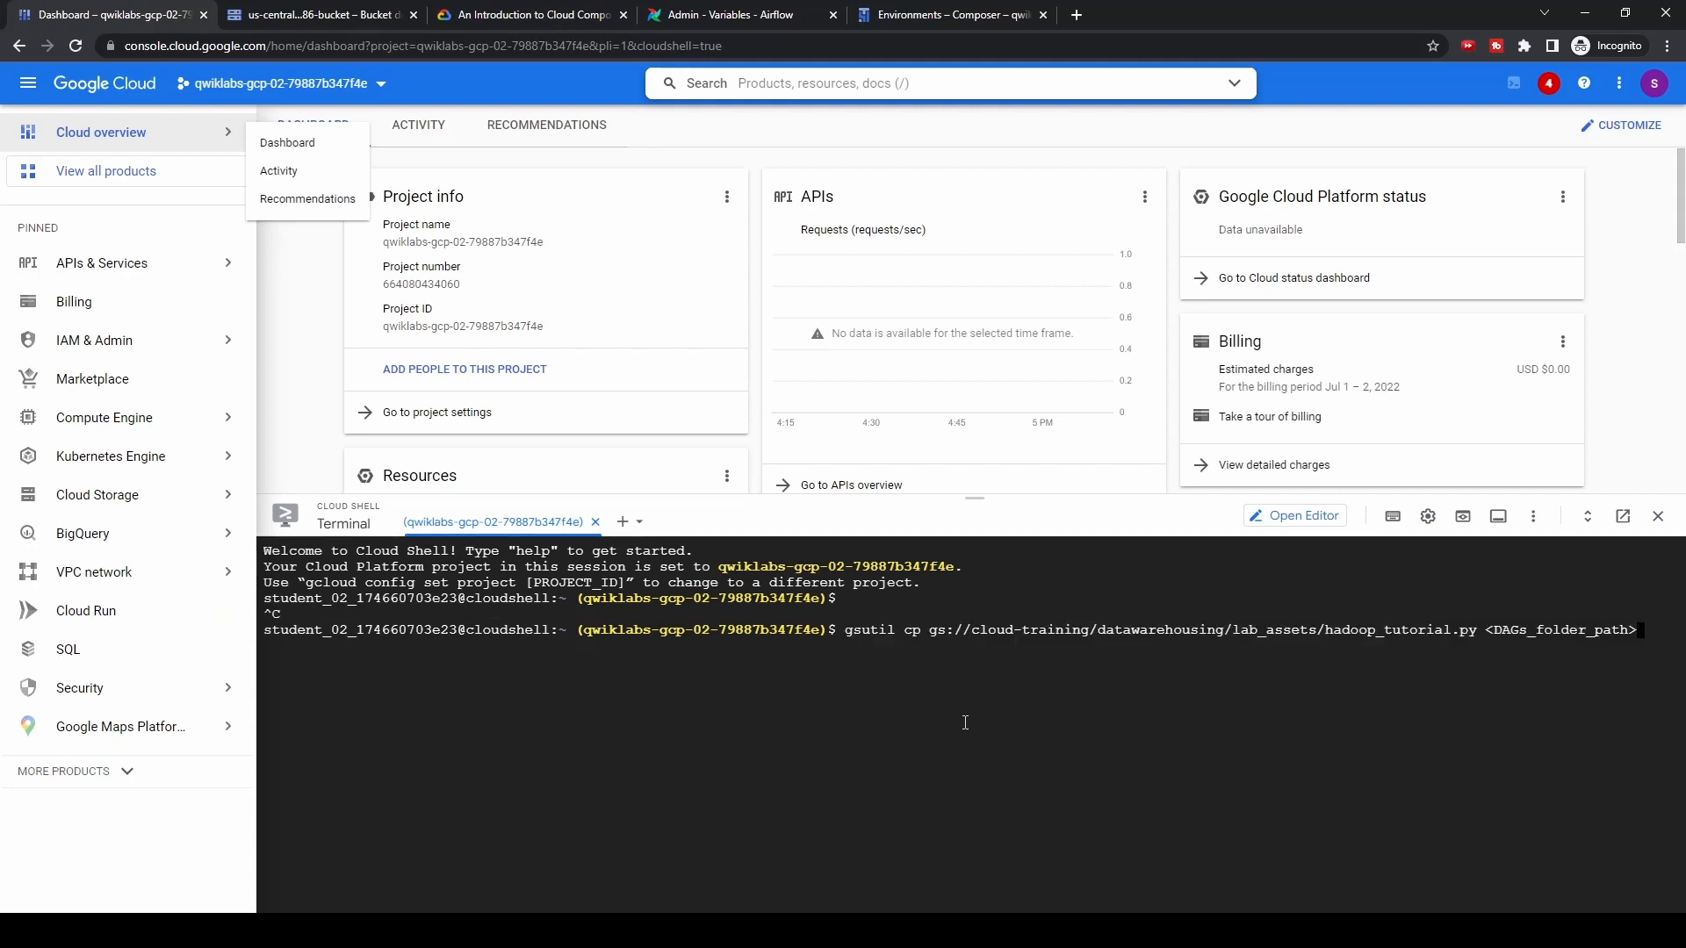
key("BackSpace")
key("BackSpace")
key("BackSpace")
key("BackSpace")
key("BackSpace")
key("BackSpace")
key("BackSpace")
key("BackSpace")
key("BackSpace")
key("BackSpace")
key("BackSpace")
key("BackSpace")
key("BackSpace")
key("BackSpace")
key("BackSpace")
key("BackSpace")
key("BackSpace")
key("BackSpace")
Open the highcpu environment's configuration in Composer and copy its DAGs folder path, gs://us-central1-highcpu-acb20686-bucket/dags
left_click(731, 12)
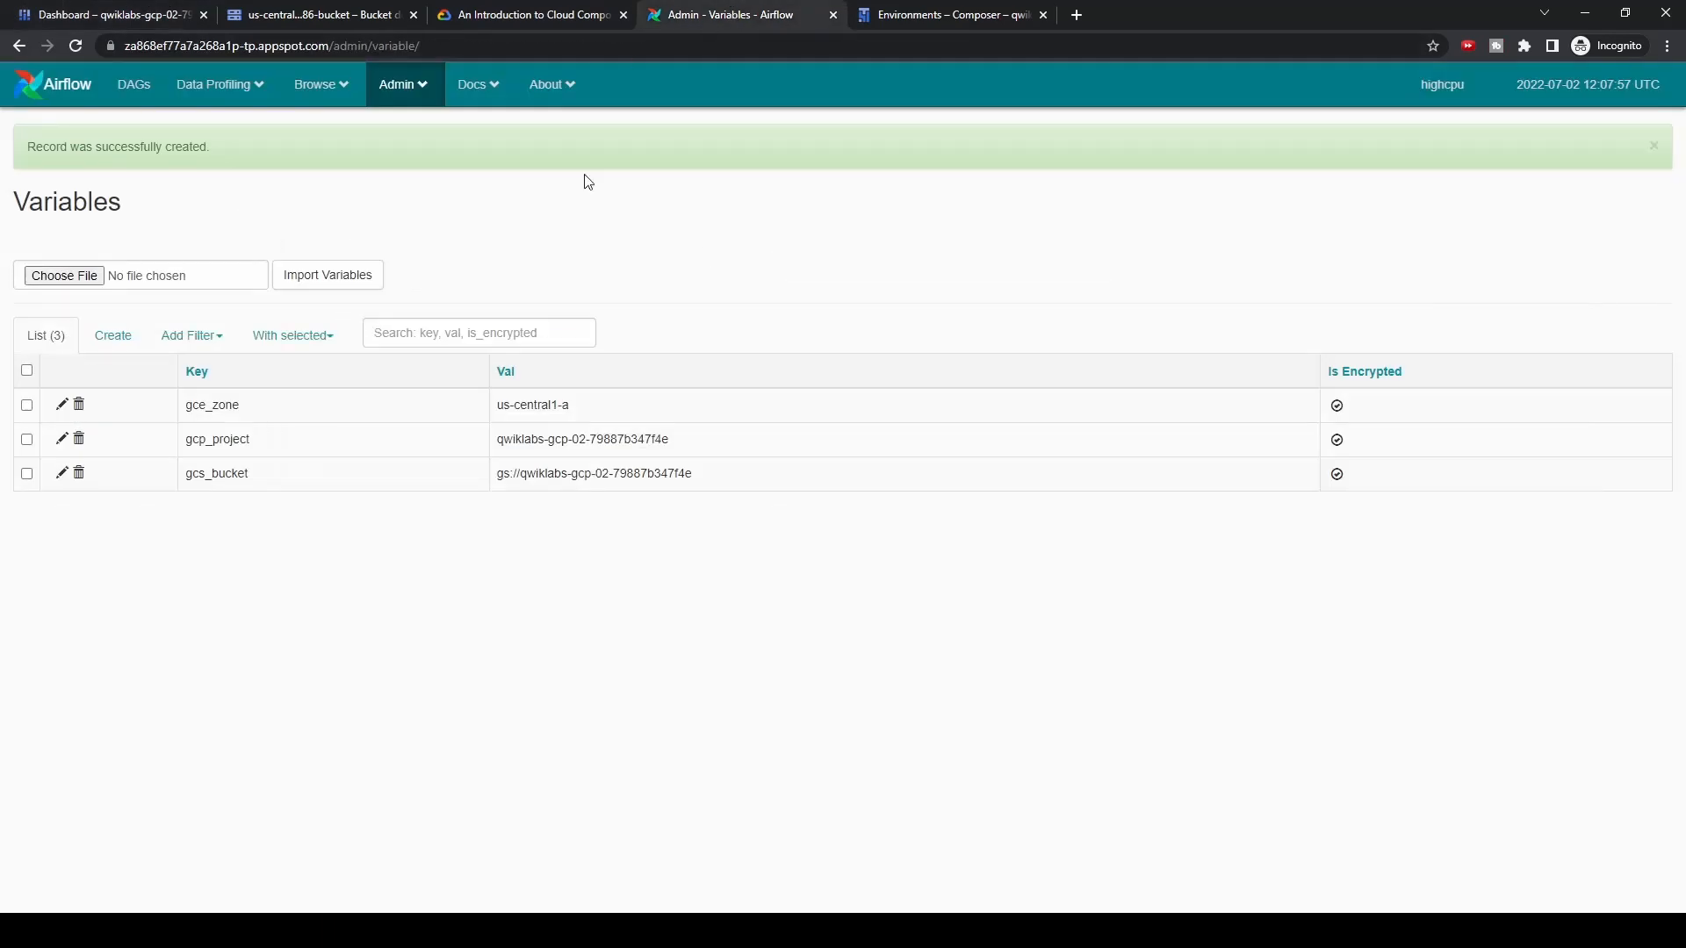
left_click(987, 13)
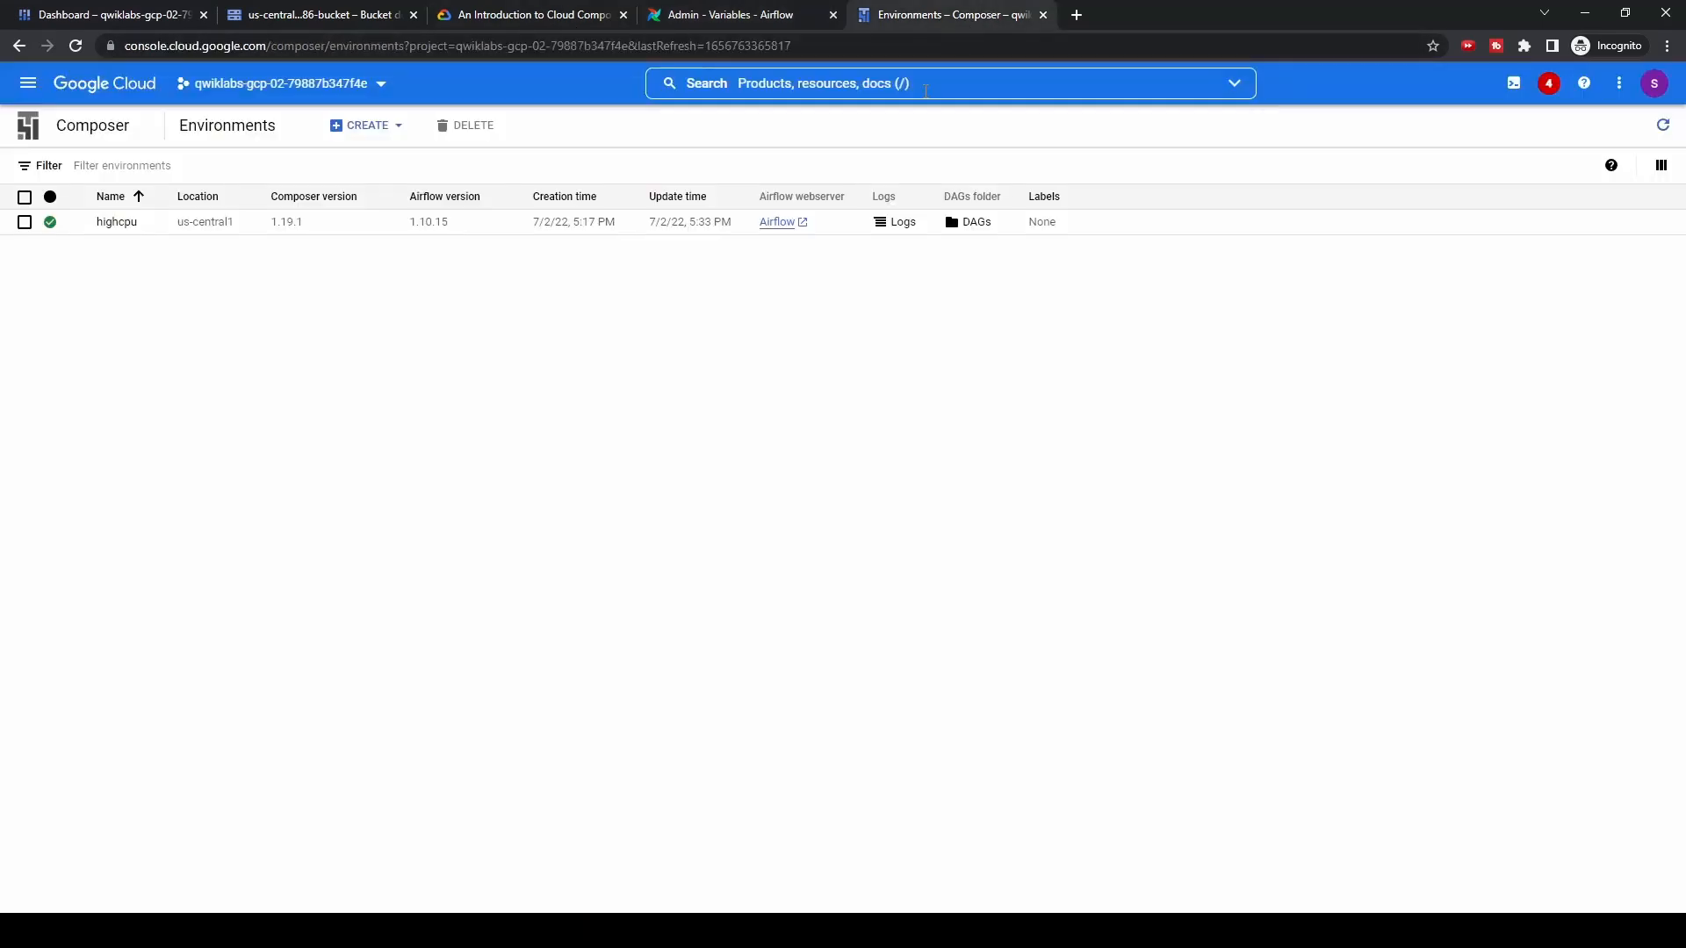
left_click(110, 222)
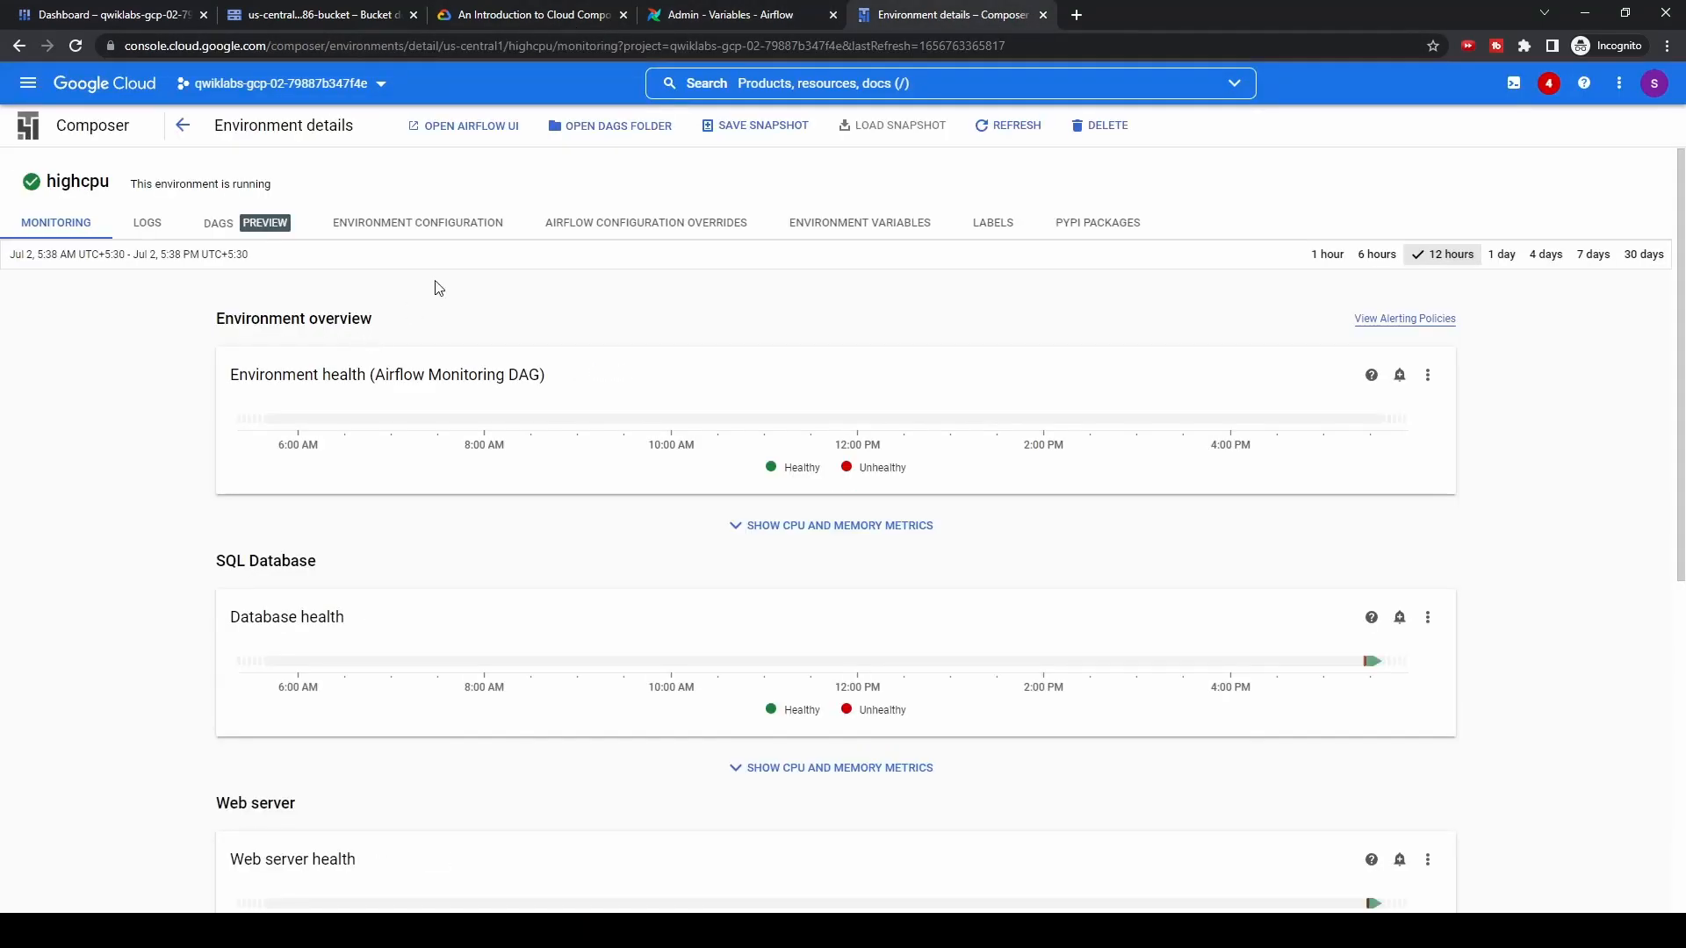
left_click(444, 232)
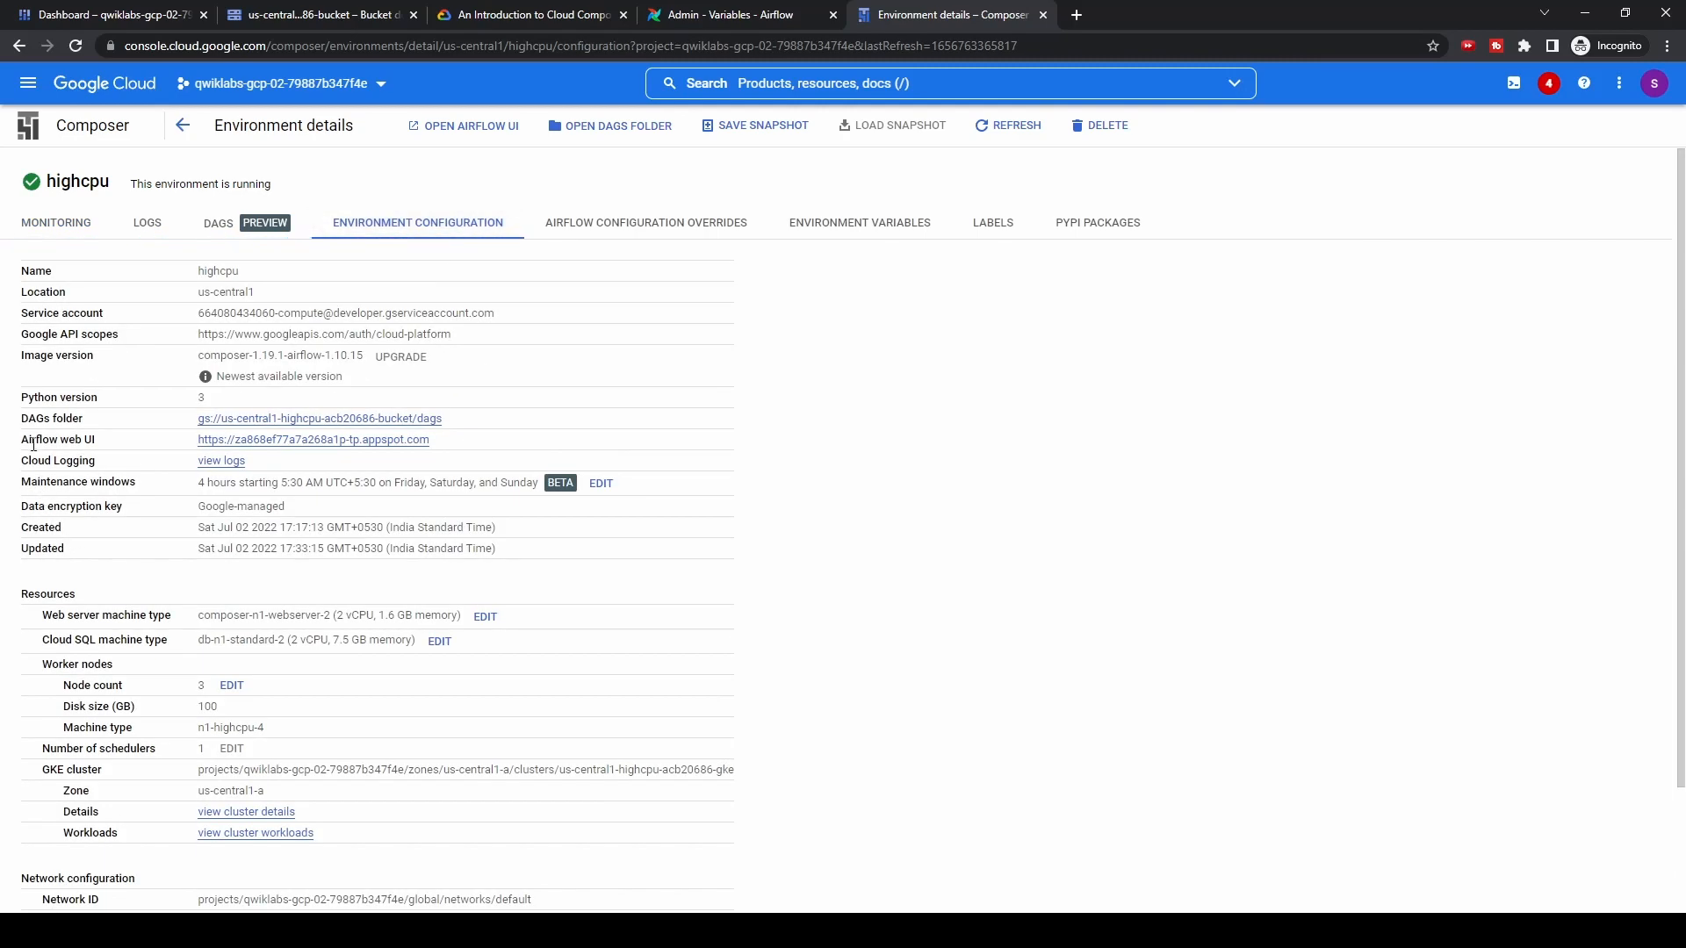
left_click_drag(444, 420, 200, 420)
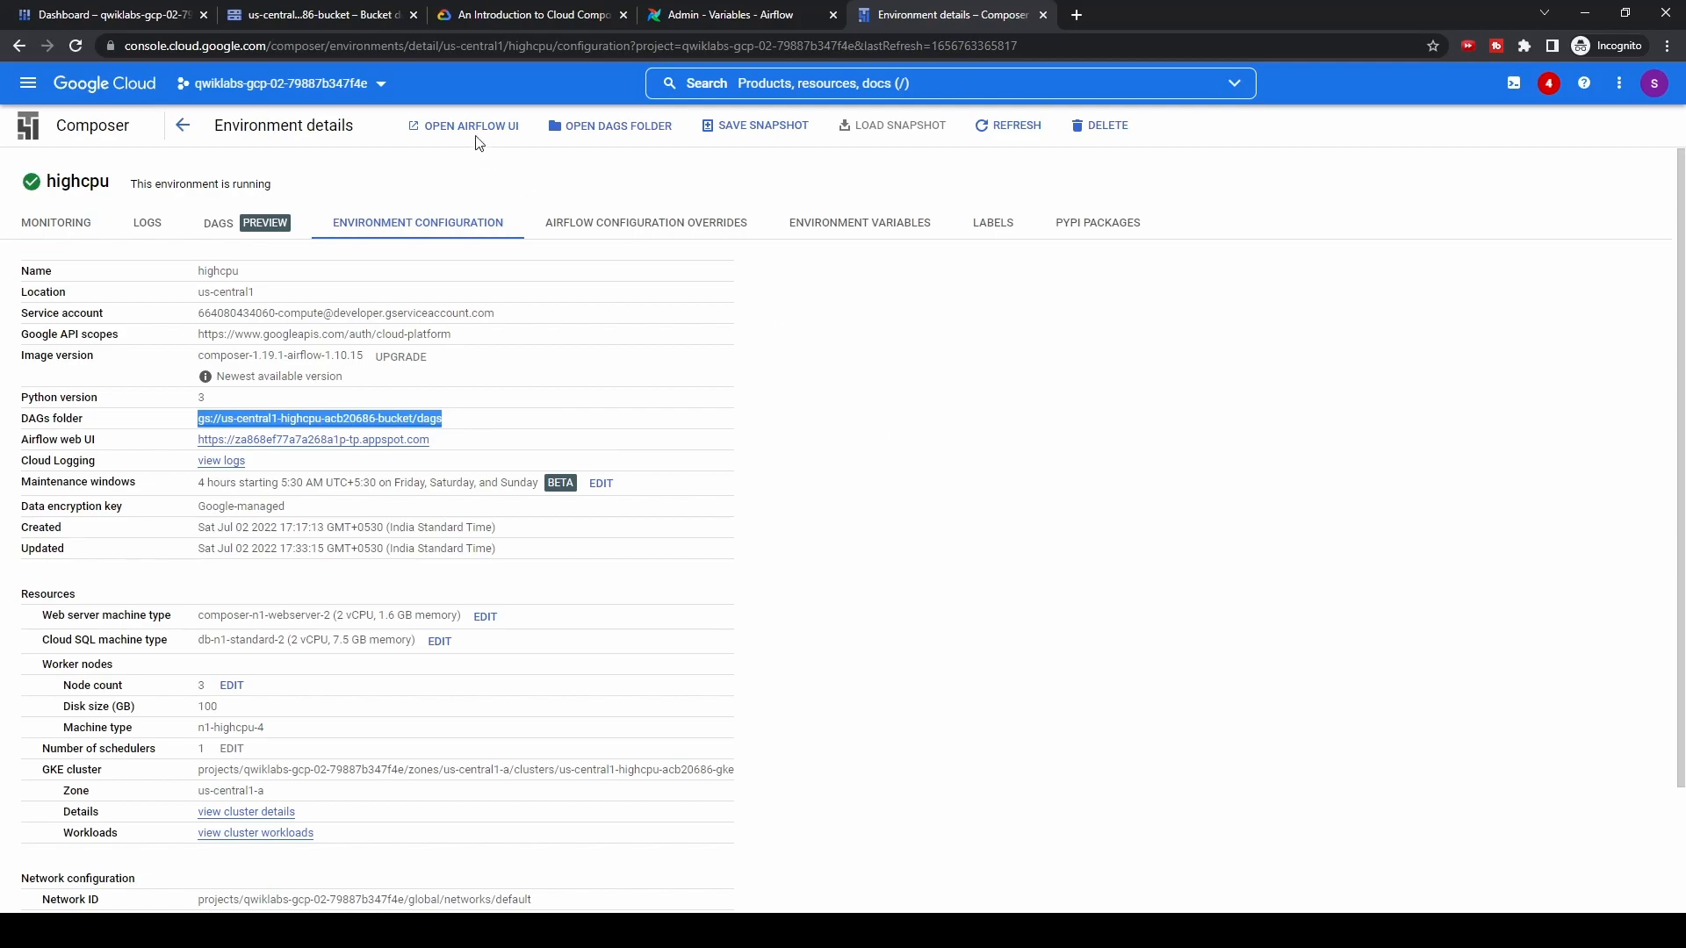
Paste the copied DAGs folder path as the destination of the gsutil cp command in Cloud Shell
left_click(509, 21)
scroll(1065, 682, "down", 3)
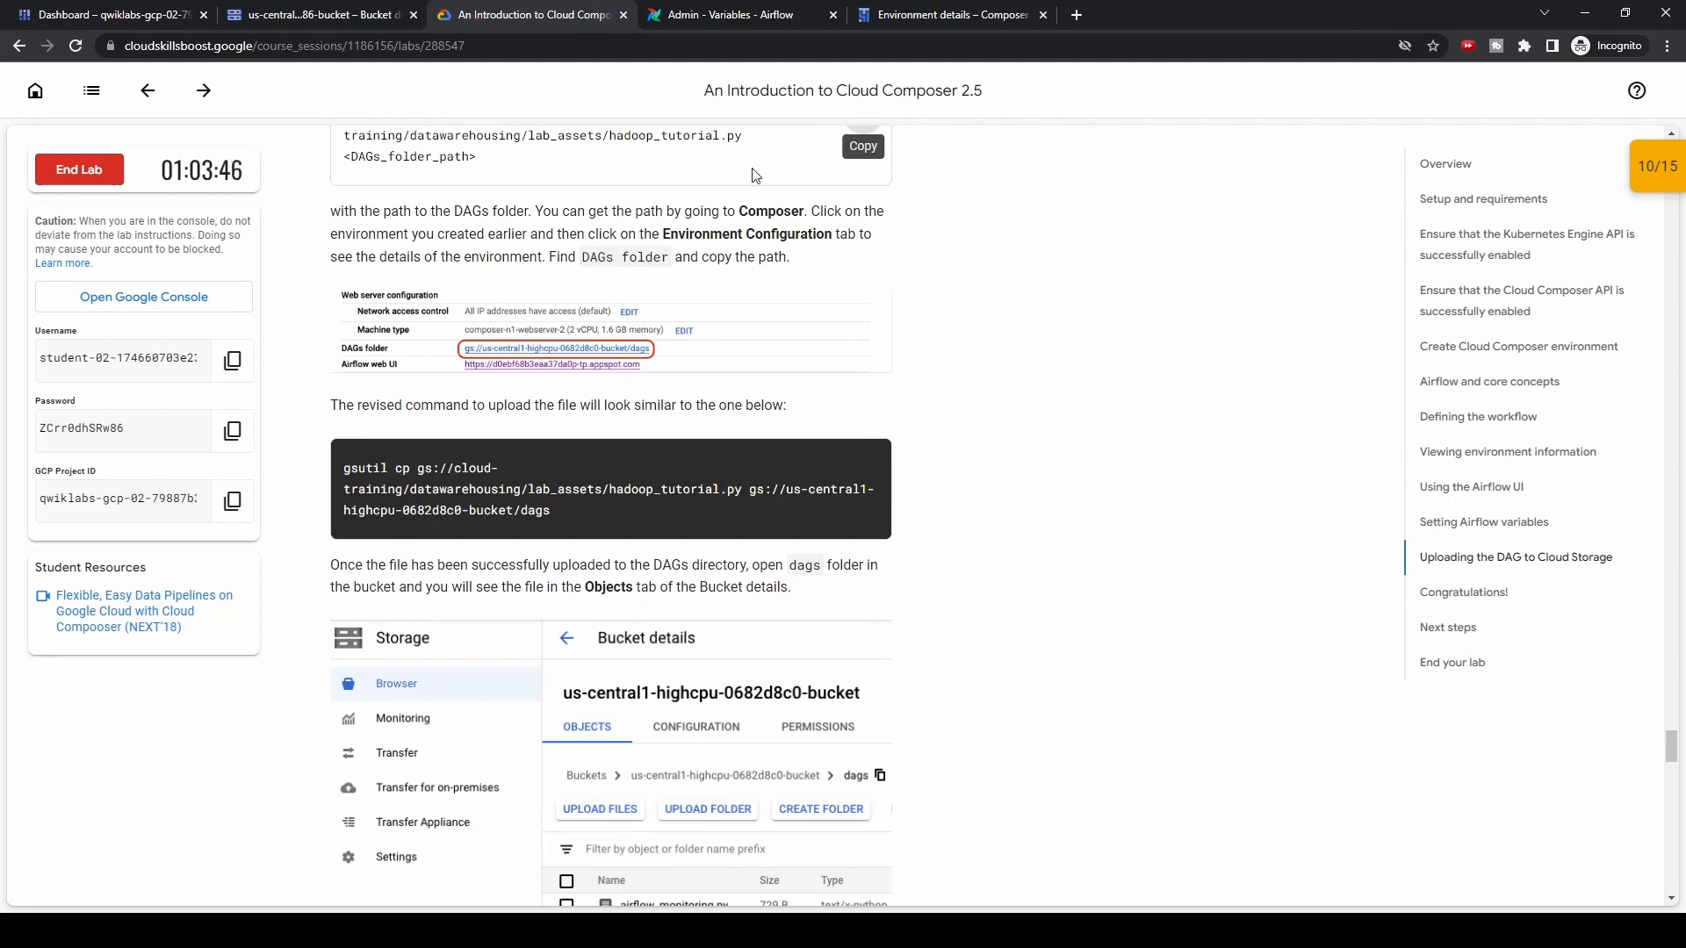
left_click(145, 15)
key("ctrl+v")
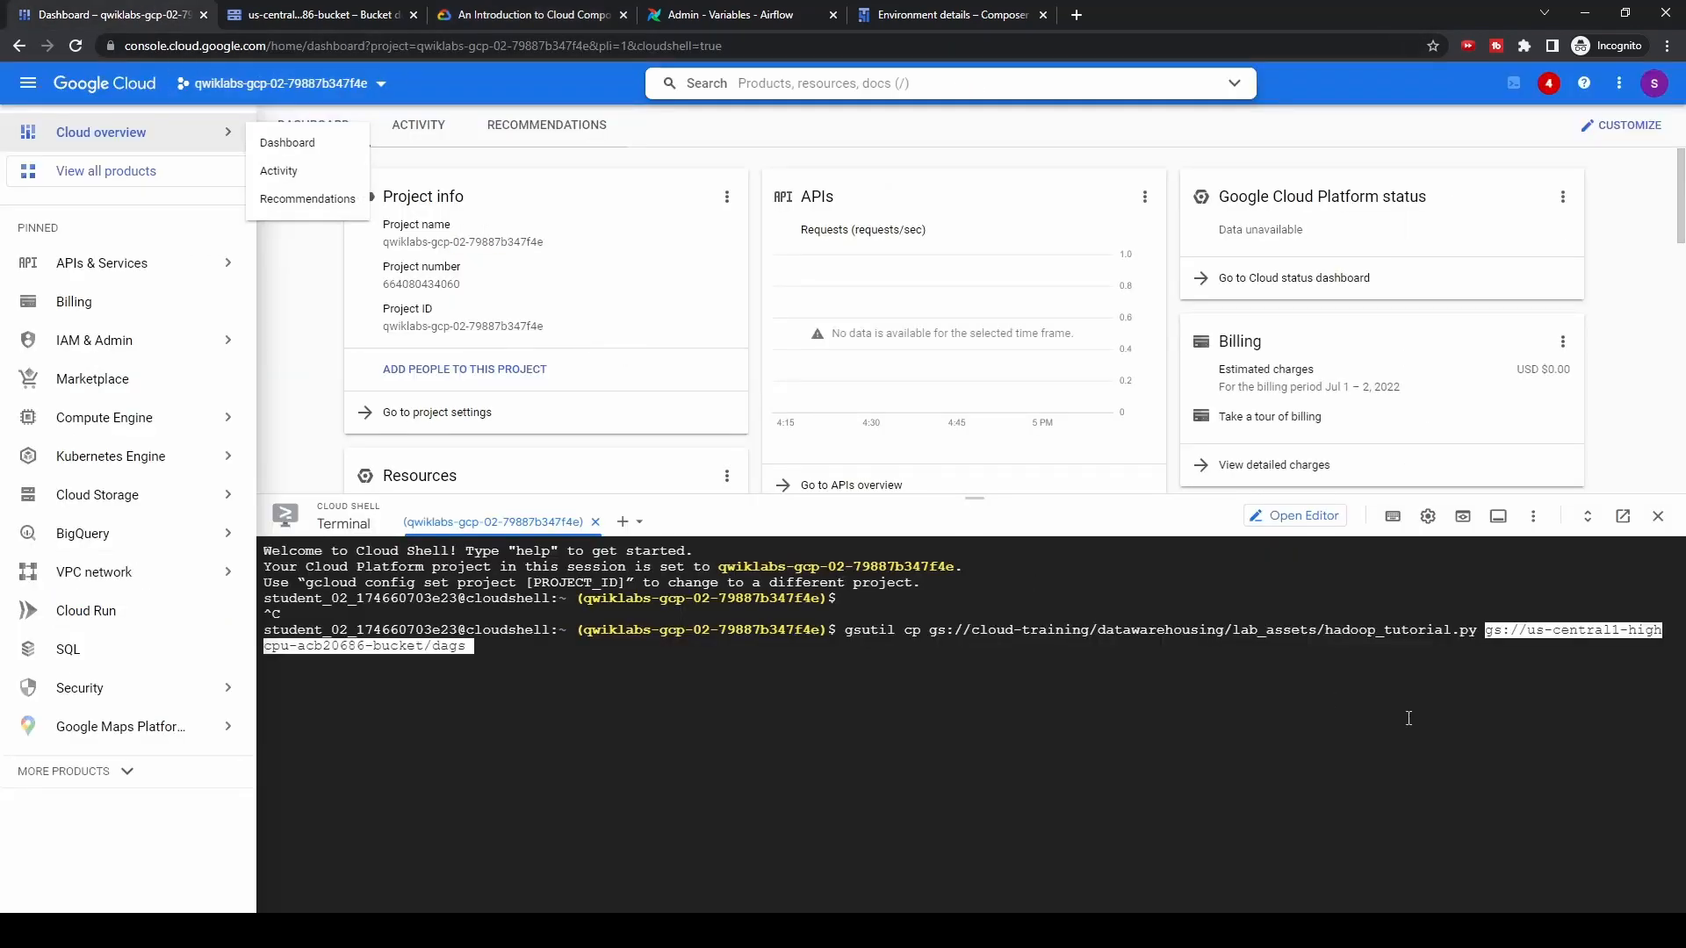
Compare the command with the lab's example, run it in Cloud Shell and authorize the credential request
left_click(487, 16)
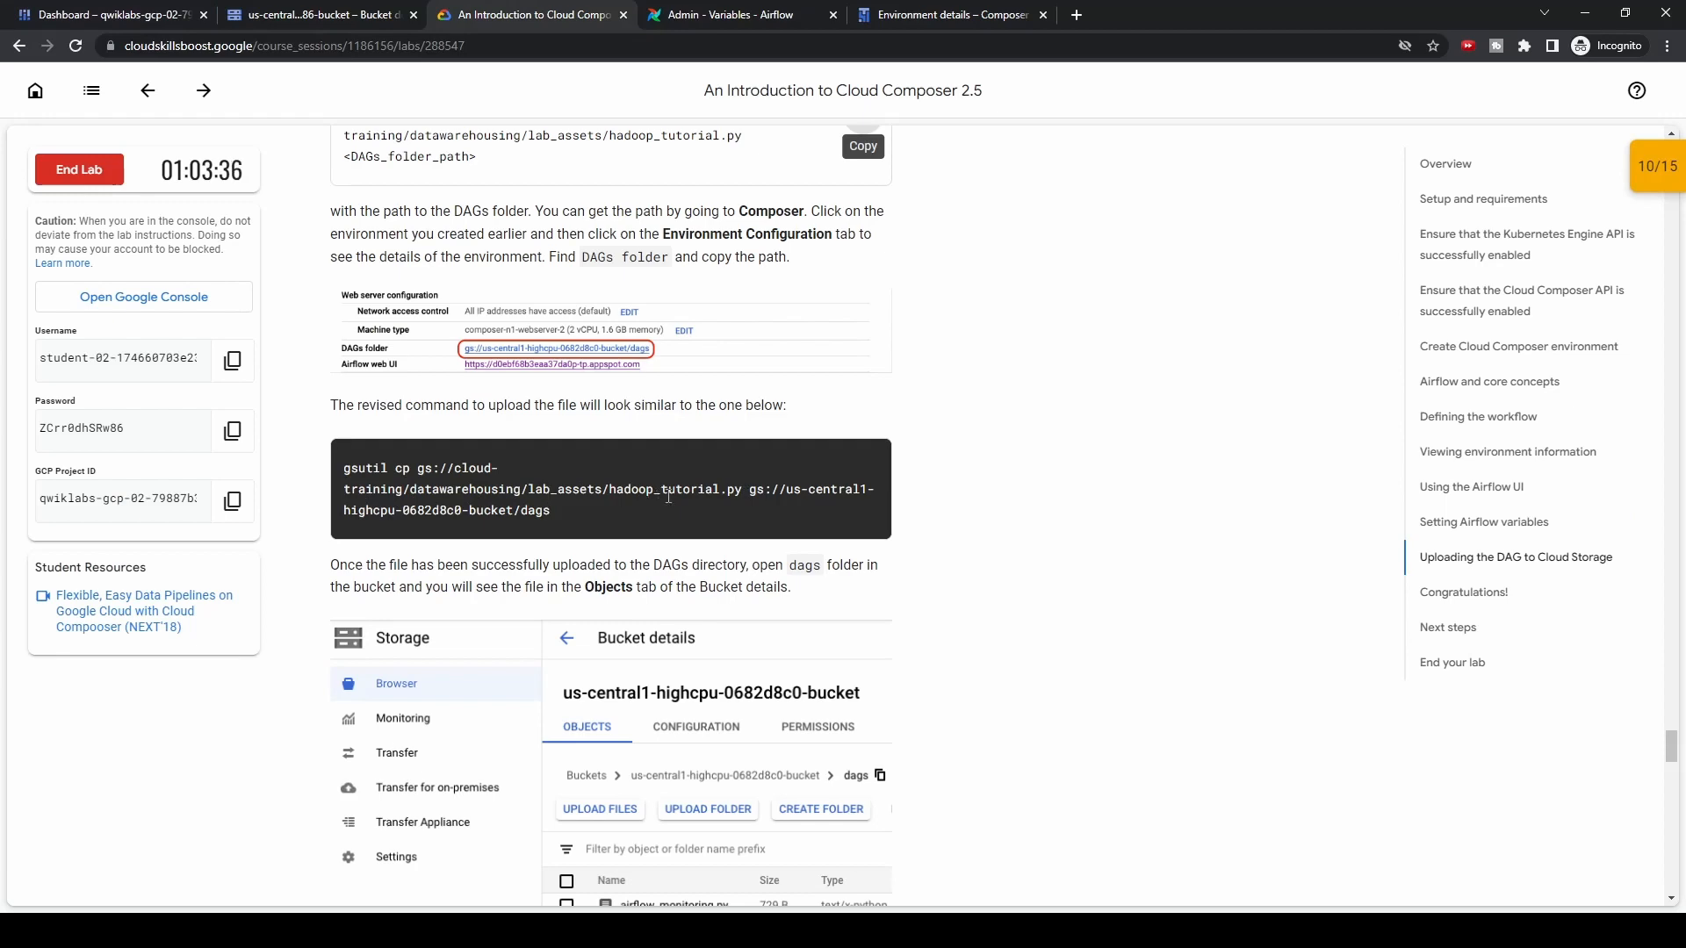
left_click(138, 19)
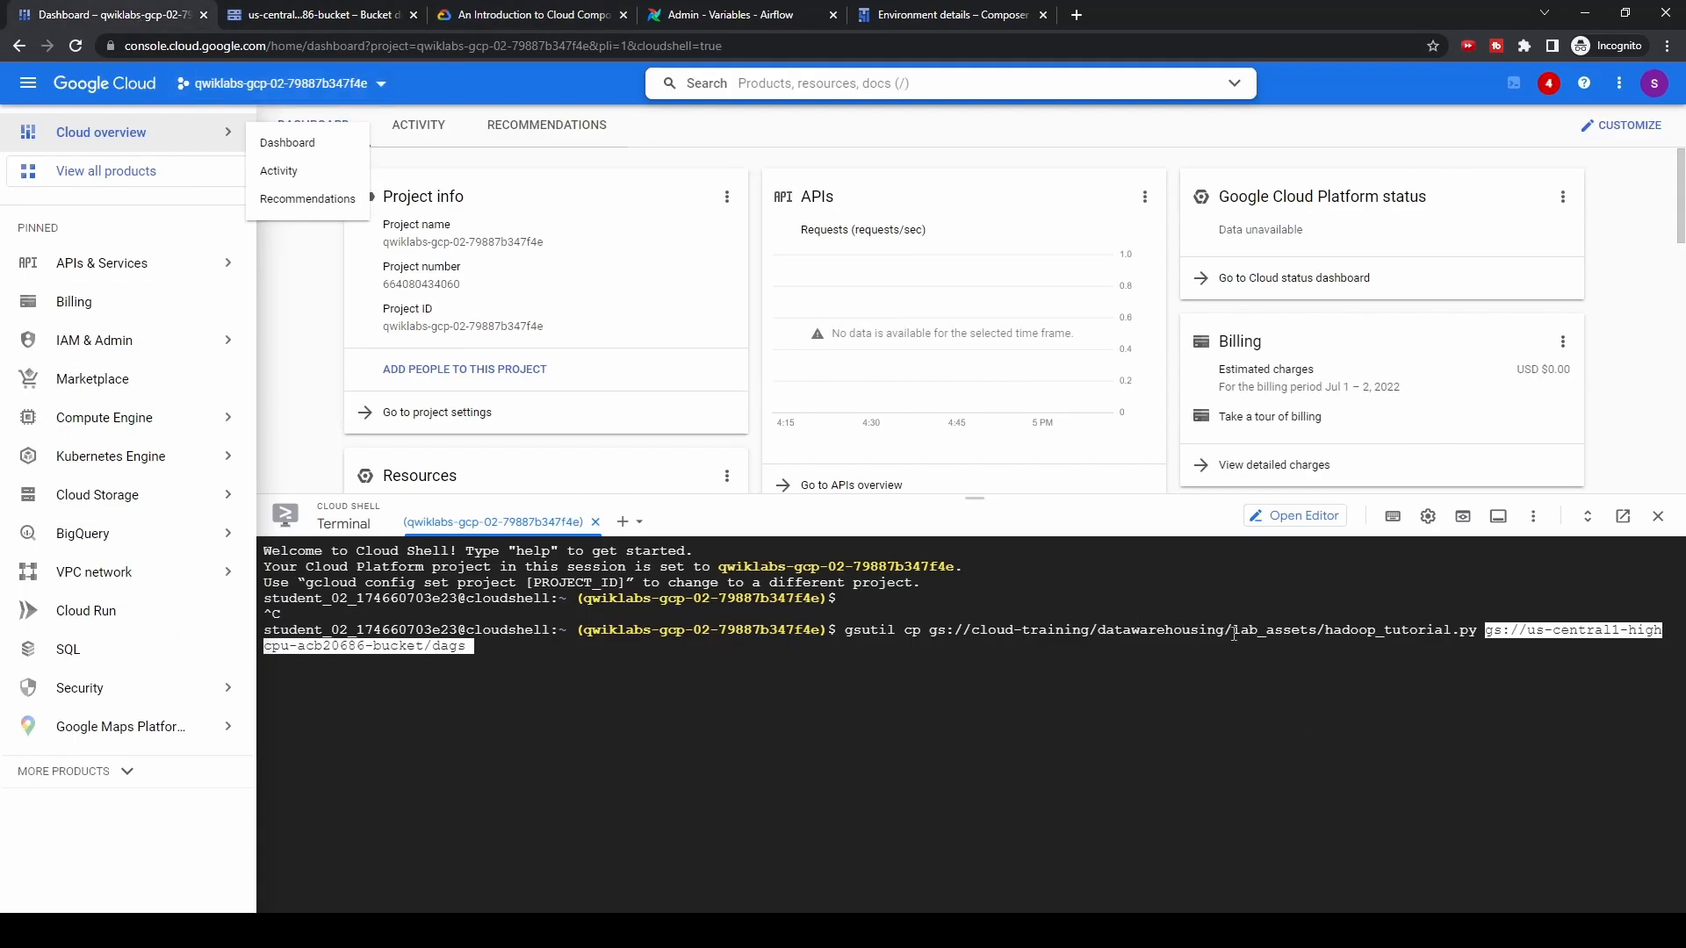
key("Return")
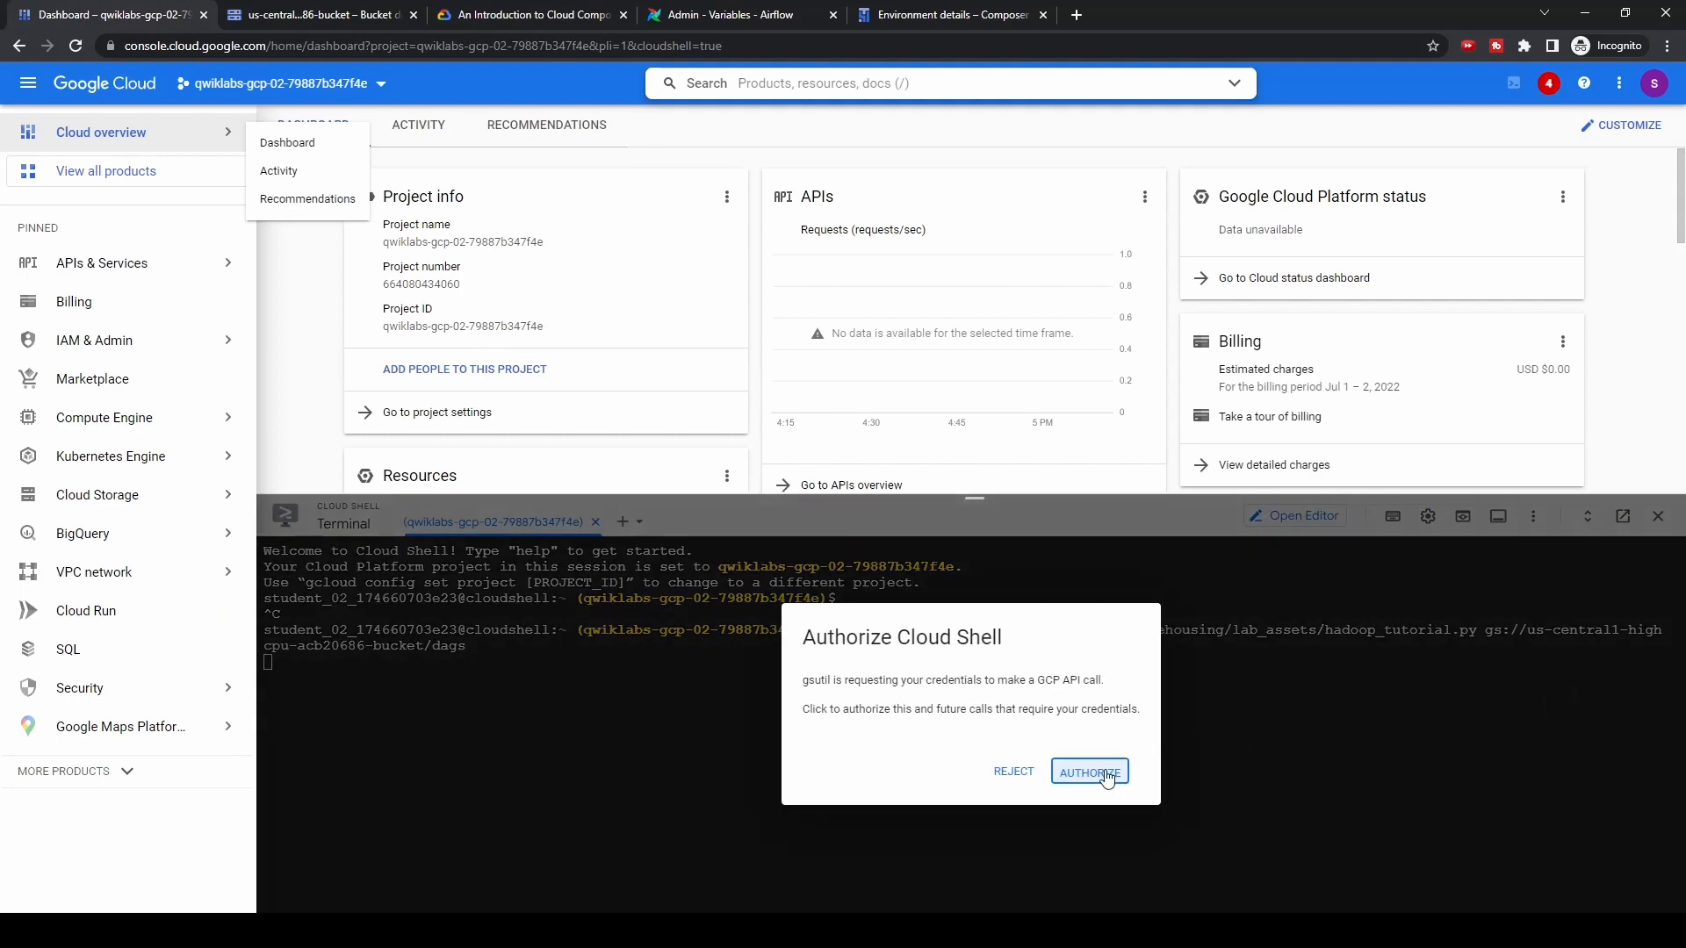
left_click(1105, 774)
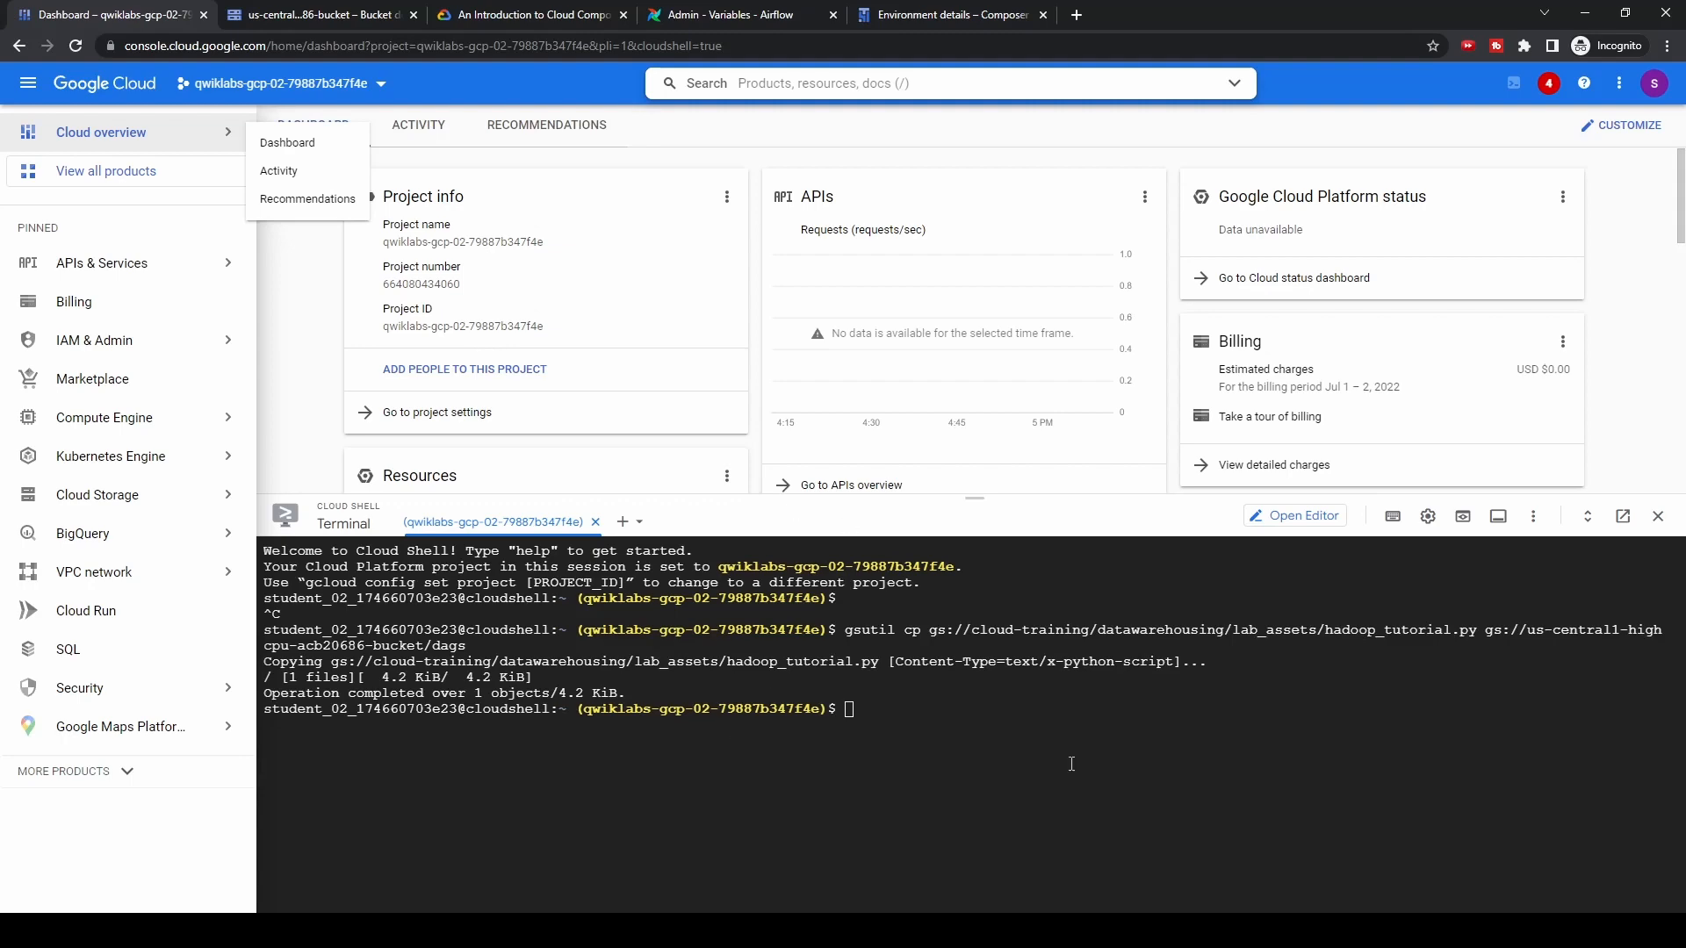
Open the dags folder in the us-central1-highcpu-acb20686-bucket bucket to check for the uploaded hadoop_tutorial.py
left_click(571, 18)
scroll(992, 610, "down", 2)
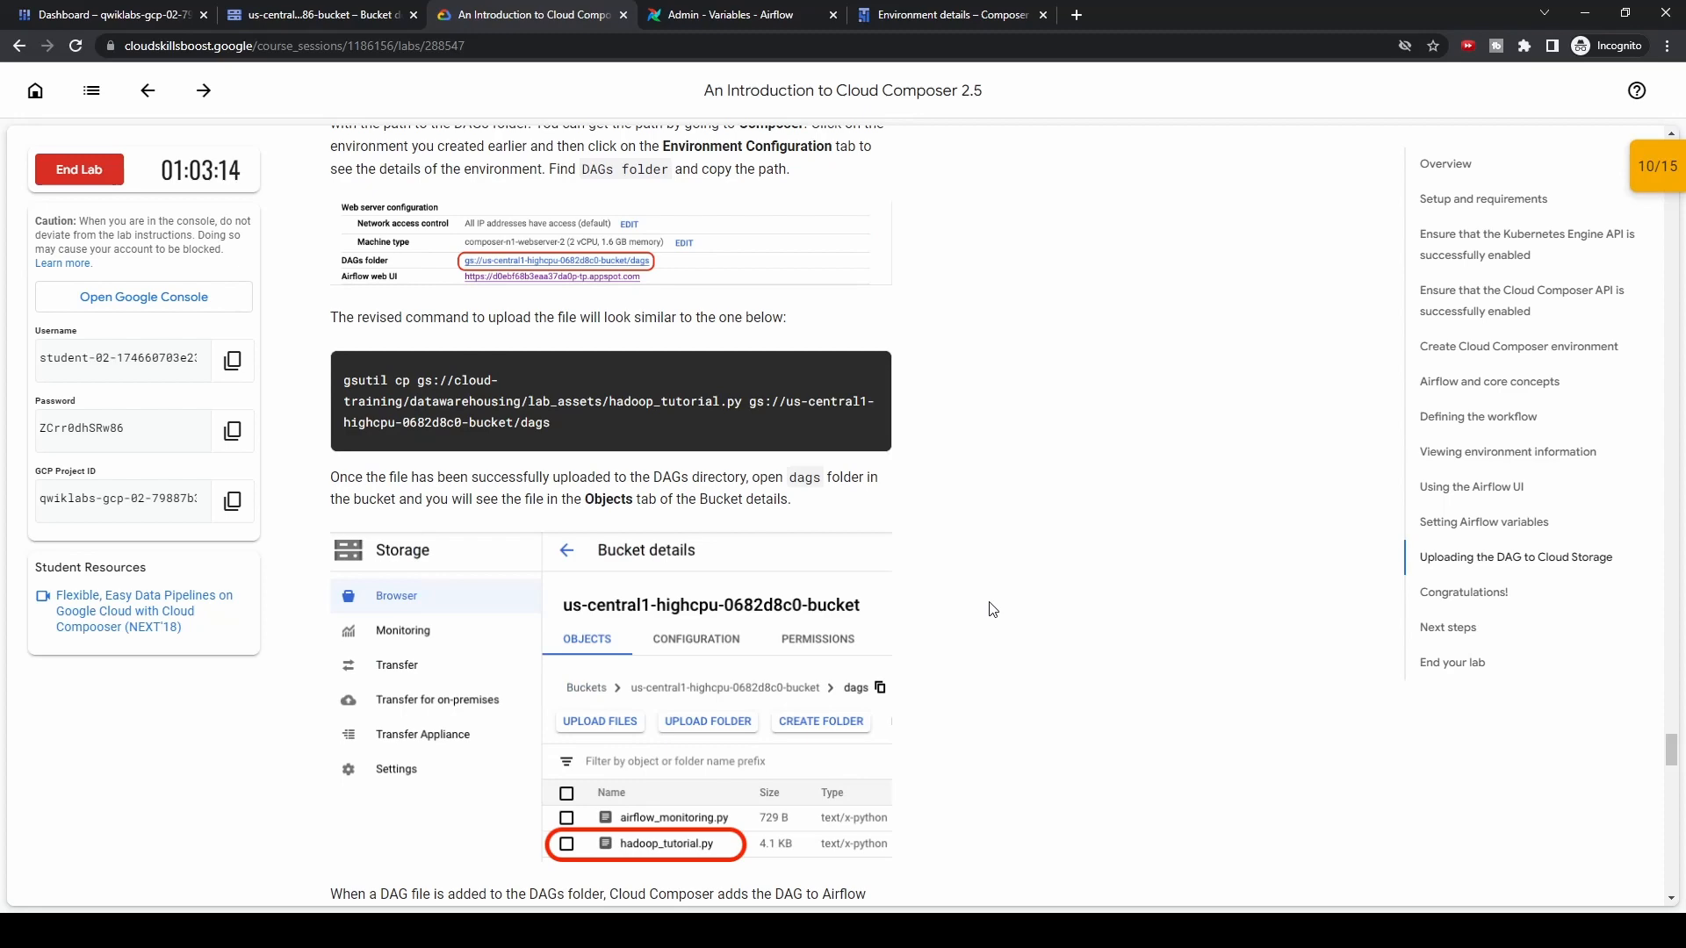
scroll(992, 610, "down", 2)
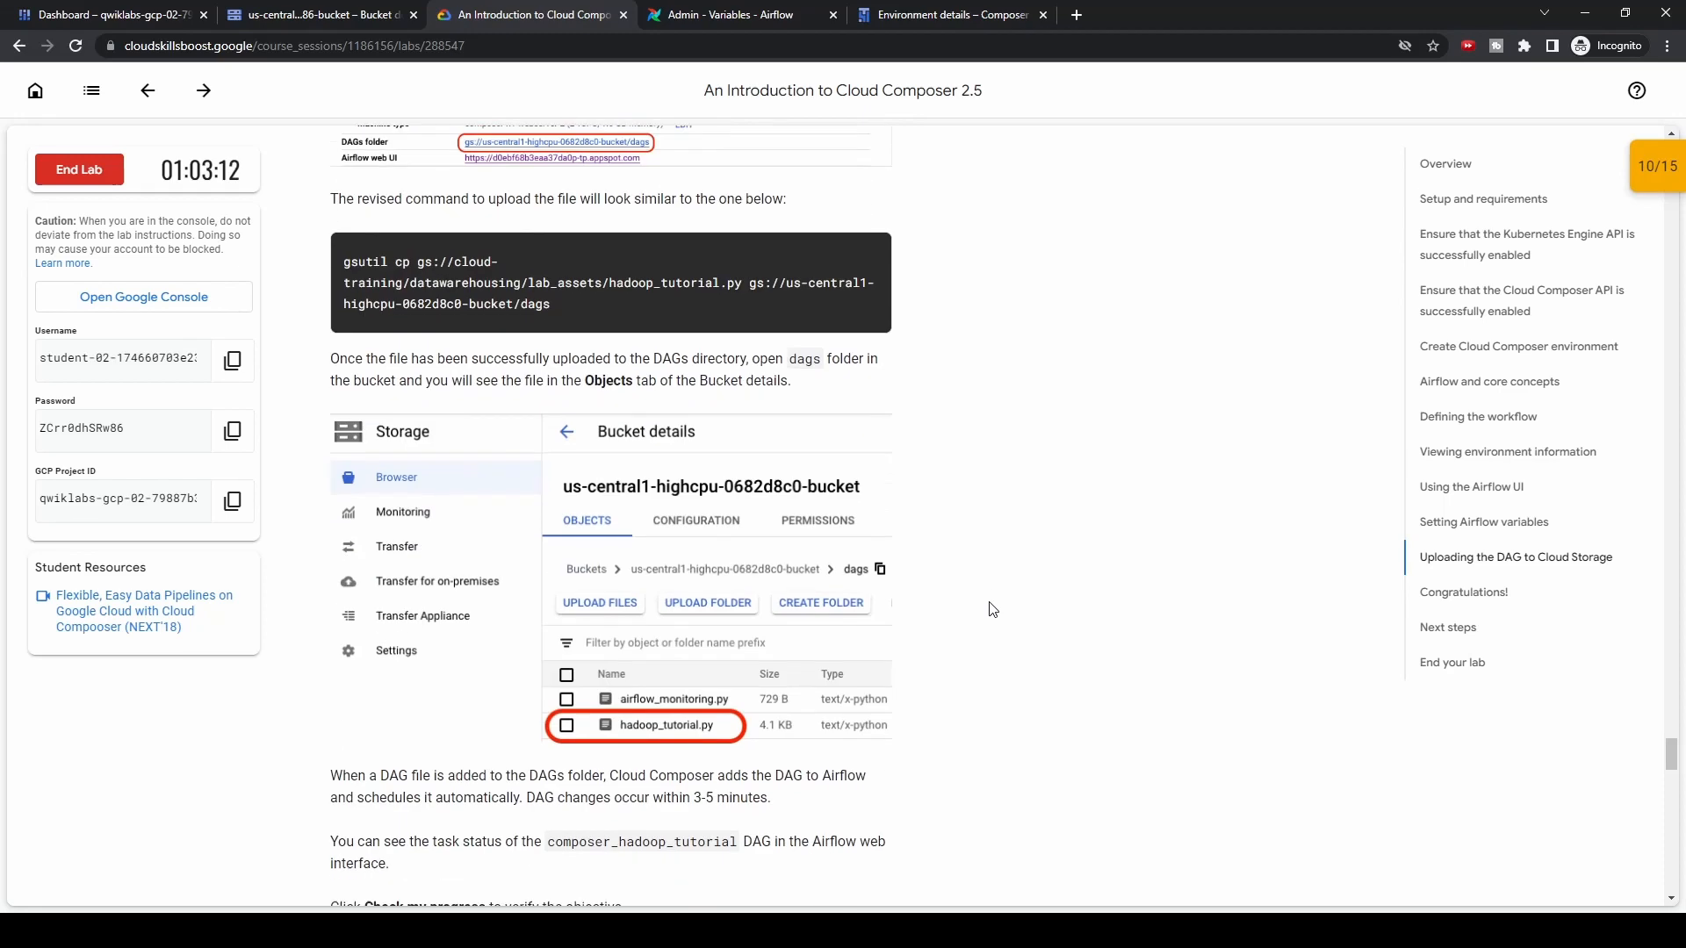
left_click(313, 14)
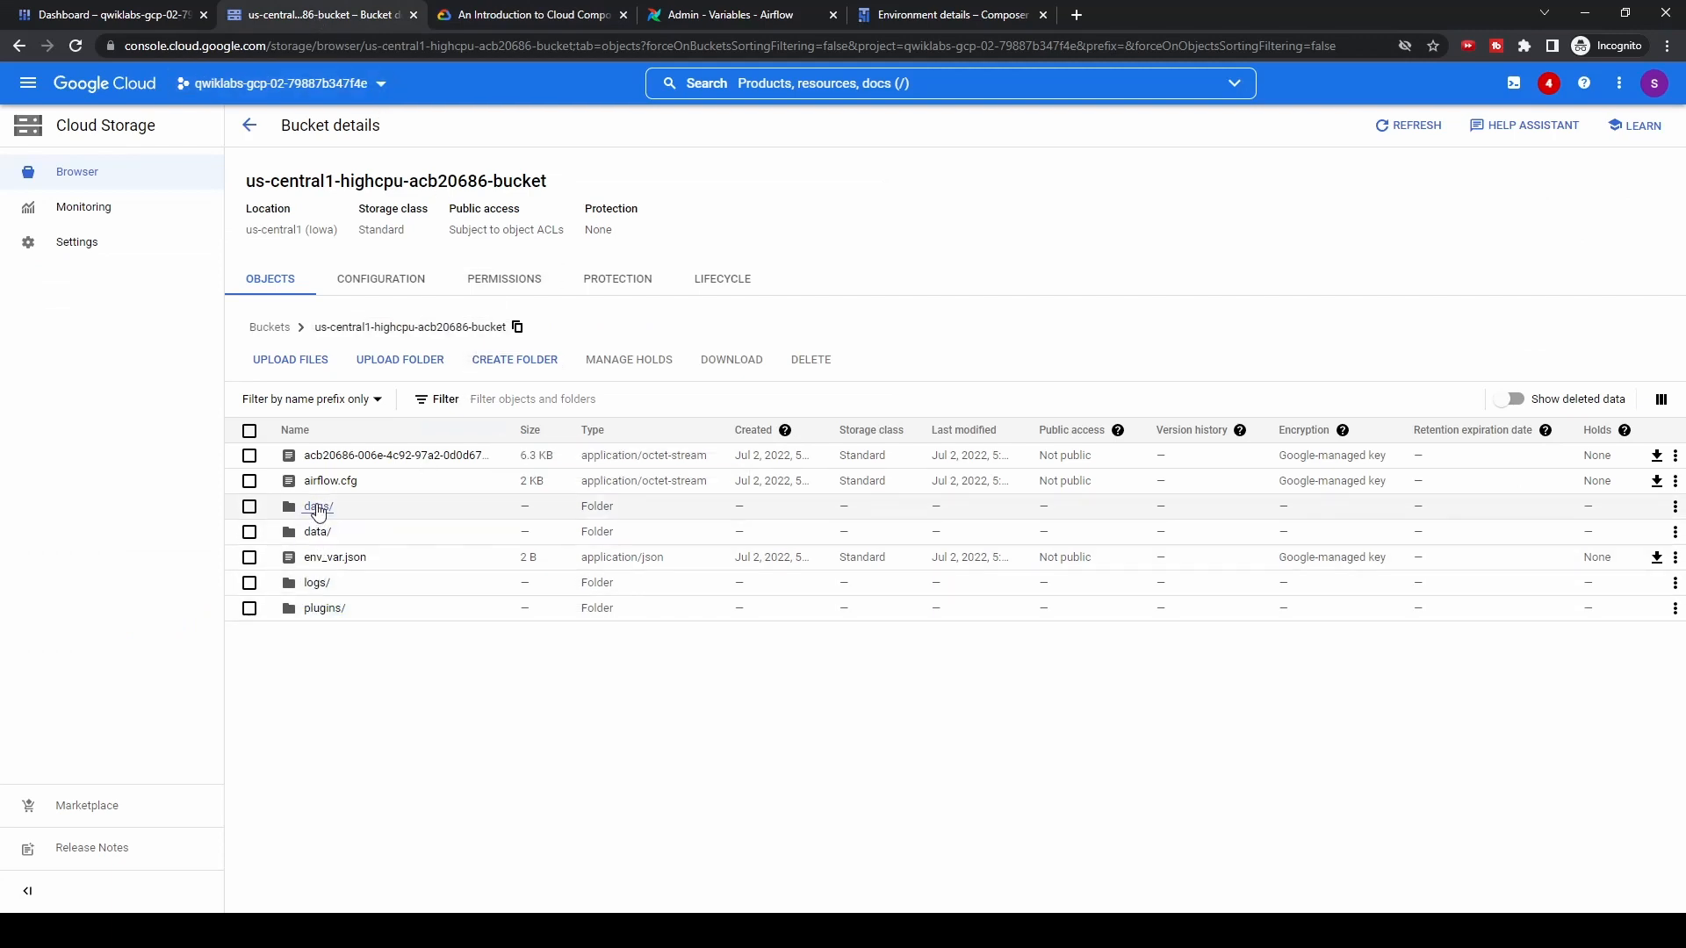
left_click(318, 507)
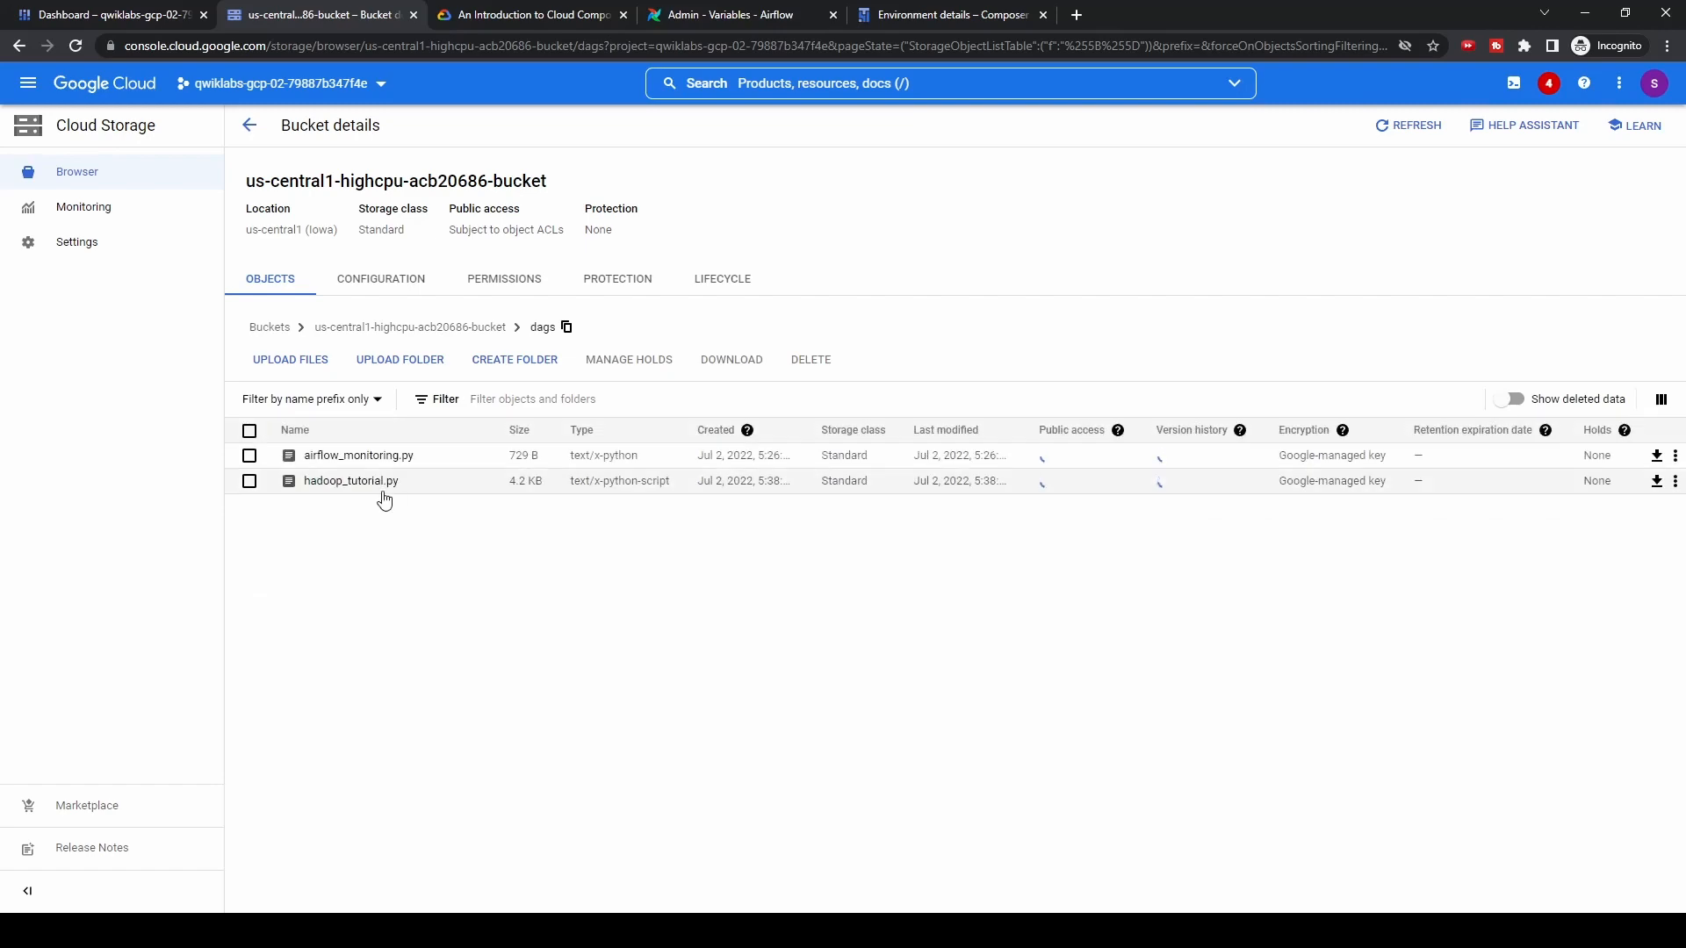
Return to the lab instructions and check the progress of the Uploading the DAG to Cloud Storage objective
left_click(525, 14)
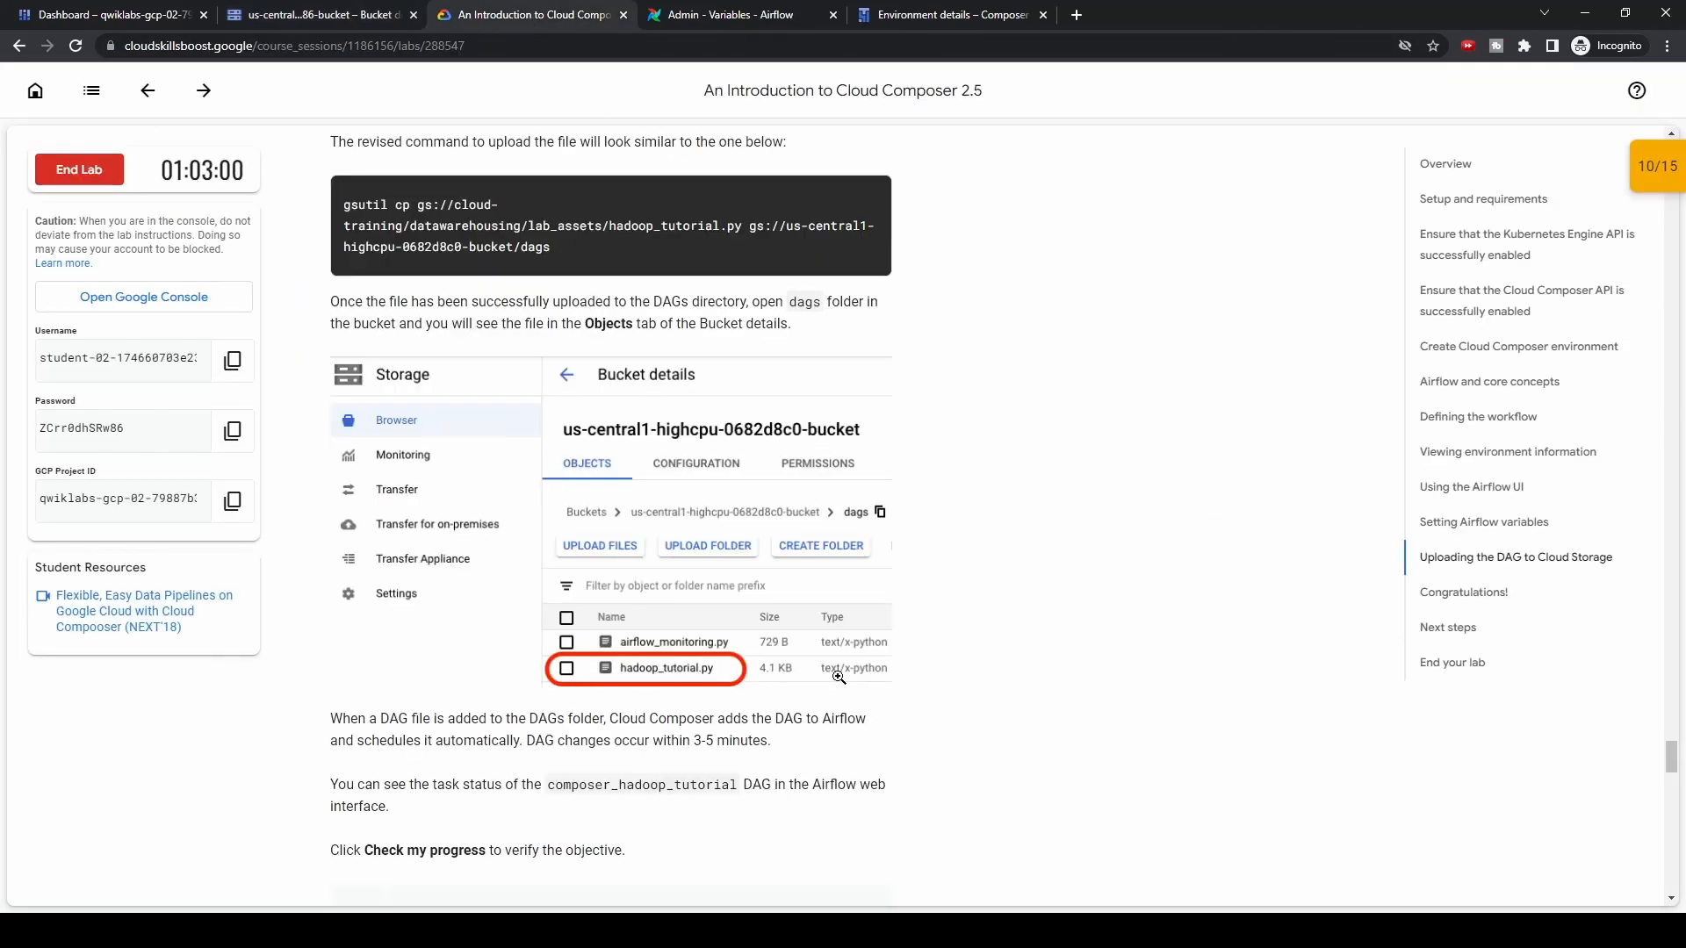
scroll(839, 676, "down", 3)
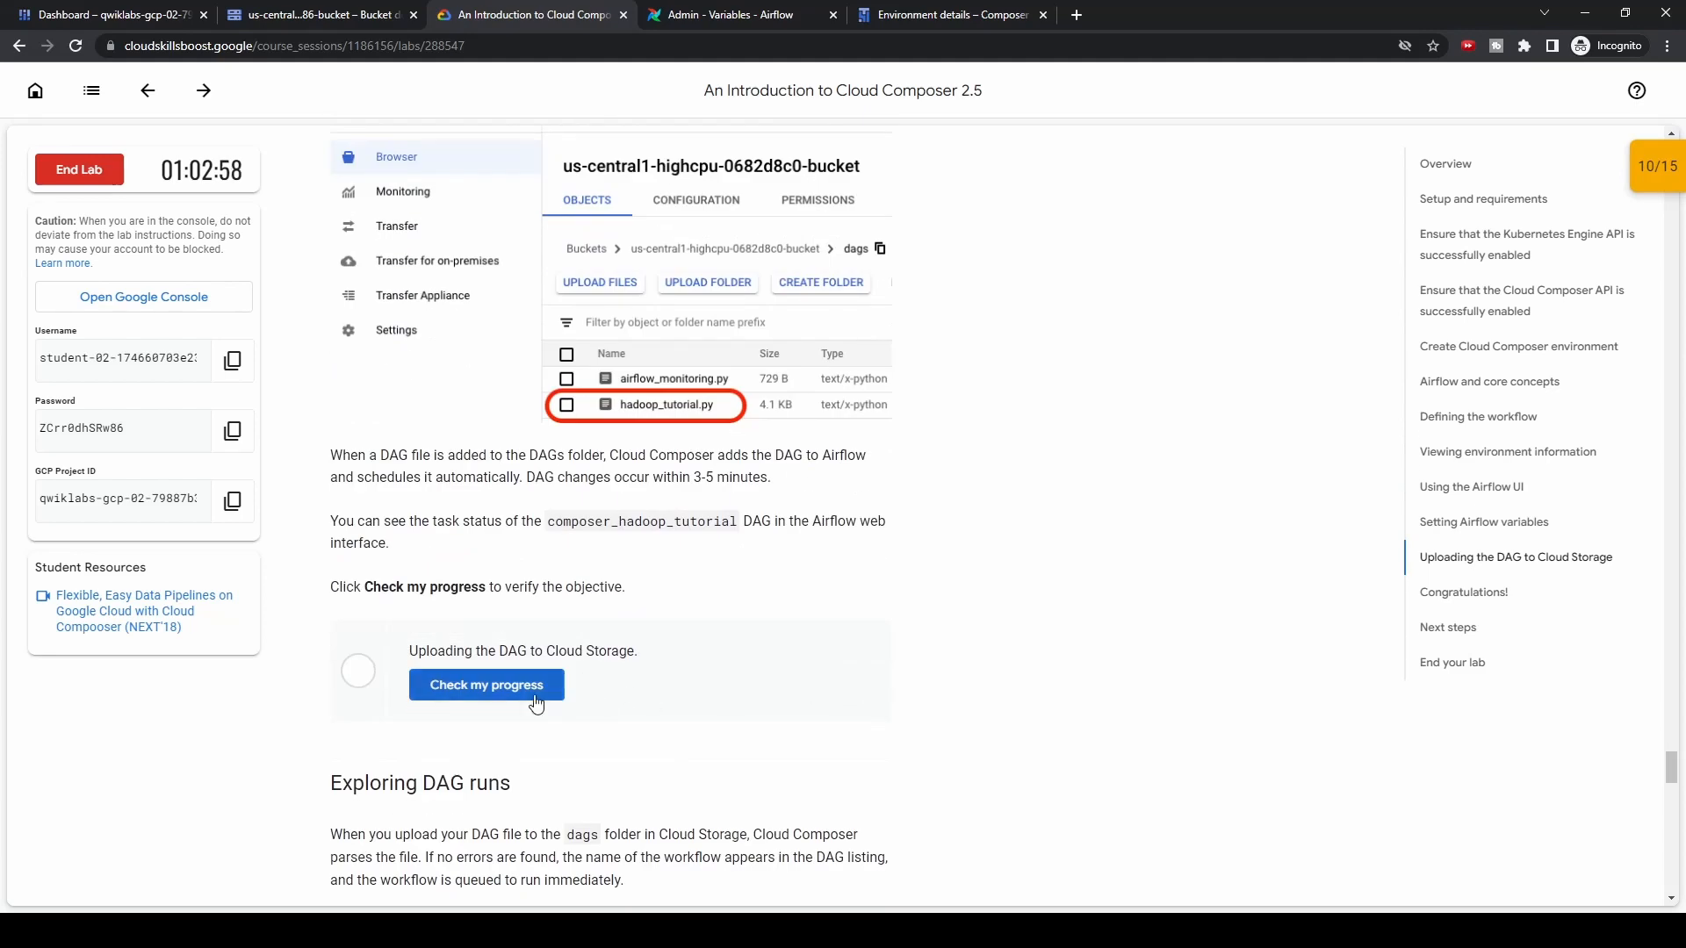
left_click(509, 698)
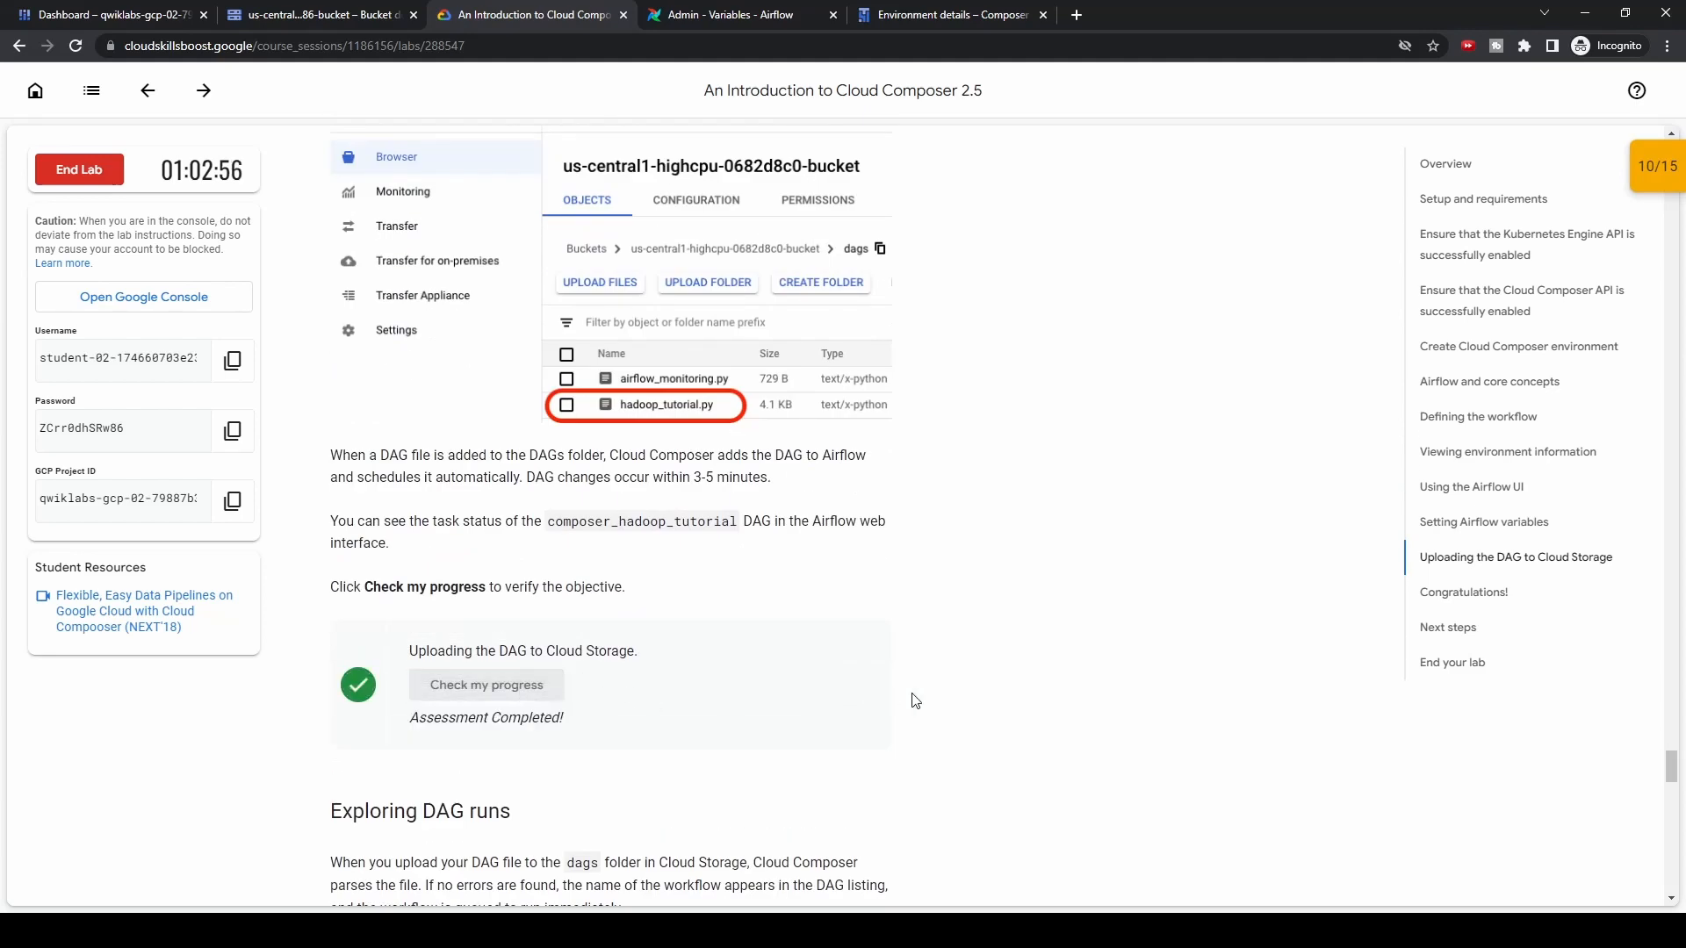
Go to the lab's Create Cloud Composer environment section and check the progress of its objective
left_click(1464, 348)
scroll(985, 634, "down", 9)
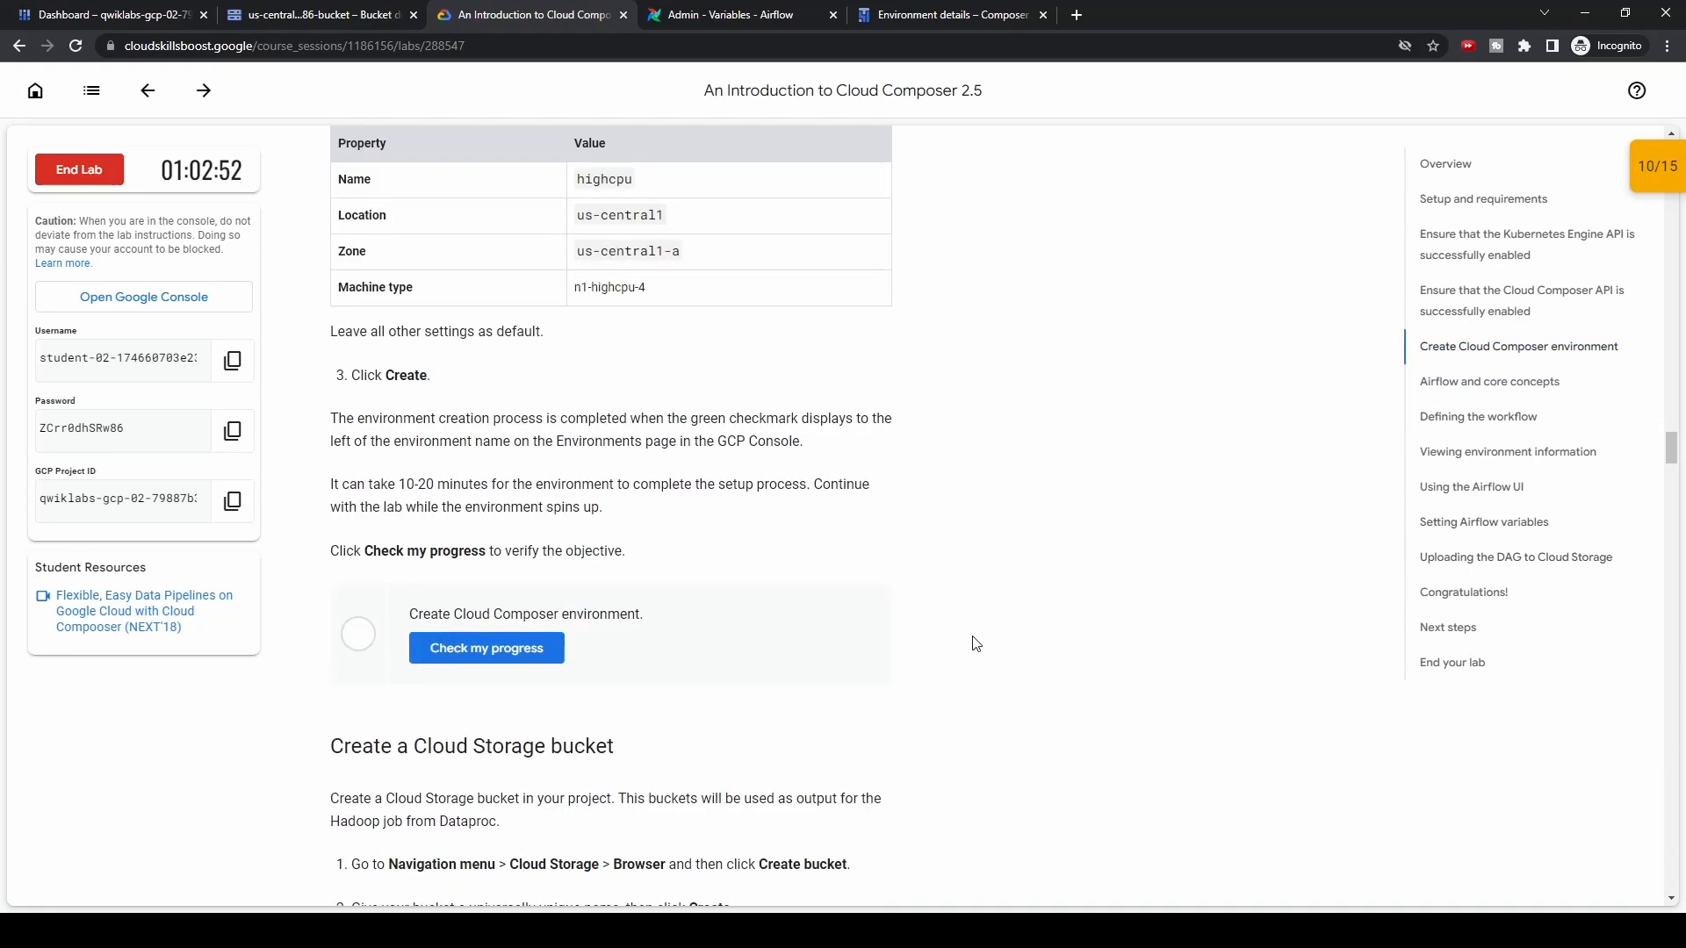
left_click(551, 563)
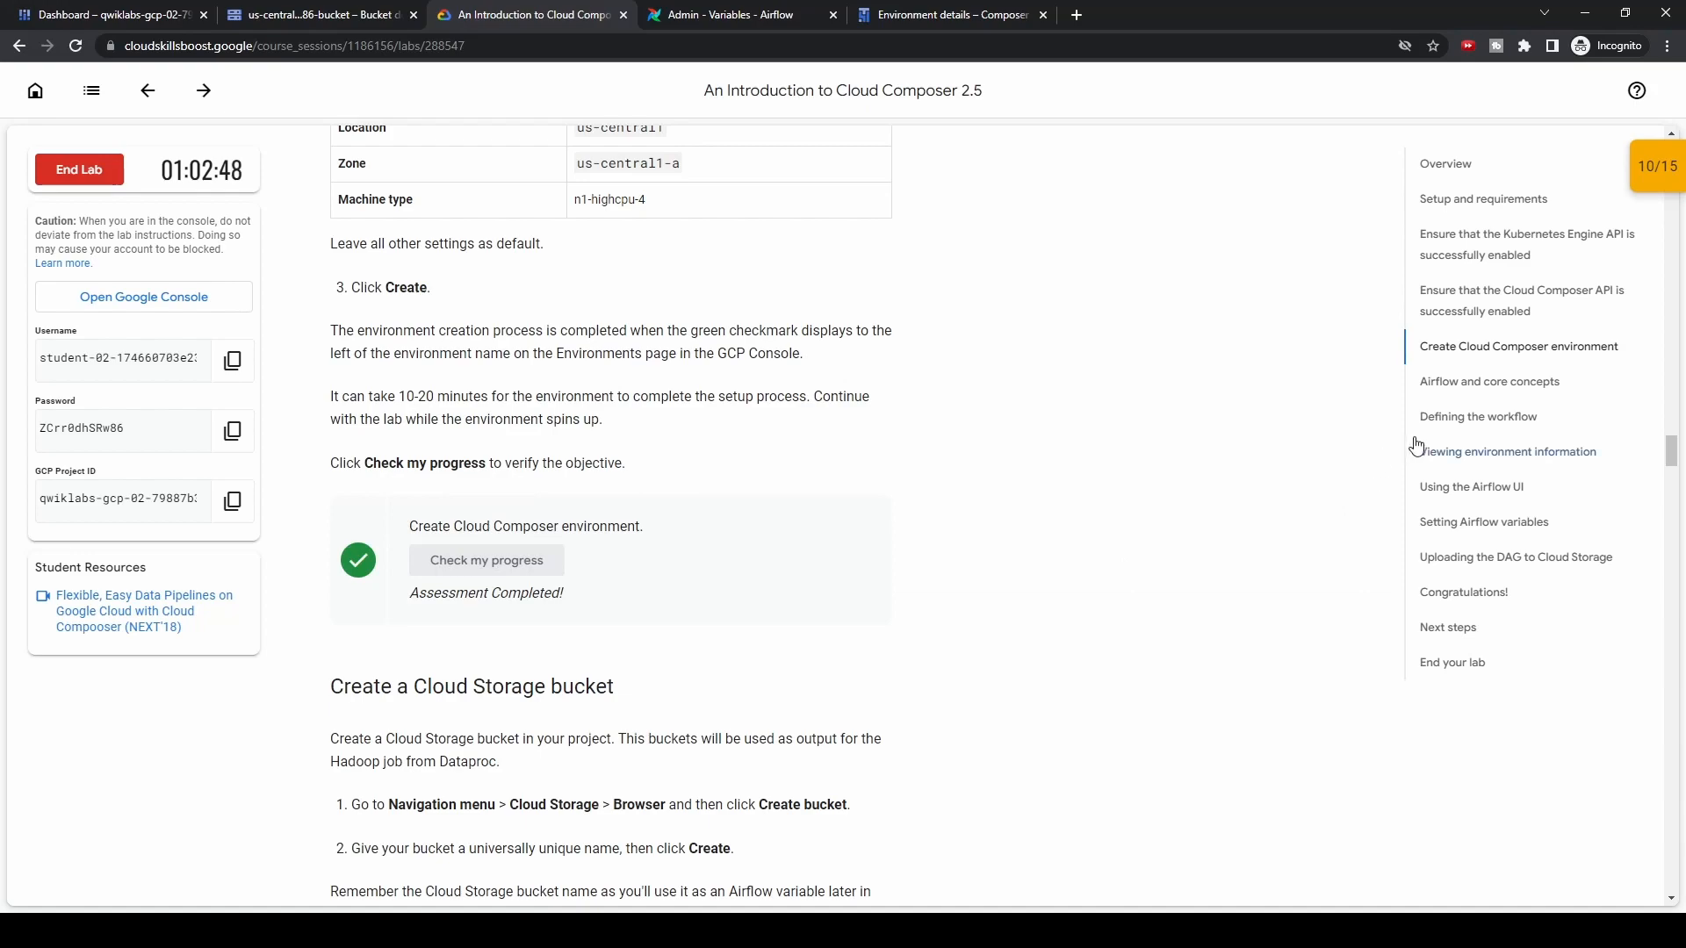
Go back to the DAG upload section, recheck Uploading the DAG to Cloud Storage in the Checkpoints list, and view Exploring DAG runs
left_click(1478, 564)
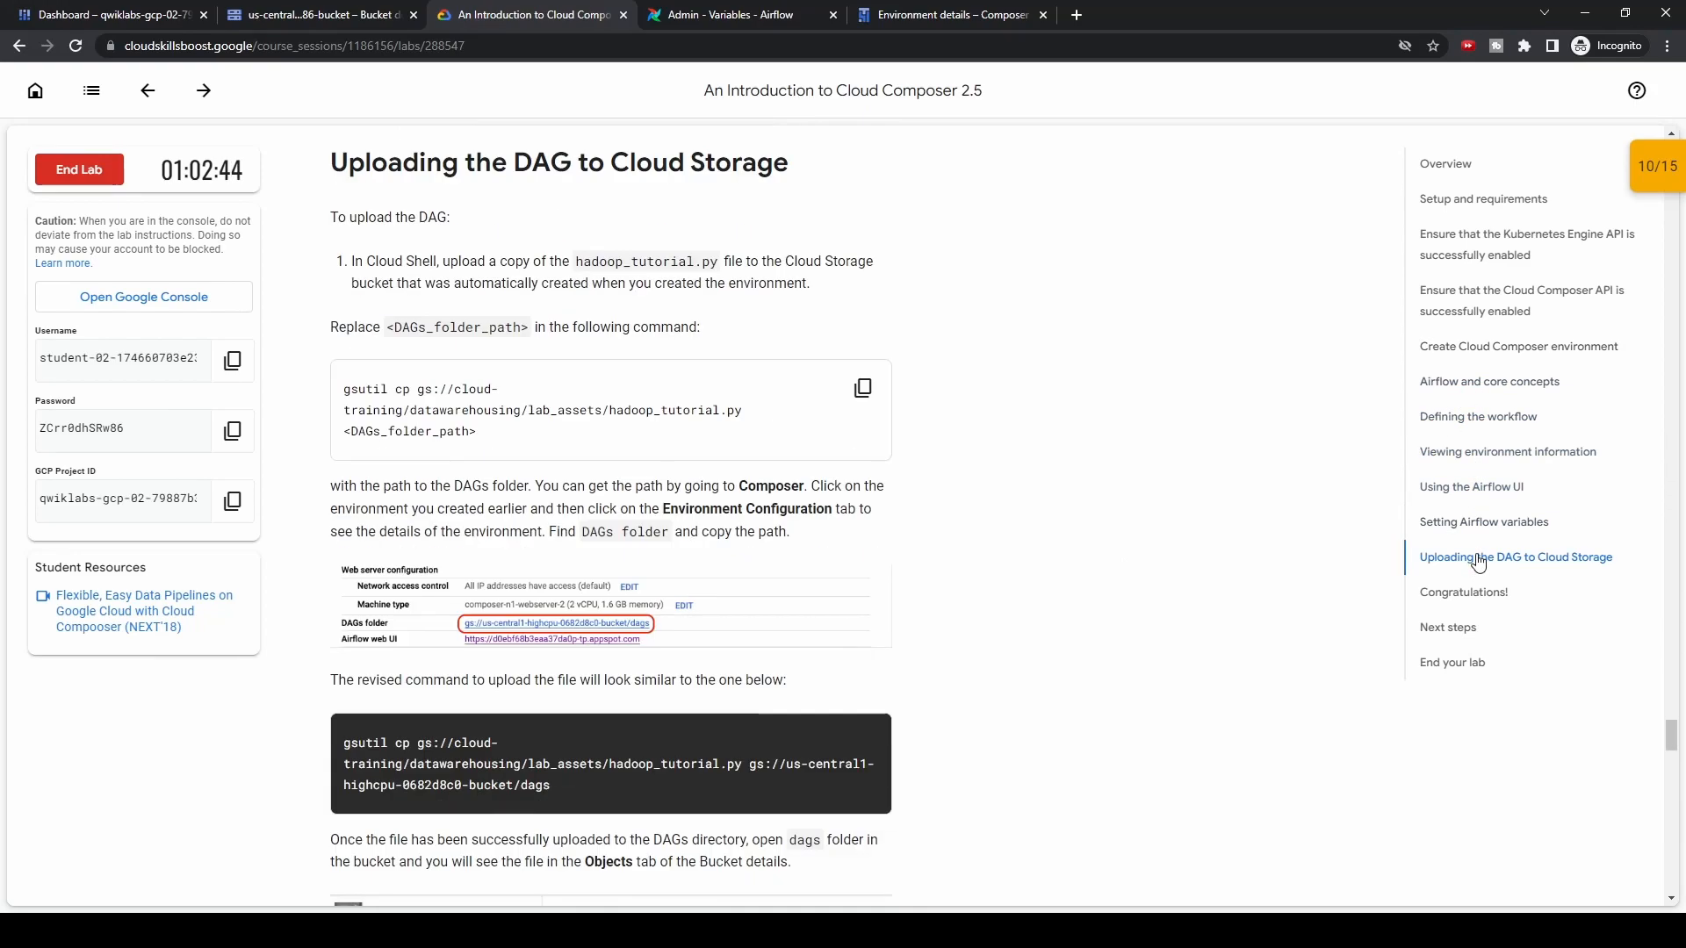
scroll(1093, 553, "down", 3)
scroll(1092, 559, "down", 5)
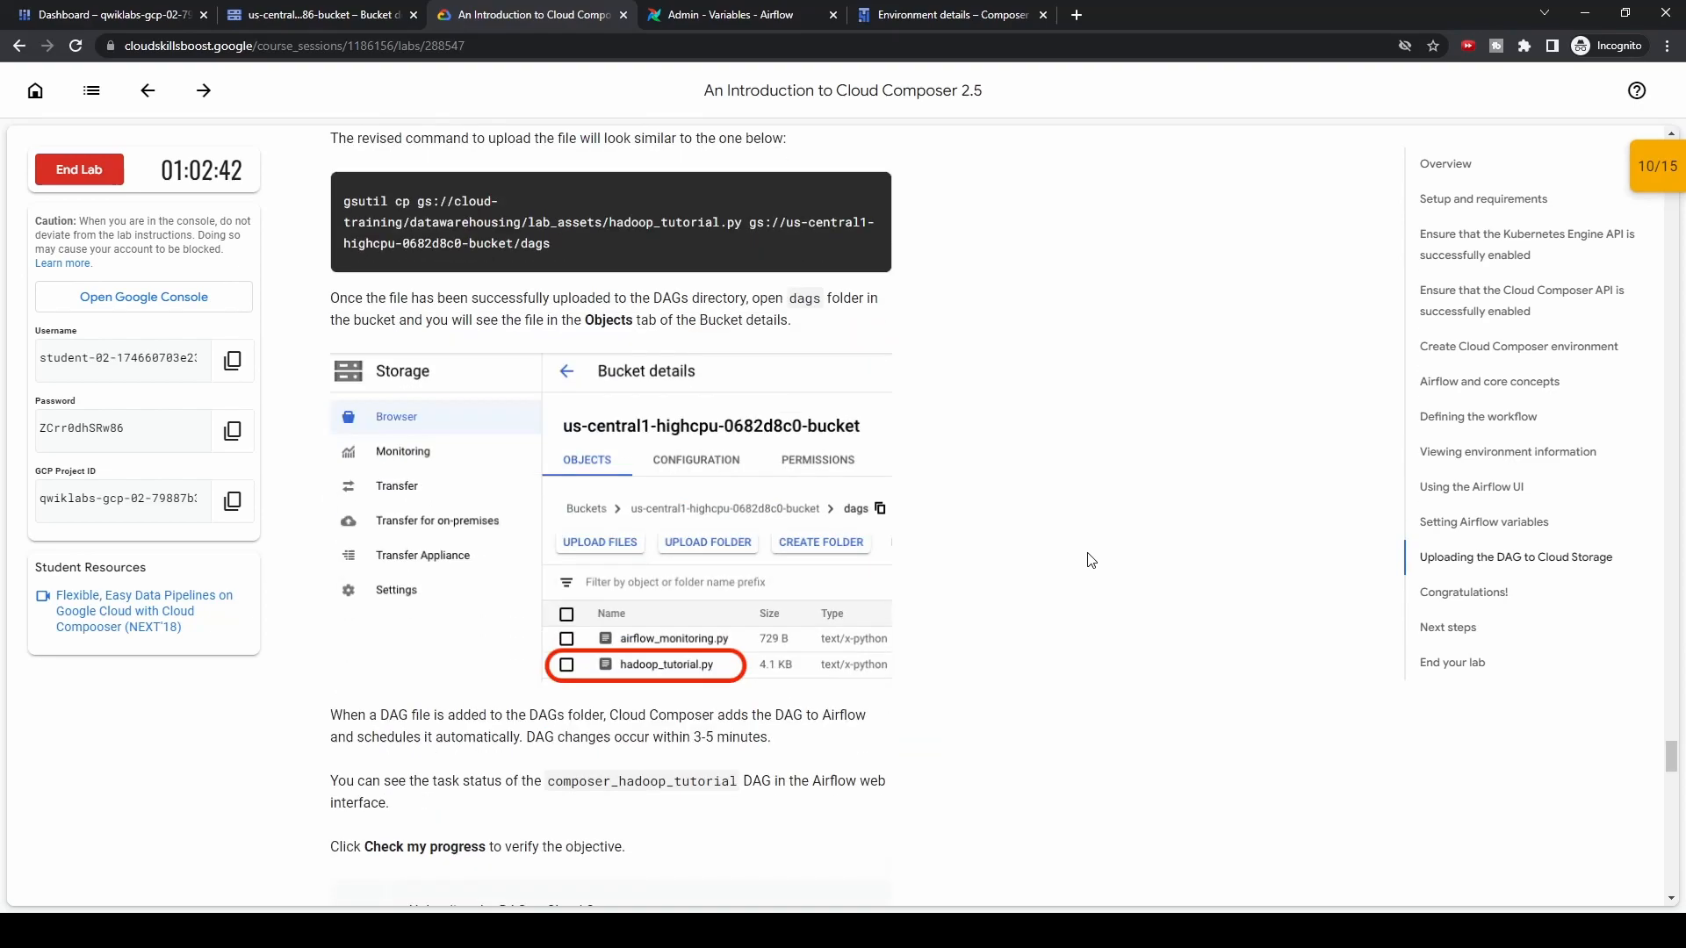
scroll(1091, 559, "down", 3)
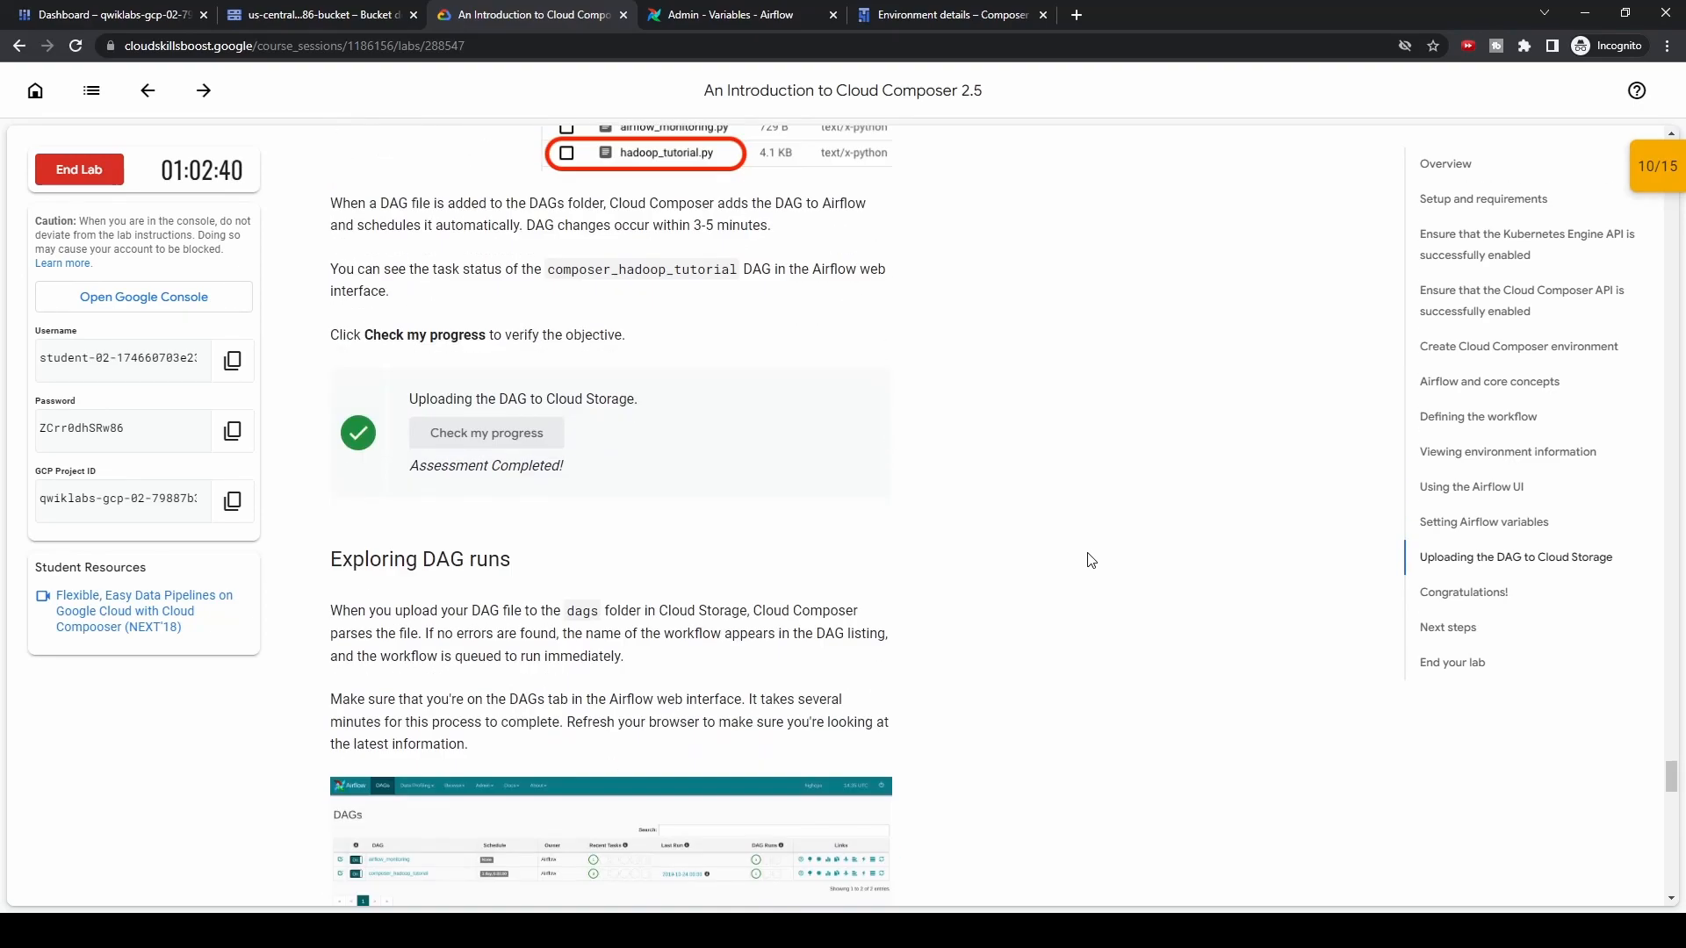
left_click(1635, 195)
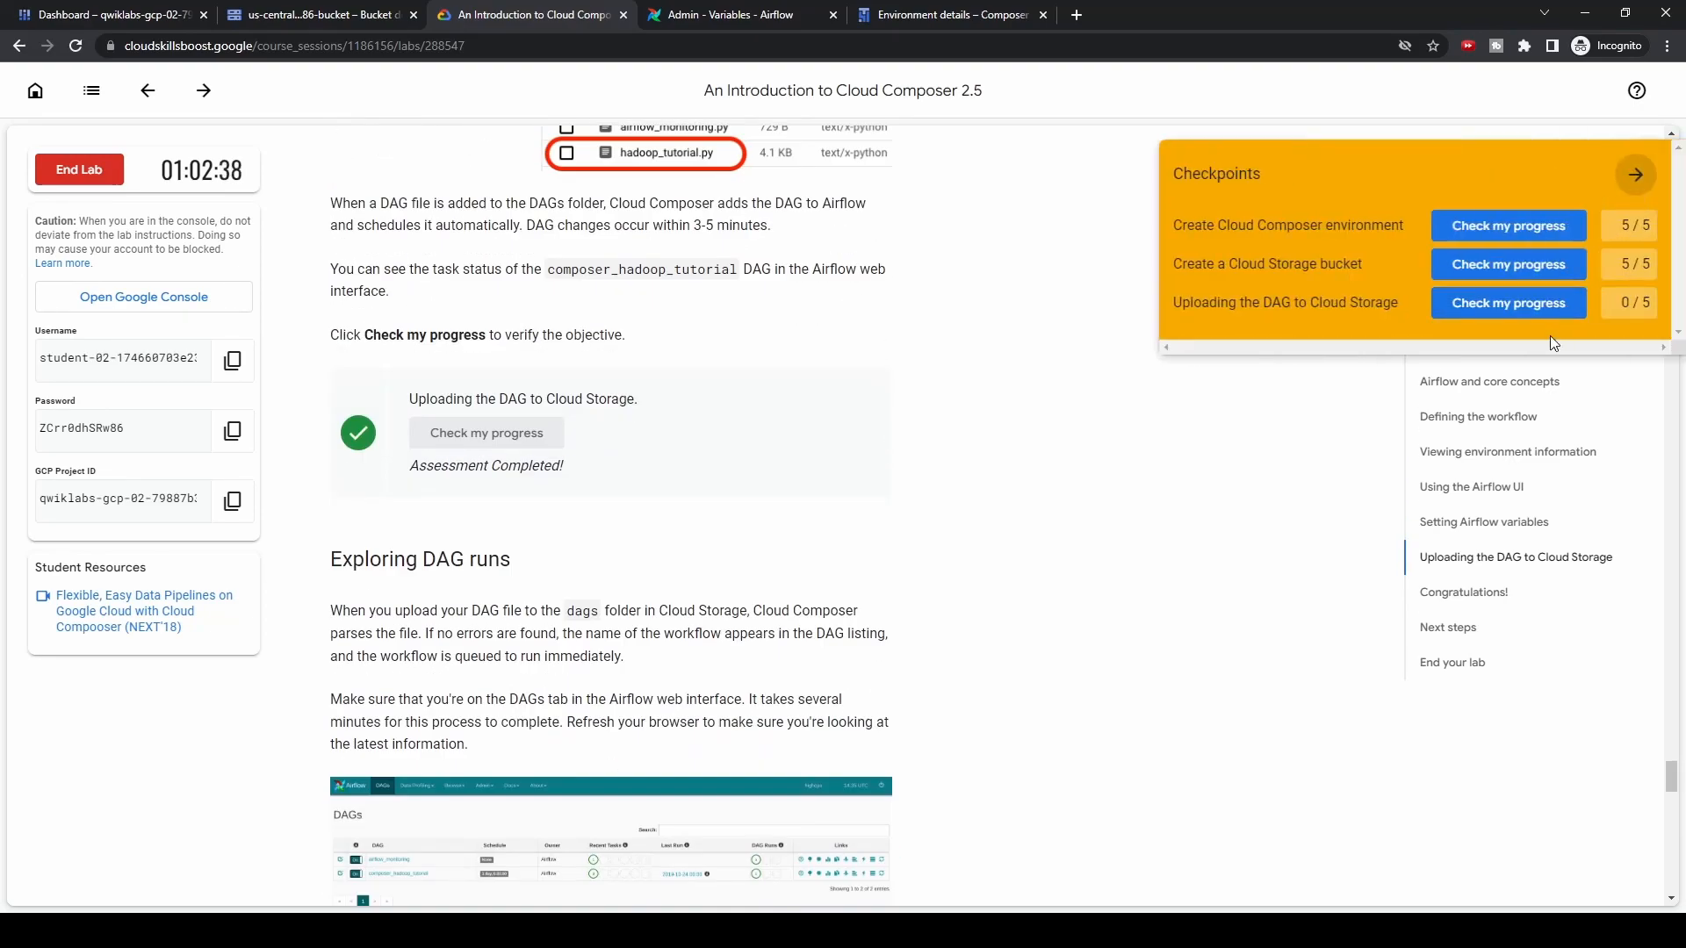
left_click(1503, 303)
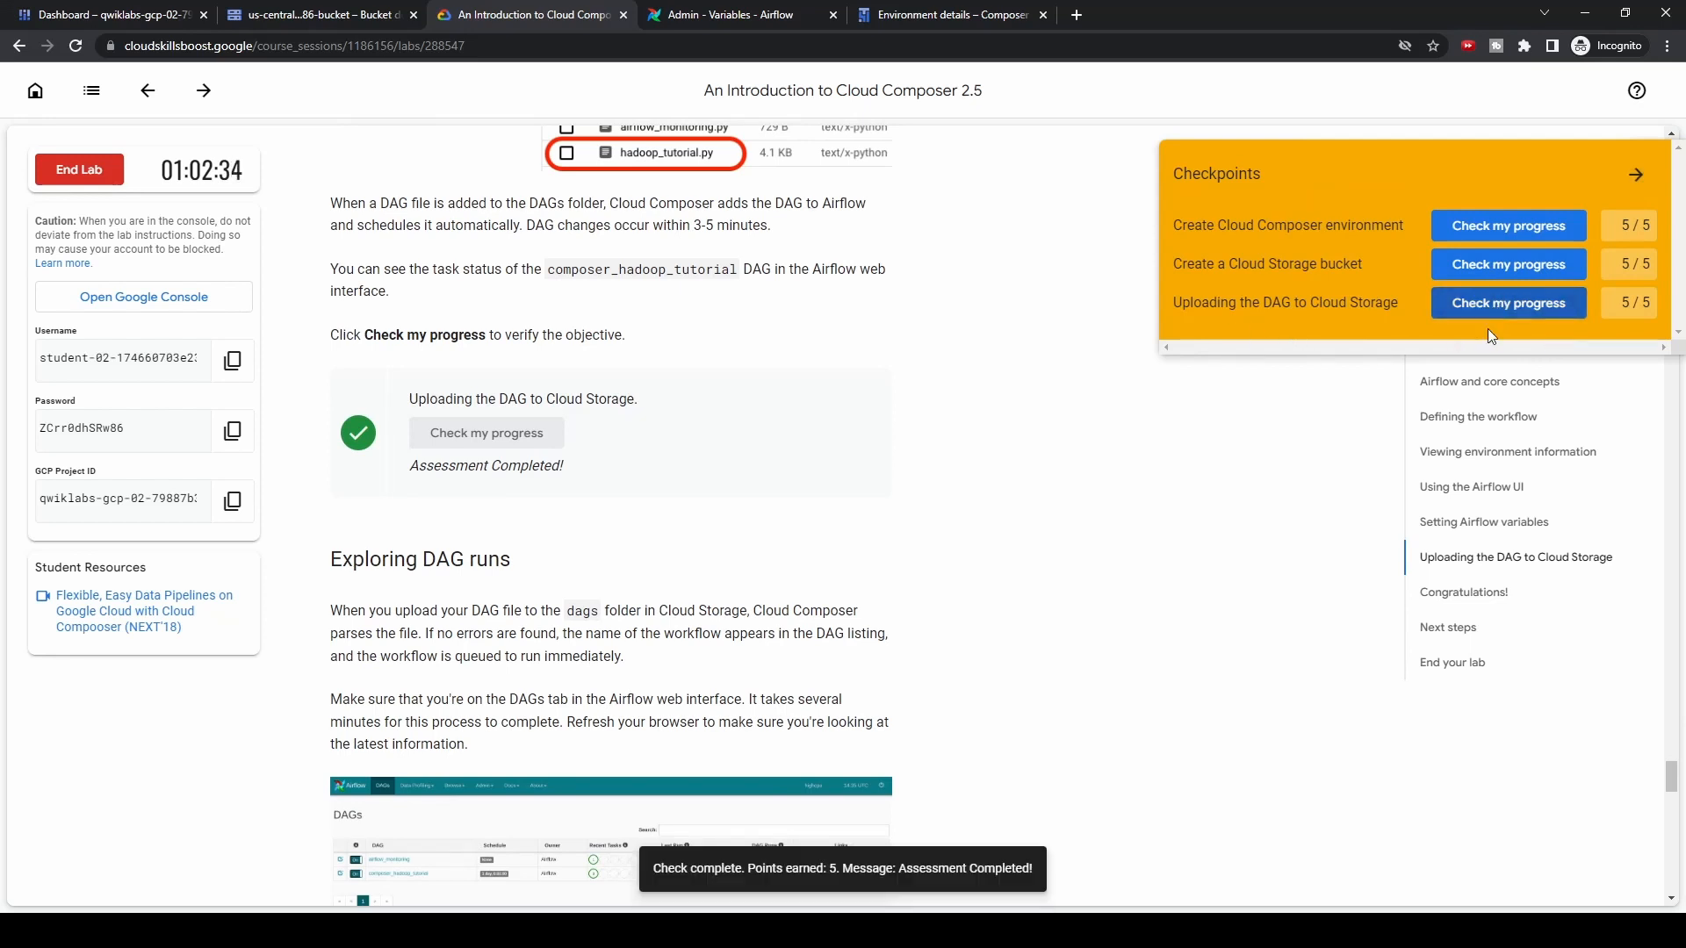
left_click(1635, 175)
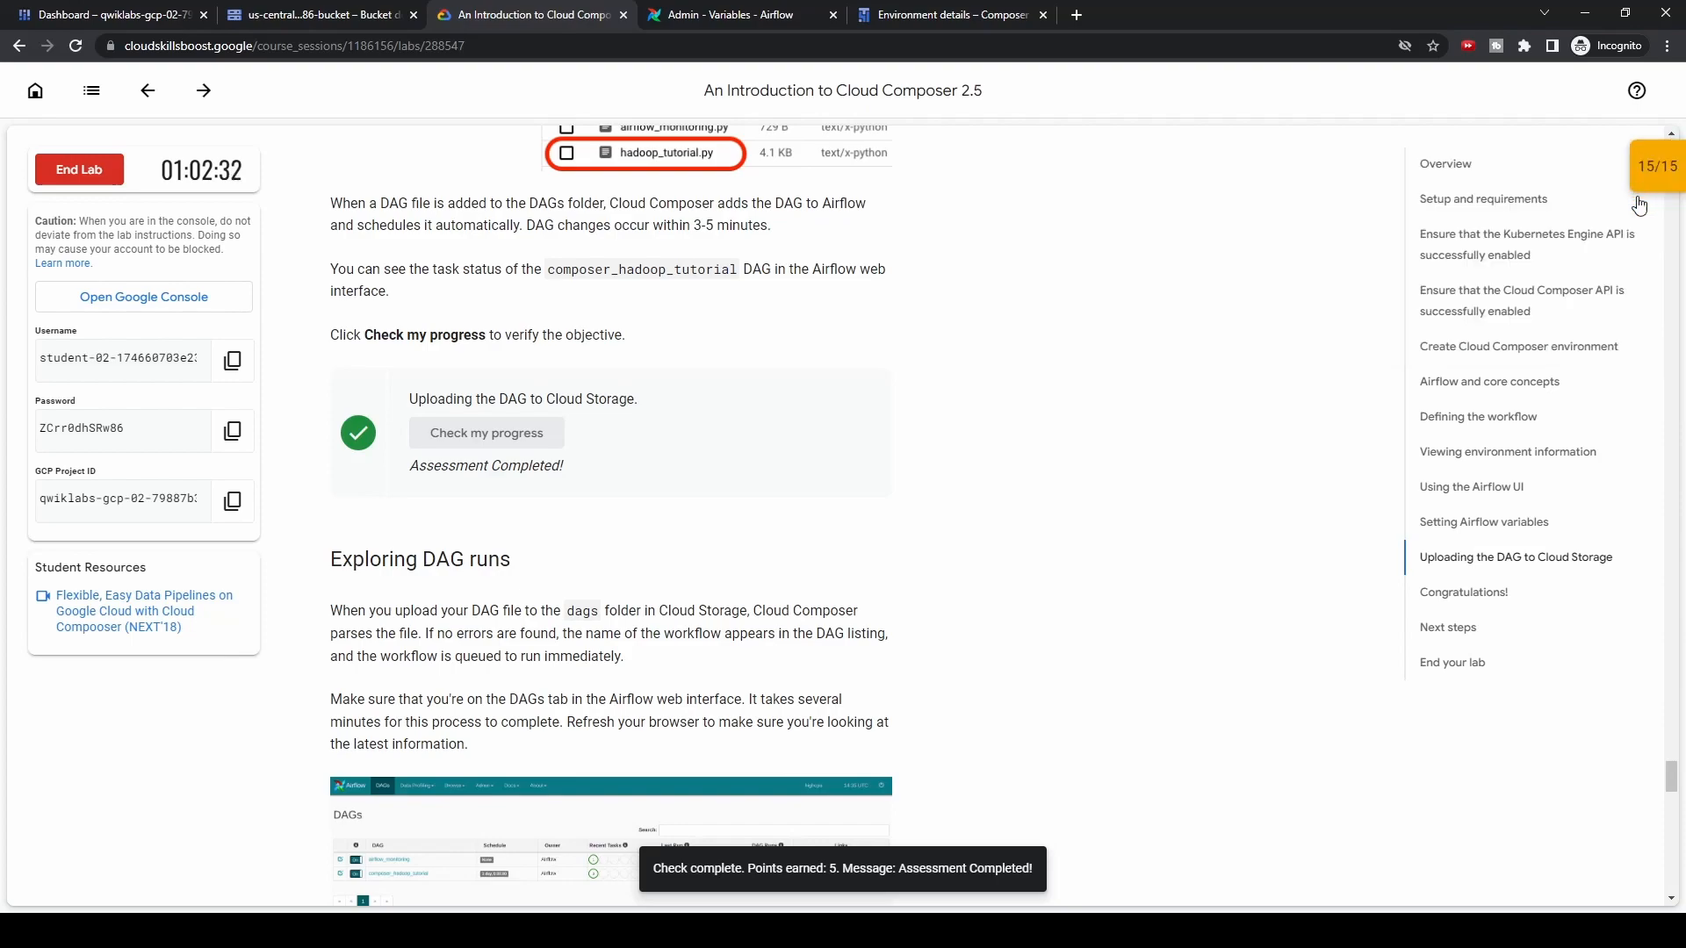
scroll(971, 582, "down", 3)
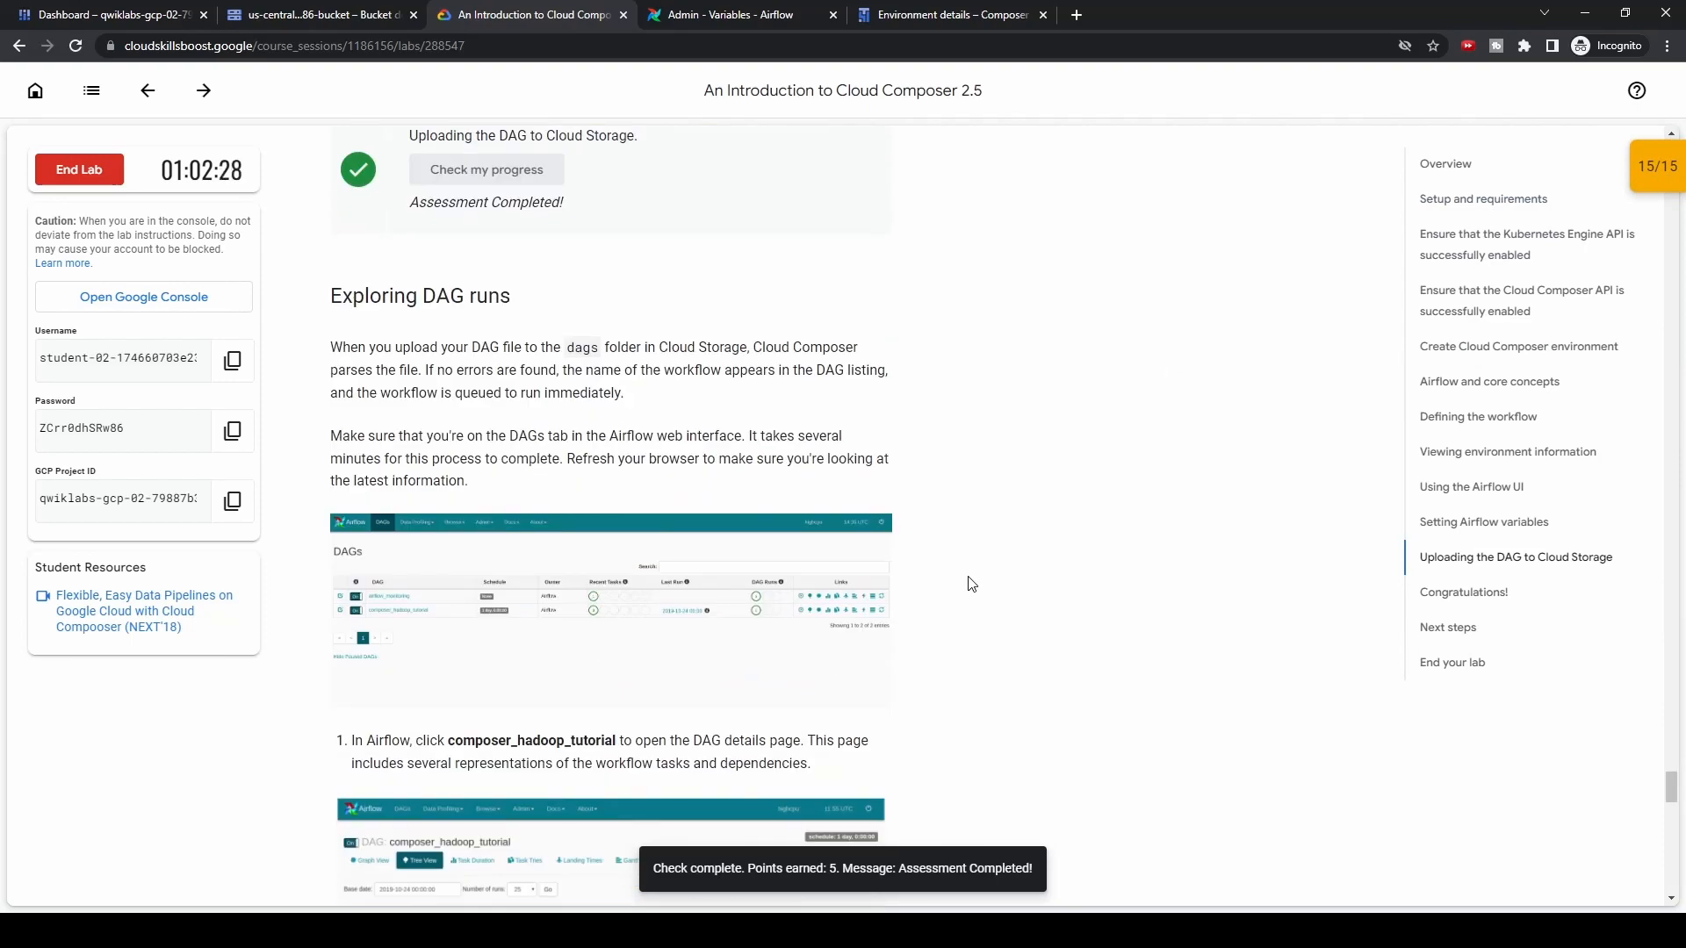
Switch to Airflow, open the composer_hadoop_tutorial DAG from the DAGs list and inspect its task statuses in Graph View
scroll(971, 583, "down", 2)
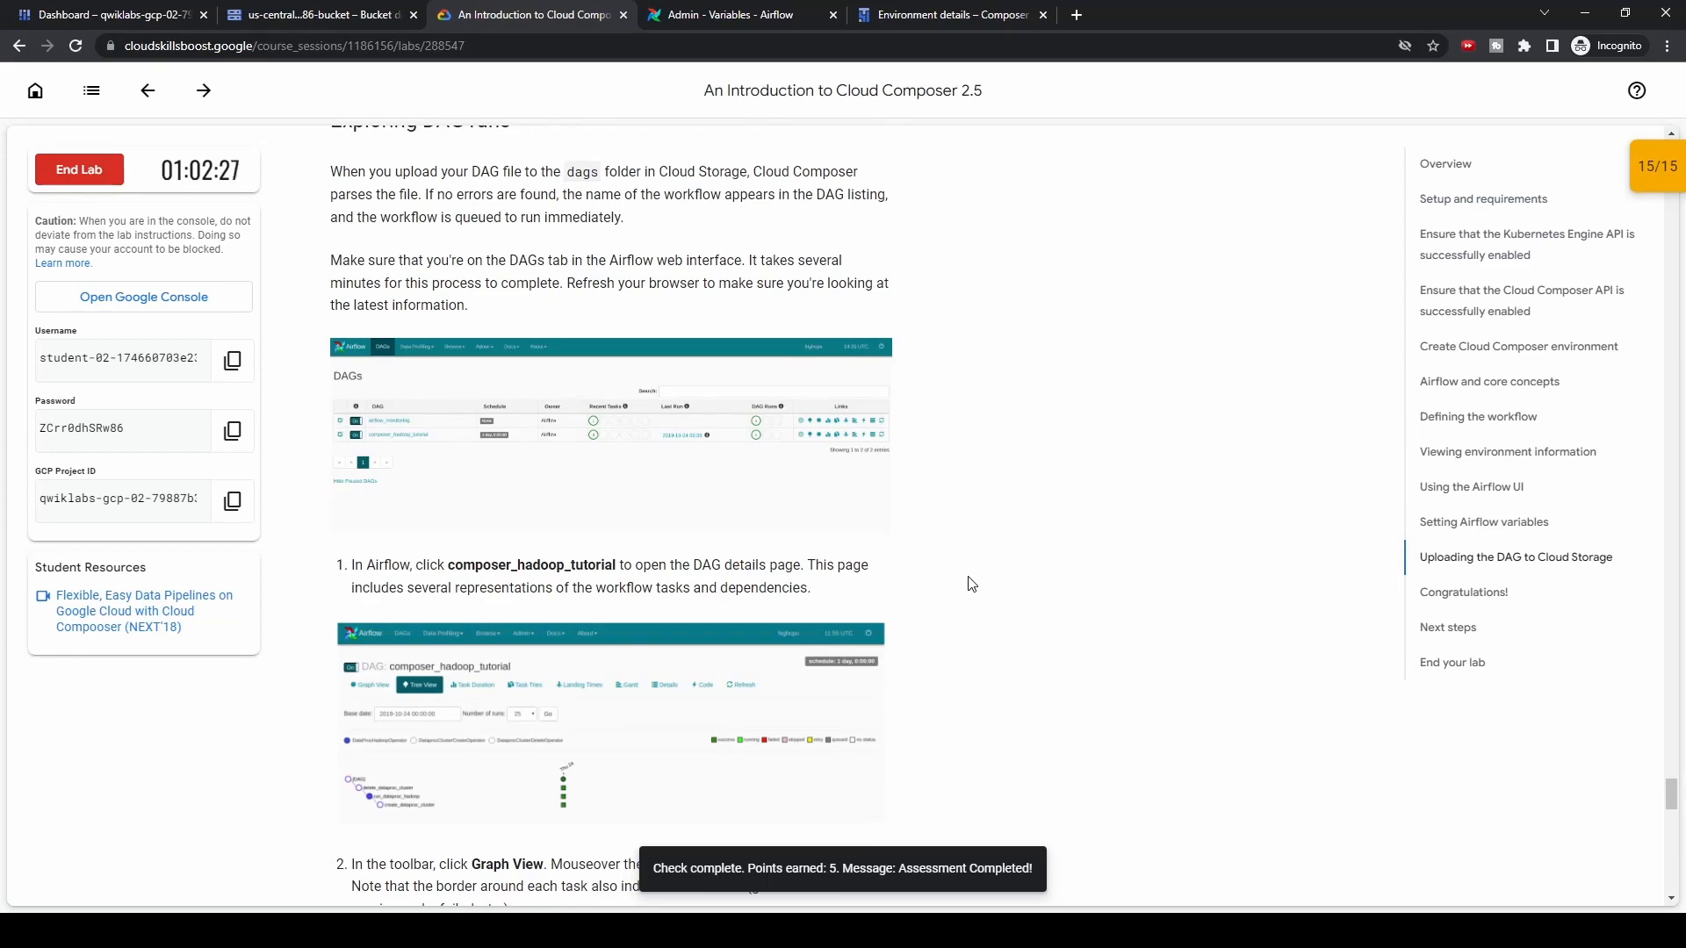
scroll(490, 493, "down", 1)
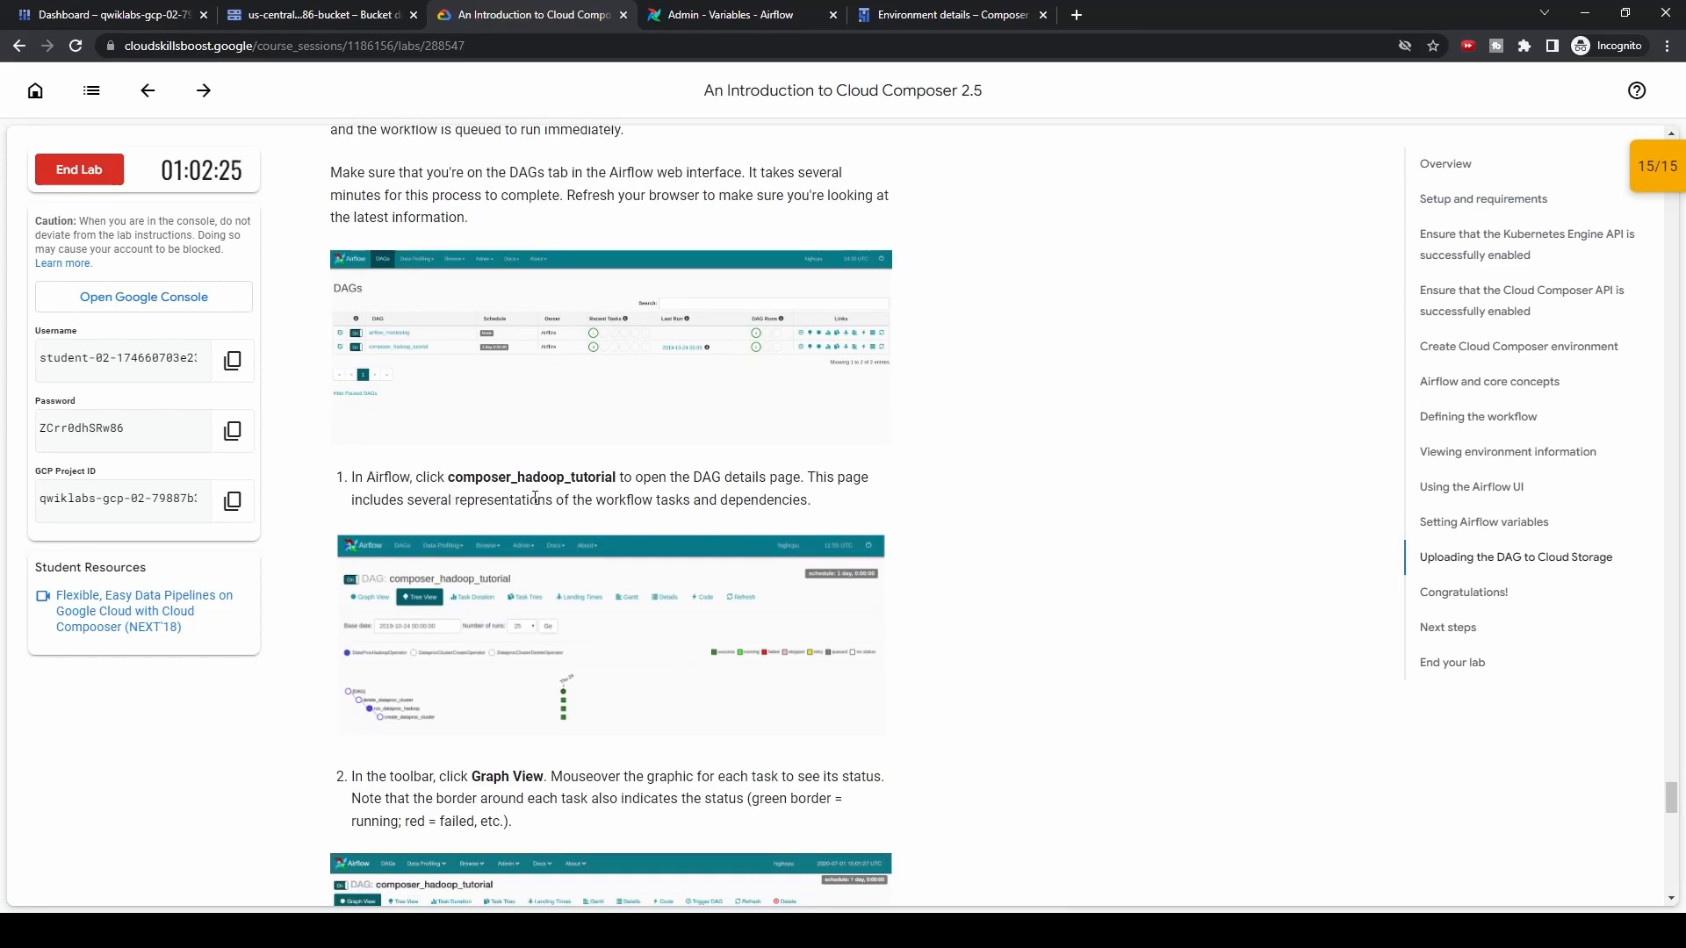
scroll(597, 281, "up", 1)
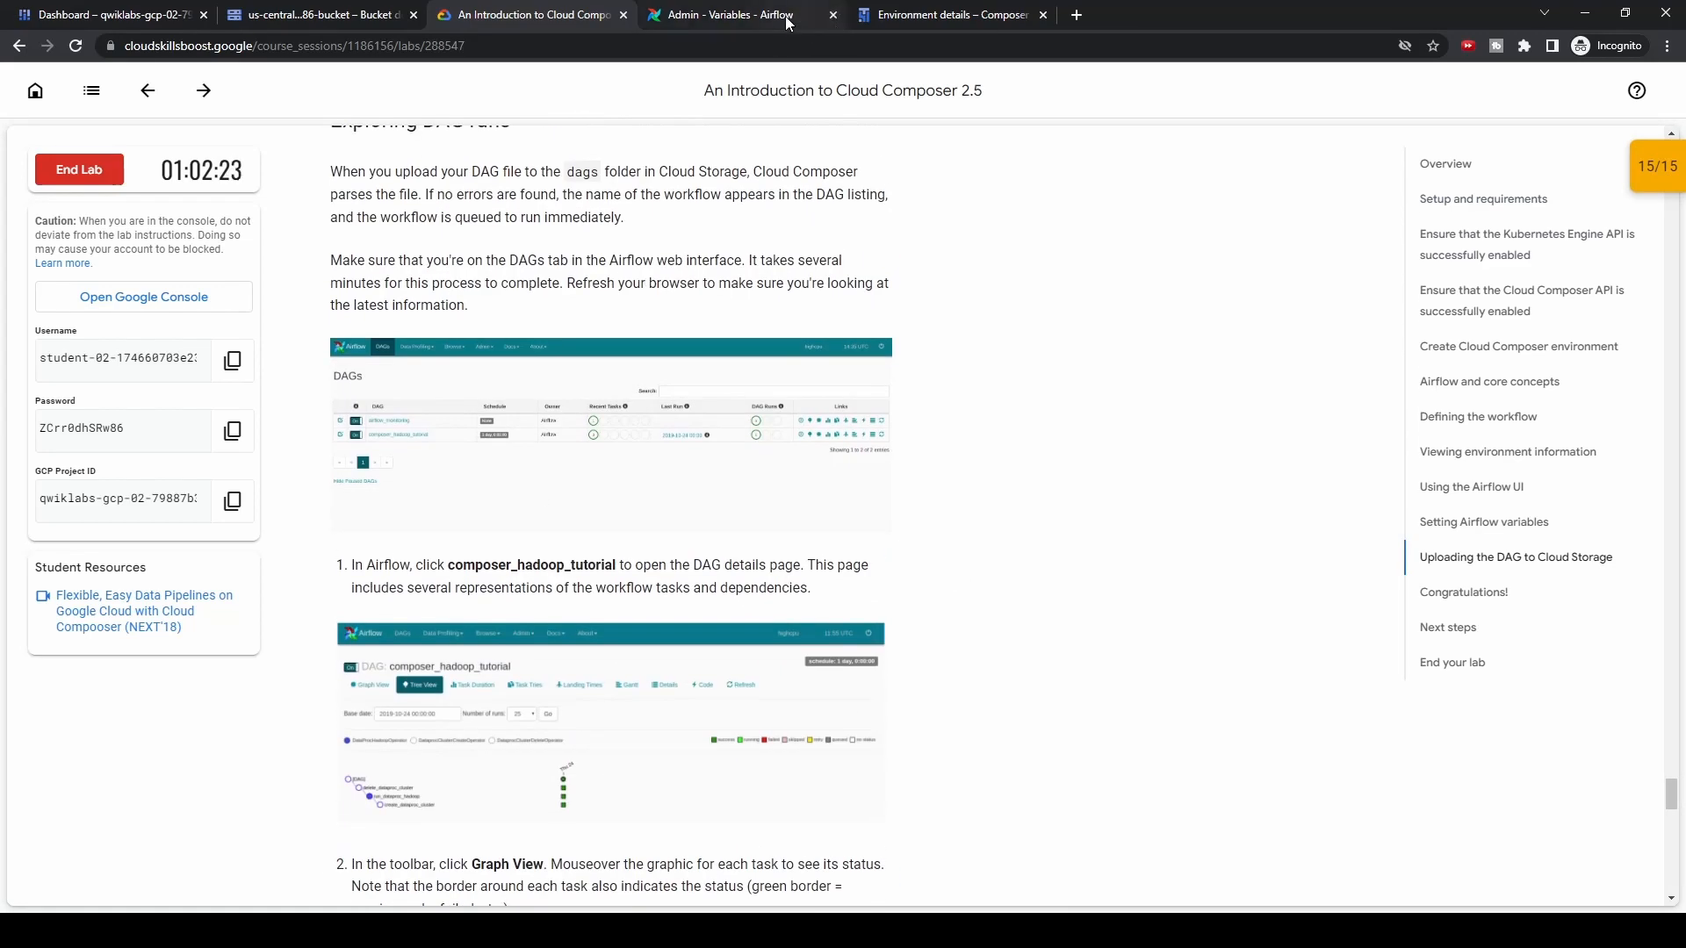
left_click(785, 16)
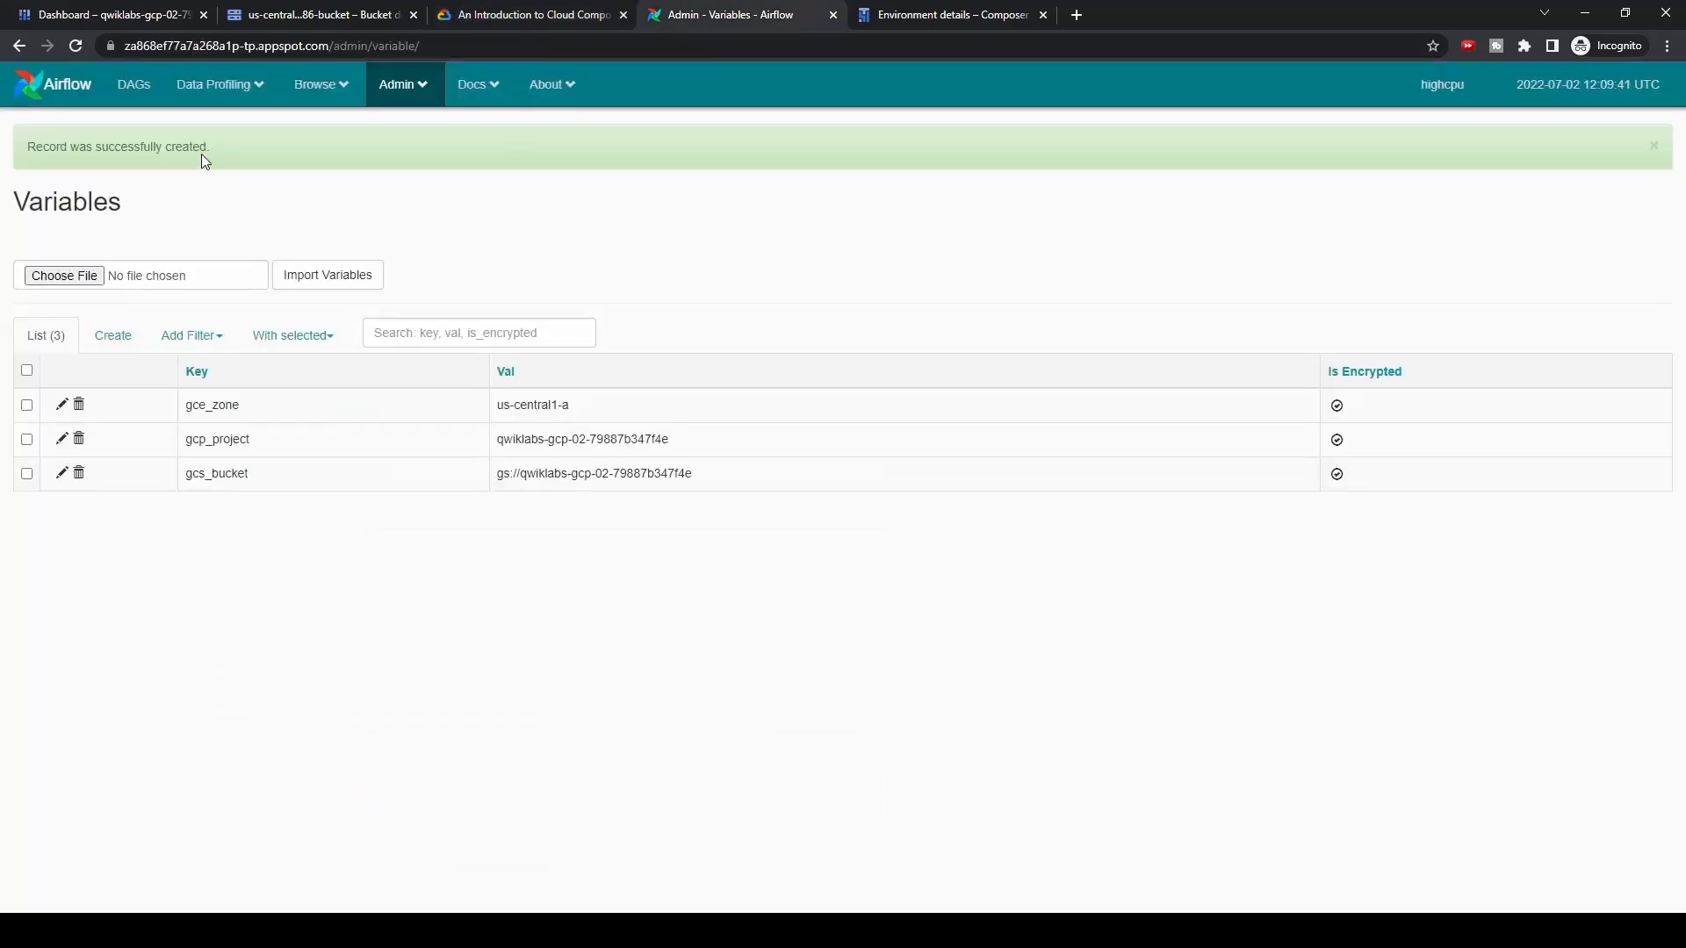
left_click(131, 92)
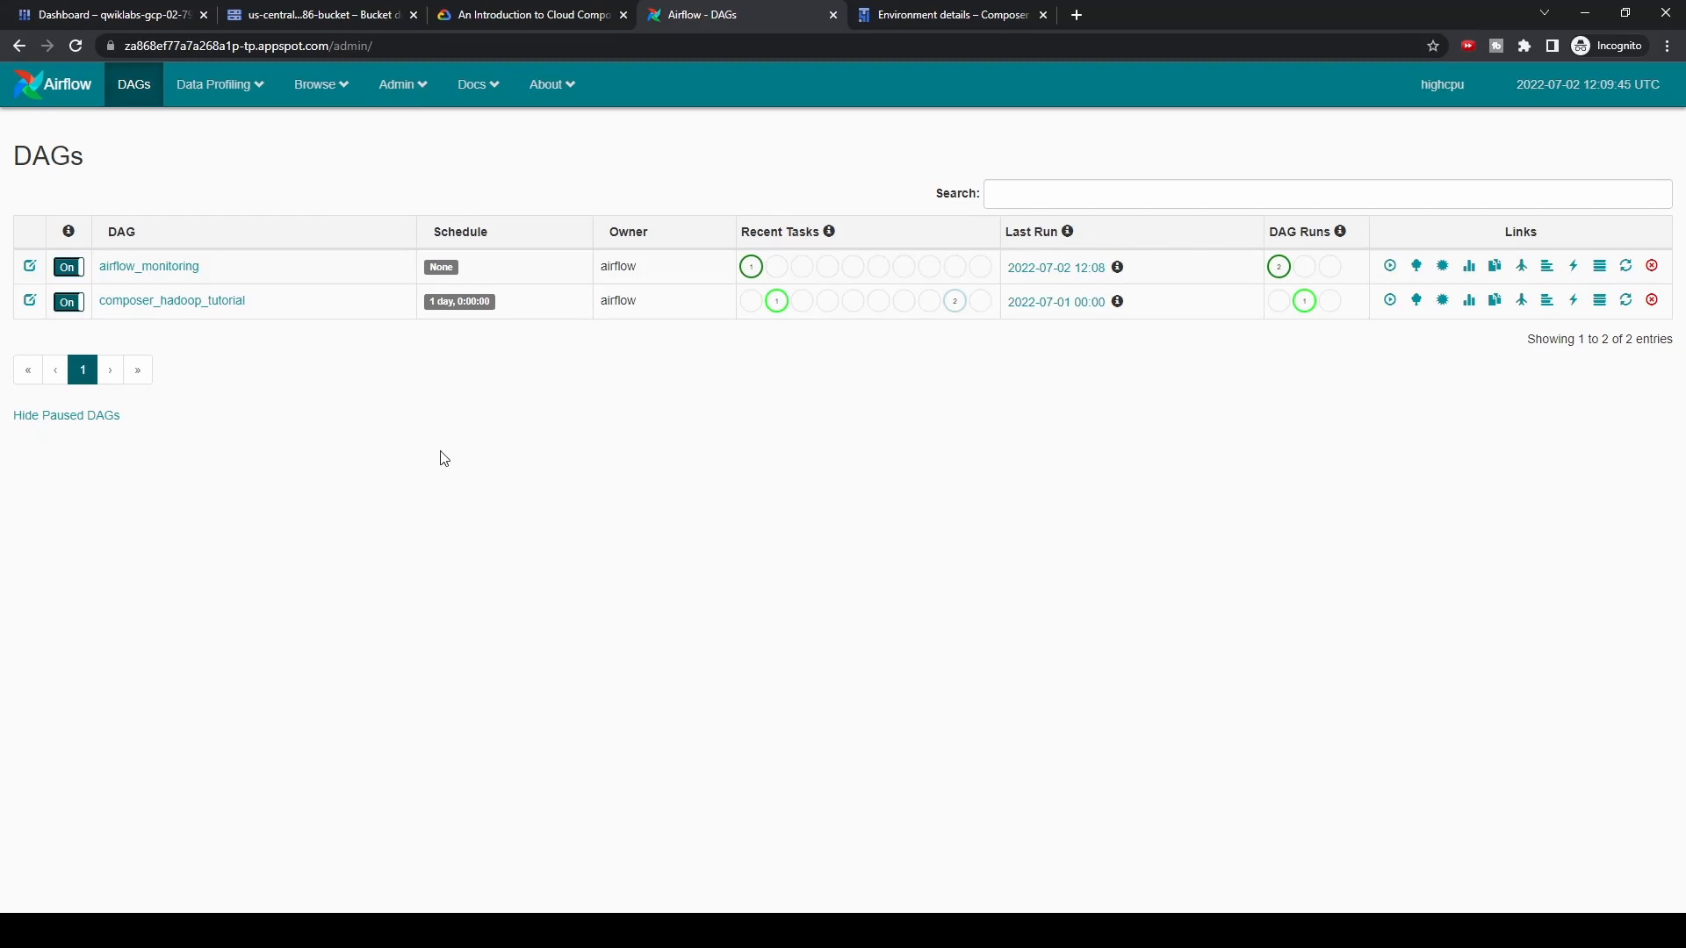
left_click(201, 303)
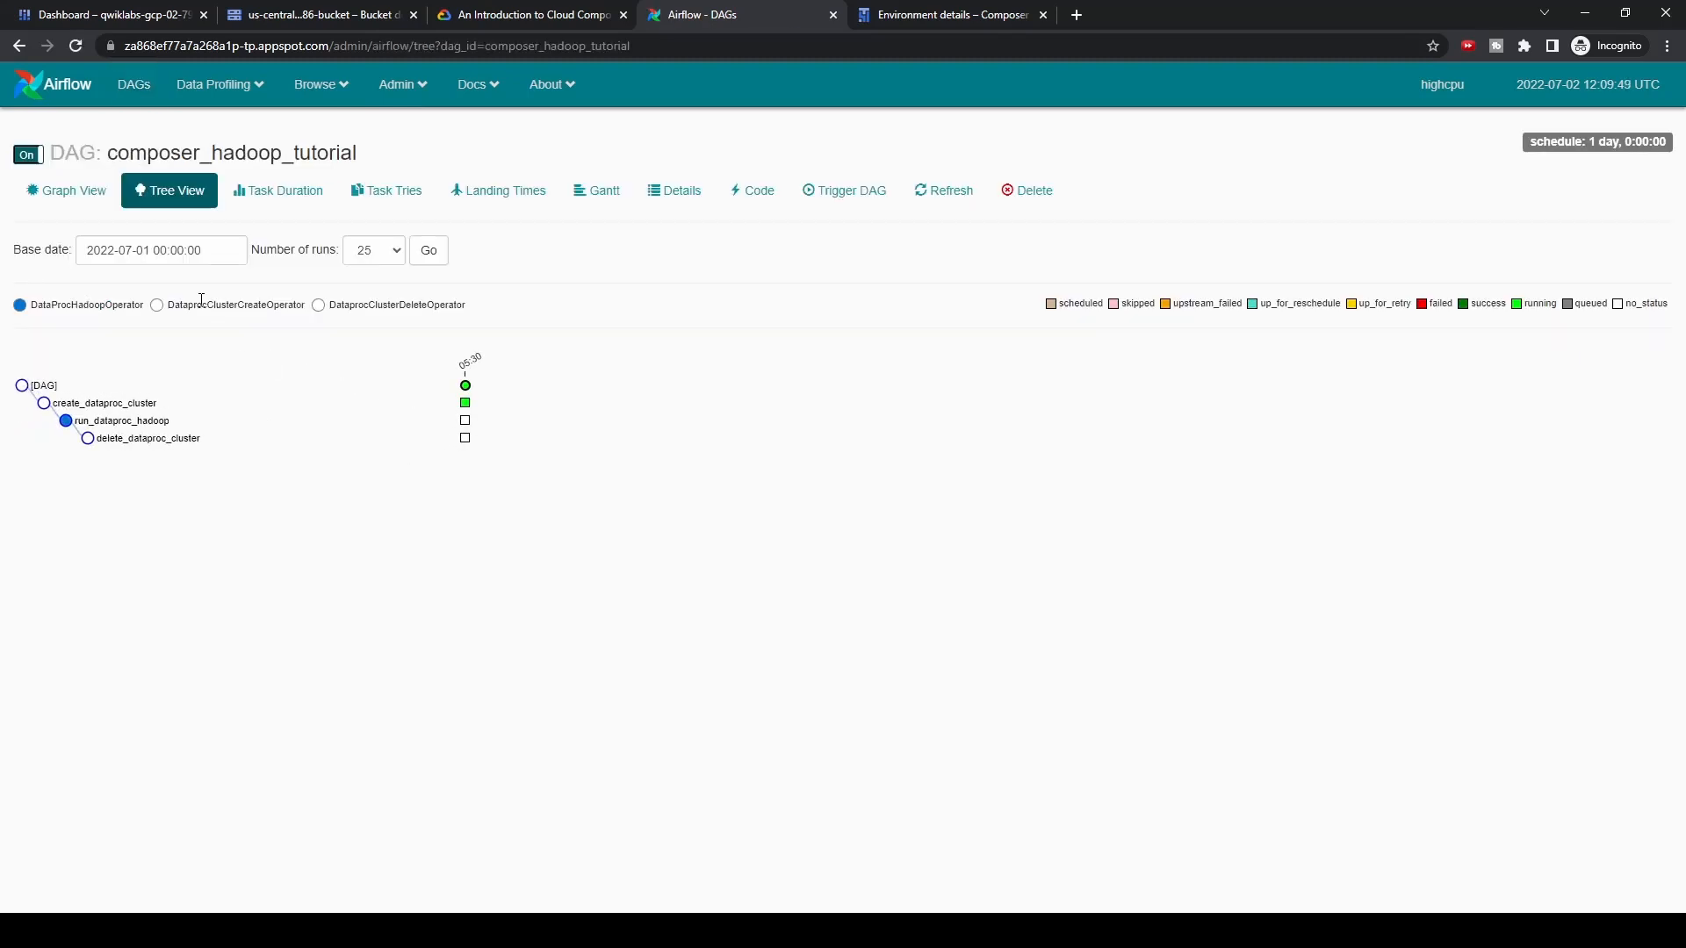
left_click(66, 199)
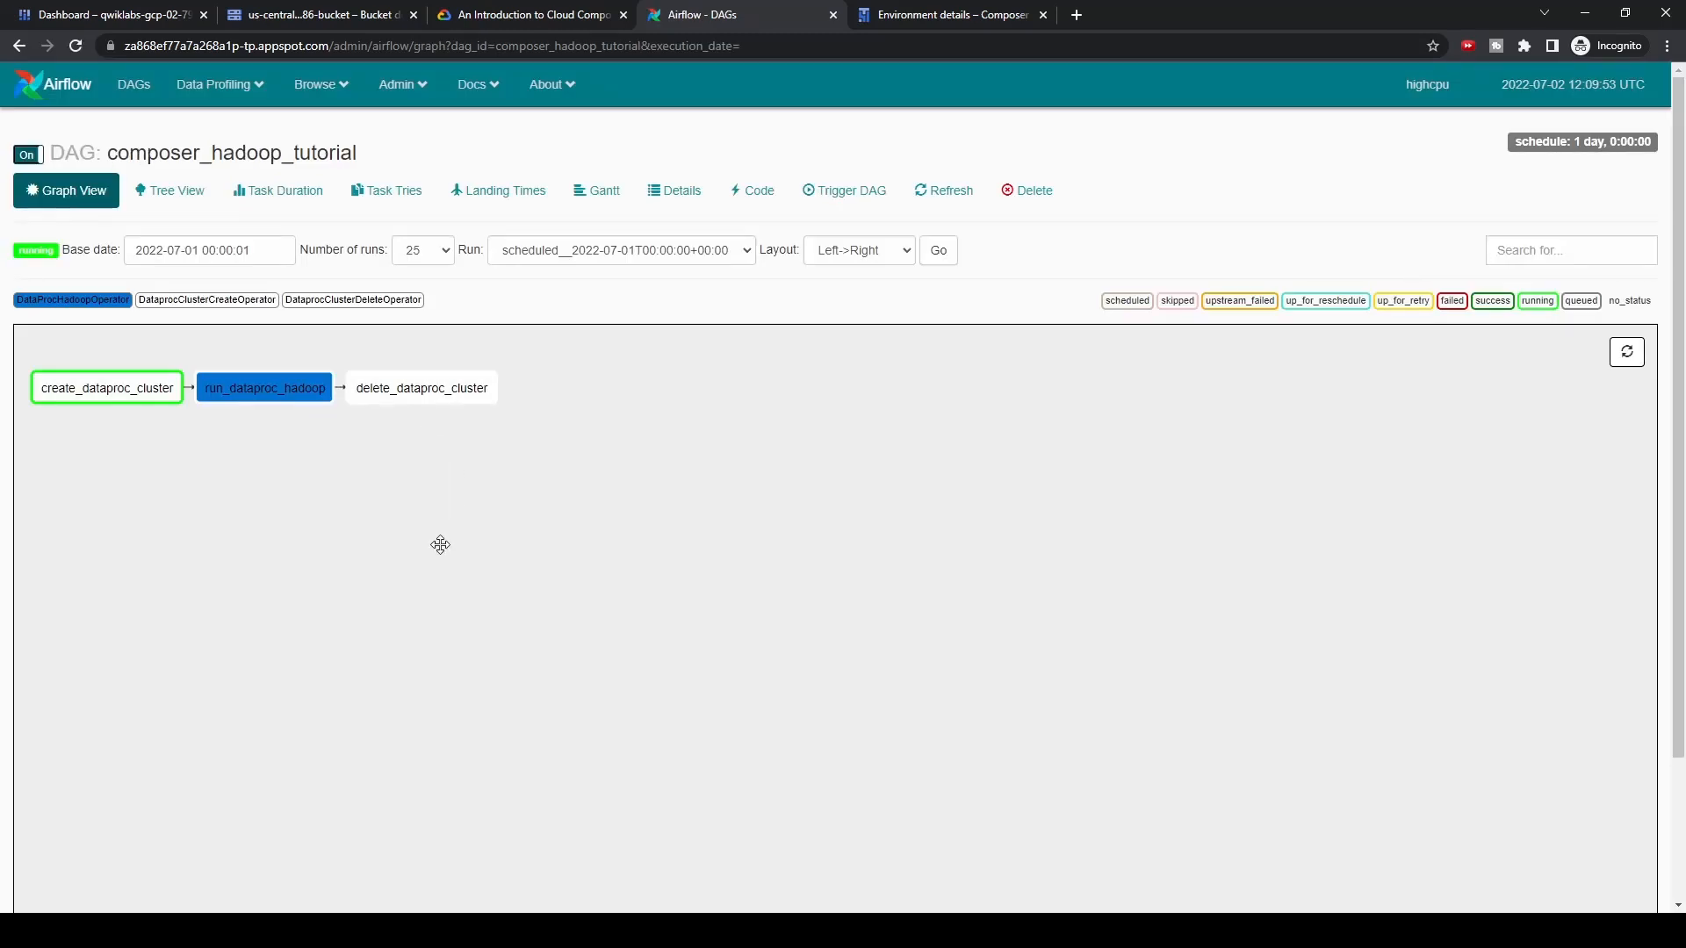
mouse_move(136, 400)
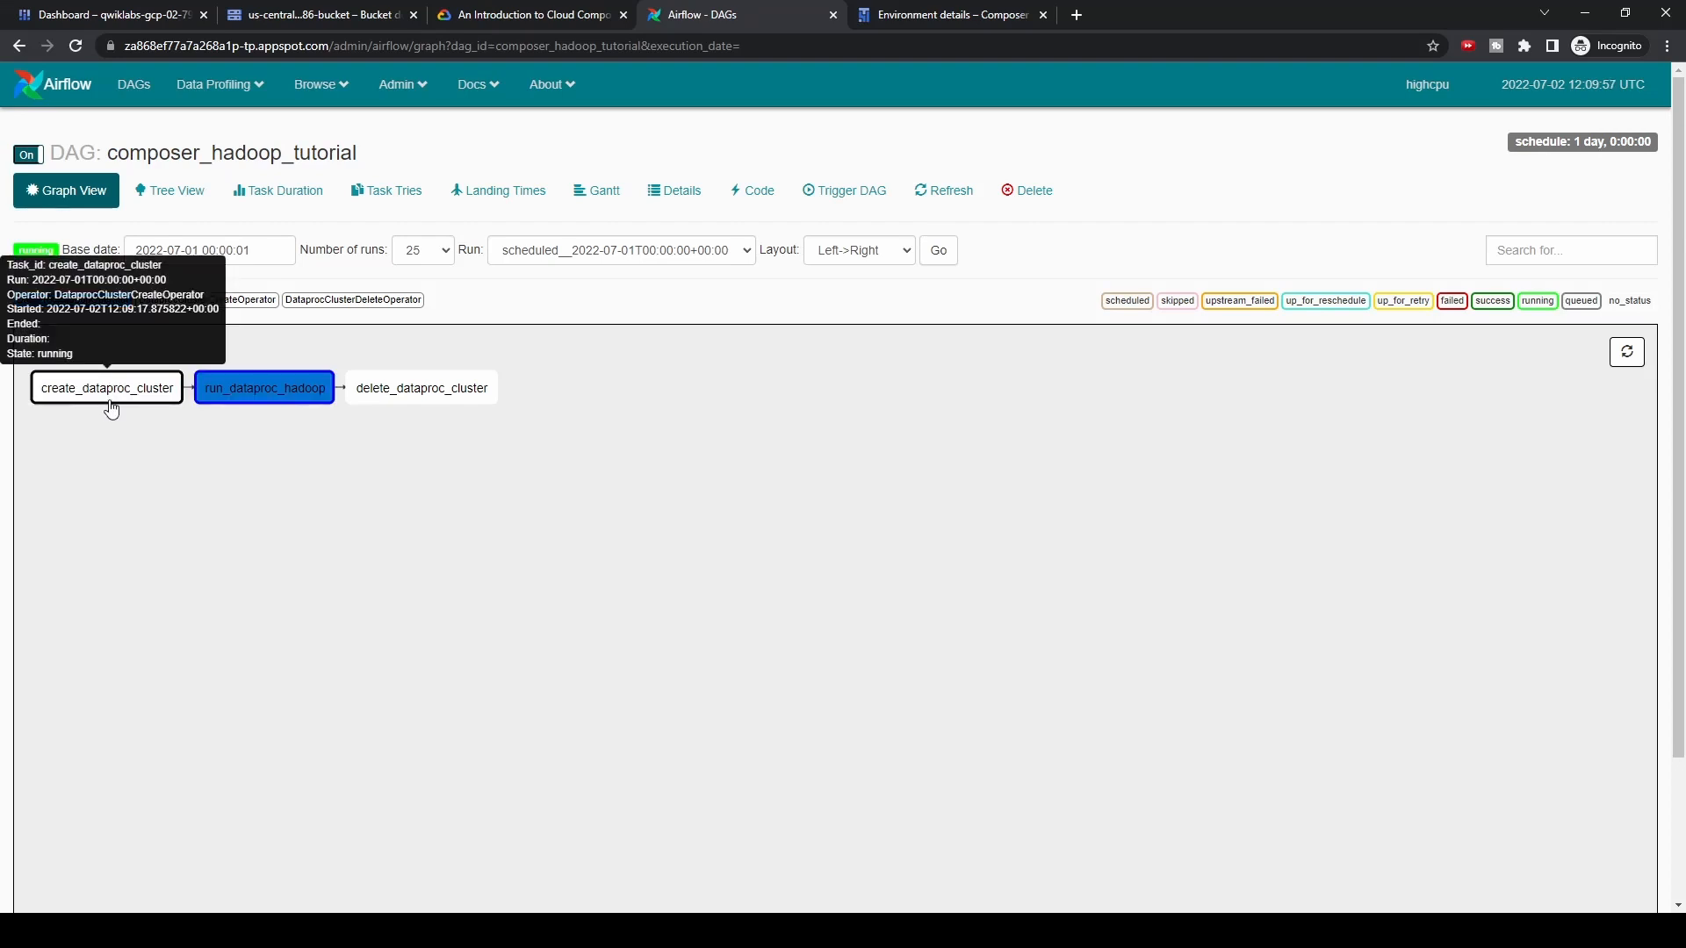
mouse_move(264, 398)
Return to the lab instructions and enlarge the Tree View and Graph View example images in Exploring DAG runs
left_click(525, 19)
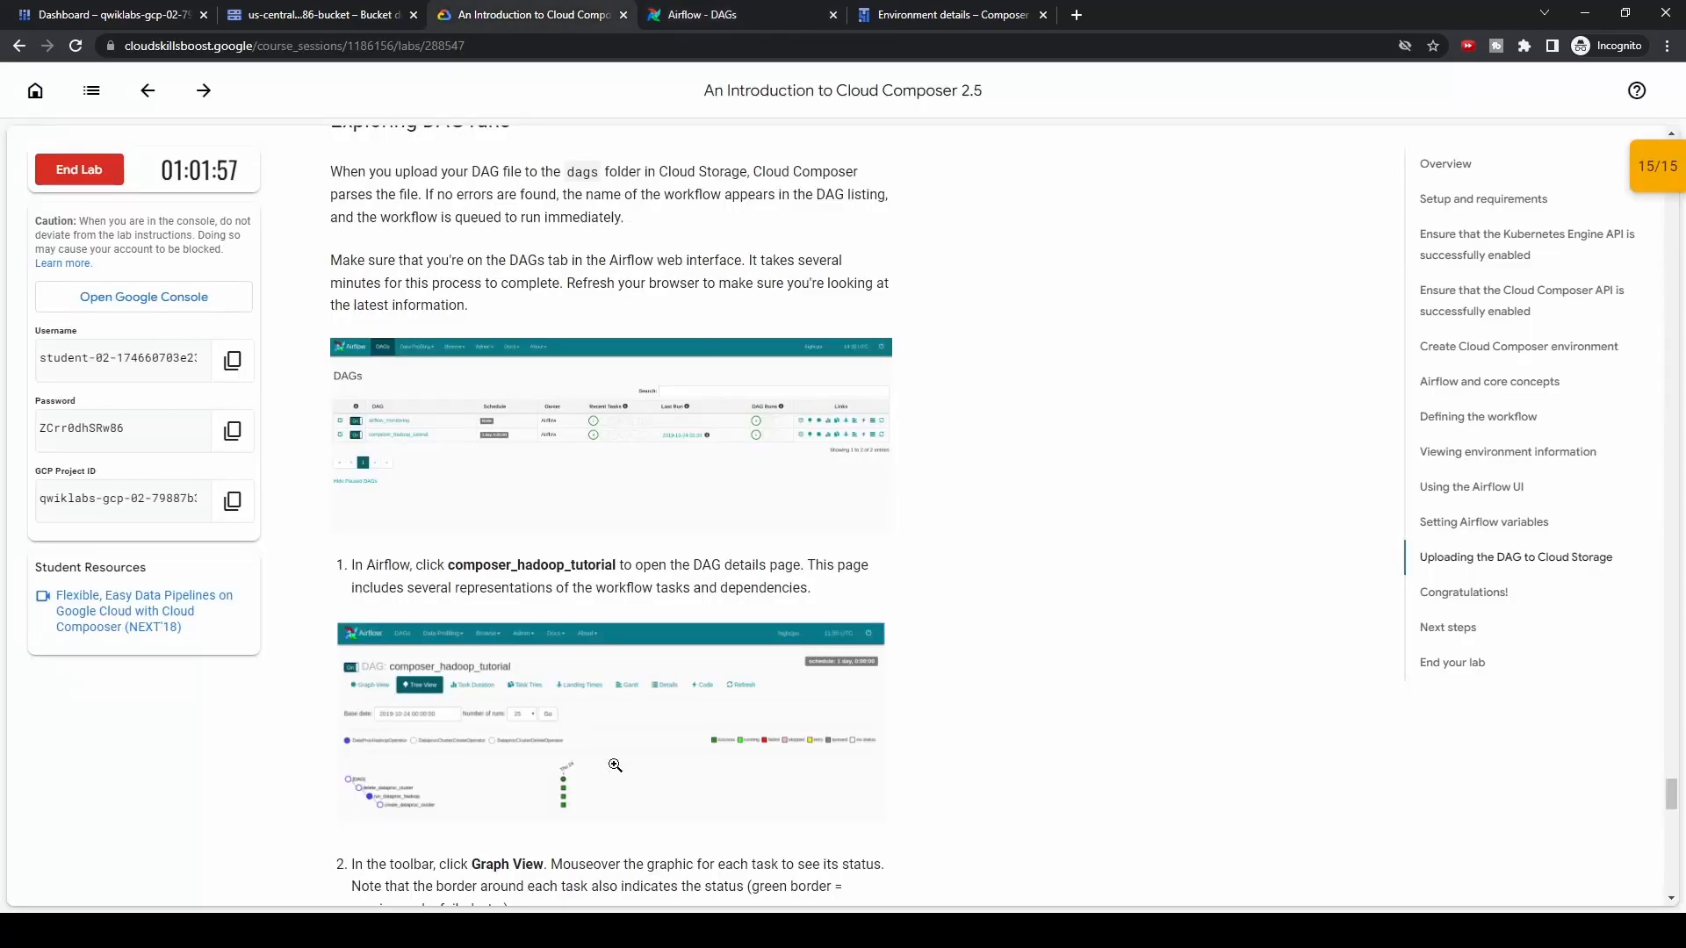
scroll(646, 766, "down", 2)
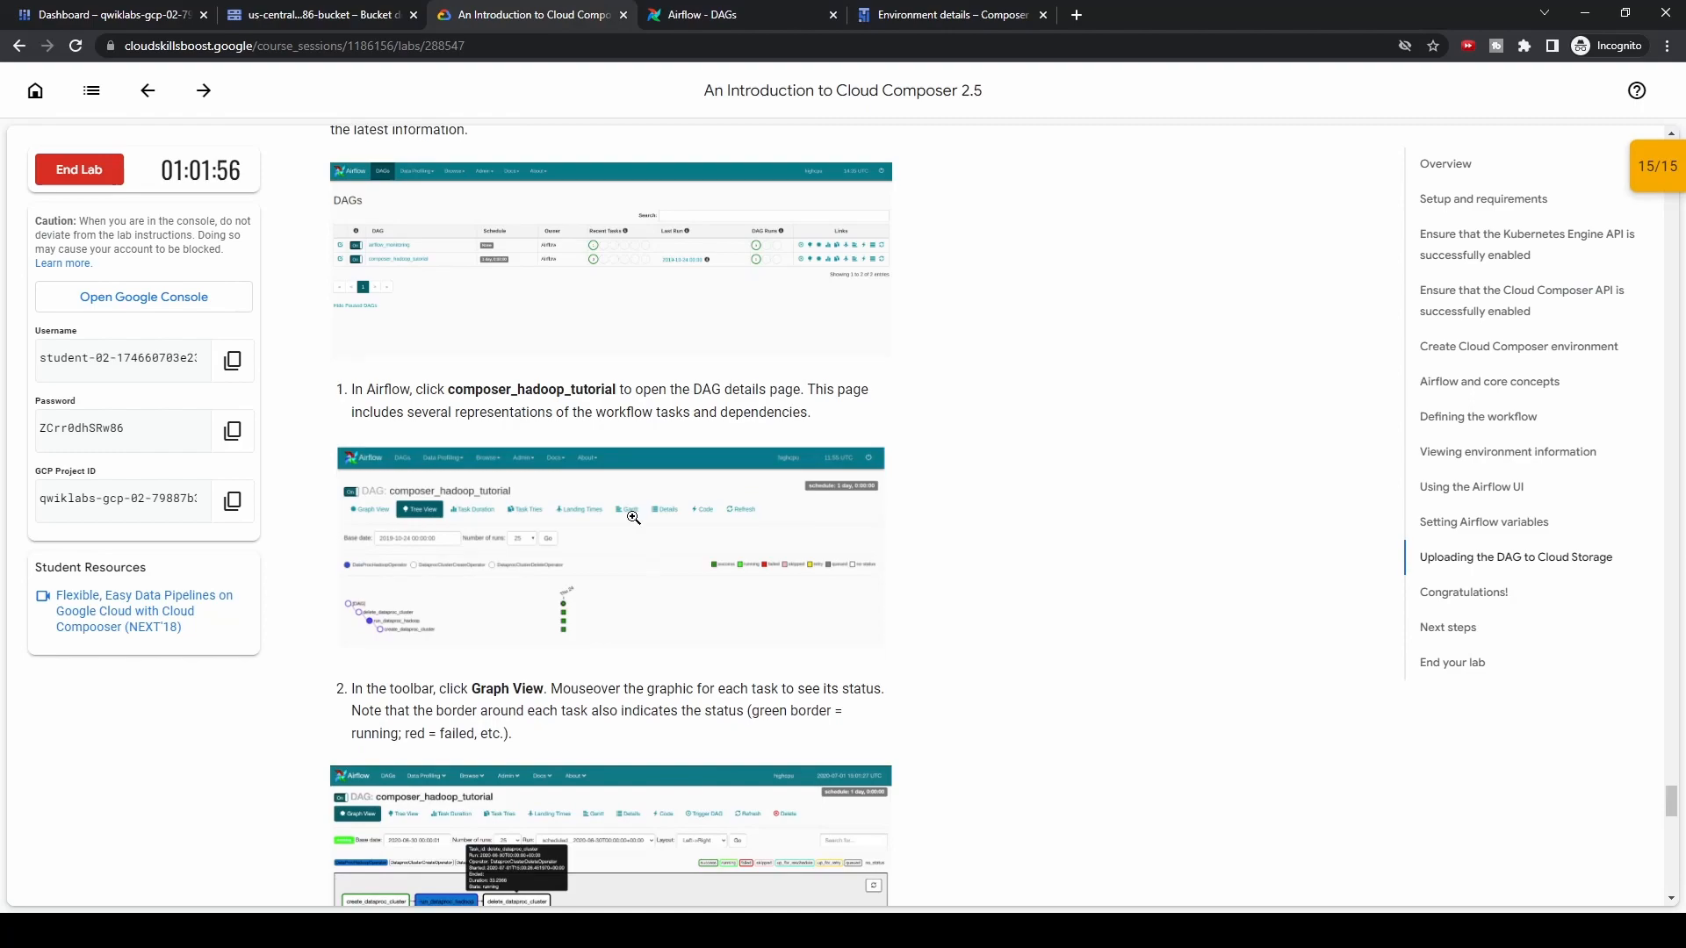
scroll(728, 533, "down", 1)
left_click(703, 533)
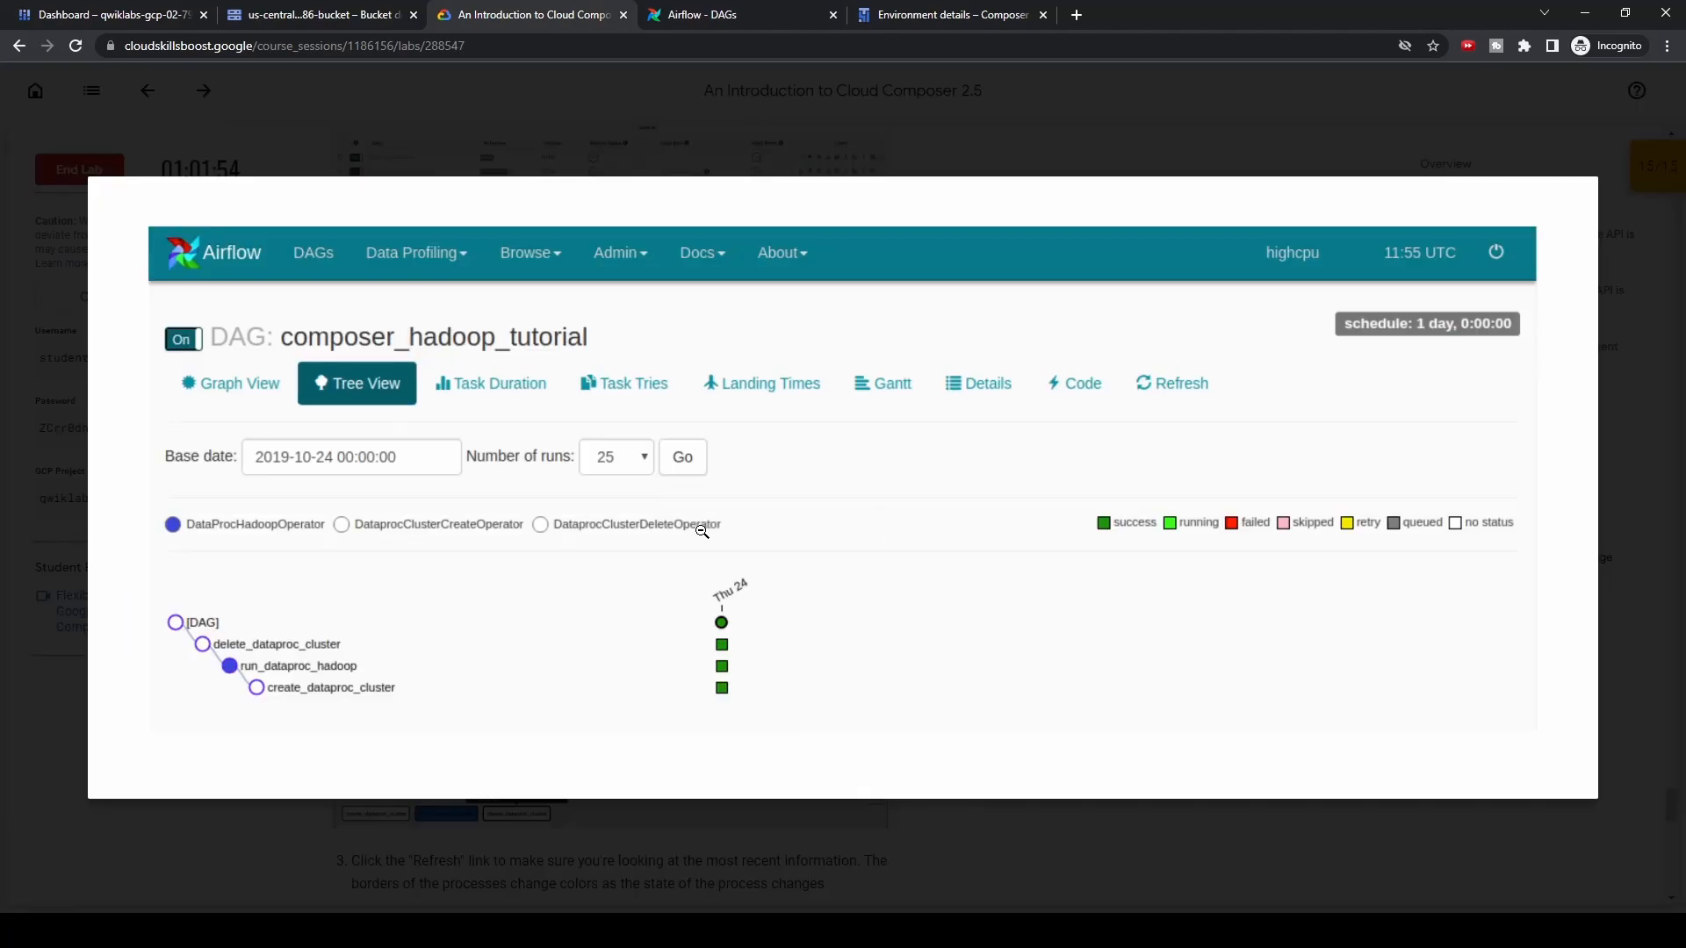
left_click(310, 634)
scroll(673, 614, "down", 3)
left_click(674, 413)
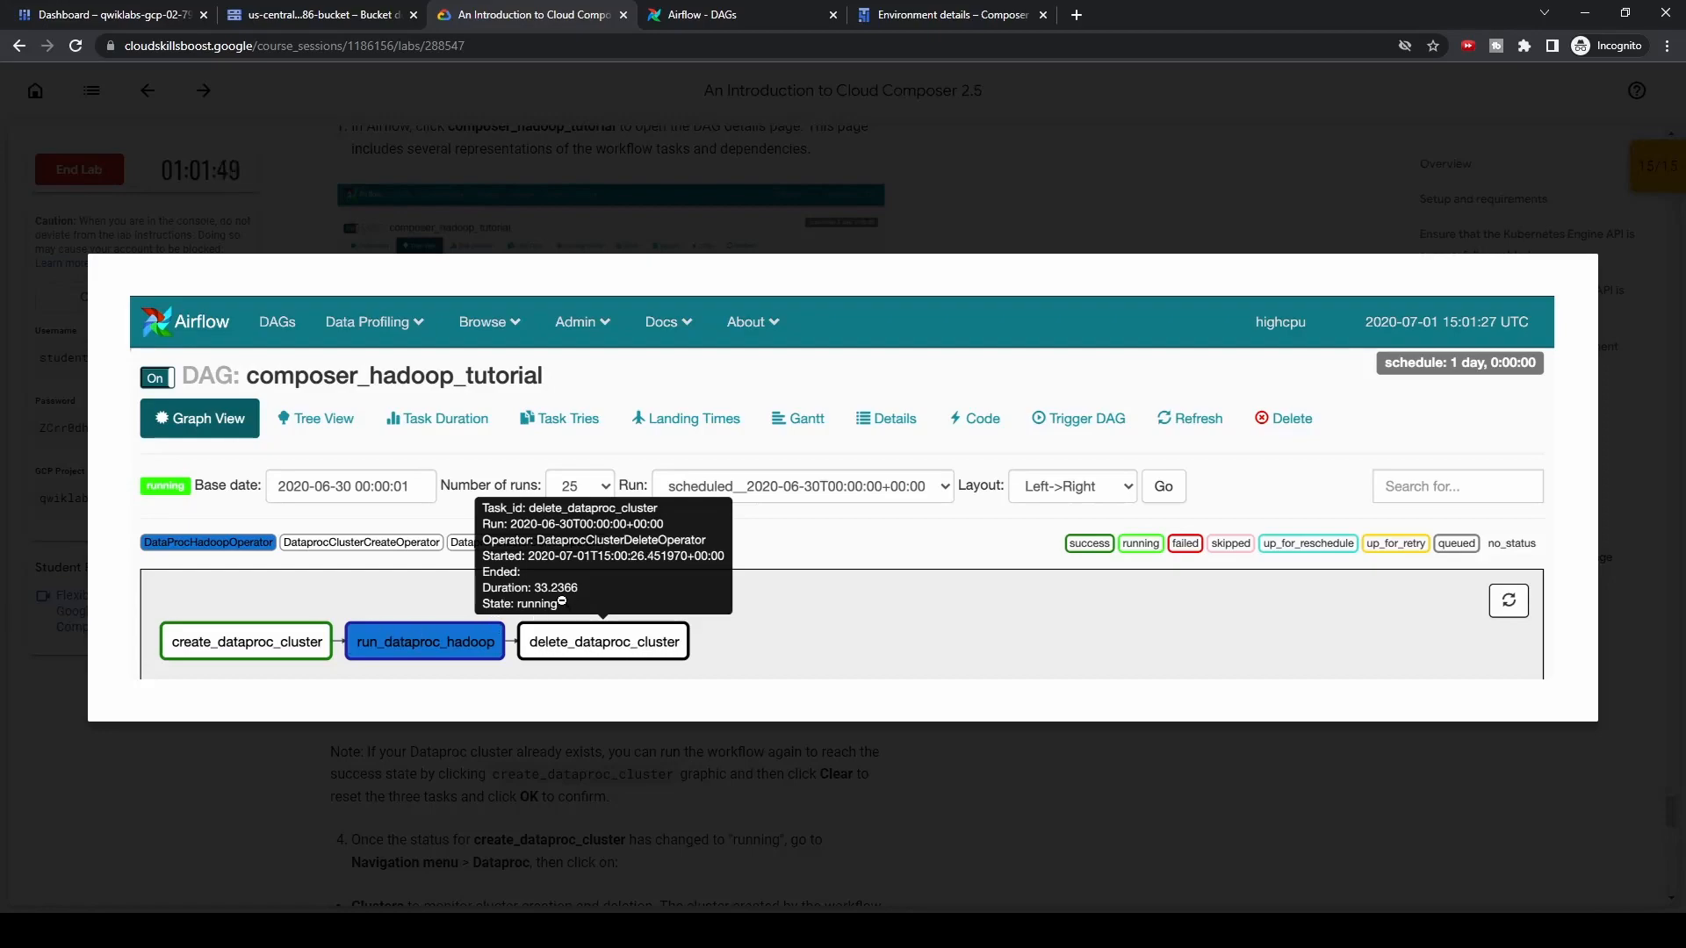
left_click(763, 629)
Read the remaining lab instructions on refreshing the DAG, monitoring Dataproc clusters and jobs, and viewing the wordcount results
scroll(710, 634, "down", 1)
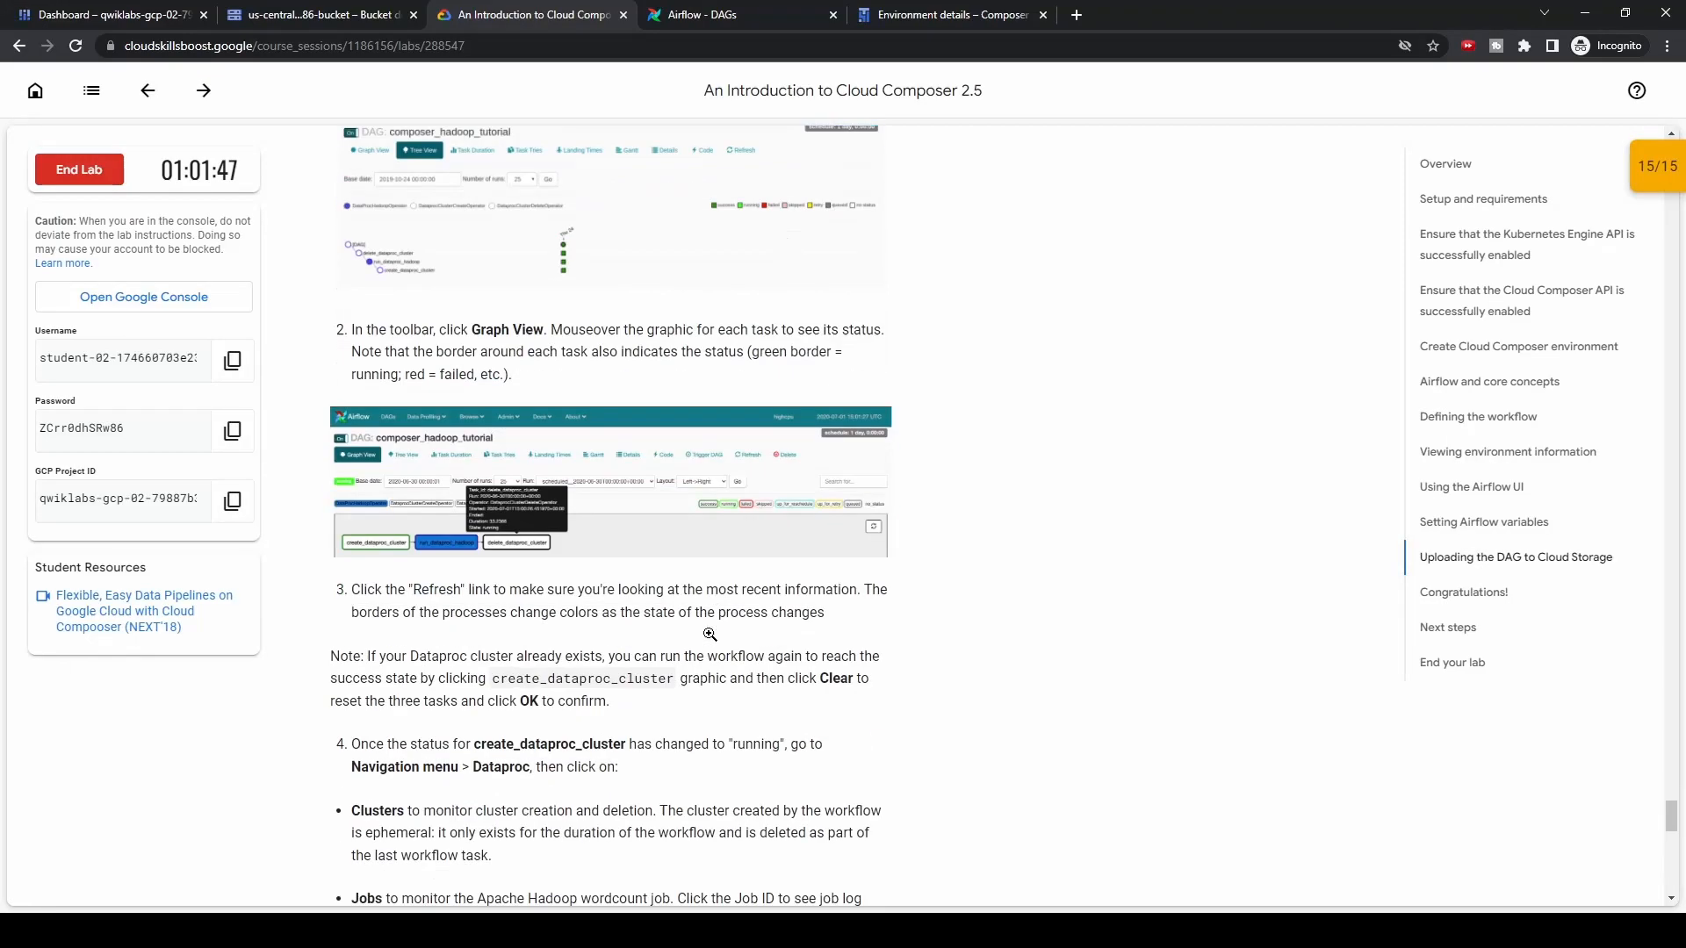
scroll(709, 634, "down", 3)
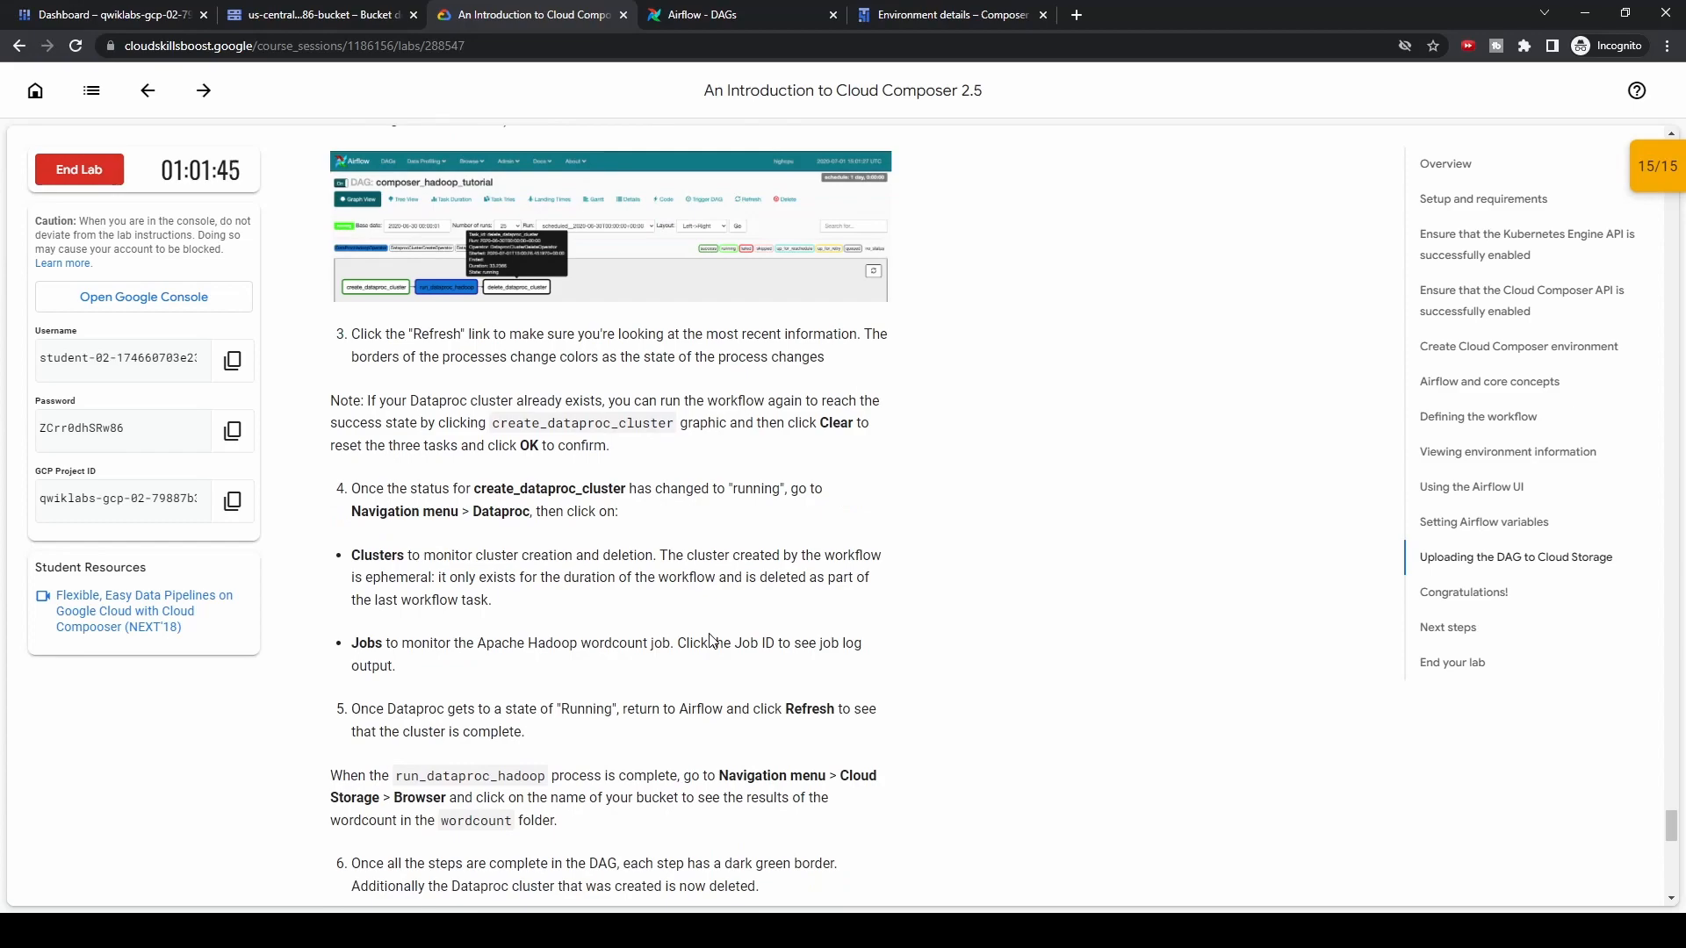
scroll(710, 640, "down", 1)
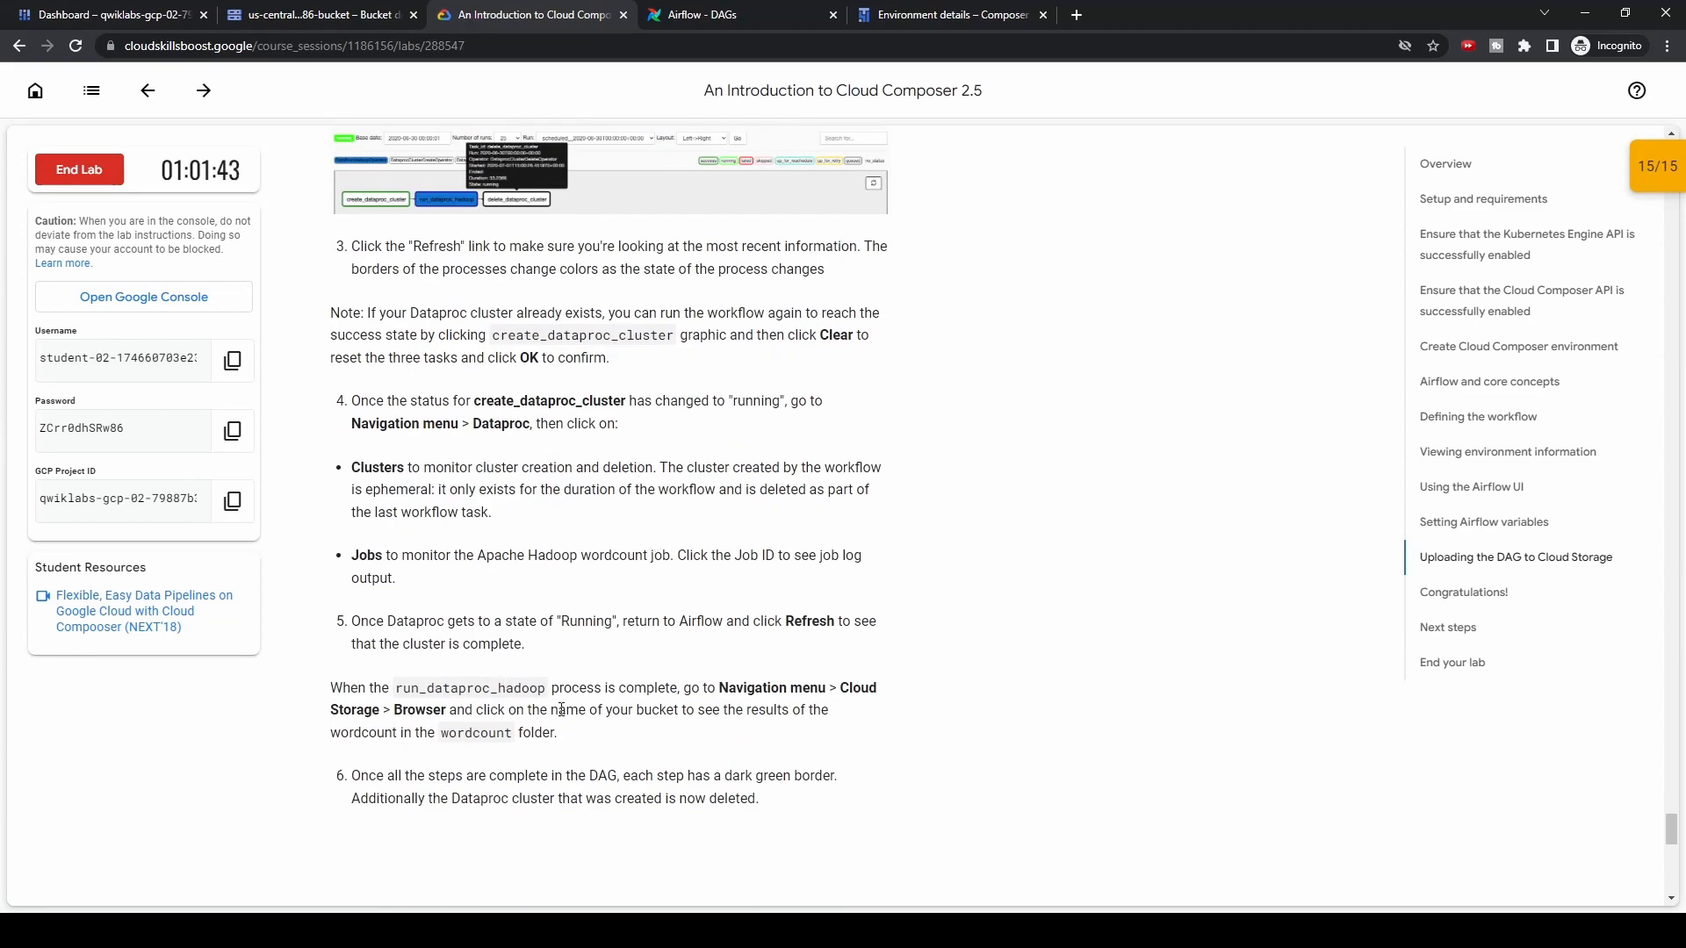
scroll(561, 709, "down", 2)
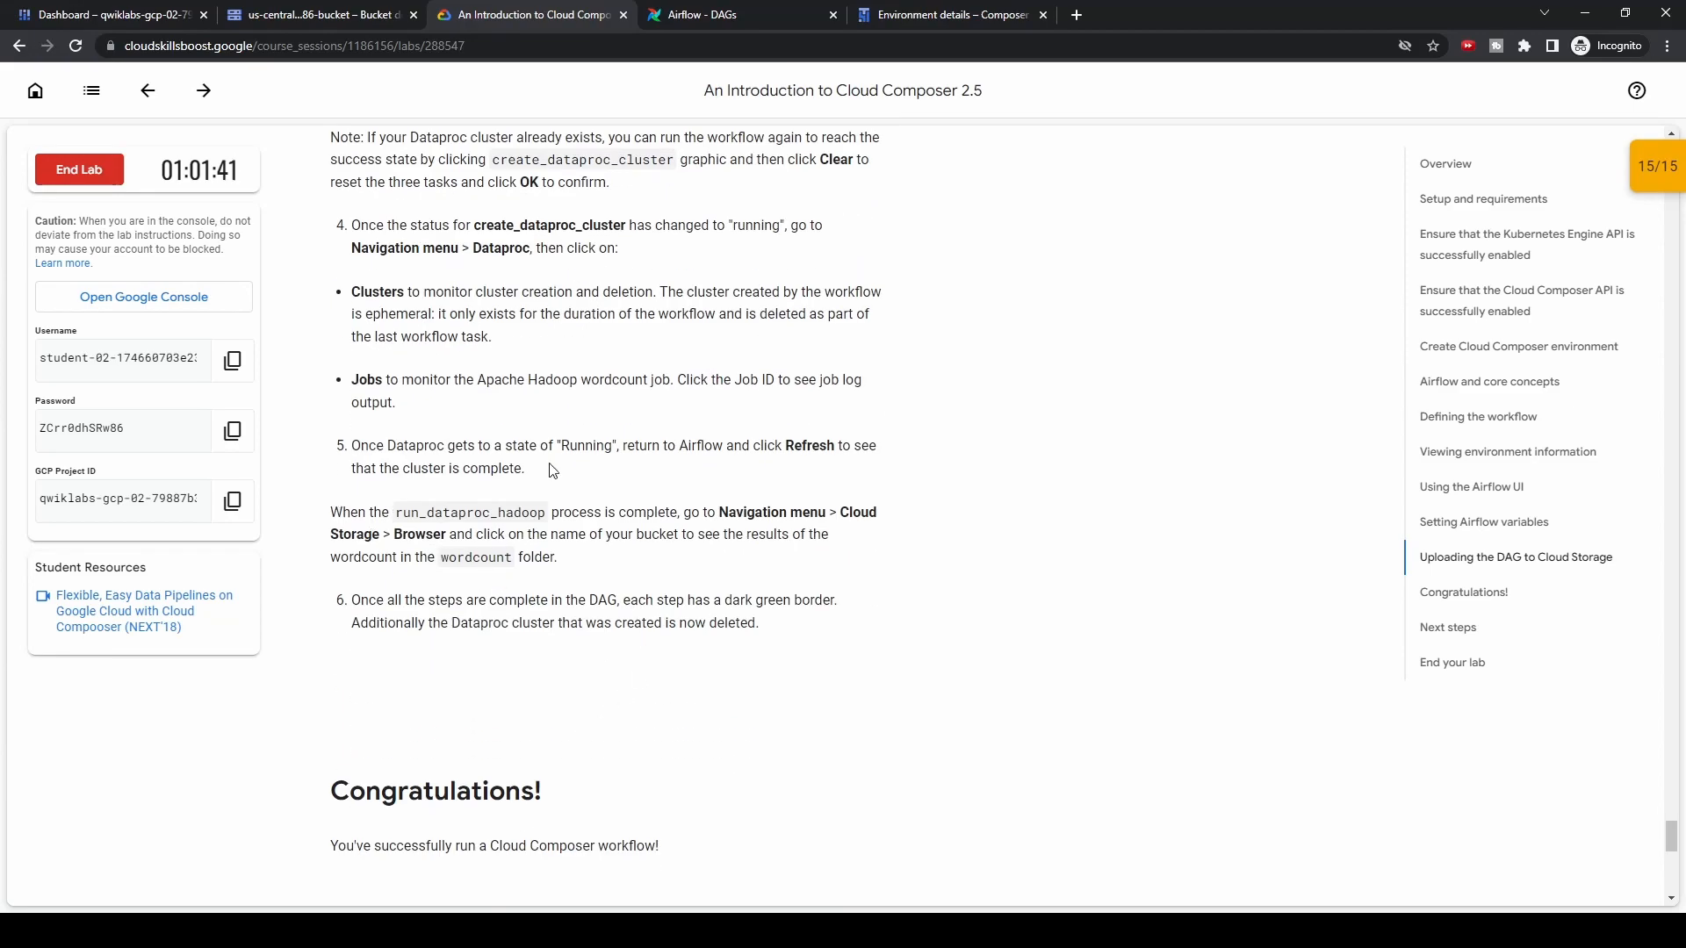
Check the create_dataproc_cluster task's status in Airflow against the lab's note on clearing and rerunning the workflow
left_click(762, 16)
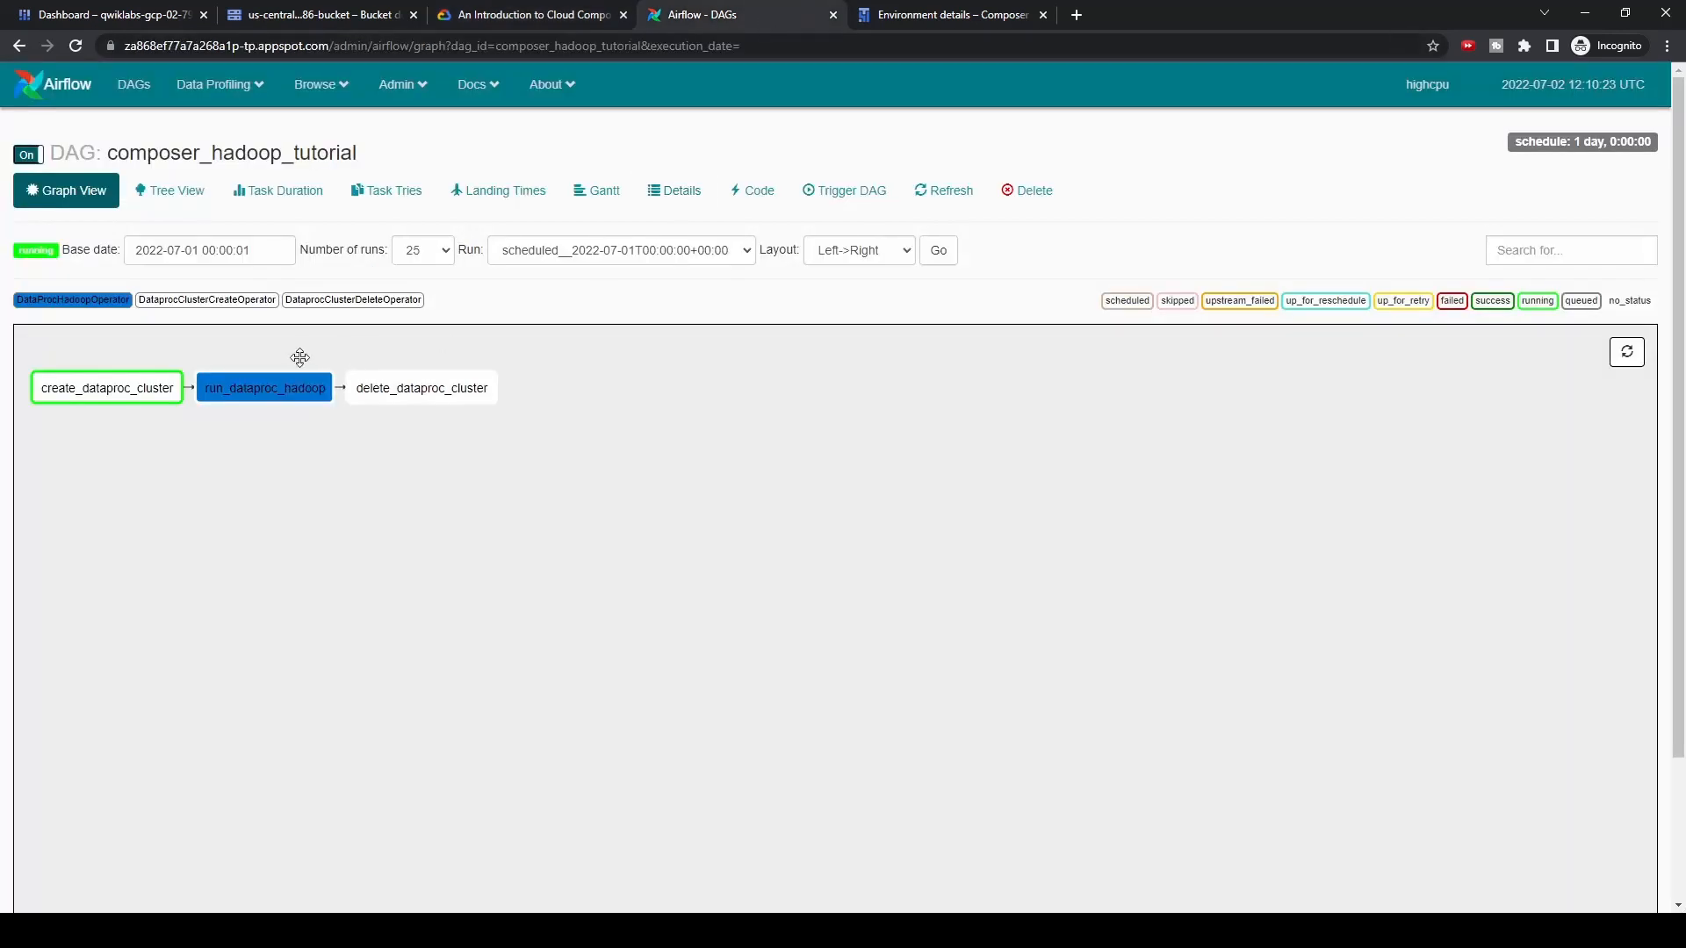
mouse_move(151, 390)
left_click(539, 15)
scroll(662, 472, "up", 2)
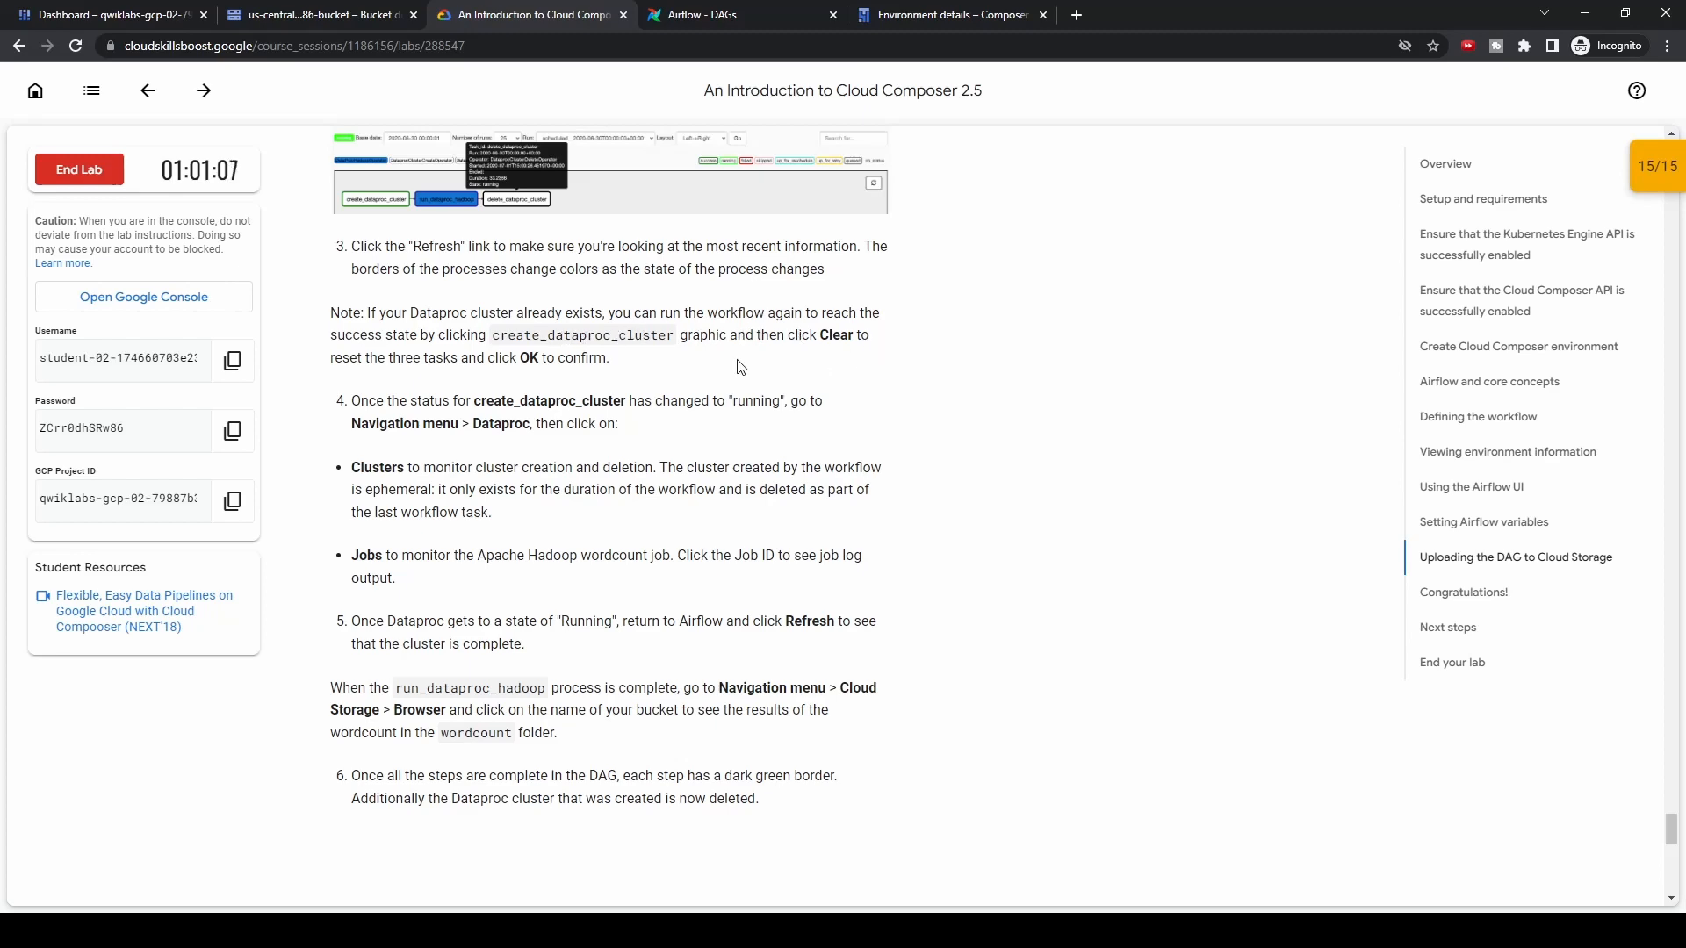
left_click(707, 16)
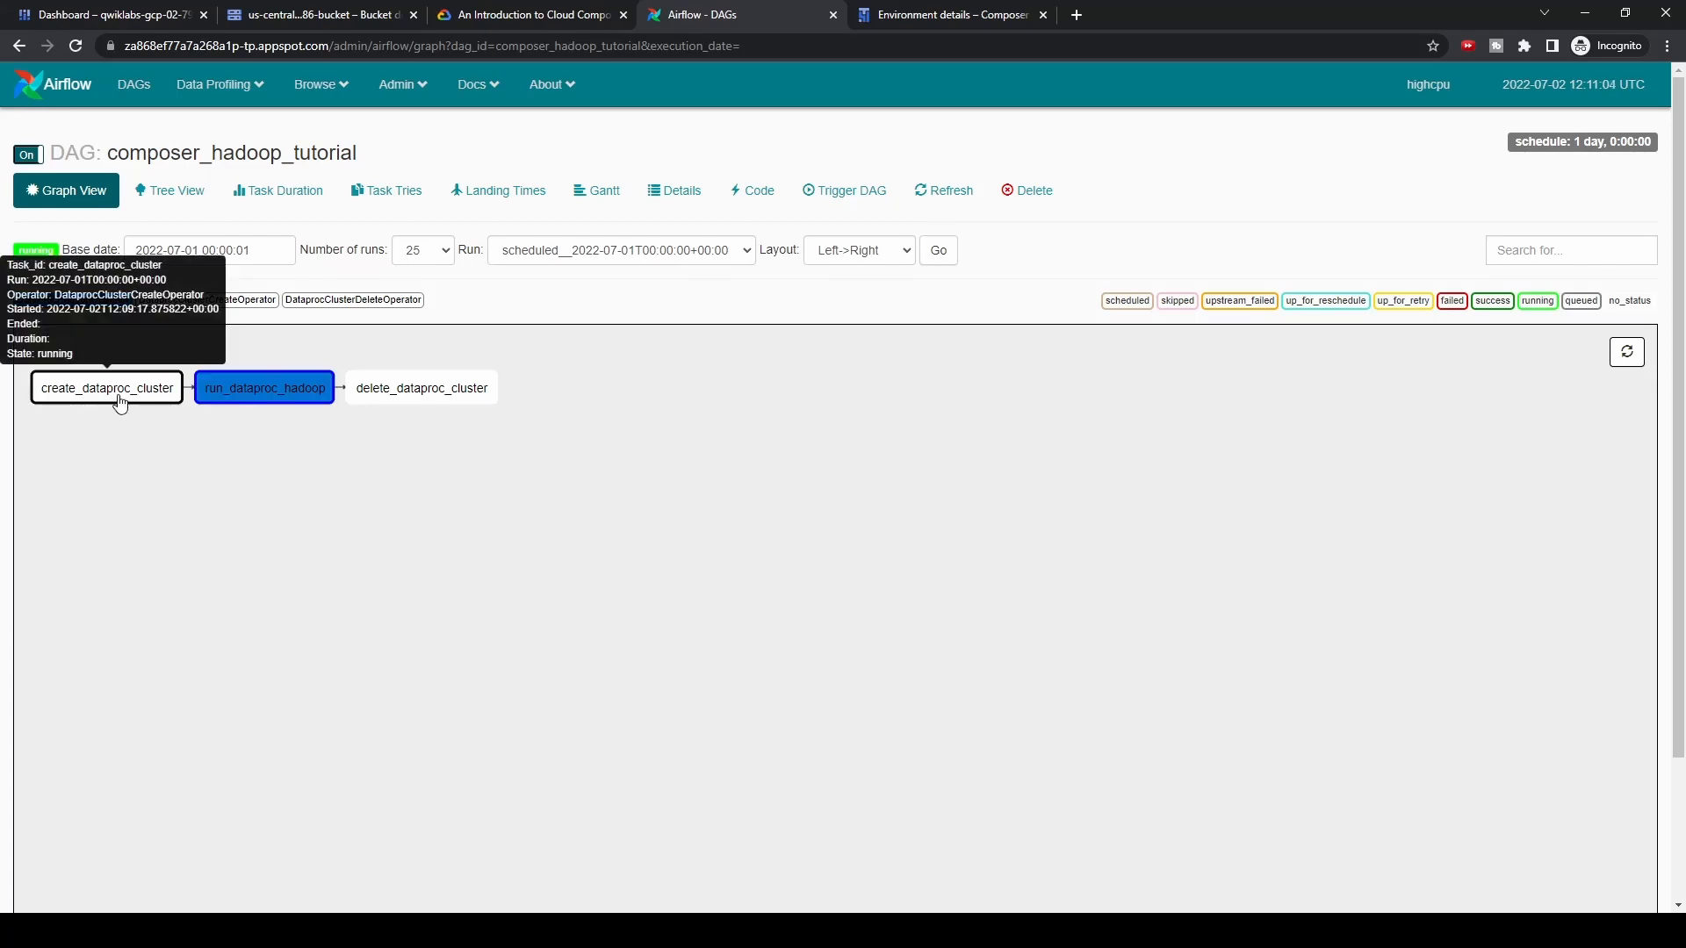
left_click(525, 14)
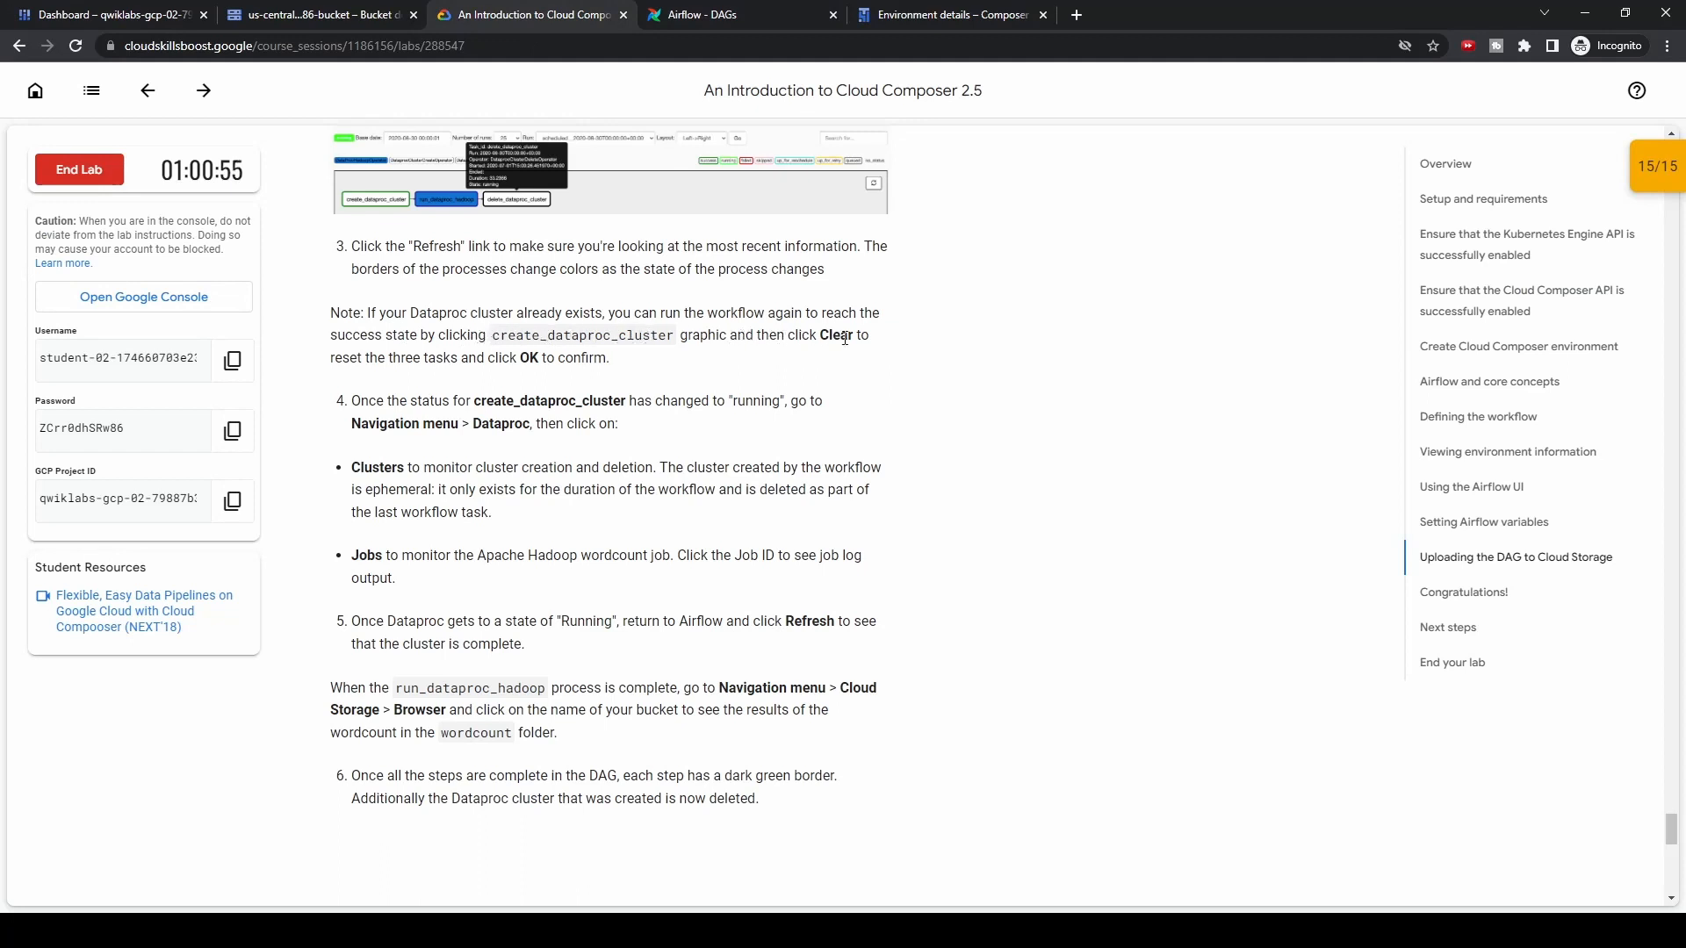
Return to Airflow, review the task instance options for create_dataproc_cluster and run_dataproc_hadoop, and close them without changes
left_click(680, 22)
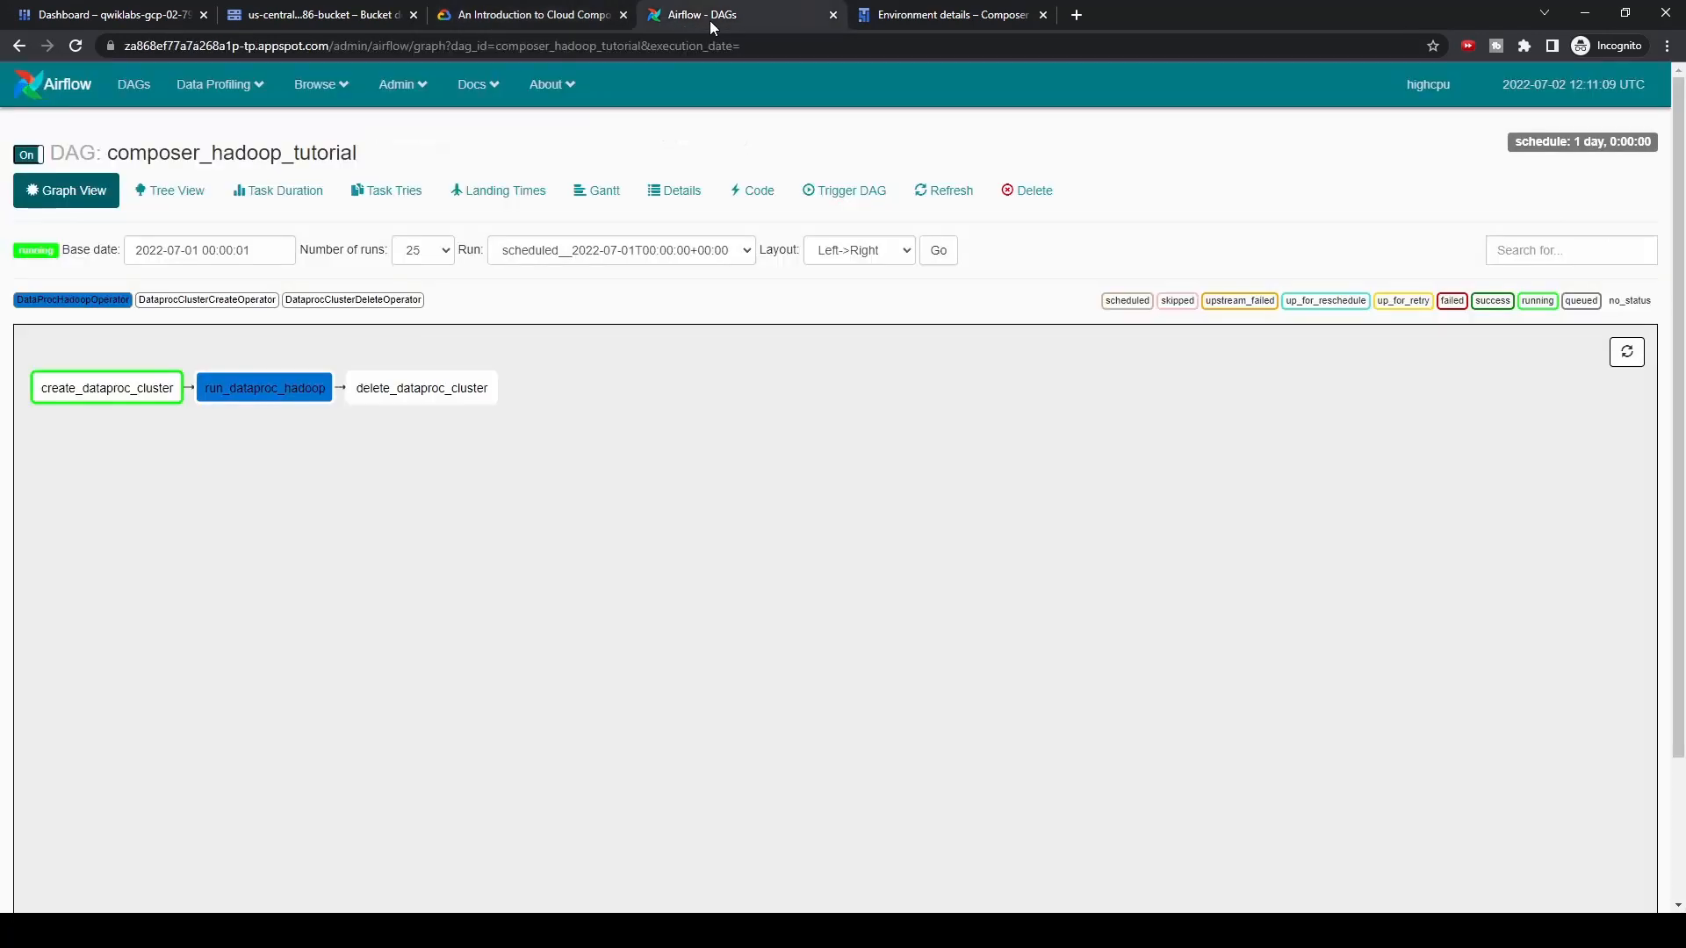
left_click(135, 390)
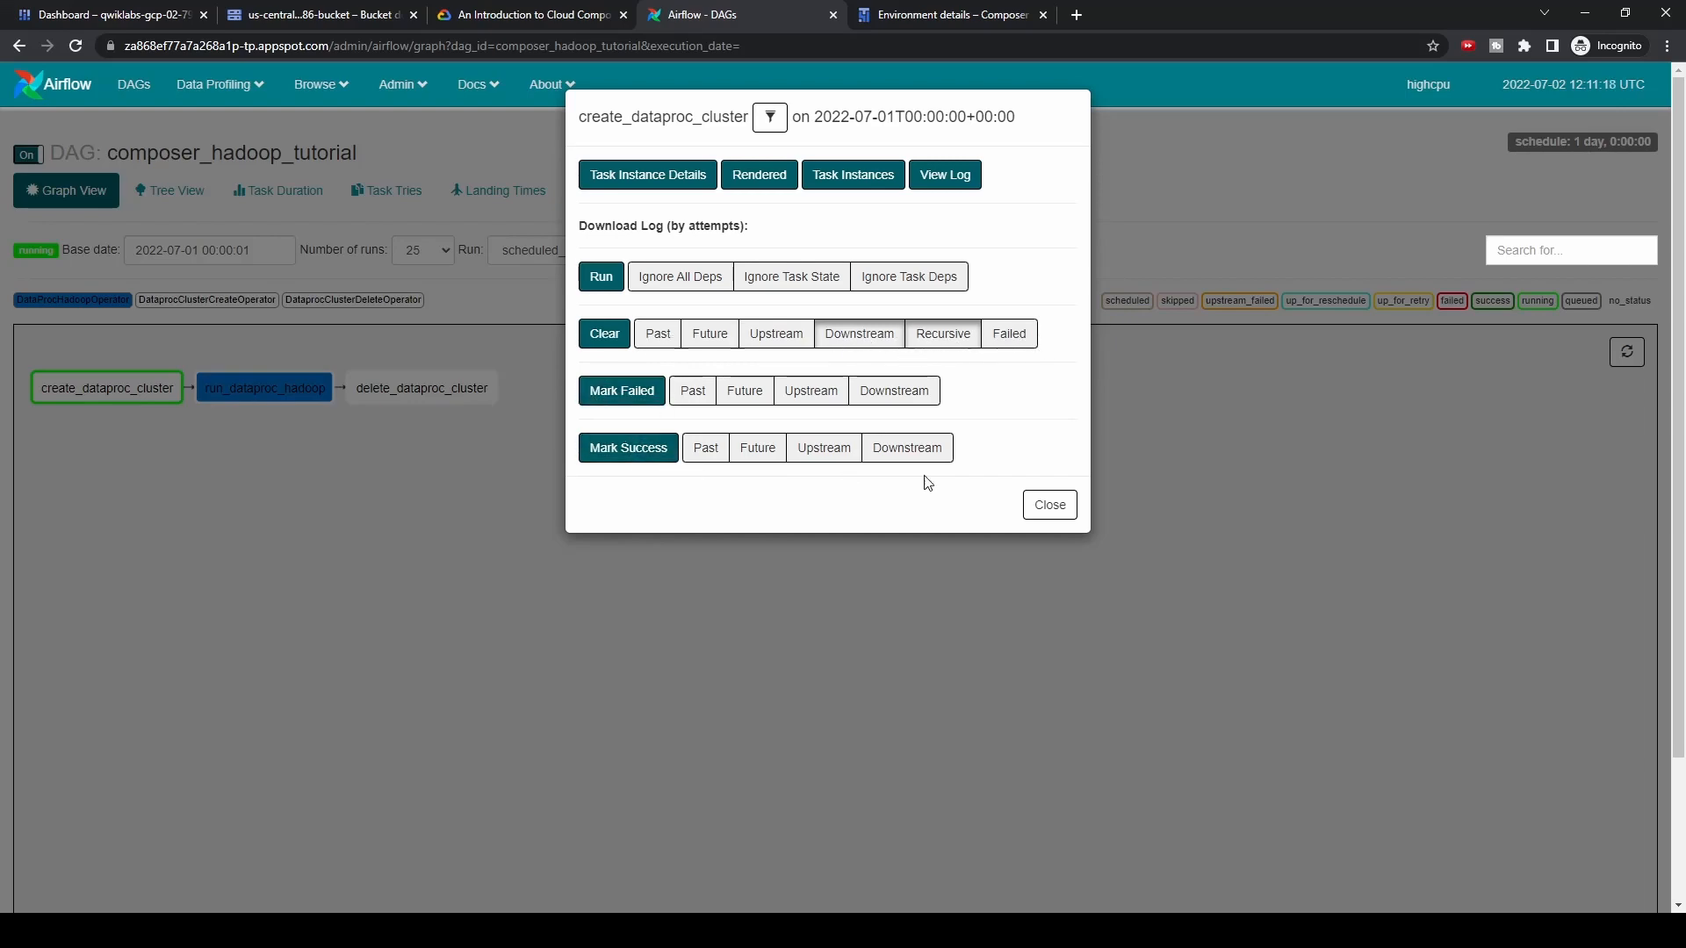
left_click(1050, 504)
mouse_move(146, 403)
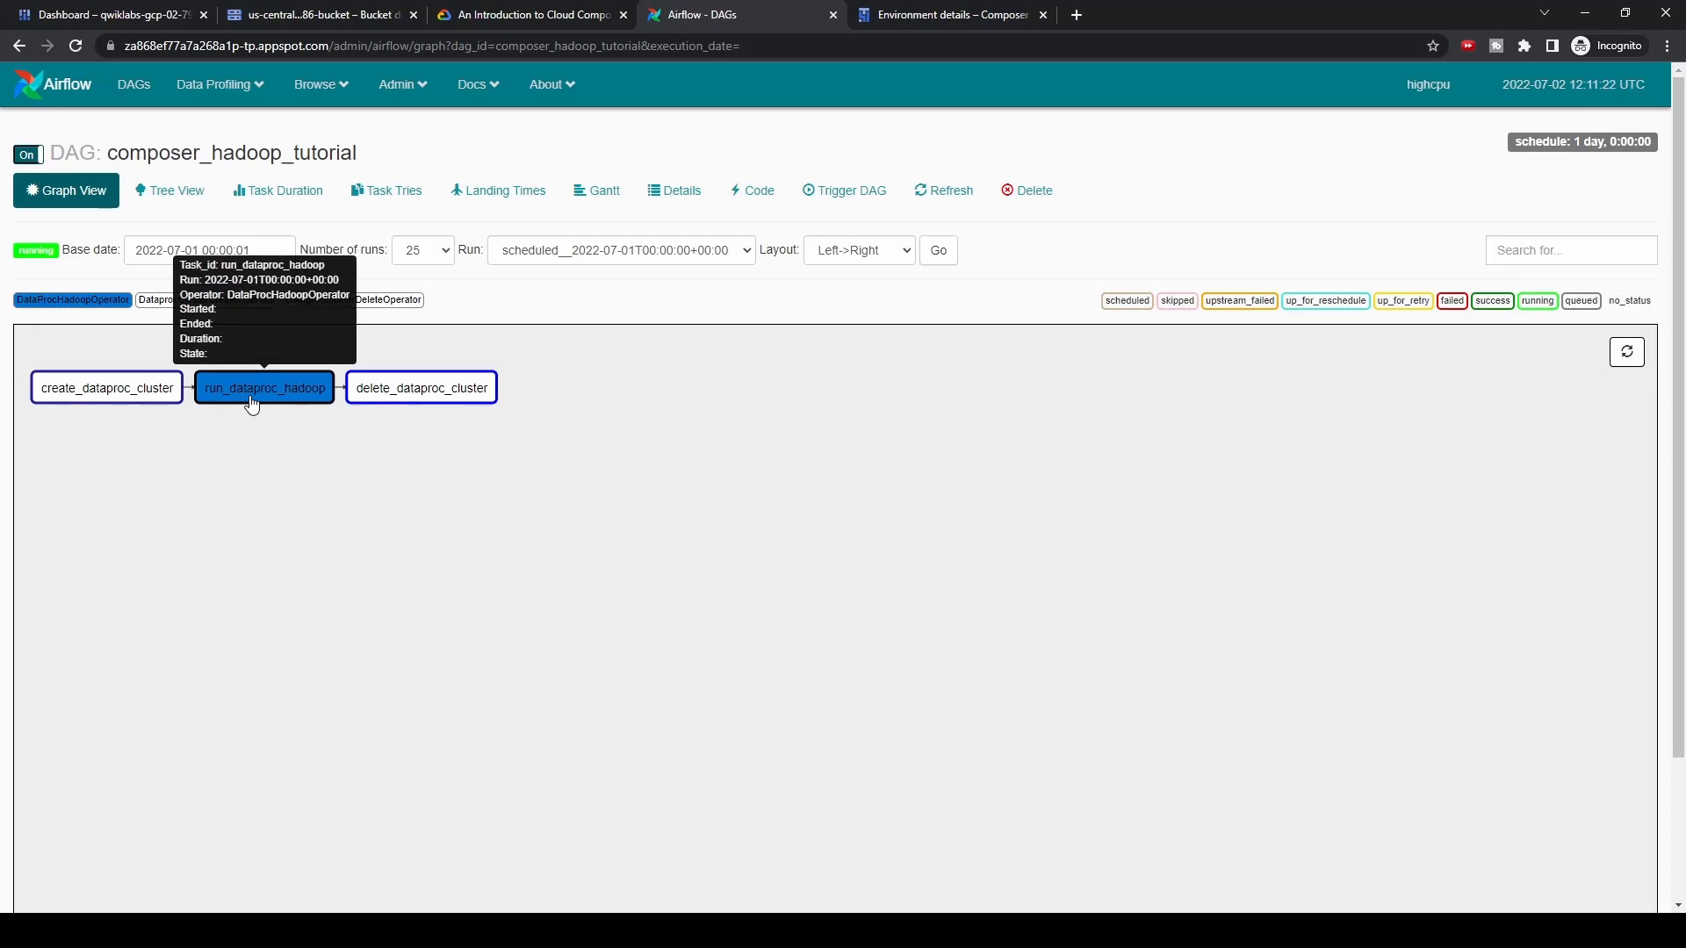
left_click(106, 402)
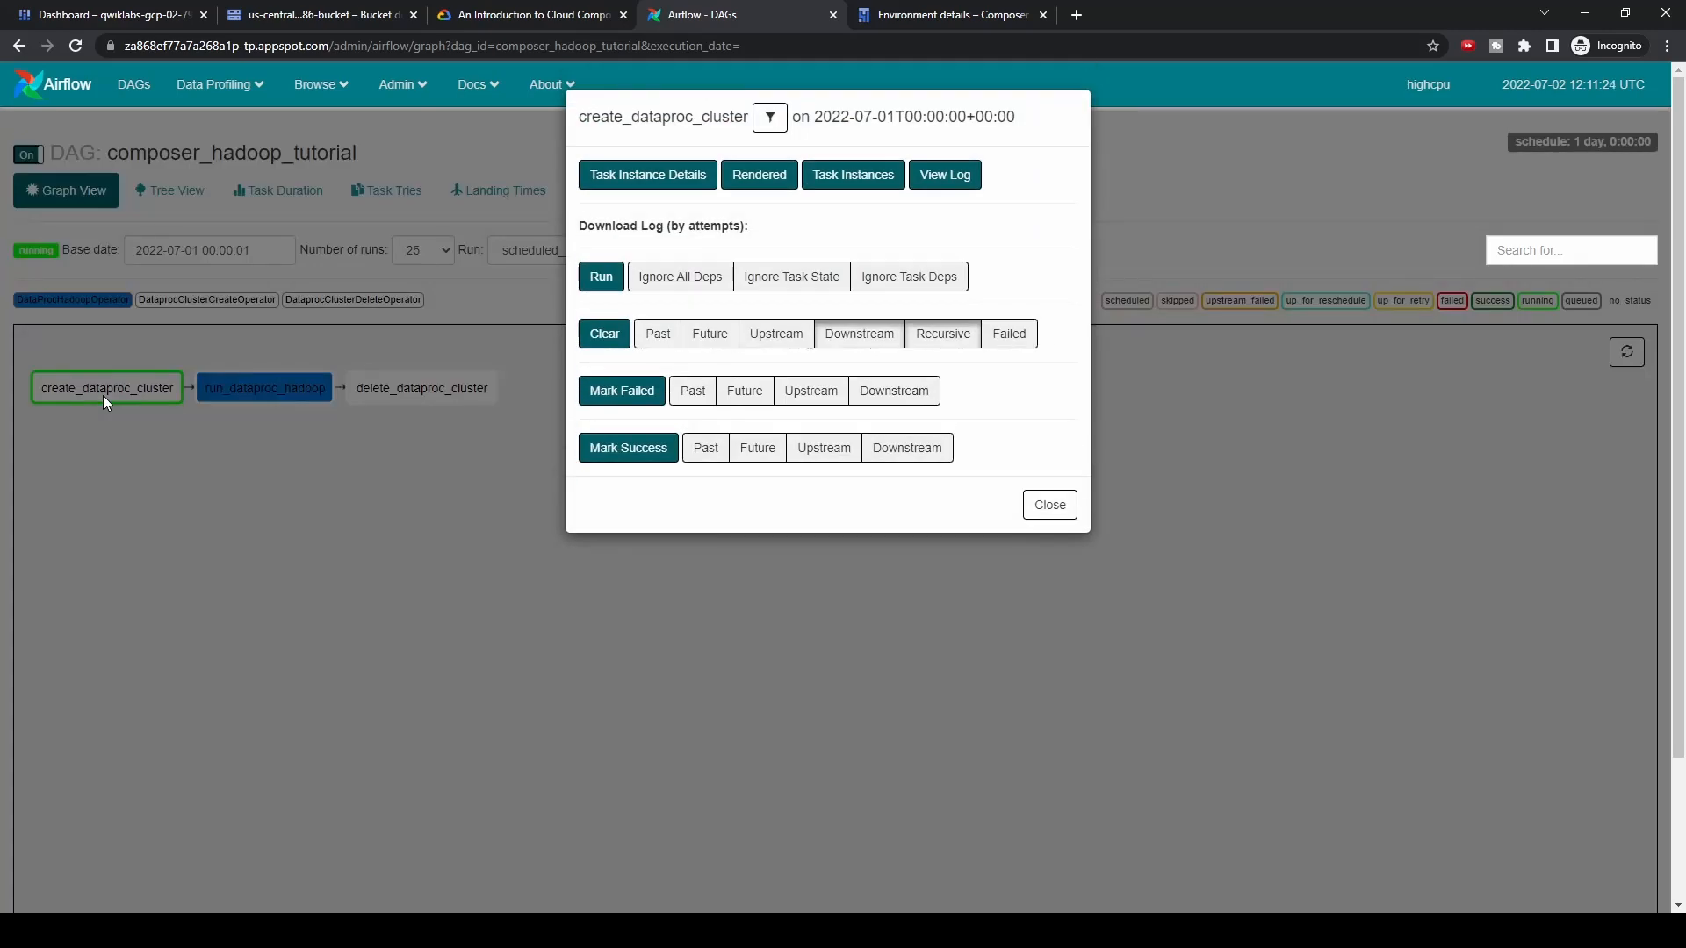
left_click(1049, 506)
left_click(268, 398)
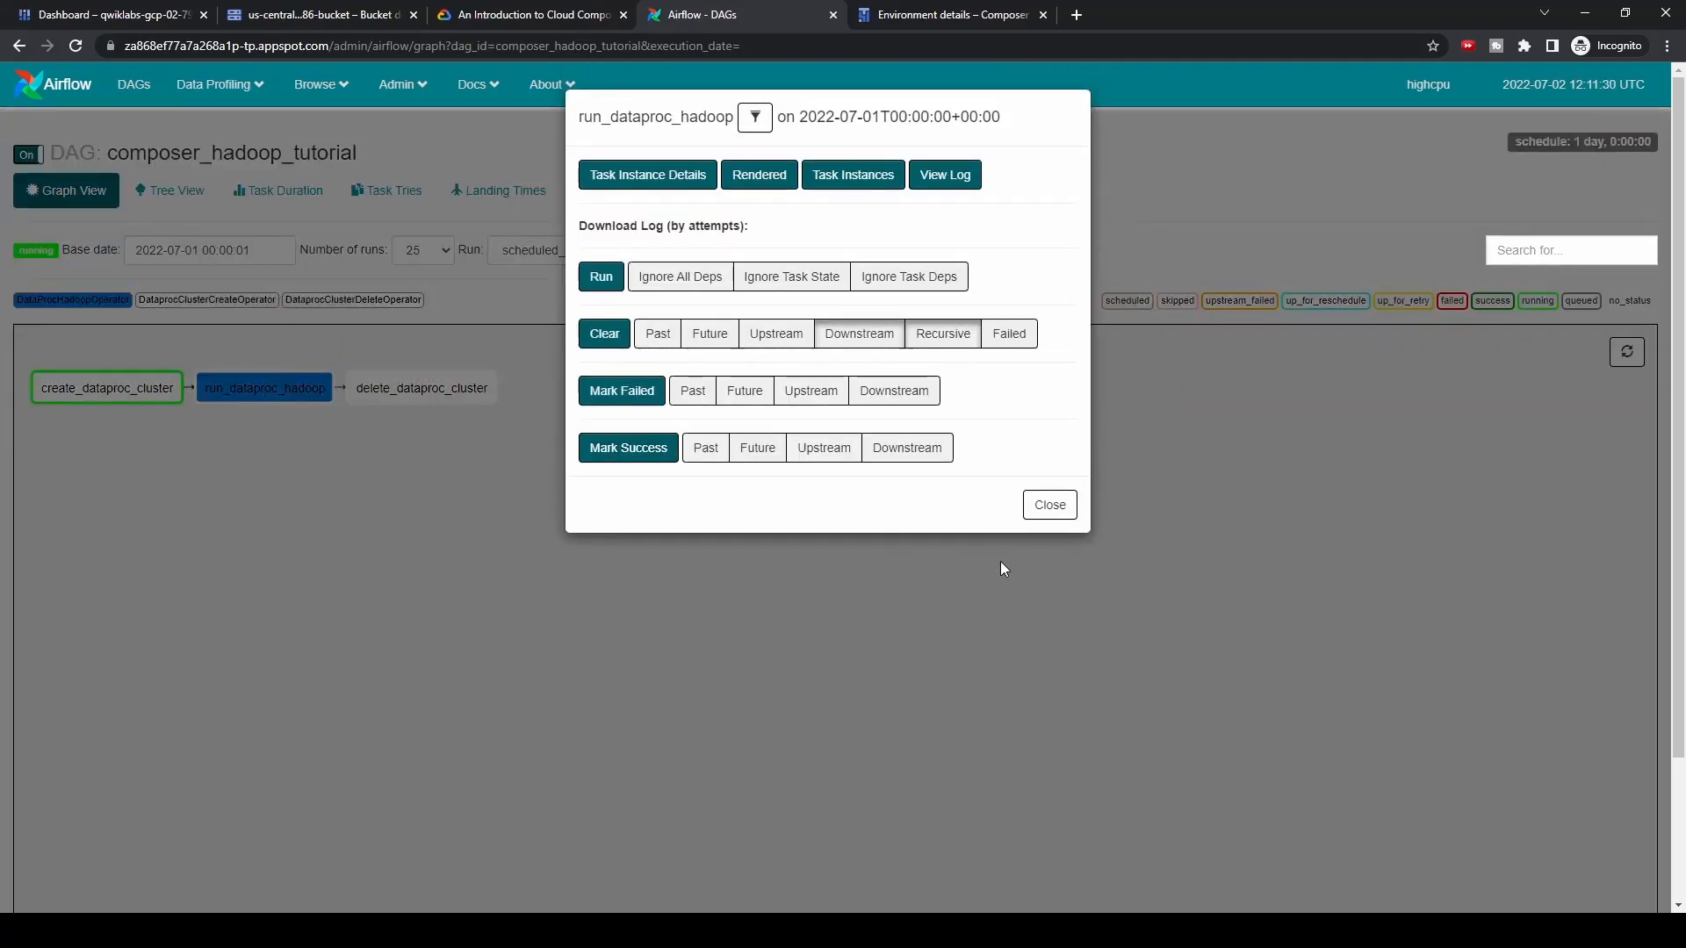
left_click(1050, 505)
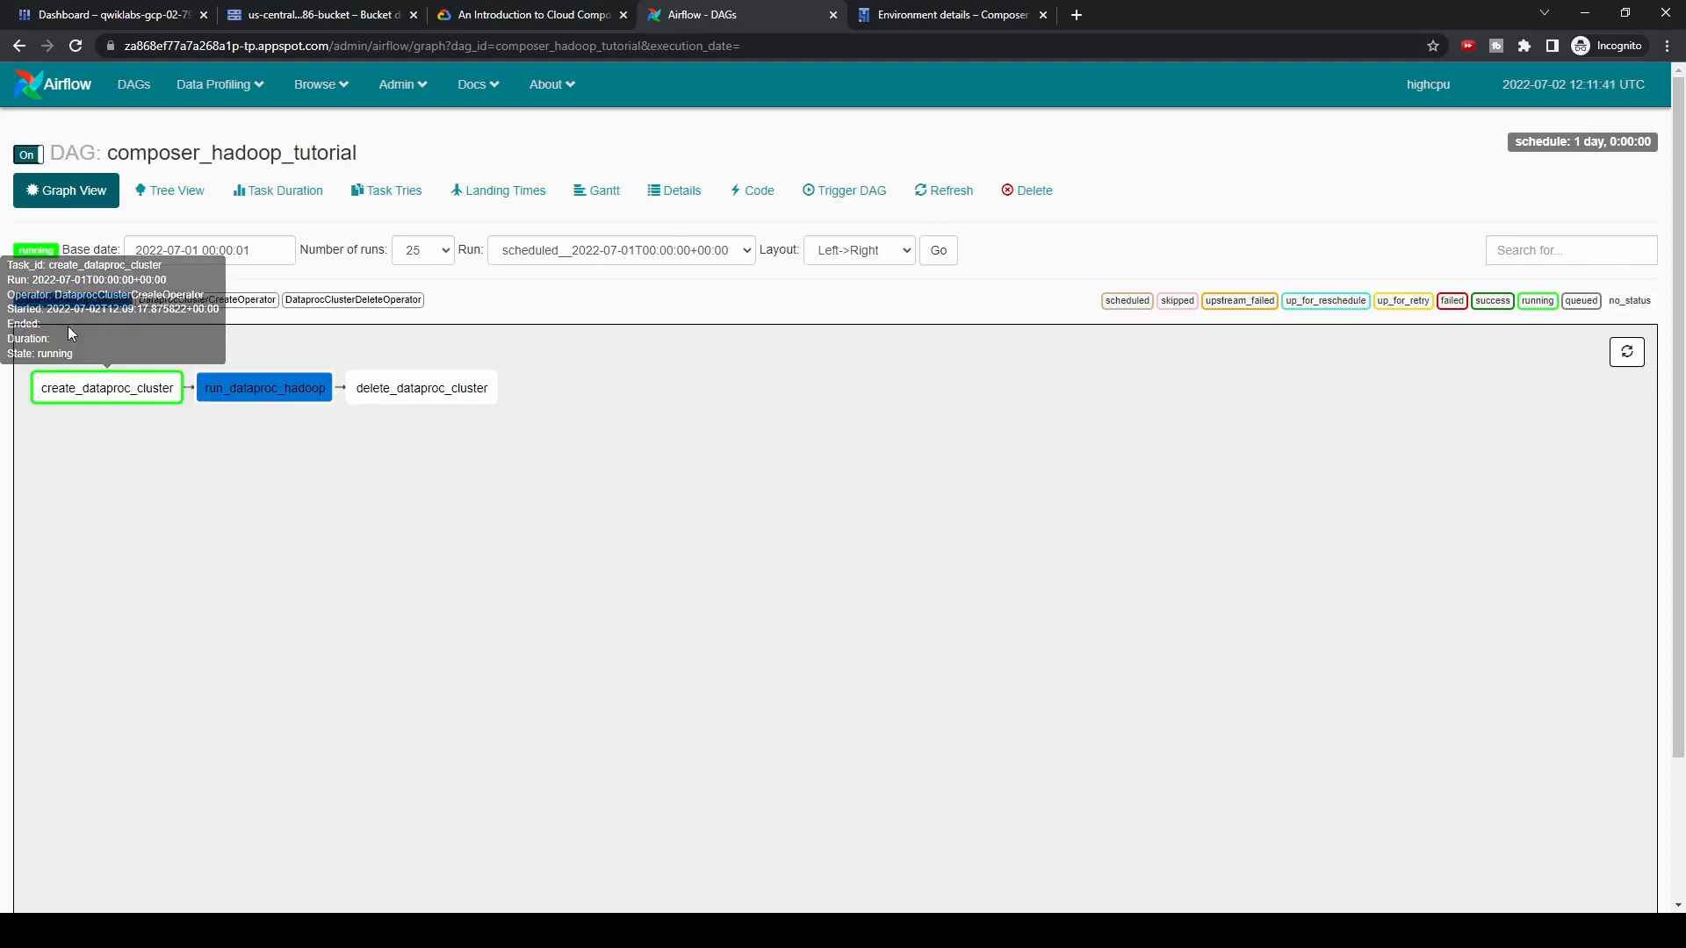
Refresh the graph of composer_hadoop_tutorial and check the status of its create, run and delete tasks
mouse_move(99, 400)
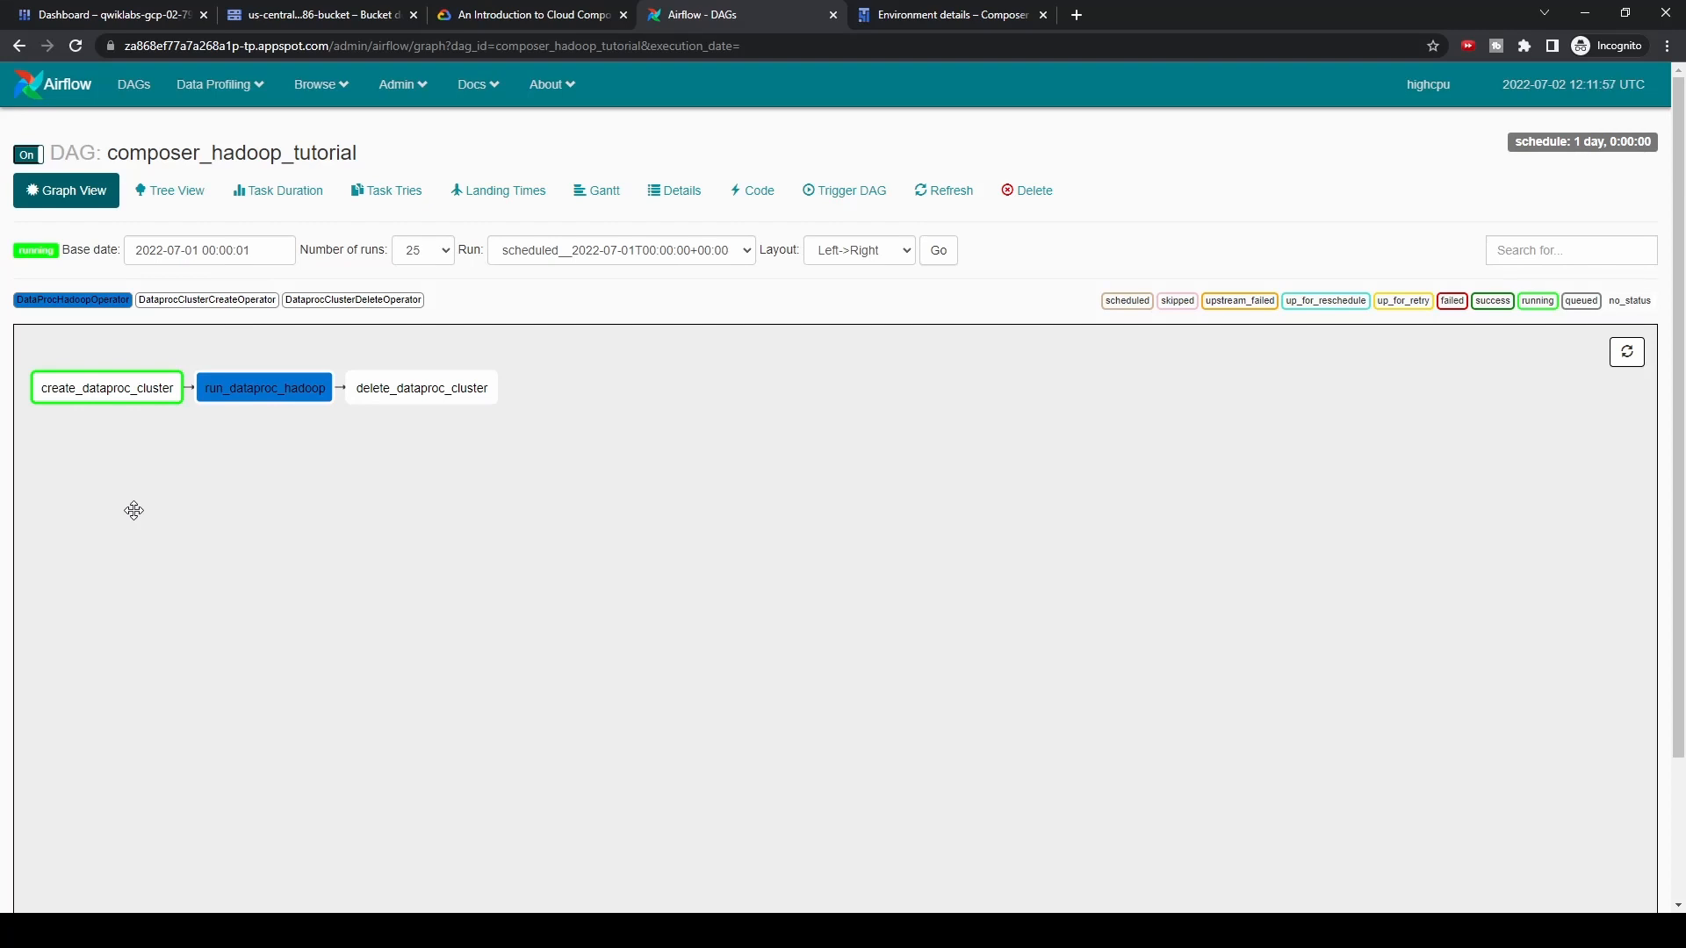
left_click(1626, 352)
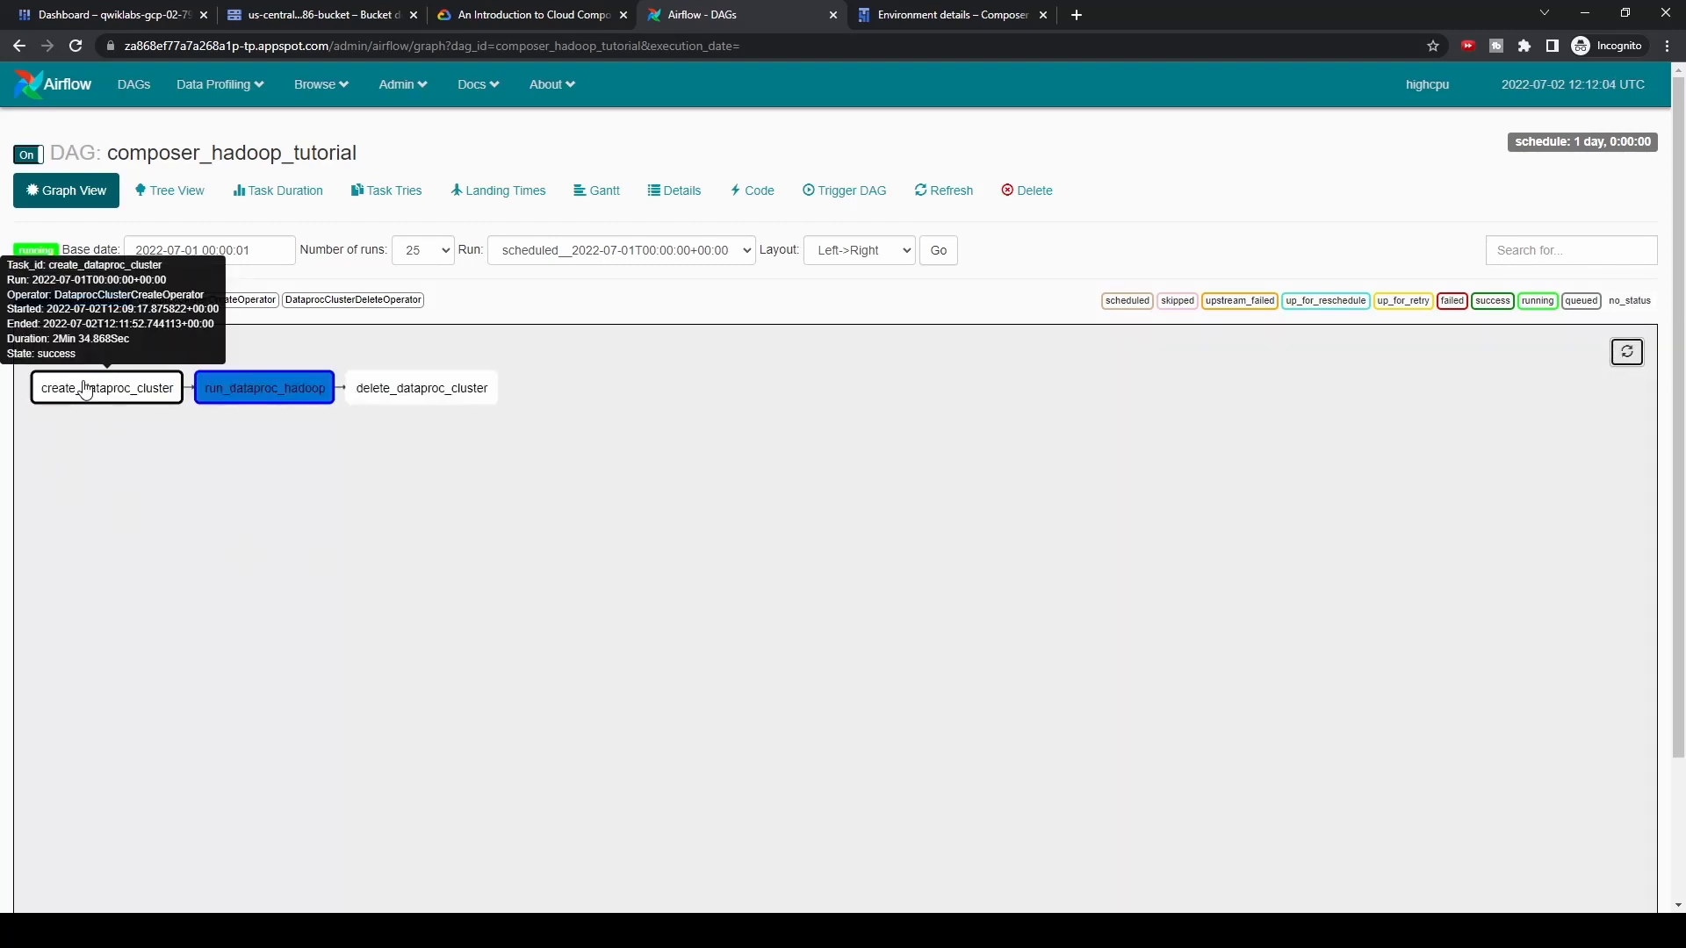
mouse_move(243, 400)
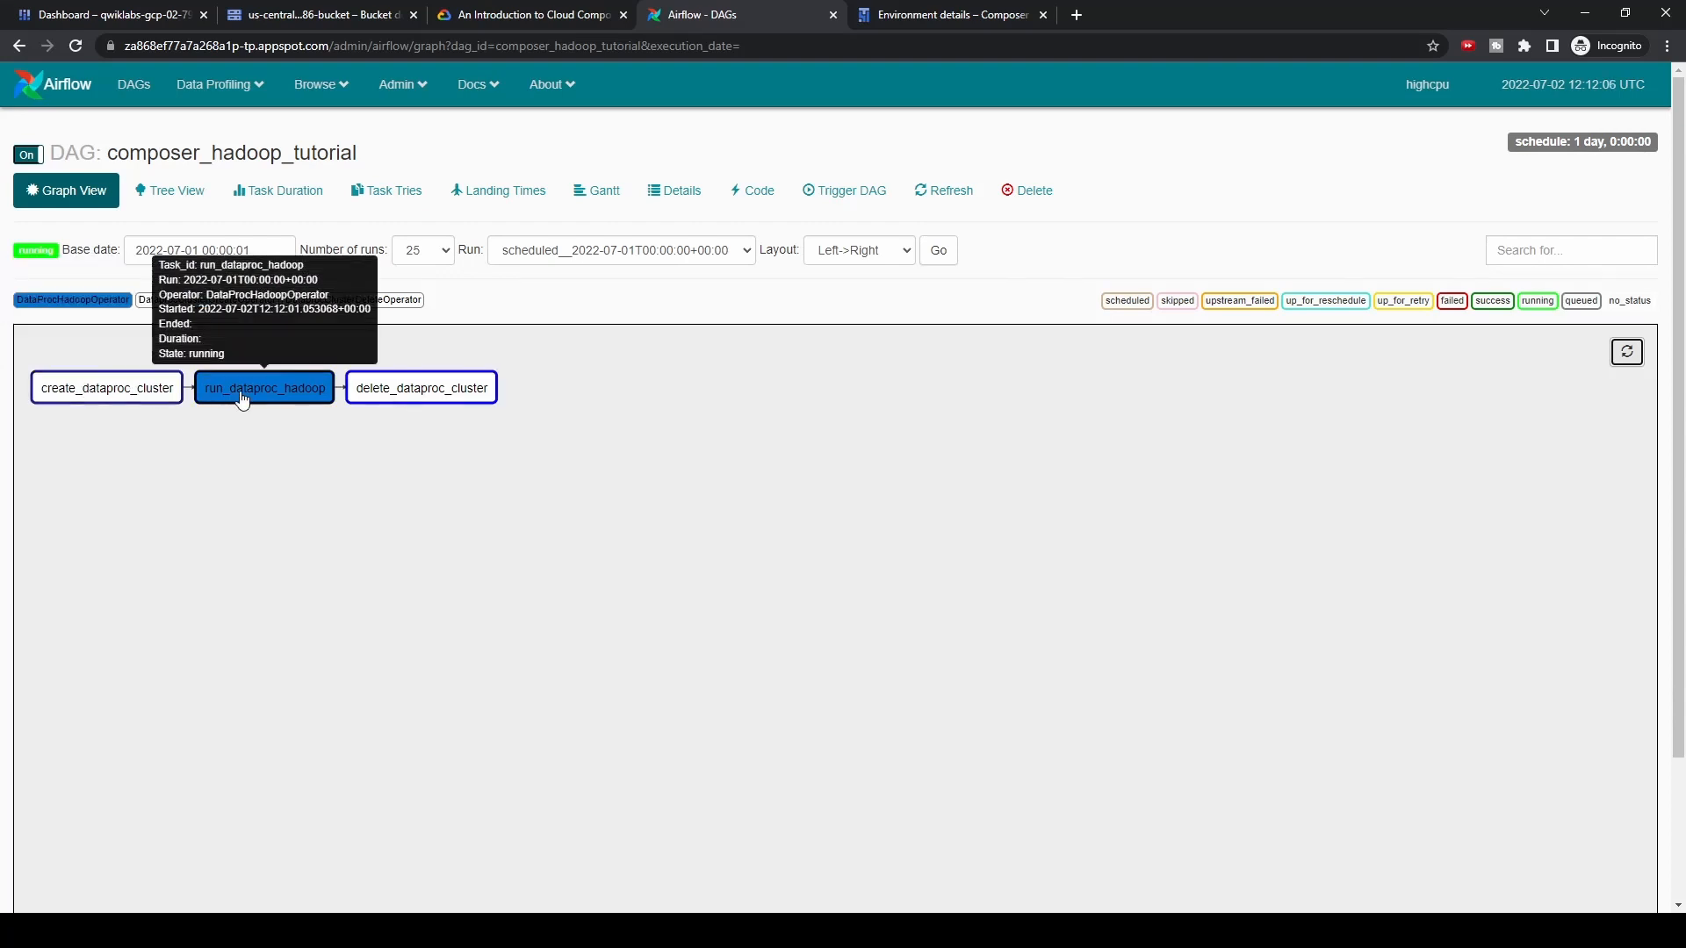
mouse_move(429, 405)
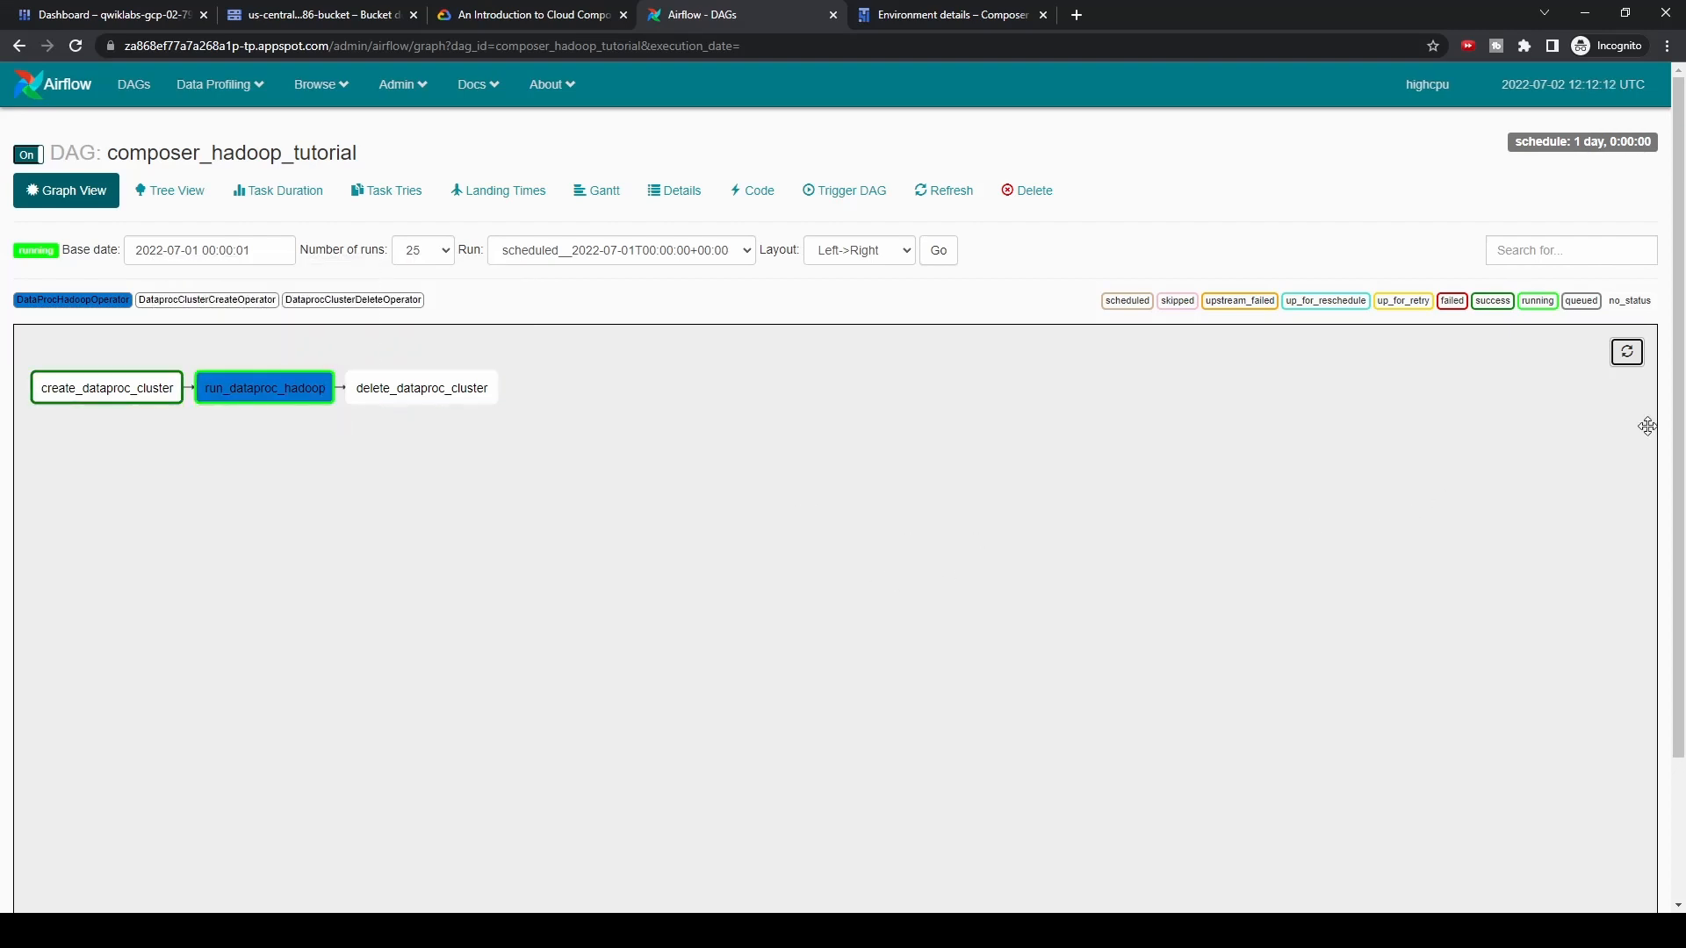
left_click(1628, 359)
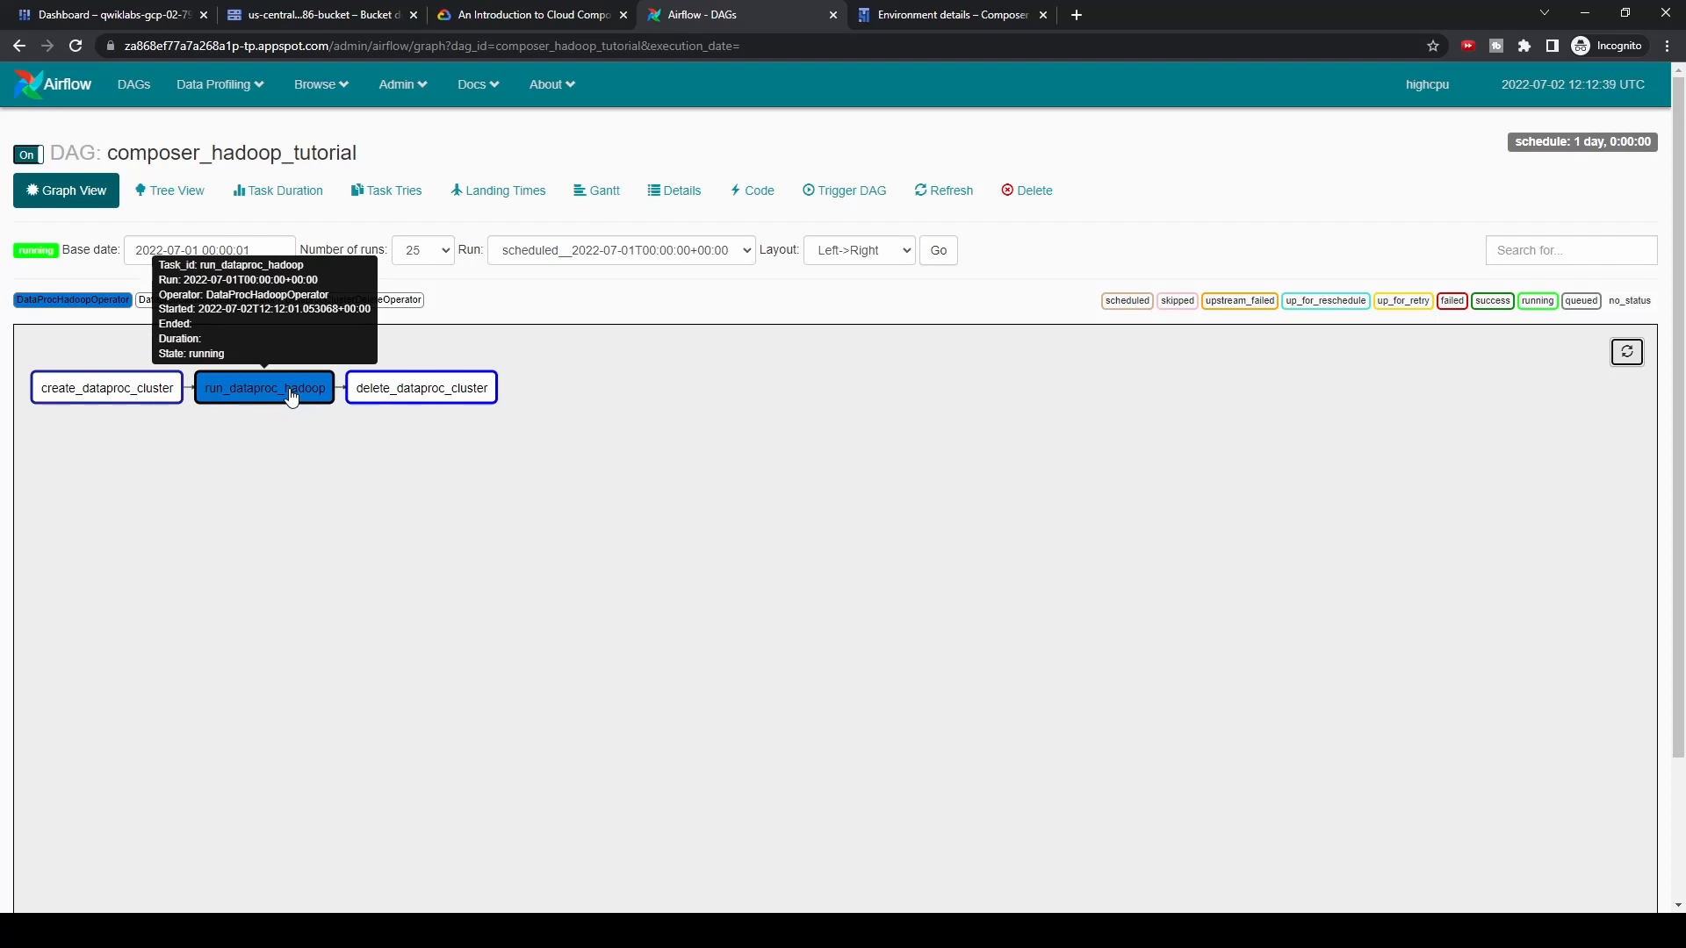
Refresh composer_hadoop_tutorial from the DAGs list and reopen it in Graph View to check its task progress
left_click(66, 192)
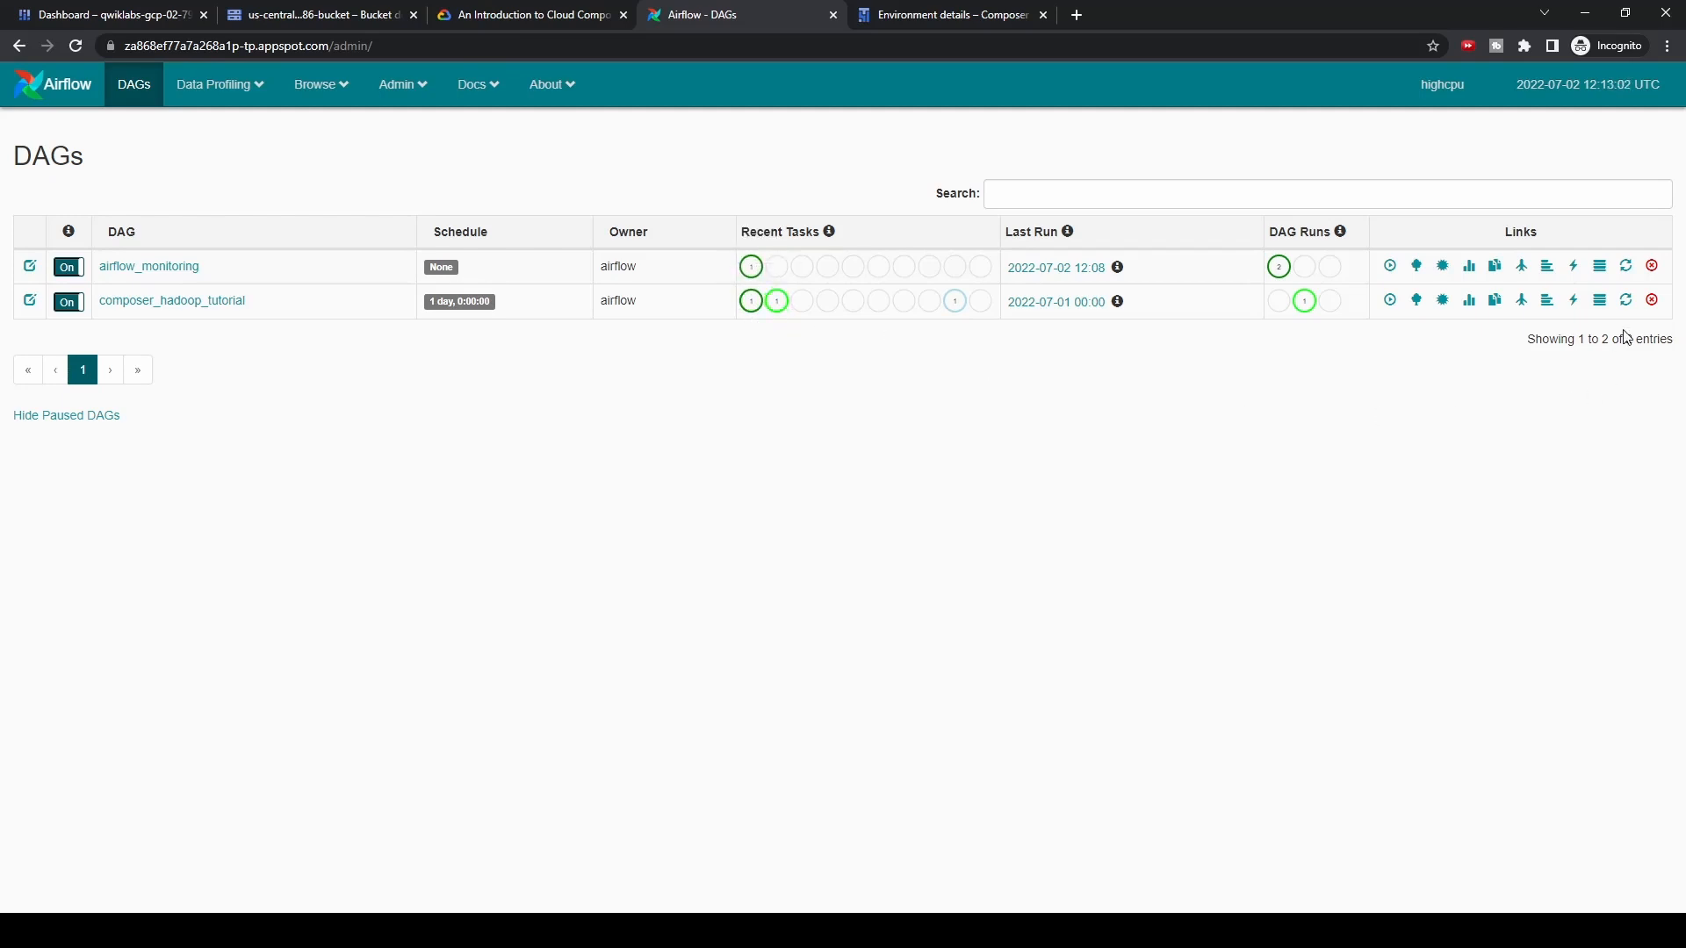
left_click(1631, 304)
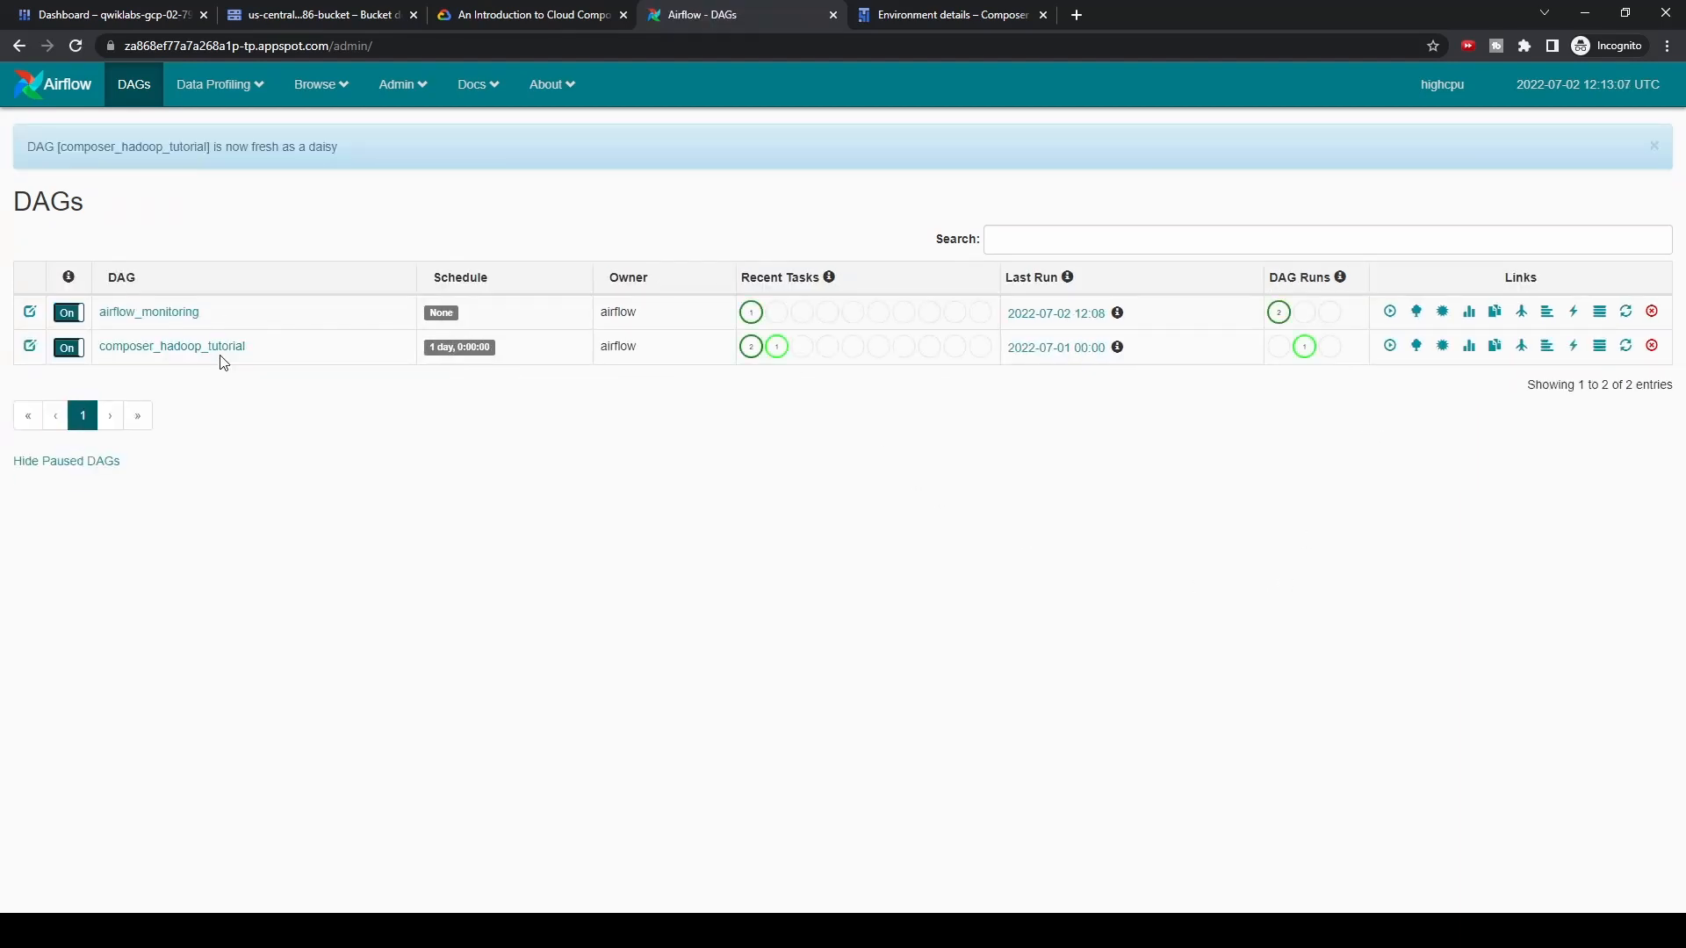
left_click(222, 349)
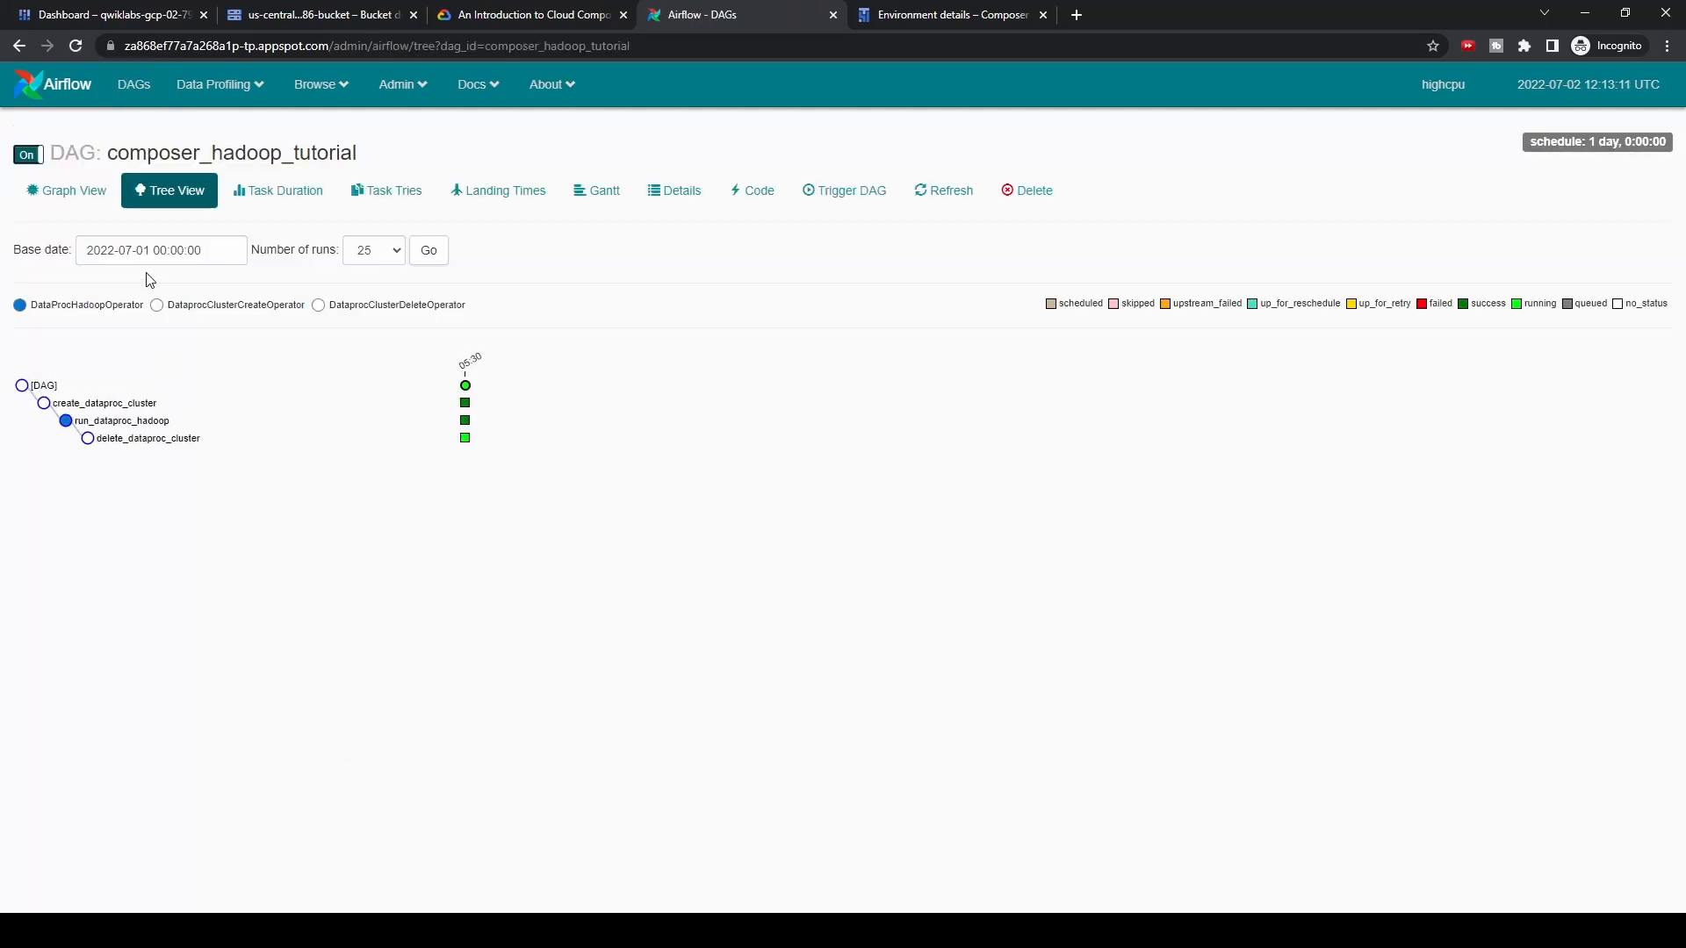
left_click(52, 197)
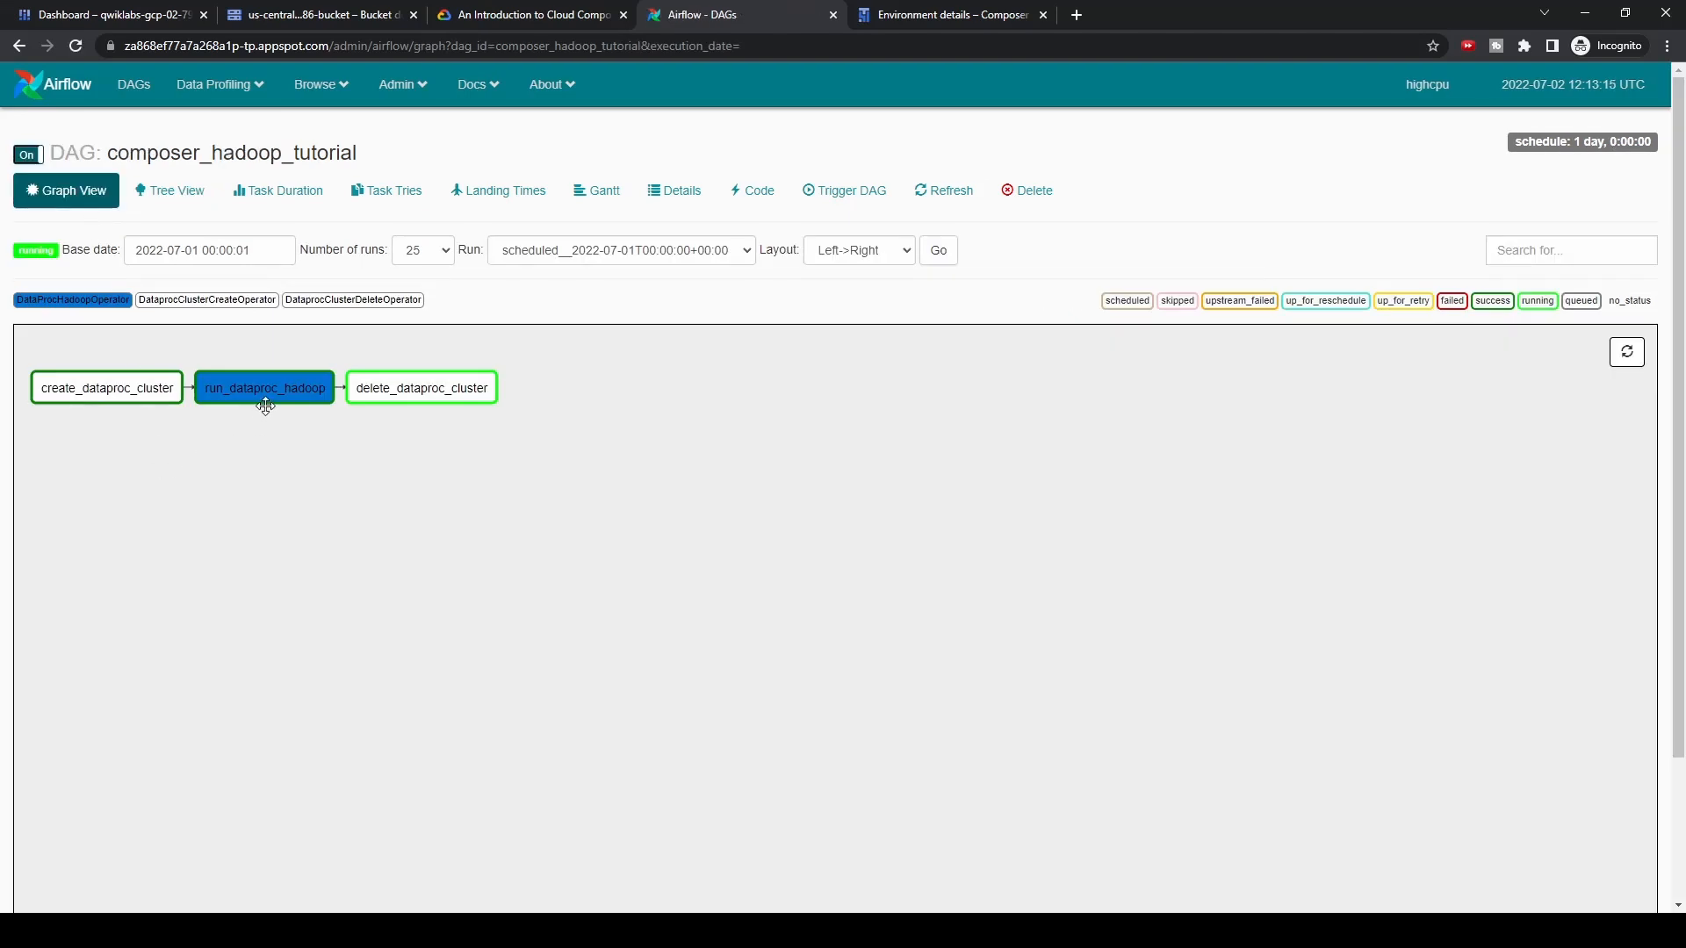
Check the run details of the composer_hadoop_tutorial tasks, refresh the graph's task statuses, and return to the DAGs list
mouse_move(267, 401)
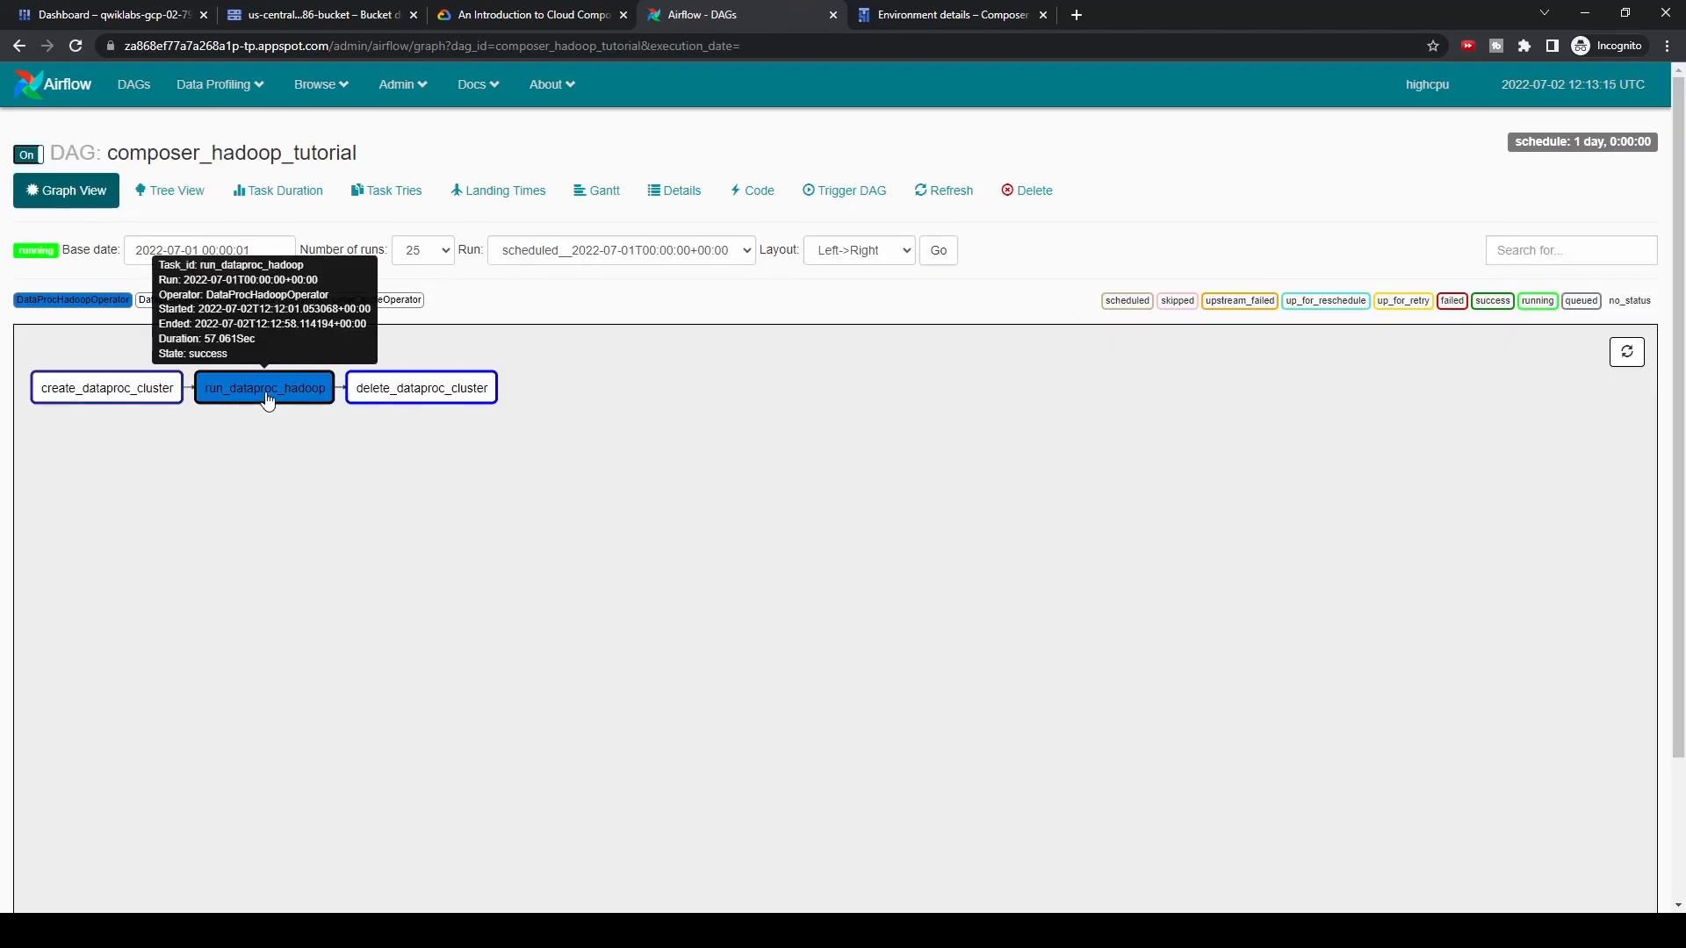
mouse_move(417, 400)
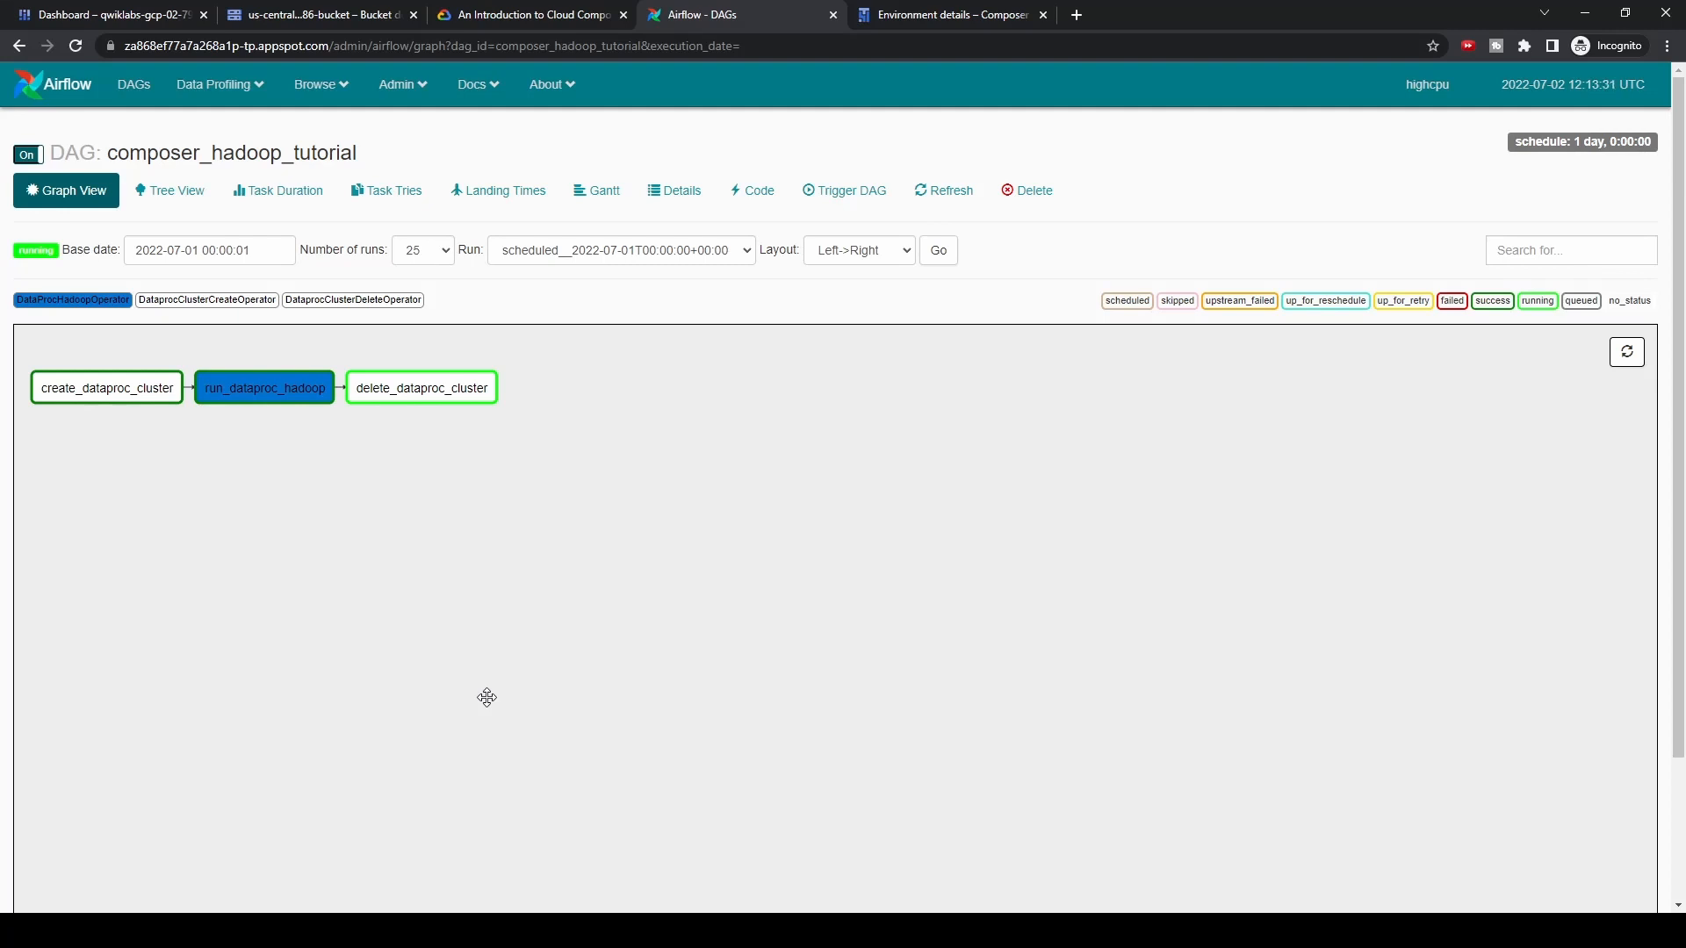
mouse_move(98, 400)
left_click(1633, 357)
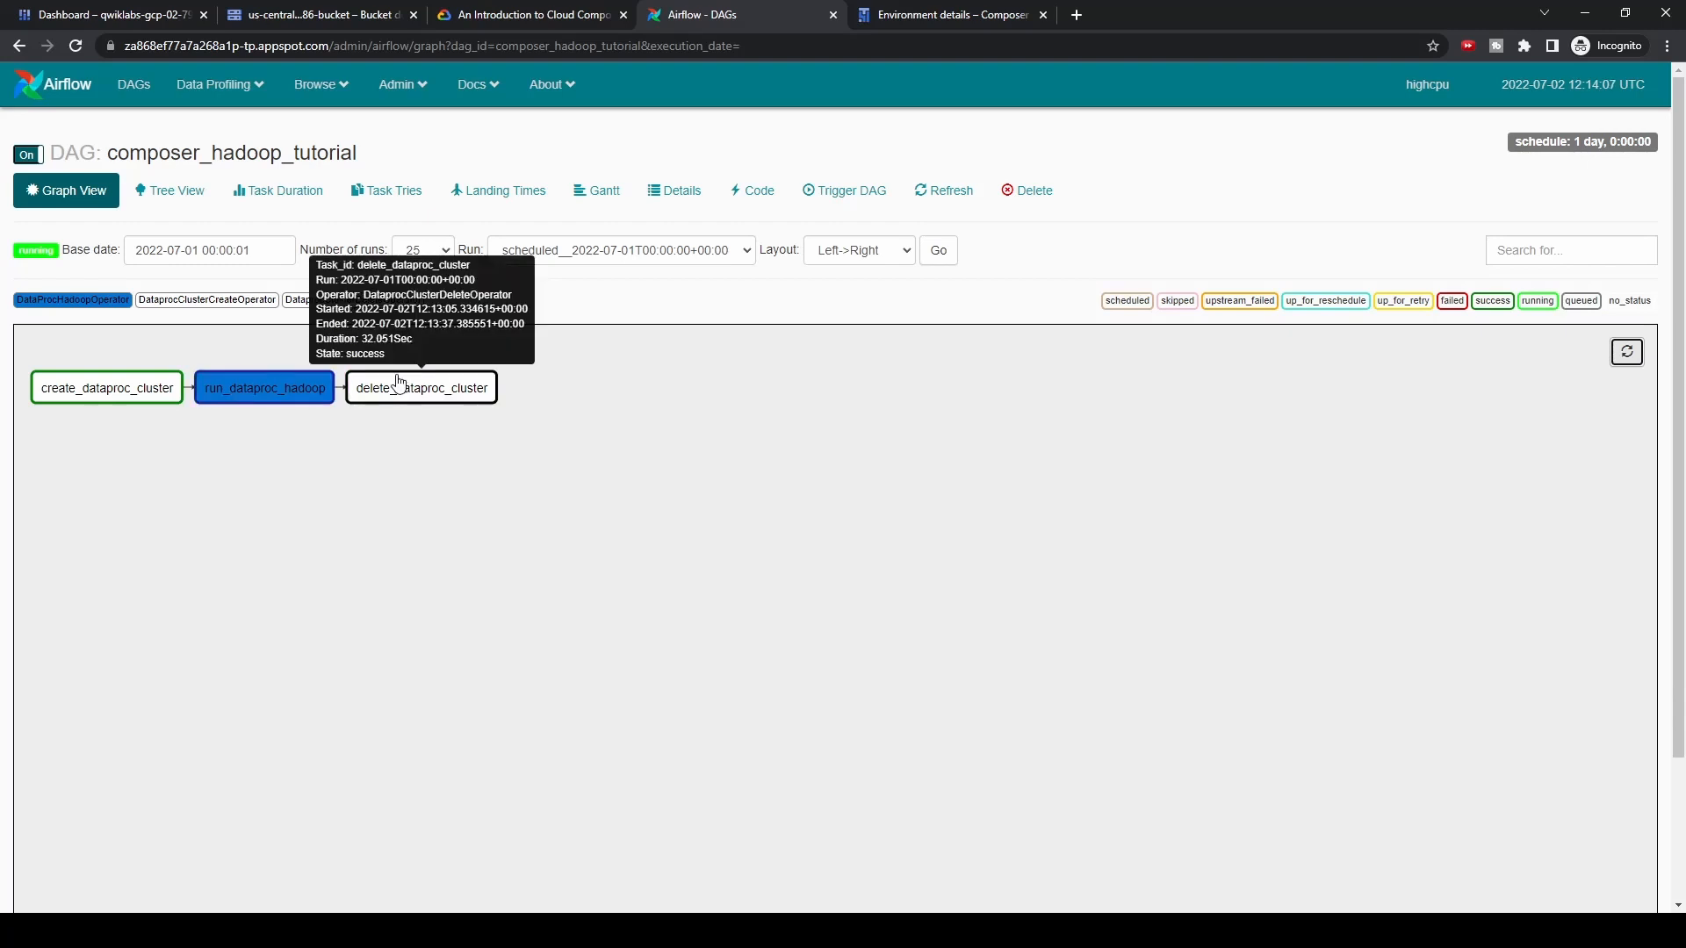
left_click(135, 90)
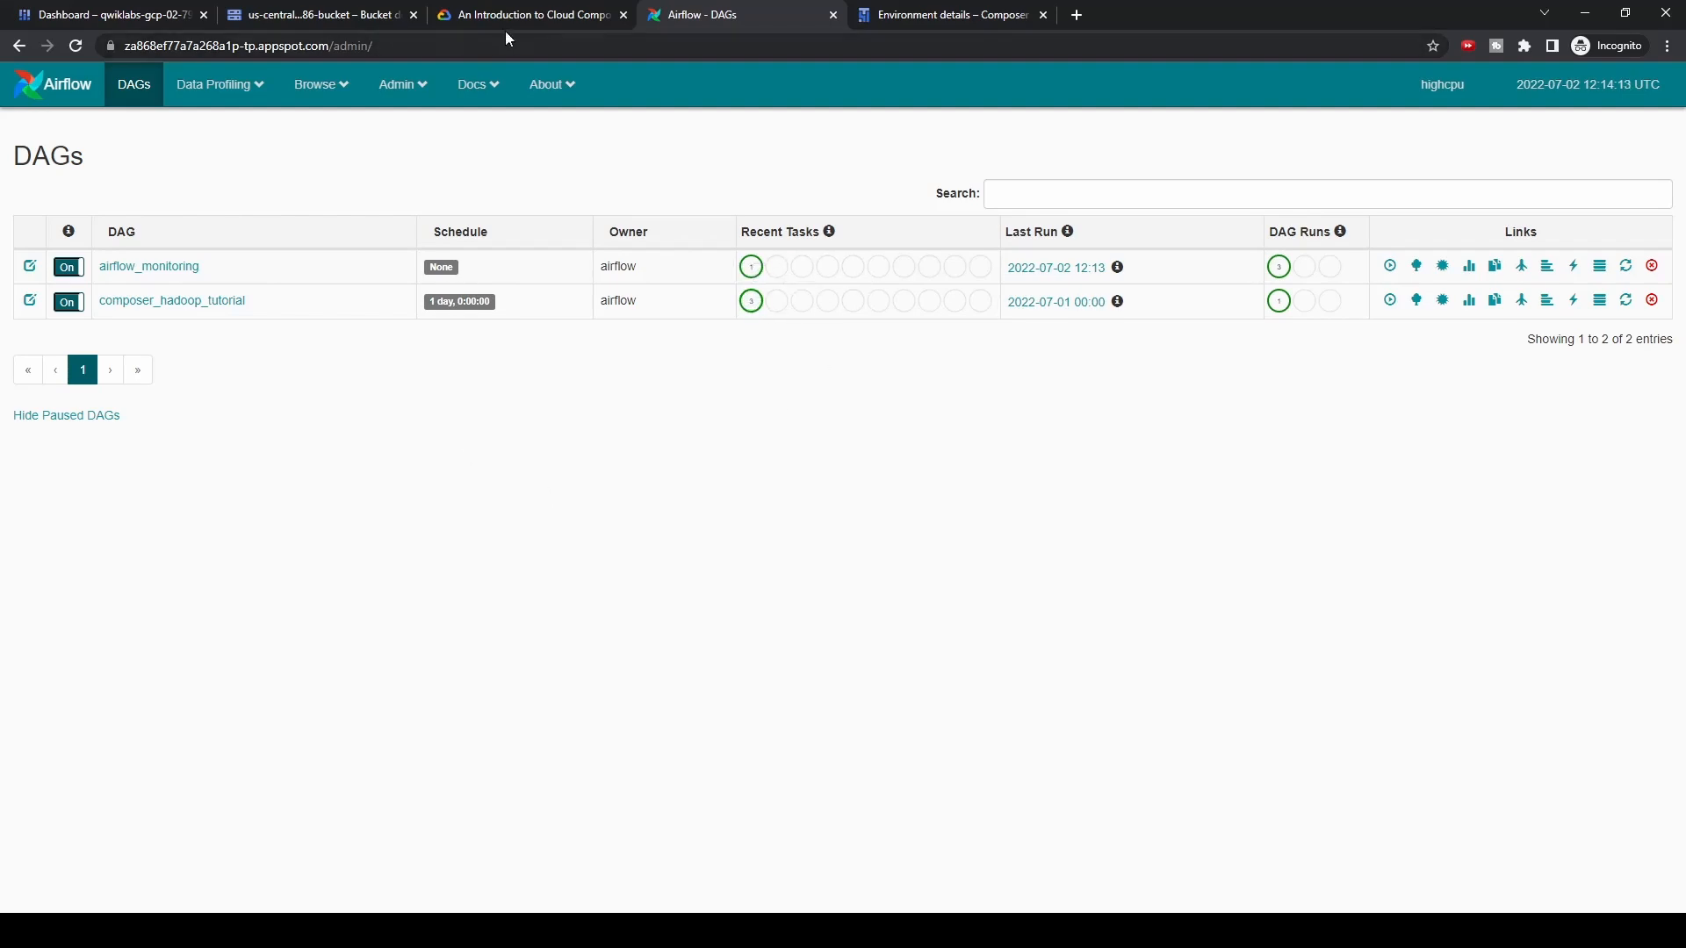
Switch to the Cloud Composer lab instructions and review the remaining workflow steps through the Congratulations and Next steps sections
left_click(526, 16)
scroll(718, 545, "down", 1)
scroll(718, 545, "down", 4)
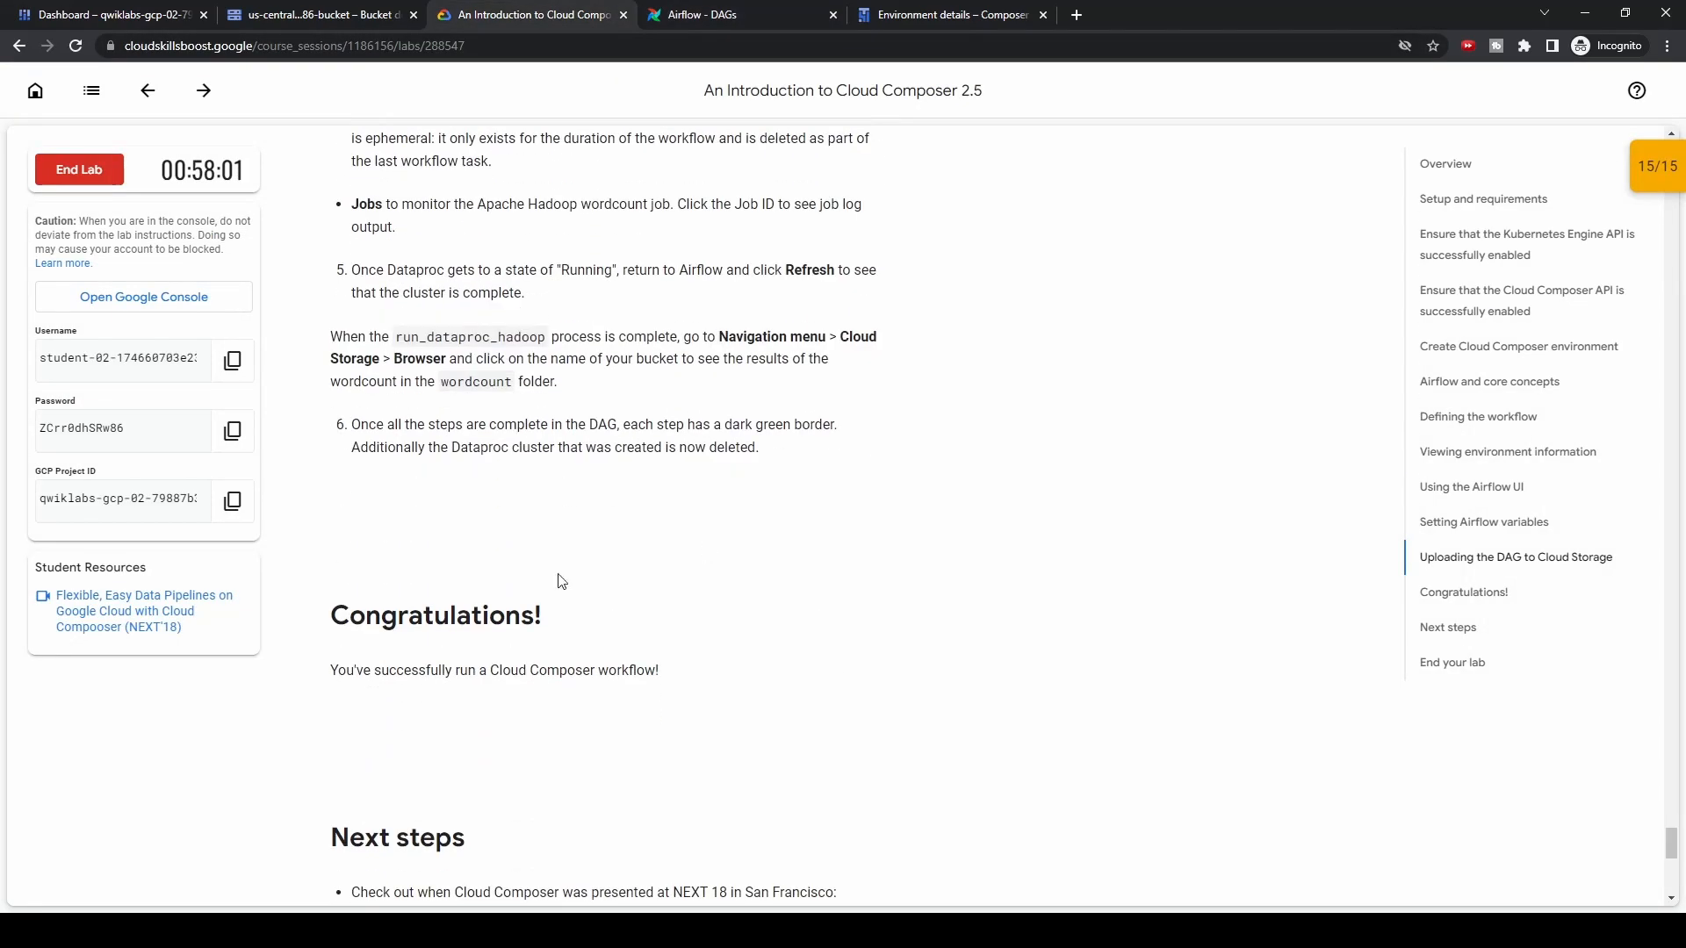
scroll(715, 685, "down", 3)
scroll(672, 489, "up", 2)
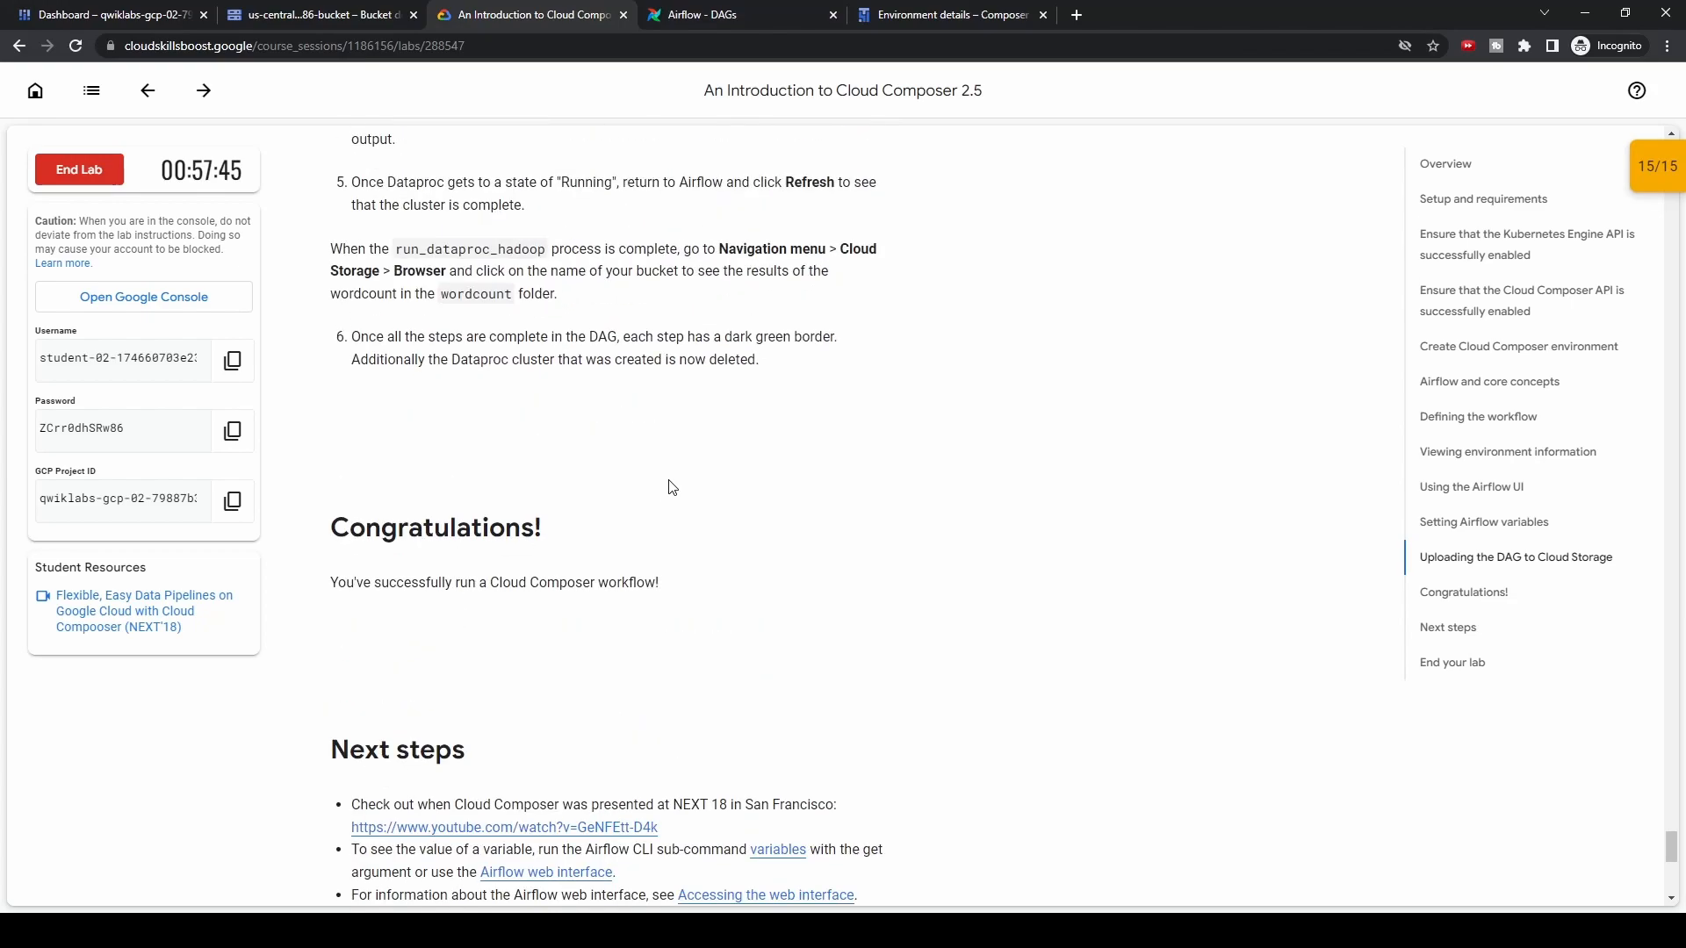
End the lab, confirming the loss of its work, and submit a five-star satisfaction rating without comments
left_click(79, 169)
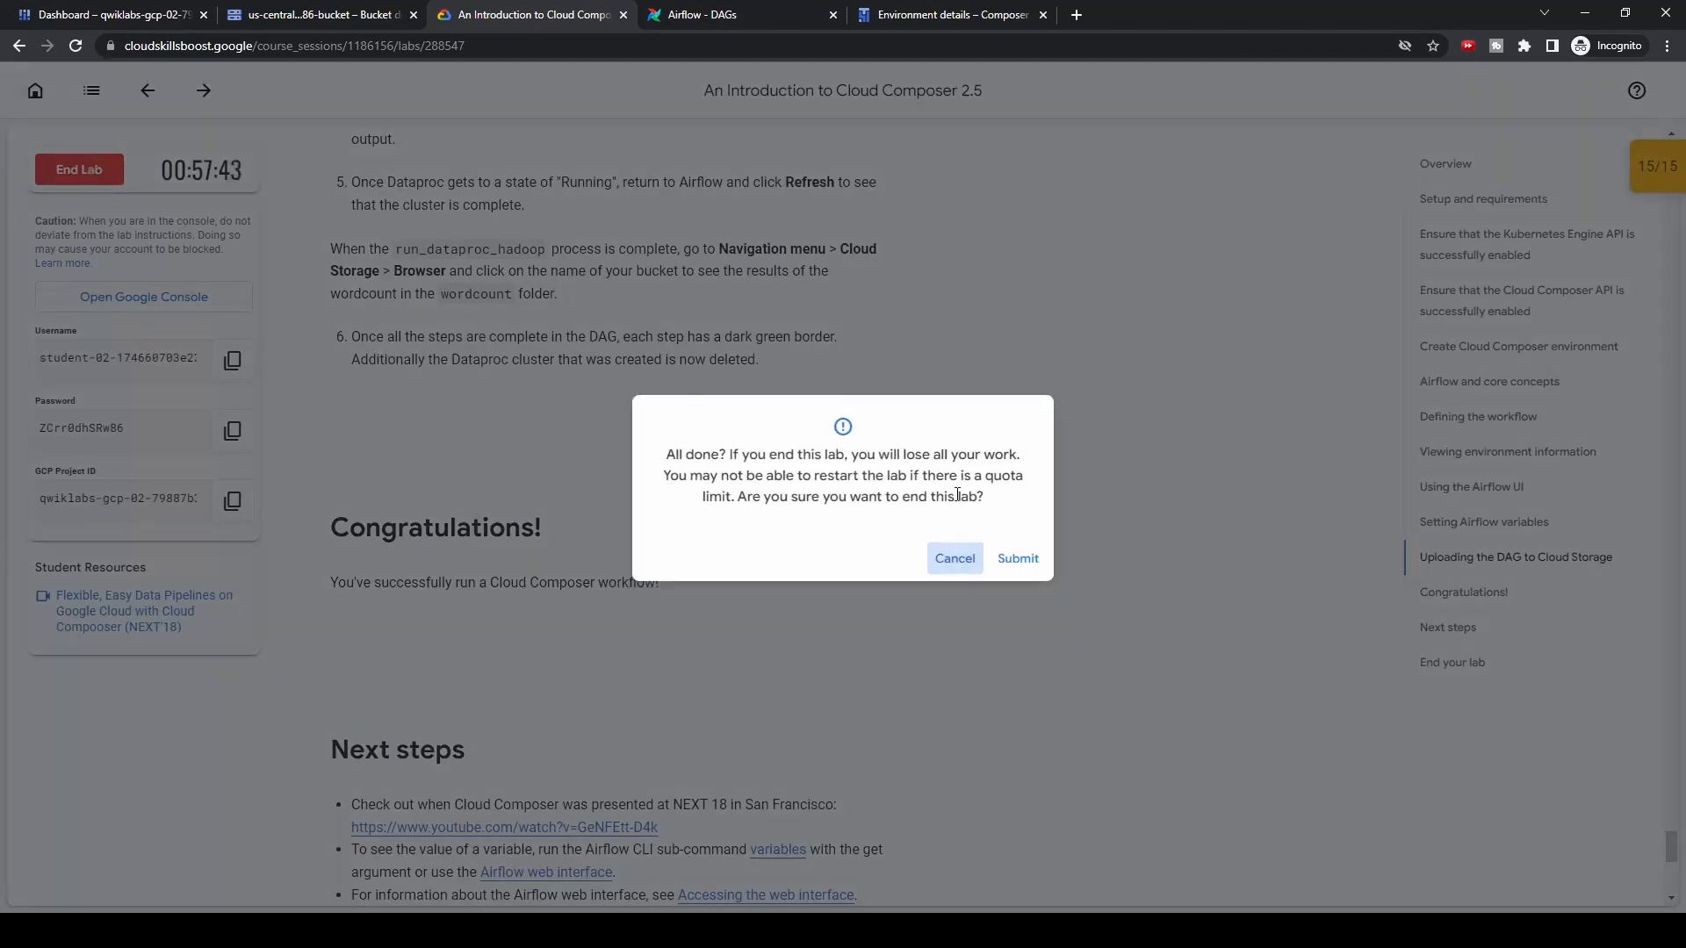
left_click(1023, 559)
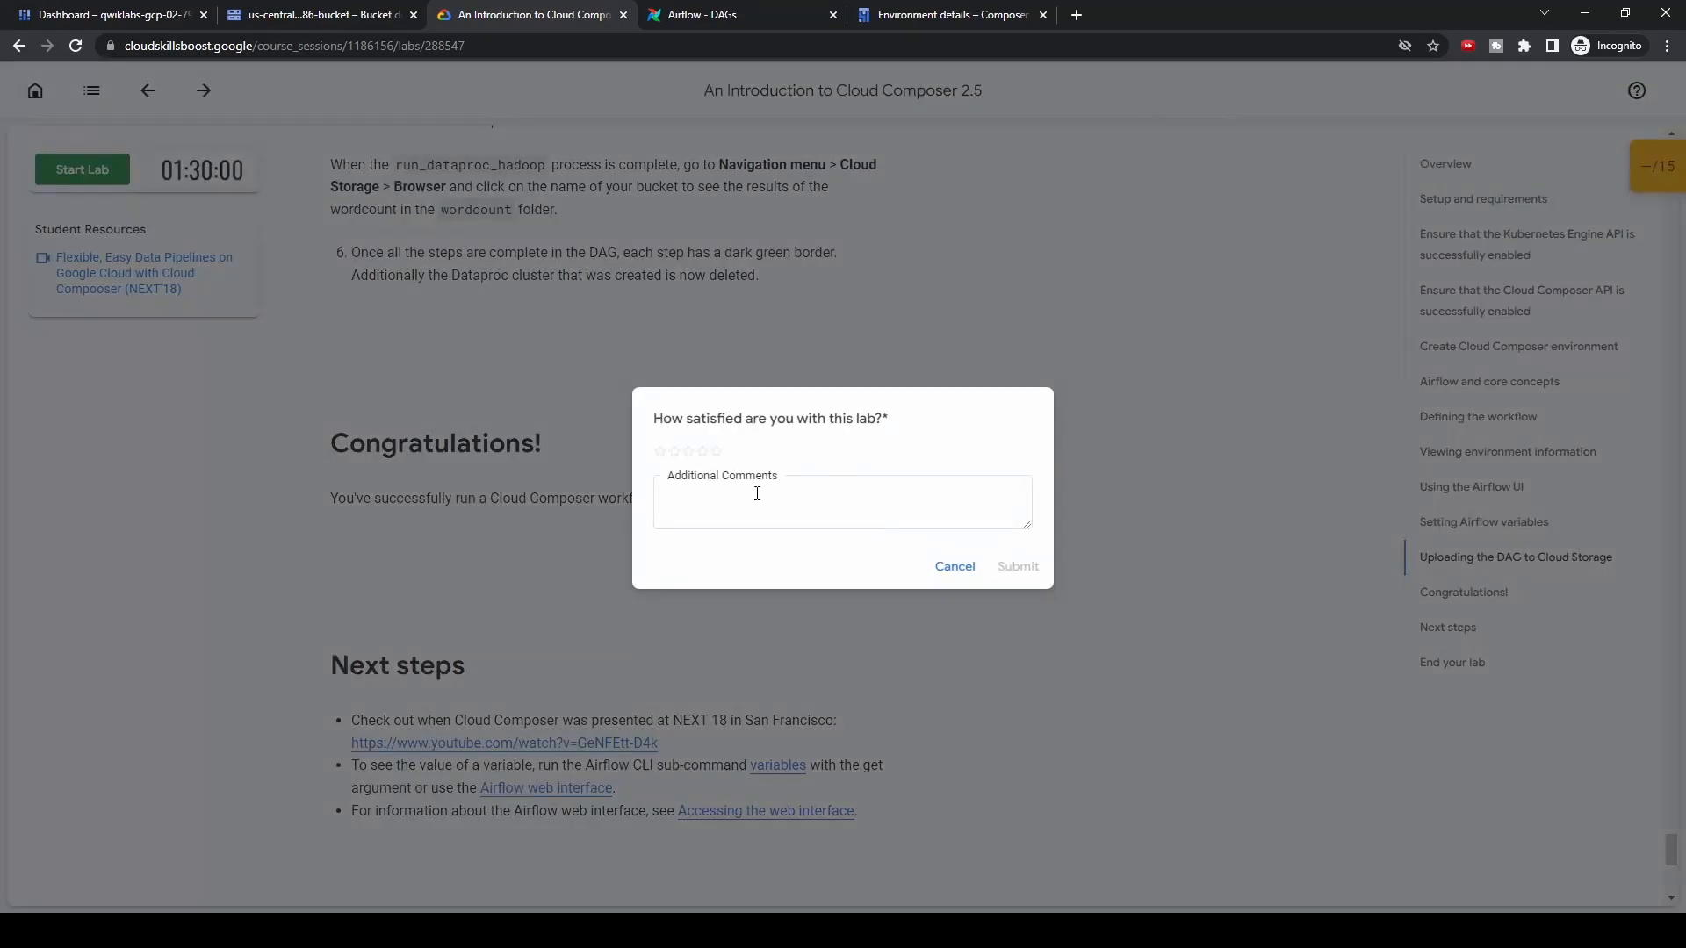
left_click(716, 451)
left_click(1018, 567)
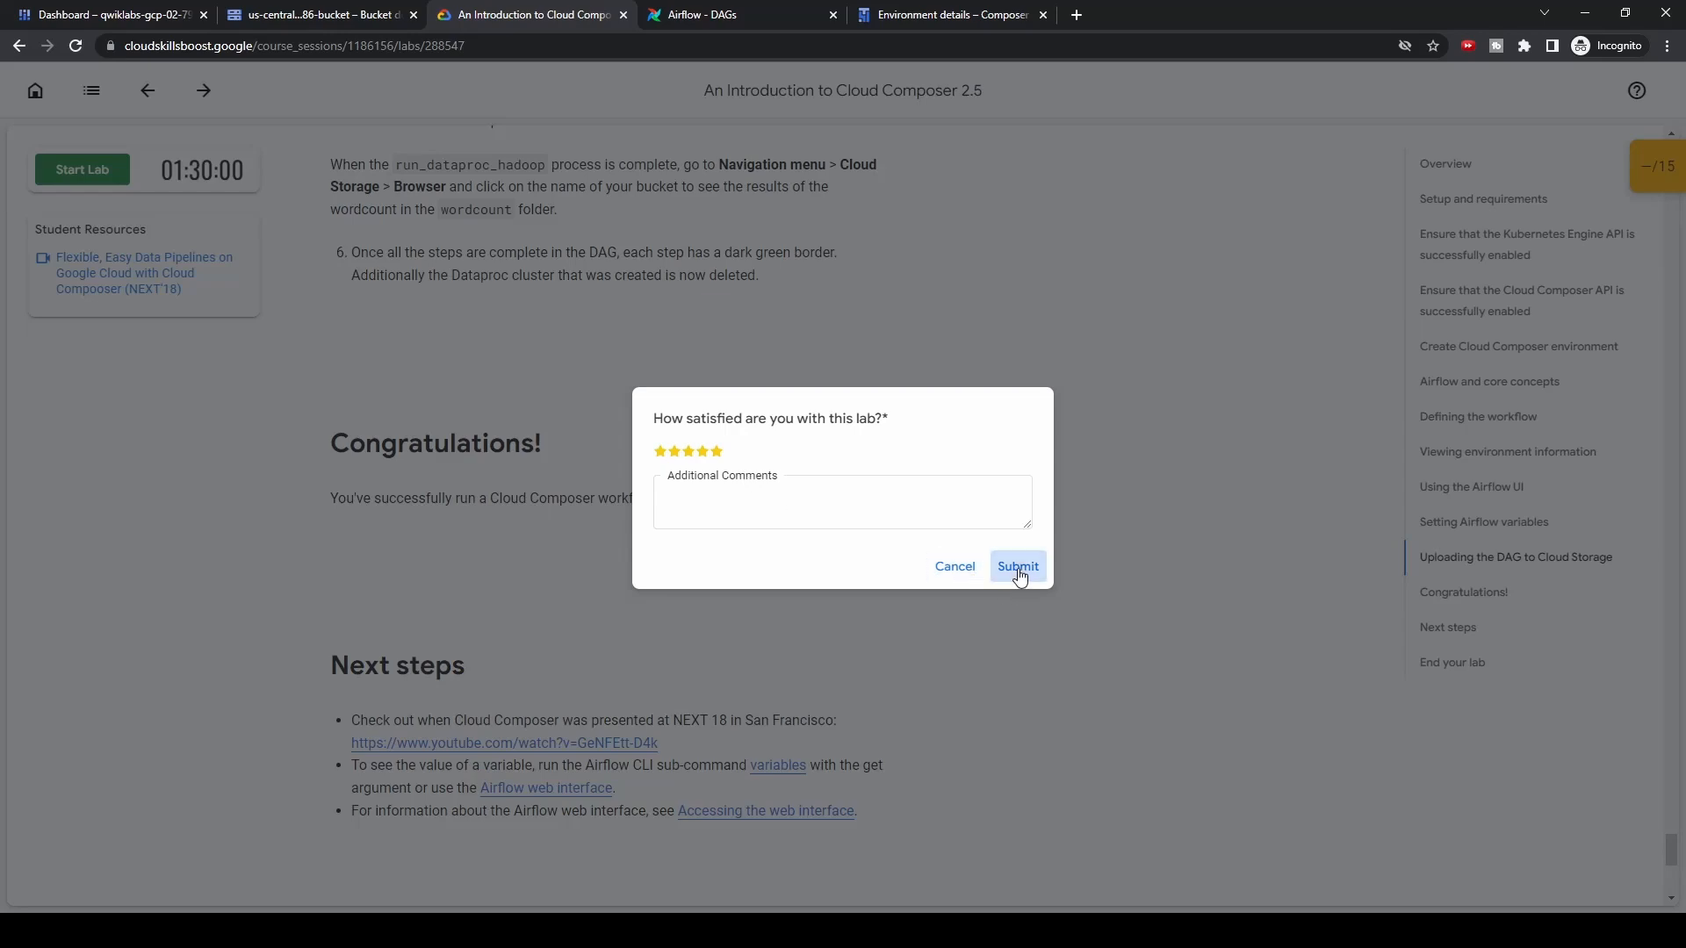